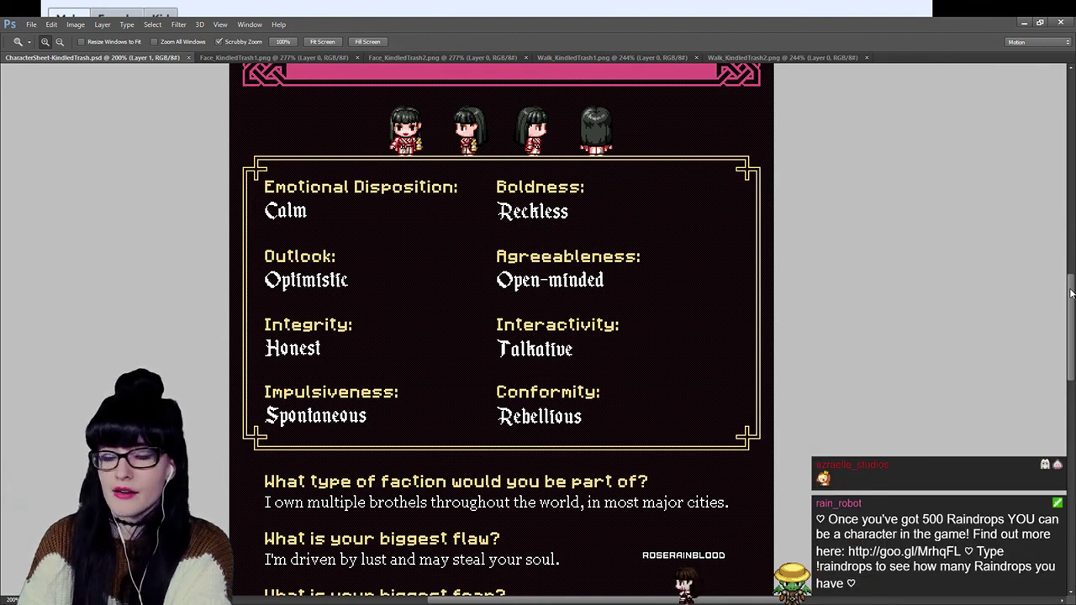
Read the personality traits and the faction, flaw, fear and extra-information answers on the character sheet.
scroll(1070, 292, down, 1)
scroll(501, 336, down, 1)
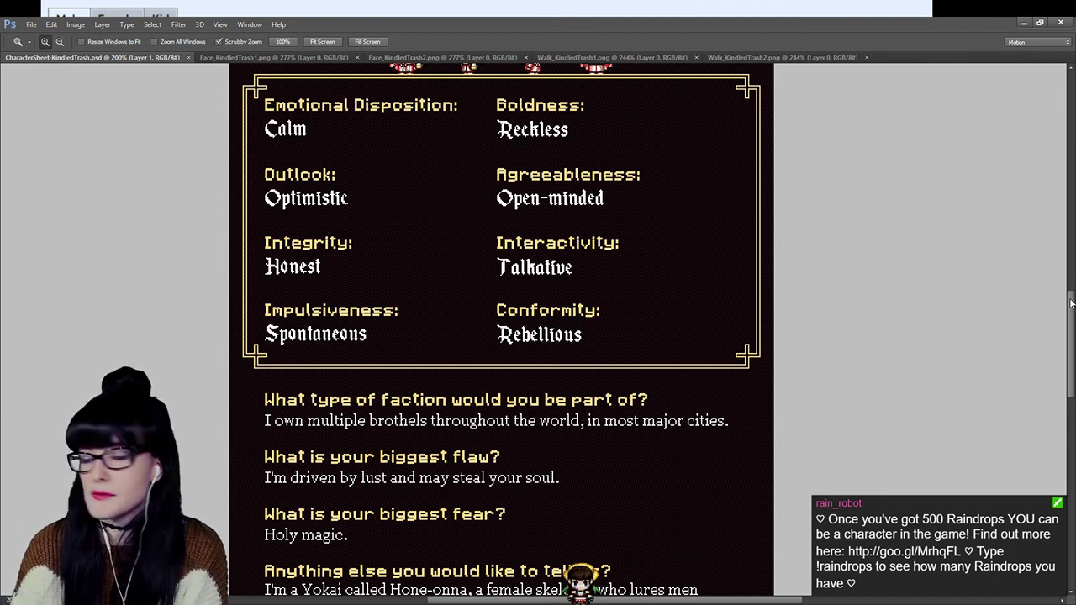
scroll(1070, 304, down, 5)
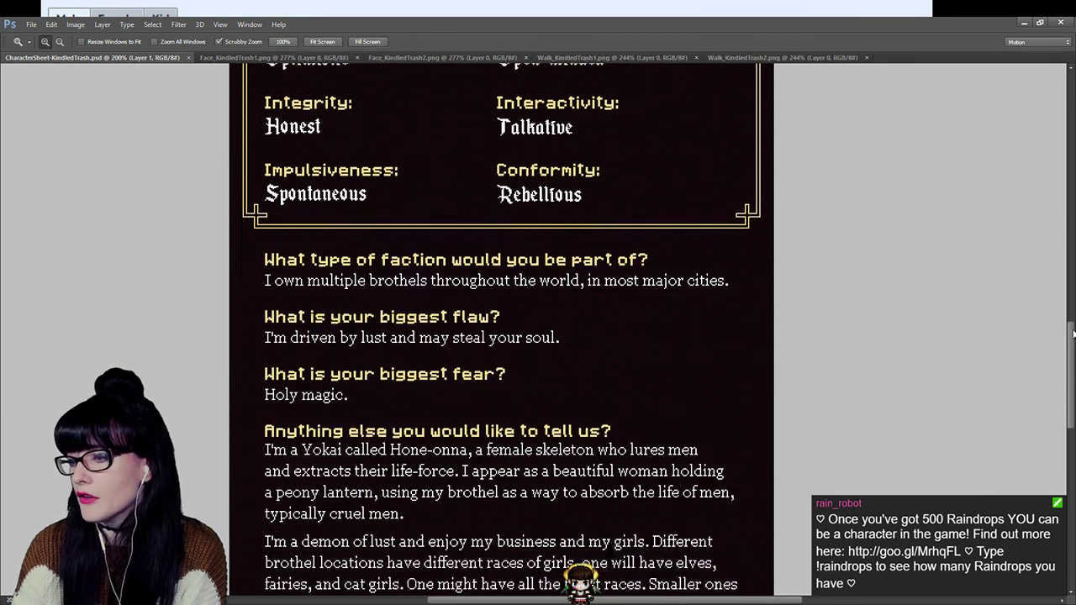
scroll(501, 336, up, 10)
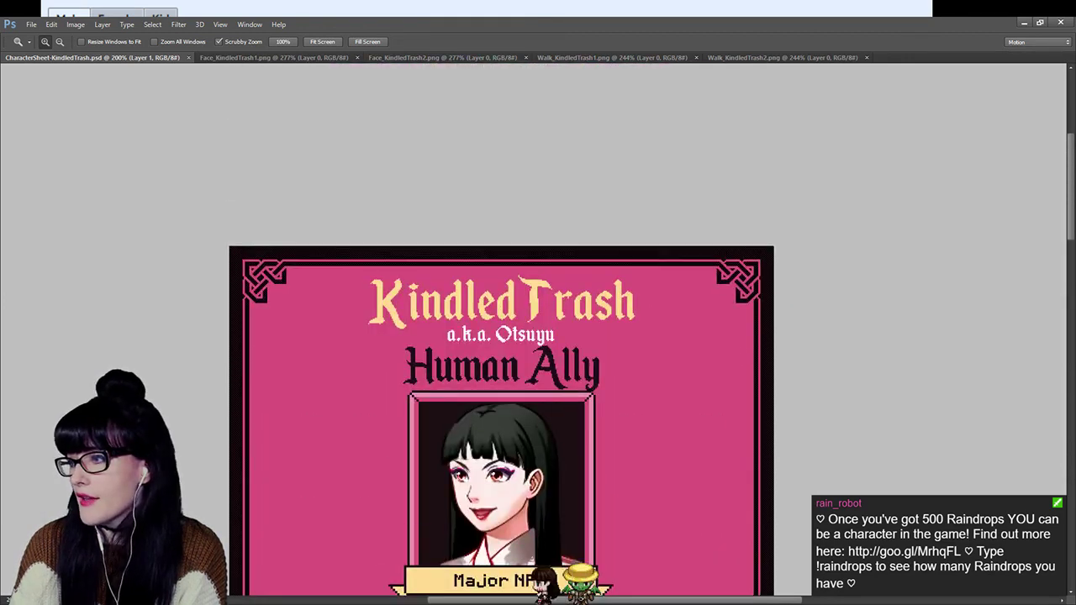
Compare the character's human and skull-faced portraits in the two Face image files.
click(256, 57)
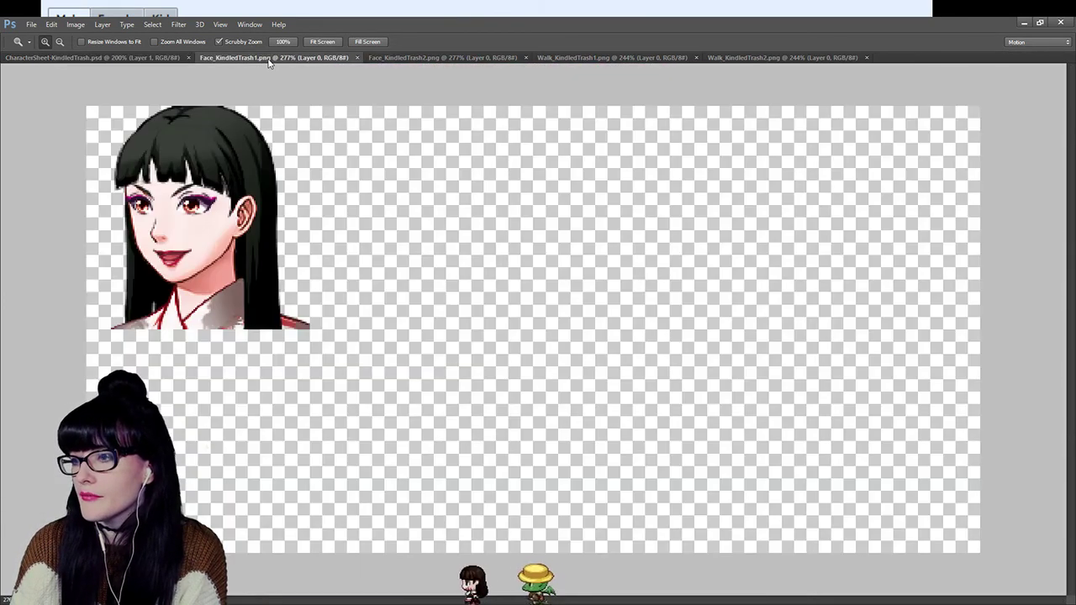
click(393, 58)
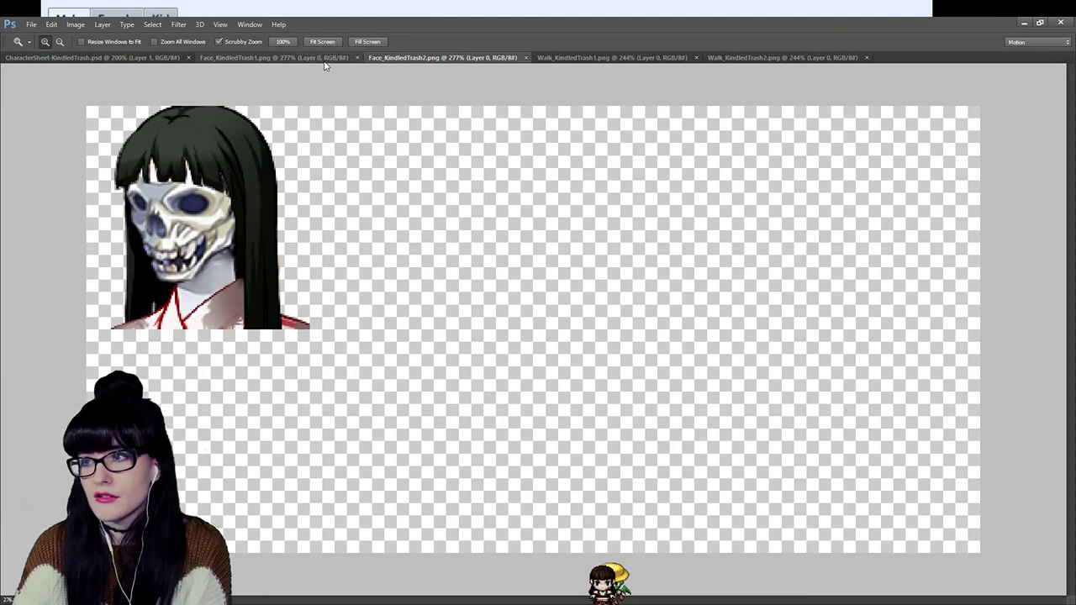
click(323, 61)
click(427, 58)
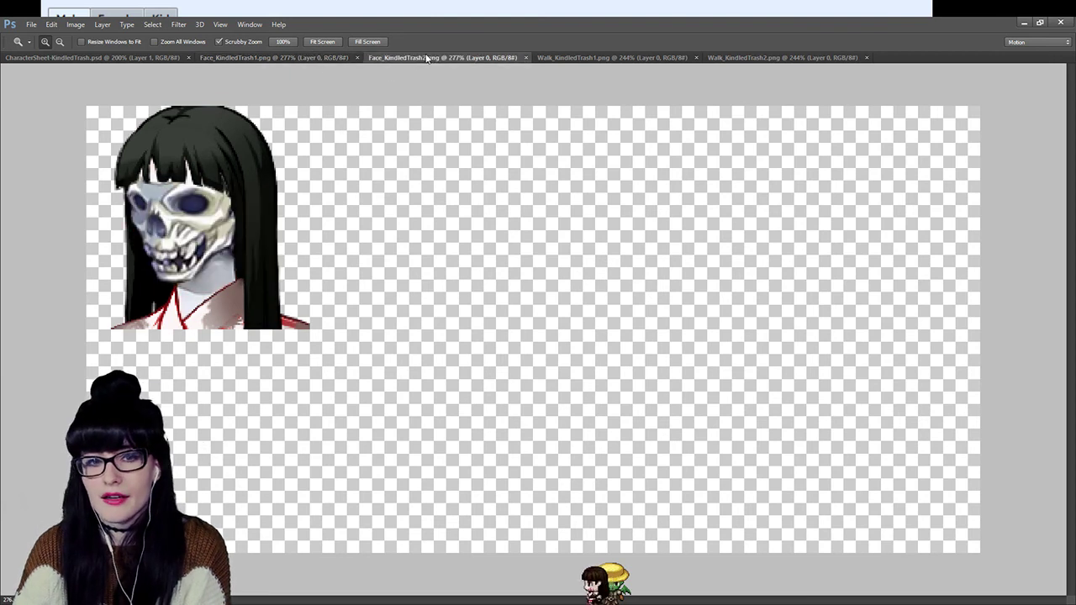
click(323, 59)
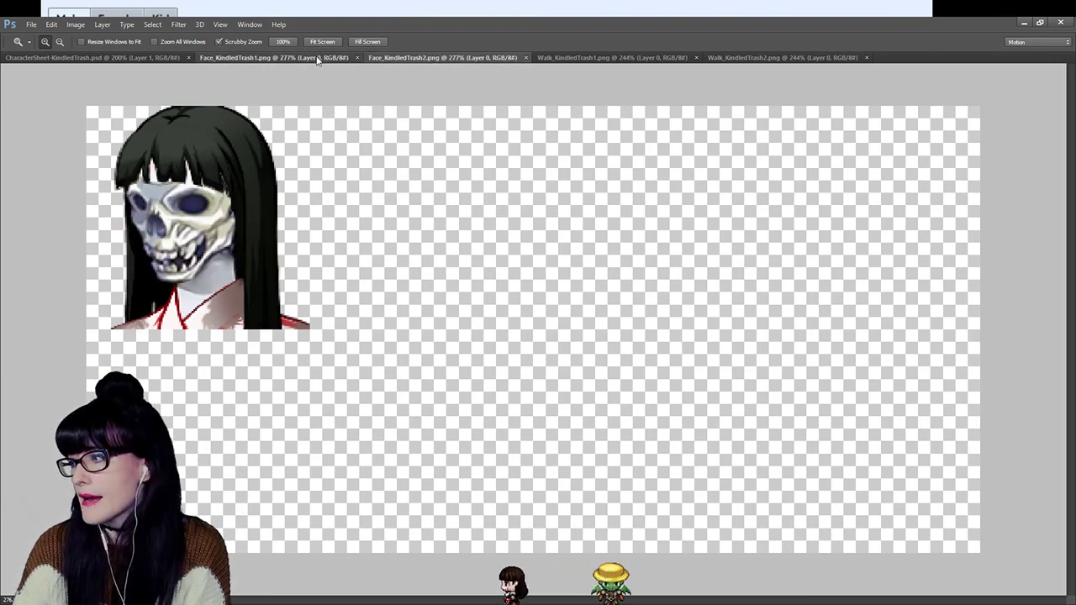
click(400, 57)
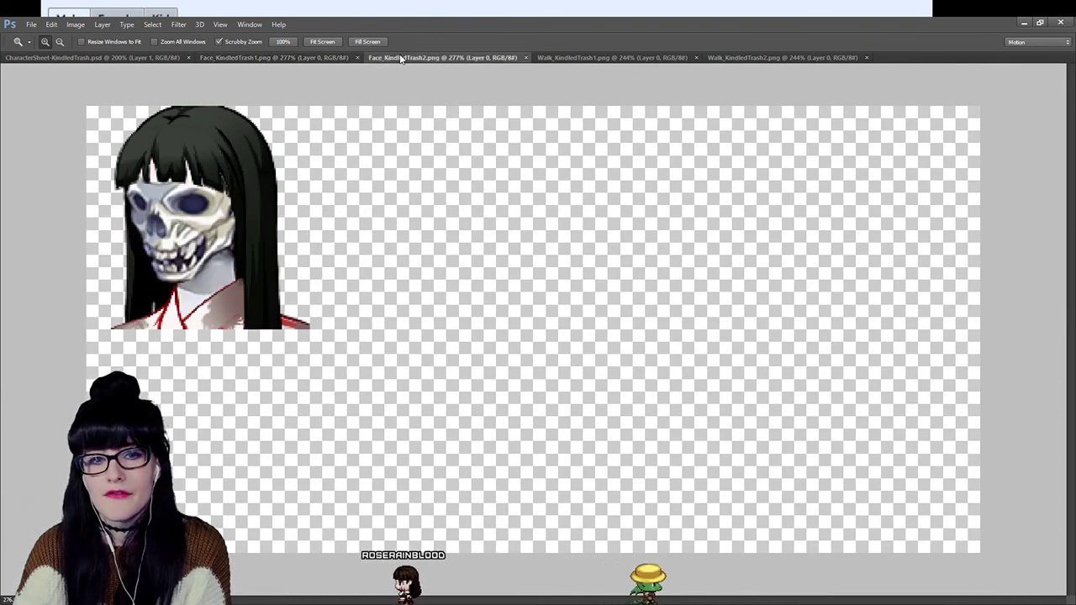
click(321, 56)
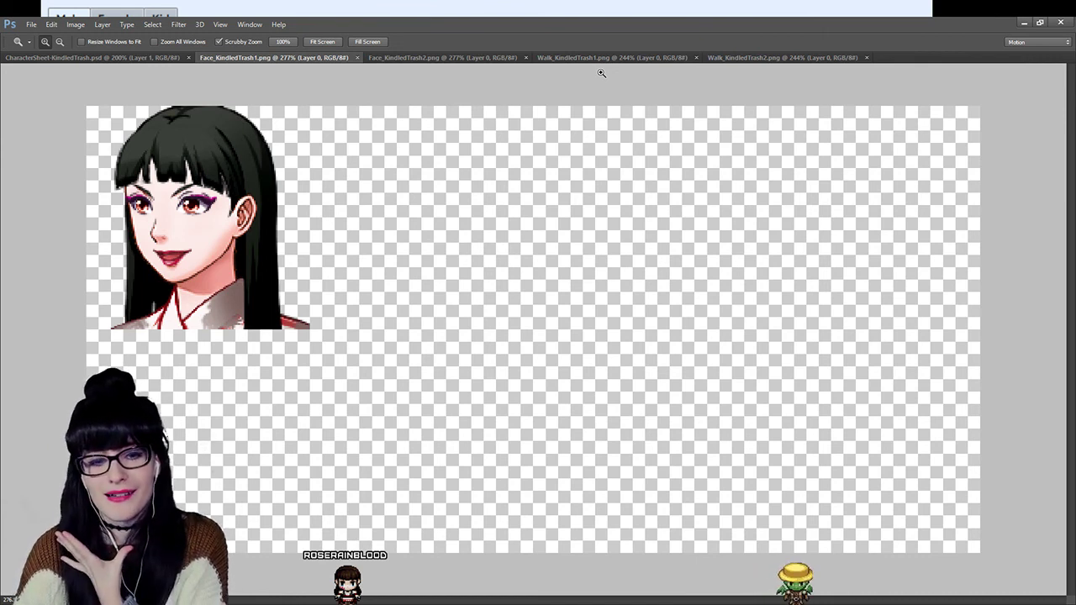
click(461, 57)
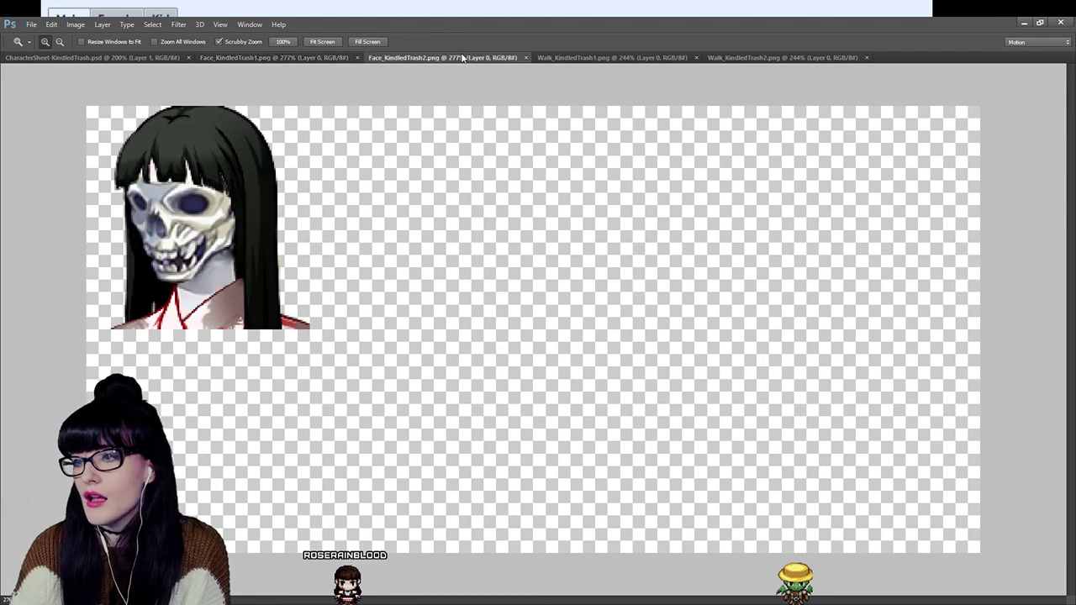
Compare the human and skull-faced walking sprites in the two Walk image files.
click(566, 57)
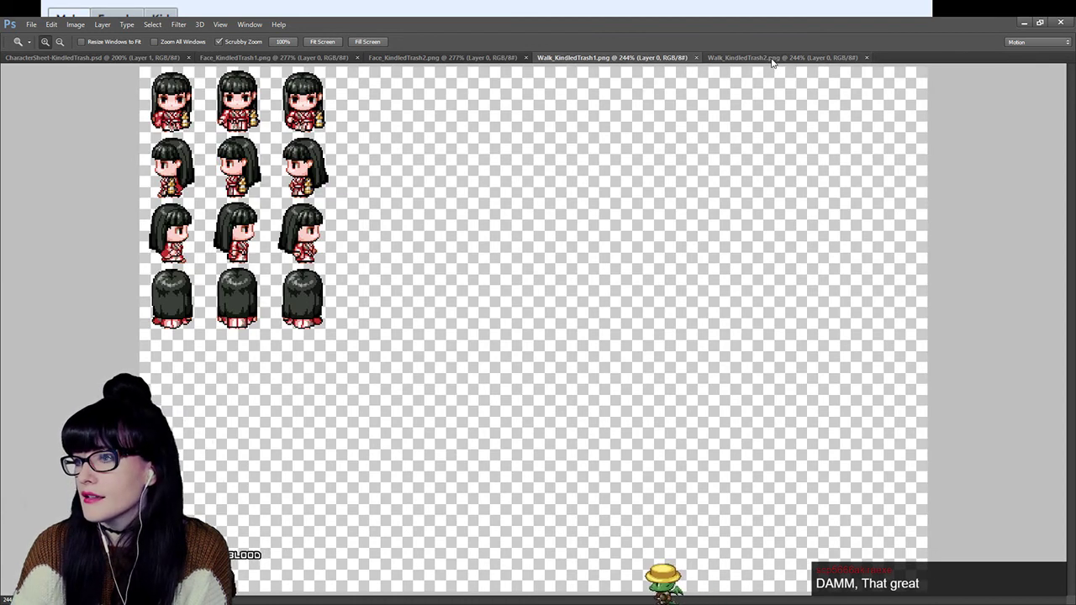
click(741, 57)
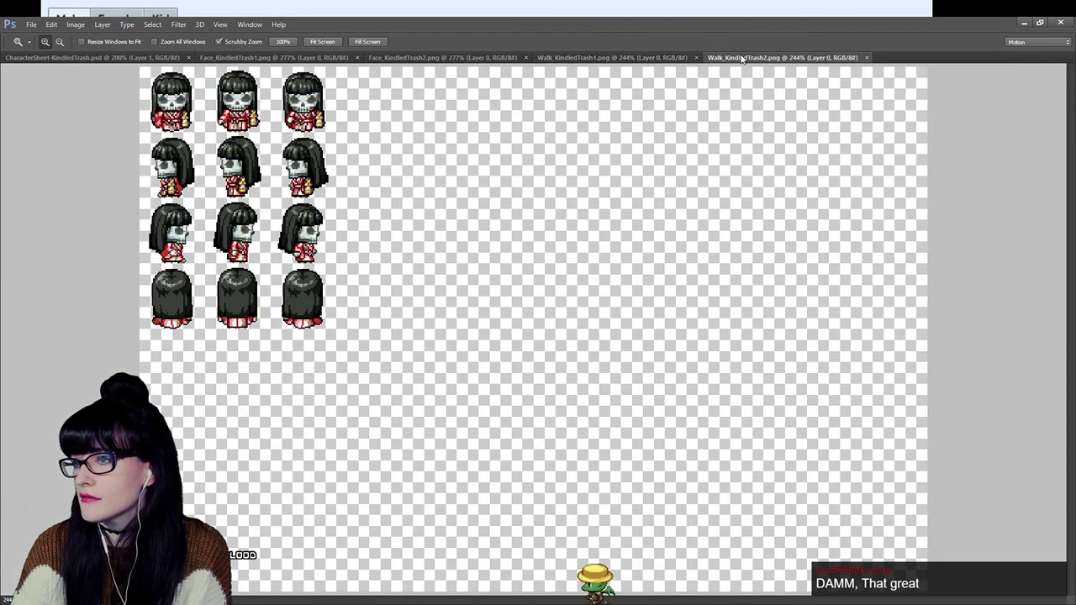
click(557, 58)
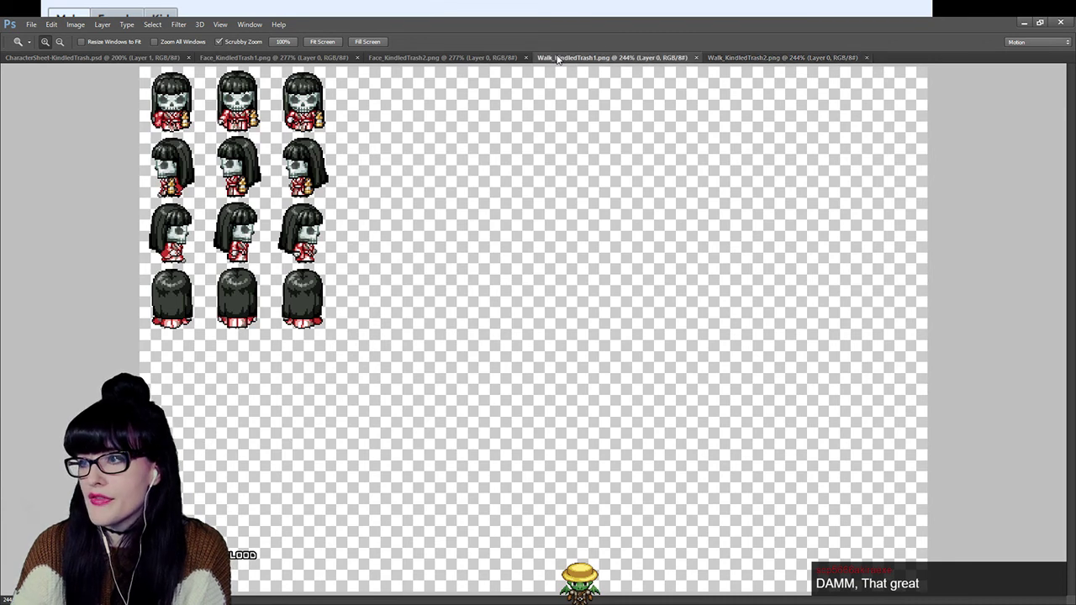
click(740, 58)
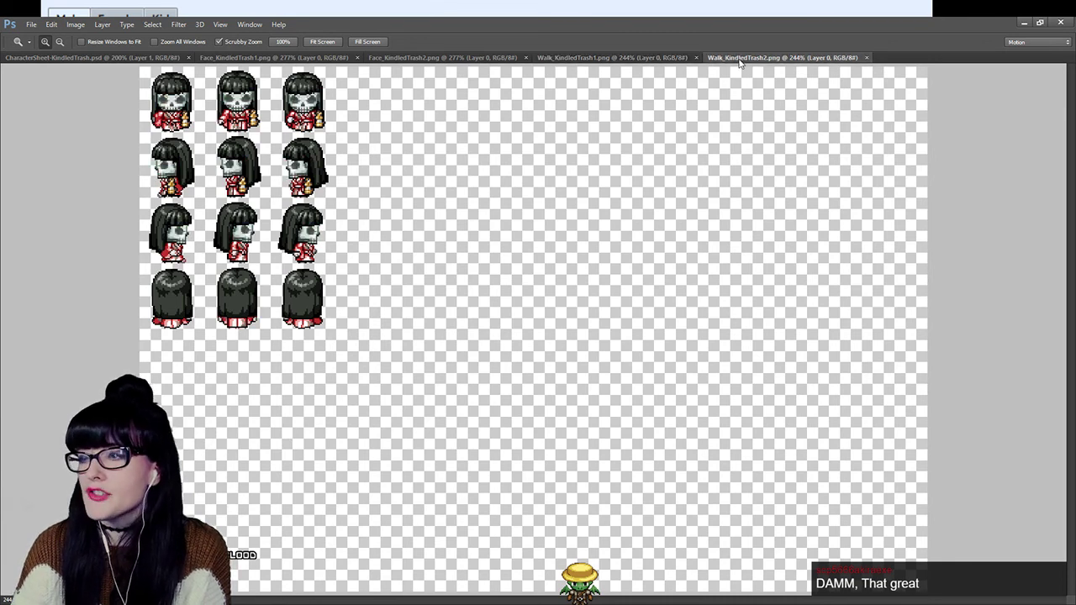
click(573, 59)
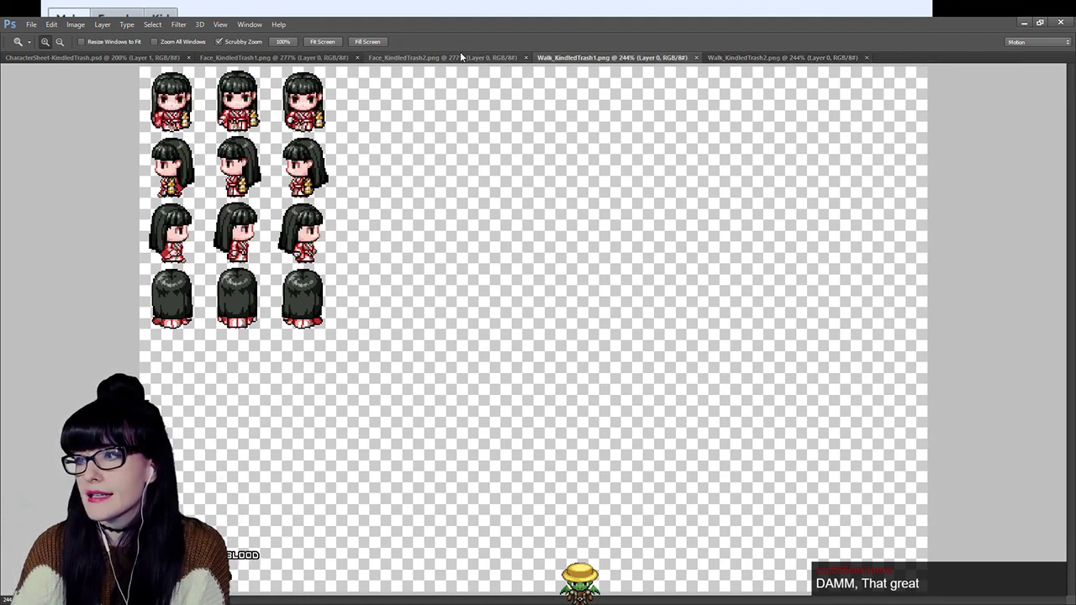
Return to the character sheet and review its Human Ally heading, Major NPC portrait and role description.
click(460, 57)
click(300, 58)
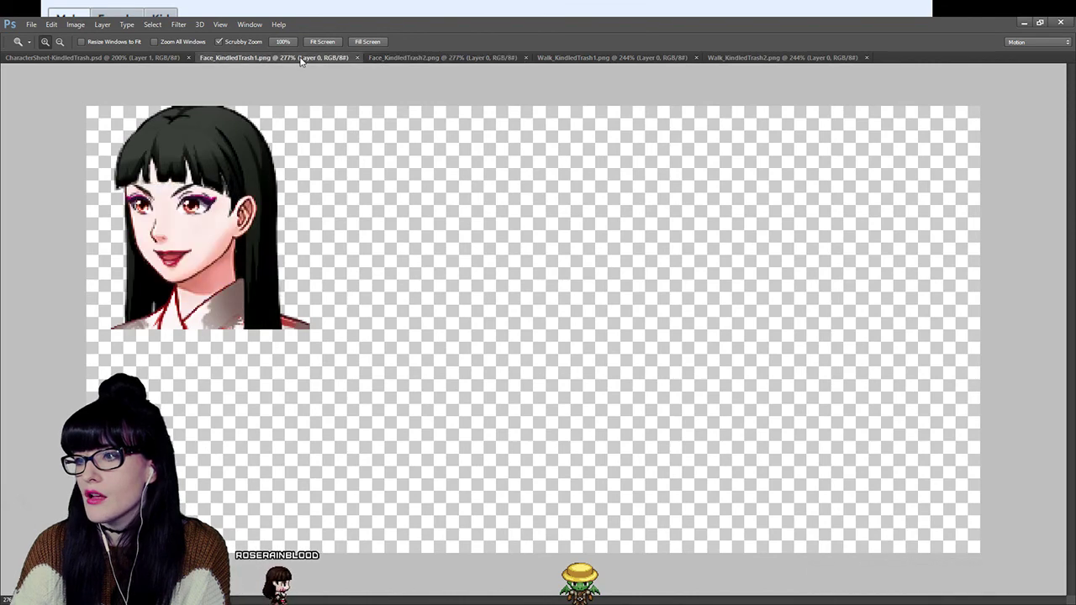
click(97, 57)
scroll(569, 194, down, 2)
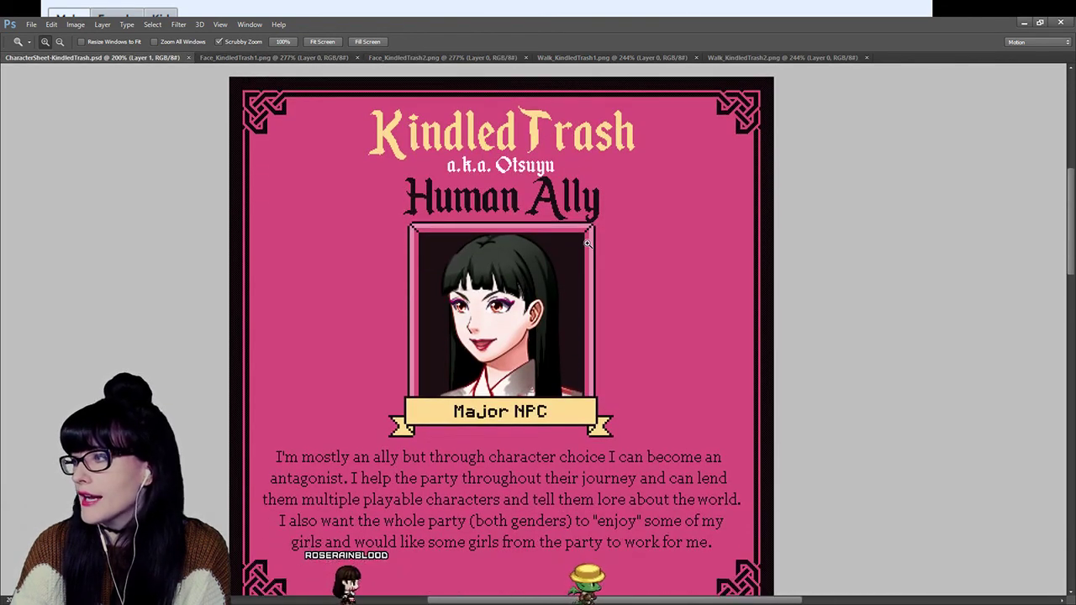
mouse_move(1072, 243)
mouse_down()
mouse_move(1067, 463)
mouse_move(1071, 233)
mouse_up()
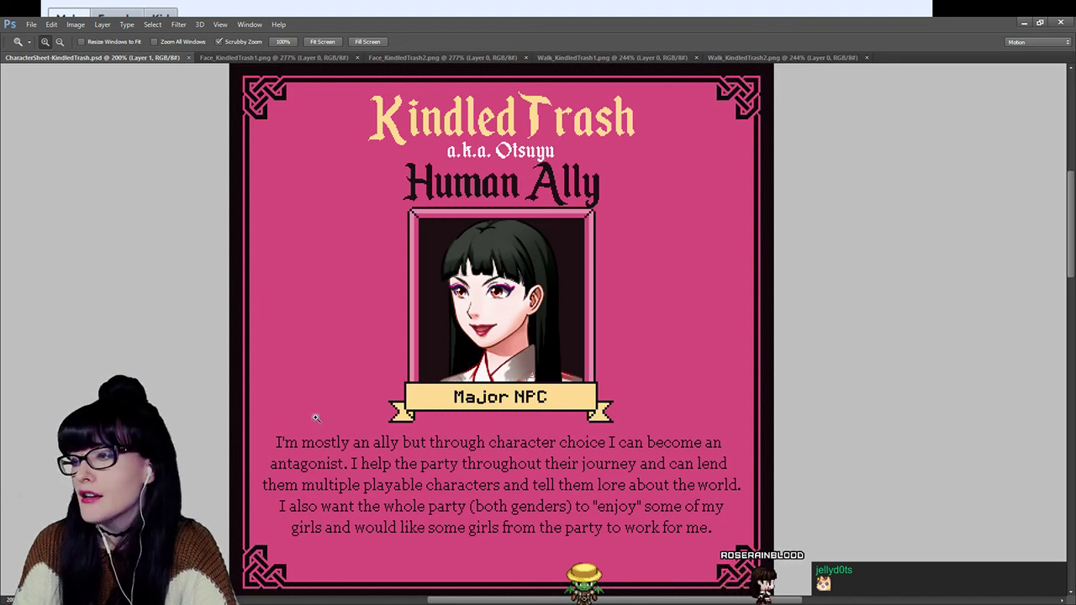
scroll(312, 420, down, 1)
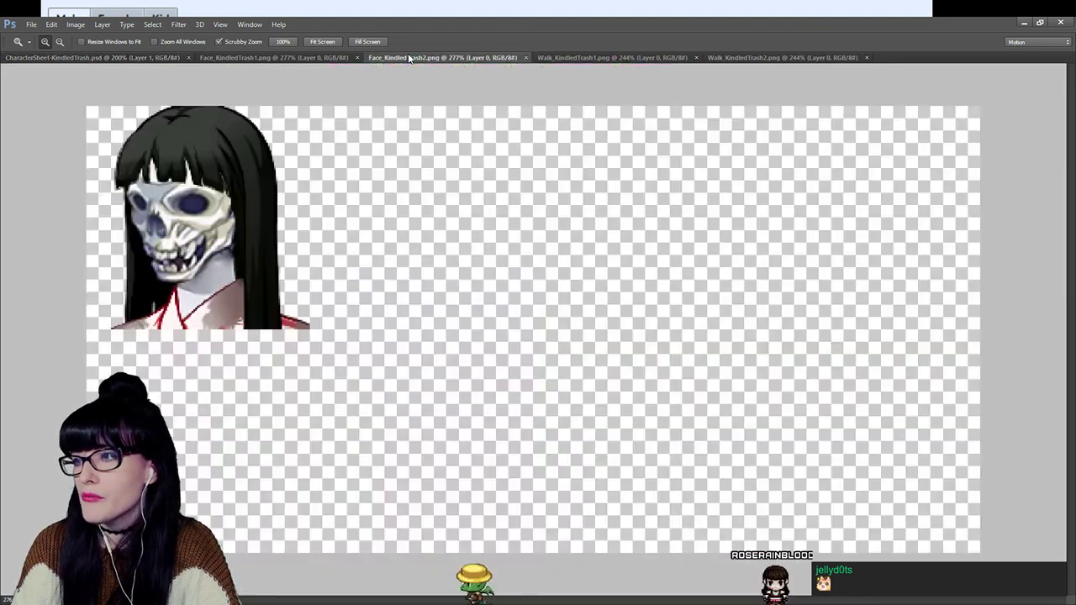
Recheck the skull-faced portrait and both walking sprite sheets alongside the character sheet's portrait and description.
key(ctrl+Tab)
click(401, 58)
click(605, 58)
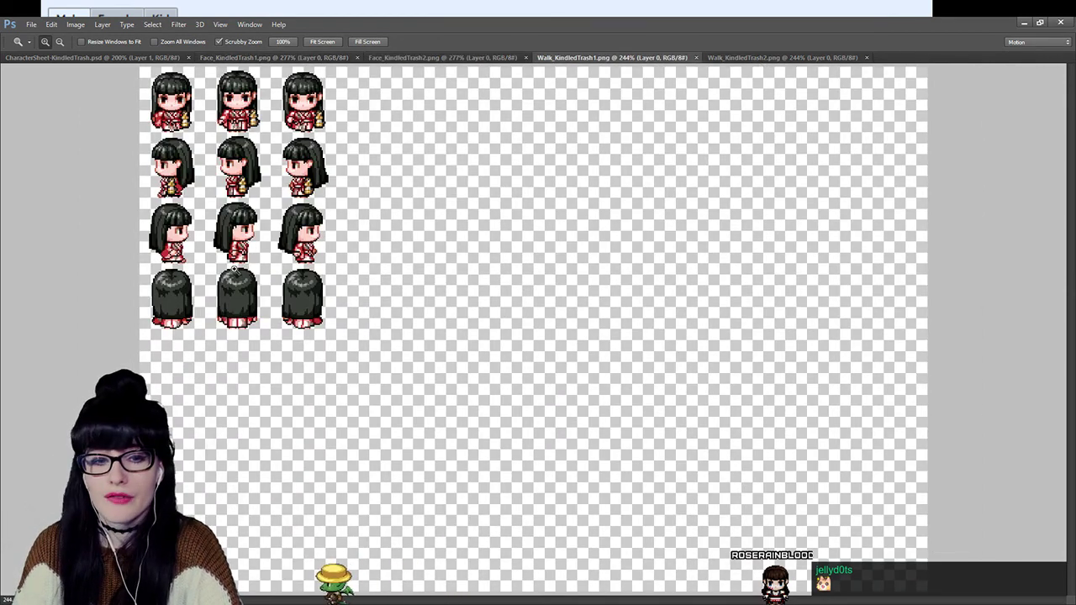
click(120, 59)
scroll(378, 322, down, 1)
scroll(378, 322, up, 1)
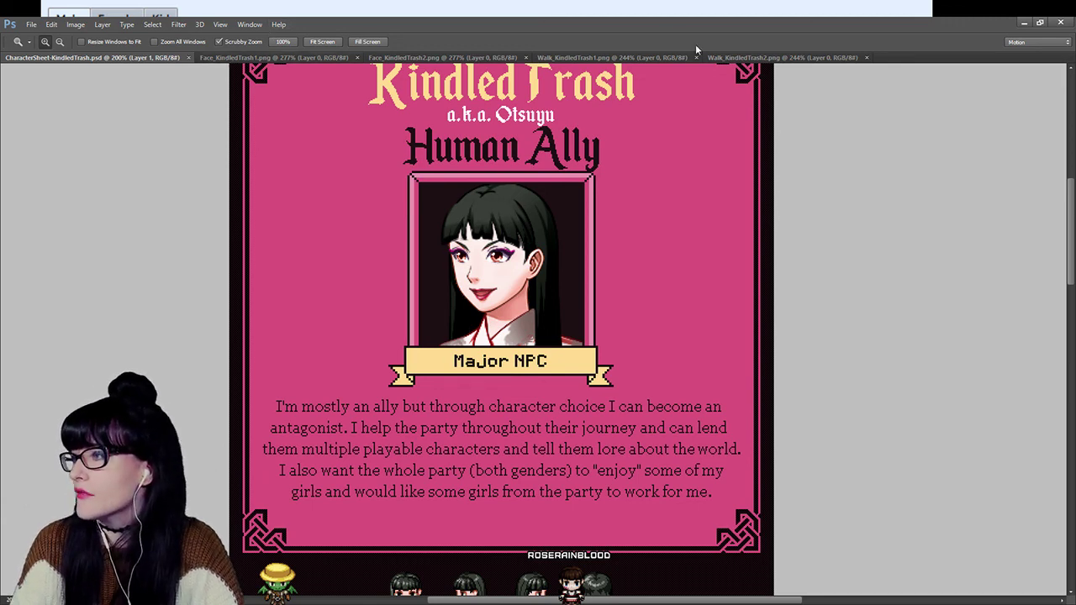
click(728, 61)
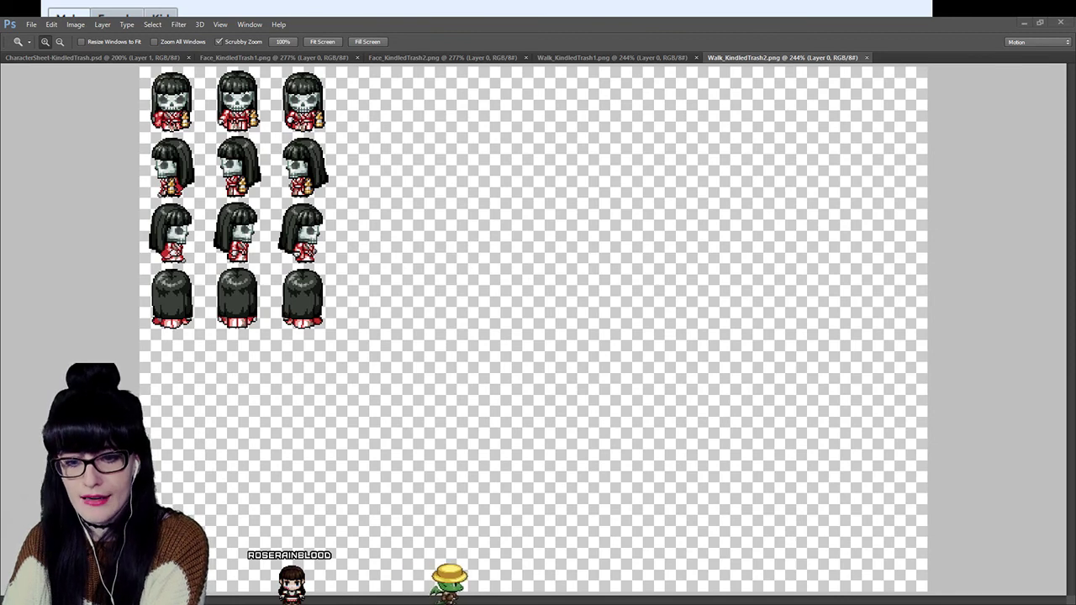
Switch to the Playable Characters form in Google Forms and review the username, character name, gender and race in response 6.
key(alt+Tab)
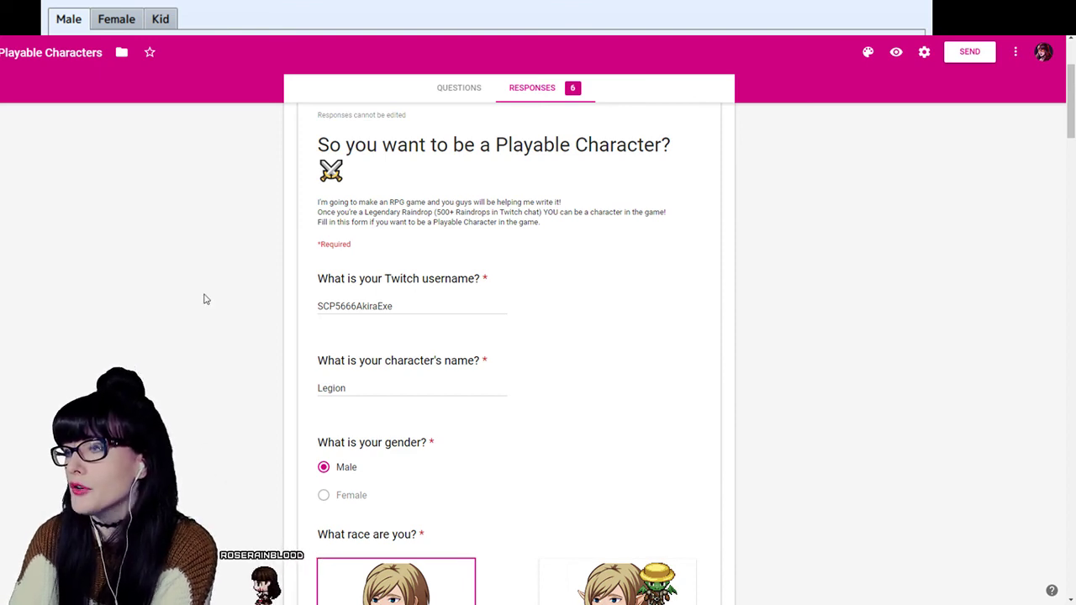
scroll(210, 303, up, 3)
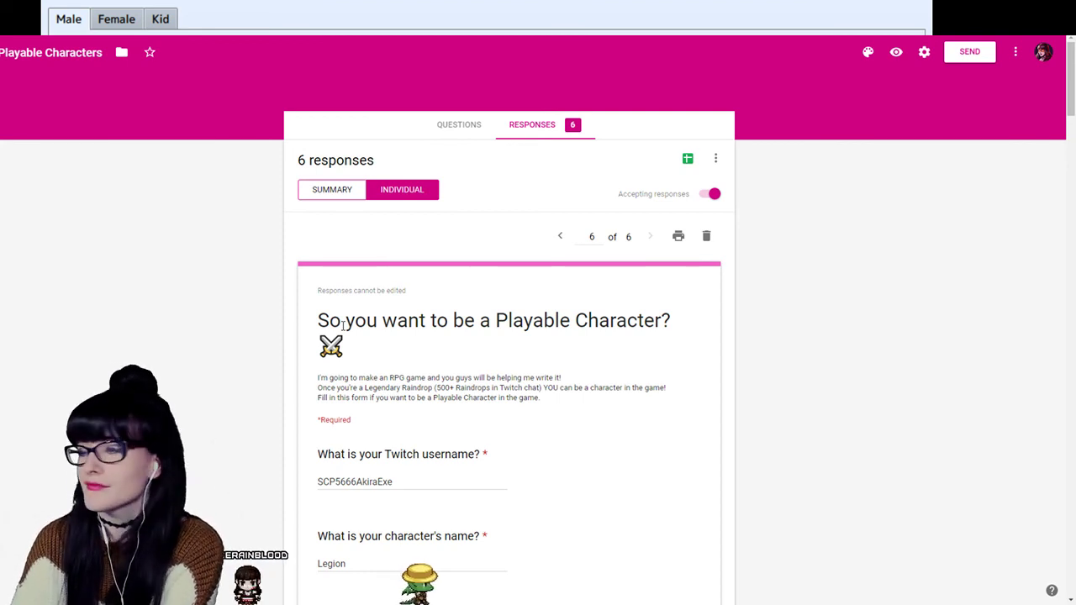
scroll(395, 337, down, 3)
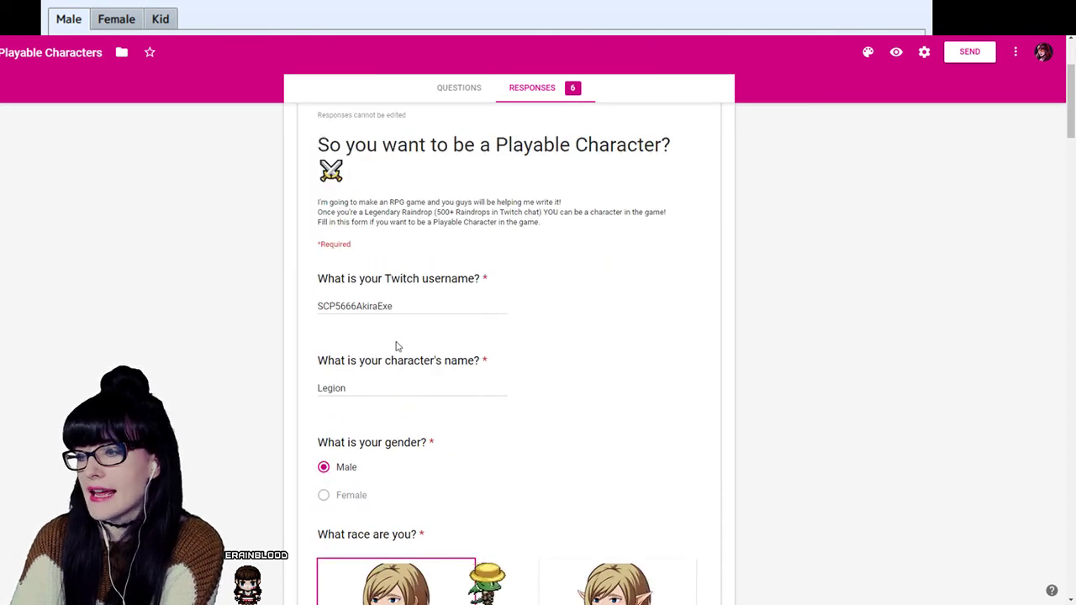
scroll(397, 346, down, 1)
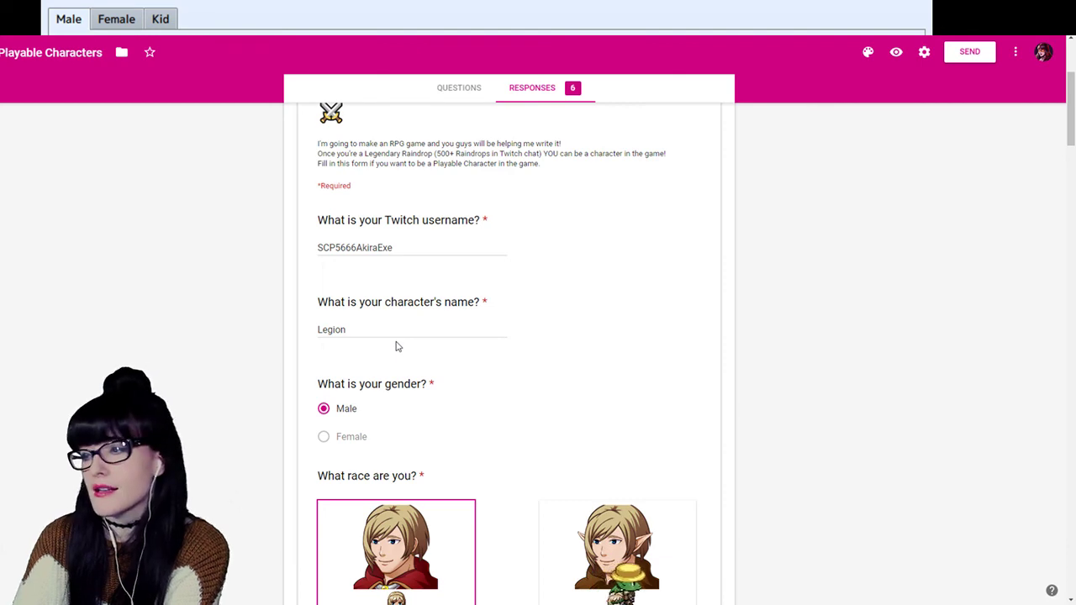
scroll(397, 346, down, 4)
scroll(398, 346, down, 2)
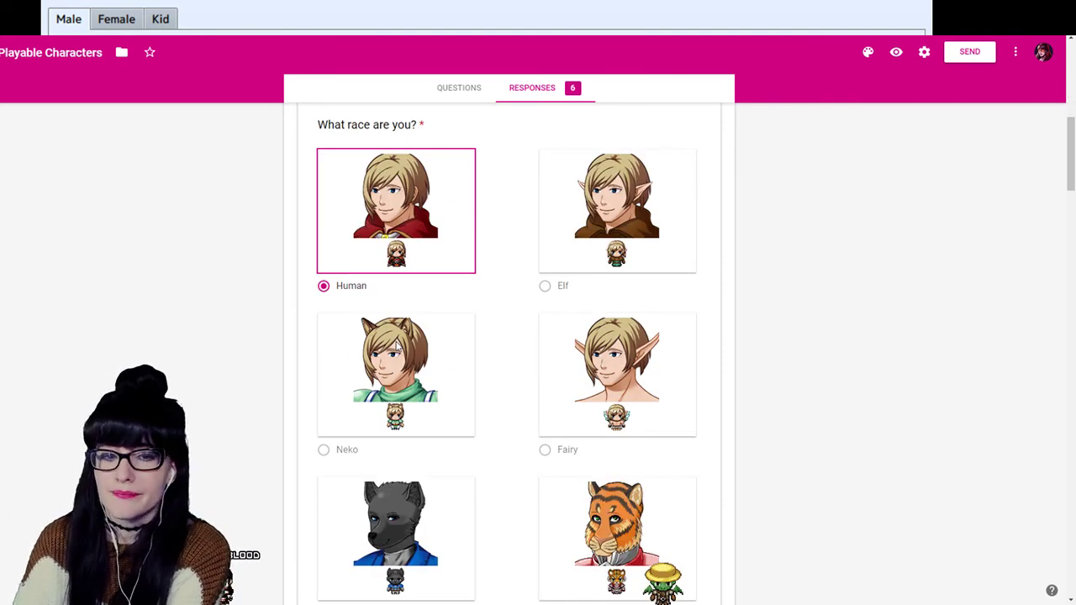
scroll(397, 346, down, 10)
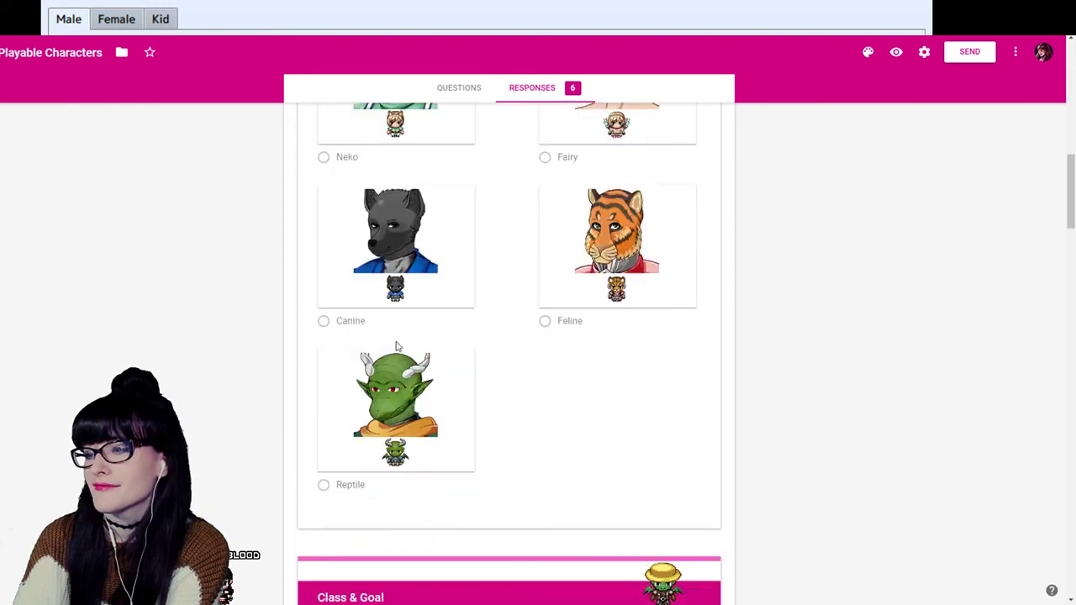
Enlarge the page slightly and read the Class & Goal answers, highlighting the first clause of the goal description about protecting collected souls.
scroll(398, 347, down, 2)
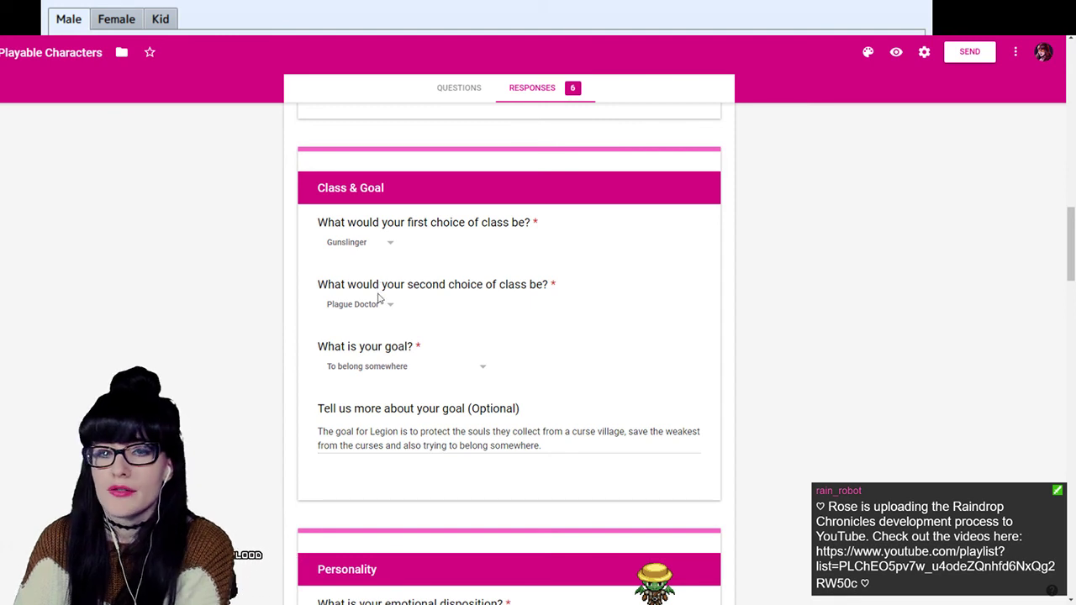
key(ctrl+plus)
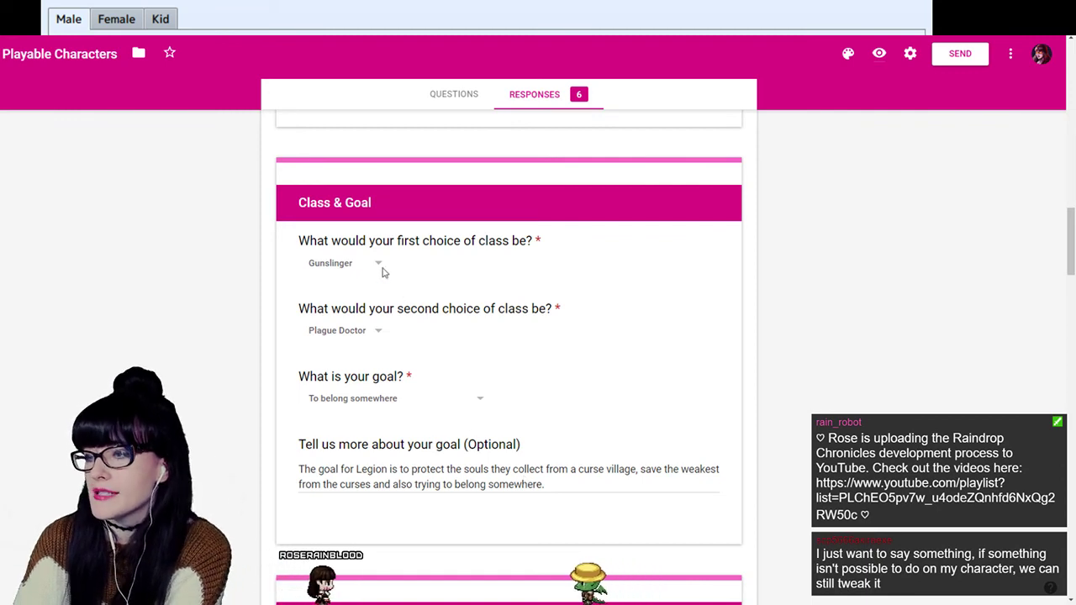
scroll(388, 278, down, 2)
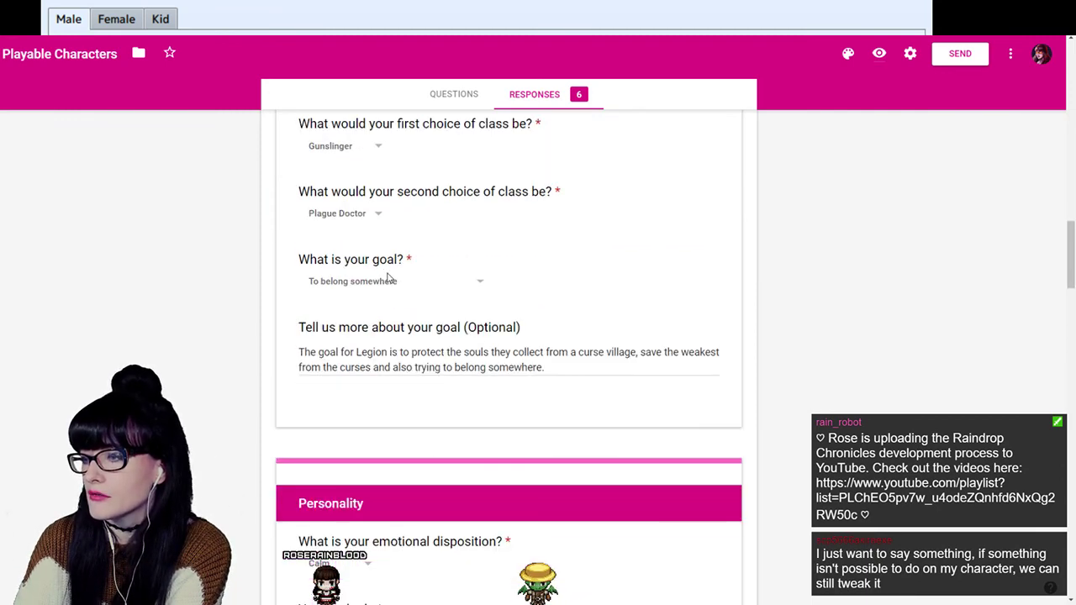
scroll(404, 294, down, 1)
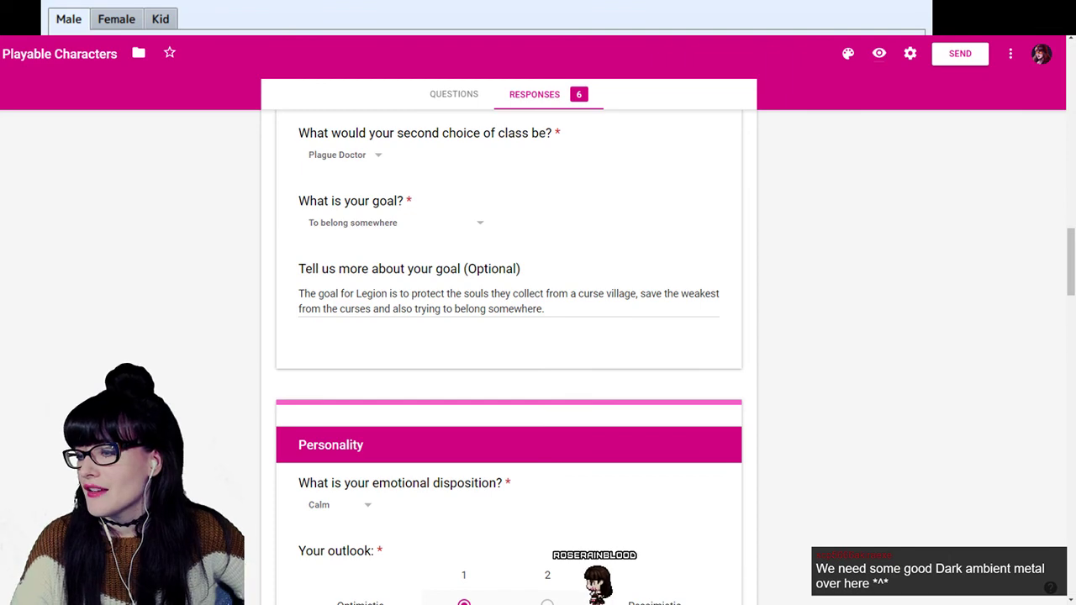
scroll(509, 353, down, 2)
scroll(509, 353, up, 3)
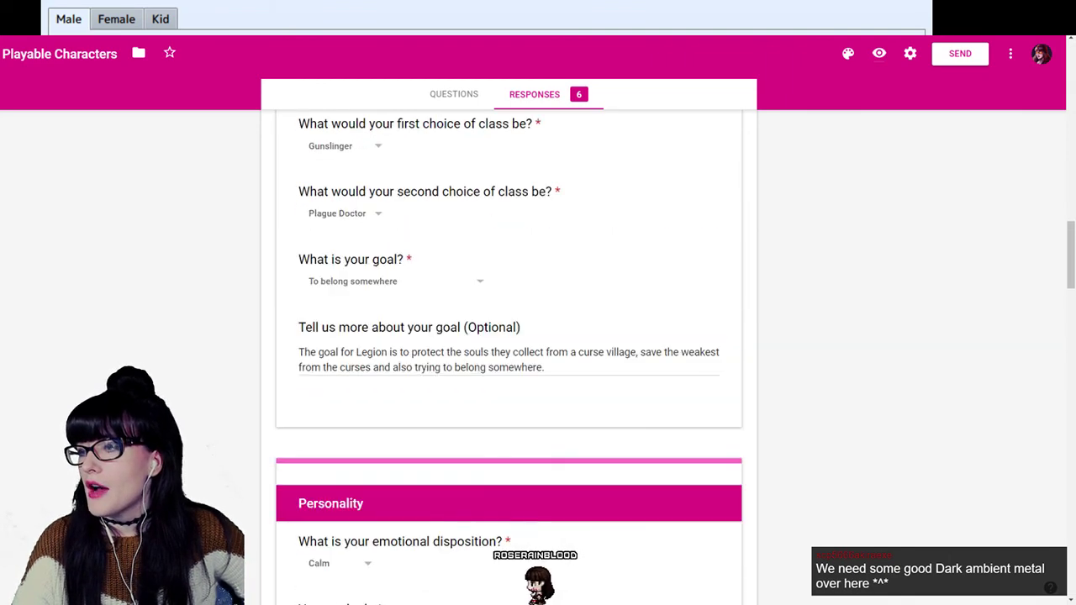
scroll(508, 353, down, 1)
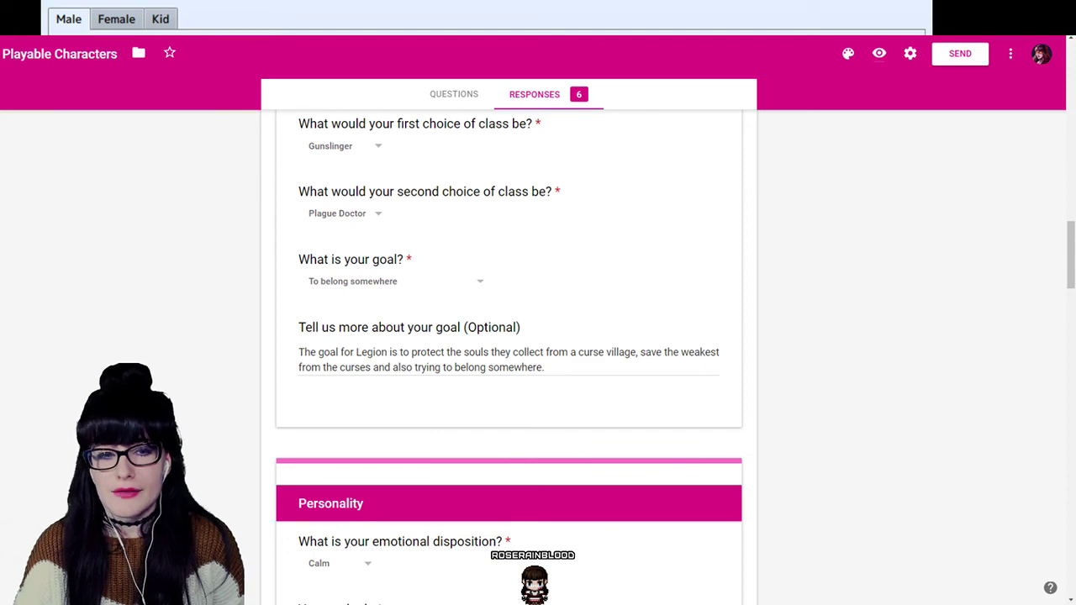
scroll(509, 353, down, 4)
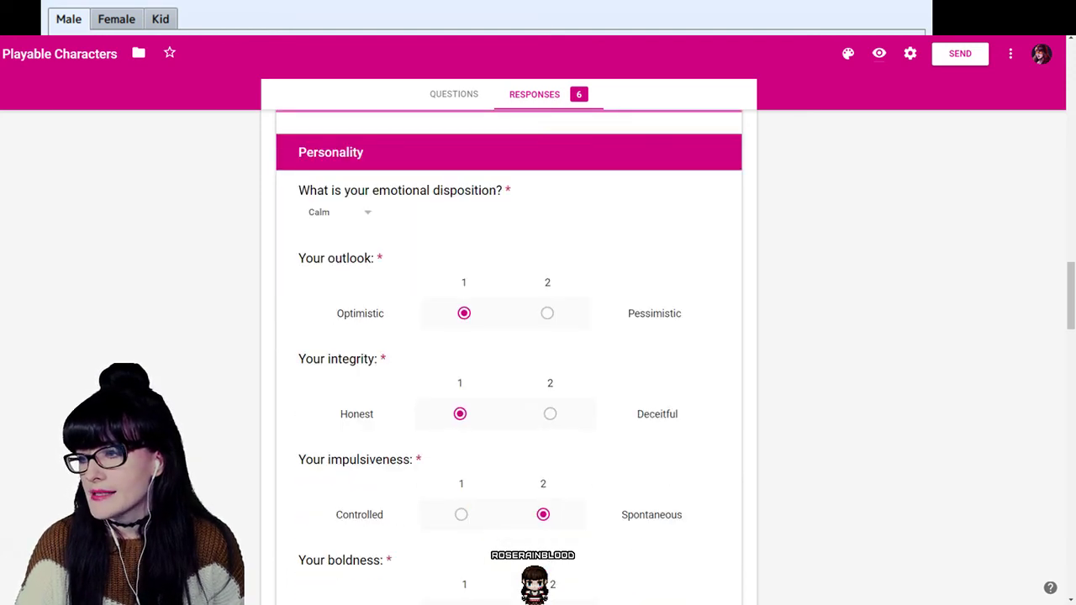
scroll(509, 352, up, 5)
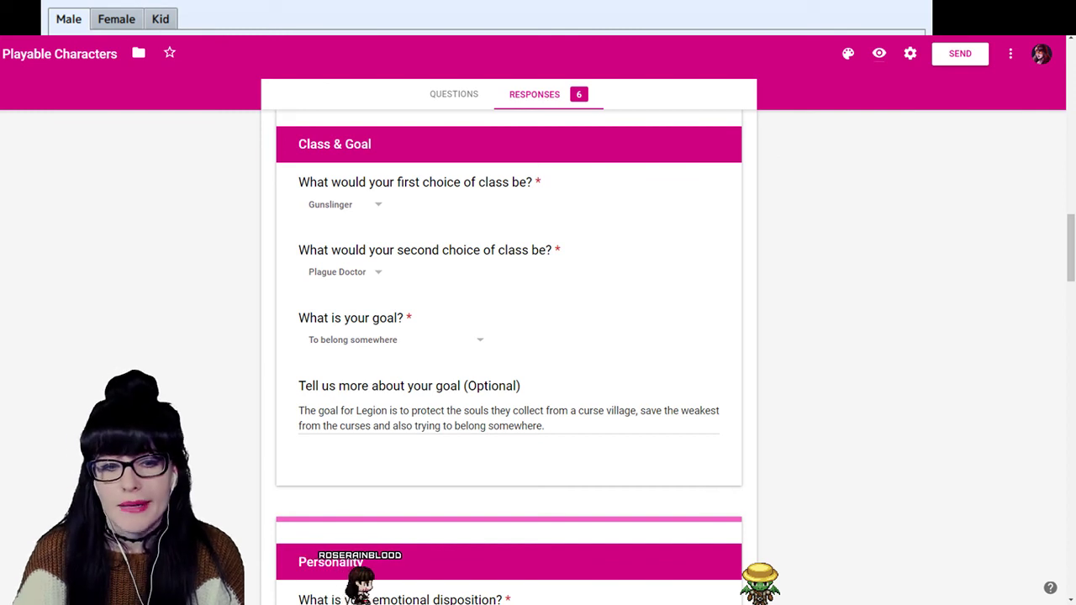
drag(299, 410, 638, 410)
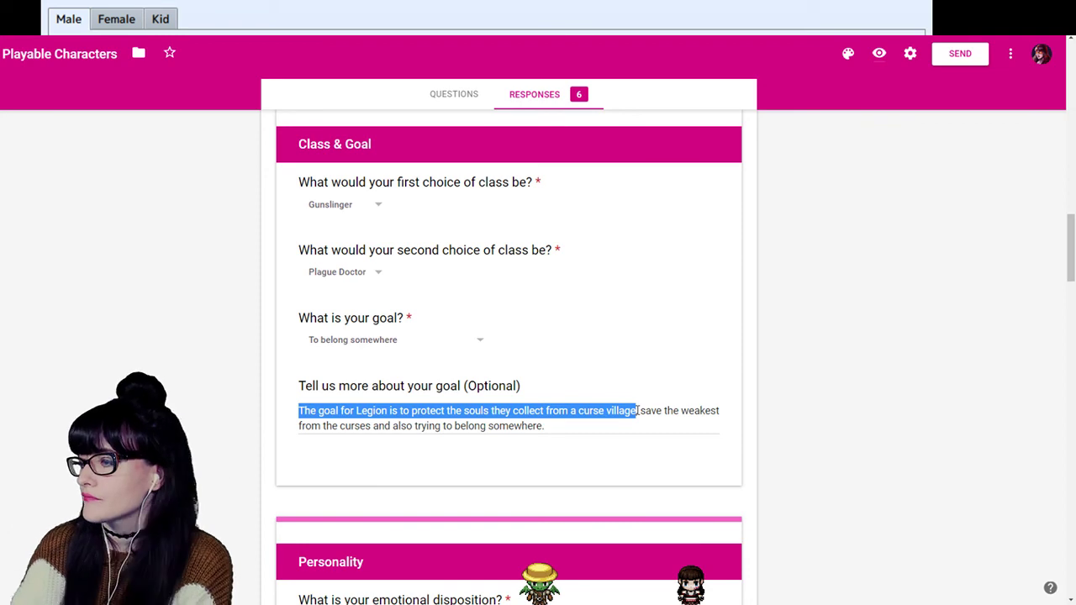
Read the Personality answers from emotional disposition, outlook and integrity through impulsiveness, boldness, agreeableness, interactivity and conformity.
scroll(657, 309, down, 2)
scroll(637, 308, down, 1)
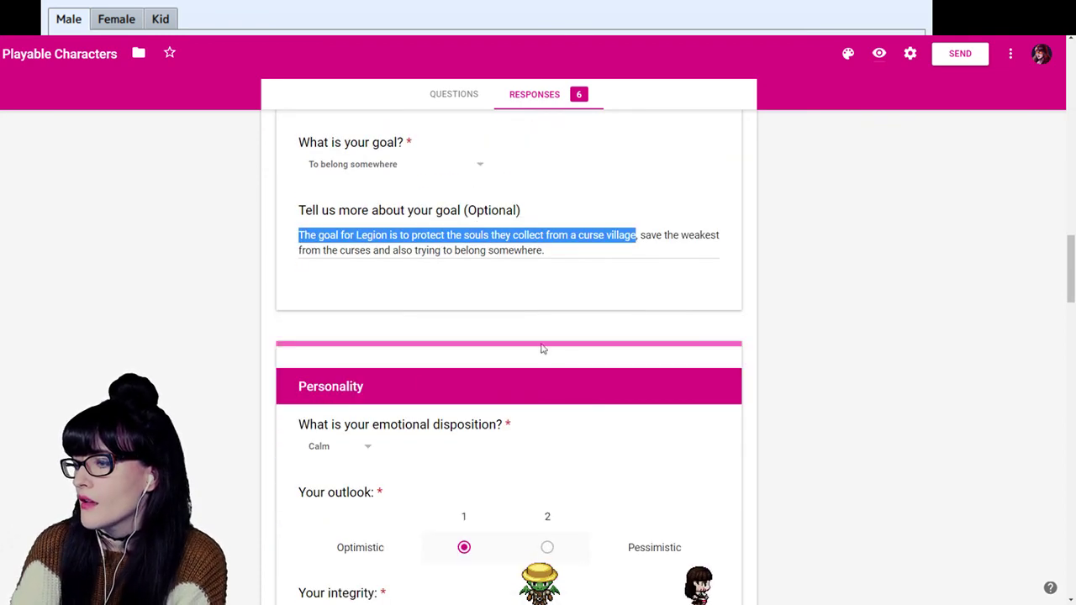
scroll(393, 412, down, 4)
scroll(399, 432, down, 3)
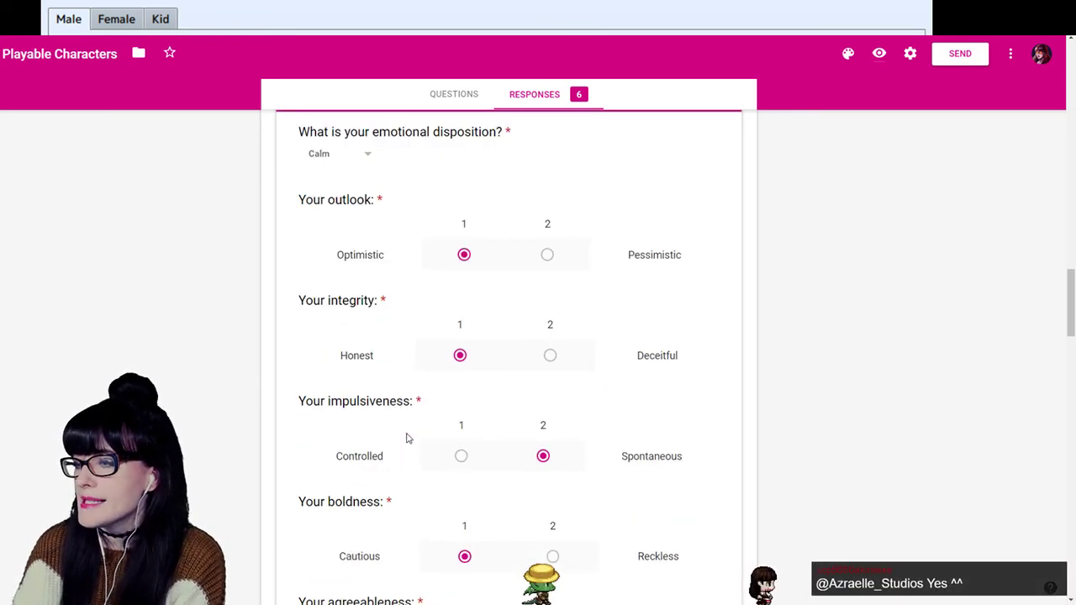
scroll(406, 439, down, 3)
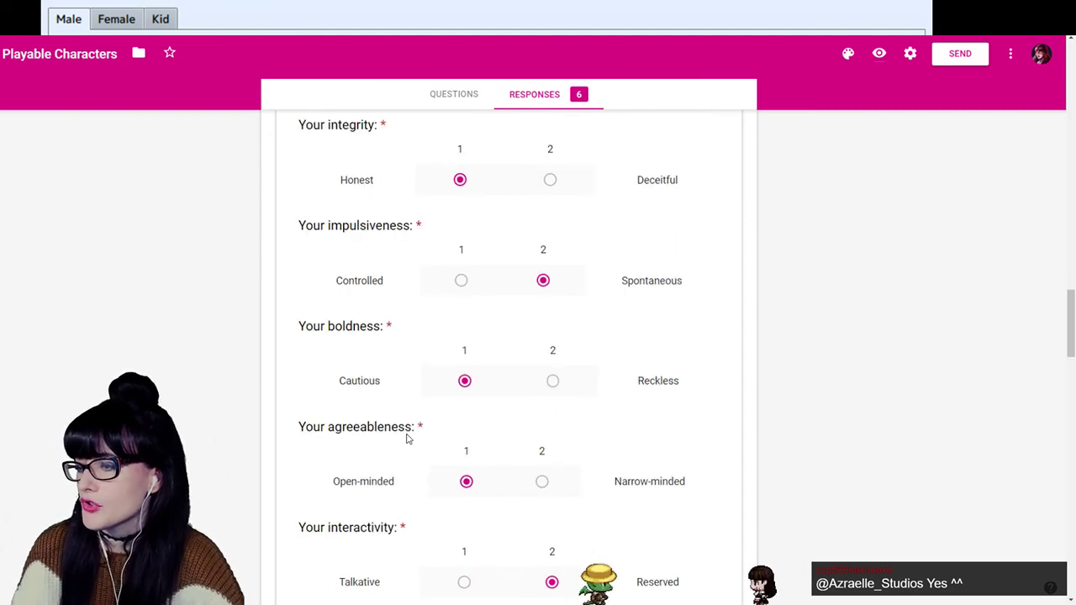
scroll(407, 441, down, 2)
scroll(408, 458, up, 1)
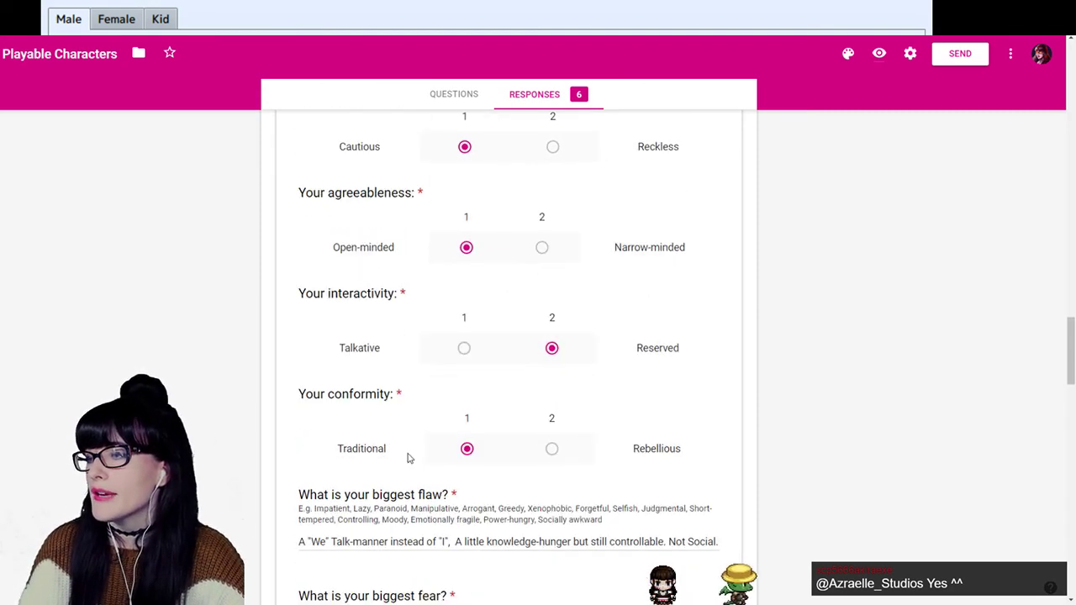
scroll(504, 329, up, 1)
scroll(504, 329, up, 1)
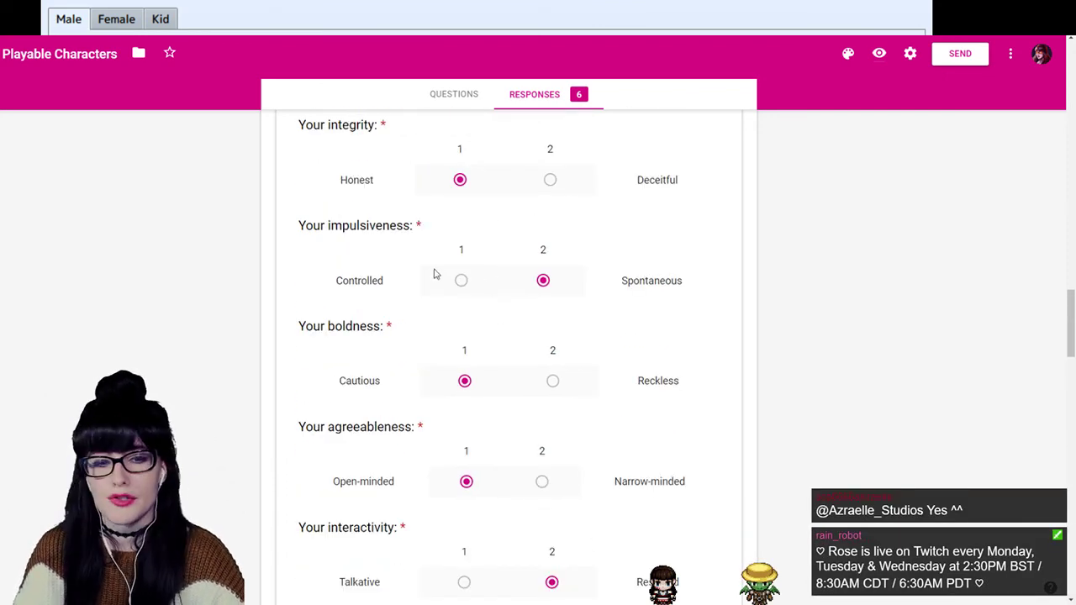
Read the biggest flaw answer alongside the interactivity and conformity ratings, and continue to the biggest fear answer.
scroll(435, 274, down, 4)
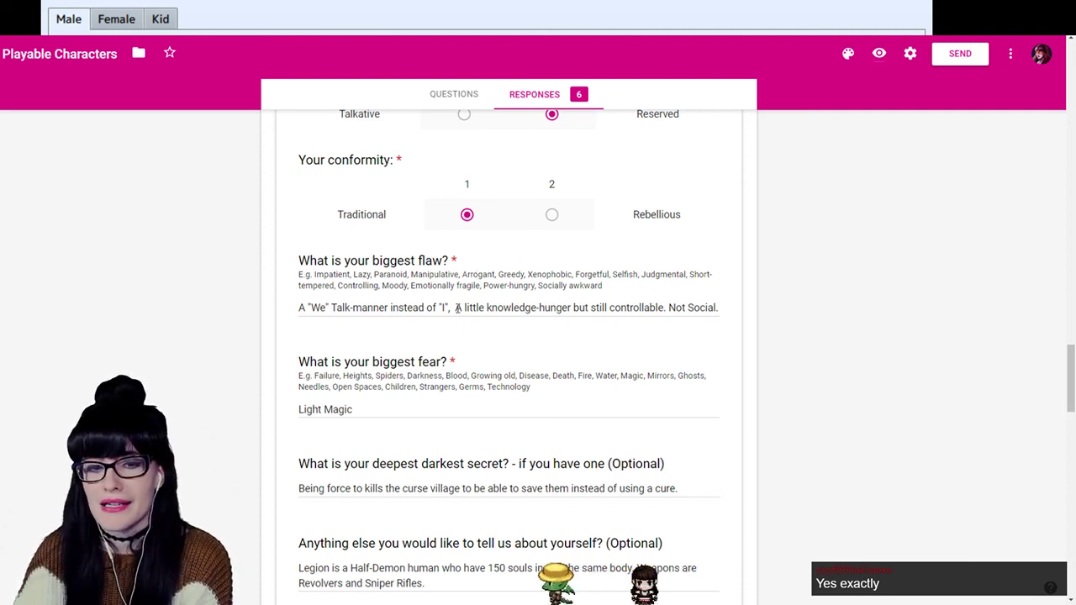
scroll(443, 345, up, 3)
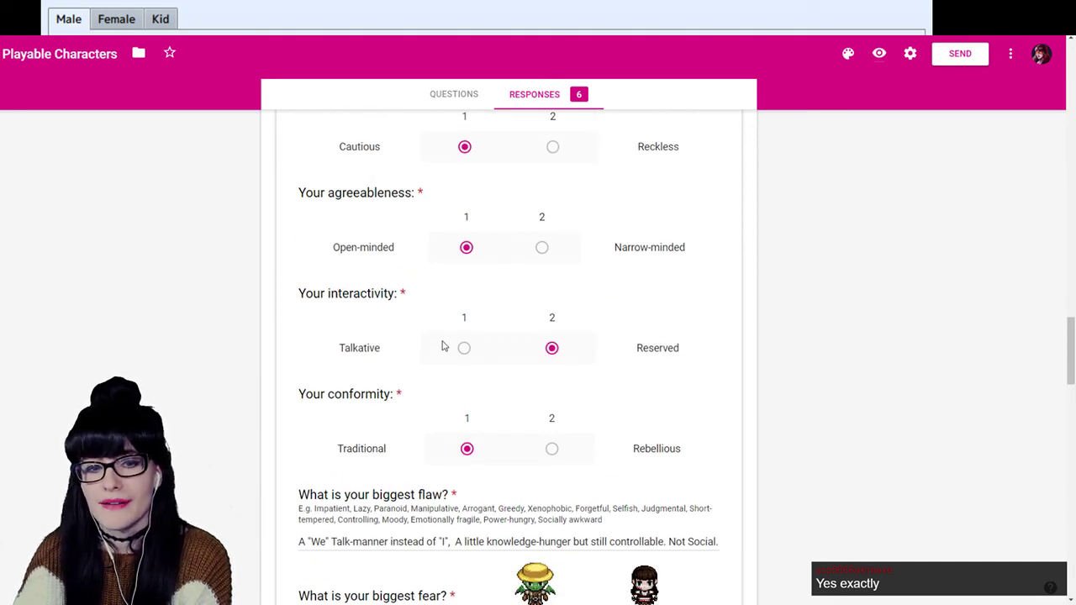
scroll(281, 404, down, 2)
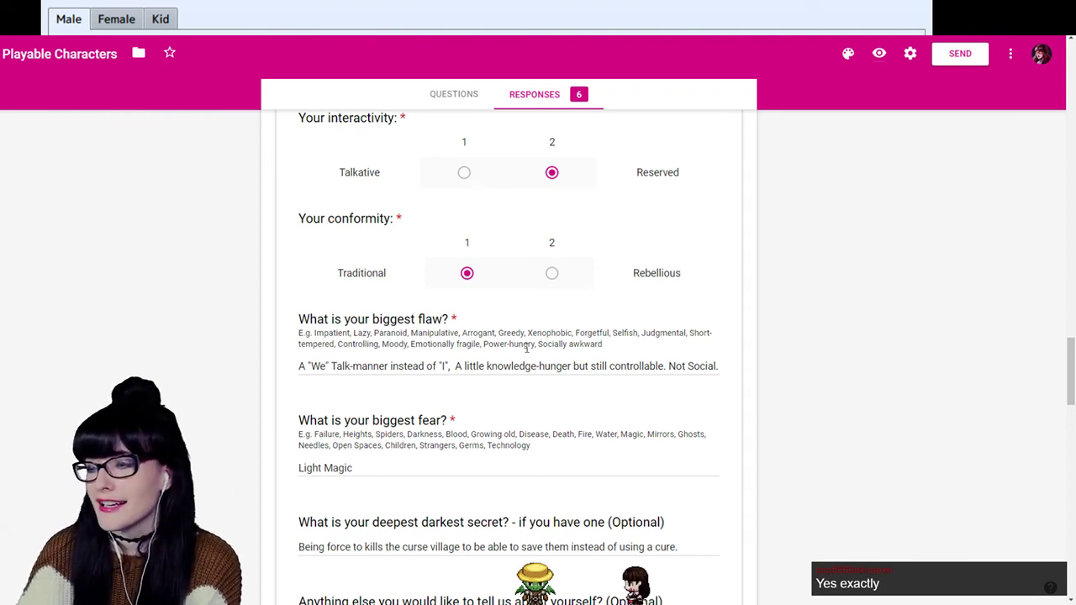
double_click(458, 366)
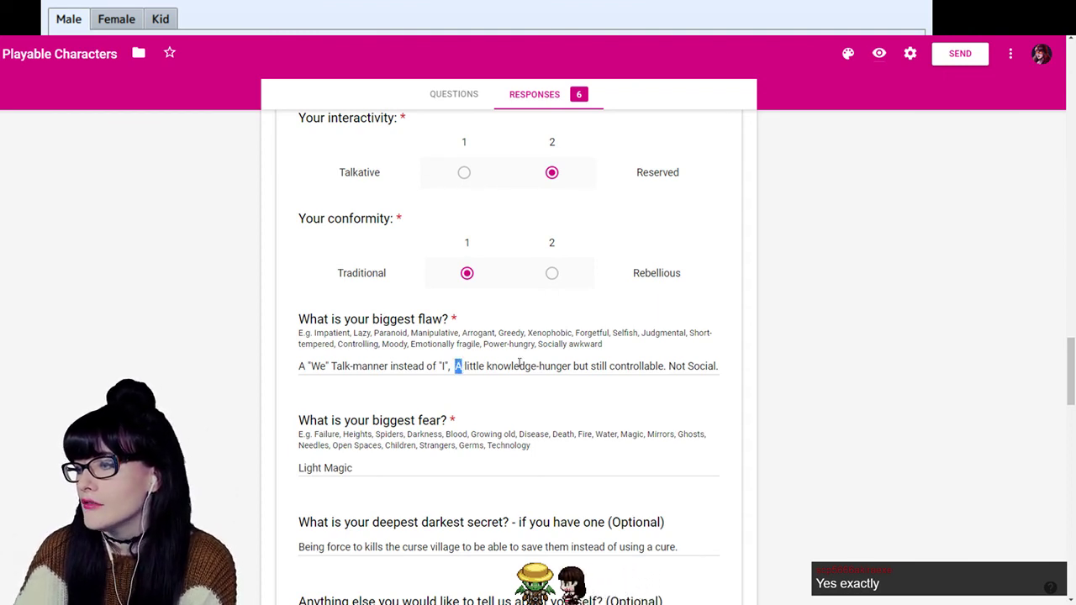
click(639, 382)
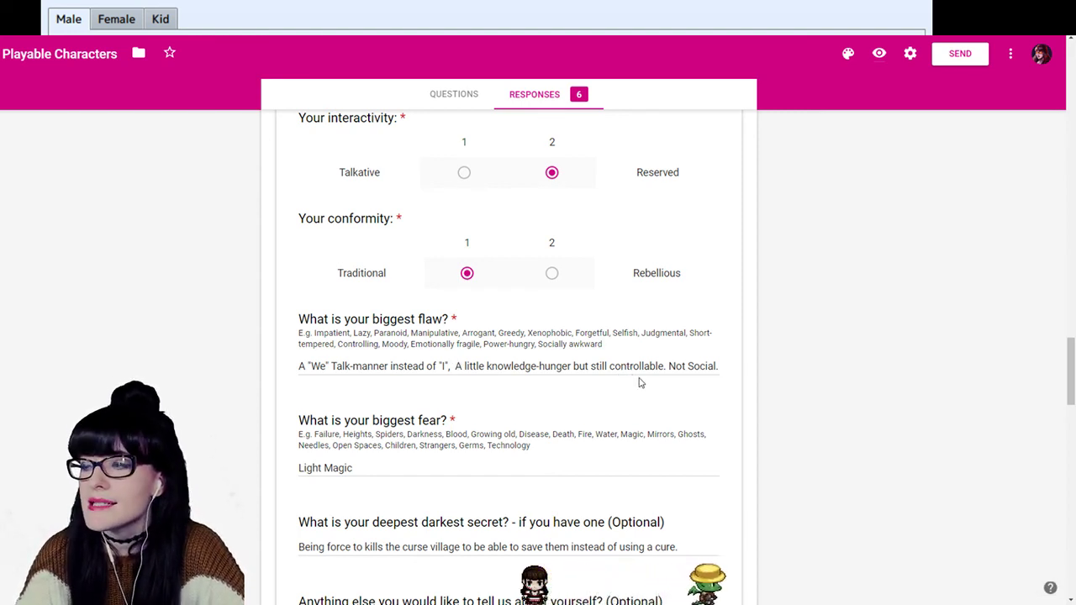
scroll(639, 382, down, 1)
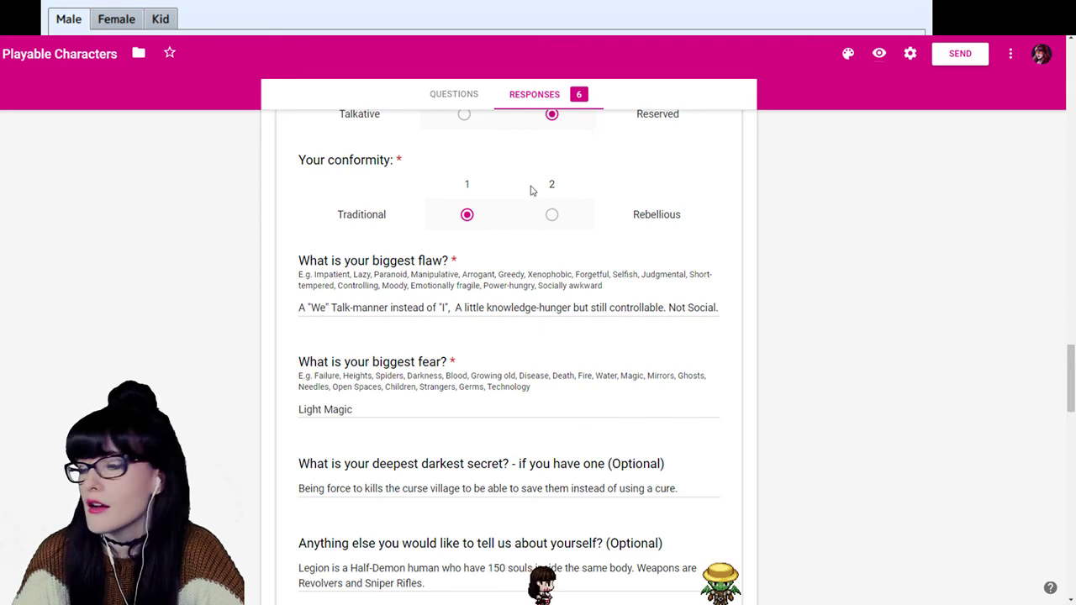
scroll(504, 214, down, 2)
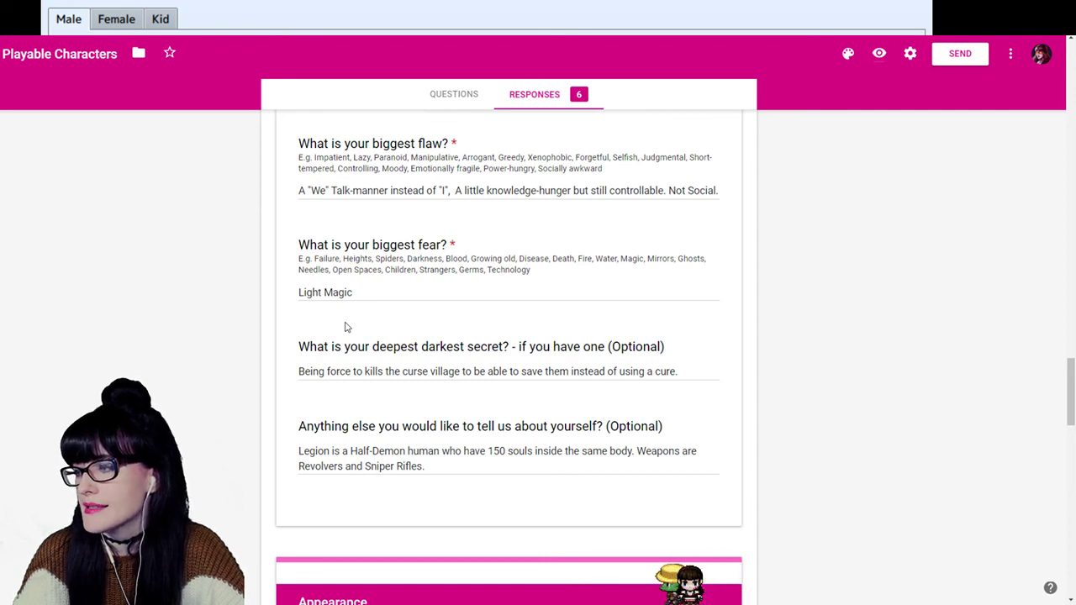
Recheck the Class & Goal answers against the biggest fear, deepest darkest secret and additional self-description answers.
scroll(345, 327, up, 10)
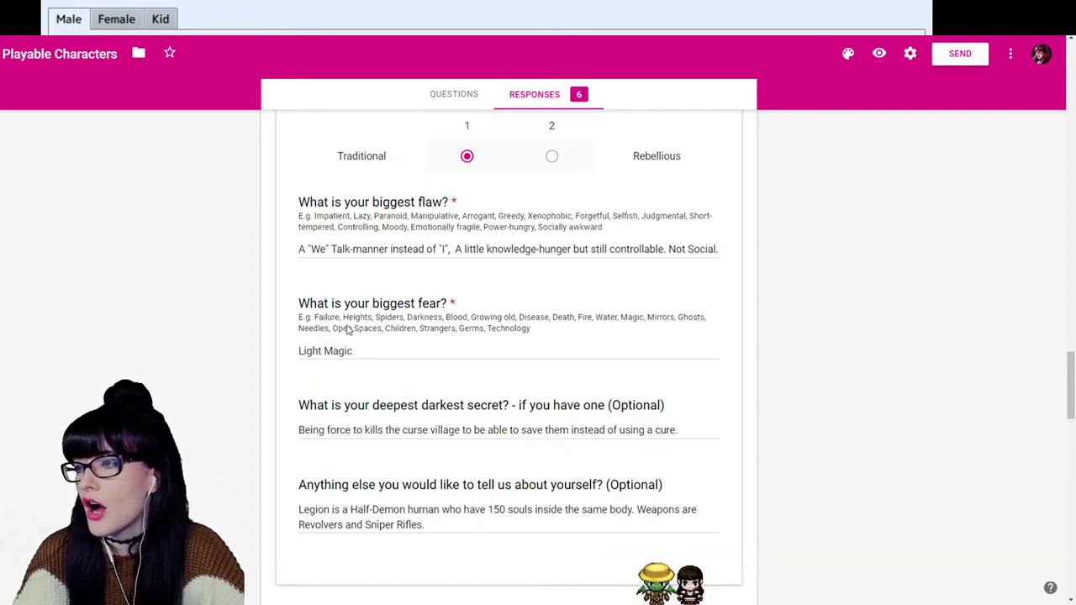
scroll(347, 330, up, 4)
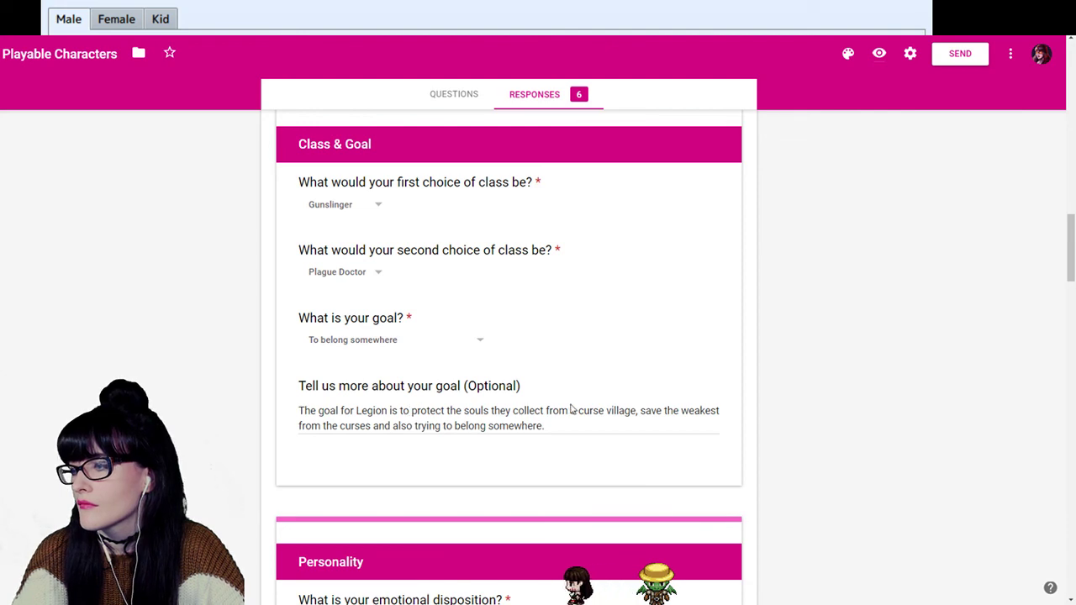
scroll(574, 409, down, 10)
scroll(574, 410, down, 3)
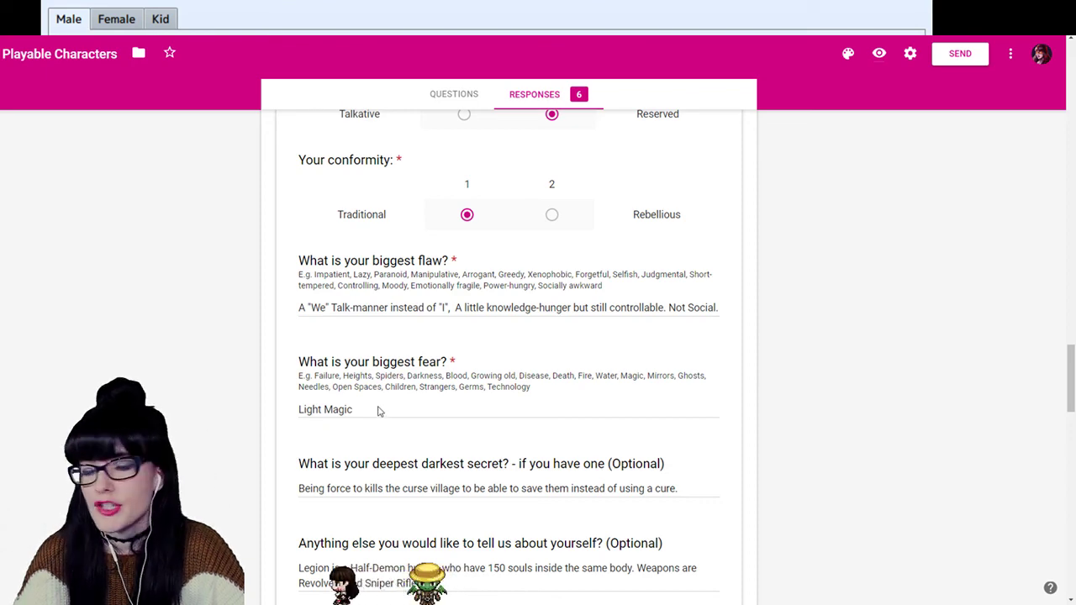
scroll(336, 458, down, 2)
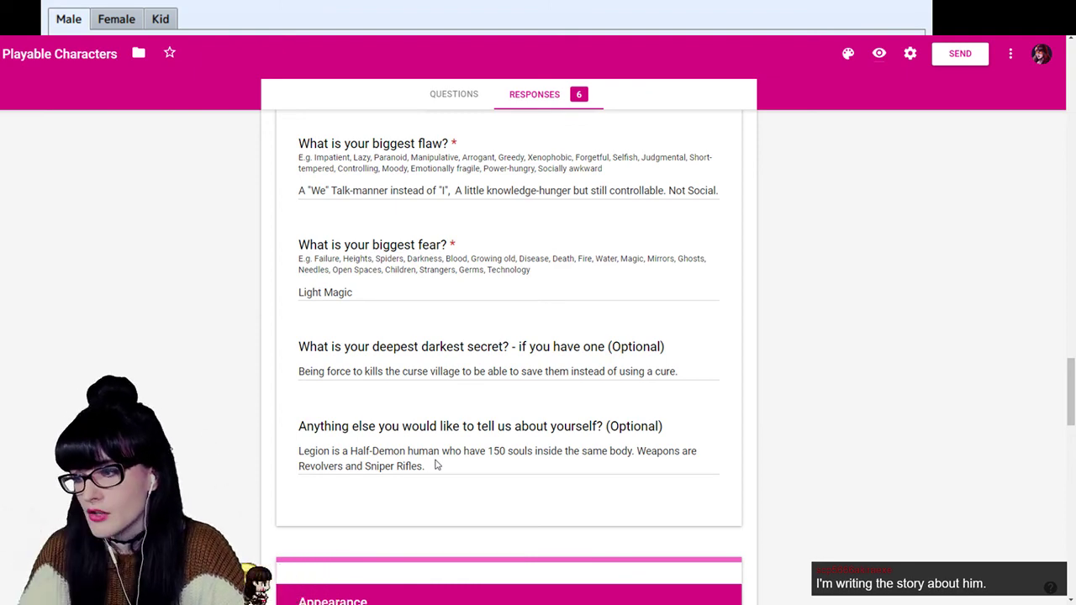
Glance at the Appearance section's skin colour choice, and reread the deepest darkest secret and biggest flaw answers.
scroll(393, 447, down, 6)
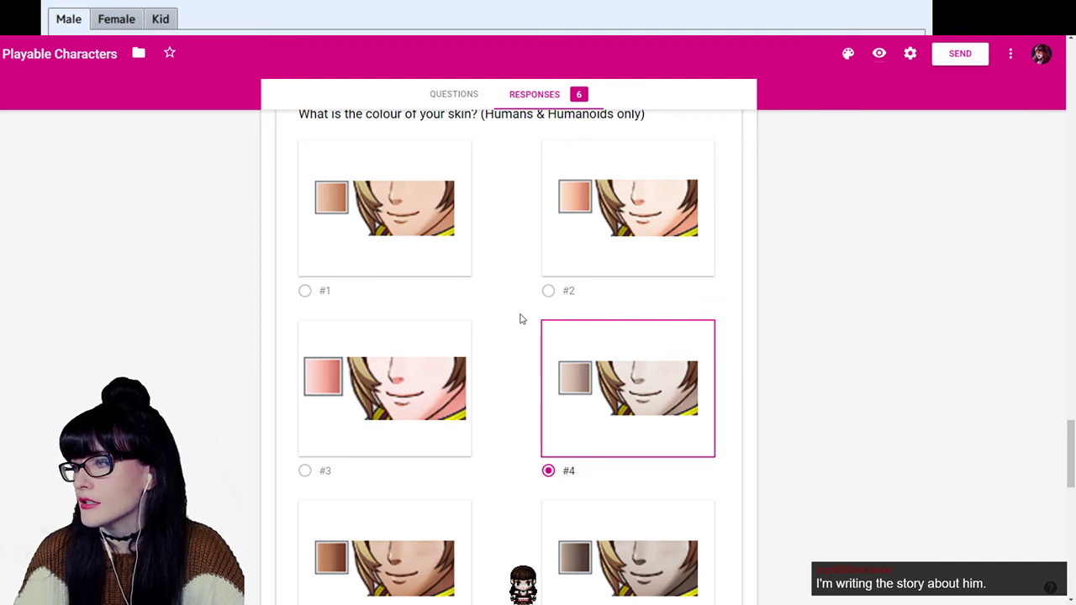
scroll(389, 339, up, 12)
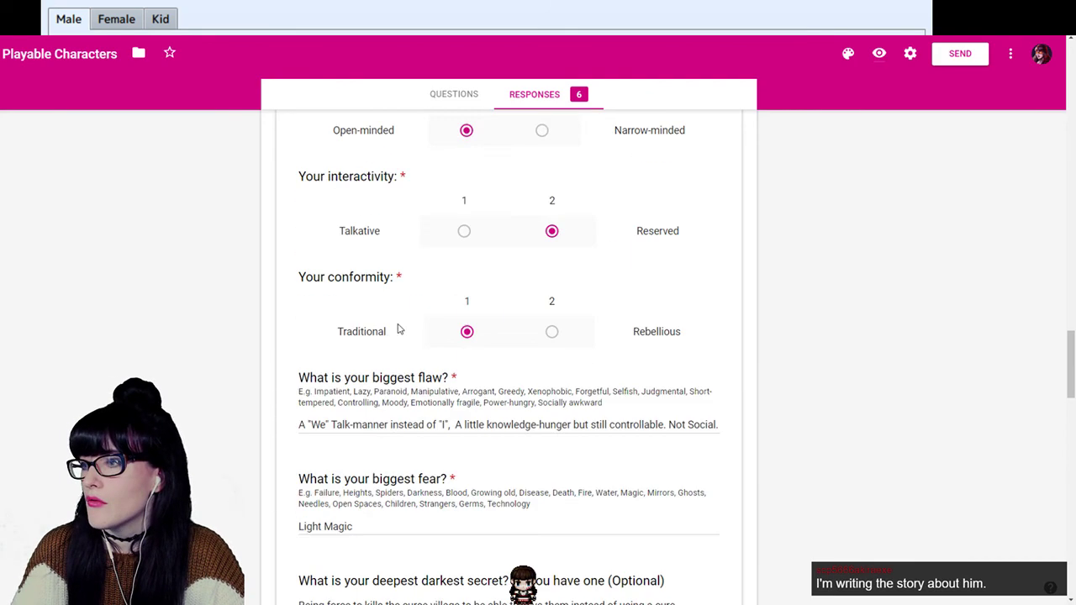
scroll(408, 283, down, 9)
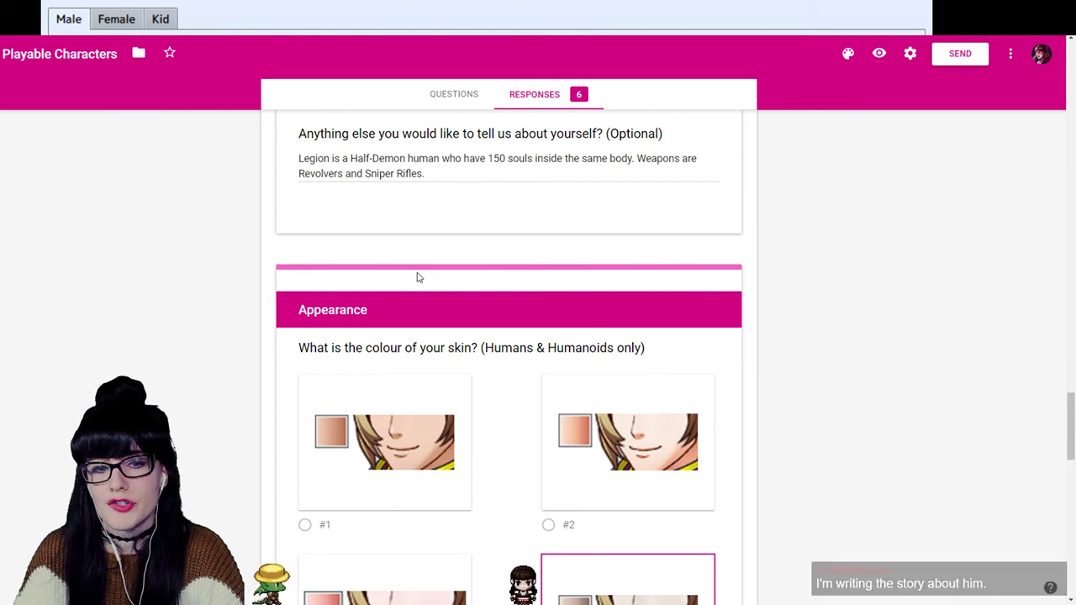
scroll(417, 278, down, 2)
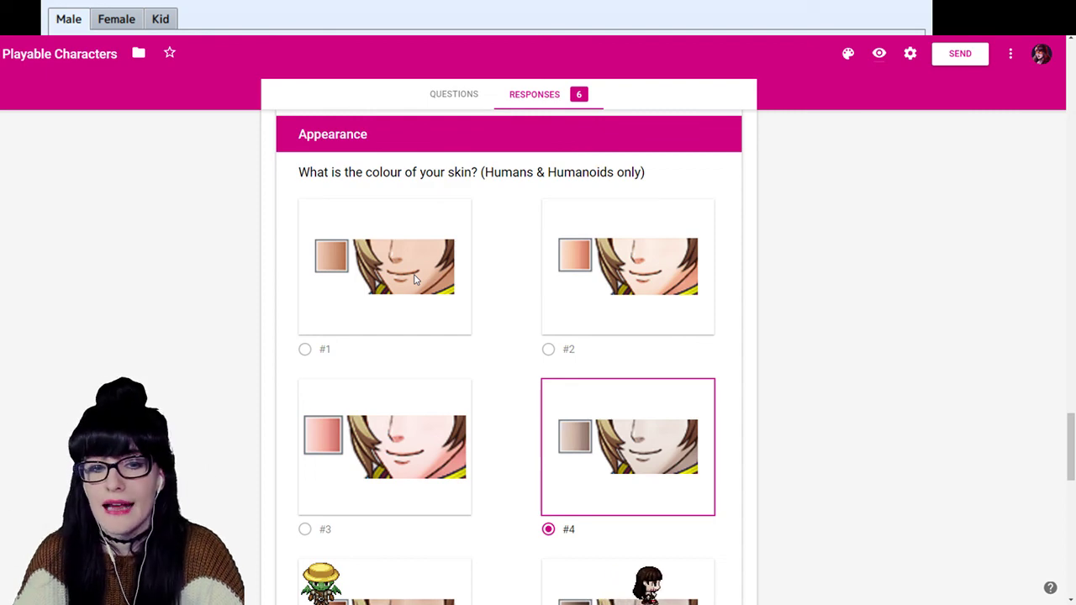
scroll(414, 280, up, 5)
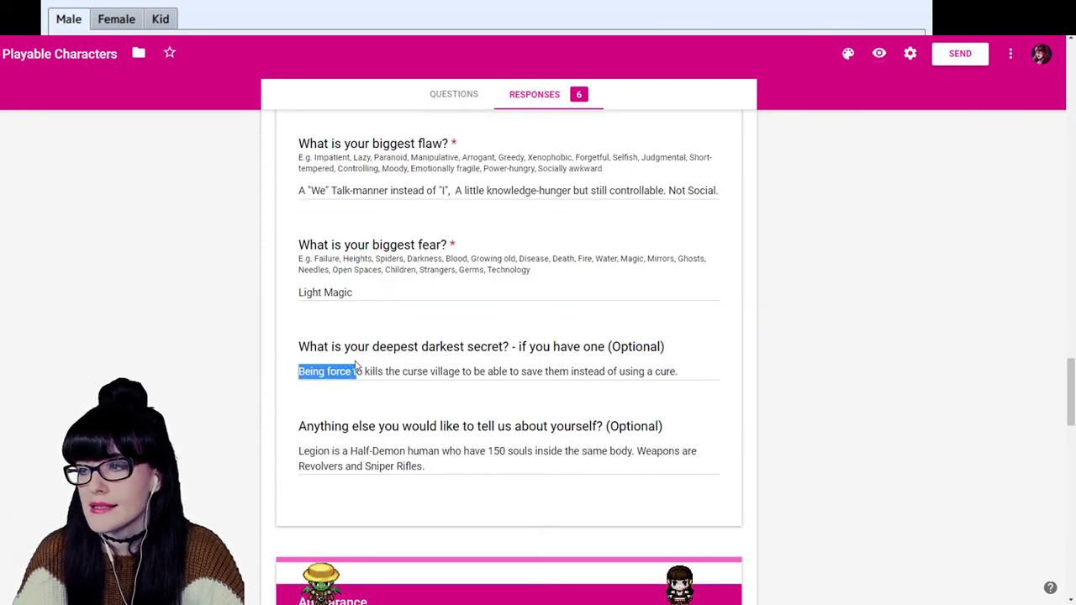
drag(448, 371, 465, 370)
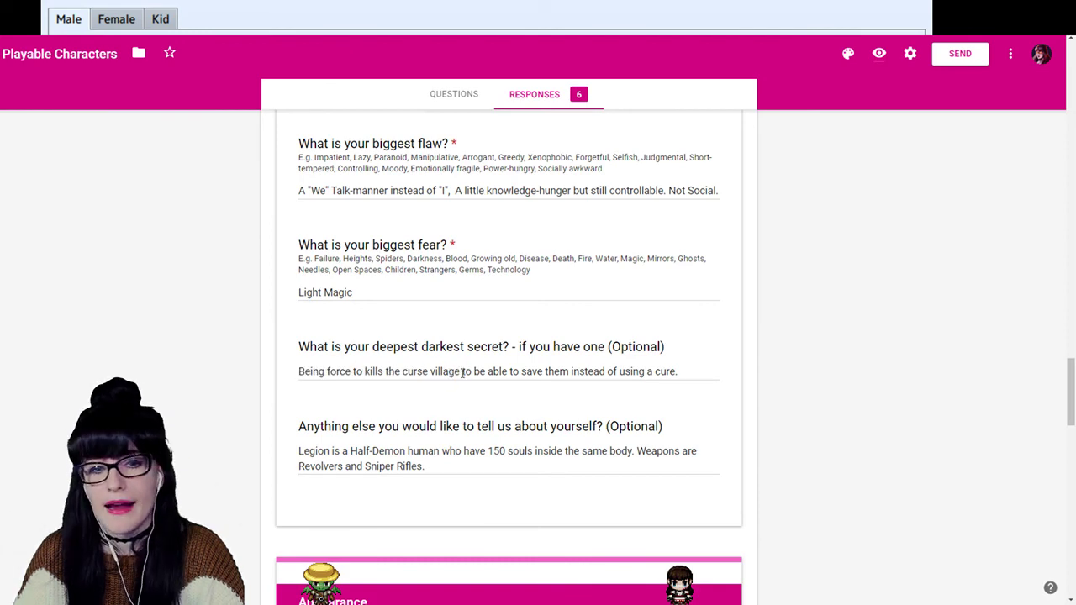
scroll(462, 372, up, 2)
scroll(462, 374, up, 1)
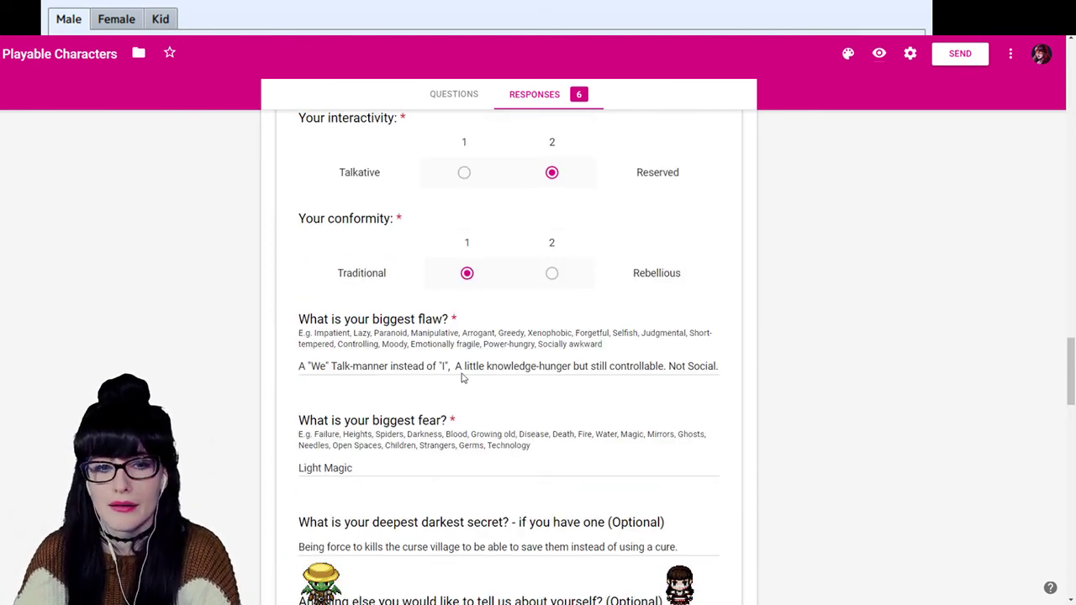
Review the Appearance answers for skin colour, hair colour, hairstyle and distinguishing features.
scroll(461, 378, down, 12)
scroll(454, 378, down, 1)
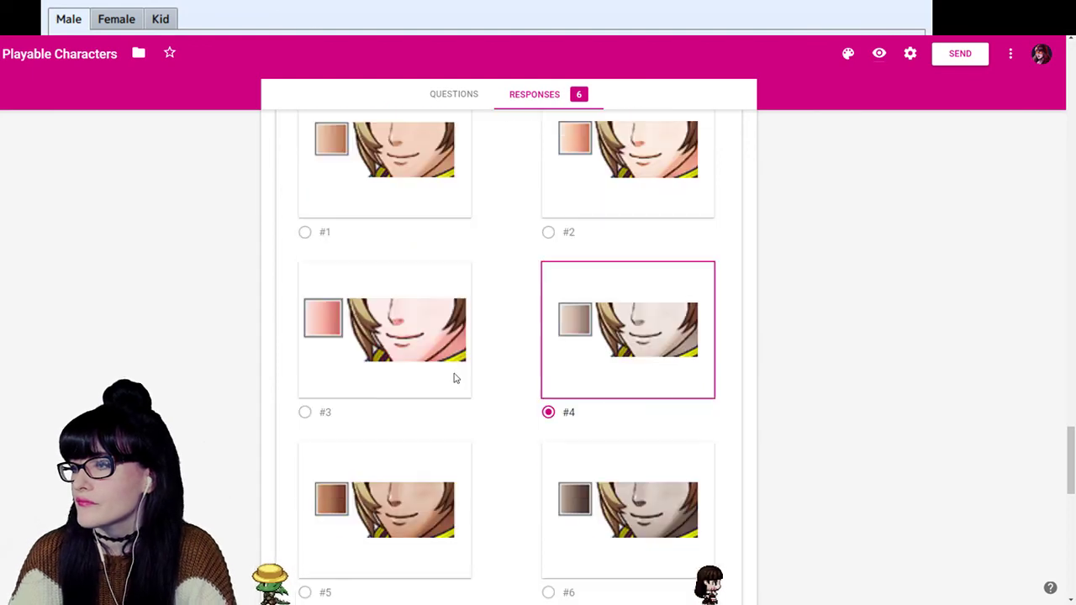
scroll(636, 324, up, 1)
scroll(636, 324, down, 9)
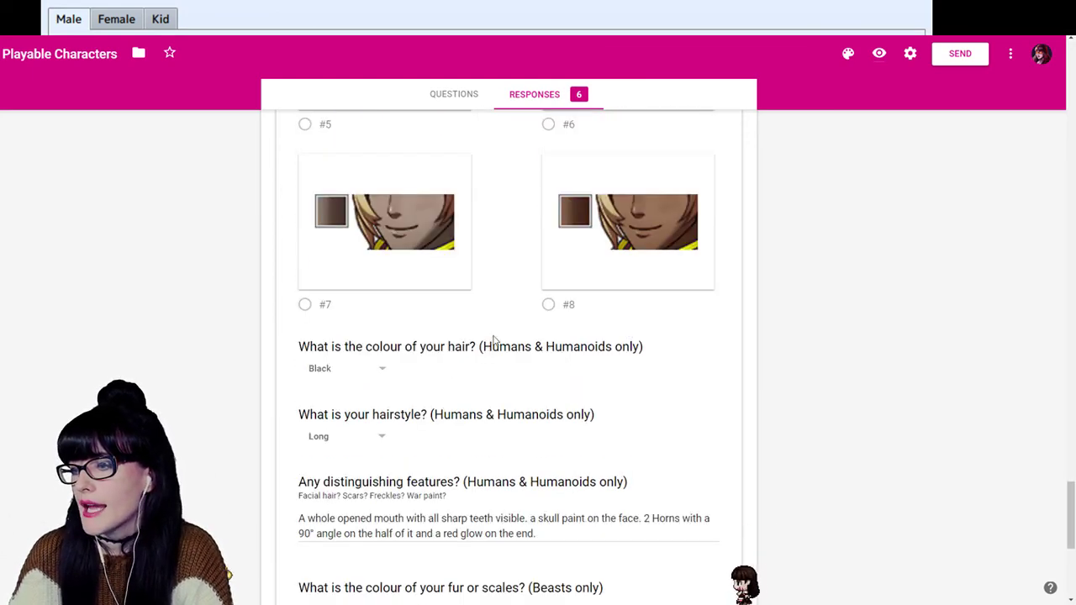
scroll(293, 441, down, 2)
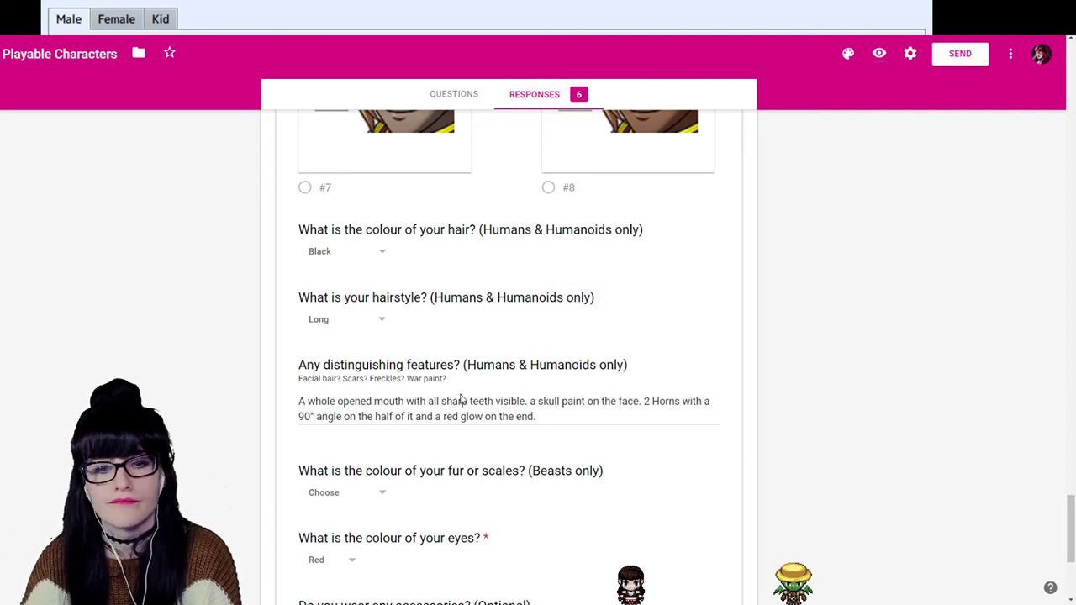
Read the eye colour, accessories and reference image answers, including the coat note, and view the linked gunslinger reference image.
scroll(468, 406, down, 3)
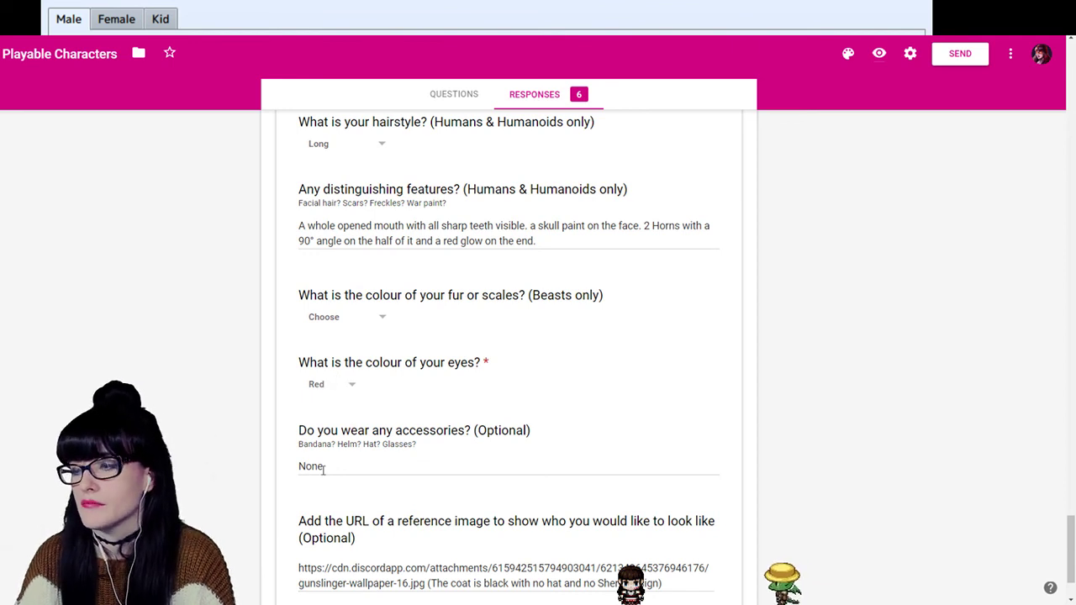
scroll(335, 482, down, 2)
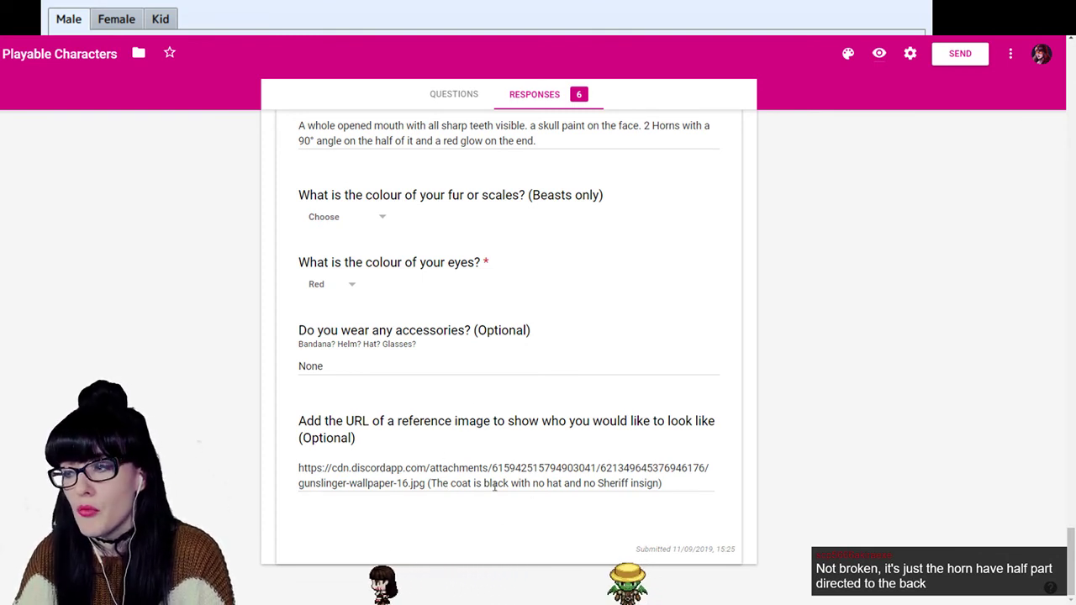
drag(436, 485, 562, 501)
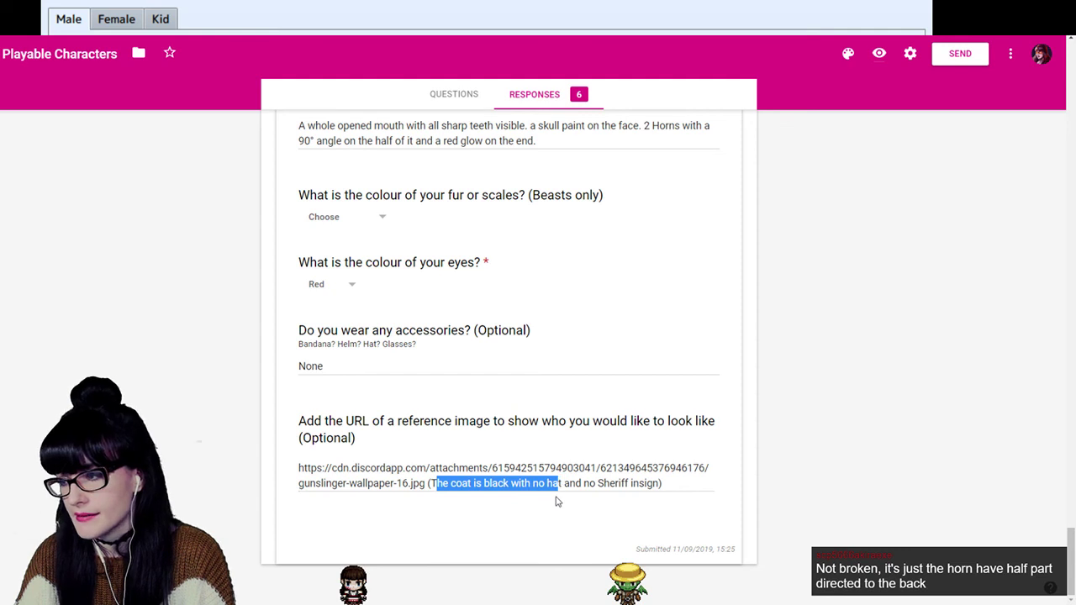
click(556, 501)
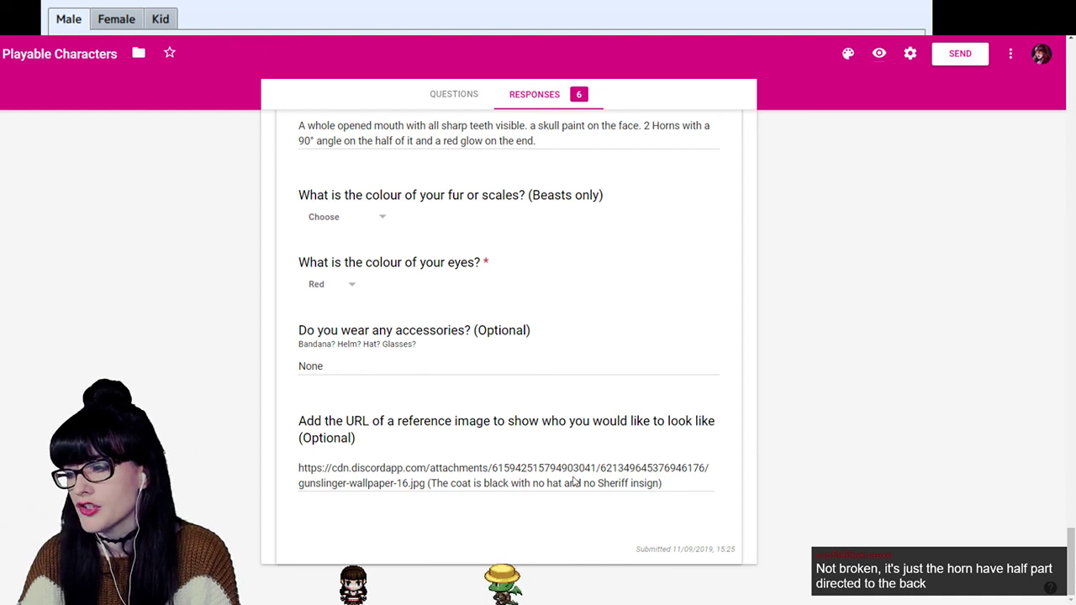
click(640, 50)
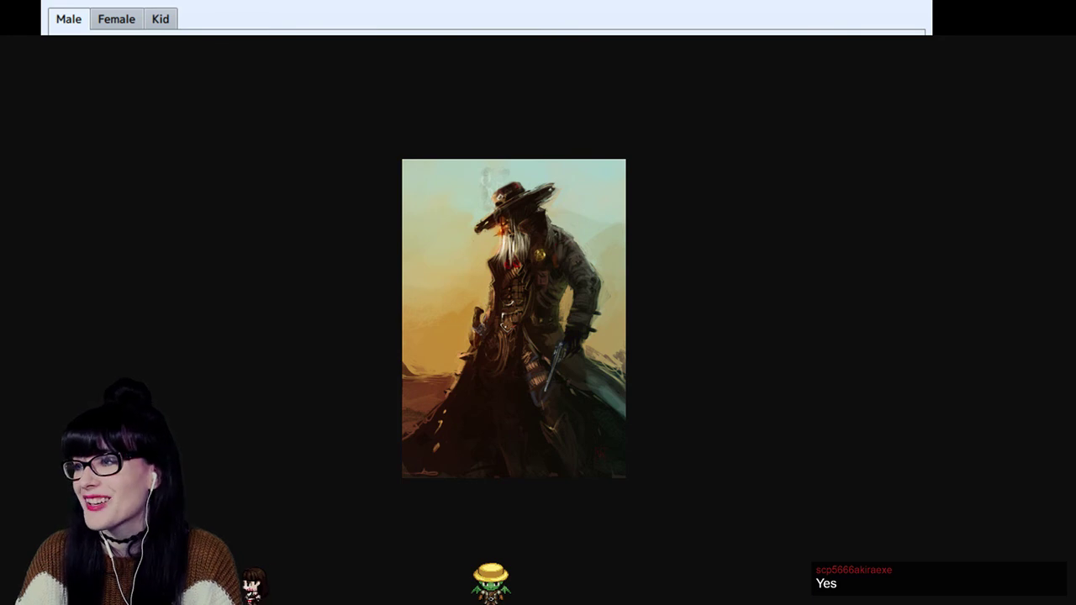
key(ctrl+w)
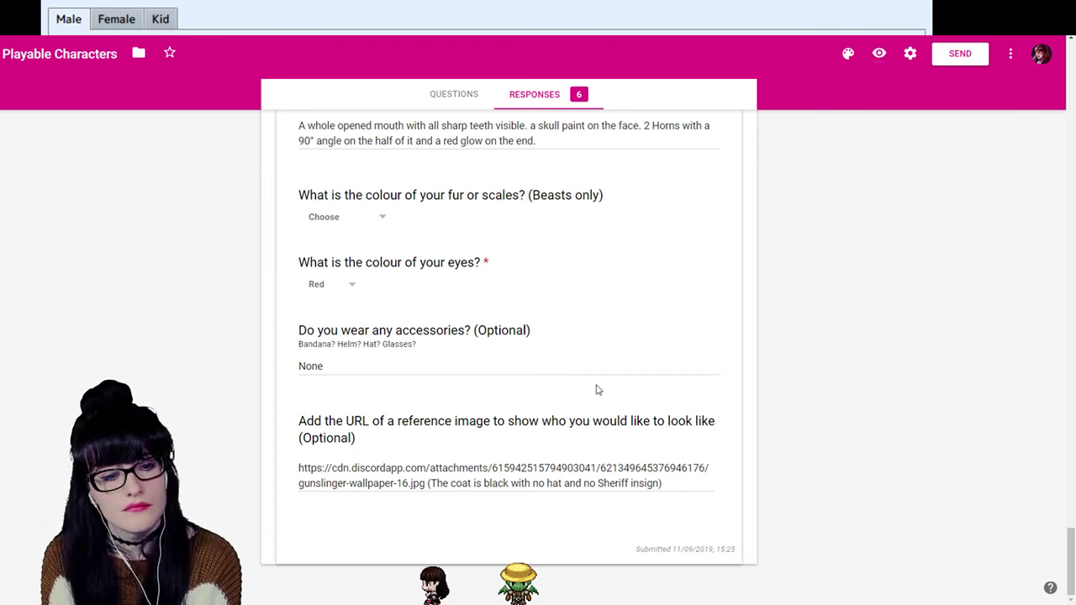
Look back through the response at the race options and the Appearance section's skin colour choice.
scroll(547, 312, up, 10)
scroll(571, 333, up, 15)
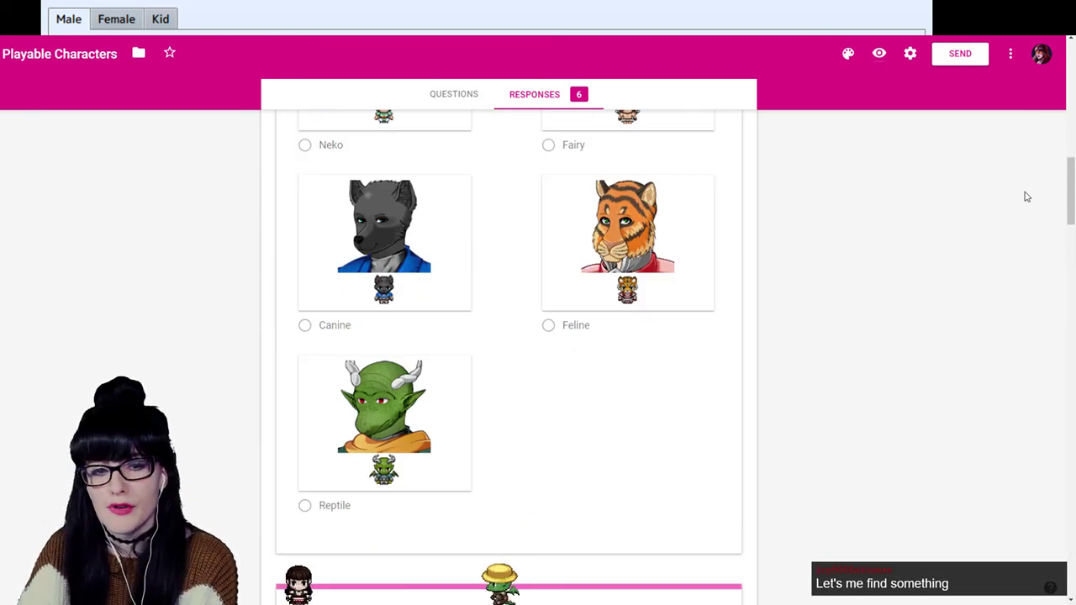
drag(1071, 194, 1066, 489)
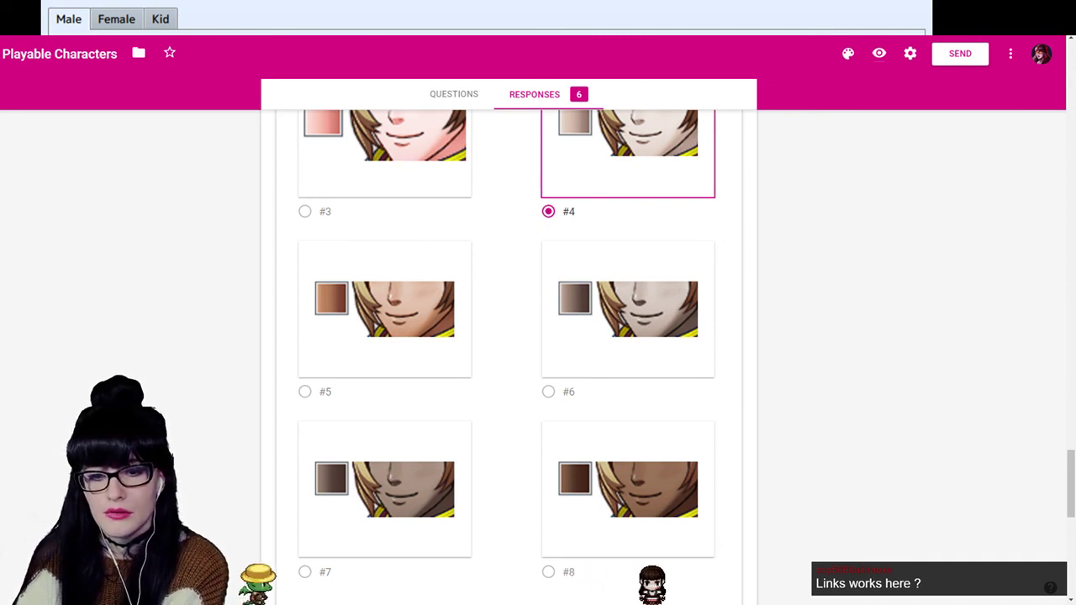
Switch to the character generator, compare the fanged and toothed mouth variations, and give the character the wide grin with jagged sharp teeth.
key(alt+Tab)
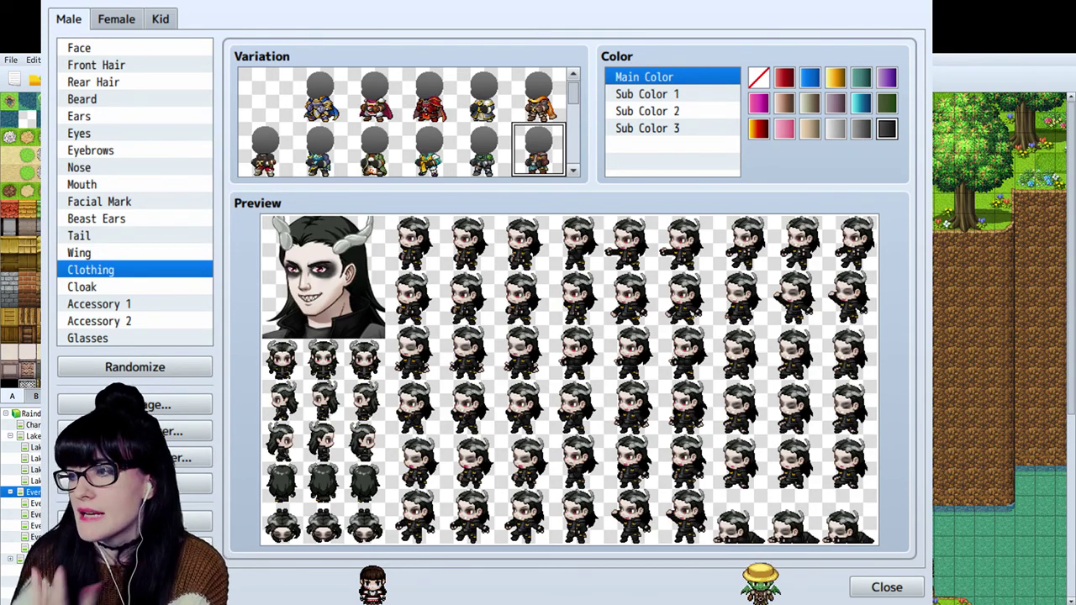
click(208, 186)
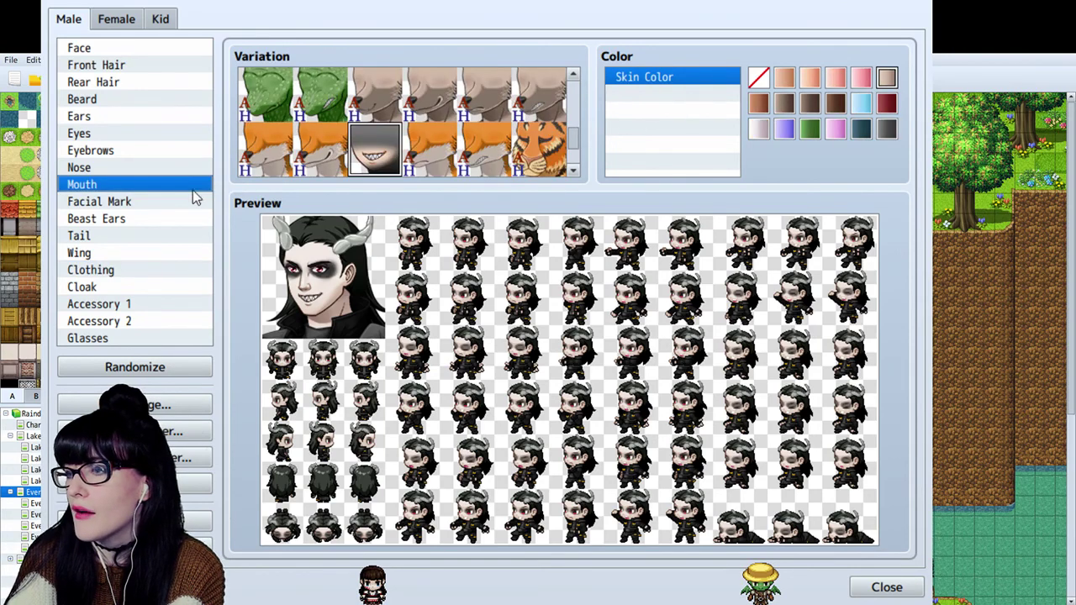
scroll(404, 130, down, 2)
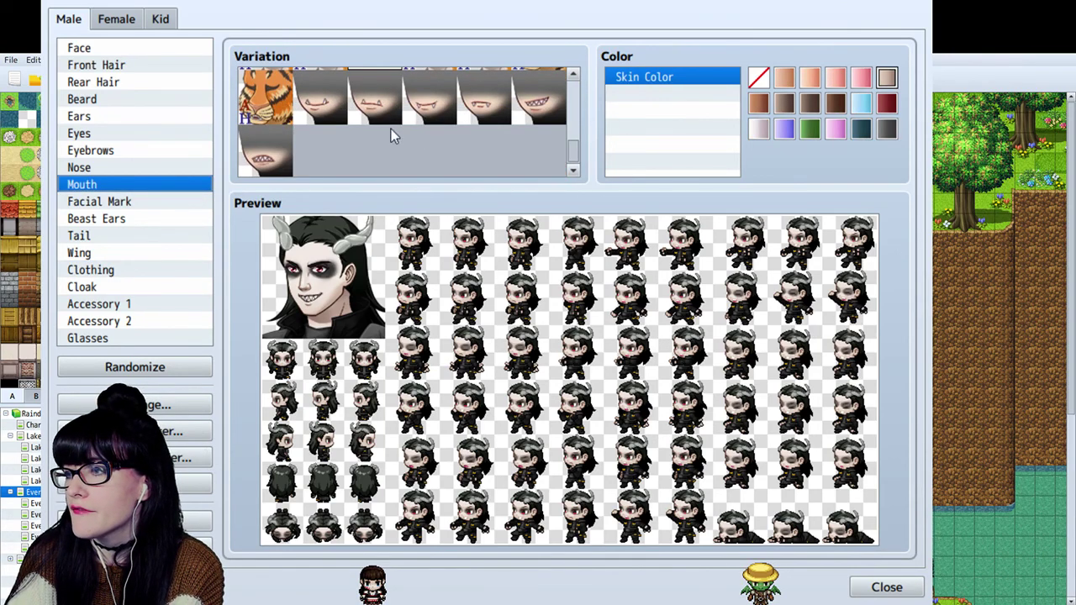
click(265, 148)
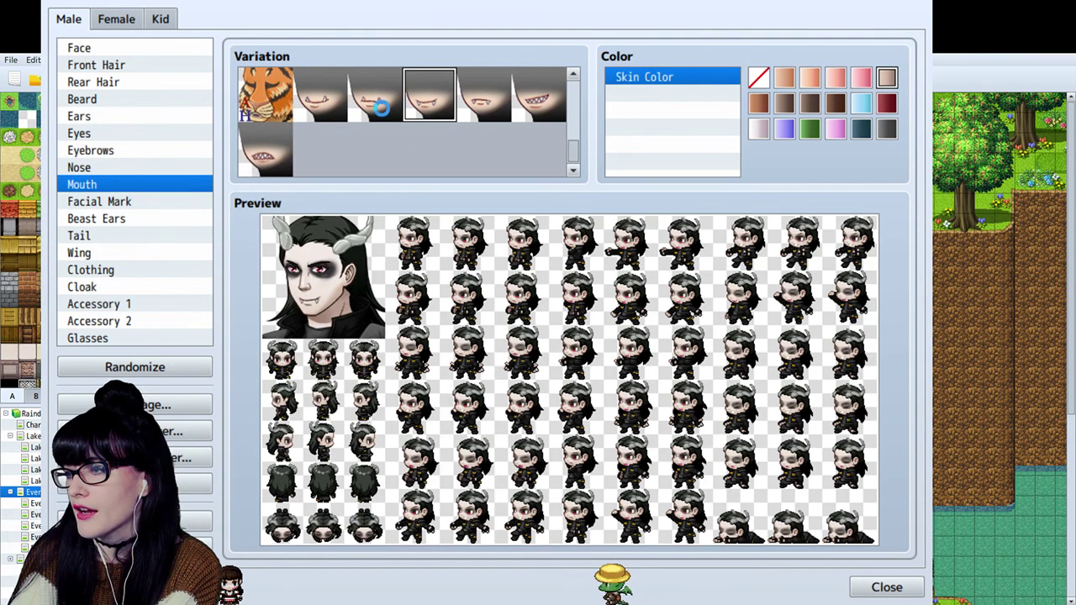
click(460, 118)
click(529, 111)
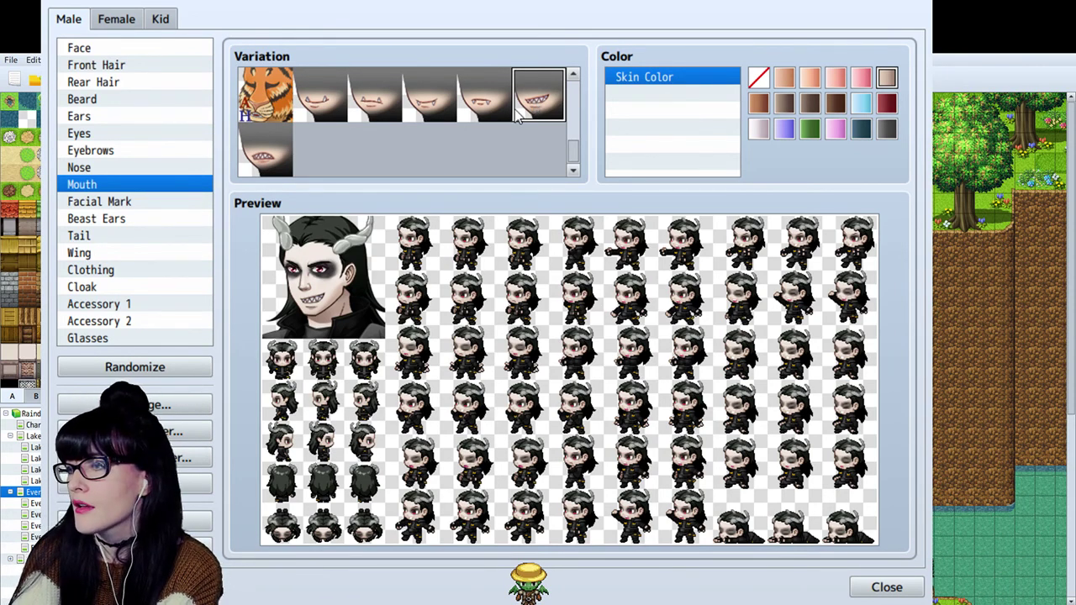
Try the open-mouthed smile from the other mouth variations and return to the jagged sharp-toothed grin.
scroll(315, 130, up, 3)
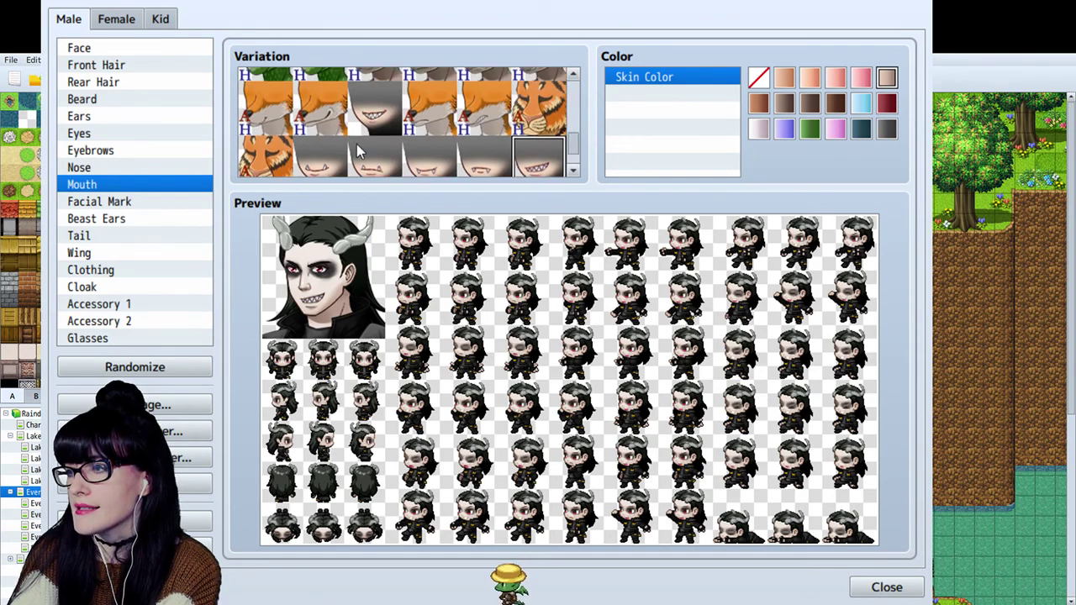
scroll(366, 151, up, 1)
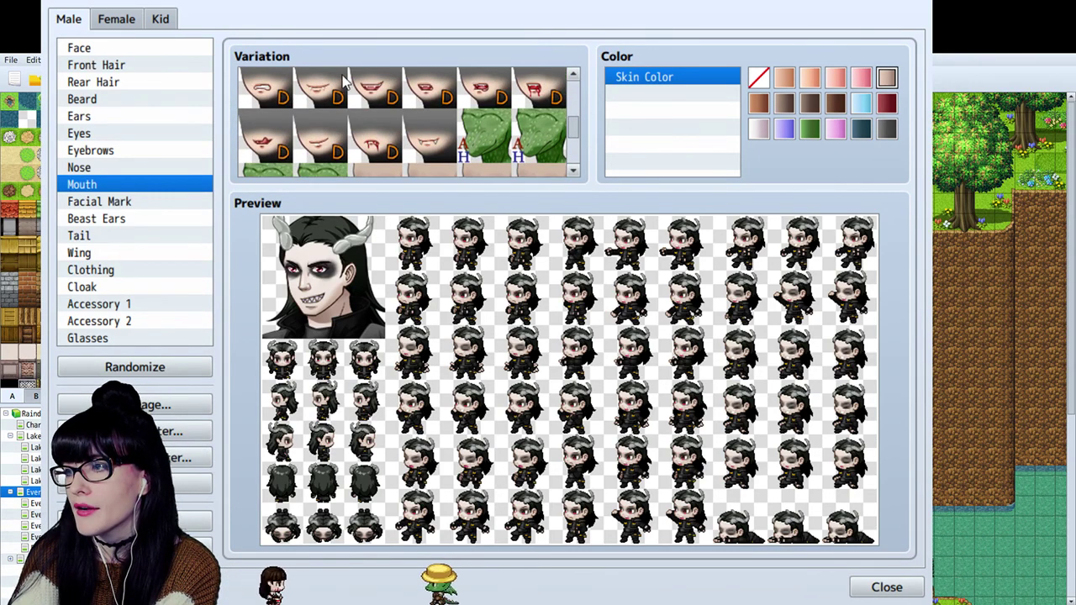
click(374, 94)
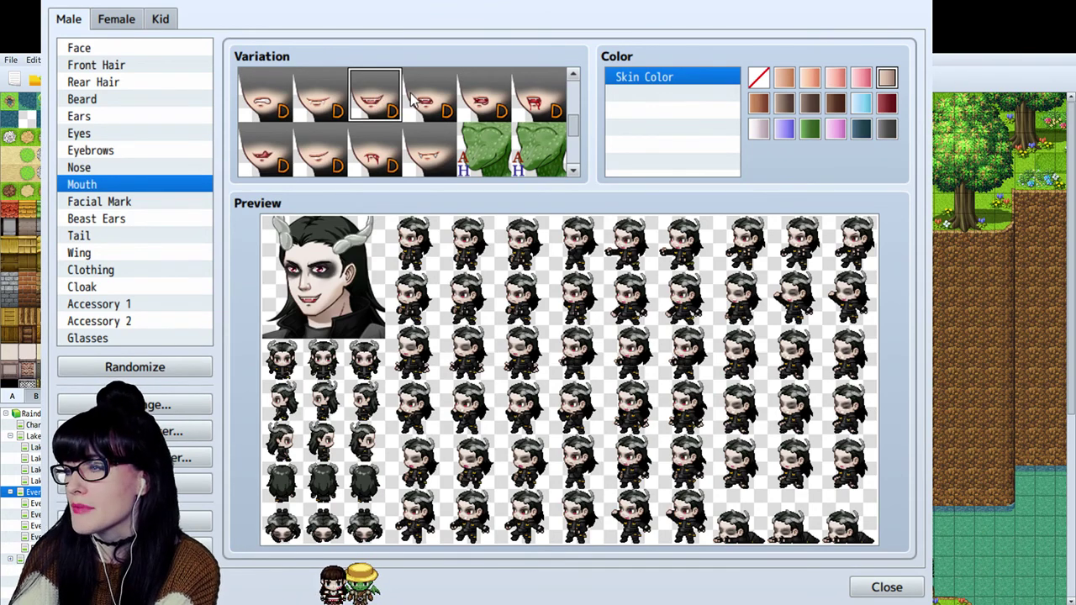
scroll(409, 100, down, 3)
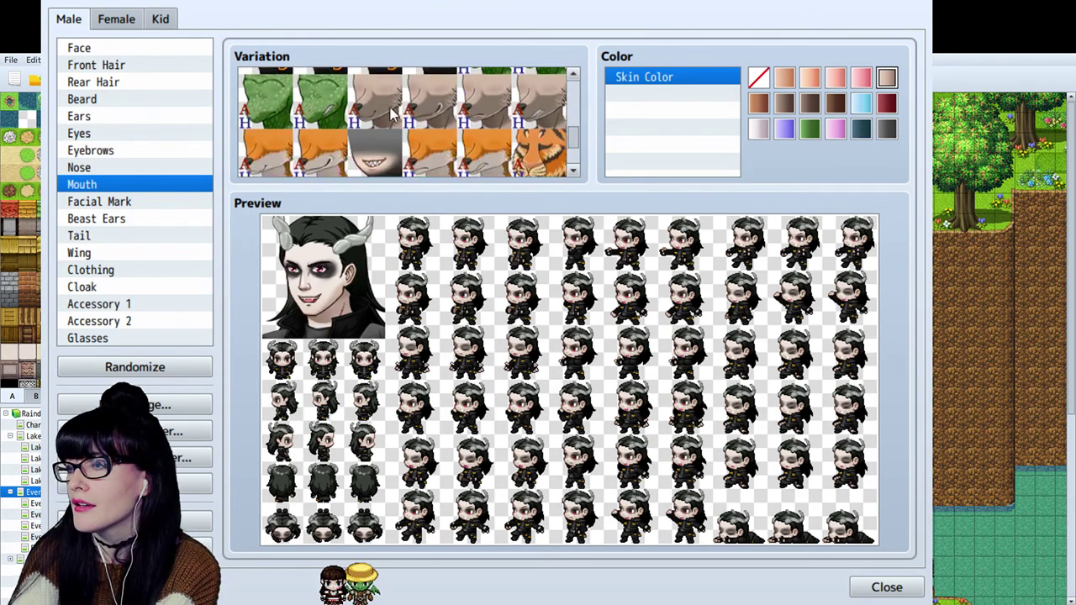
click(518, 107)
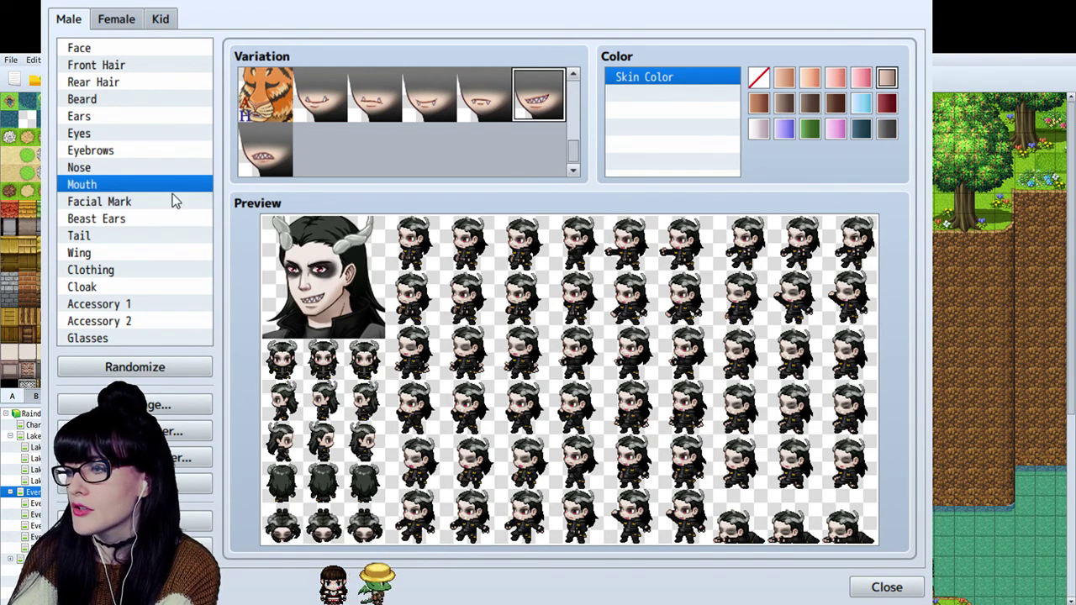
Check the ear options, open the Beast Ears category, and try several horn colours before returning the horns to grey.
click(125, 134)
click(138, 117)
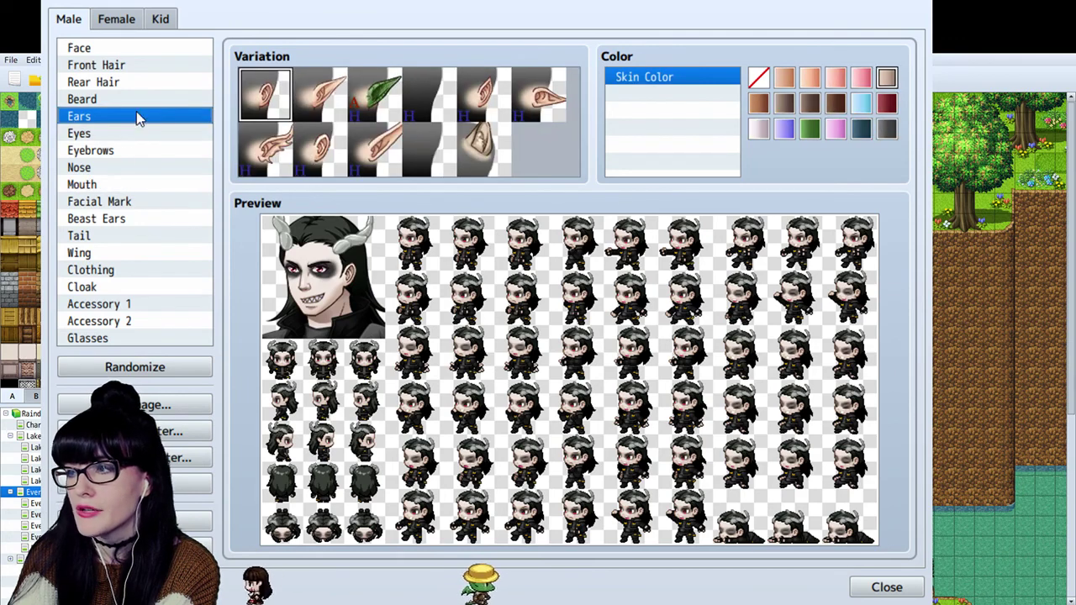
click(112, 218)
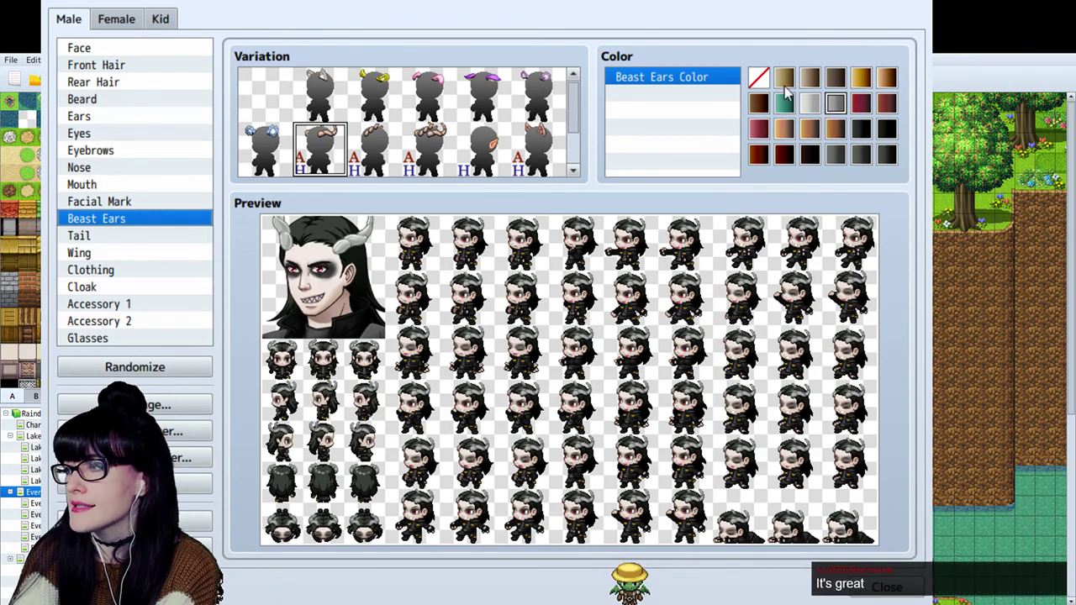
click(782, 79)
click(756, 104)
click(781, 134)
click(833, 153)
click(854, 134)
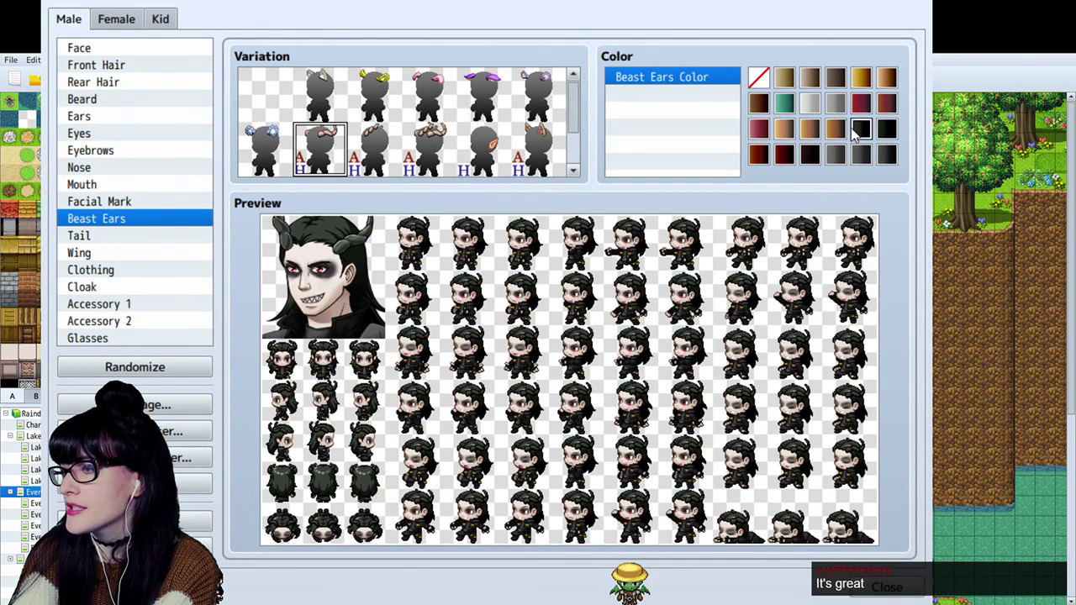
click(887, 104)
click(860, 104)
click(835, 103)
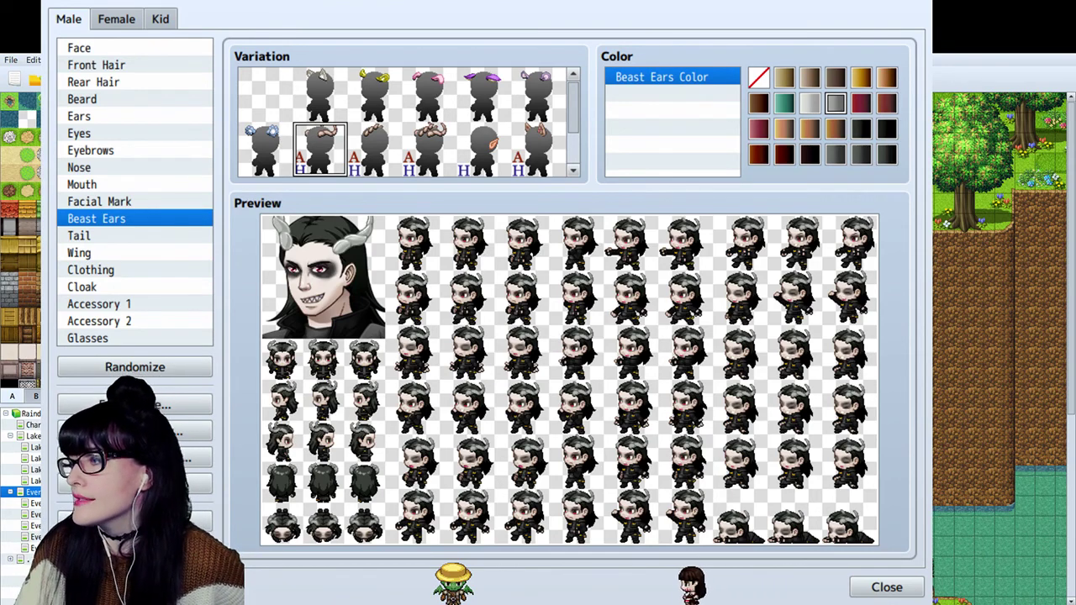
Compare the darkest Beast Ears Color shades on the horns and set the horns to black.
click(886, 127)
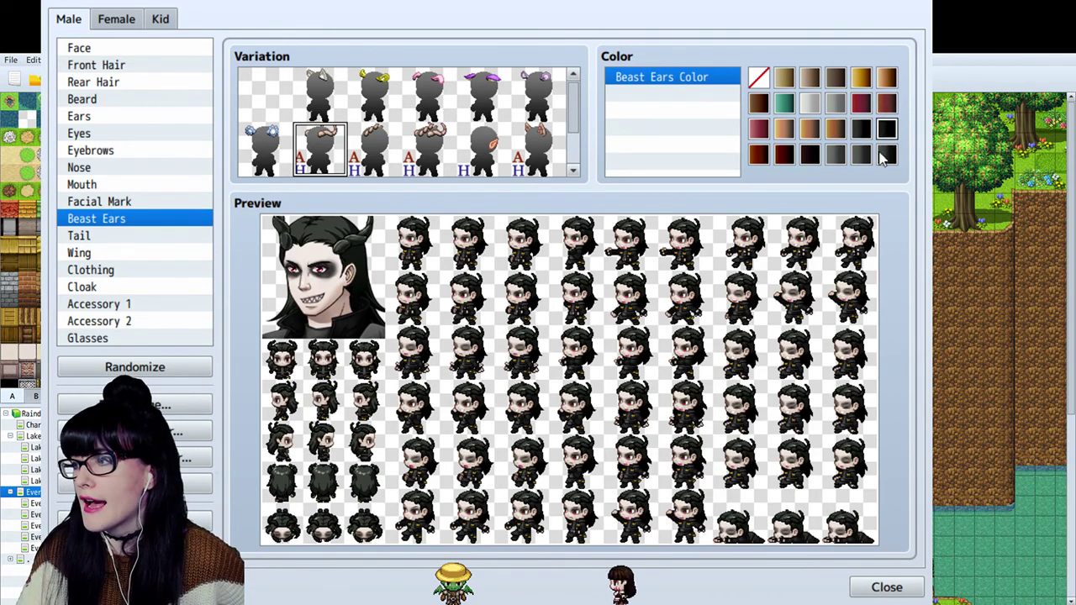
click(886, 154)
click(863, 131)
click(886, 130)
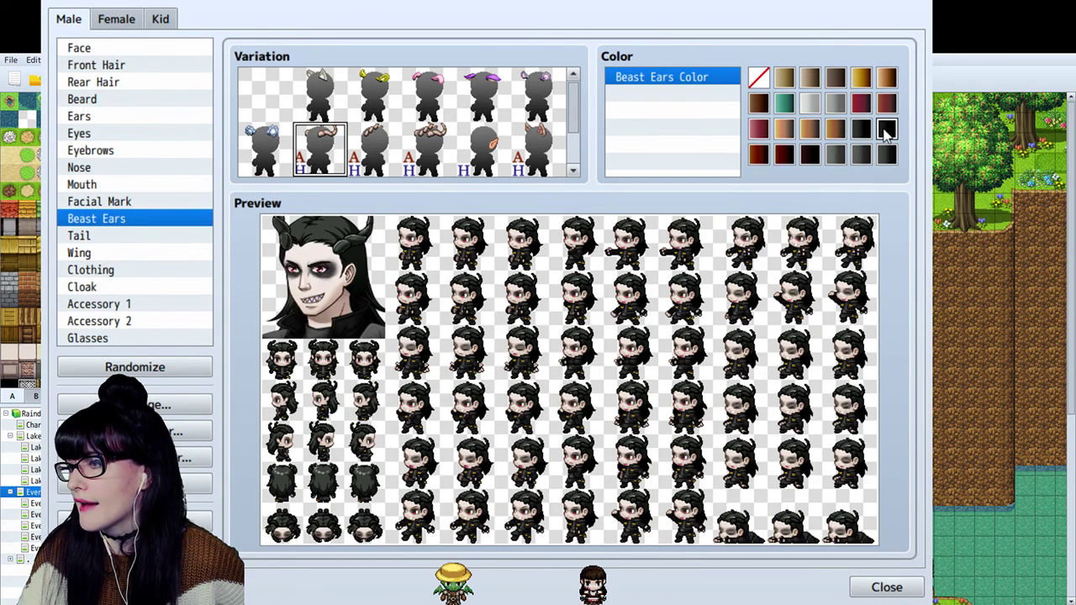
click(887, 155)
click(886, 129)
click(862, 128)
click(886, 128)
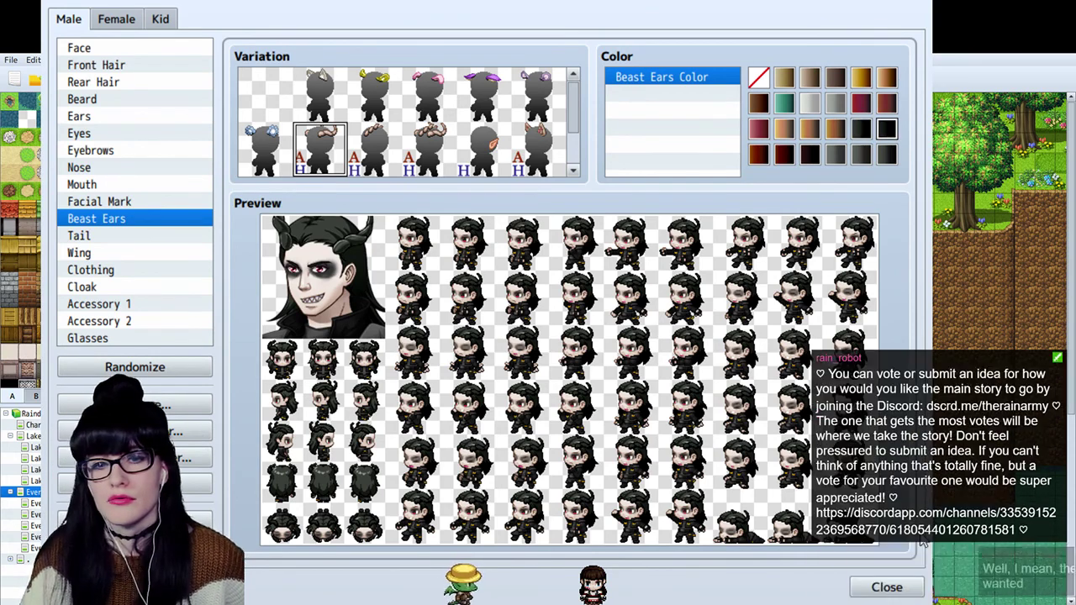
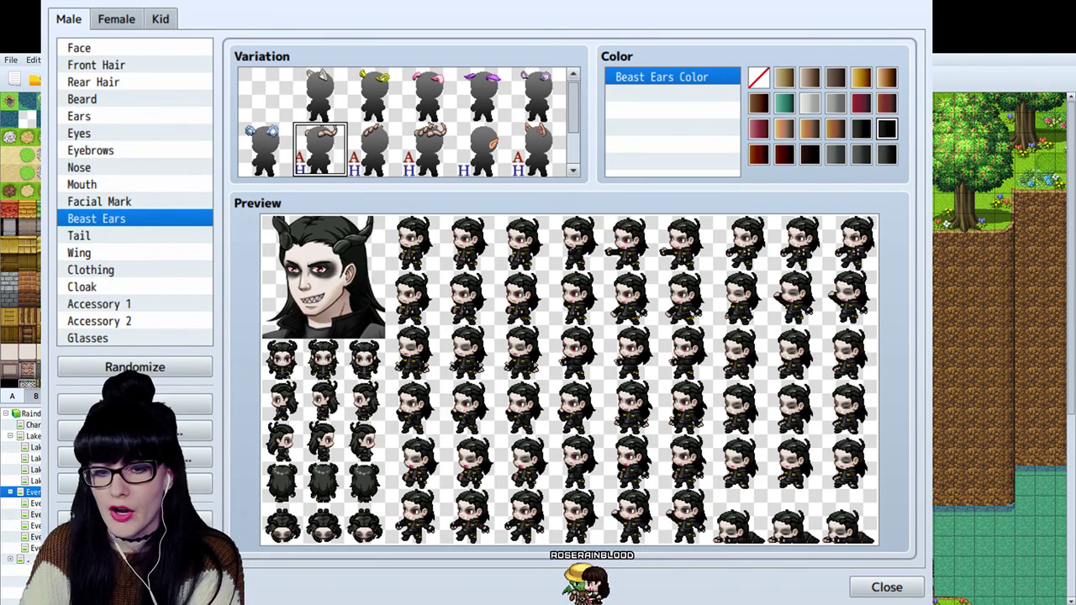
Switch to Photoshop, check the Battler_AkiraExe.png sheet, and bring up the portrait in Face_AkiraExe.png for close-up editing.
key(alt+Tab)
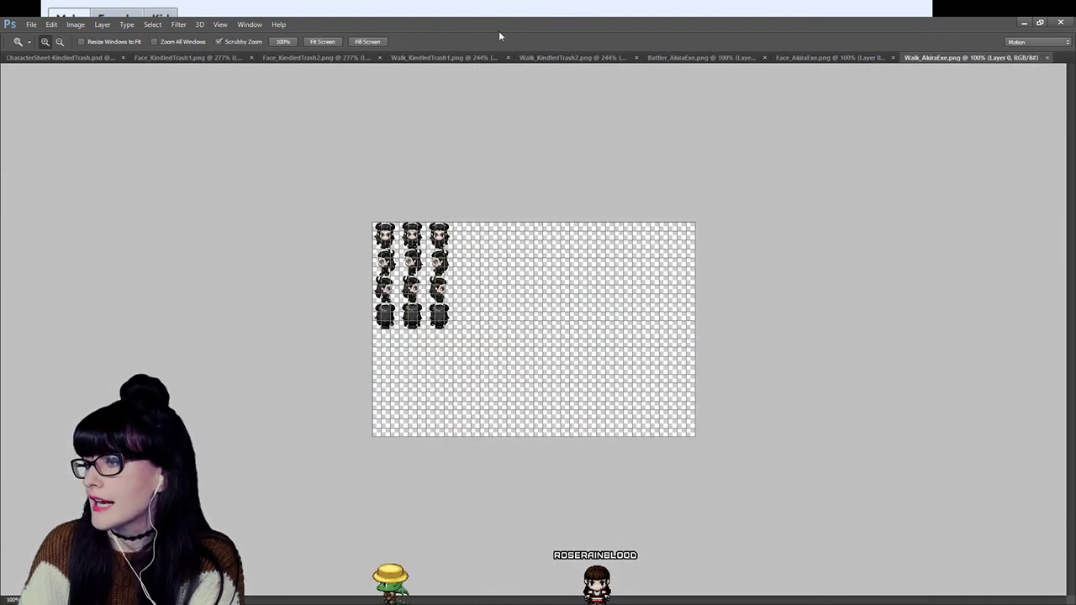
click(792, 58)
click(756, 58)
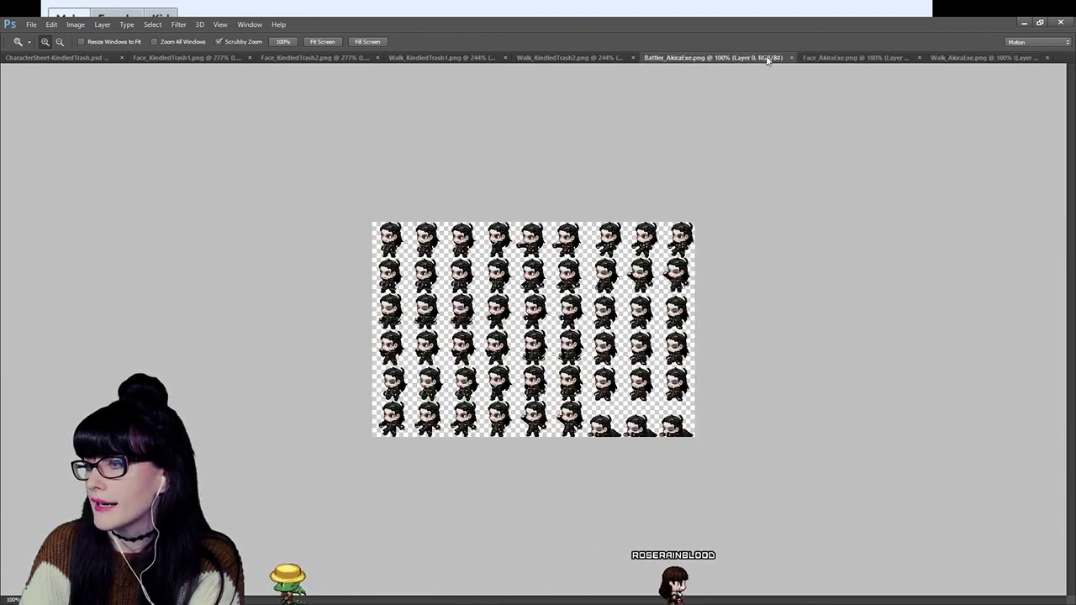
click(832, 58)
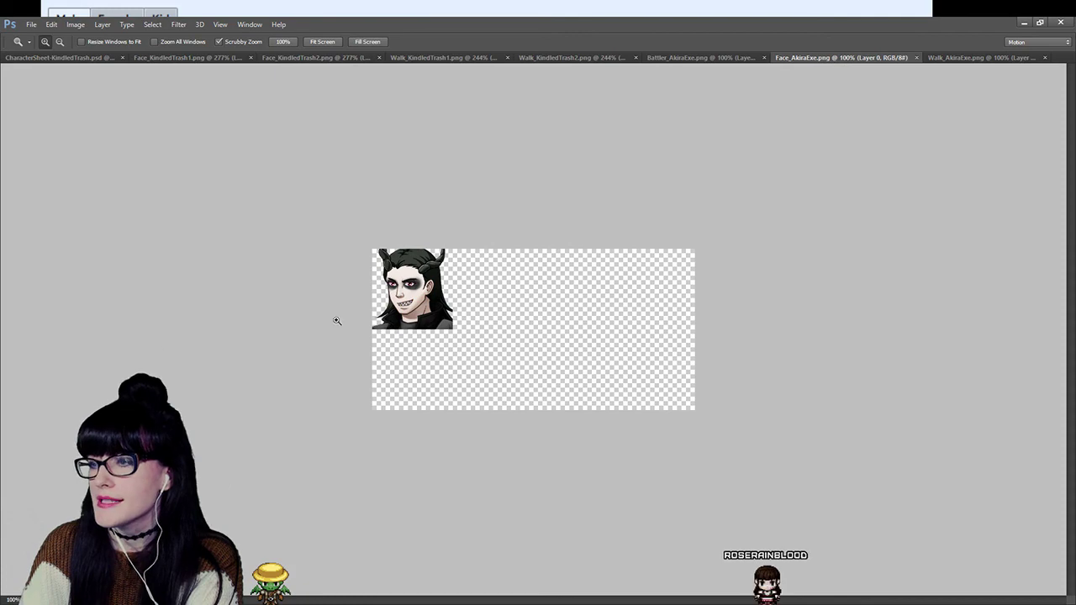
click(455, 305)
click(297, 241)
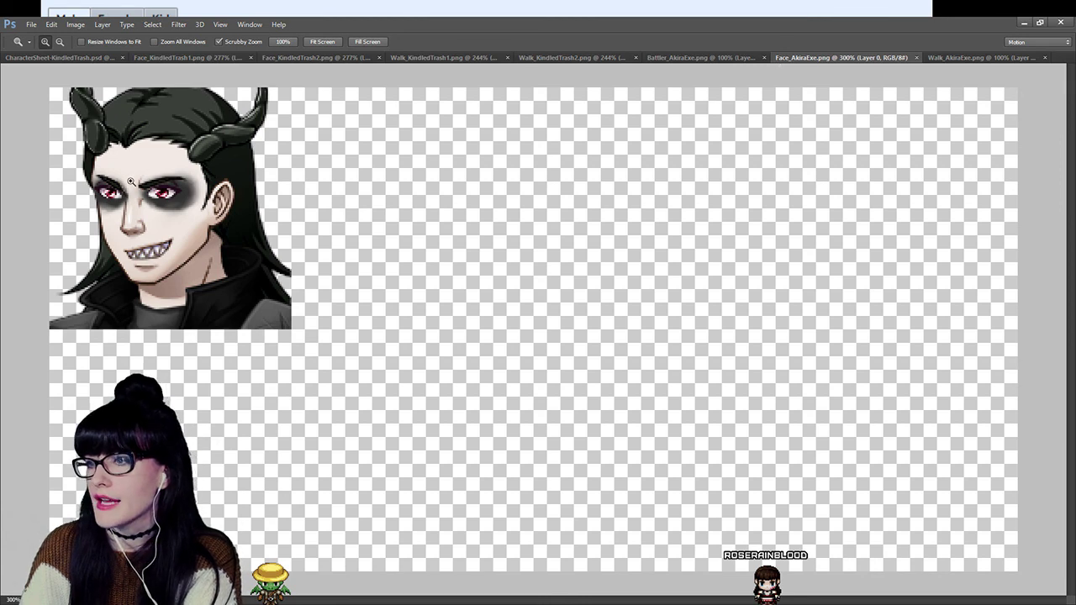
click(113, 260)
scroll(439, 572, up, 2)
scroll(463, 592, left, 3)
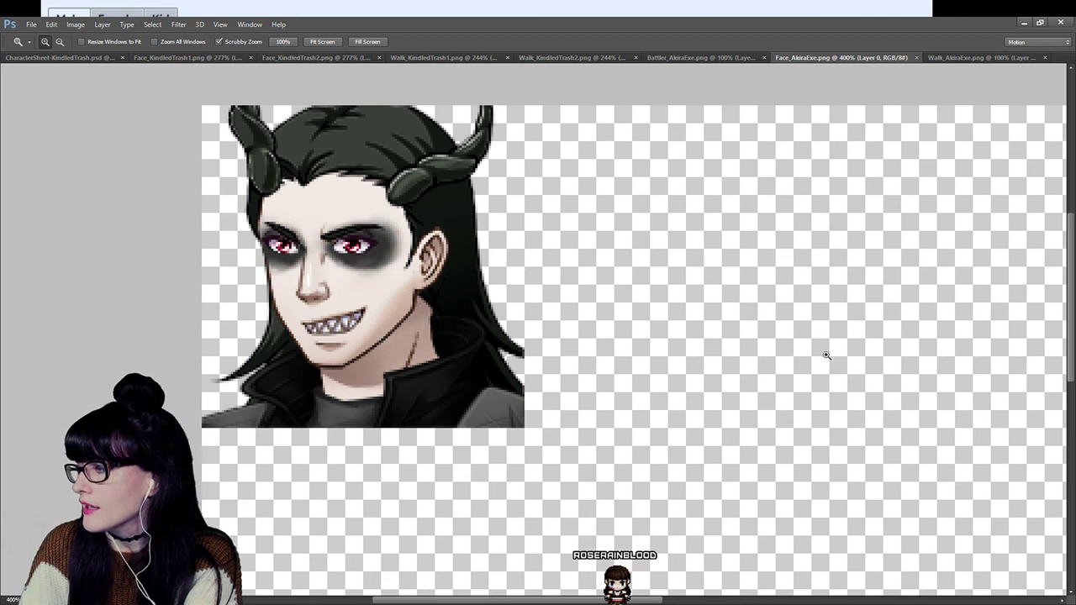
Pick a colour with the Eyedropper for the Brush tool and add a new layer to Face_AkiraExe.png.
key(b)
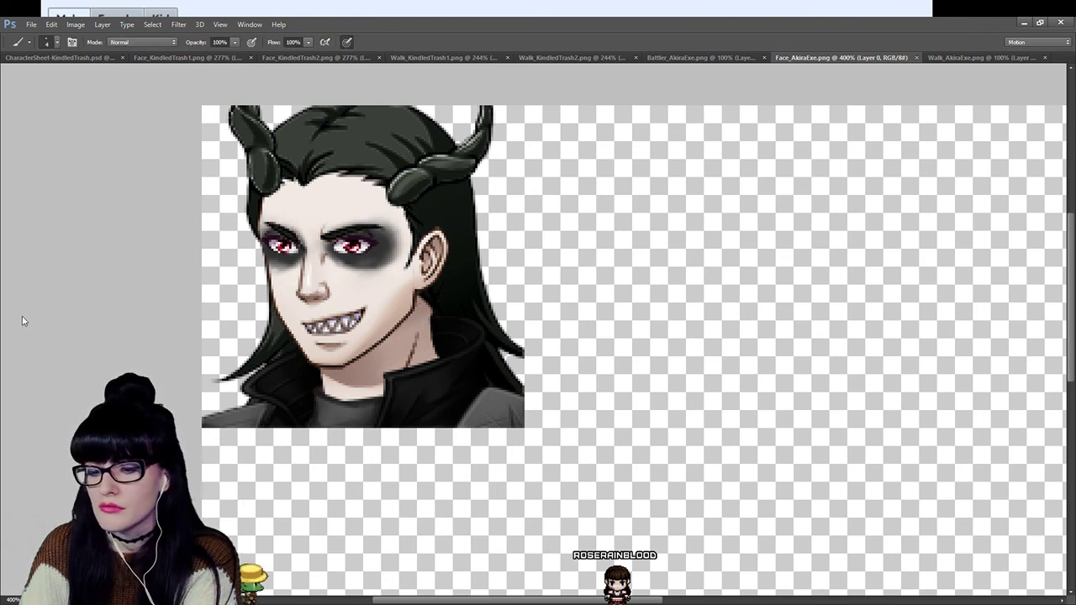
key(i)
click(240, 415)
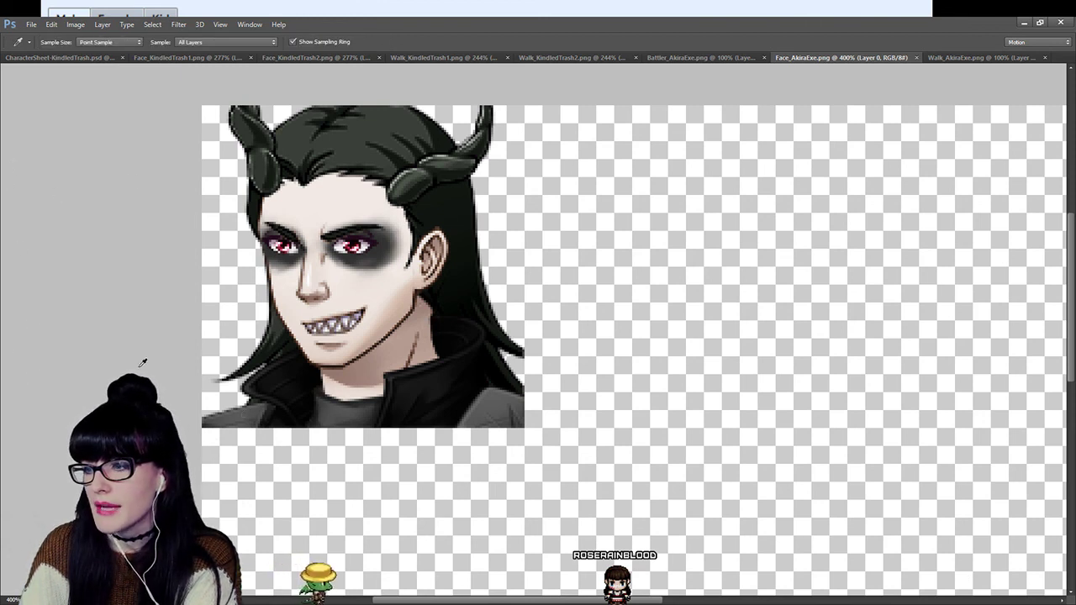
key(b)
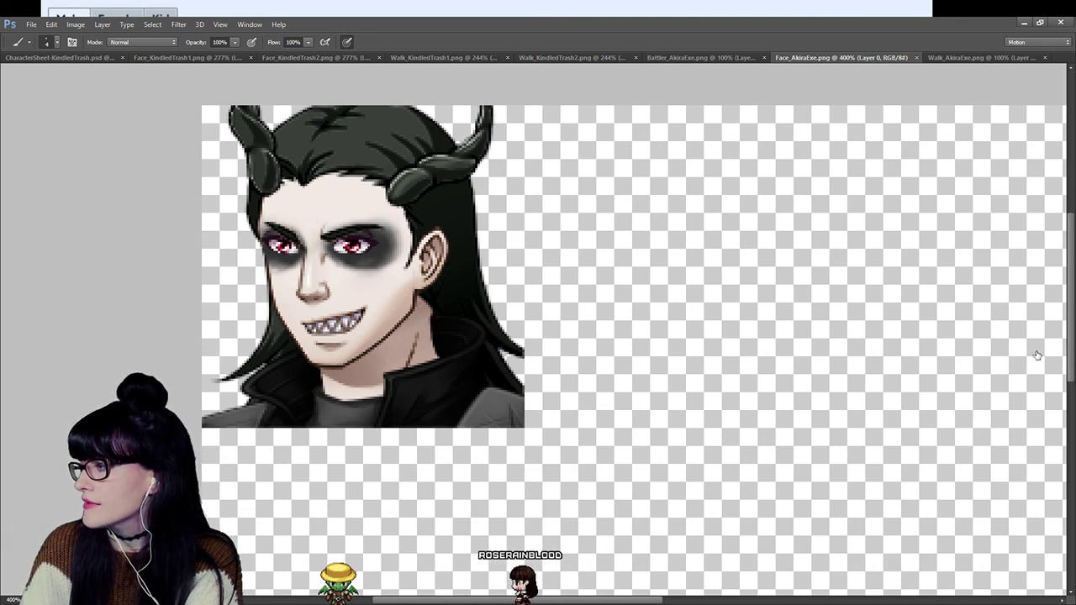
key(ctrl+shift+alt+n)
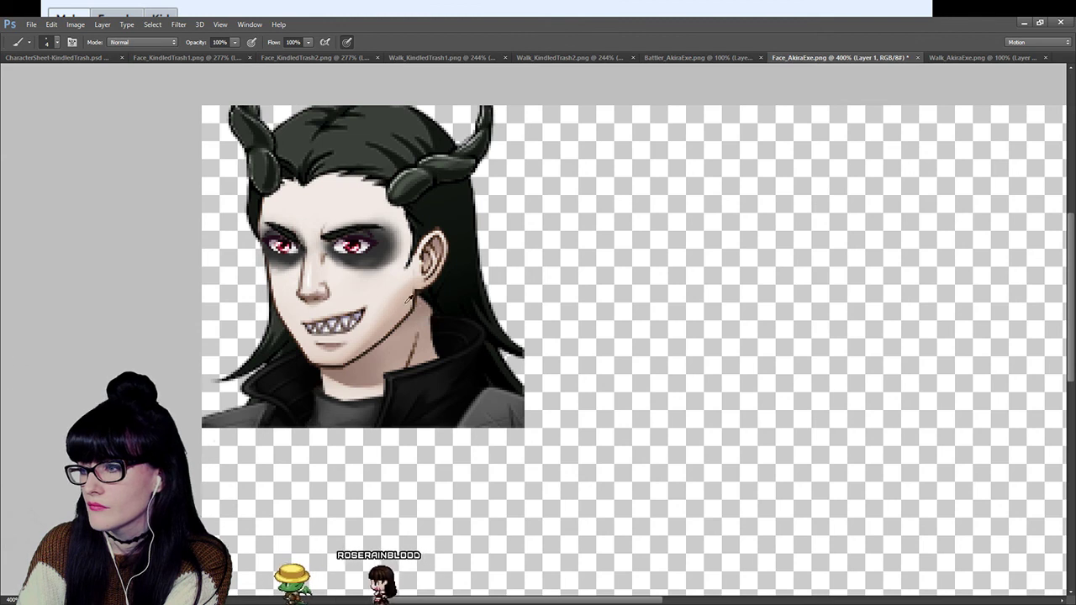
Sample the jacket's dark colour and paint over the grey shoulder areas on the new layer, replacing the first attempt.
key(i)
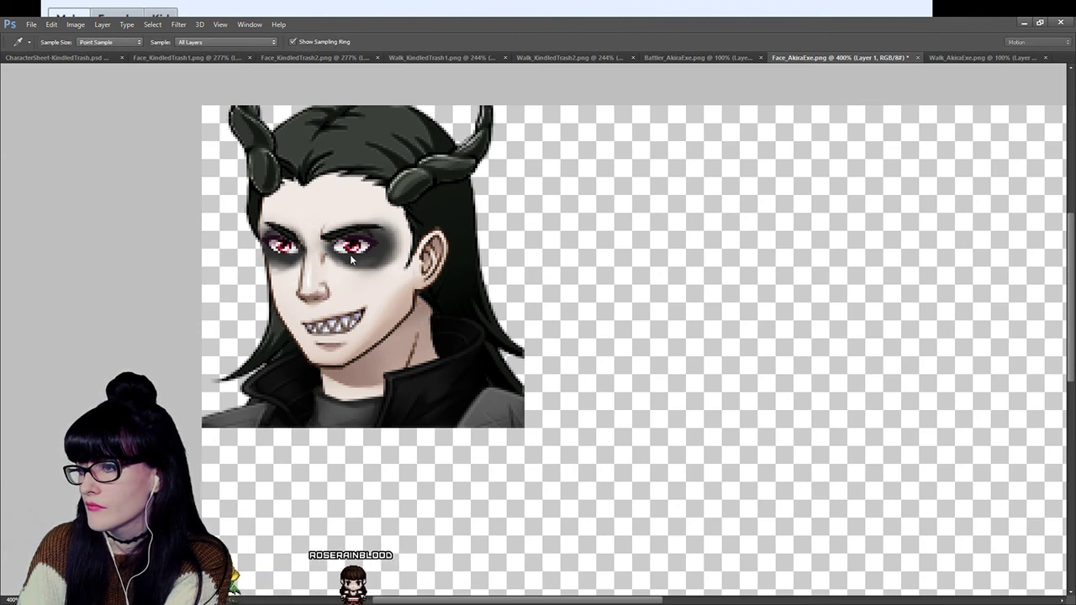
key(b)
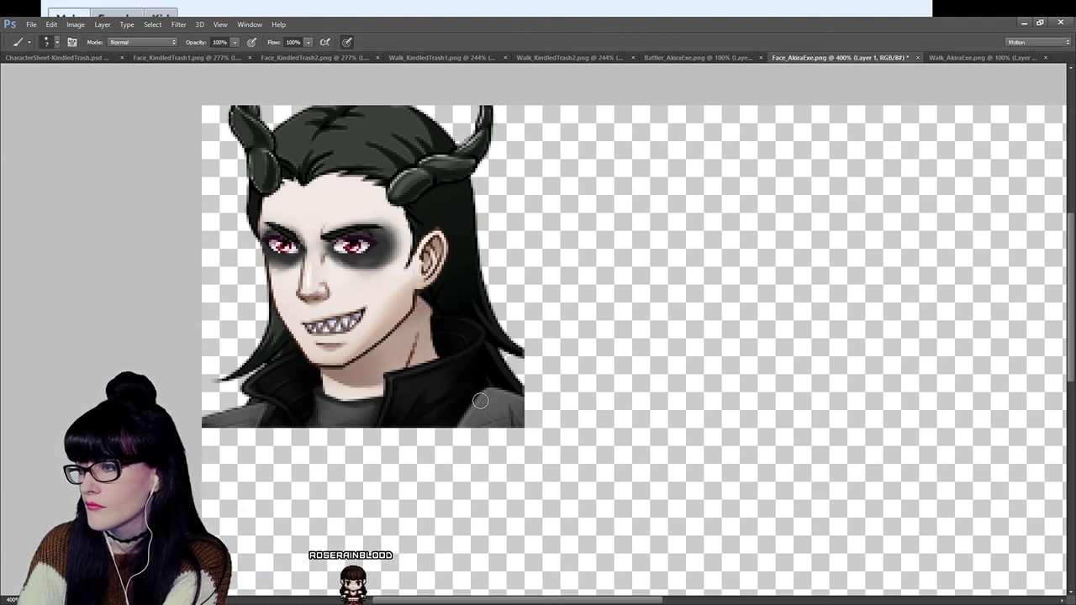
key(z)
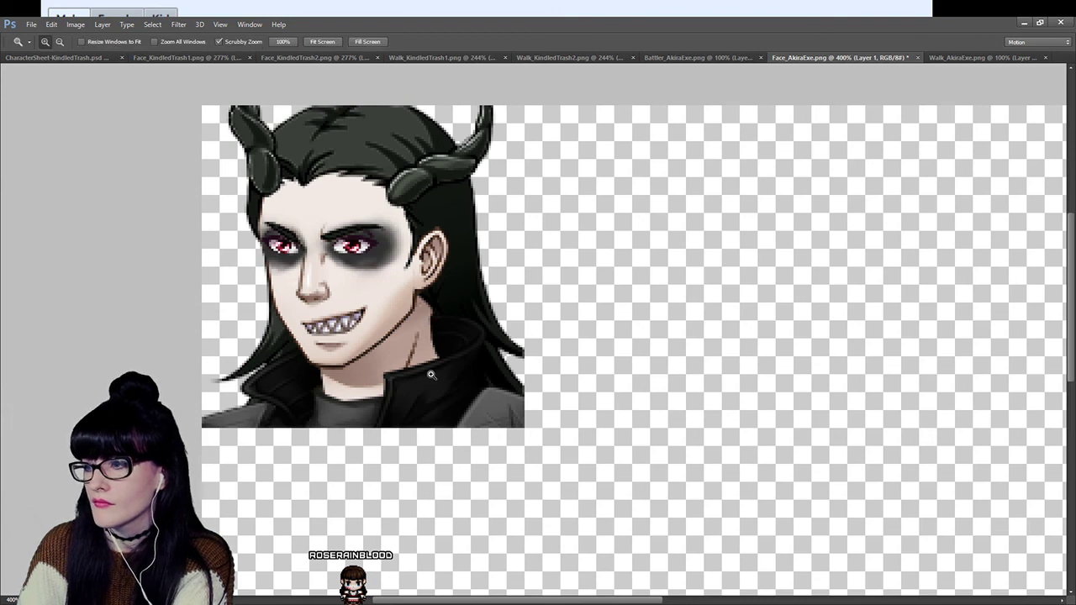
click(433, 376)
key(b)
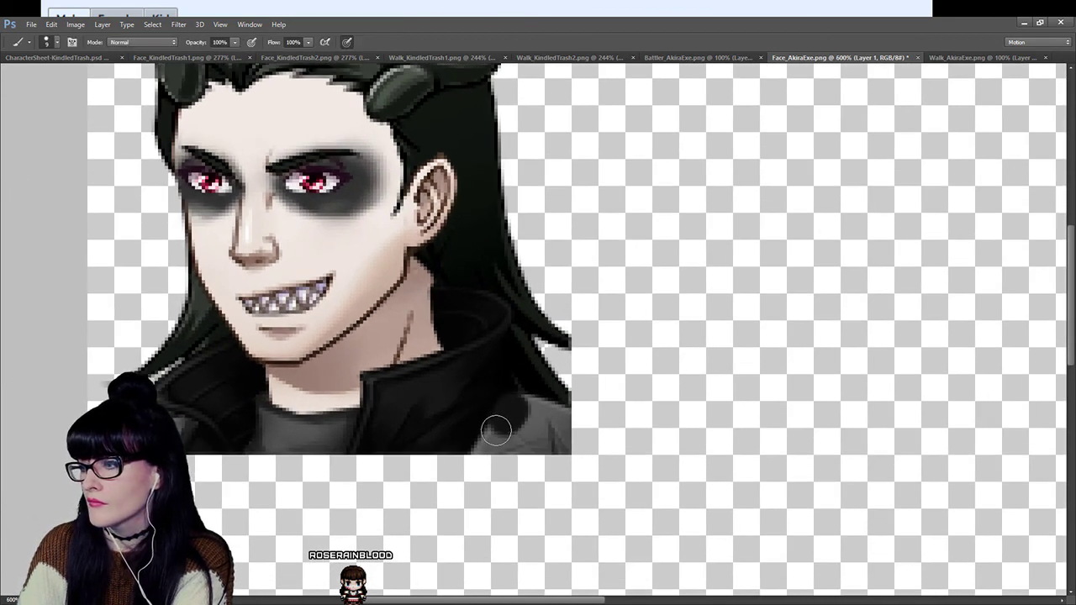
mouse_move(480, 442)
mouse_down()
mouse_move(561, 453)
mouse_move(564, 432)
mouse_move(541, 421)
mouse_move(541, 436)
mouse_move(530, 417)
mouse_move(559, 423)
mouse_move(533, 410)
mouse_up()
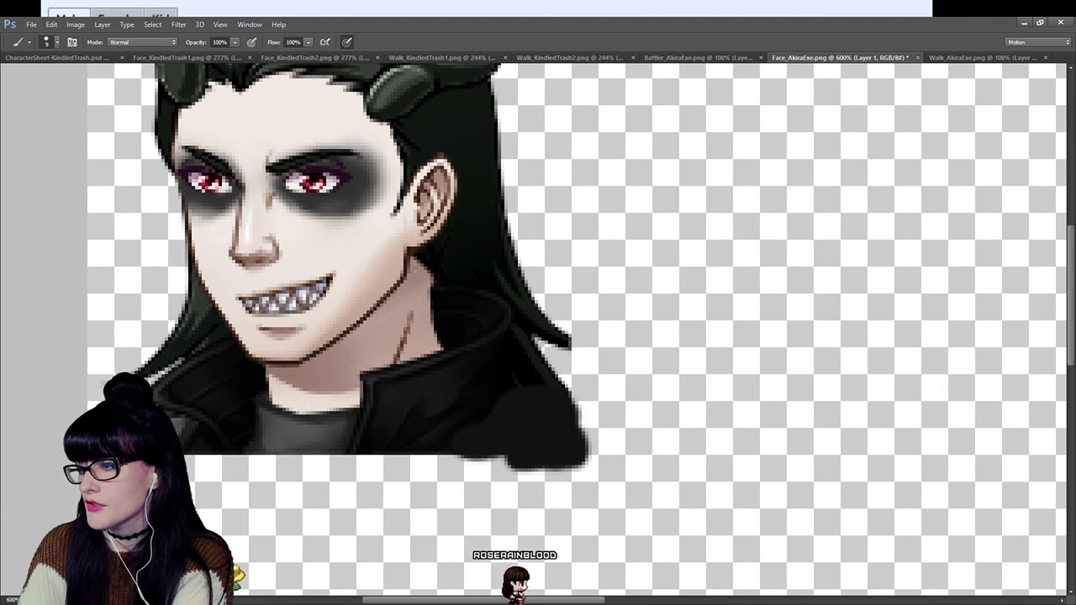
key(ctrl+z)
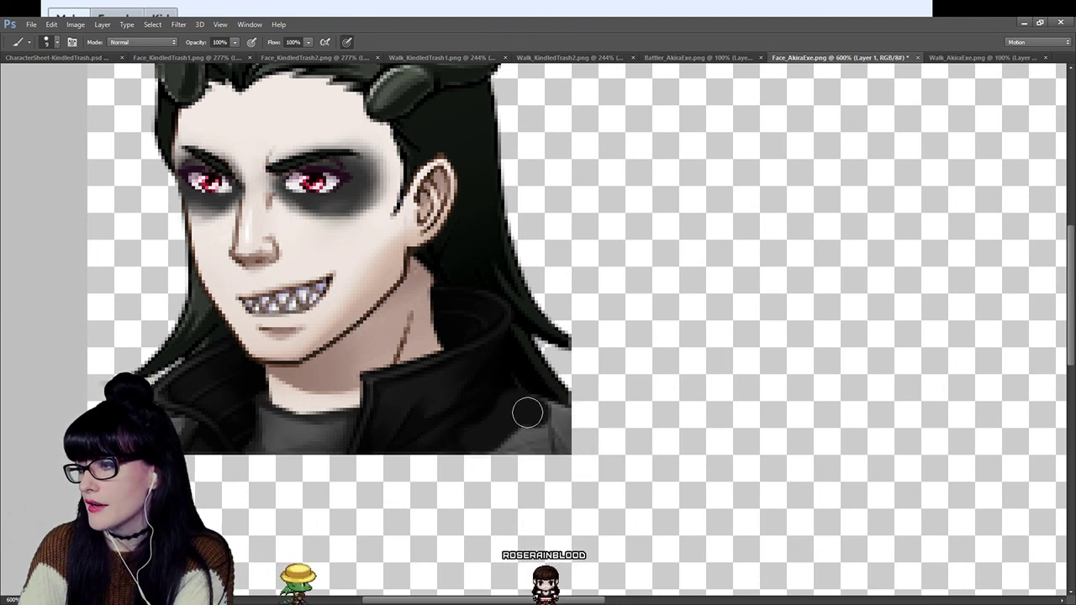
mouse_move(542, 410)
mouse_down()
mouse_move(559, 415)
mouse_move(566, 446)
mouse_move(472, 451)
mouse_up()
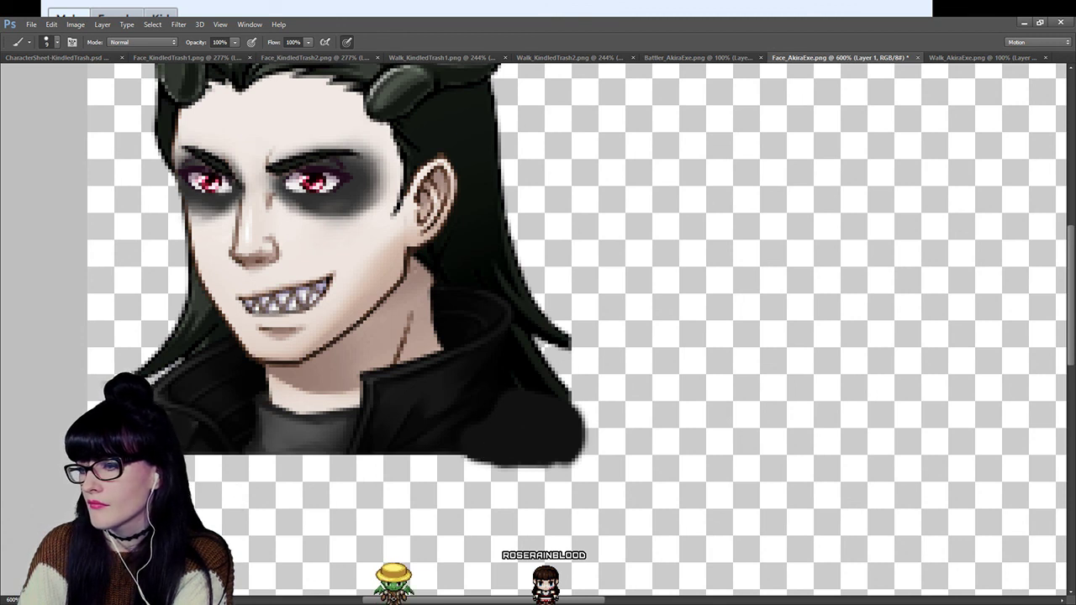
Select everything outside the character's outline, delete the shoulder paint that spills past it, and deselect.
key(e)
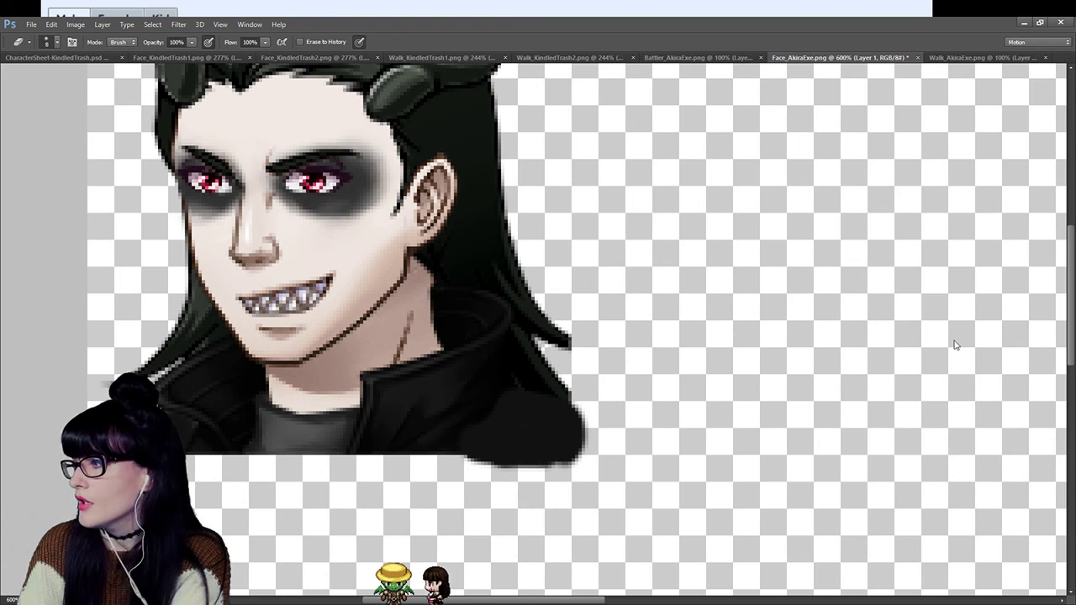
key(ctrl+shift+d)
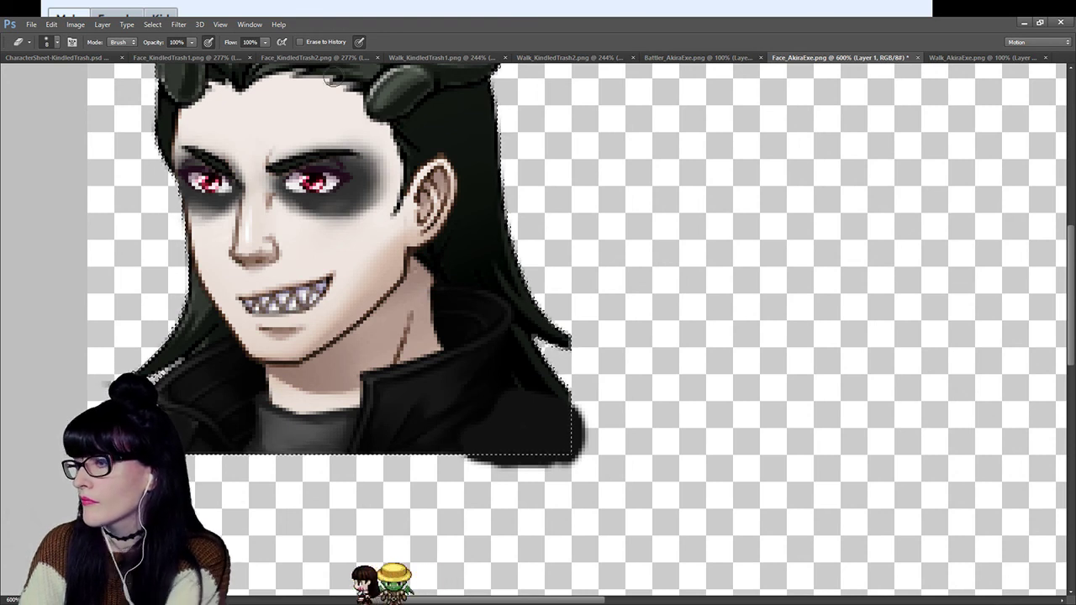
key(ctrl+shift+i)
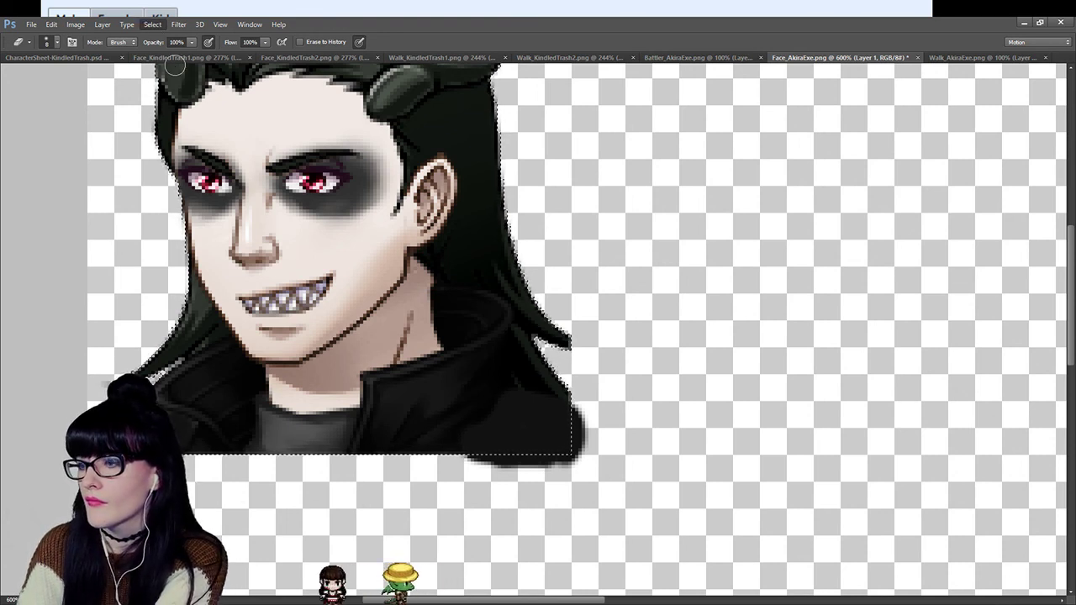
key(Delete)
key(m)
key(ctrl+d)
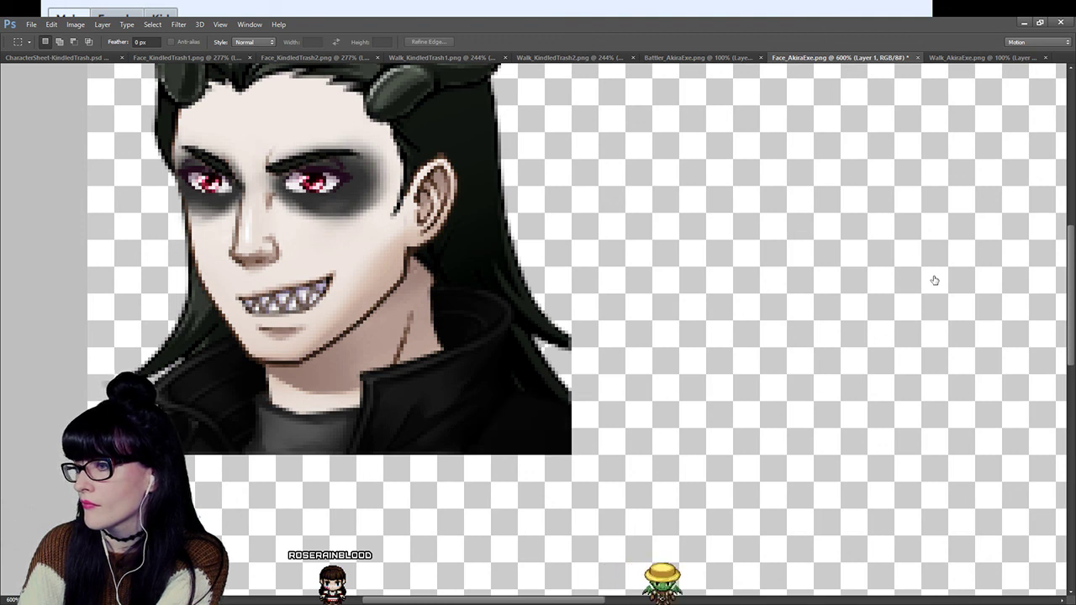
Examine the darkened jacket shoulders in the whole portrait and close up along the collar and lower edge.
key(z)
alt+click(393, 320)
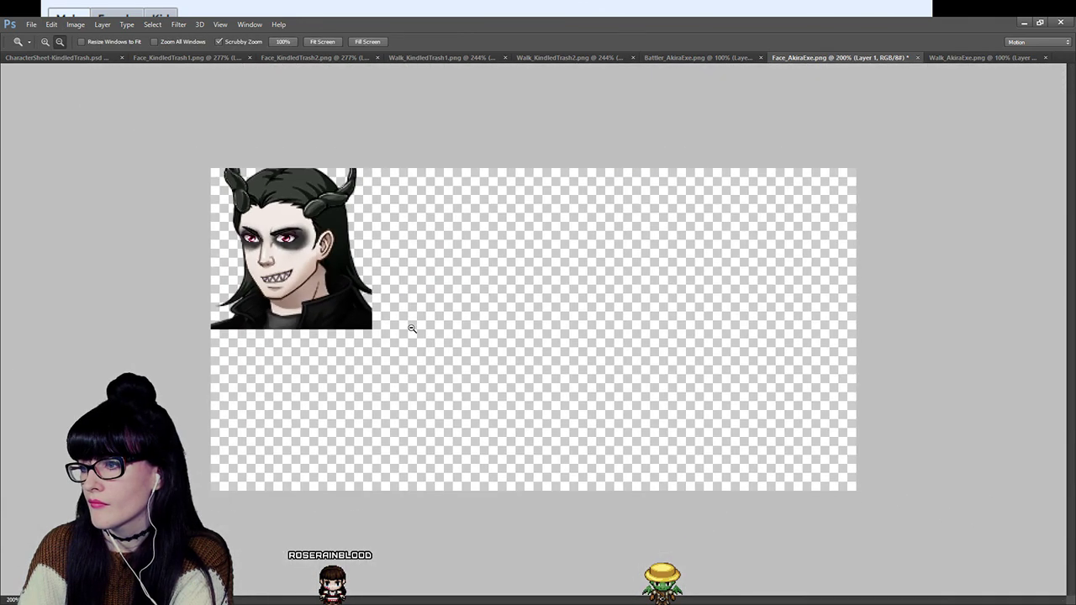
alt+click(412, 328)
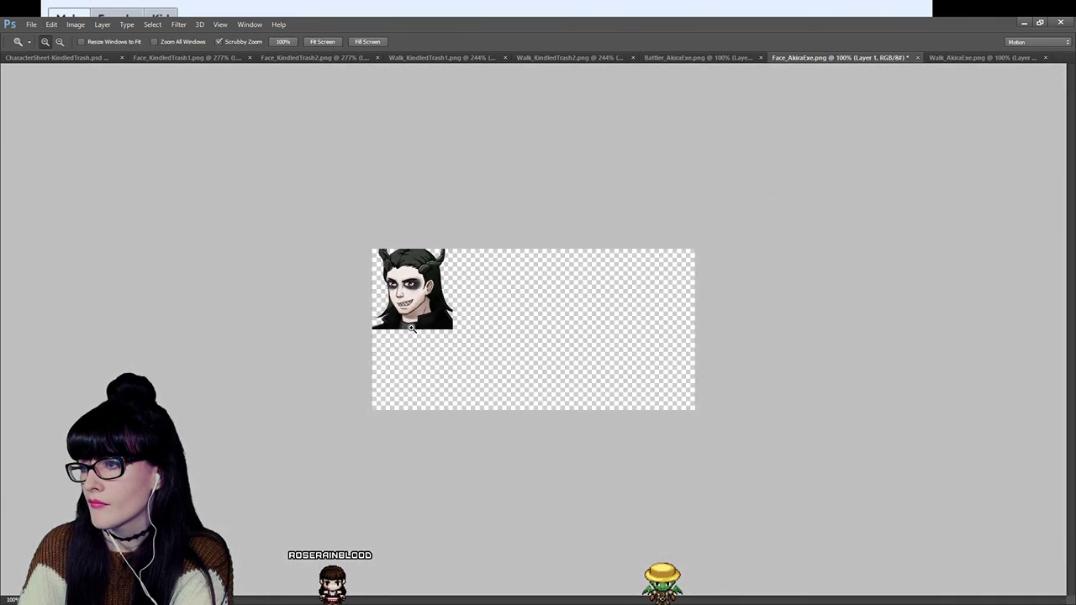
click(403, 277)
click(403, 277)
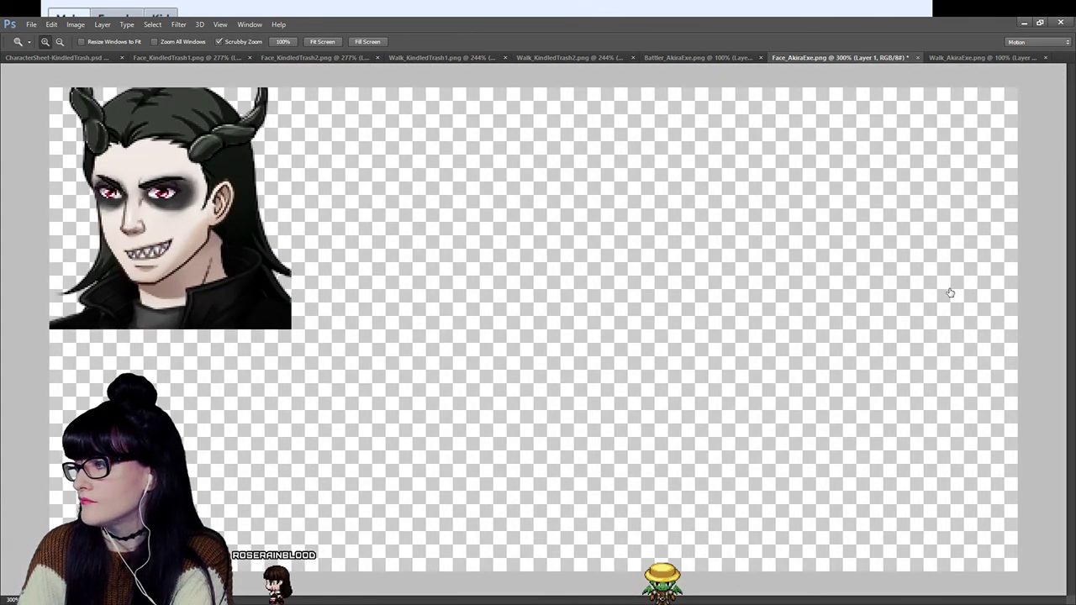
drag(109, 313, 300, 540)
drag(382, 600, 331, 601)
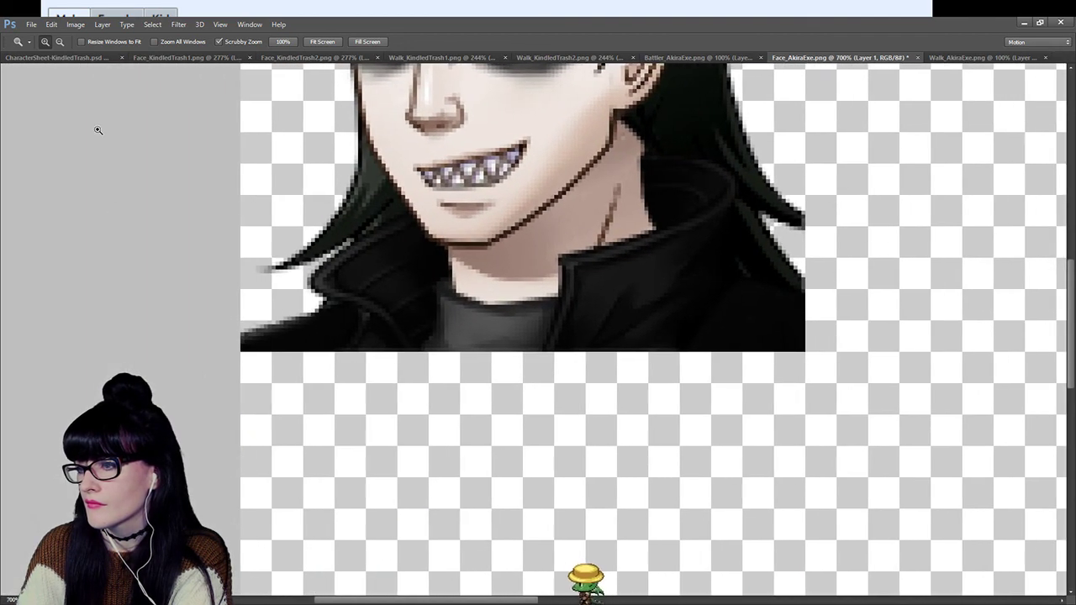
key(b)
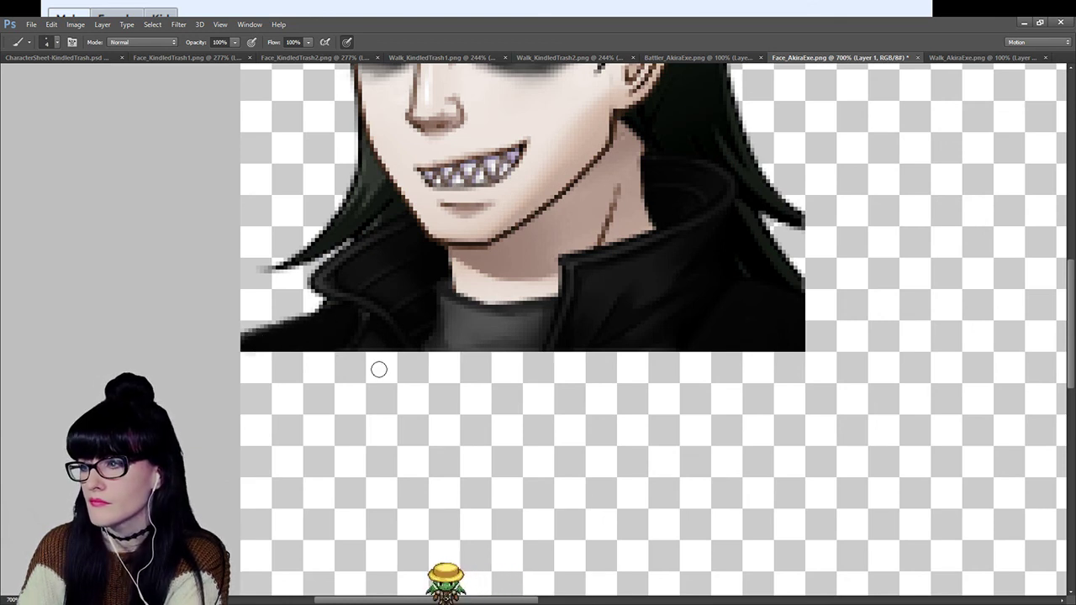
key(z)
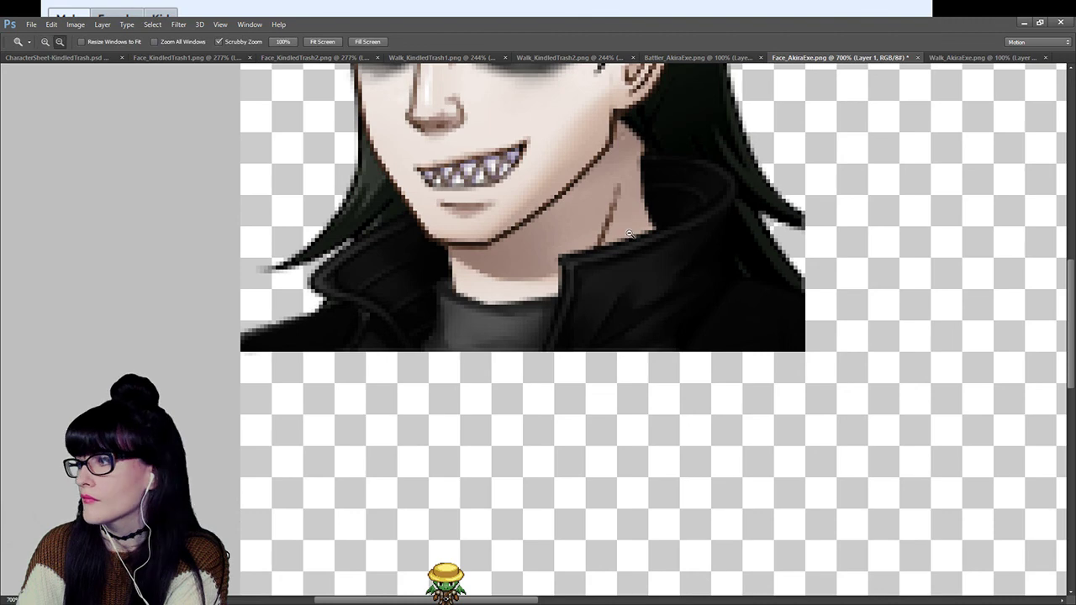
alt+click(628, 236)
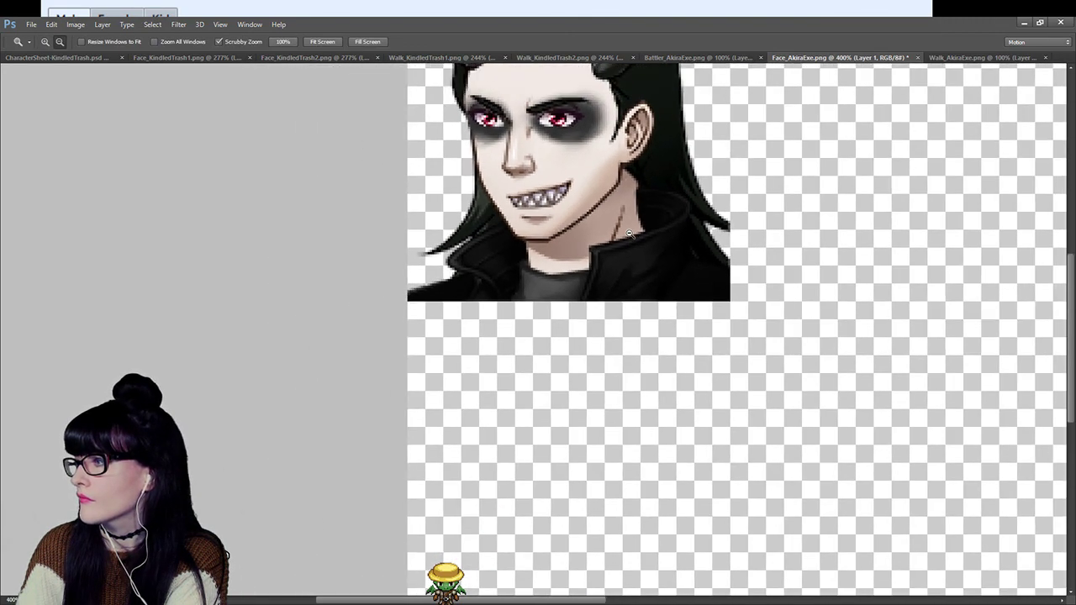
alt+click(629, 235)
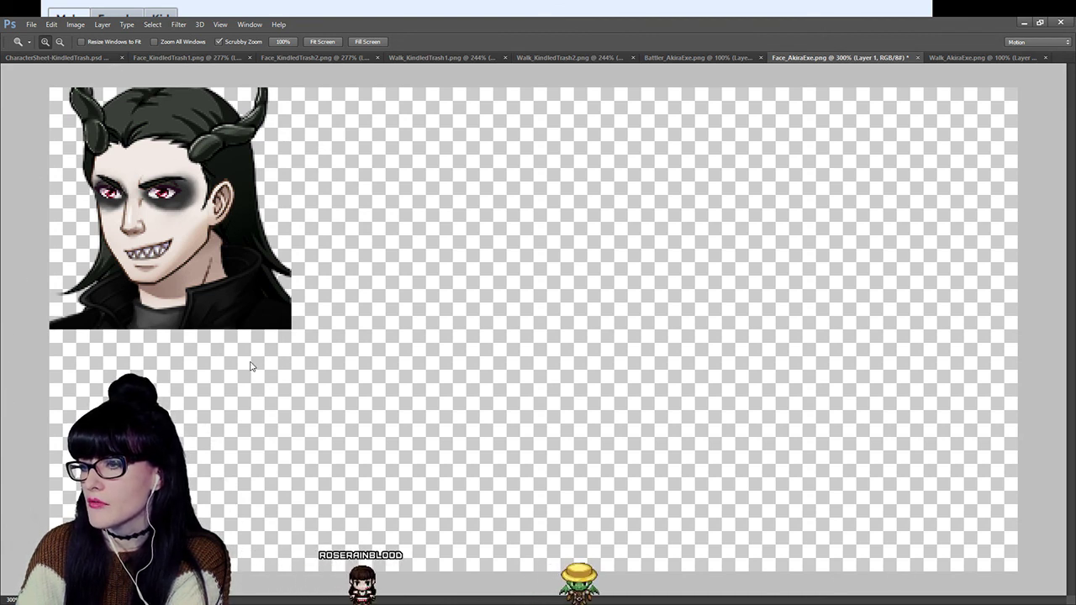
Choose a red foreground colour and prepare the Gradient tool with a red-to-transparent fade.
key(i)
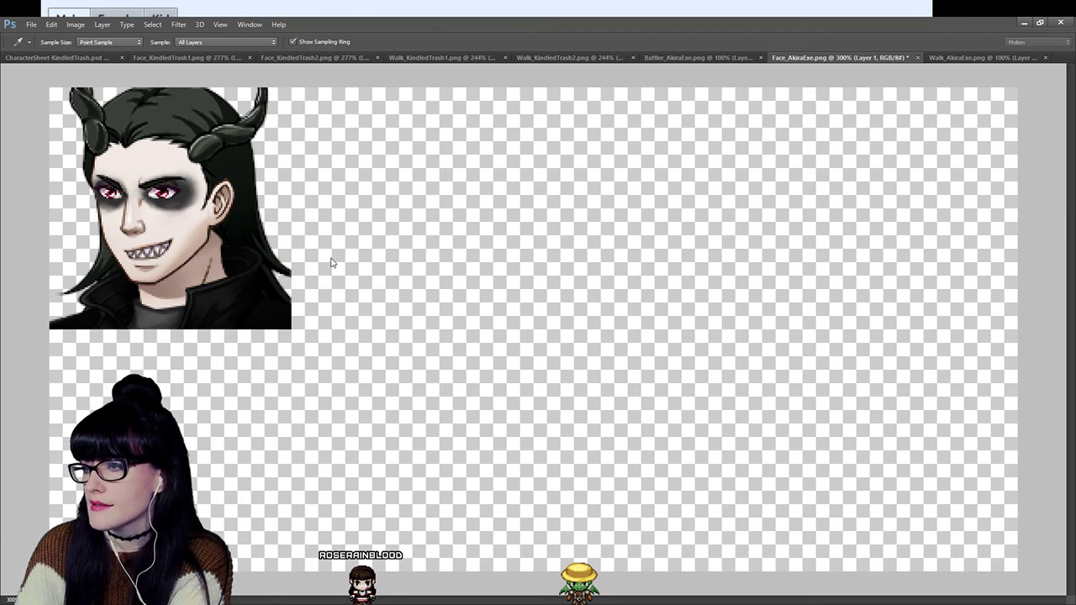
key(z)
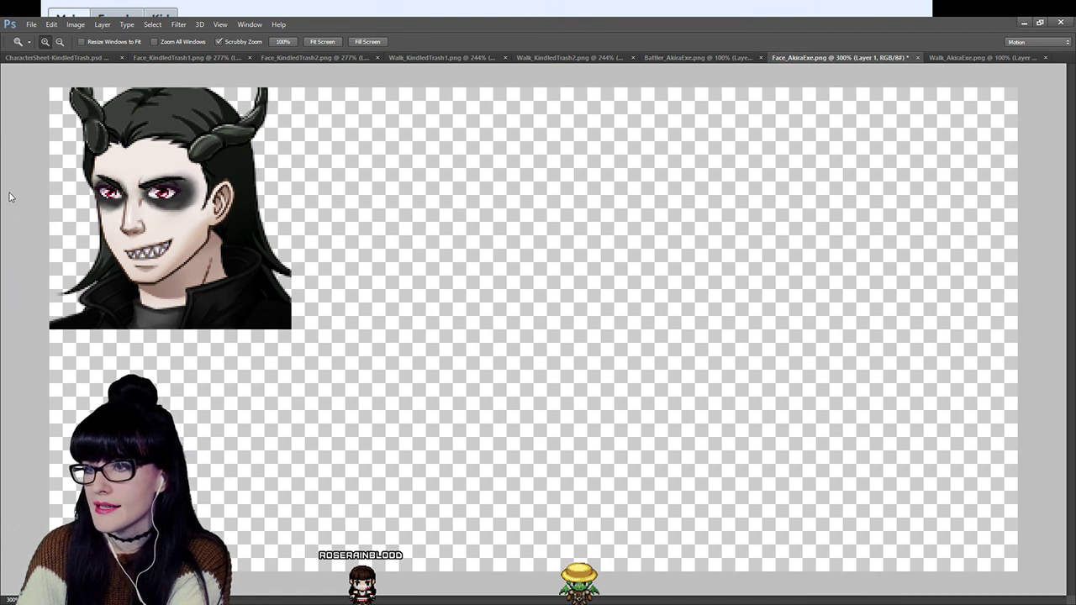
key(b)
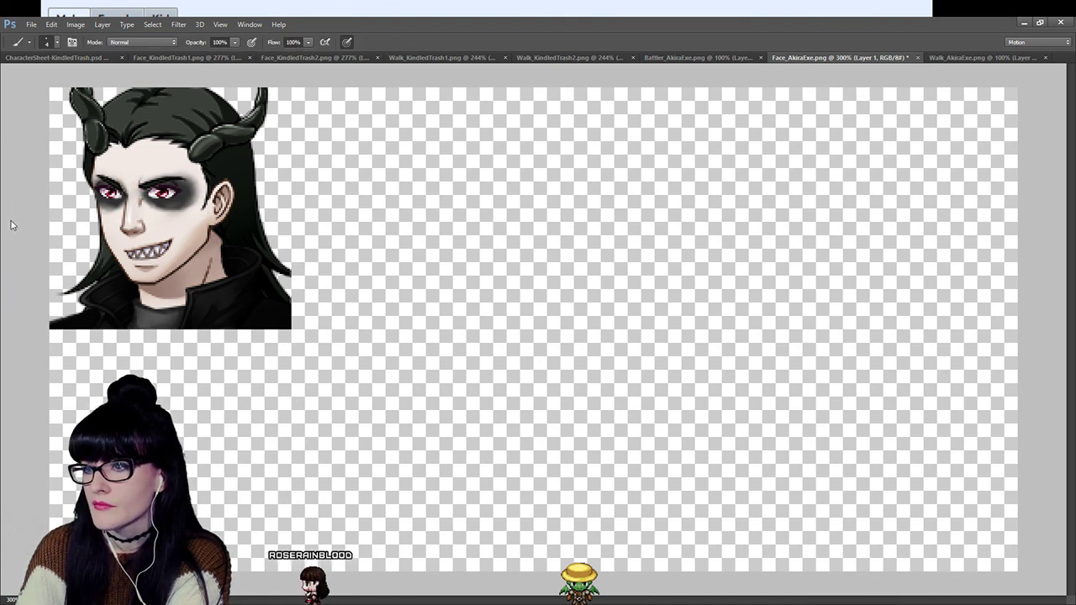
key(g)
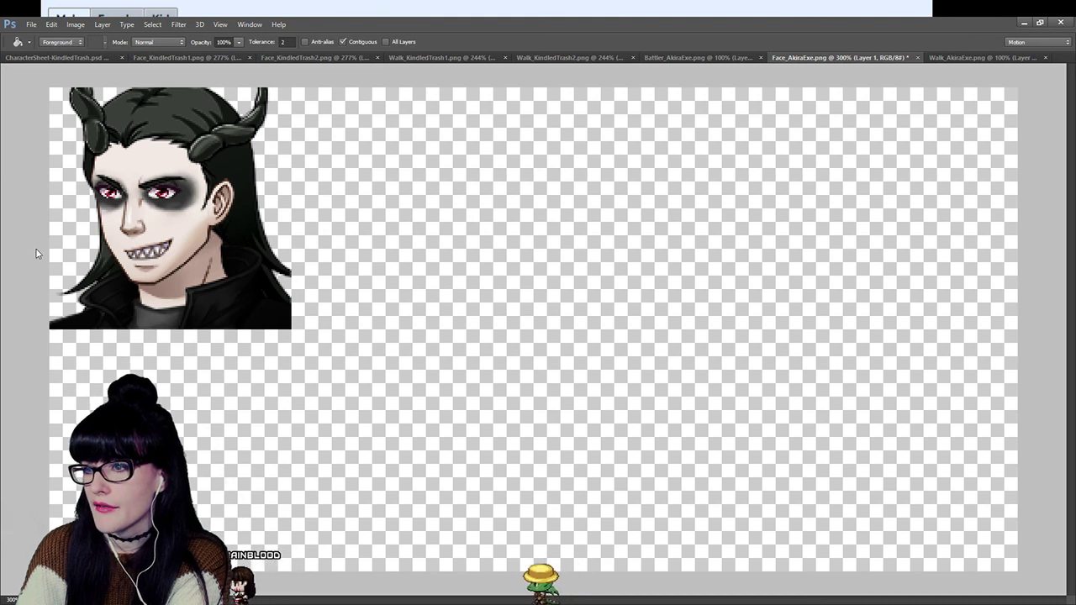
key(shift+g)
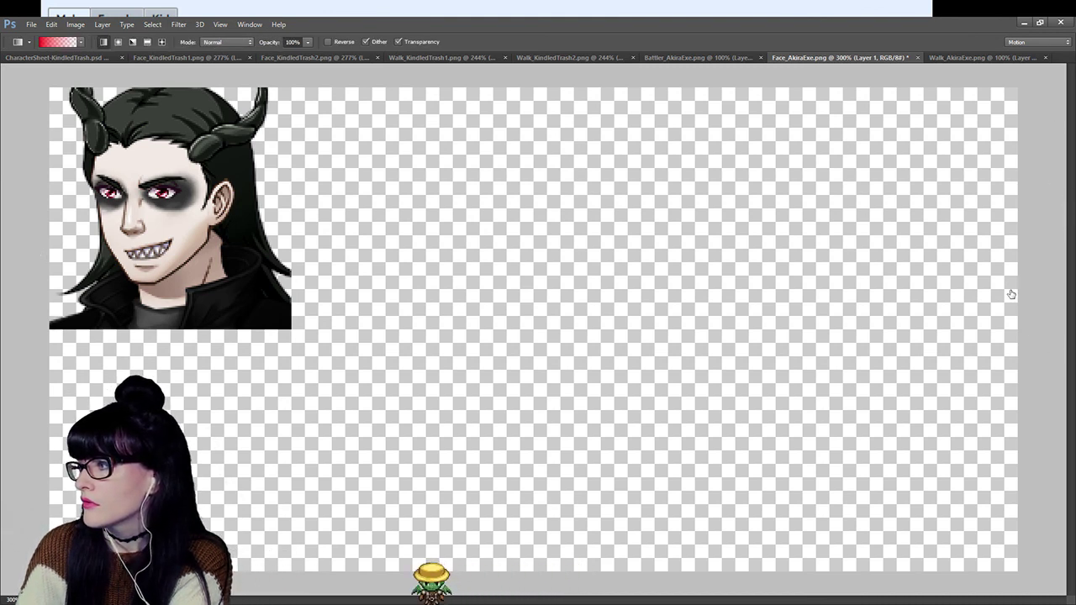
Select the empty background of Layer 0 with the Magic Wand and invert the selection to the character's silhouette.
key(w)
key(shift+w)
click(225, 134)
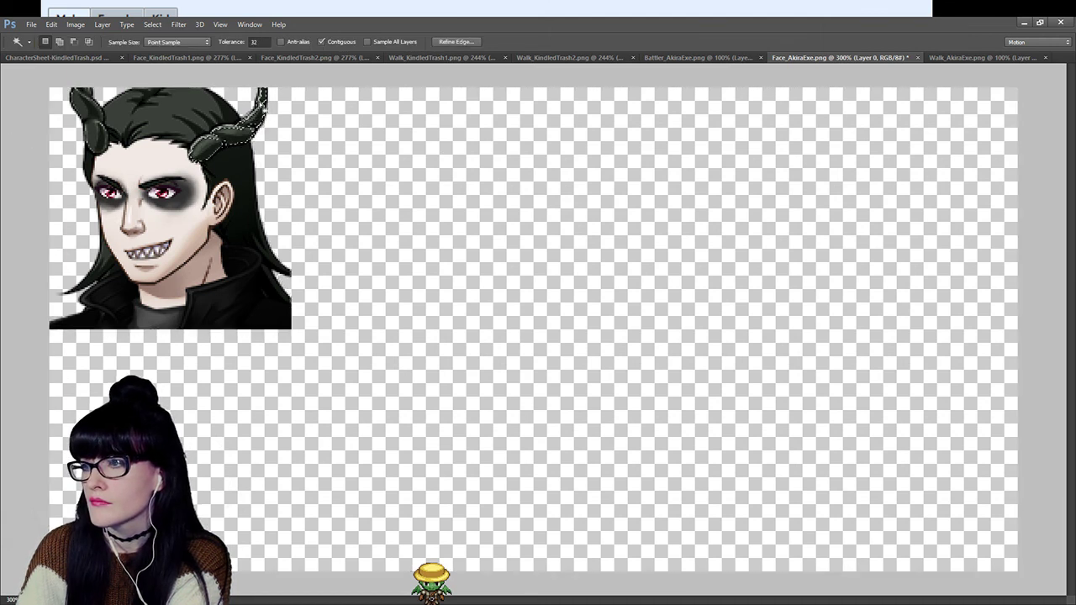
click(279, 115)
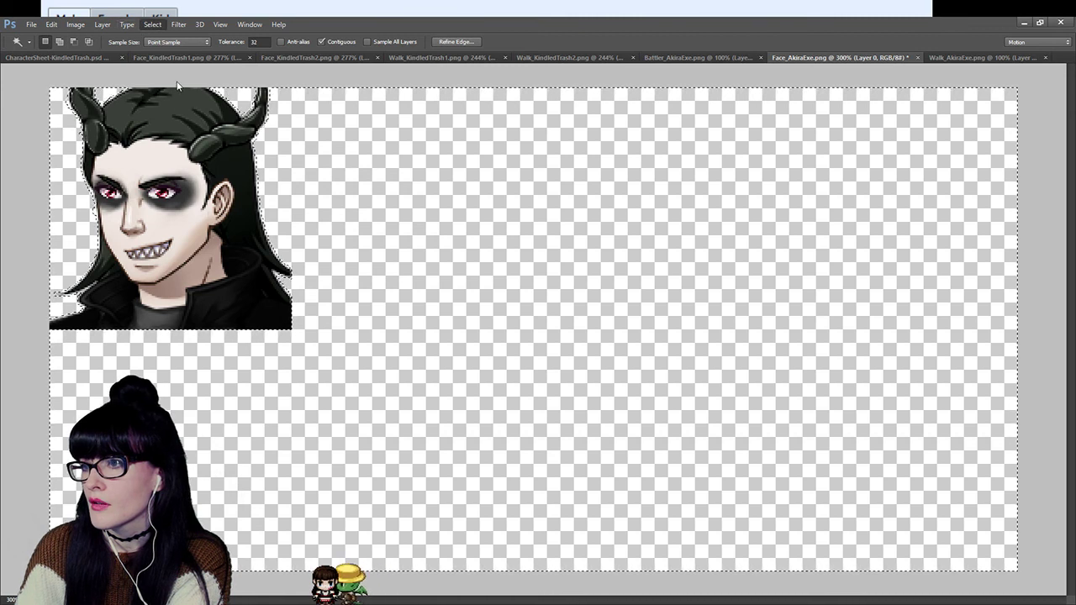
key(ctrl+shift+i)
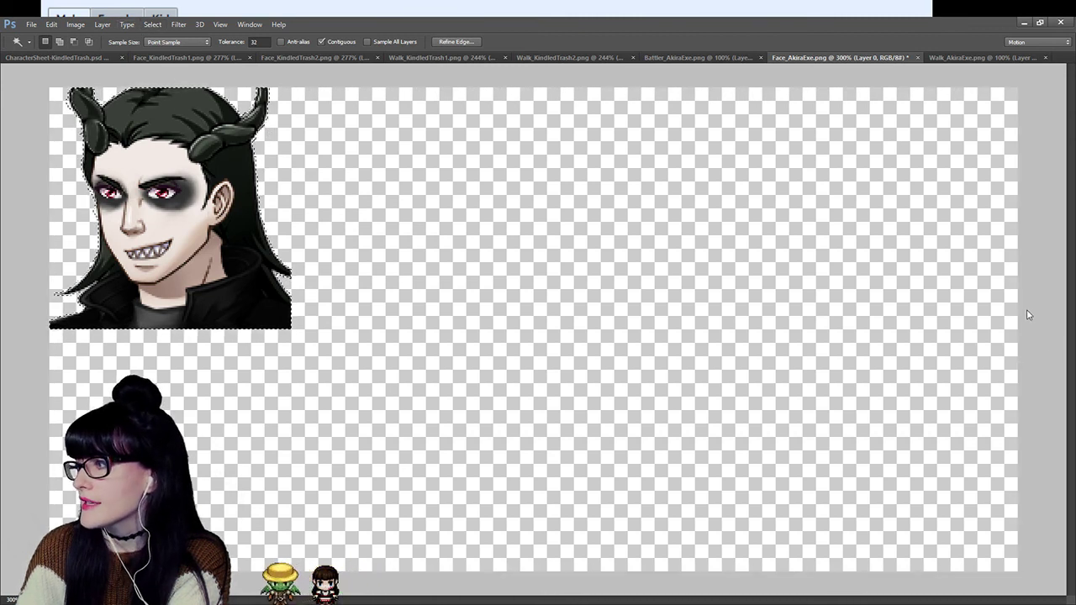
Try a red-to-transparent gradient over the selected character directly on Layer 0.
key(g)
key(shift+g)
key(alt+BackSpace)
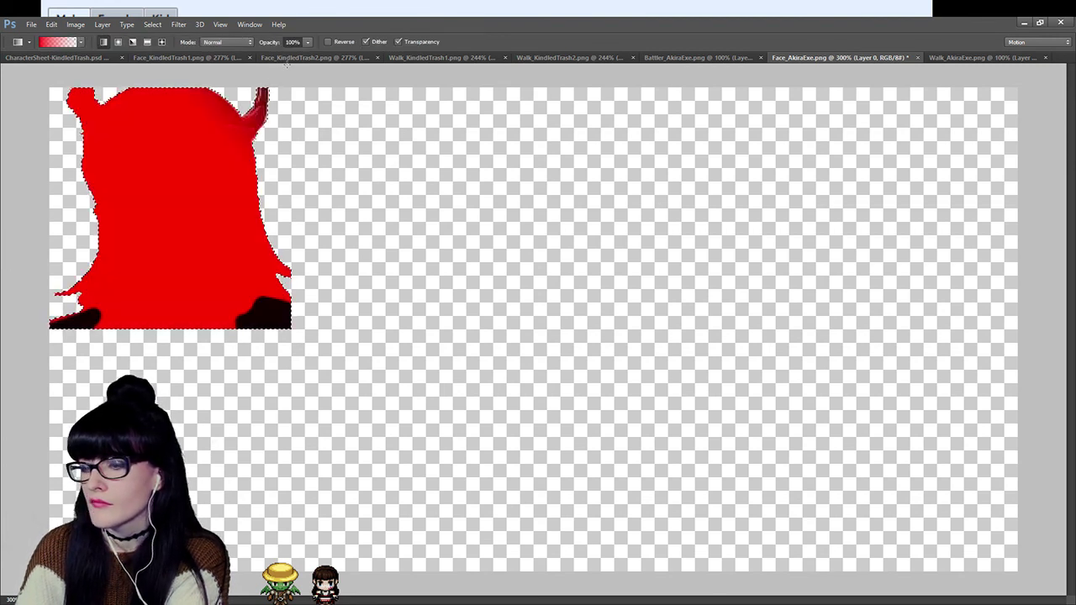
key(ctrl+z)
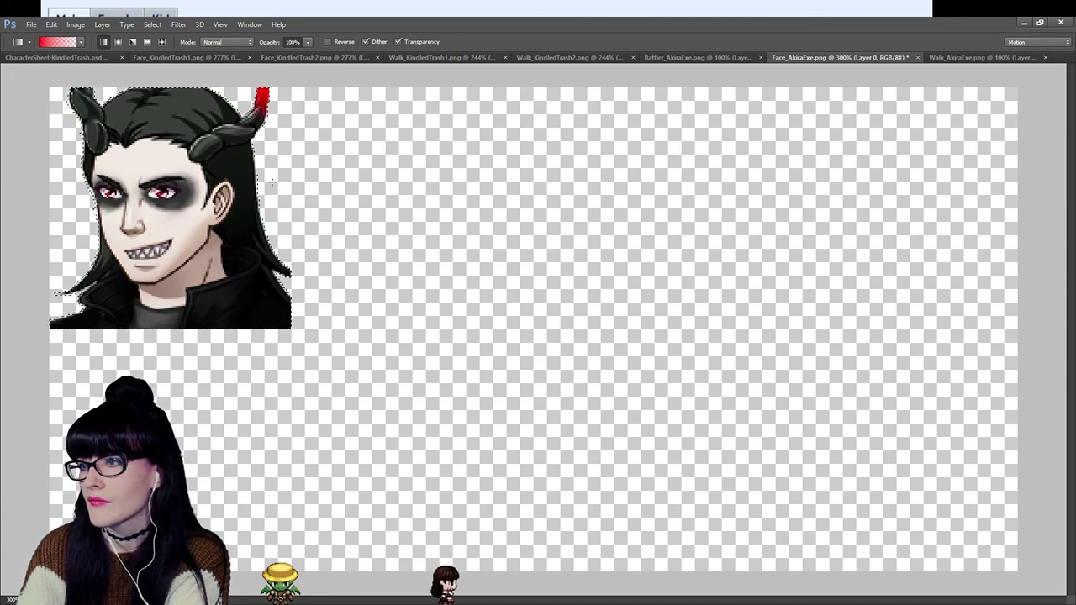
Apply the red-to-transparent gradient down over the horn tips on a separate layer, within the character selection.
key(ctrl+j)
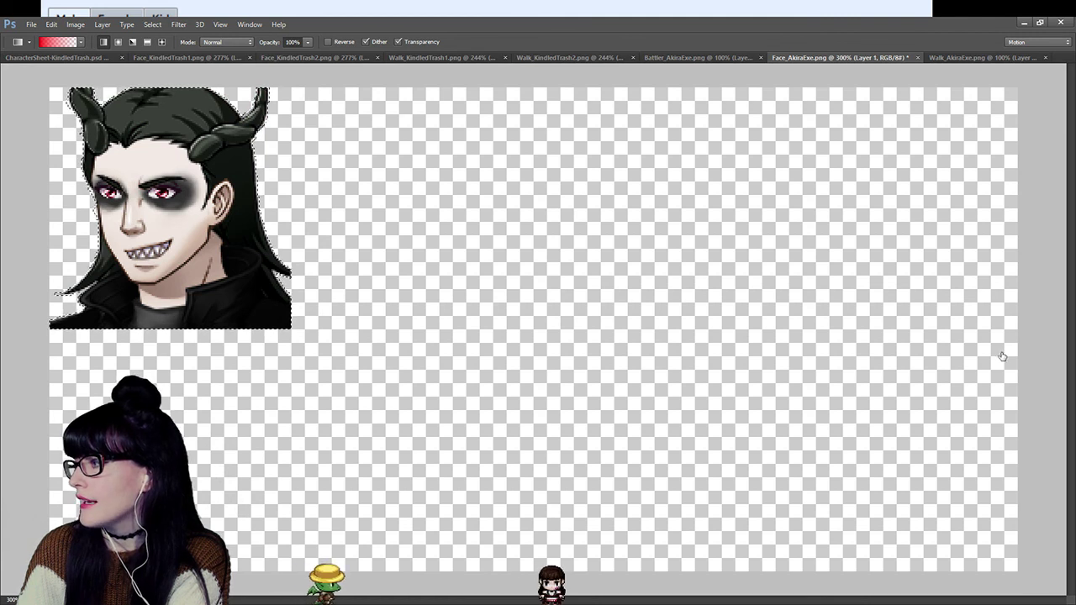
key(ctrl+j)
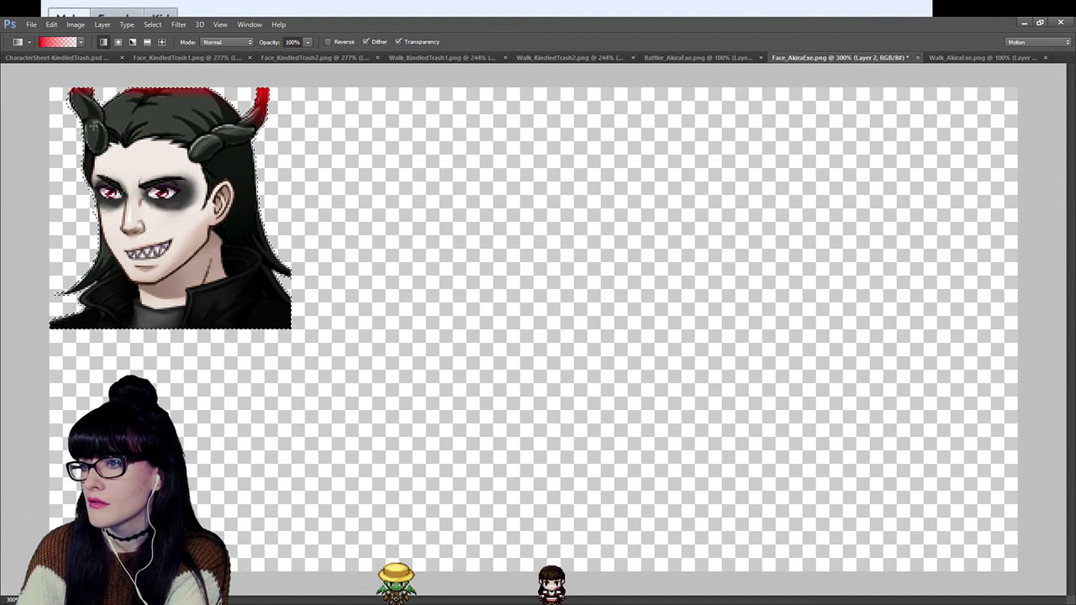
Clear the red from the hair between the horns, deselect, and soften the red on the horn tips.
key(m)
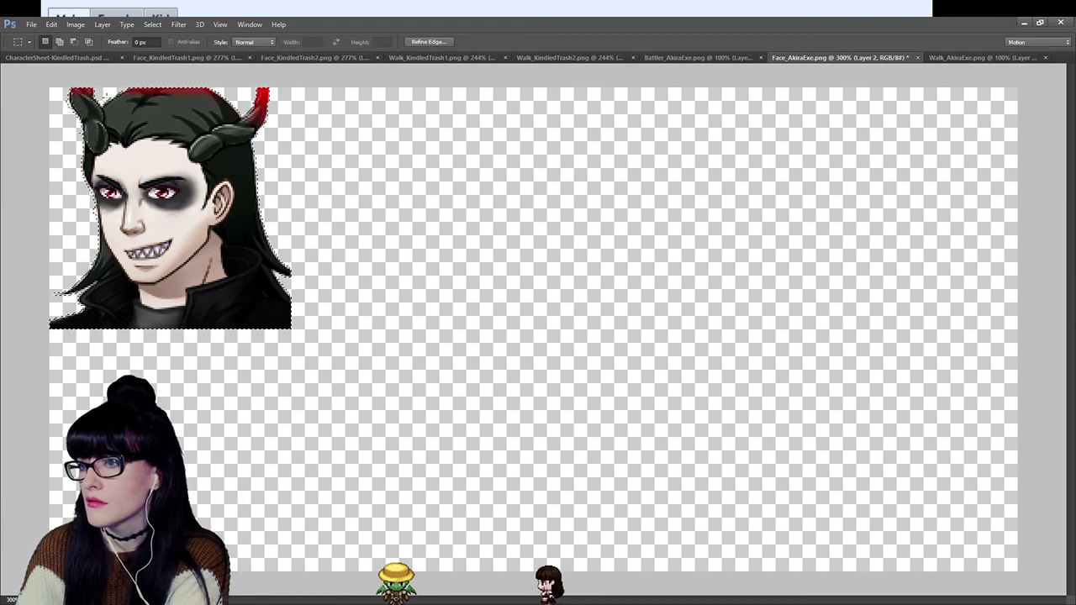
drag(116, 87, 227, 104)
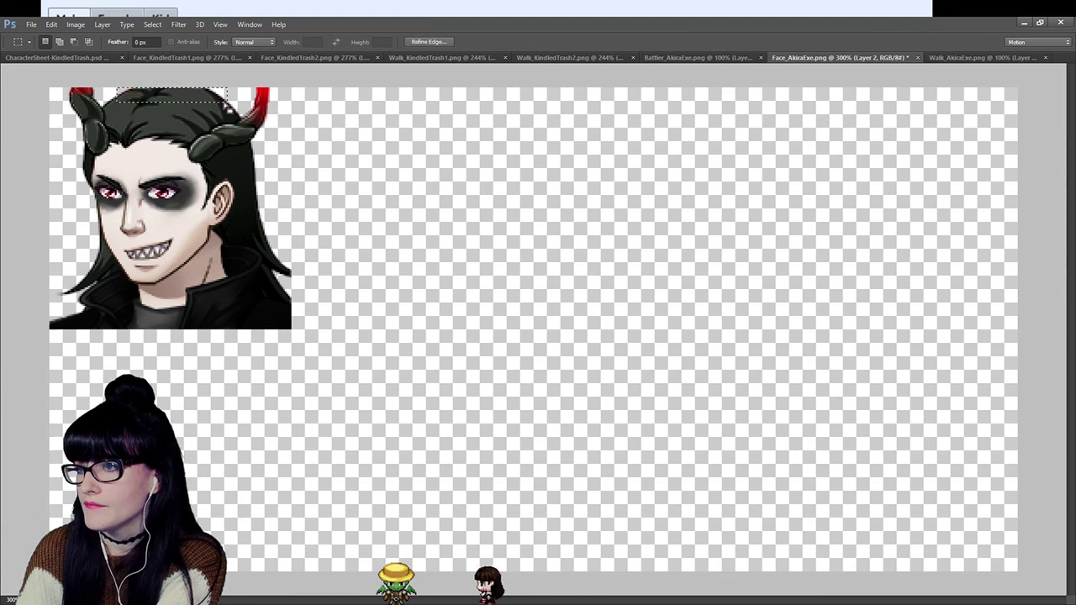
key(ctrl+d)
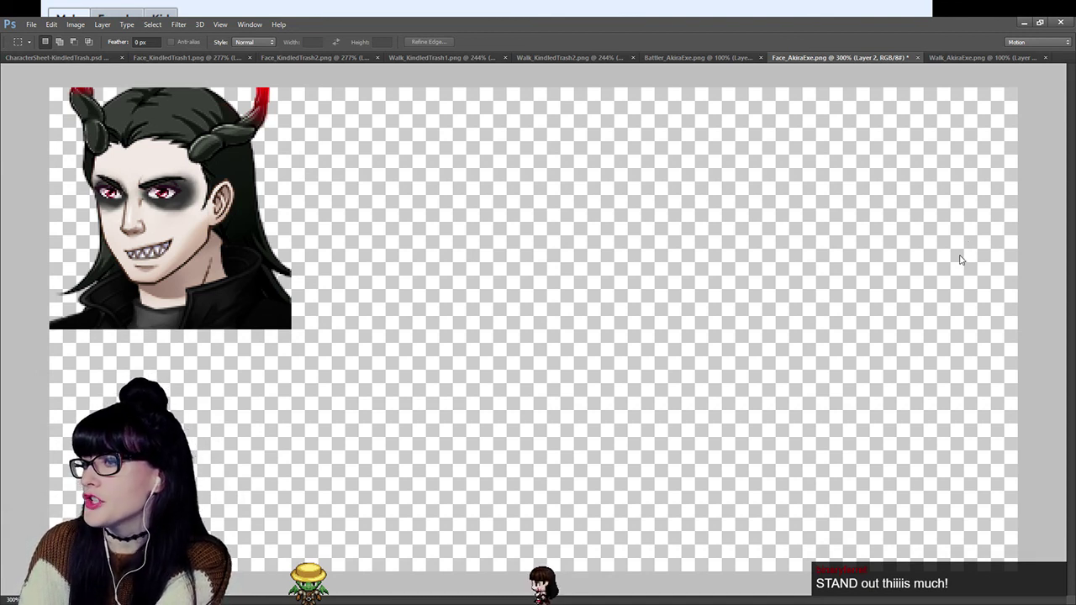
key(ctrl+z)
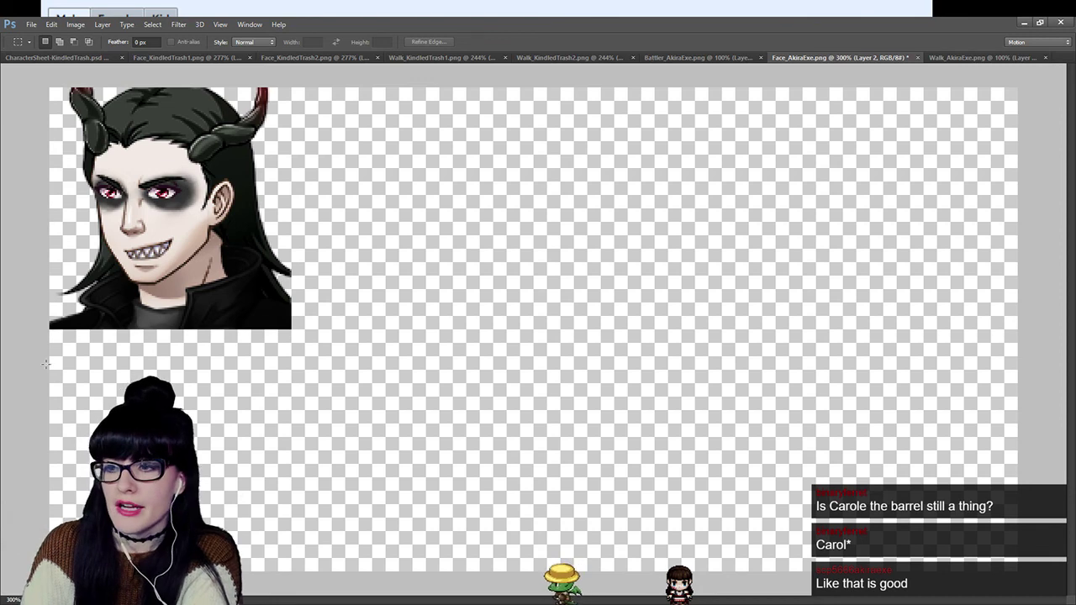
Check the finished face portrait and move the Battler_AkiraExe.png document behind Walk_AkiraExe.png in the order of open files.
key(z)
alt+click(218, 305)
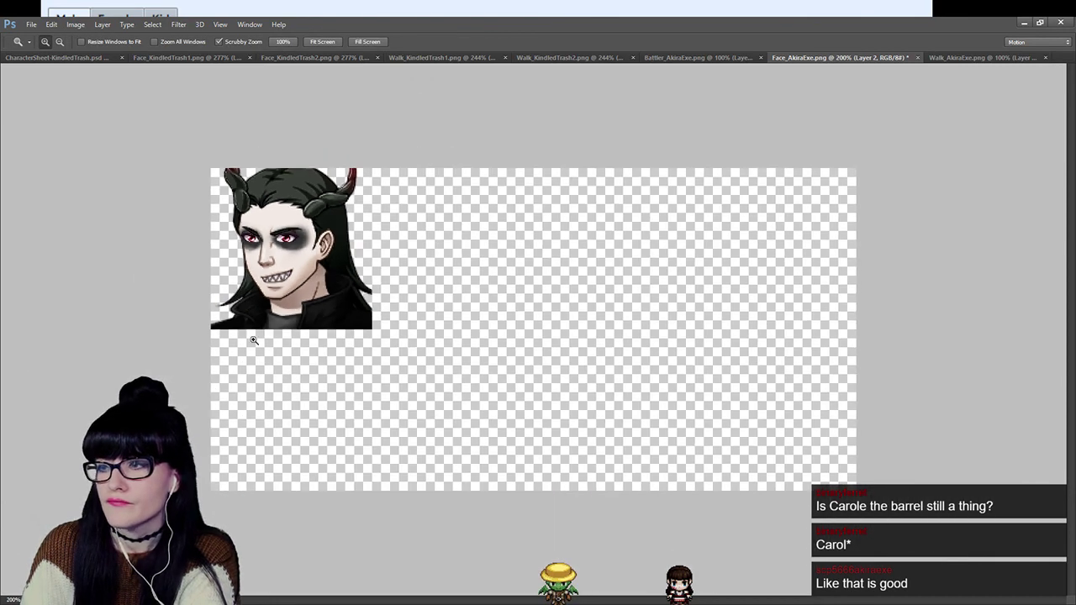
click(269, 192)
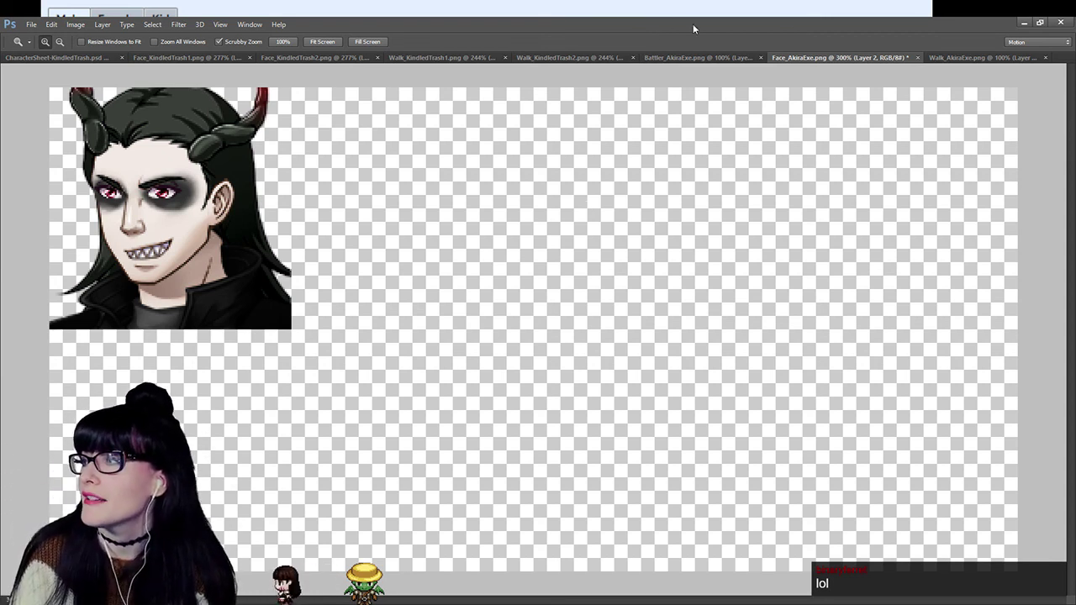
drag(720, 57, 850, 60)
Examine the exported Walk_AkiraExe.png and Battler_AkiraExe.png sprite sheets up close for details that need editing.
click(836, 58)
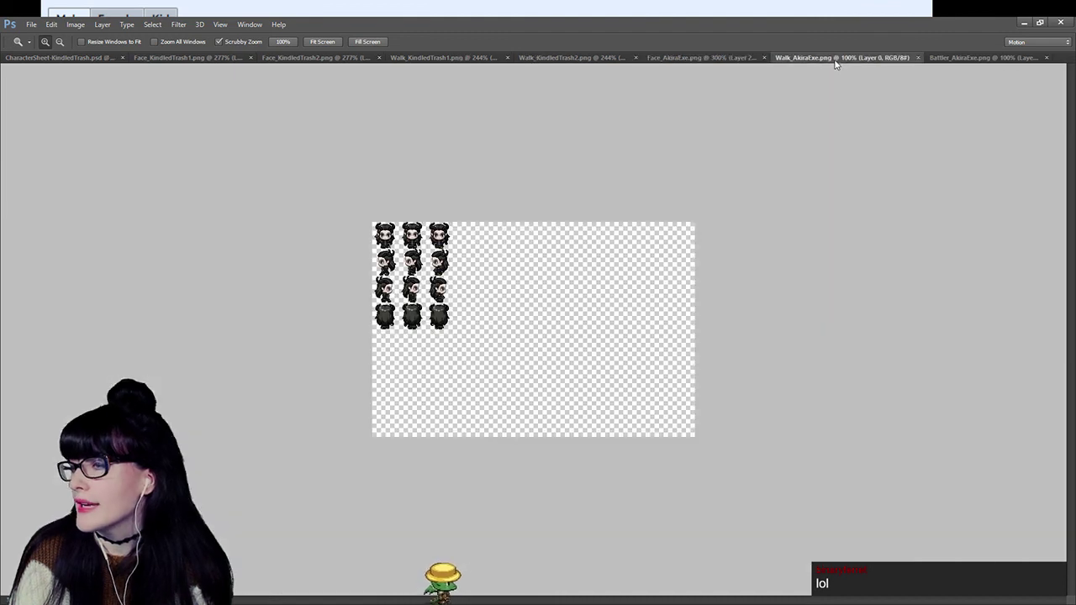
scroll(319, 202, up, 2)
scroll(319, 202, up, 5)
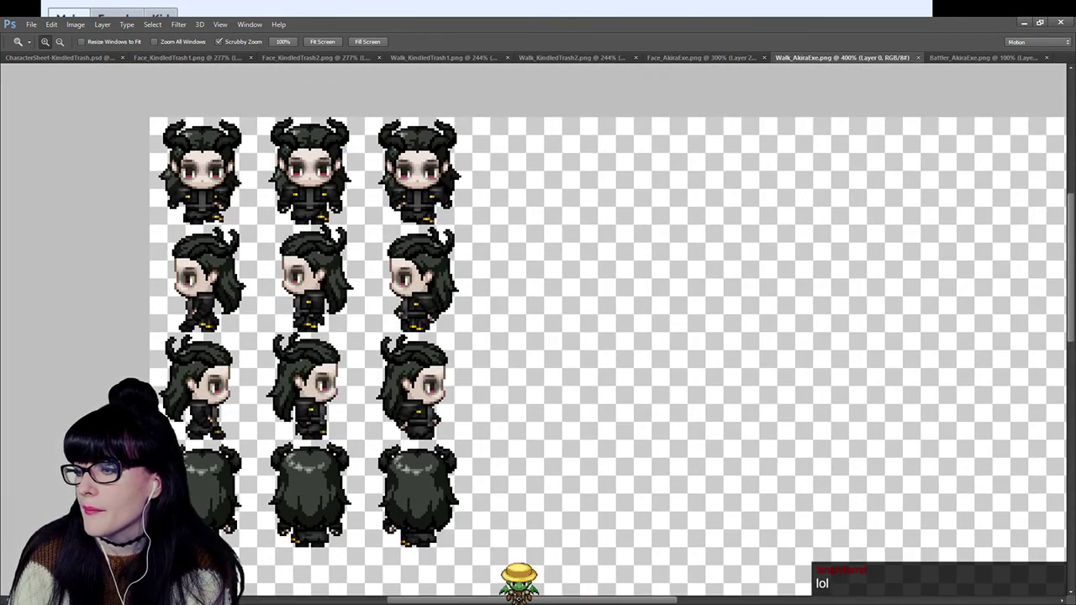
drag(542, 599, 525, 598)
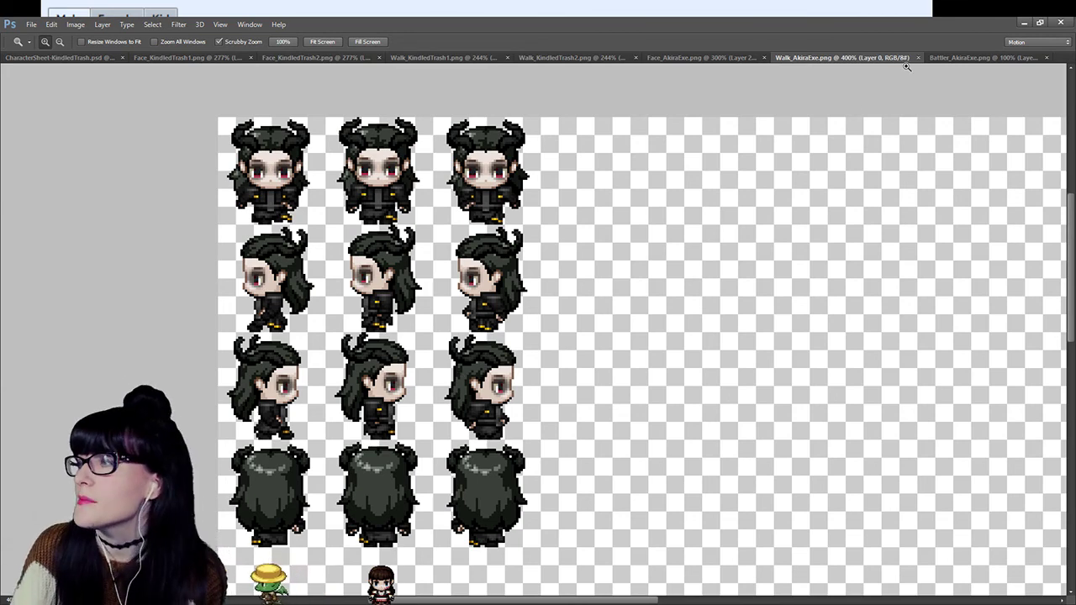
click(972, 58)
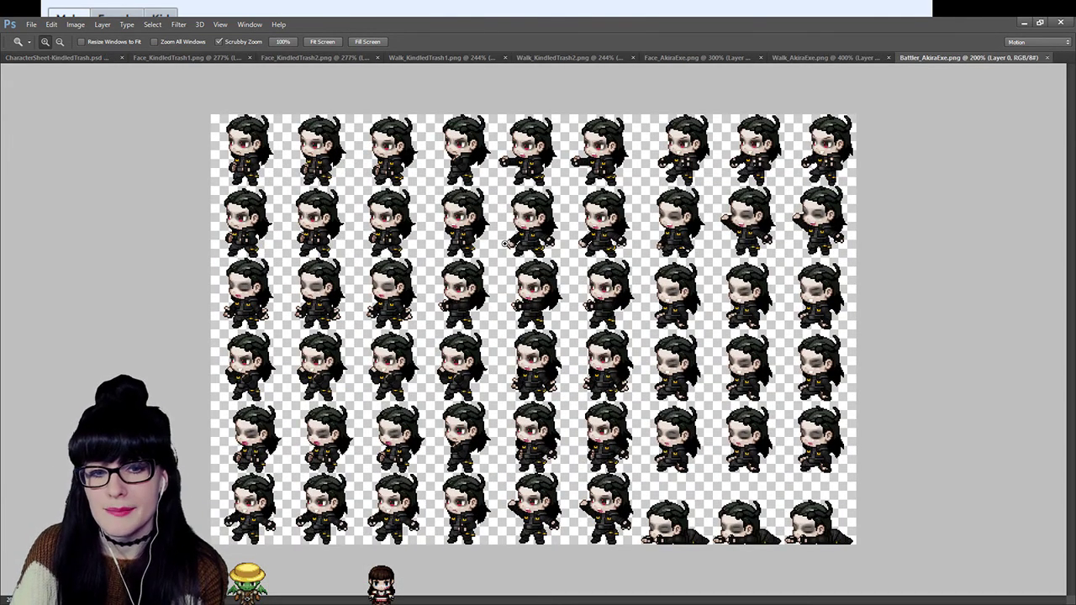
click(828, 58)
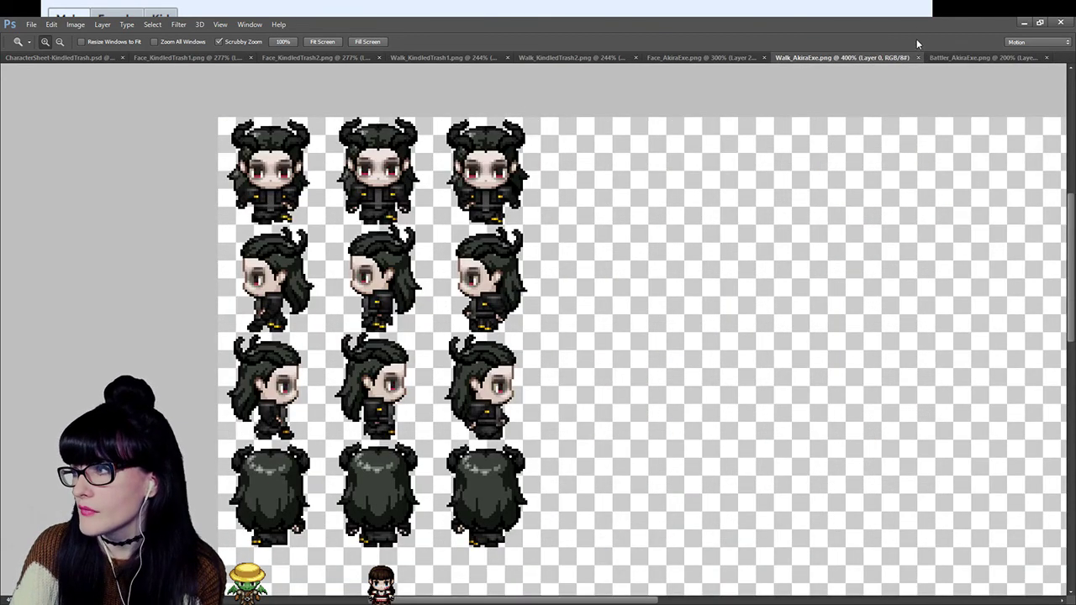
click(958, 55)
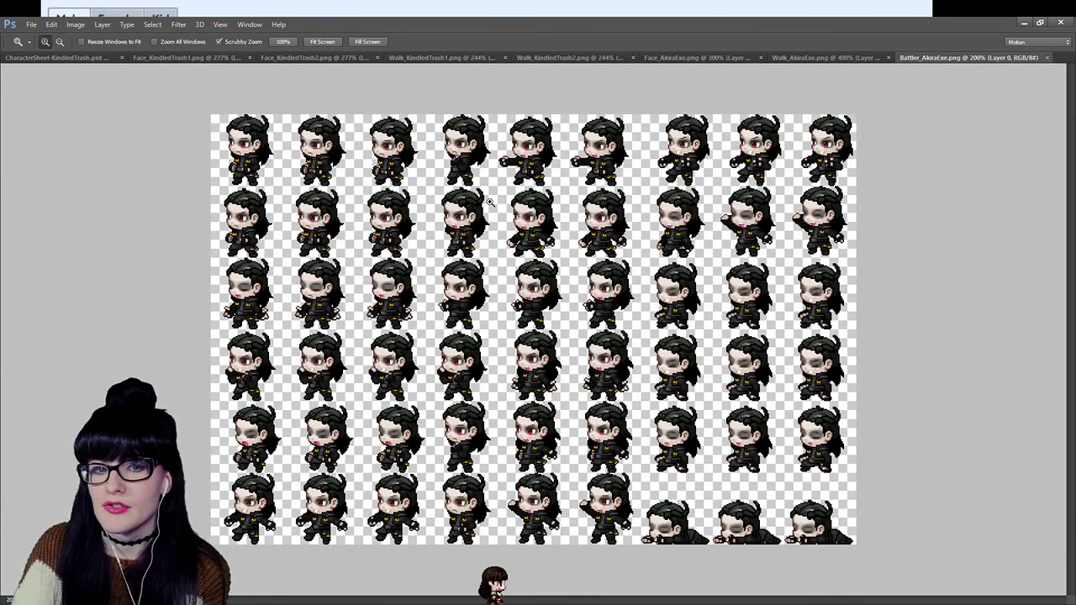
click(216, 183)
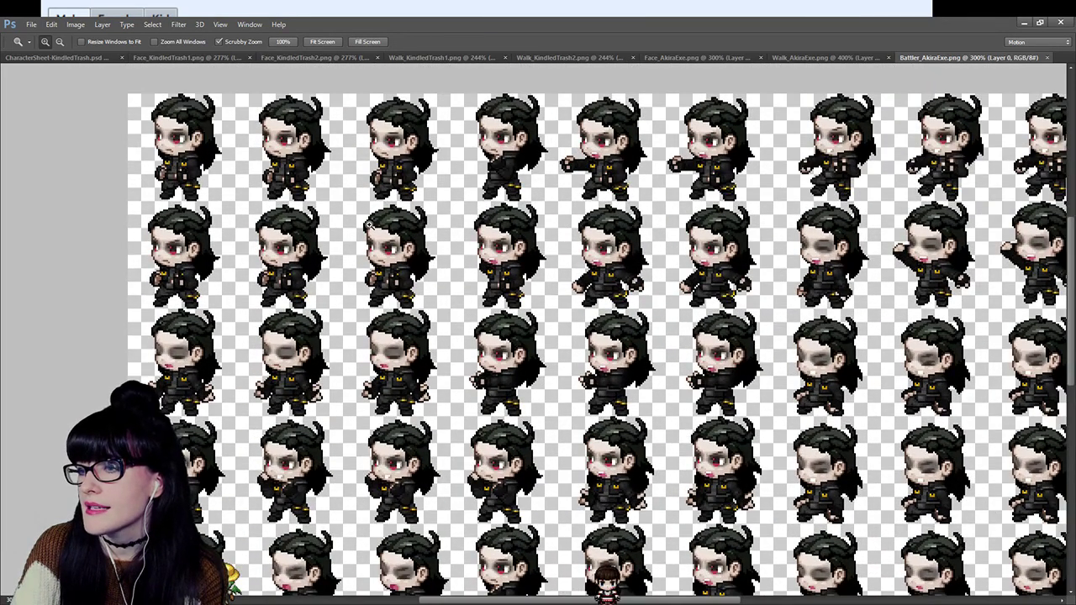
alt+click(446, 263)
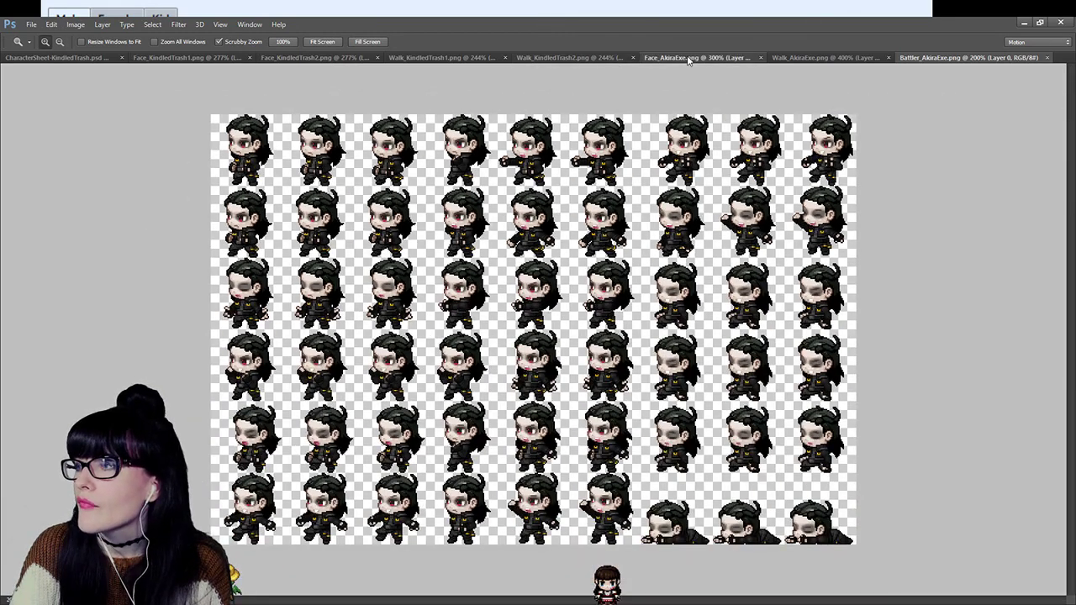
Compare the edited face portrait with the outfit and horns on the walk and battler sprites.
click(688, 58)
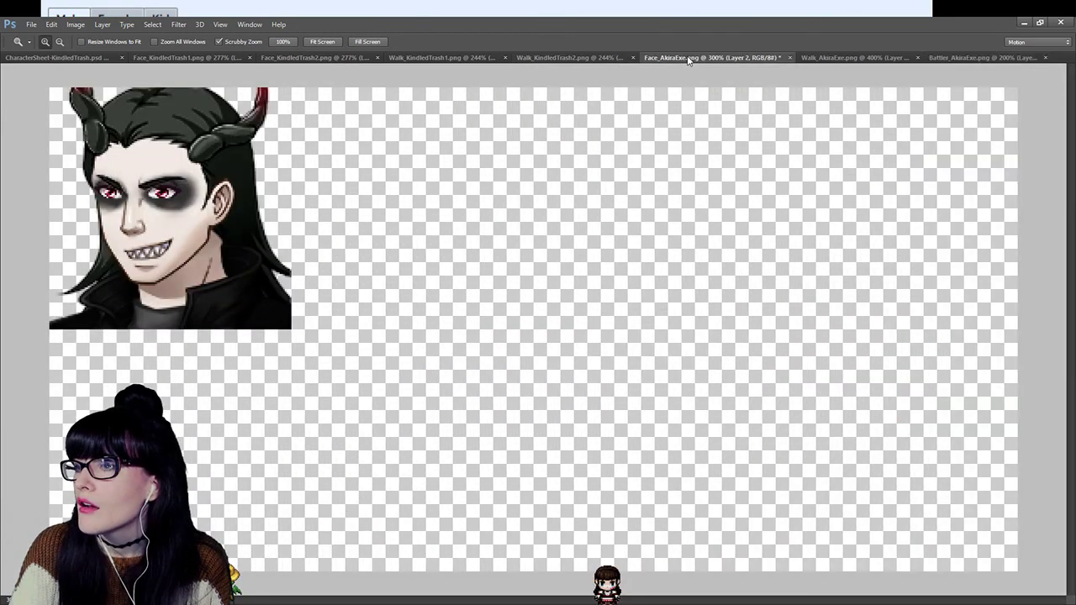
click(845, 59)
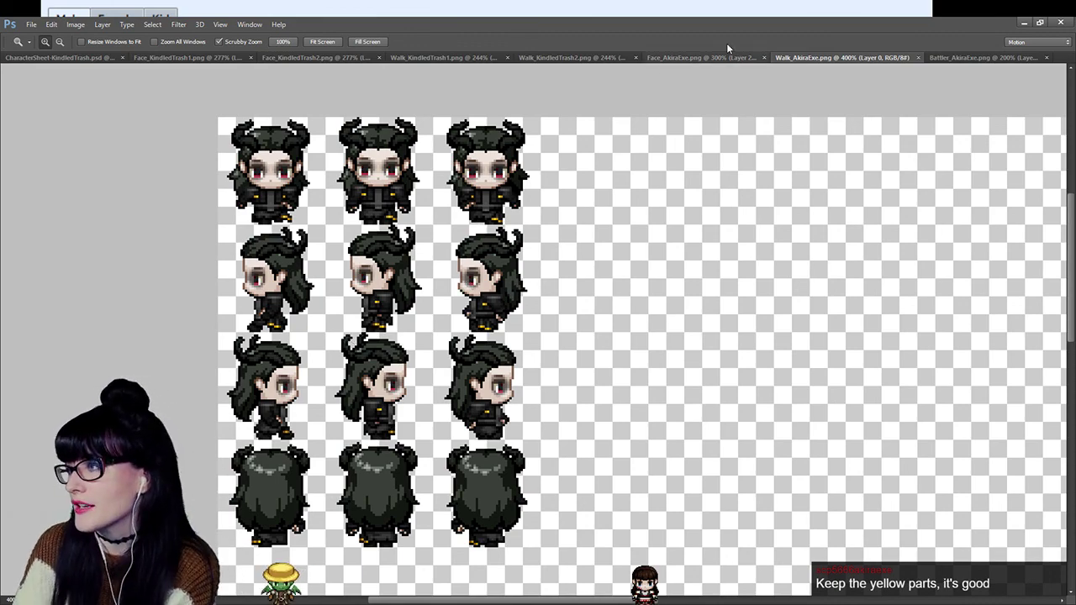
click(976, 62)
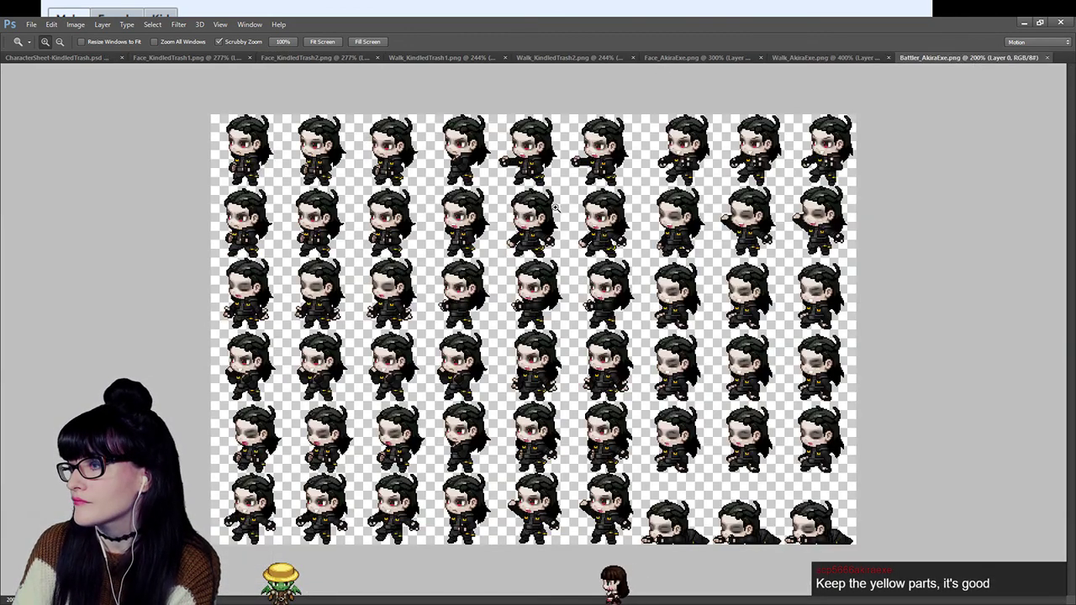
click(497, 211)
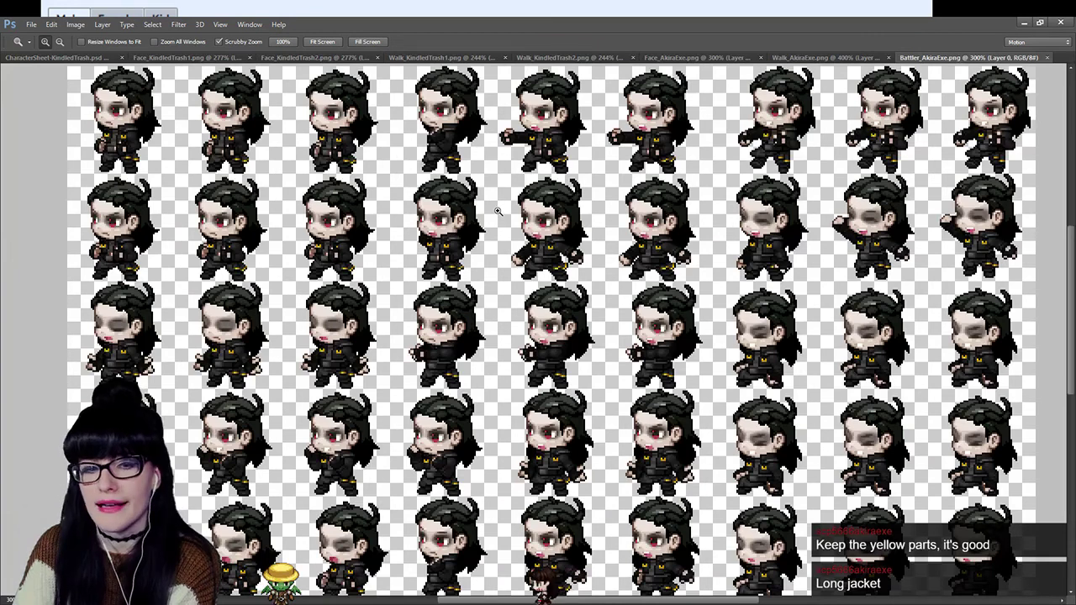
scroll(239, 360, up, 1)
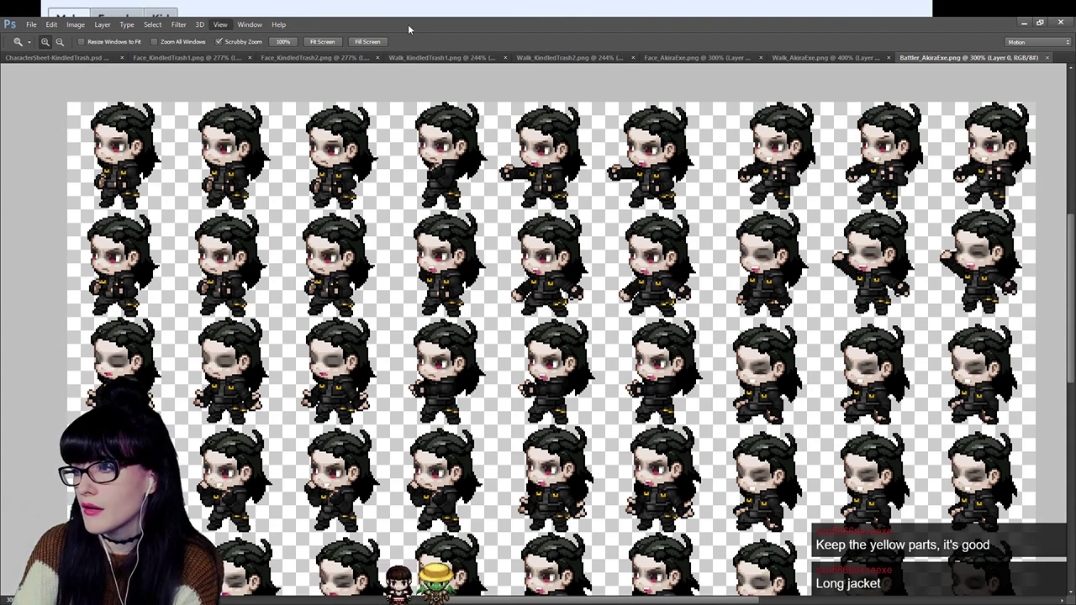
Paste the blond, red-coated battler sheet as a layer over the Battler_AkiraExe.png sprites and compare it with the original sprites.
key(ctrl+v)
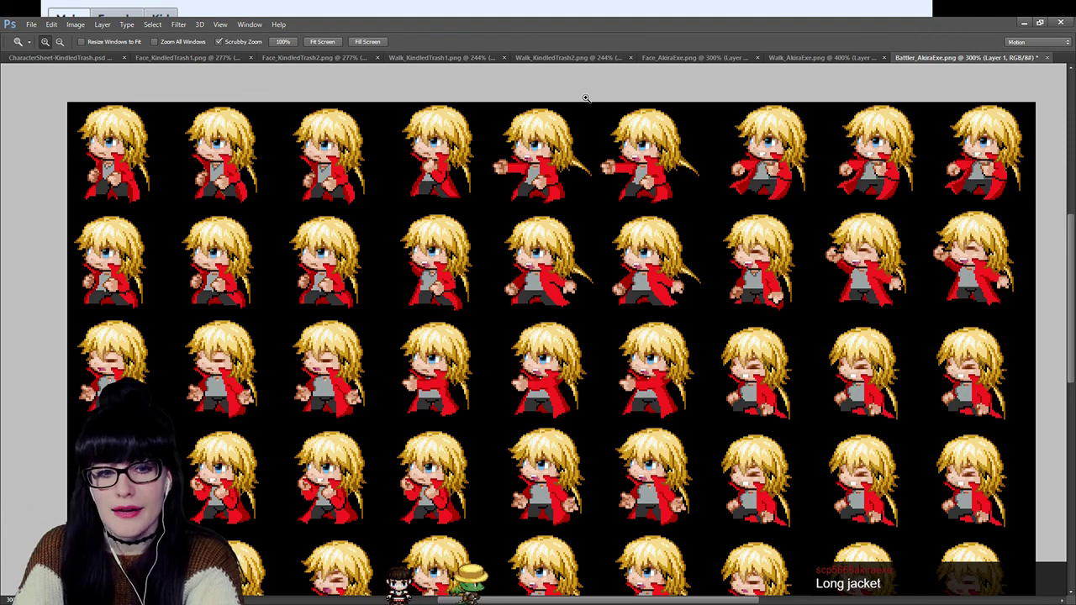
key(ctrl+z)
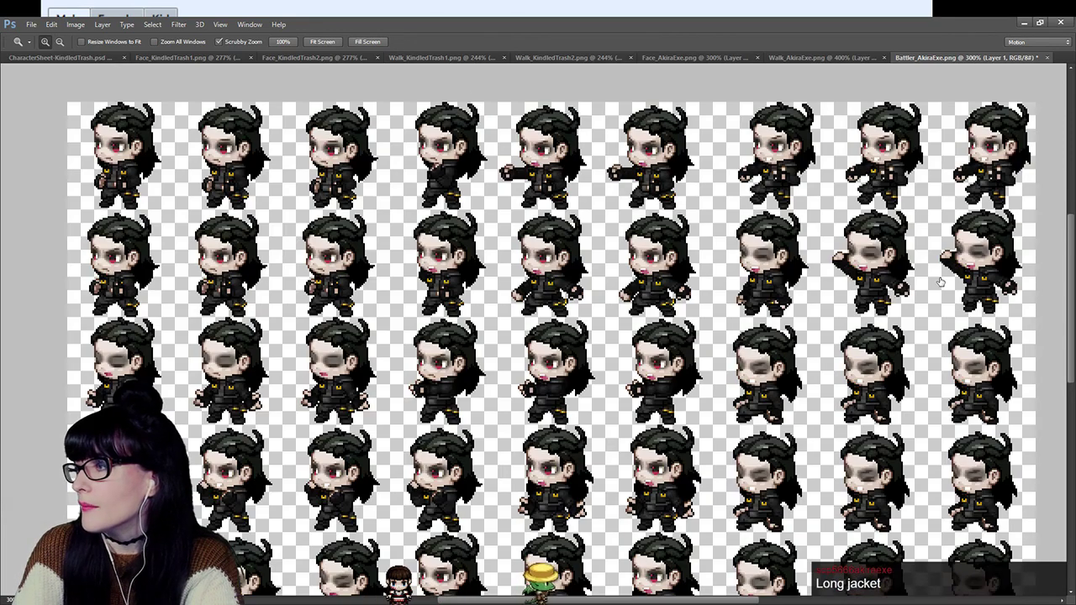
key(ctrl+z)
key(ctrl+z)
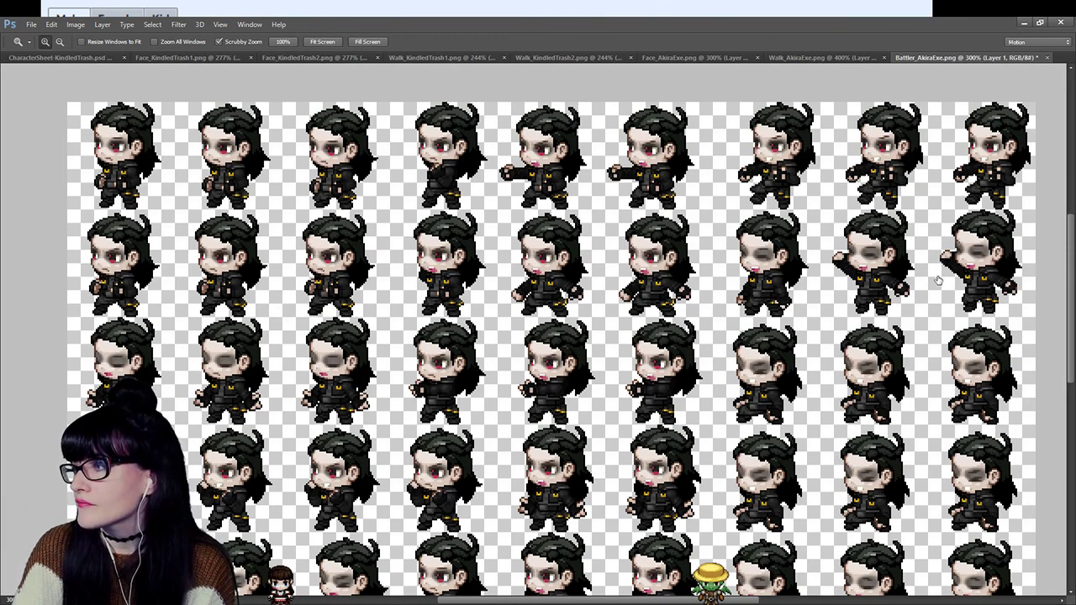
key(ctrl+z)
key(ctrl+z)
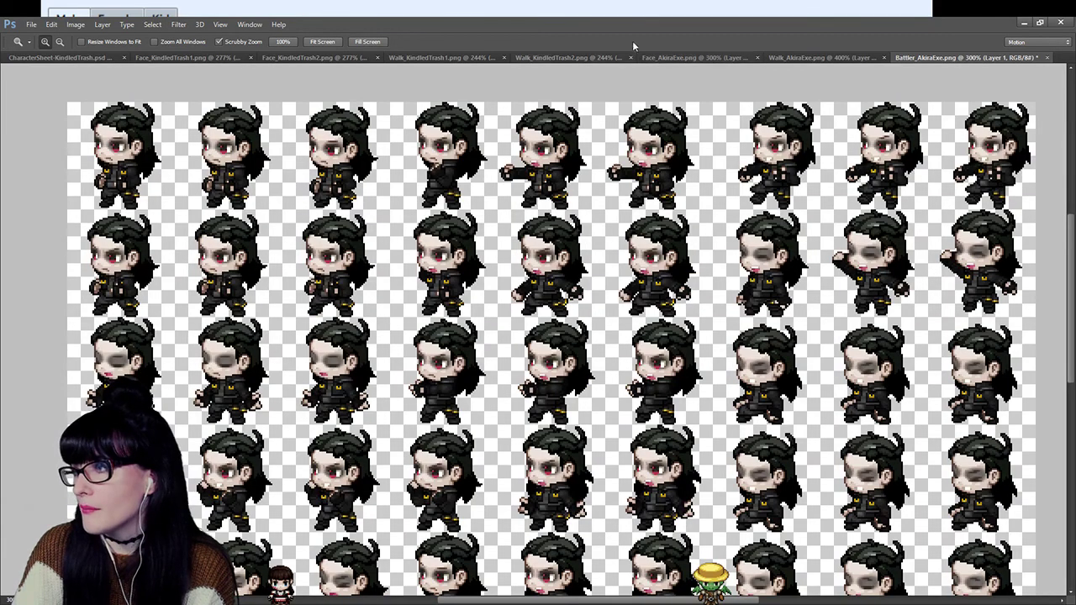
click(702, 57)
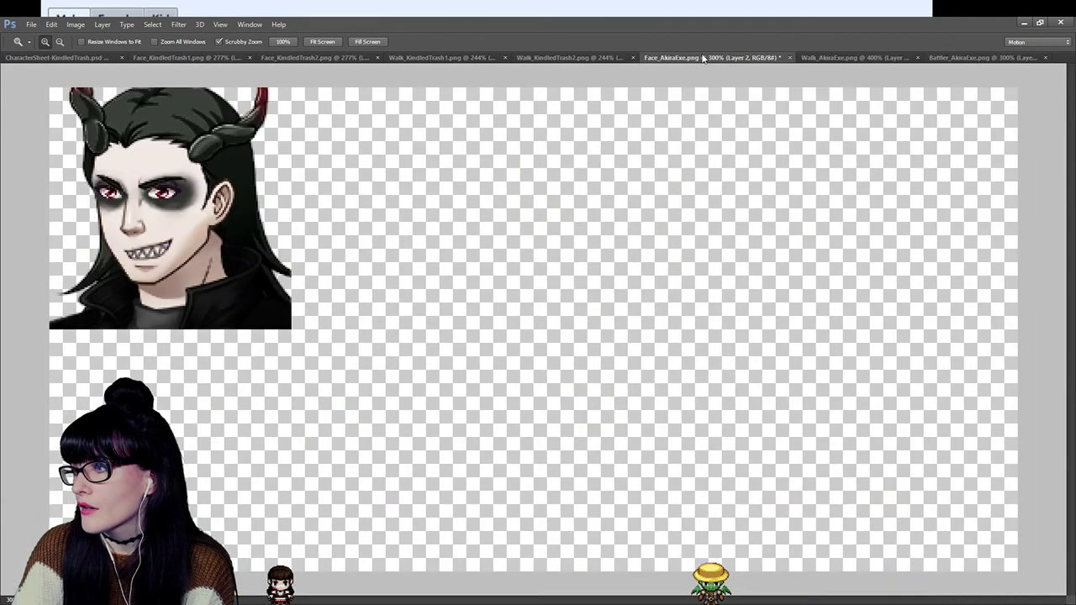
click(944, 57)
key(ctrl+z)
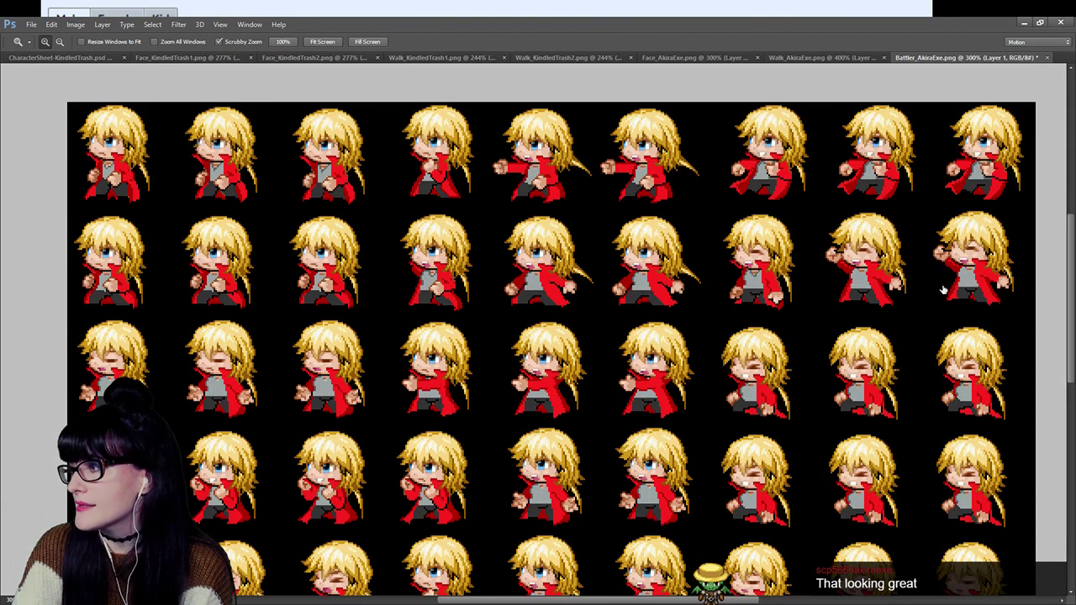
key(ctrl+z)
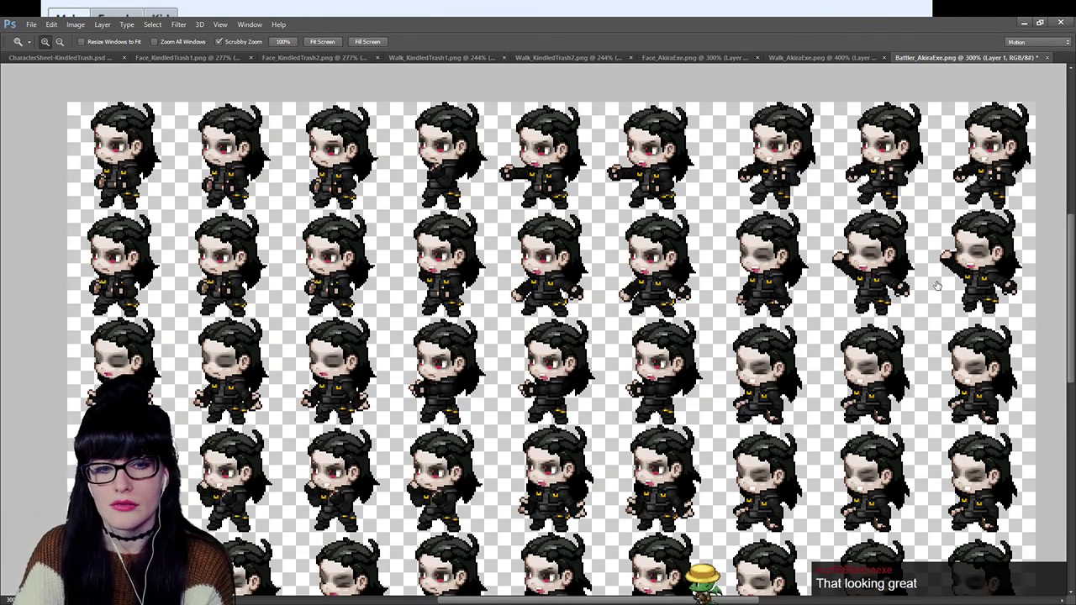
key(ctrl+z)
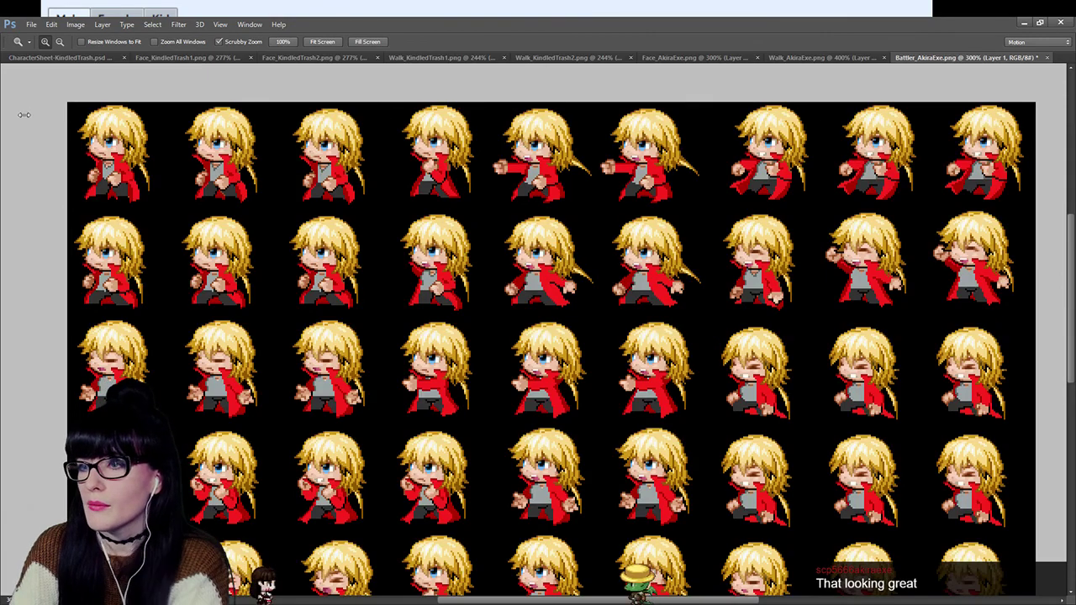
Select the pasted sheet's black background with the Magic Wand at tolerance 32, delete it and deselect.
key(w)
click(162, 118)
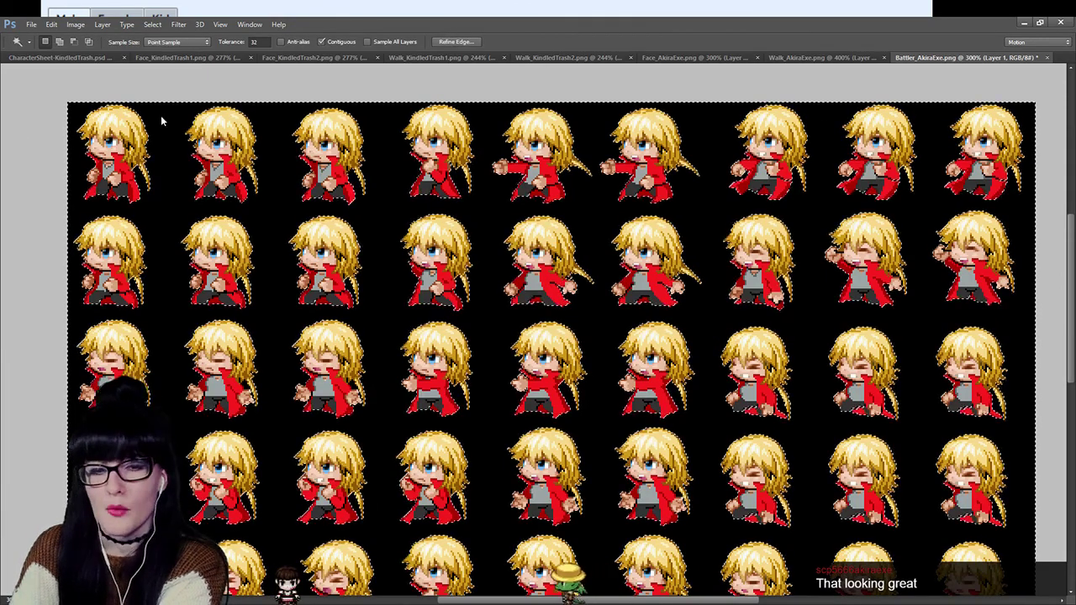
key(Delete)
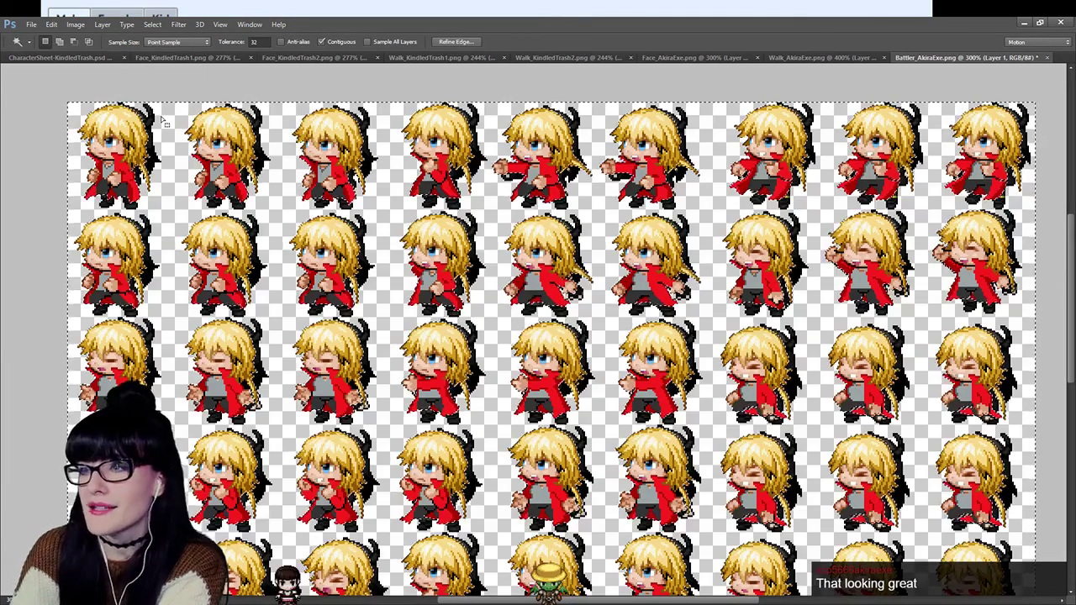
key(ctrl+d)
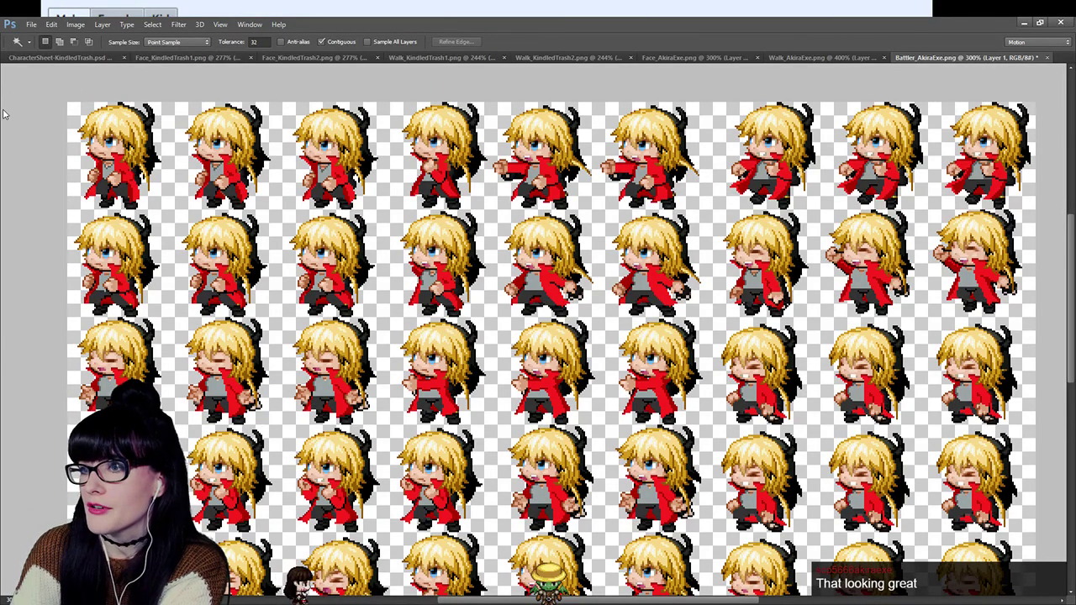
key(m)
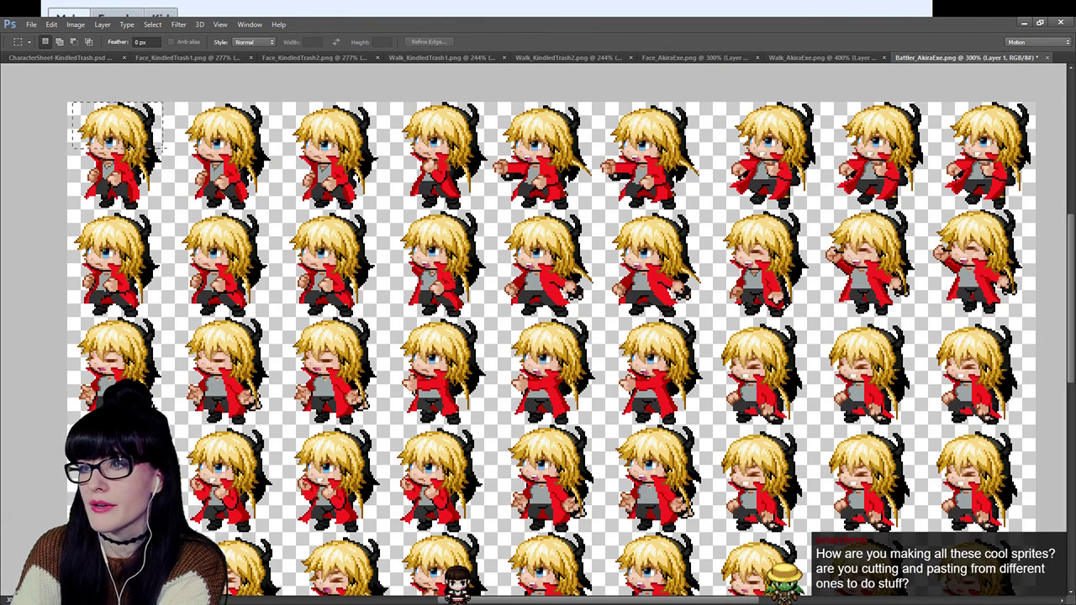
key(w)
click(131, 114)
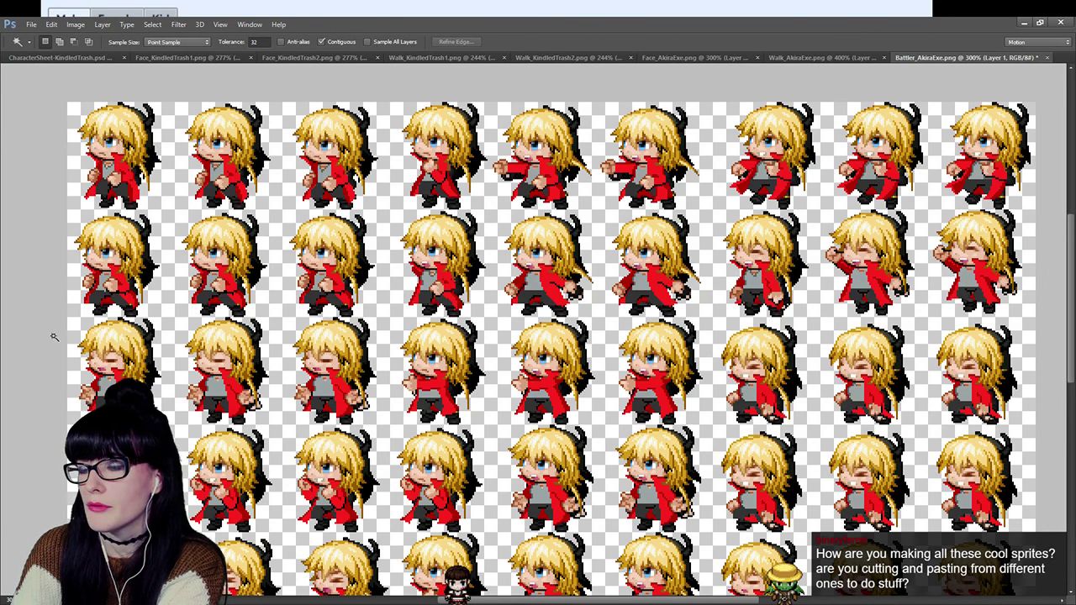
Shift the red-coated sprite layer slightly to the right to line it up with the original battler sprites, and hide it.
key(z)
drag(175, 176, 859, 304)
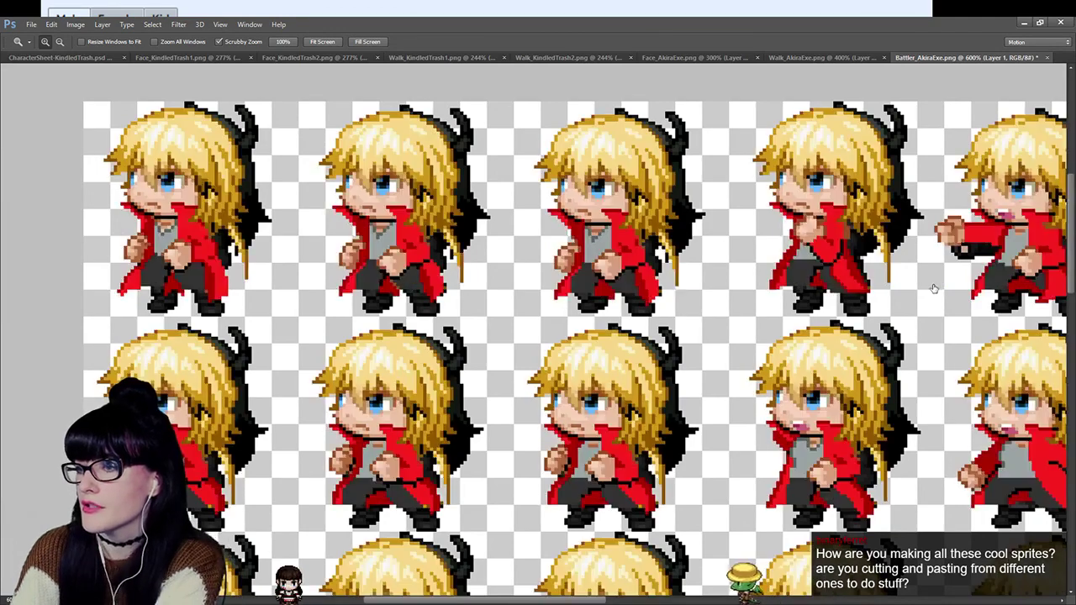
key(v)
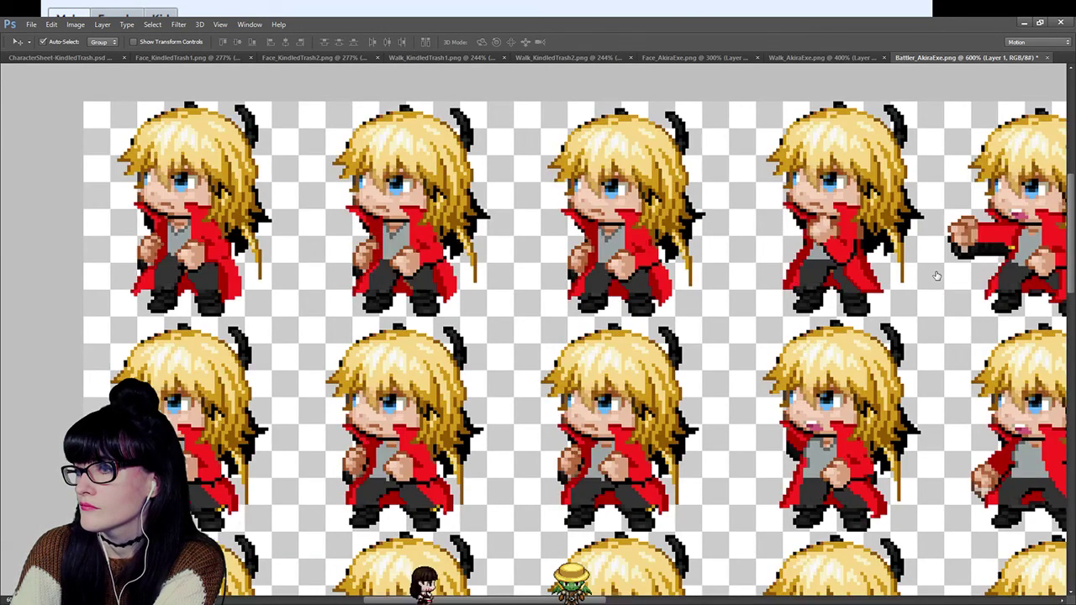
key(w)
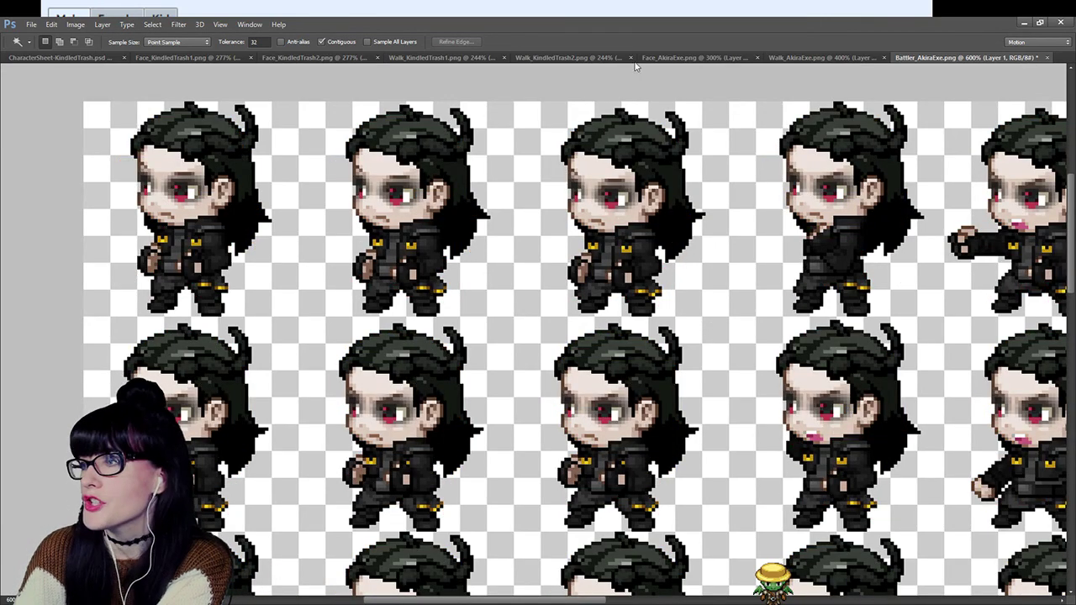
Examine the Walk_AkiraExe.png sprites and the skull-faced walk sprites in Walk_KindledTrash2.png for comparison.
click(672, 57)
click(832, 58)
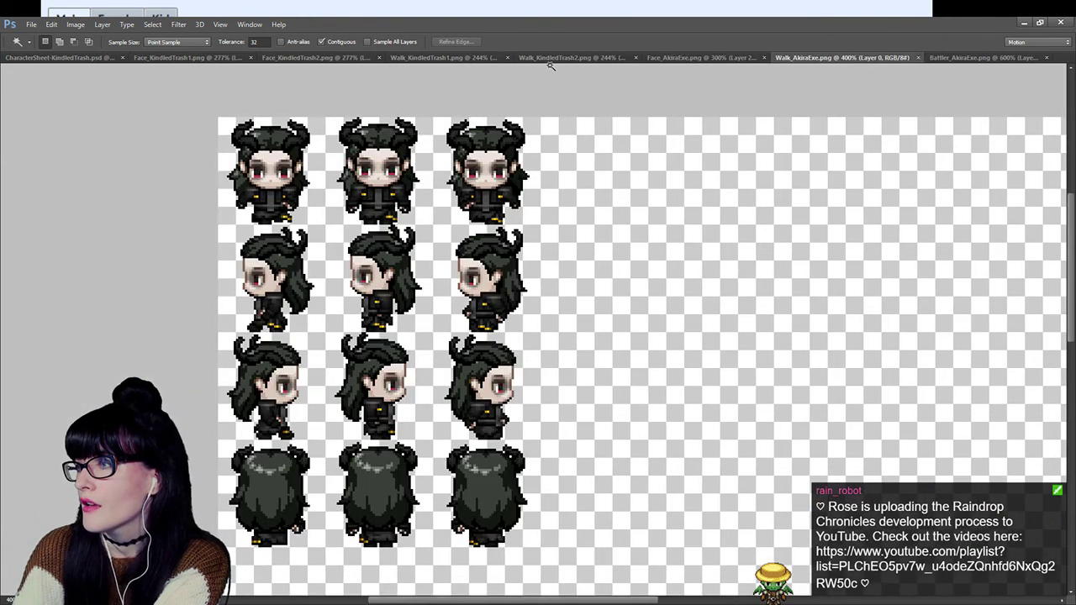
click(571, 57)
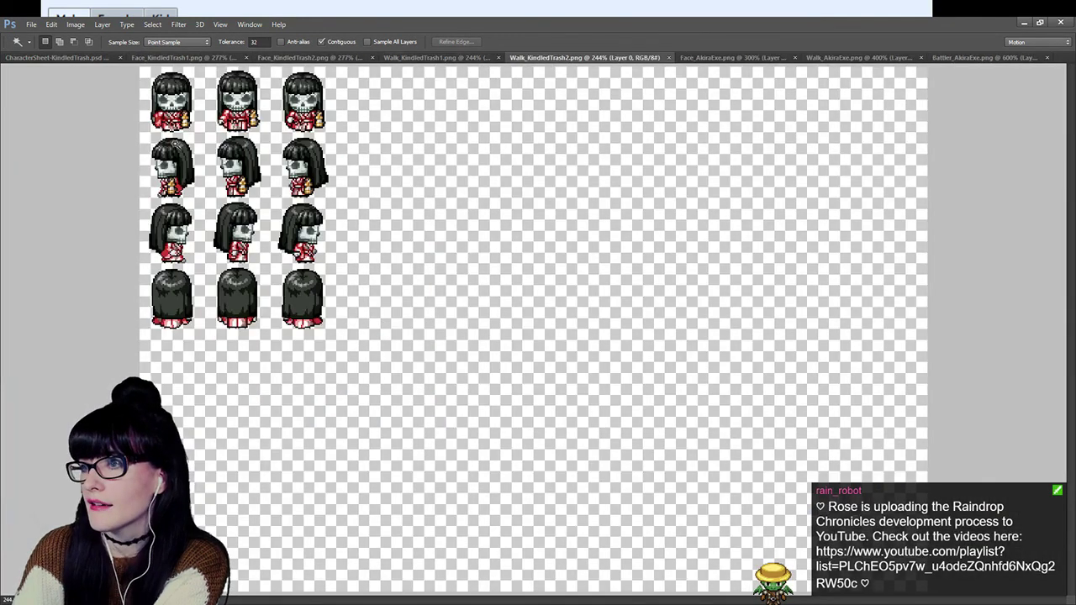
key(z)
click(226, 175)
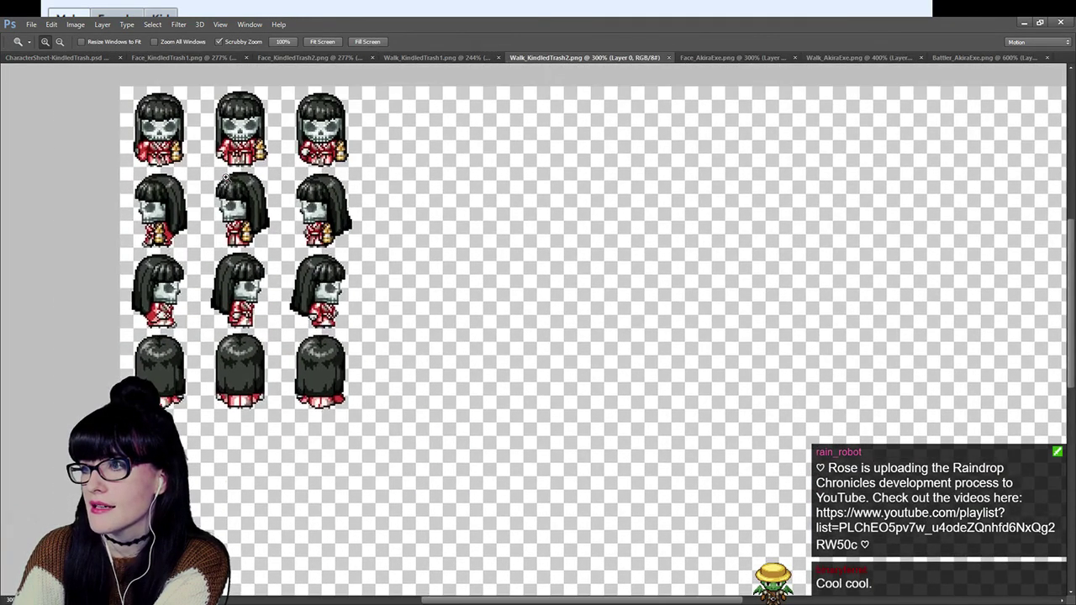
click(225, 175)
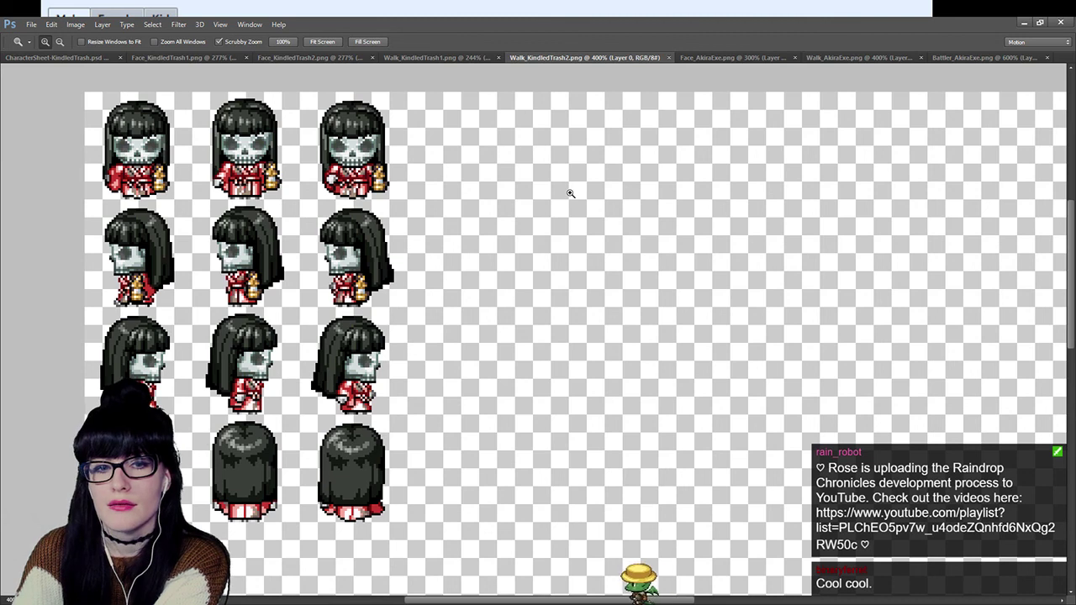
Review the two Face_KindledTrash portraits and compare them with the Walk_AkiraExe.png and Battler_AkiraExe.png sprites.
click(309, 57)
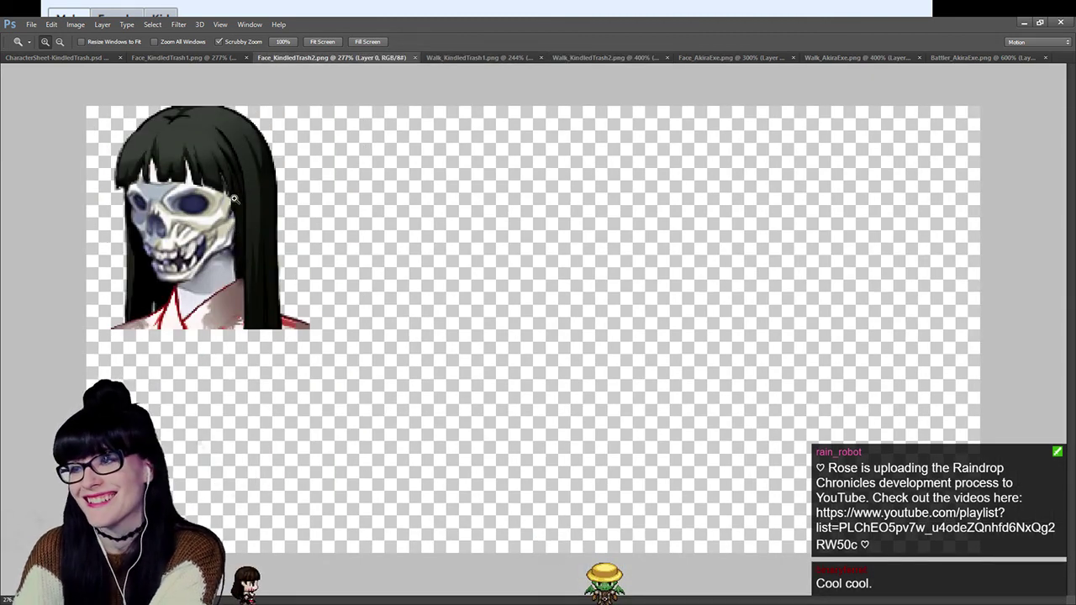
click(210, 60)
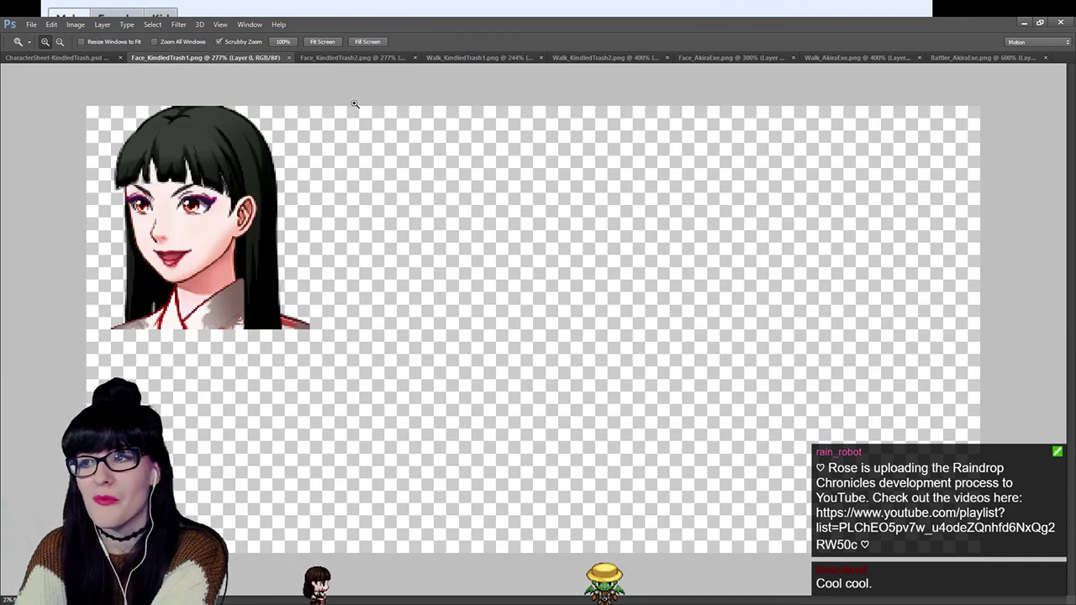
click(342, 58)
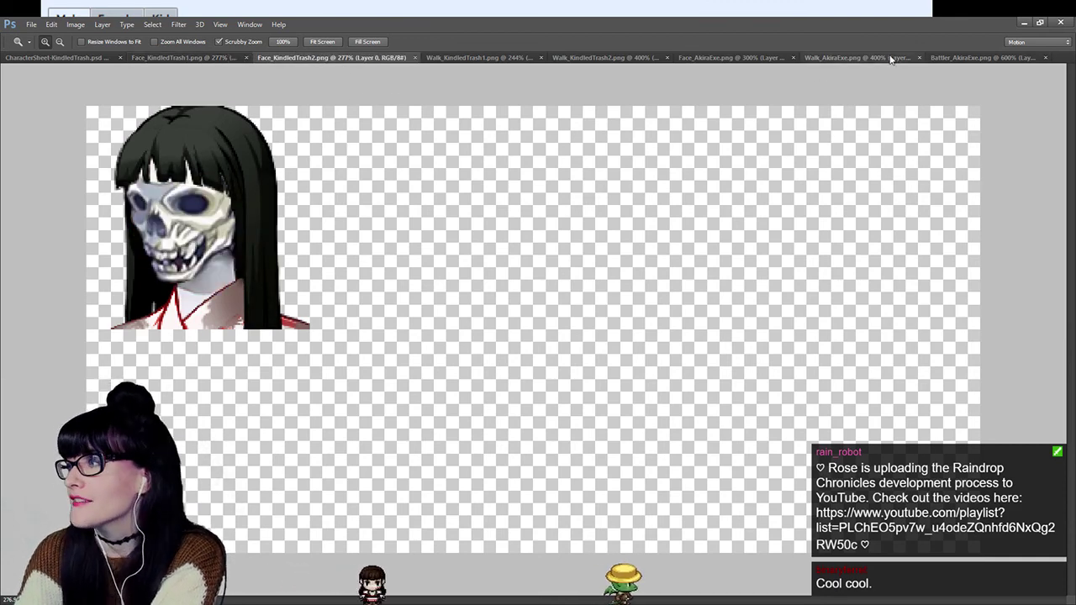
click(955, 57)
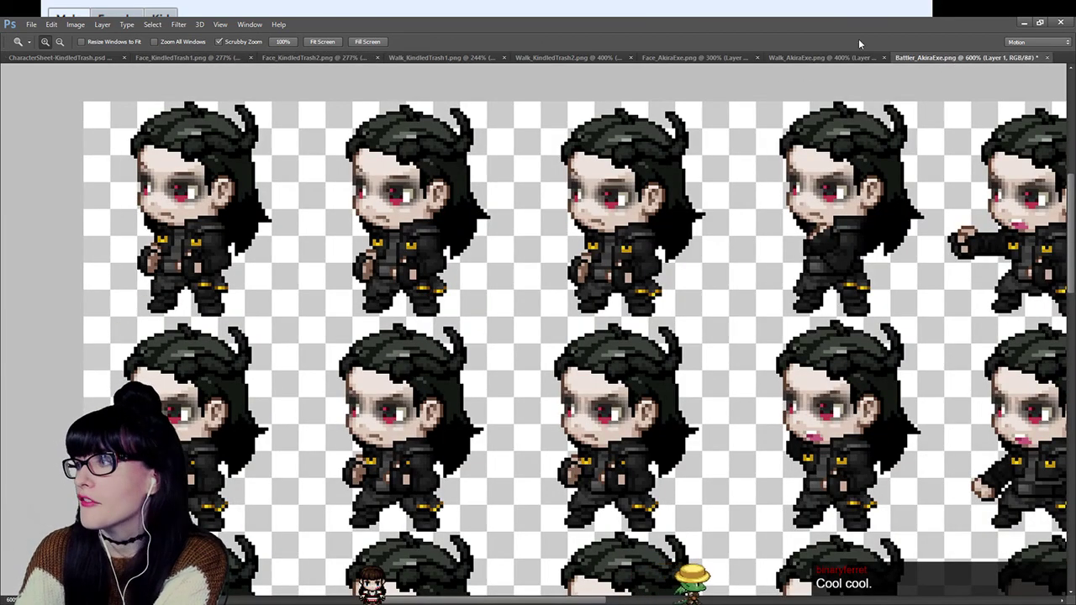
click(827, 59)
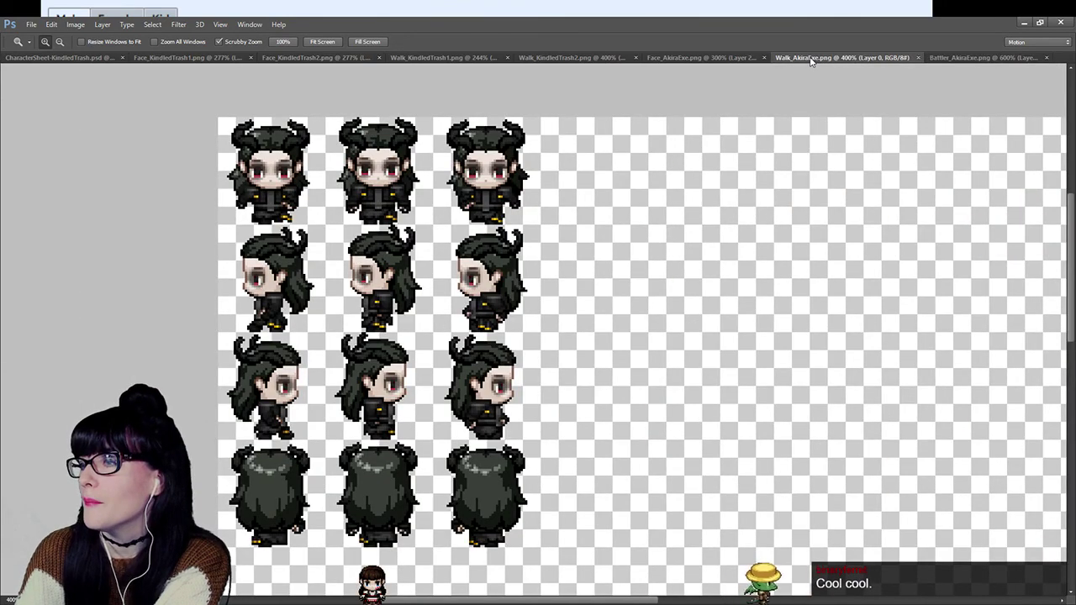
click(975, 57)
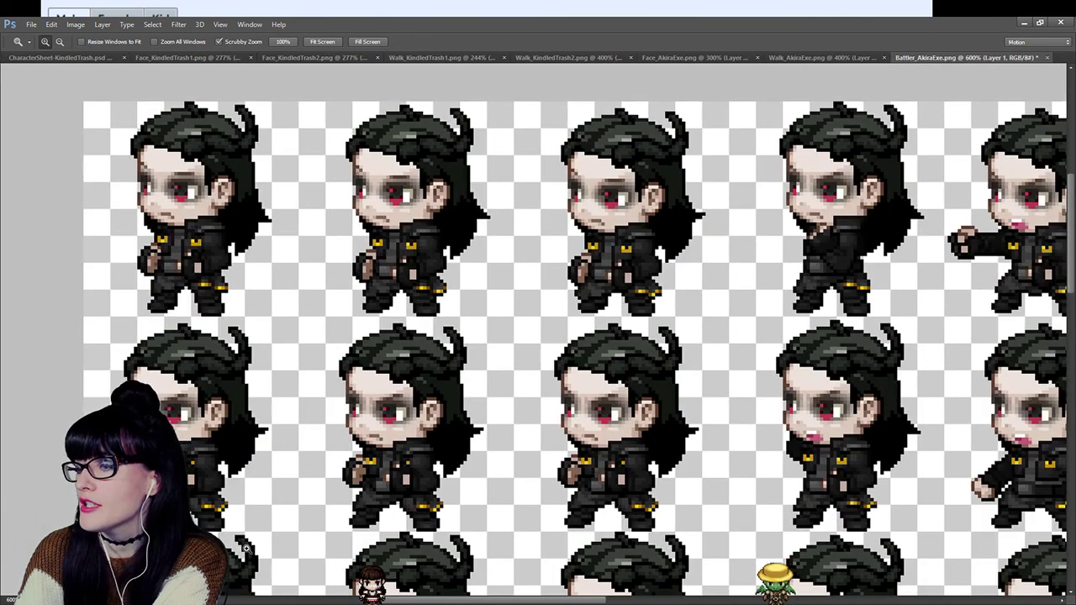
Show the blond, red-coated layer and select the red coats across the sheet with the Magic Wand at tolerance 32, Contiguous off.
key(ctrl+z)
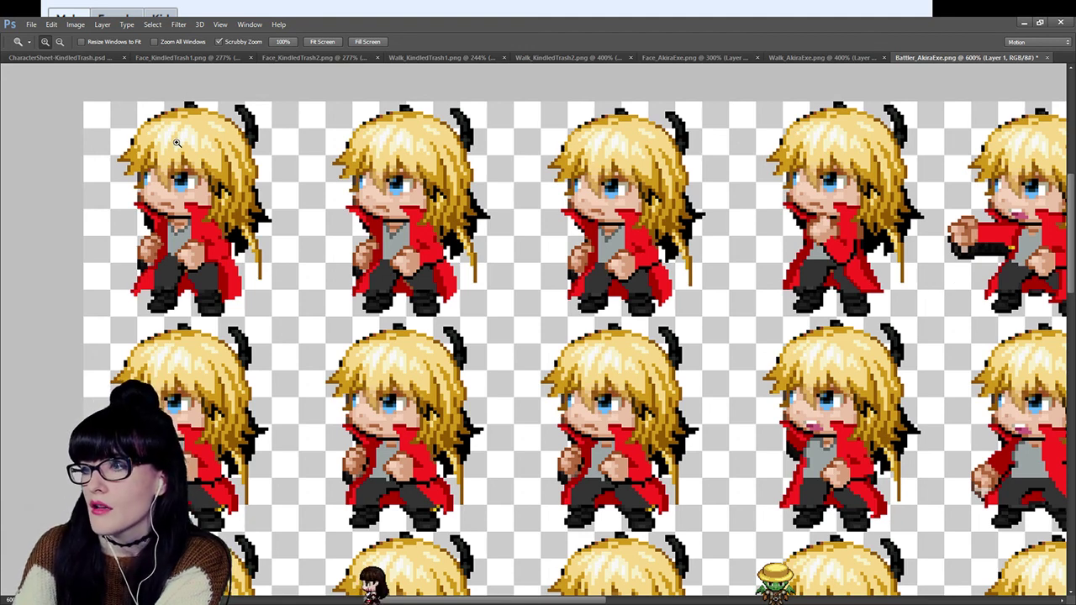
key(m)
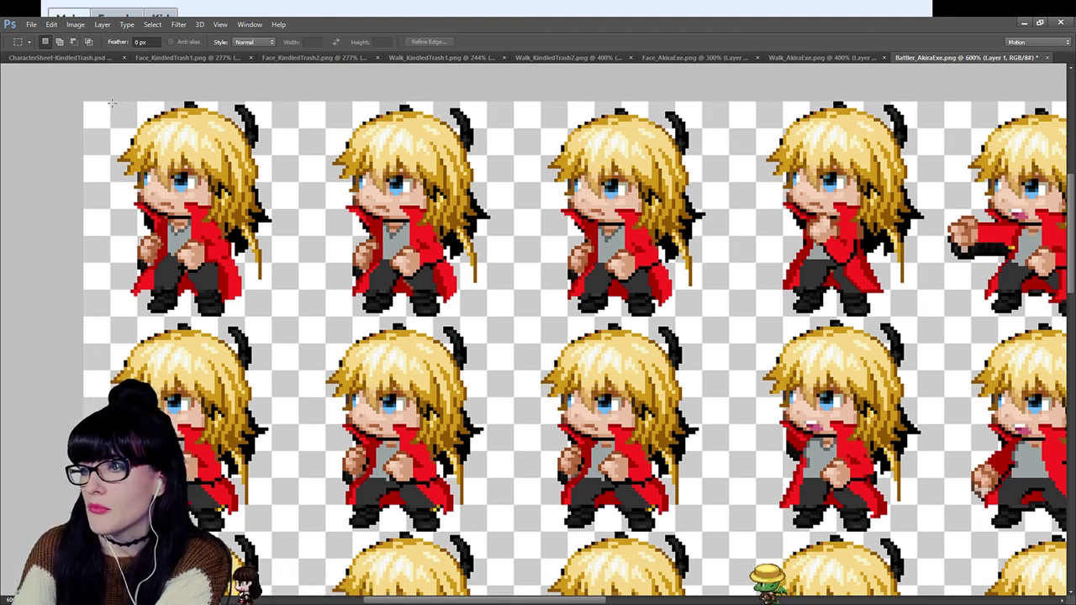
key(w)
click(183, 155)
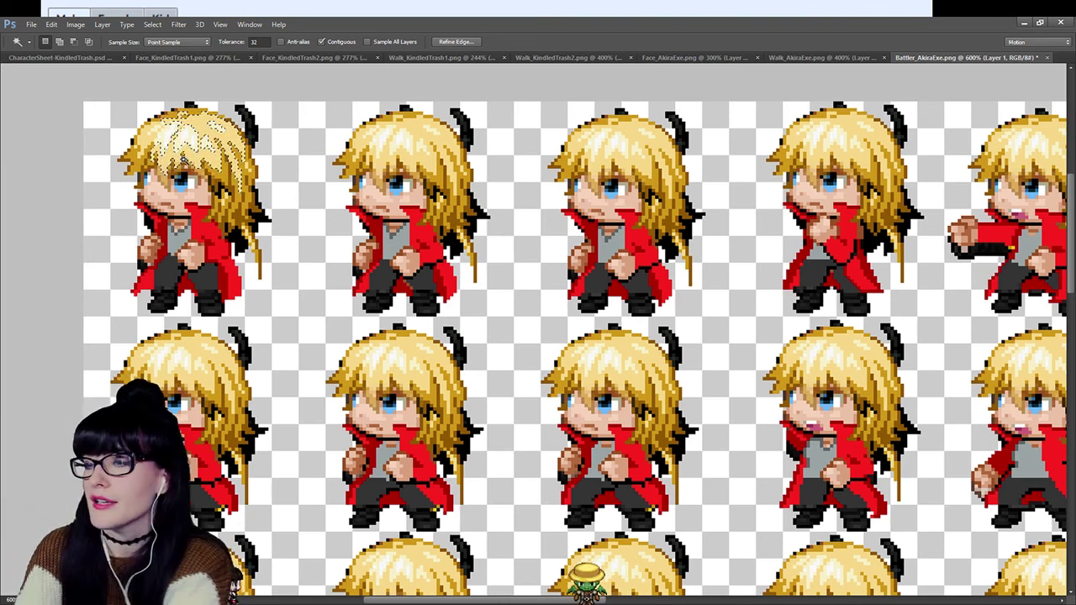
key(ctrl+d)
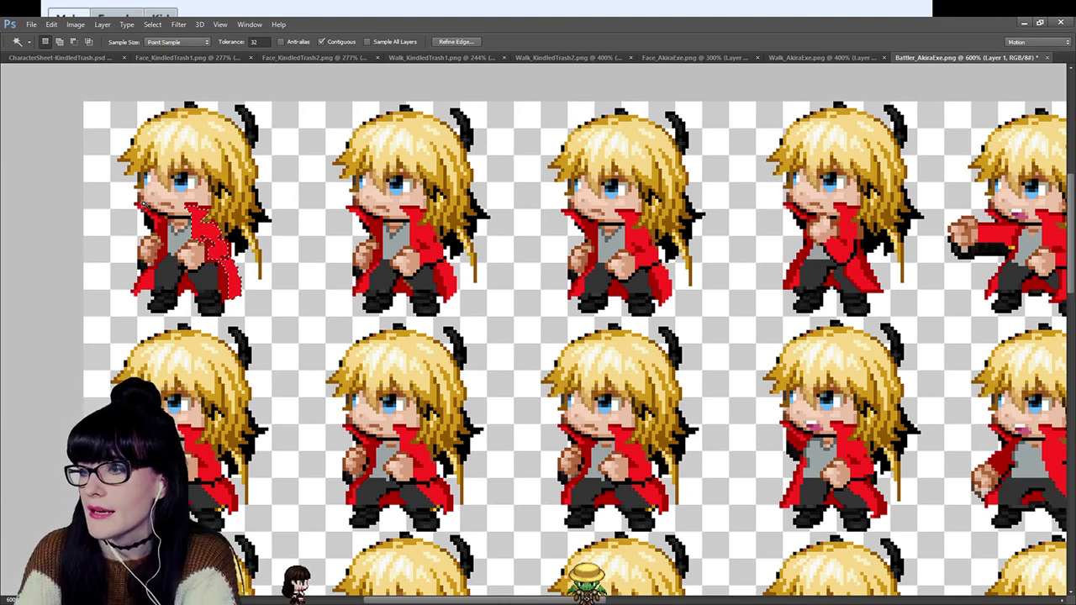
click(178, 194)
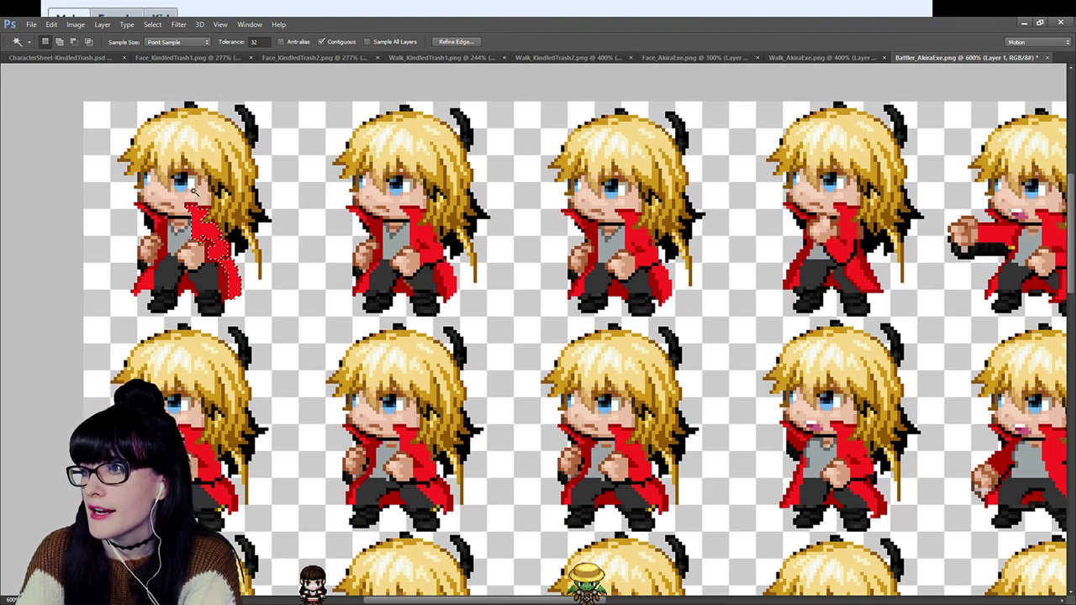
click(208, 239)
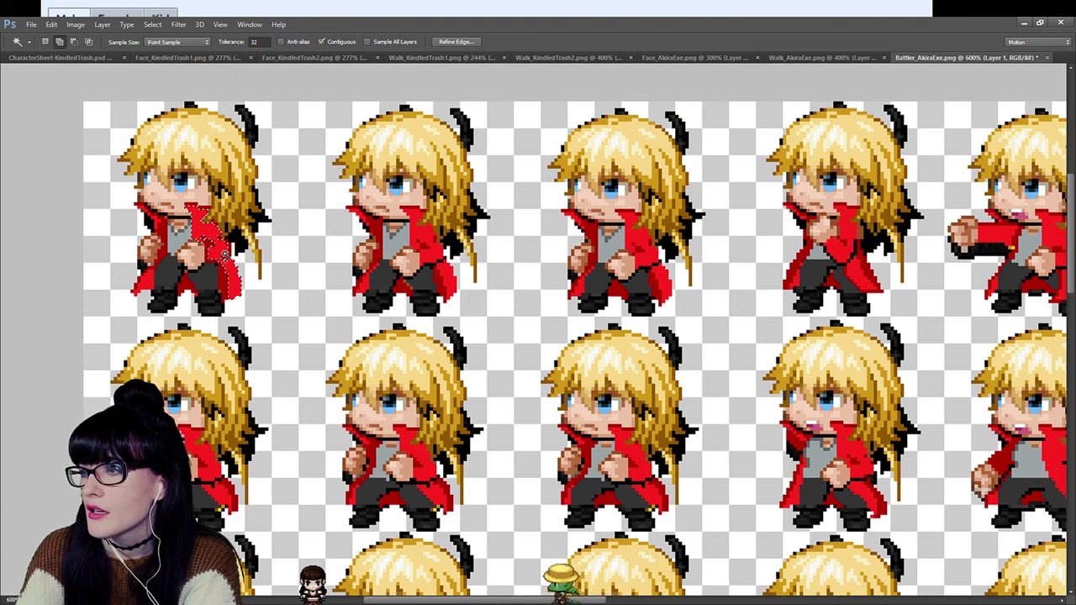
key(ctrl+d)
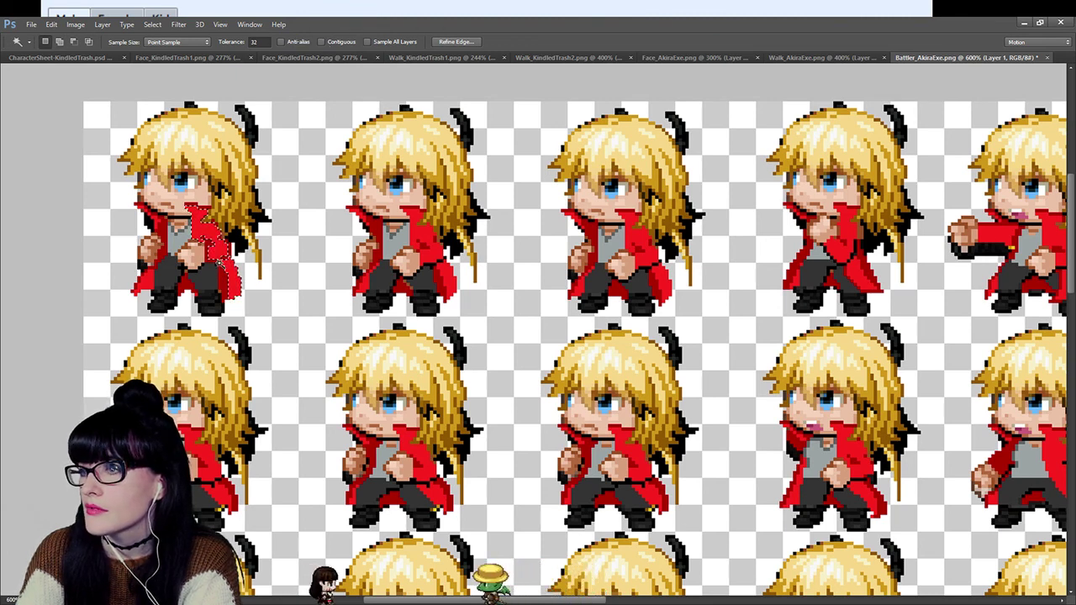
click(641, 250)
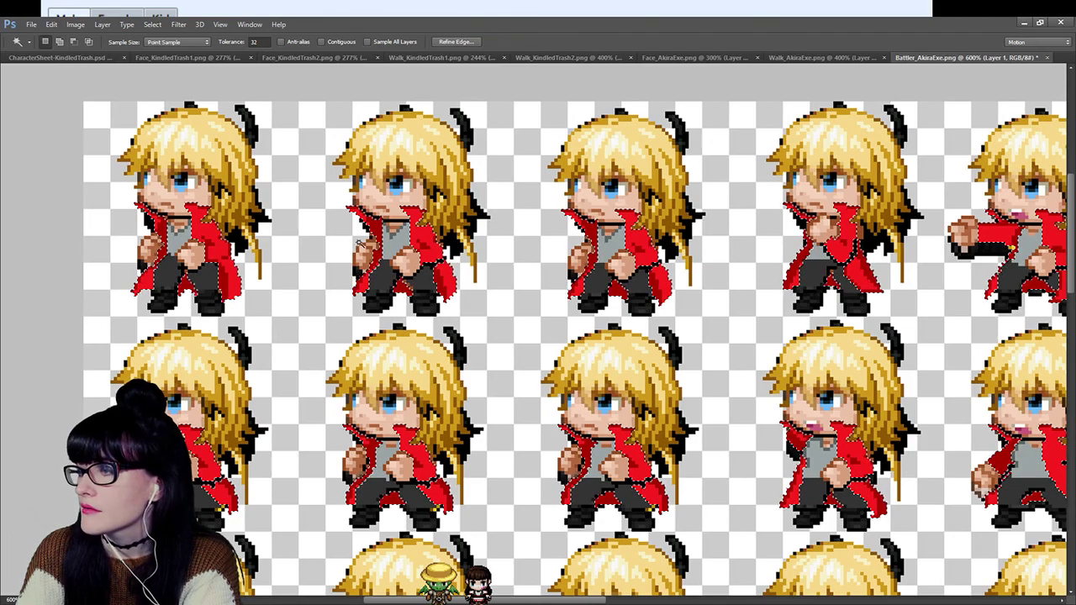
Remove everything except the red coats from the overlay layer and clear the selection.
scroll(360, 244, down, 5)
scroll(589, 393, up, 15)
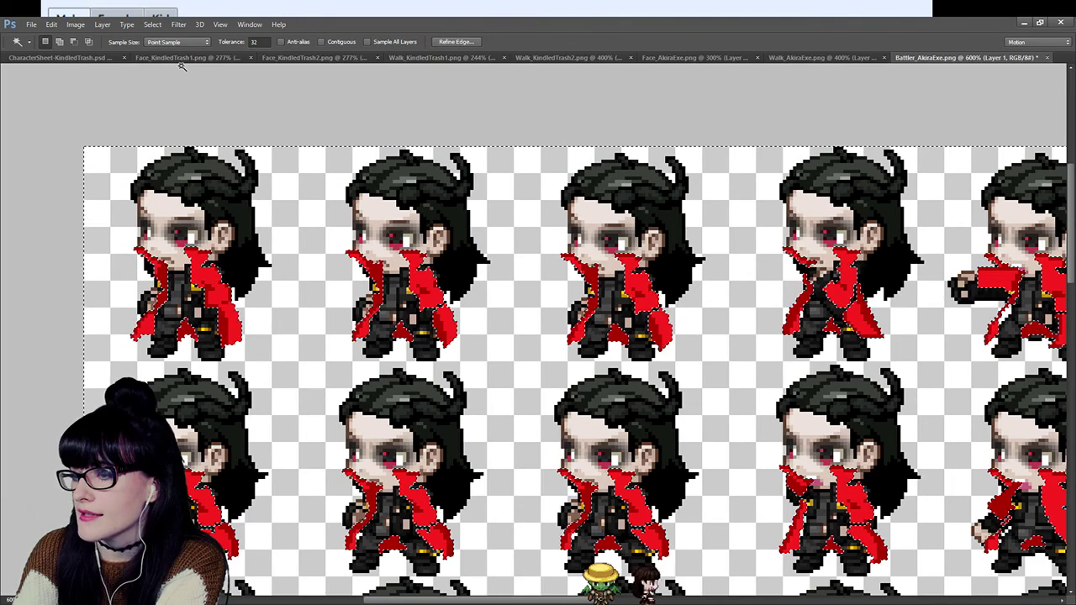
click(17, 92)
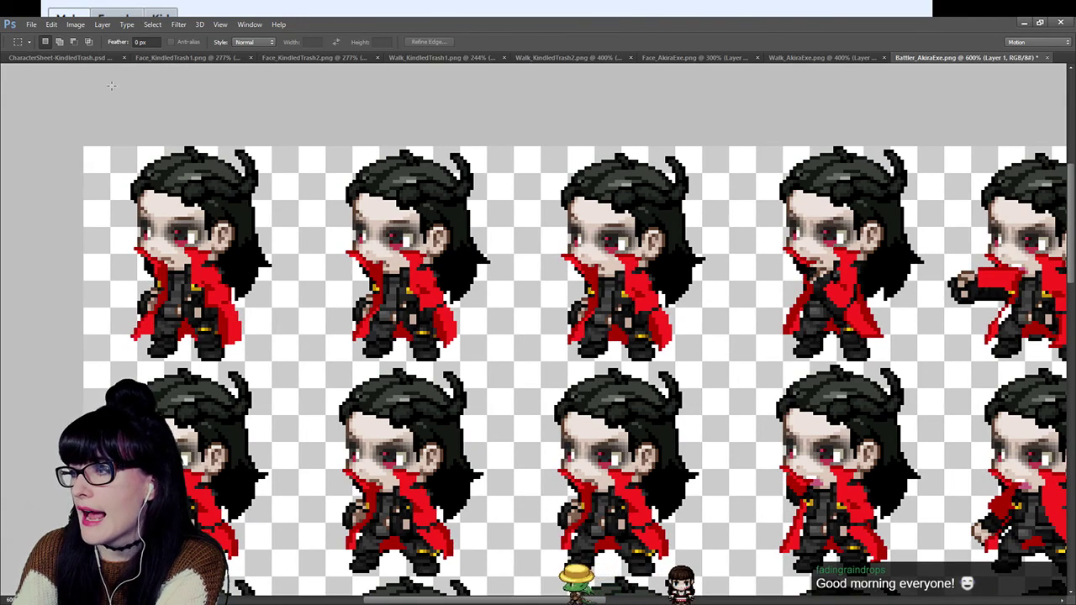
click(16, 84)
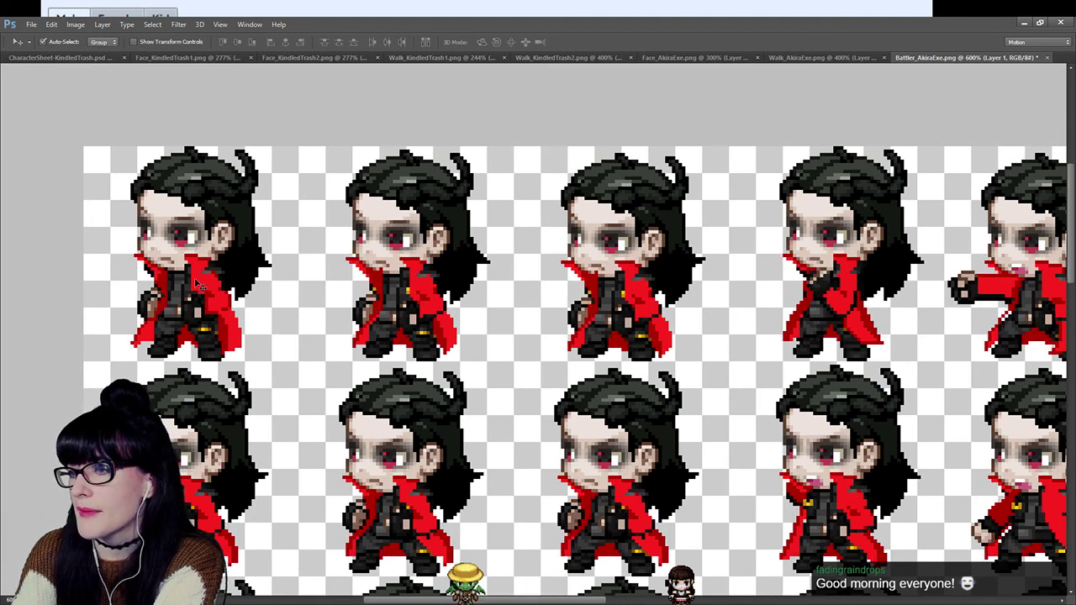
Examine how the isolated red coats fit the original sprites across the whole battler sheet.
key(ctrl+z)
key(ctrl+z)
key(ctrl+z)
key(ctrl+z)
scroll(588, 286, down, 5)
scroll(591, 291, down, 3)
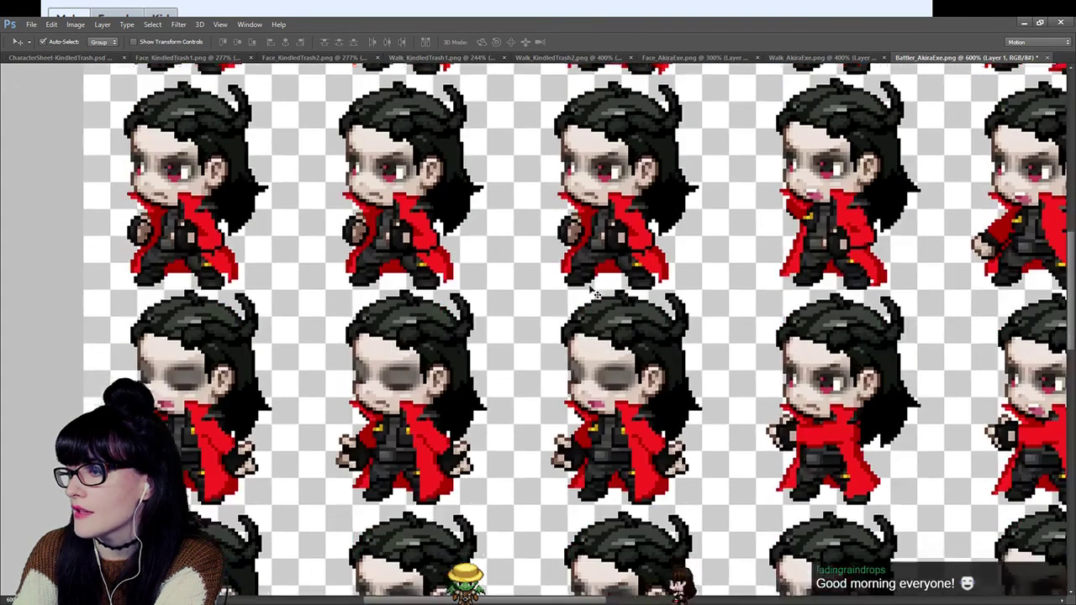
key(z)
drag(300, 312, 185, 312)
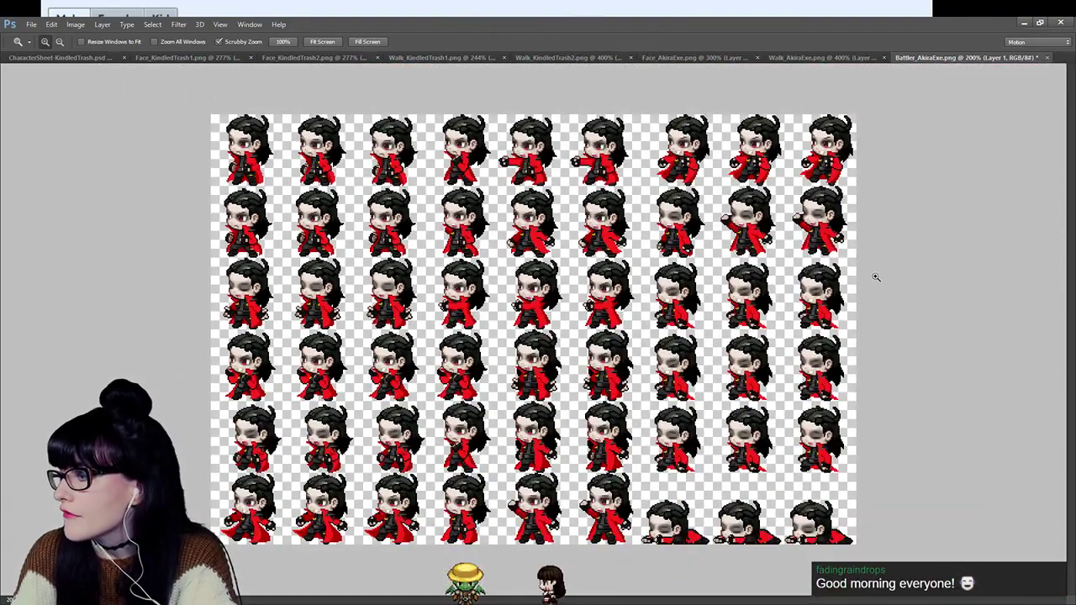
drag(284, 121, 285, 122)
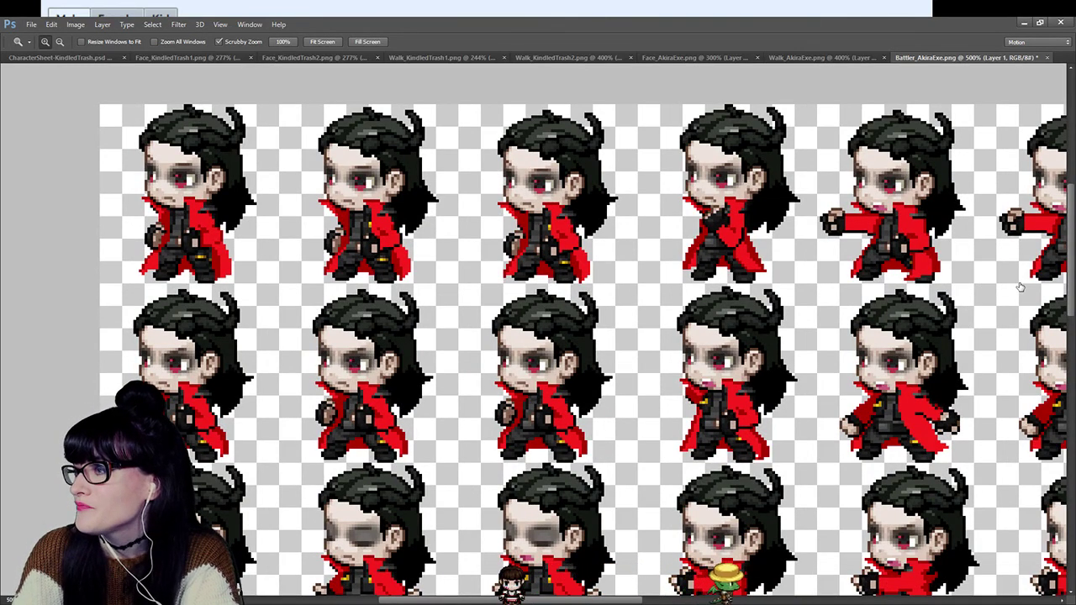
Desaturate the red coats to grey, comparing the grey and red versions over the battler sprites.
key(h)
key(ctrl+z)
key(ctrl+z)
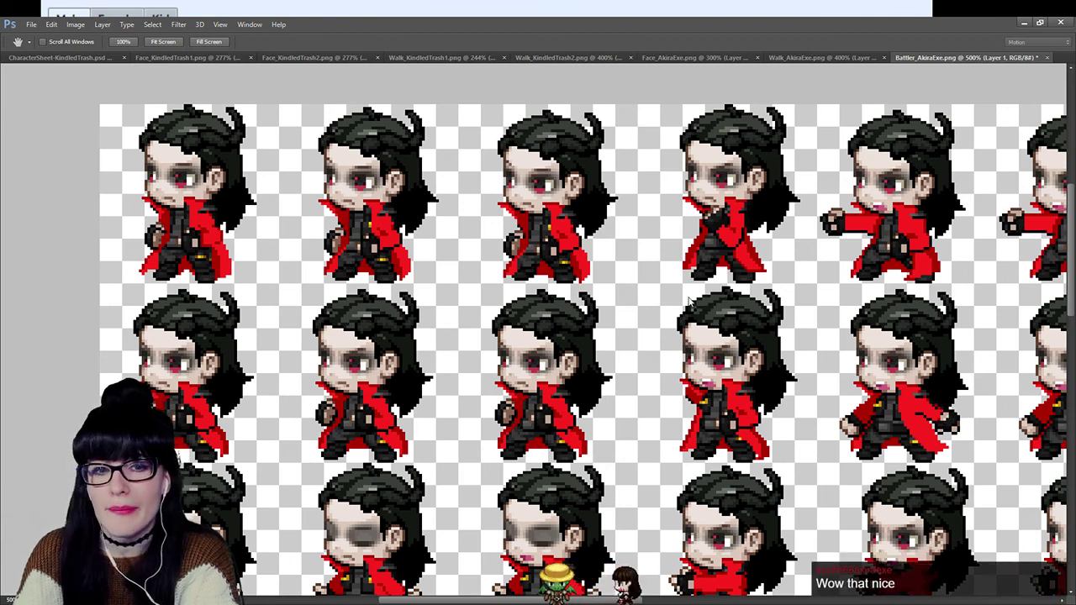
key(ctrl+z)
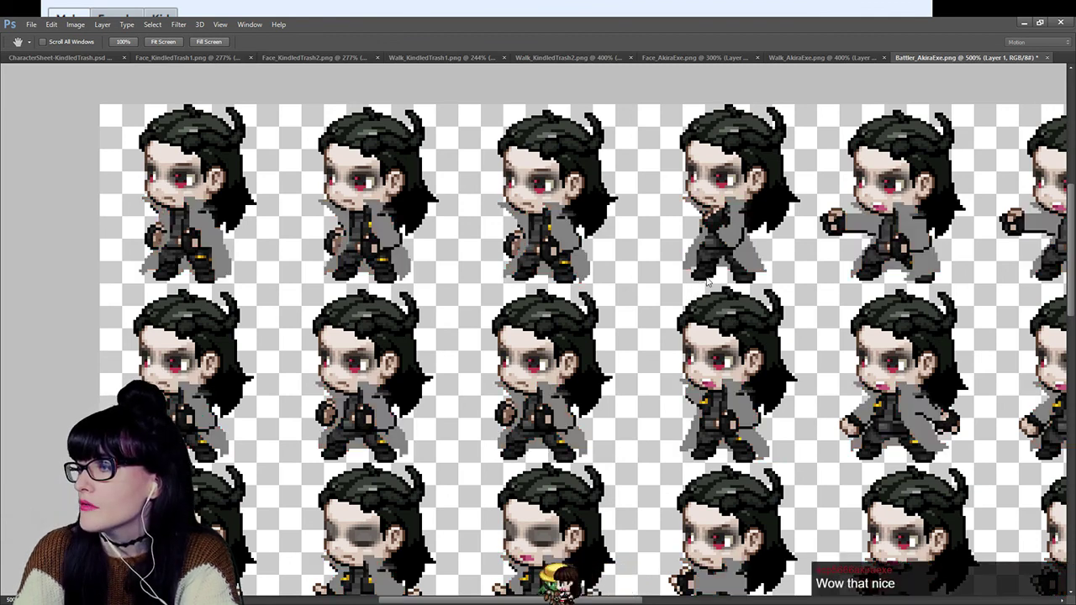
key(ctrl+z)
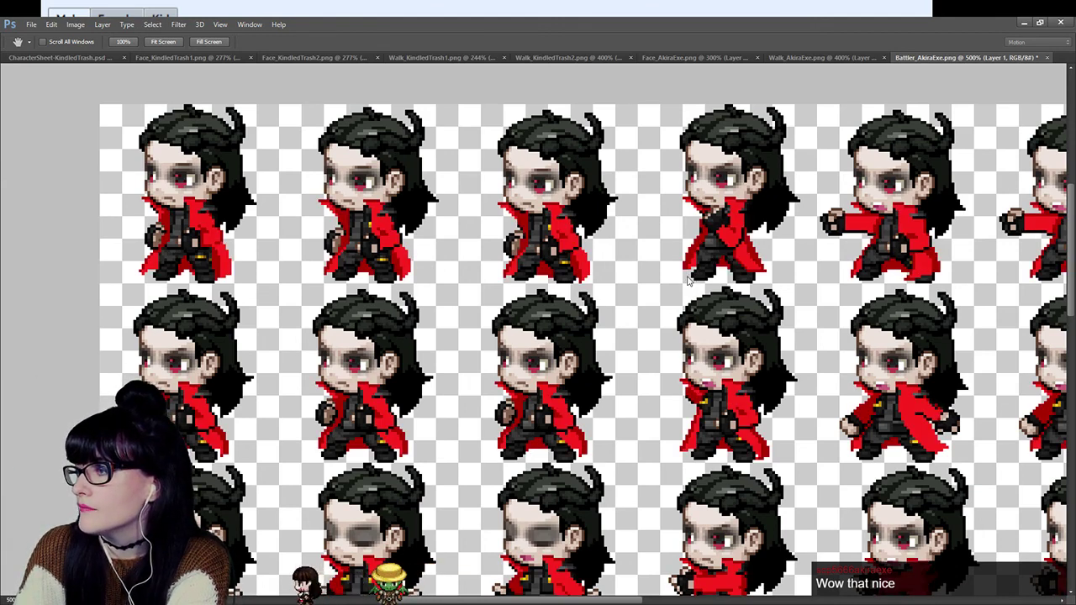
key(ctrl+z)
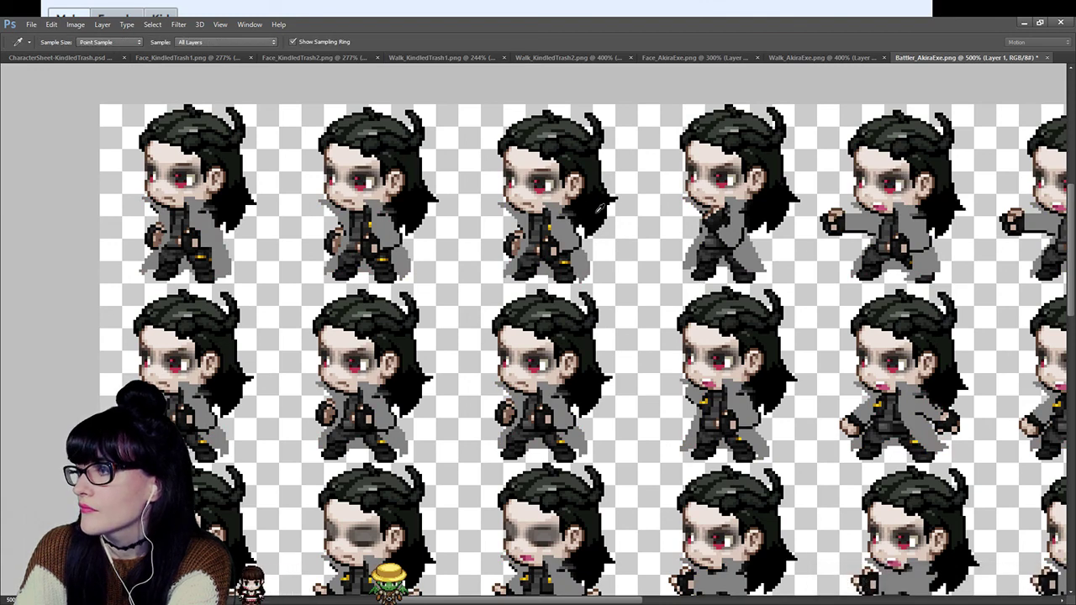
Darken the grey coats to near-black so they match the battler sprites' black outfit.
key(ctrl+alt+z)
key(space)
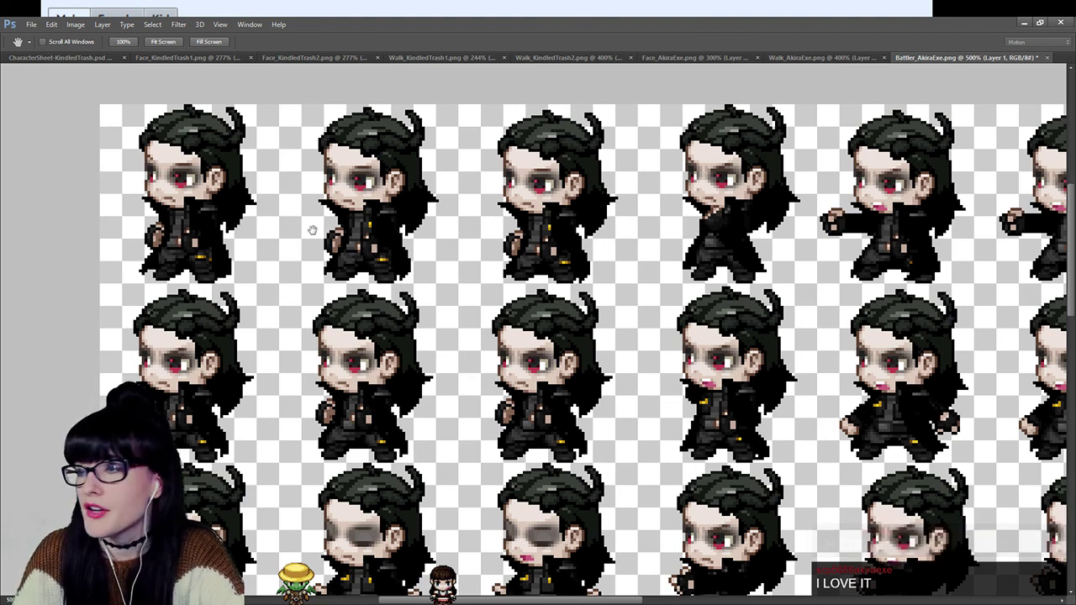
key(ctrl+z)
key(ctrl+z)
key(i)
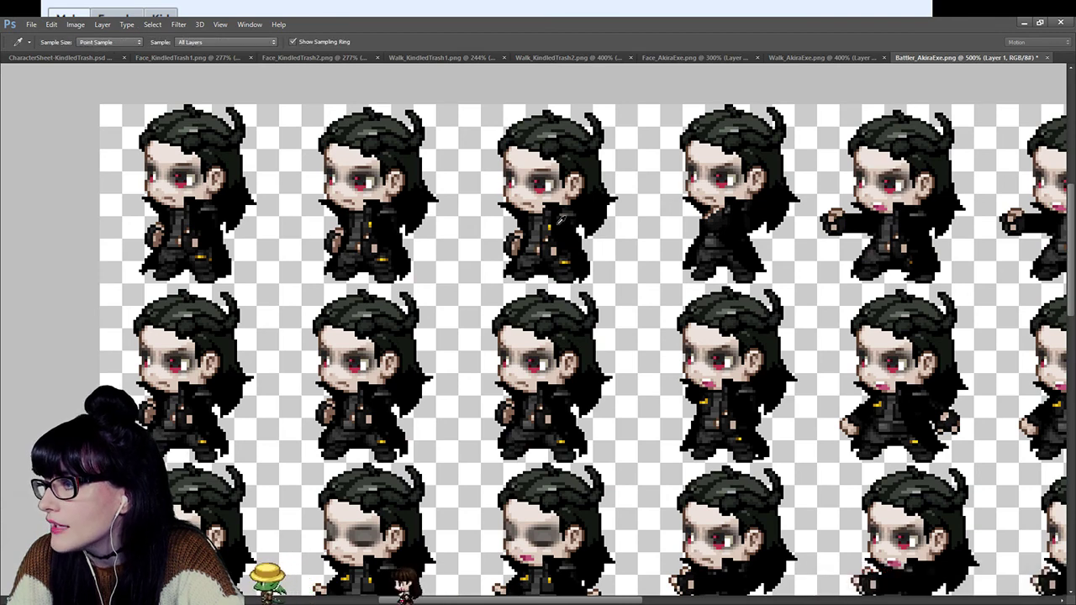
key(h)
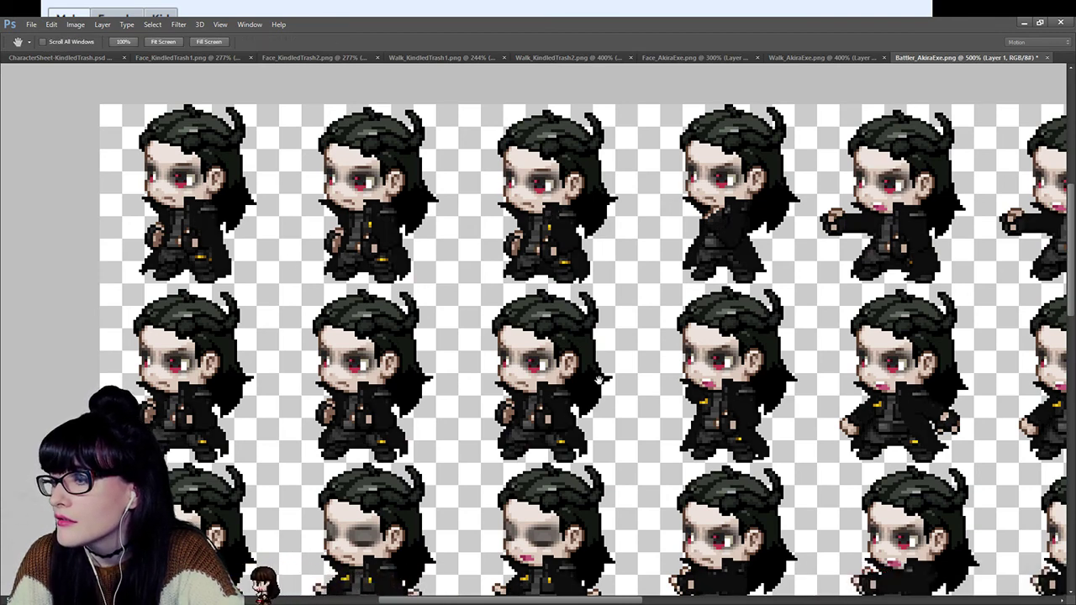
key(z)
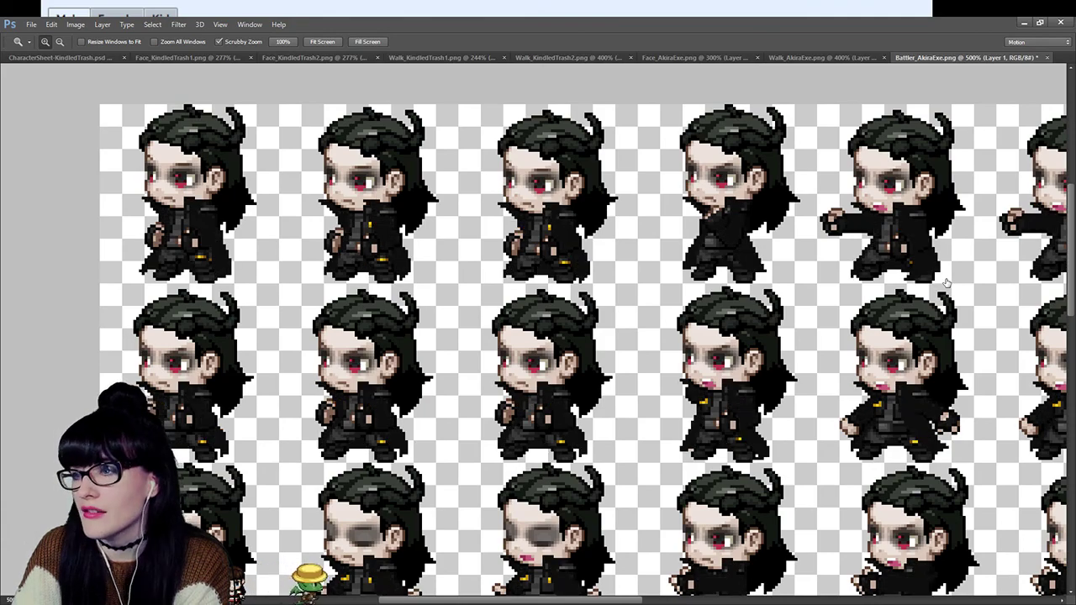
Inspect the darkened long coats on the battler sprites, both across the sheet and close up.
alt+click(468, 336)
alt+click(468, 336)
scroll(520, 370, down, 1)
scroll(945, 282, up, 2)
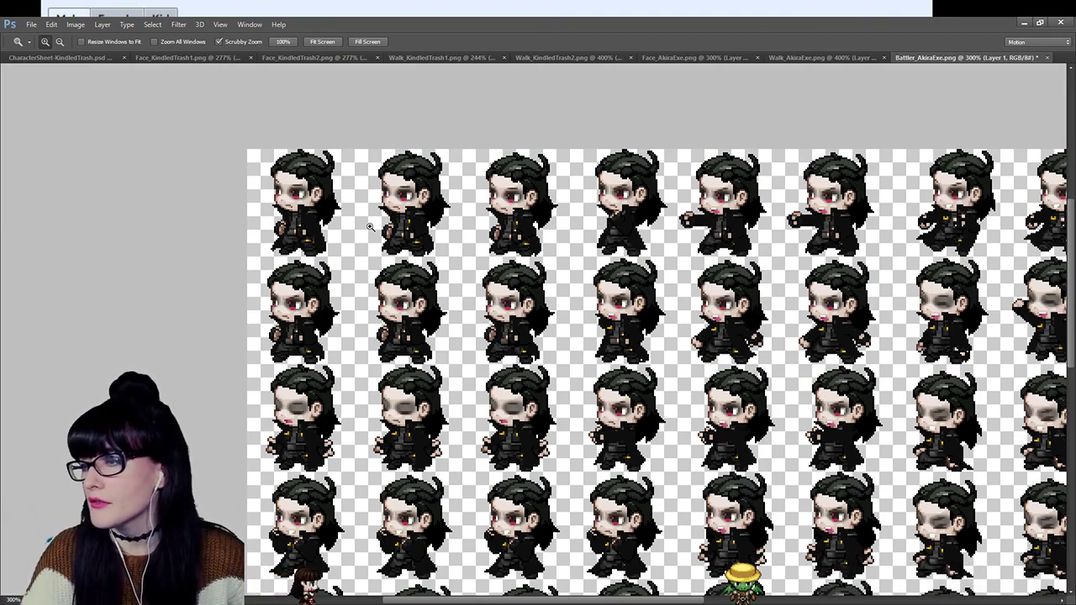
click(389, 209)
drag(389, 208, 725, 229)
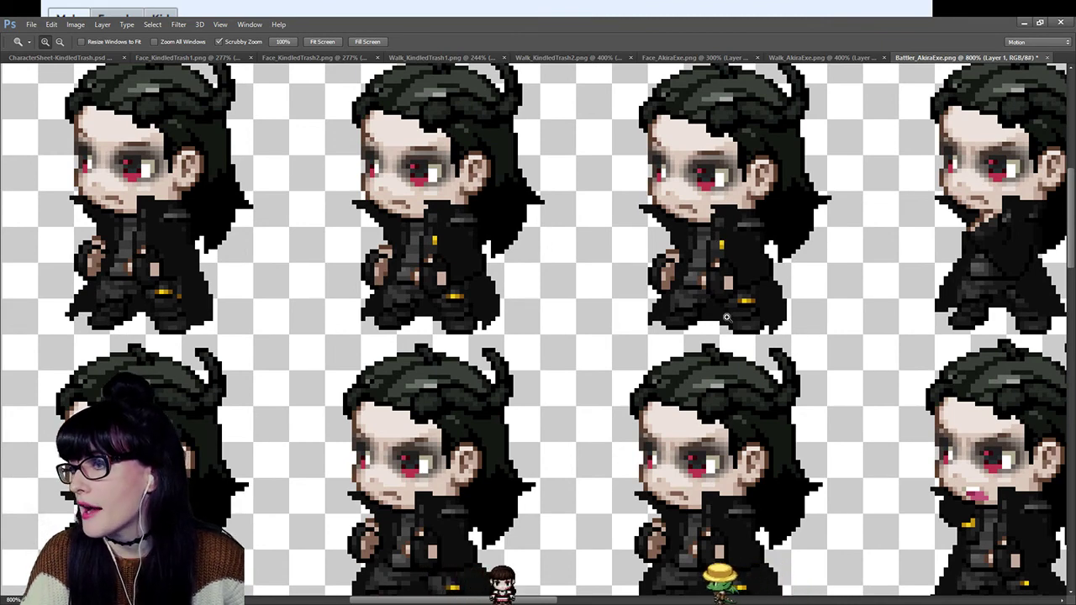
scroll(313, 356, down, 1)
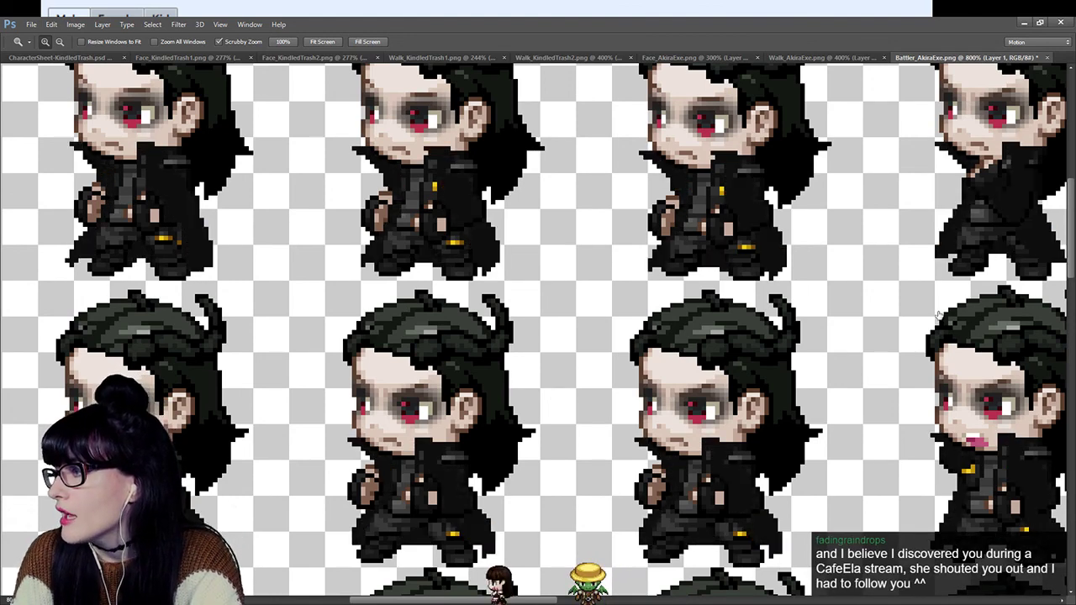
Compare the battler sprites with and without the long coats, and switch to Walk_AkiraExe.png.
key(ctrl+z)
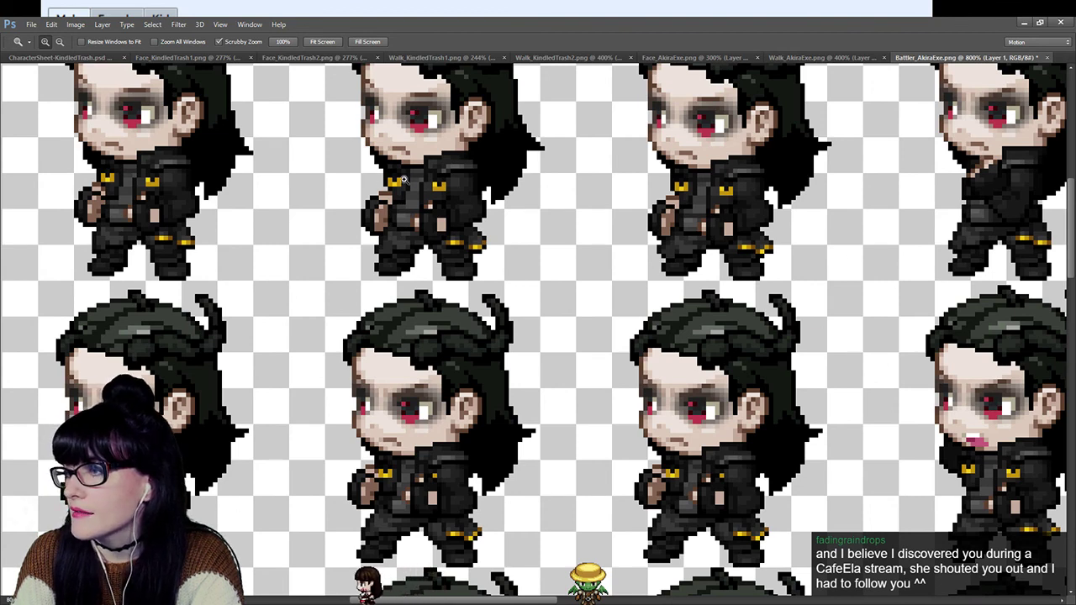
key(ctrl+z)
key(ctrl+z)
key(ctrl+z)
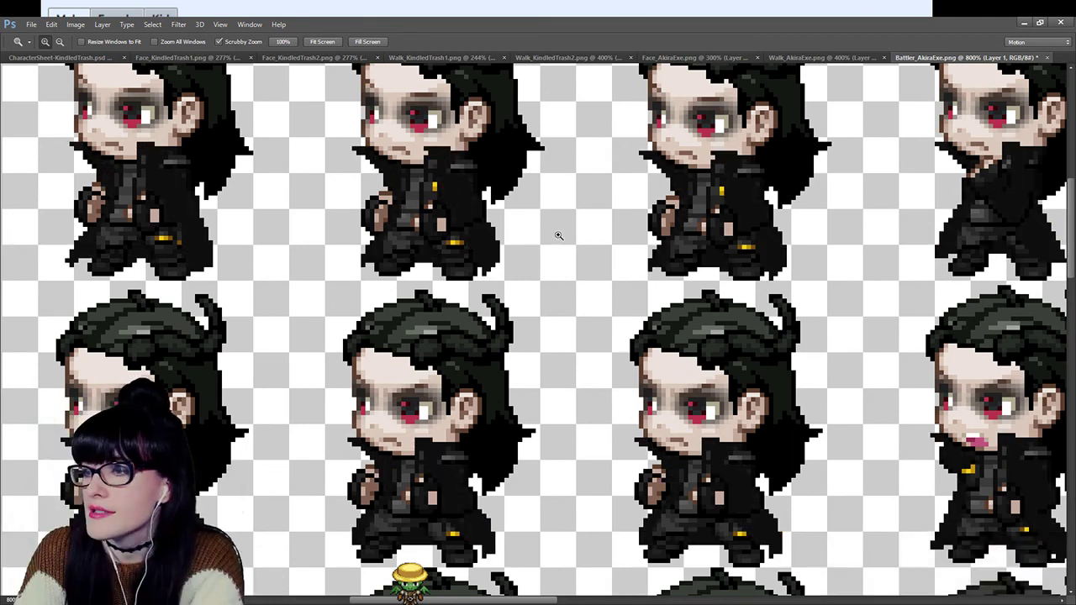
scroll(208, 347, down, 5)
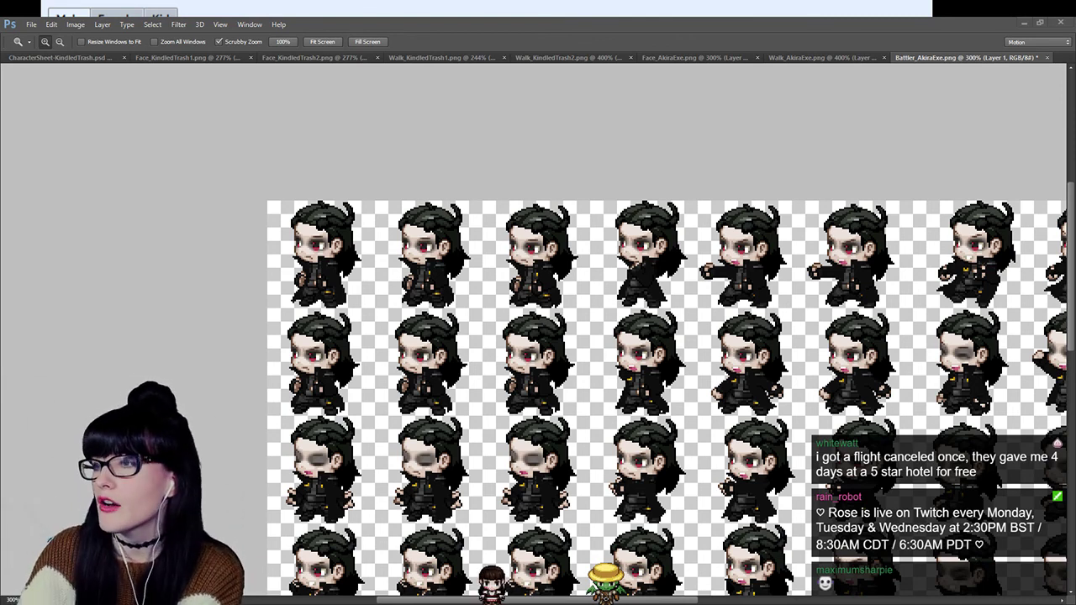
click(798, 58)
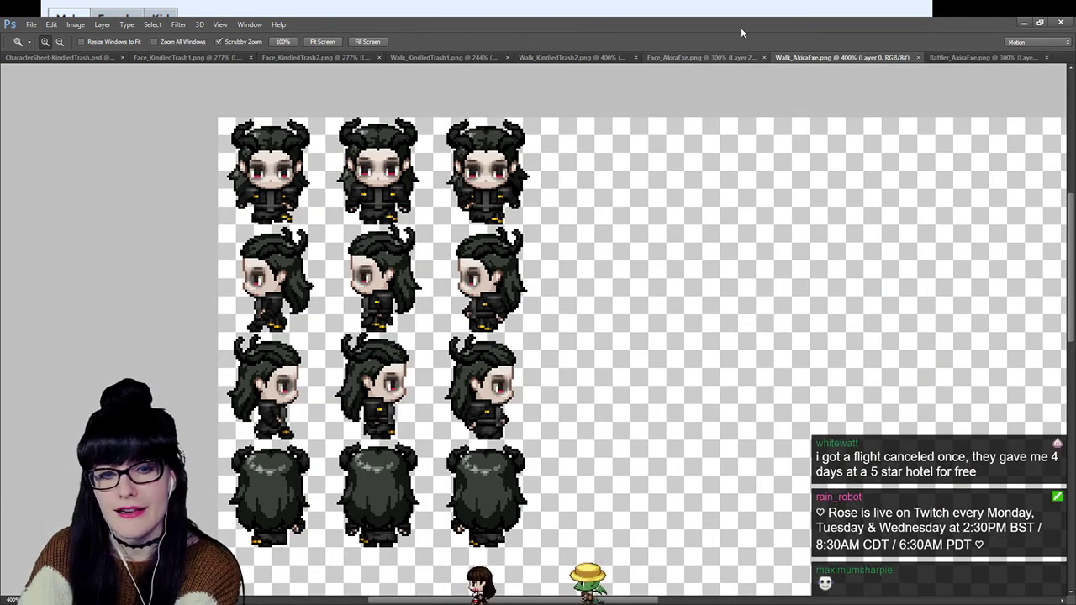
Compare the character's battler, walk and face sheets, ending on Battler_AkiraExe.png.
click(955, 58)
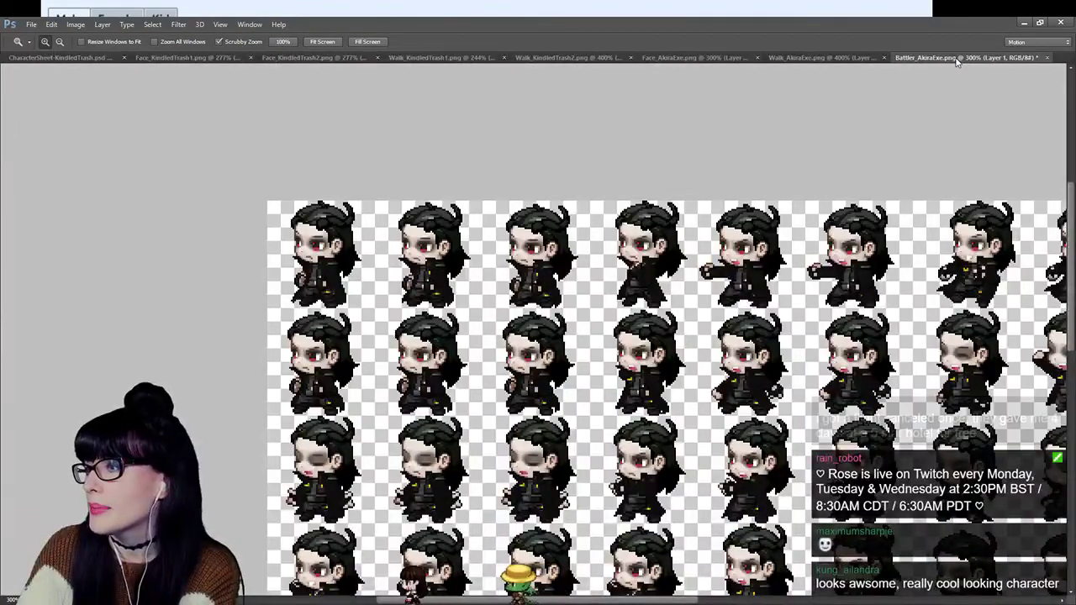
click(845, 59)
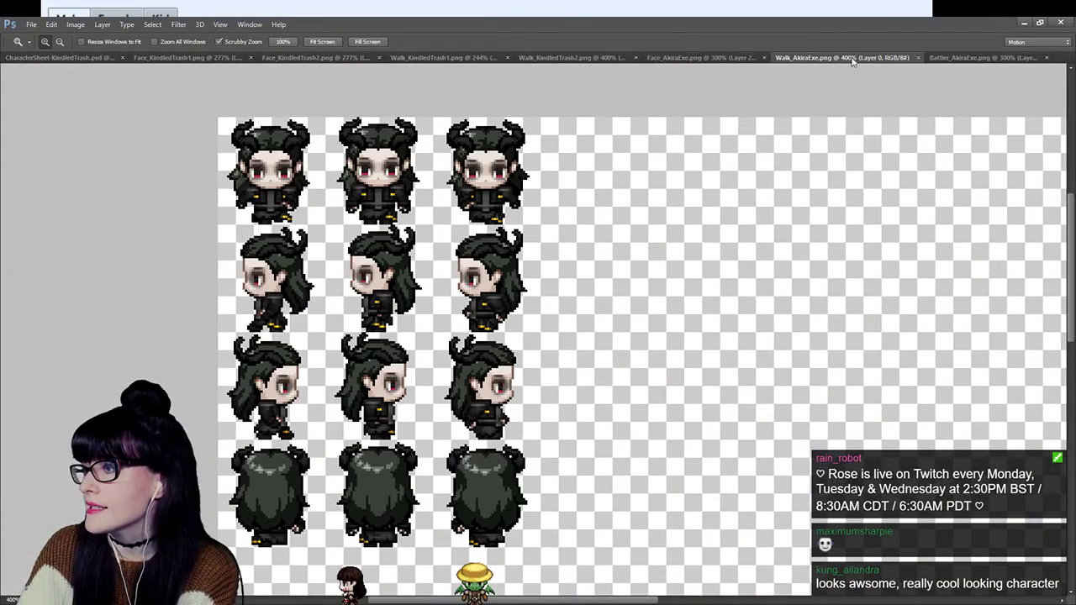
click(678, 58)
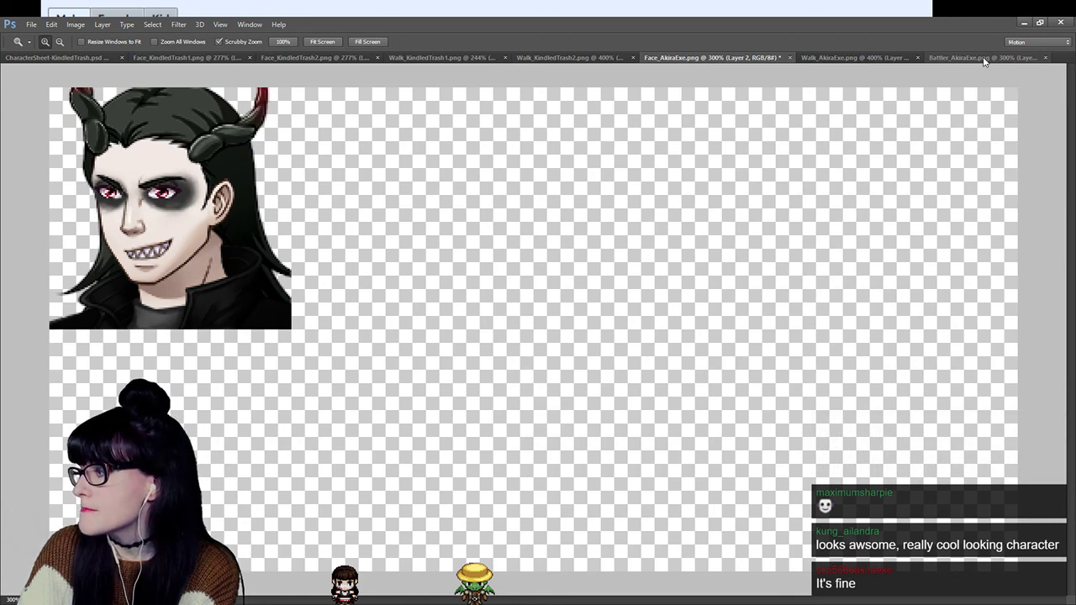
click(861, 58)
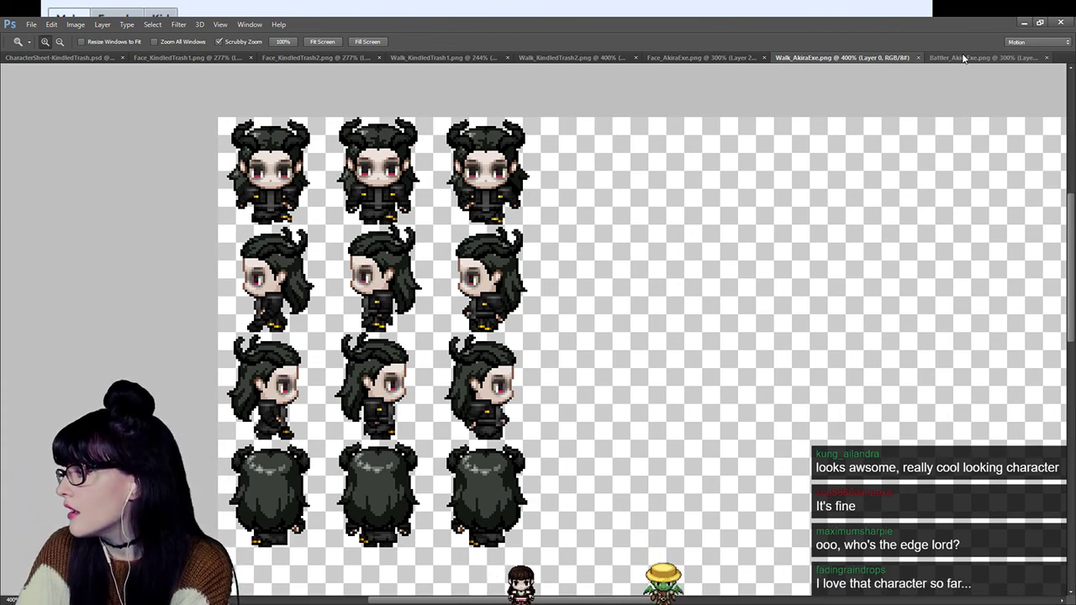
click(964, 58)
Inspect the battler sprites across the sheet, comparing them with and without the long black coats.
scroll(460, 250, down, 2)
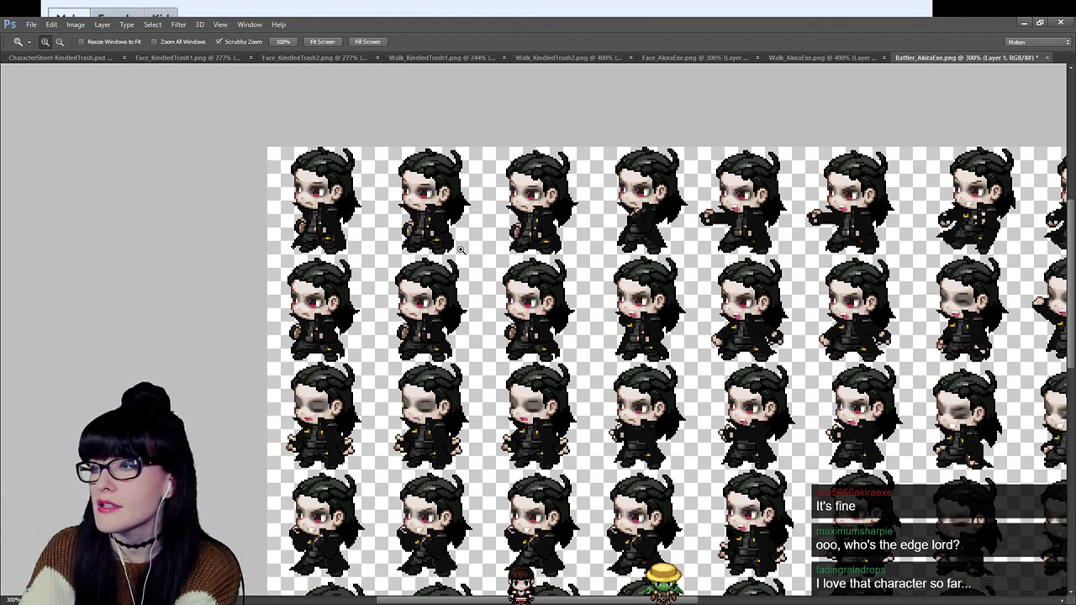
scroll(623, 99, down, 1)
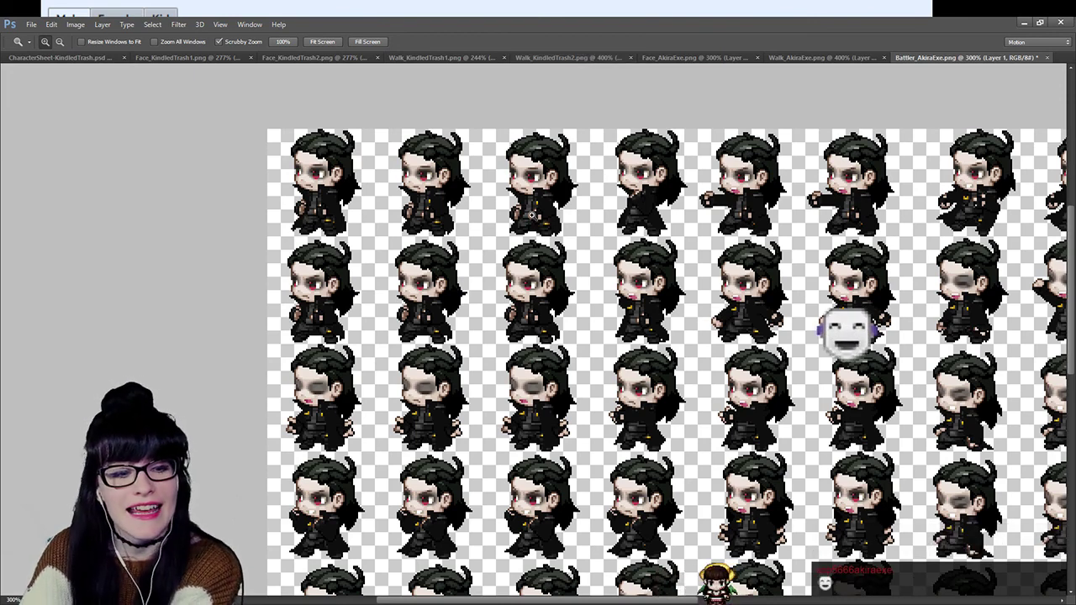
scroll(531, 215, down, 1)
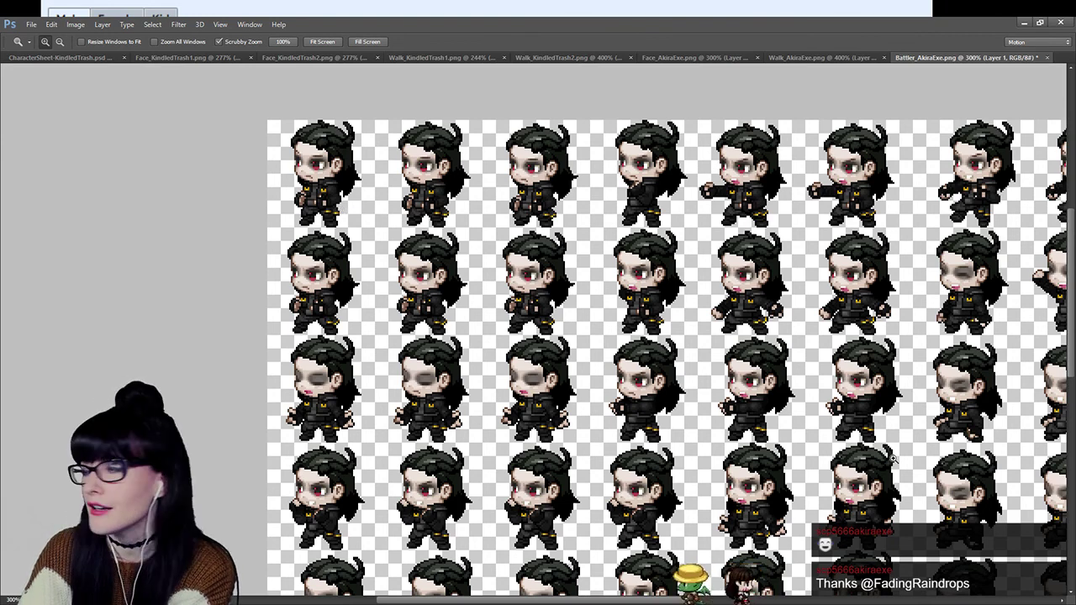
key(ctrl+z)
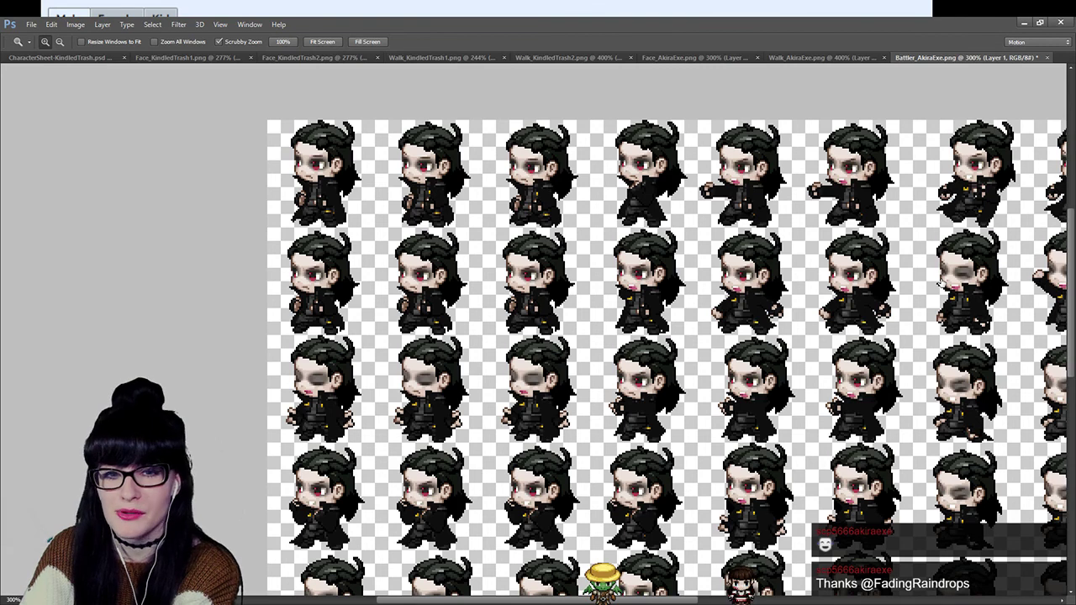
scroll(592, 373, up, 2)
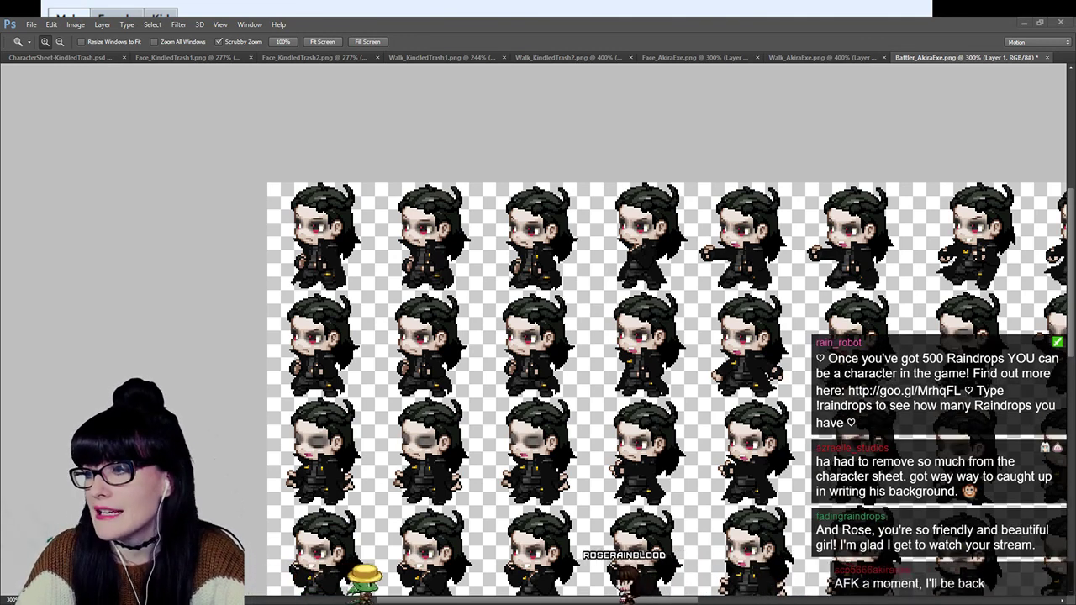
scroll(670, 371, down, 3)
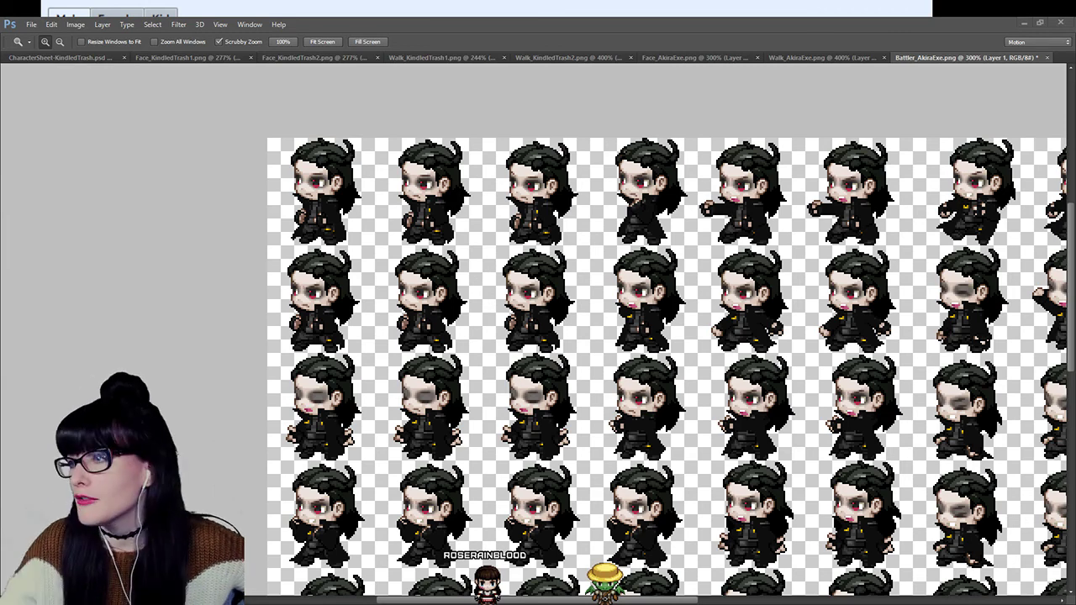
Examine the battler sprites' long coats close up against the outfit on the walk sprites, ending on Walk_AkiraExe.png.
key(ctrl+shift+Tab)
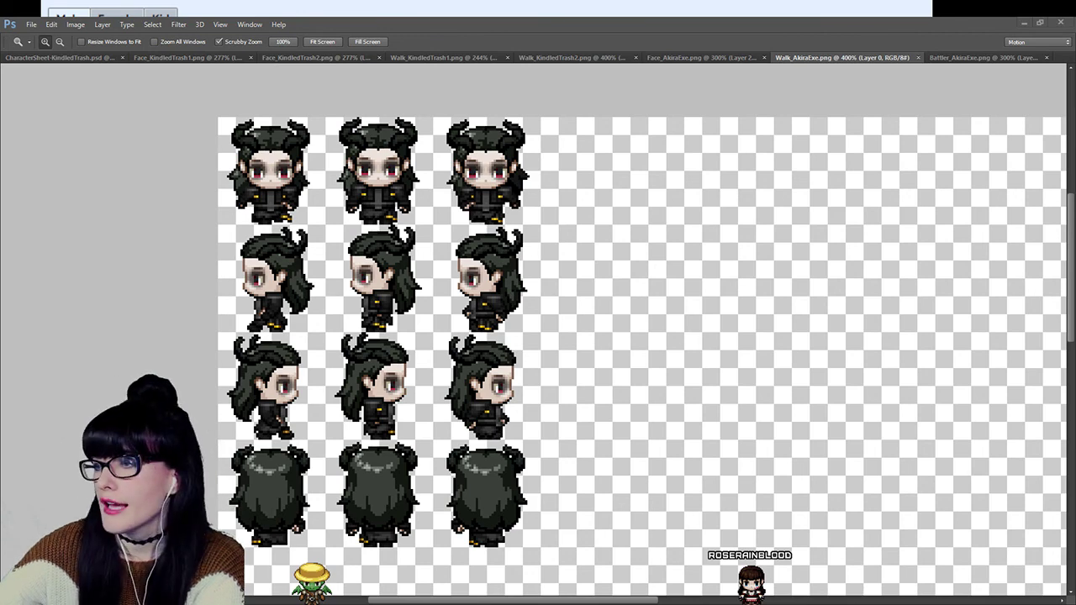
click(984, 57)
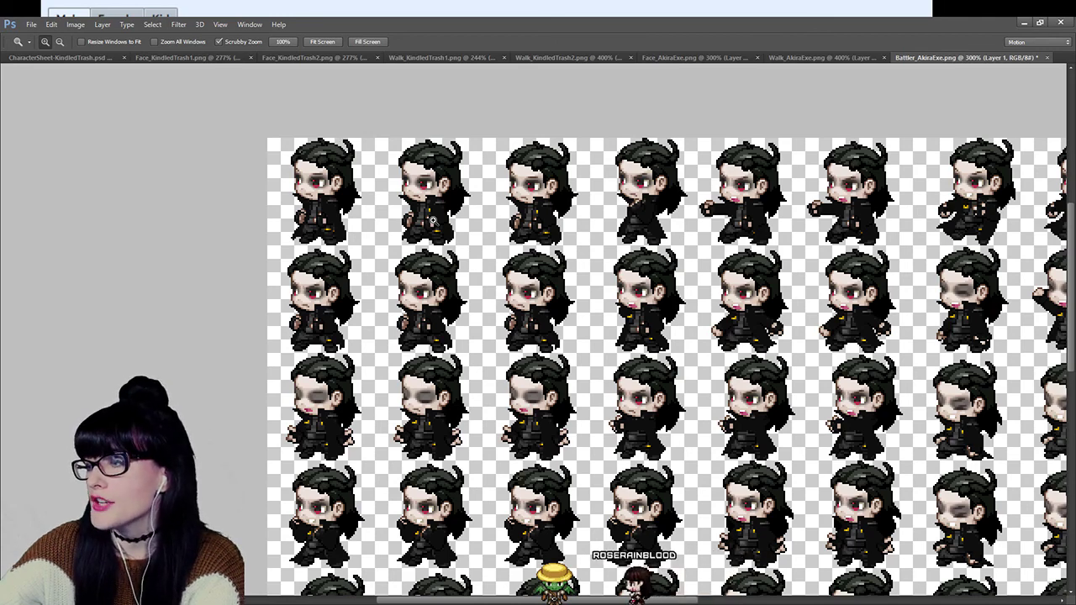
click(405, 163)
click(448, 252)
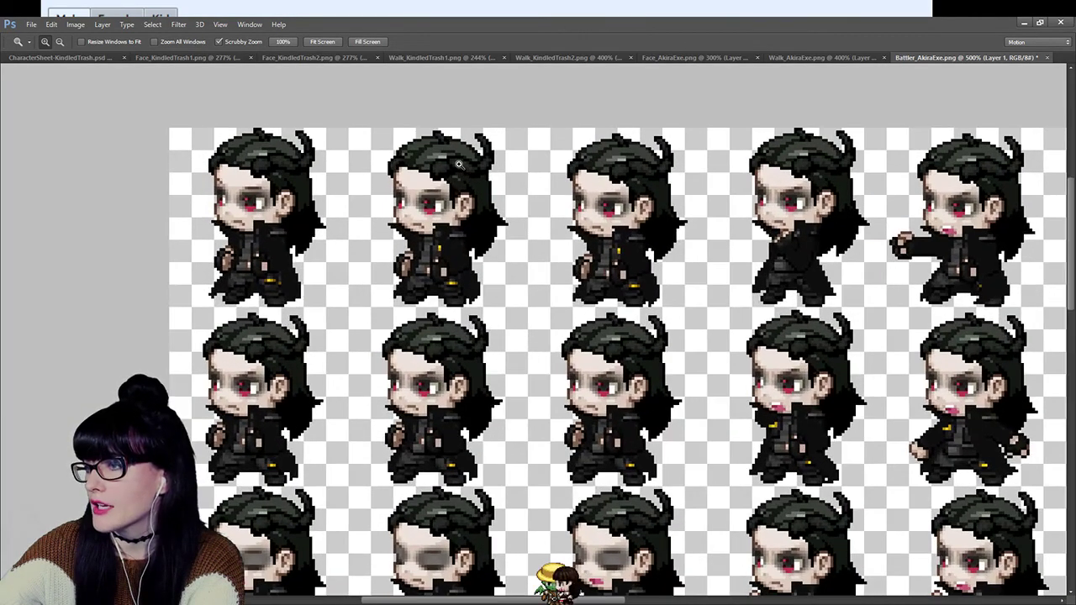
alt+click(501, 201)
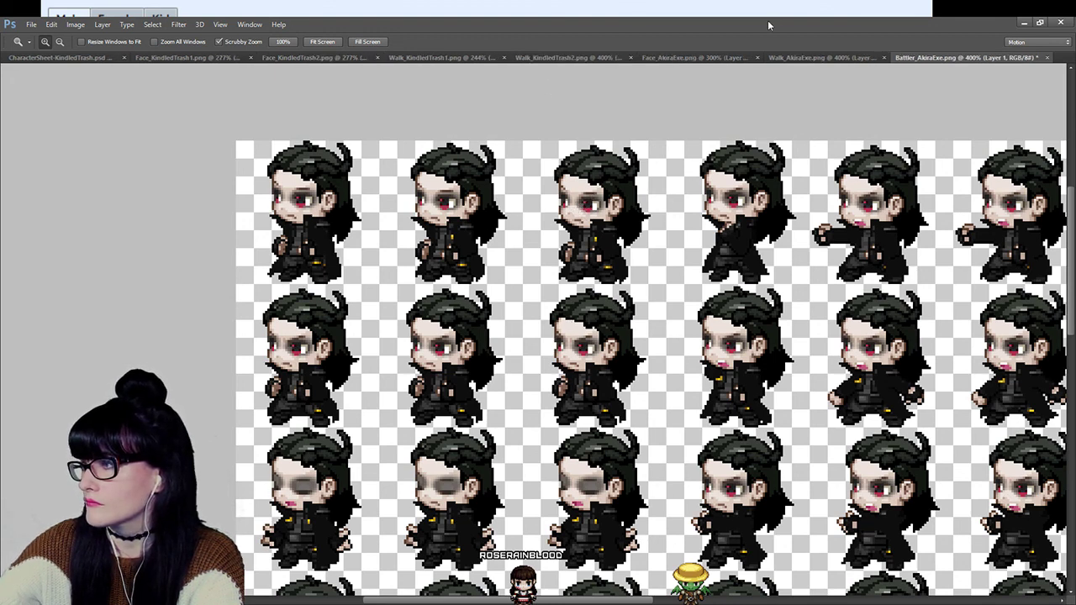
click(800, 59)
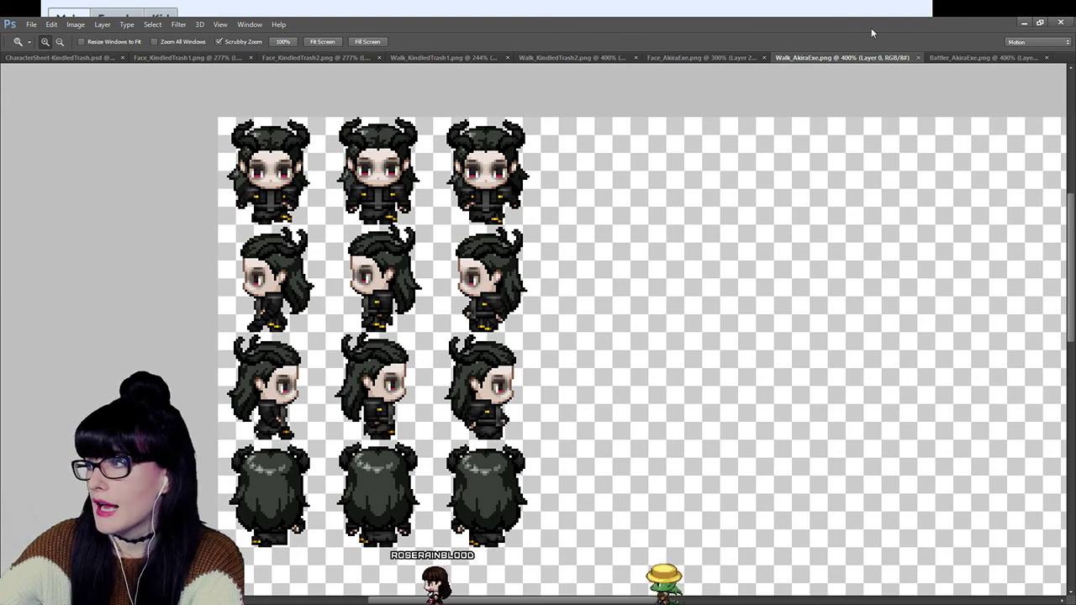
click(949, 59)
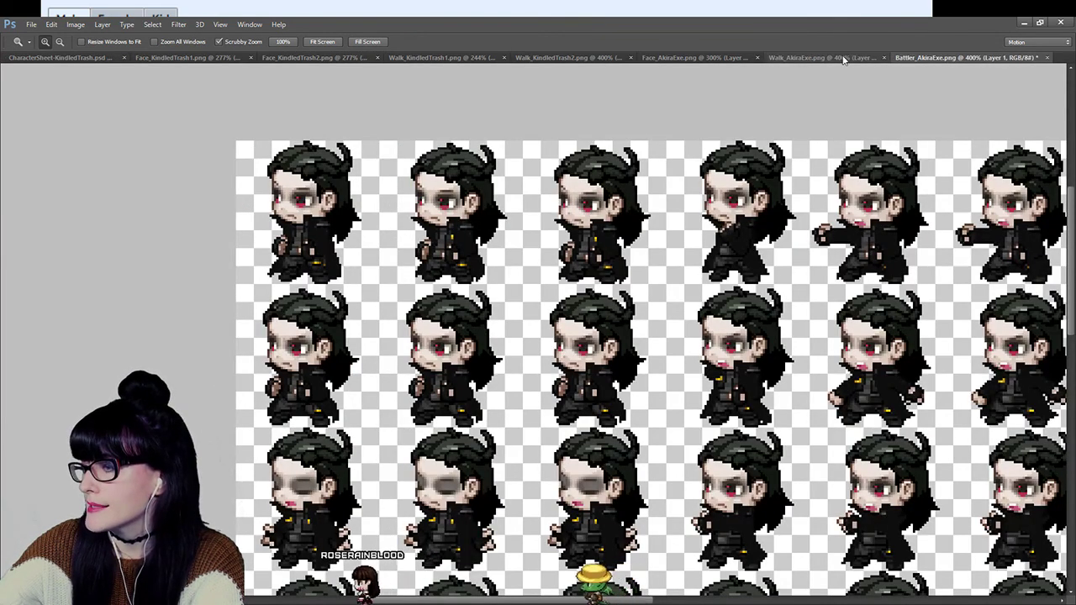
click(840, 58)
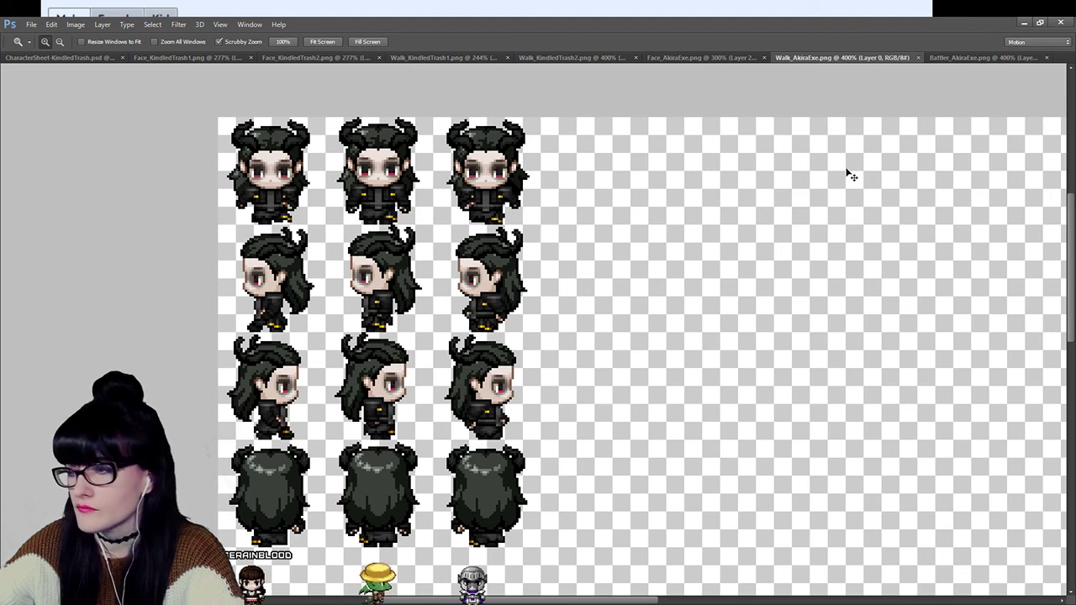
Paste the red-haired, long-coated character's walk sheet as a new layer over the walk sprites, checking how the two line up.
key(ctrl+v)
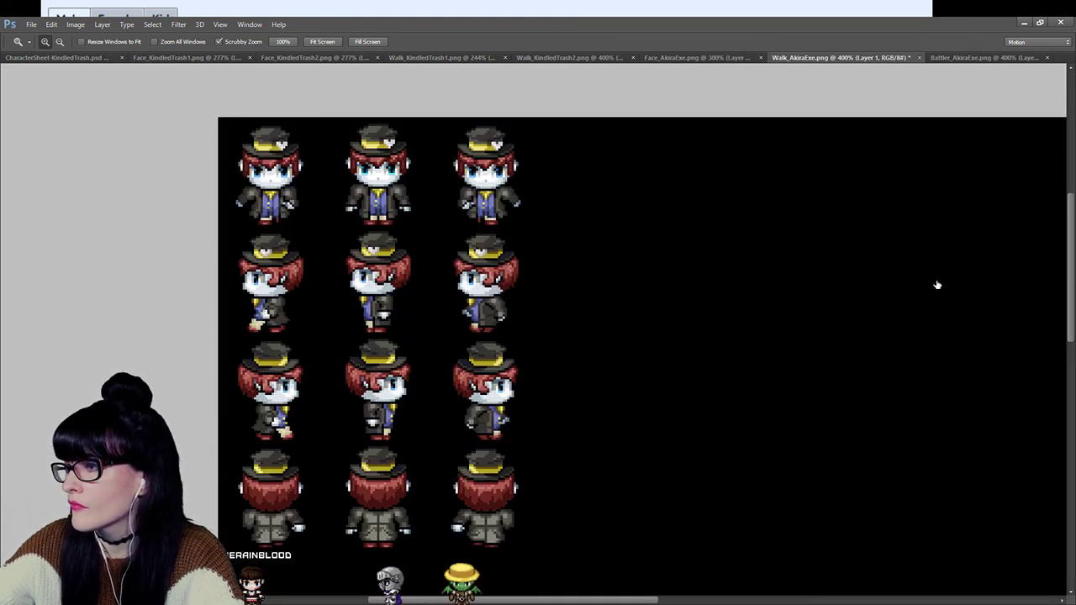
key(ctrl+z)
key(ctrl+z)
key(ctrl+z)
key(ctrl+z)
key(ctrl+z)
key(ctrl+z)
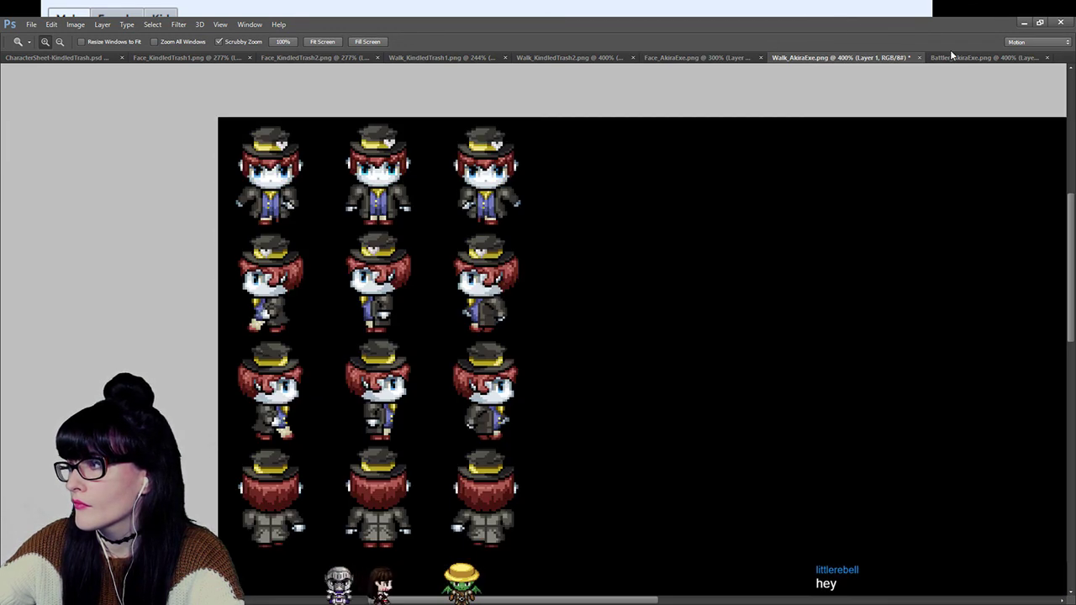
Compare the battler sprites' long coats with the walk sheet, both with the pasted coat reference shown and hidden.
click(951, 55)
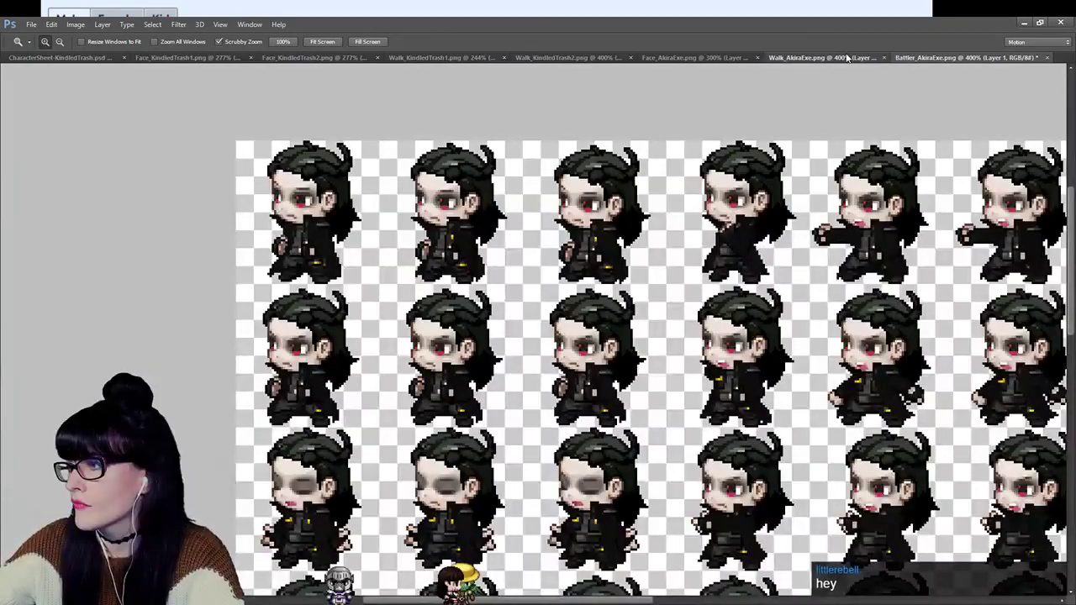
click(847, 57)
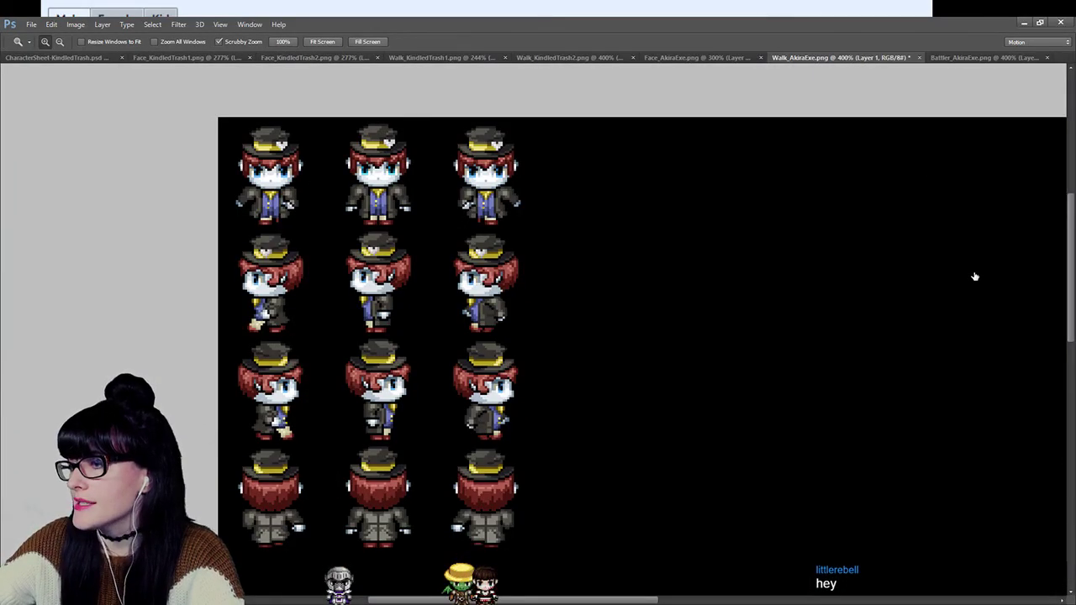
key(ctrl+z)
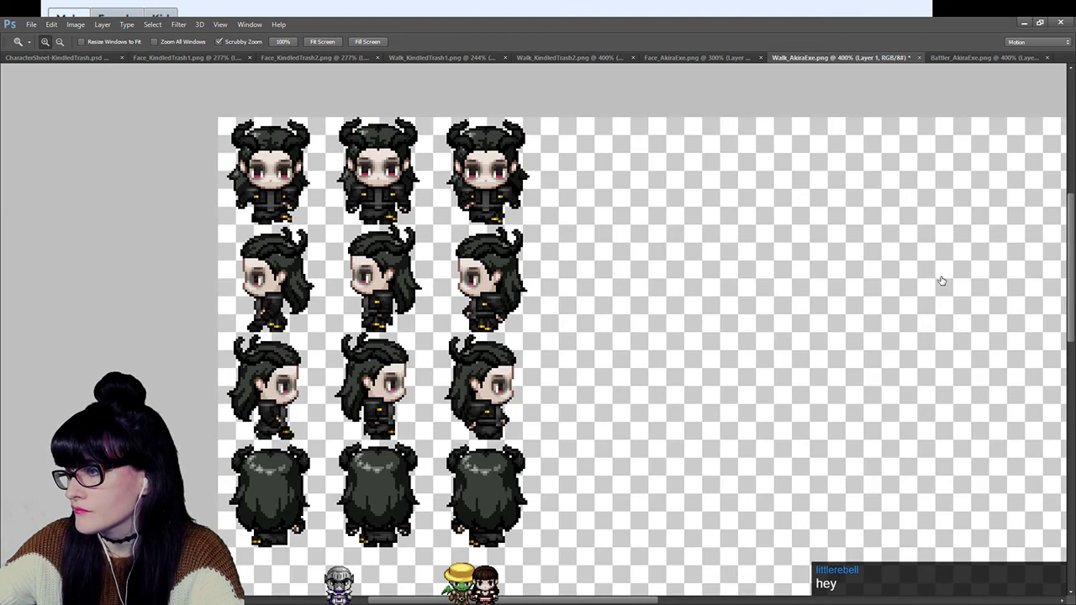
click(959, 55)
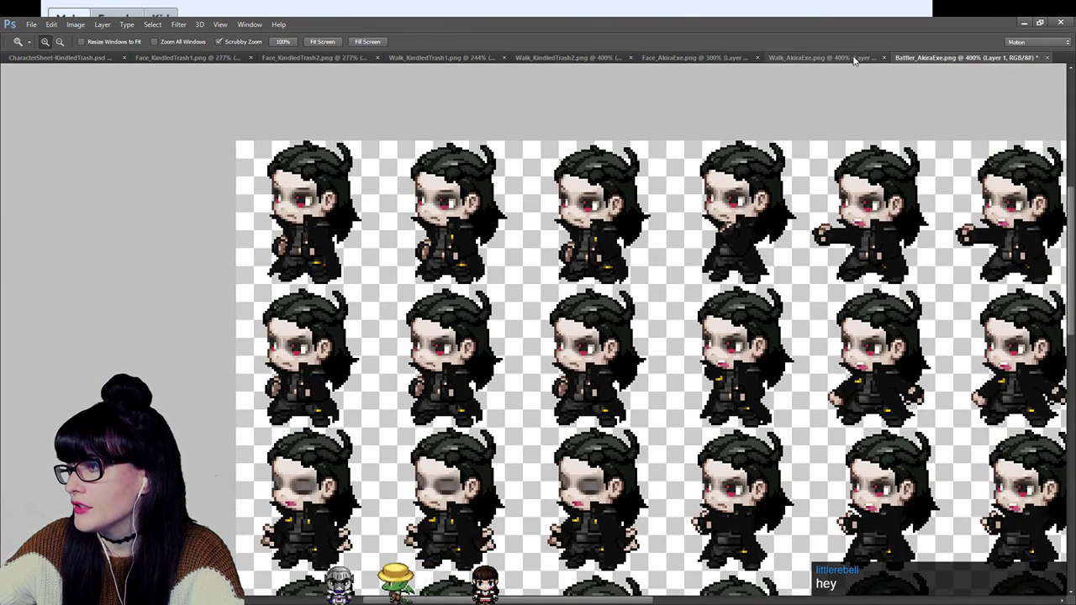
click(851, 58)
Flip the pasted long-coat sheet on and off over the walk sprites to compare the coat shapes frame by frame.
key(ctrl+z)
key(ctrl+z)
key(ctrl+z)
key(ctrl+z)
key(ctrl+z)
key(ctrl+z)
key(ctrl+z)
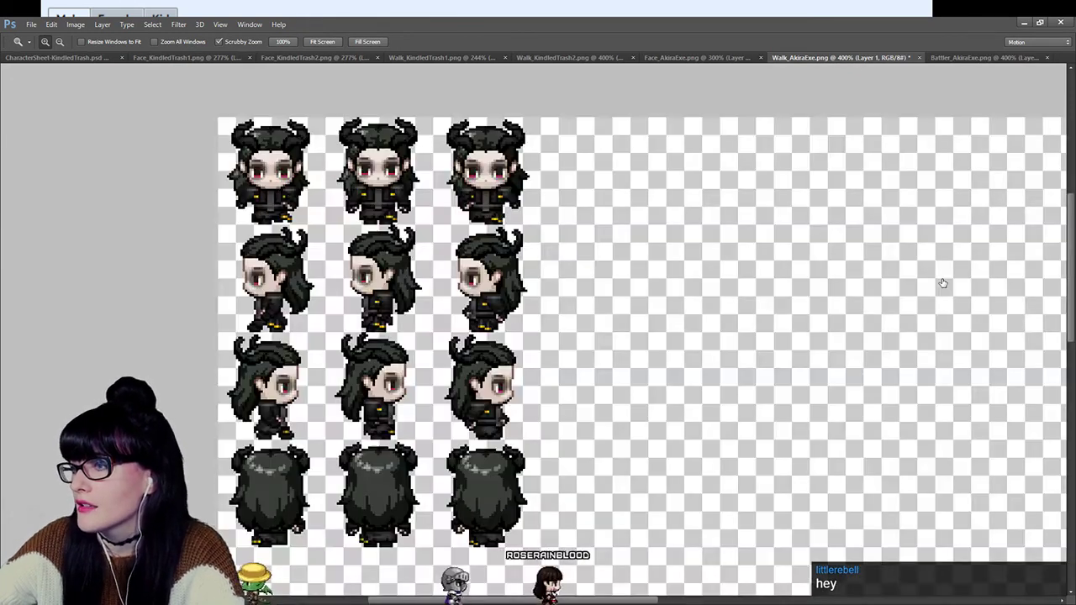
key(ctrl+z)
key(ctrl+z)
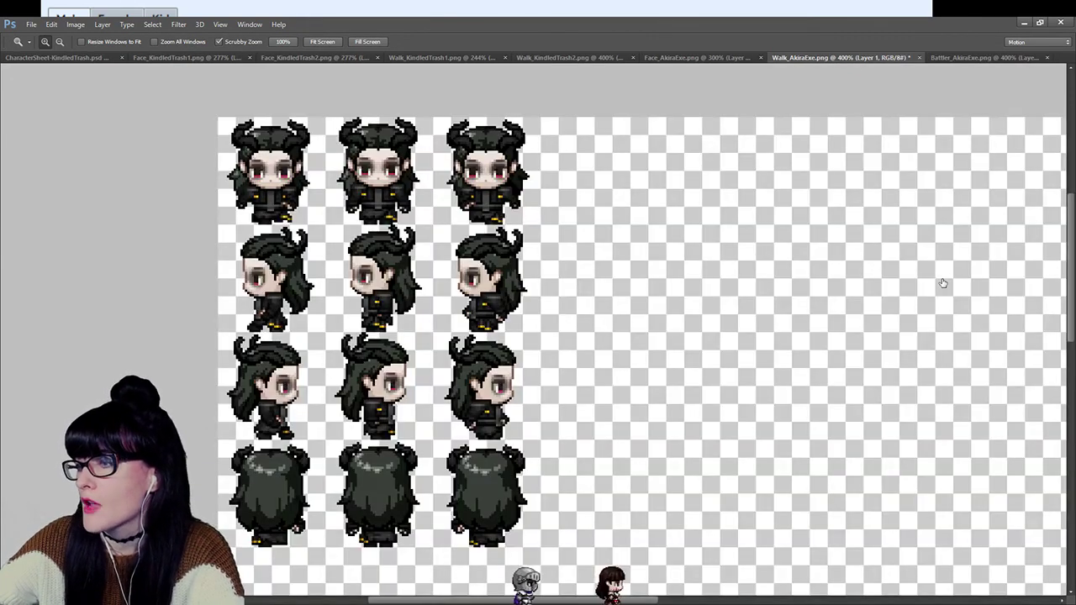
key(ctrl+z)
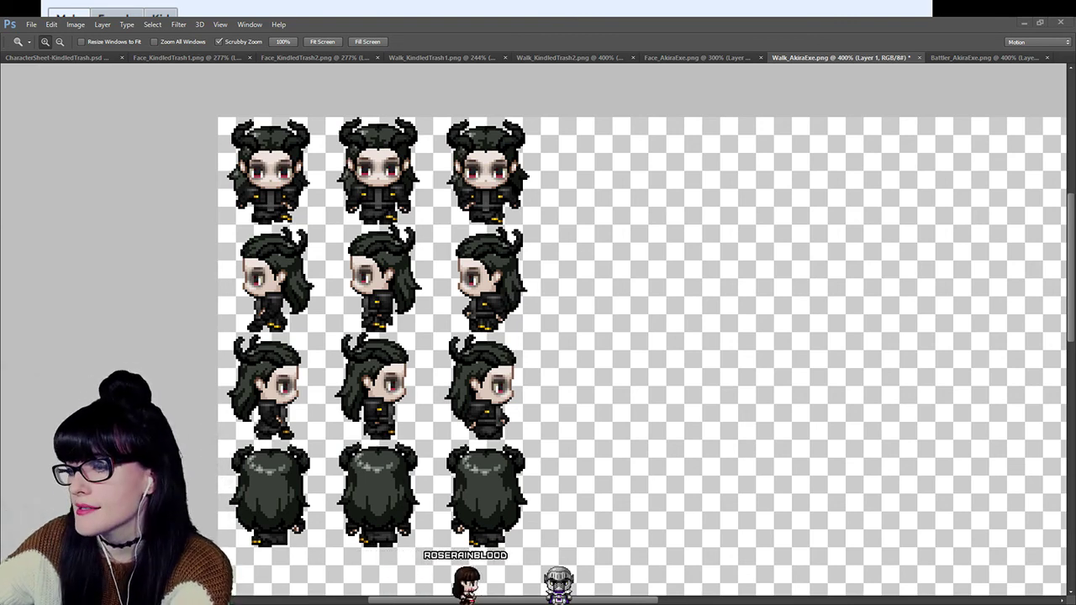
Look through the battler sheet and the KindledTrash walk and face sheets, then return to Walk_AkiraExe.png.
click(958, 58)
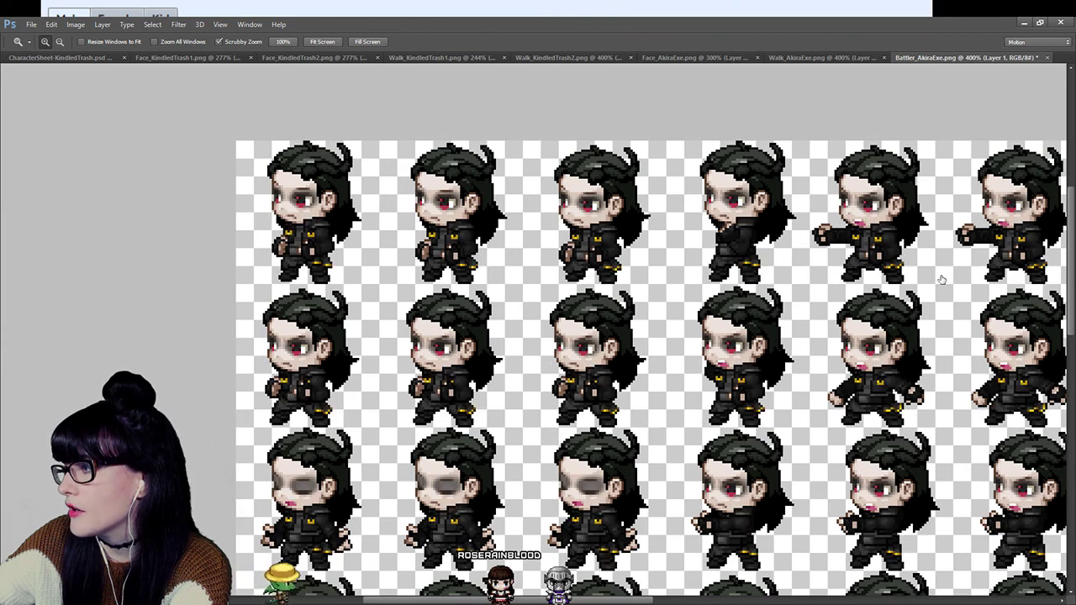
click(840, 58)
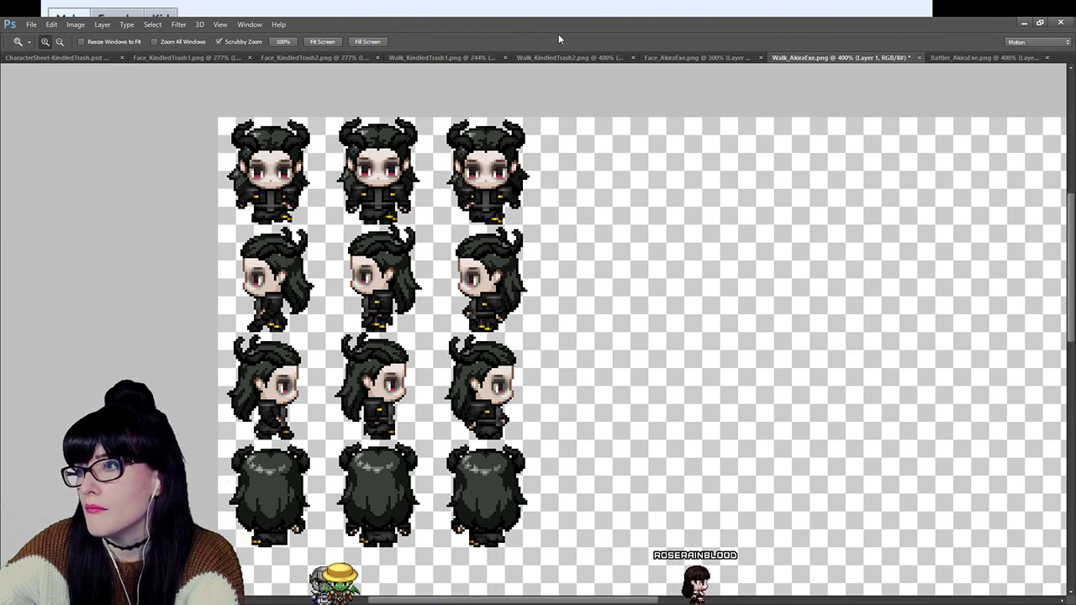
key(v)
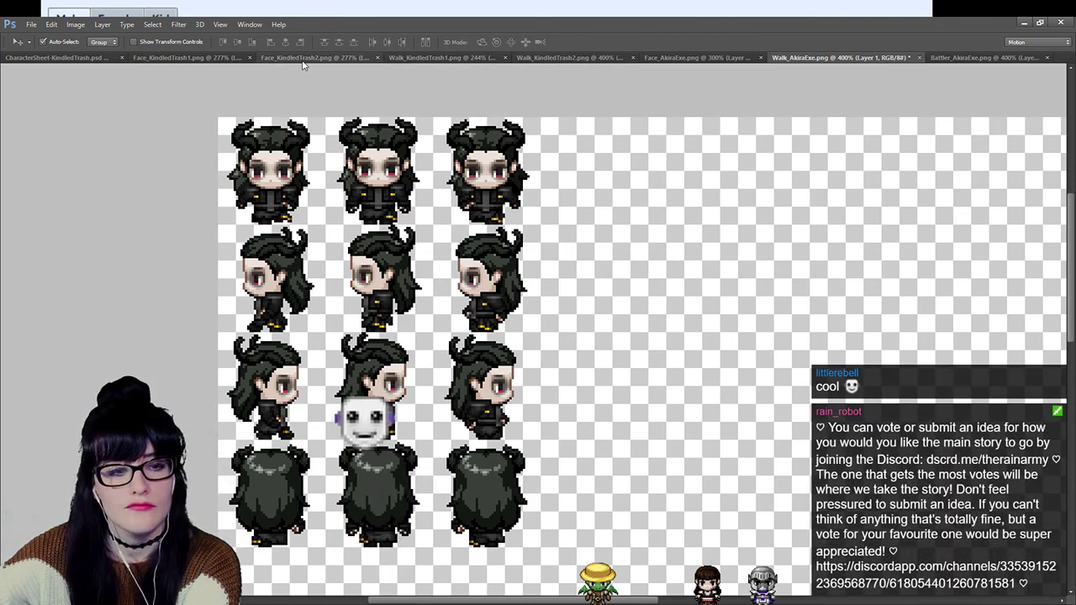
click(673, 57)
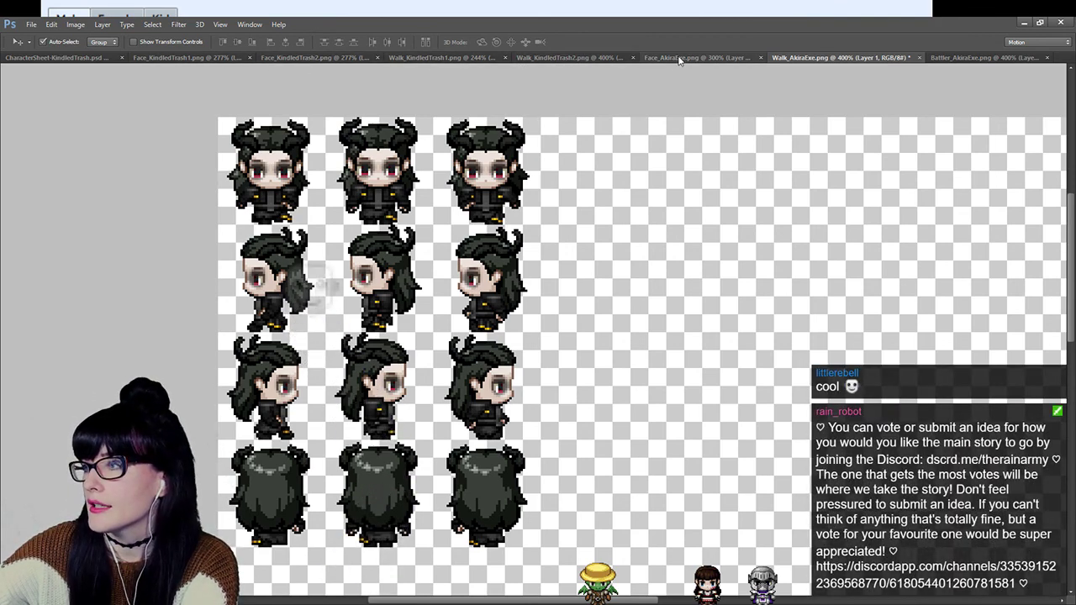
click(590, 57)
click(420, 57)
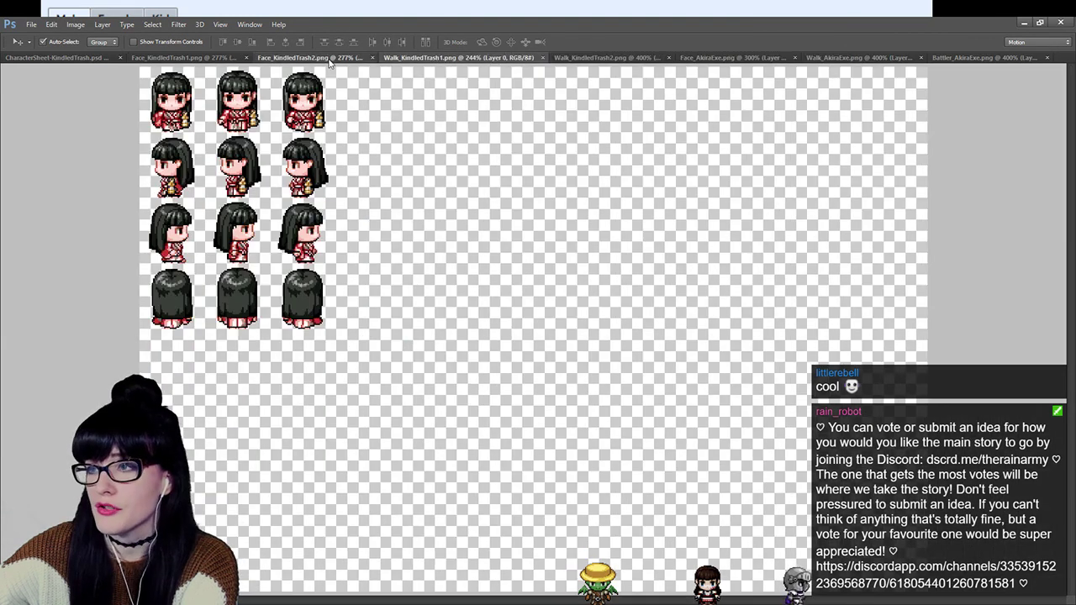
click(329, 59)
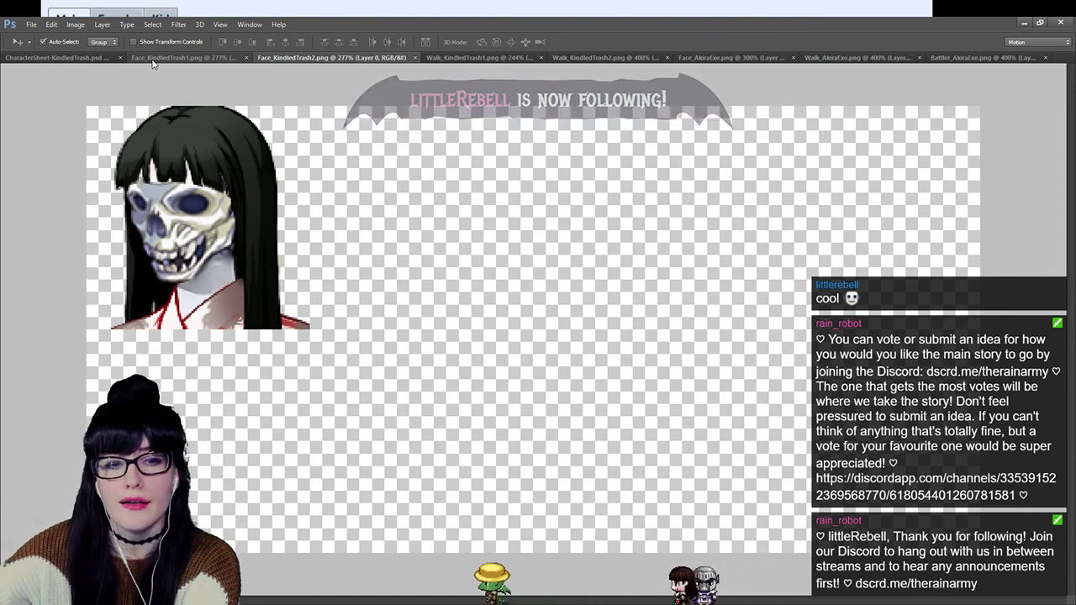
click(164, 58)
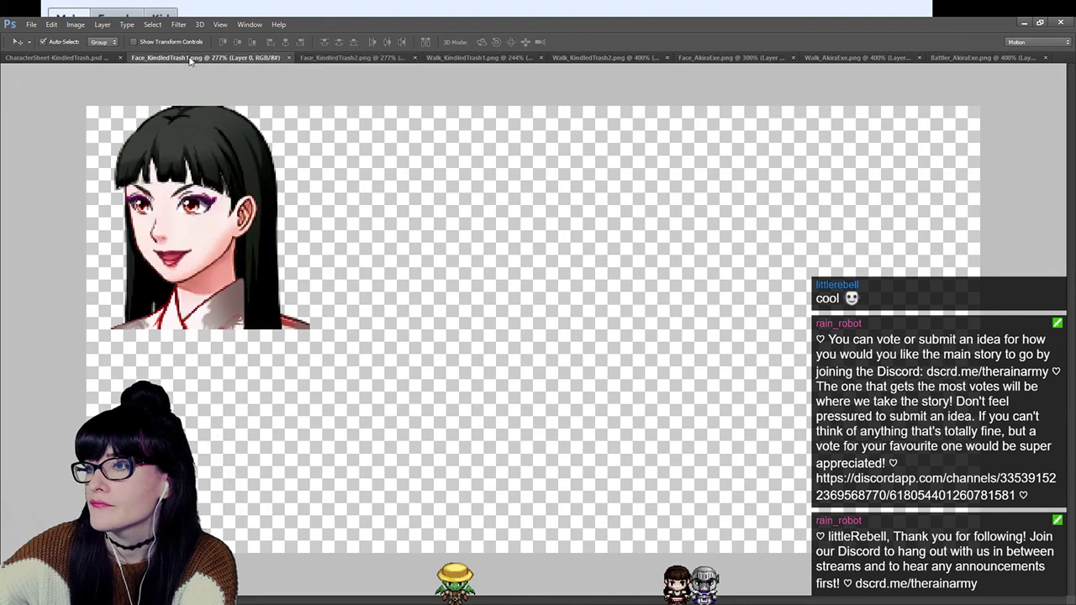
click(739, 54)
click(822, 61)
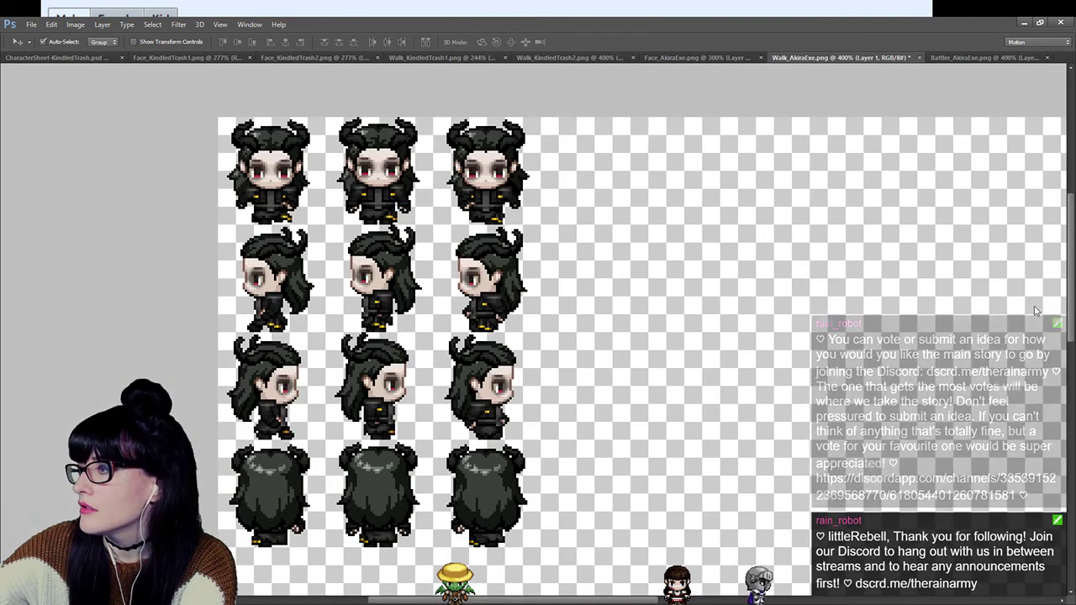
Bring back the pasted red-haired, long-coated walk sheet over the walk sprites.
key(ctrl+z)
key(ctrl+z)
key(ctrl+z)
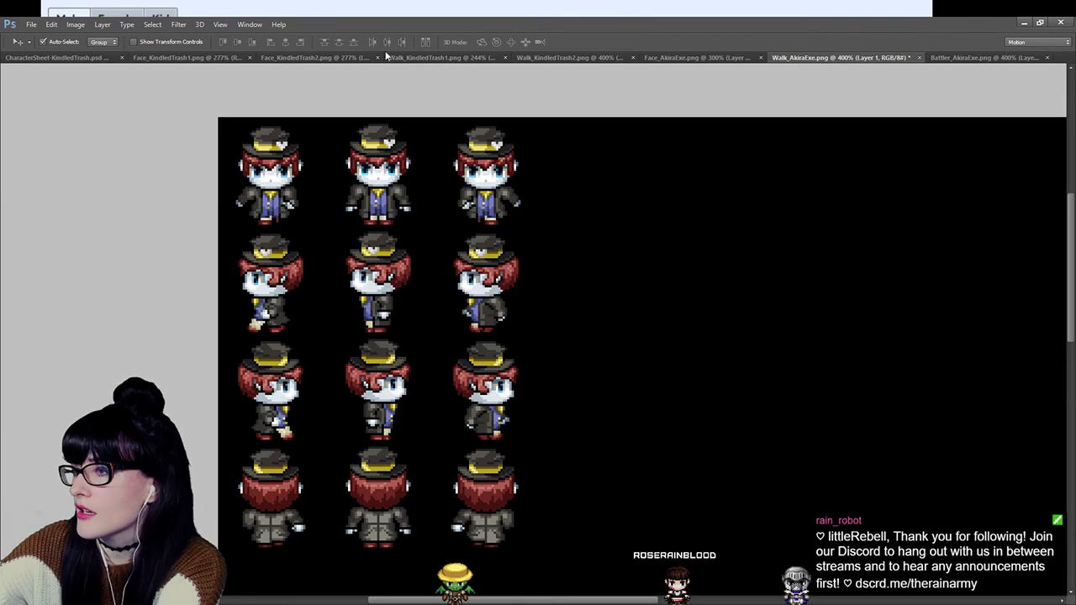
Try to delete the black background around the pasted red-haired walk sprites with the Magic Wand, then check the sheet against the walk sprites.
key(w)
key(shift+w)
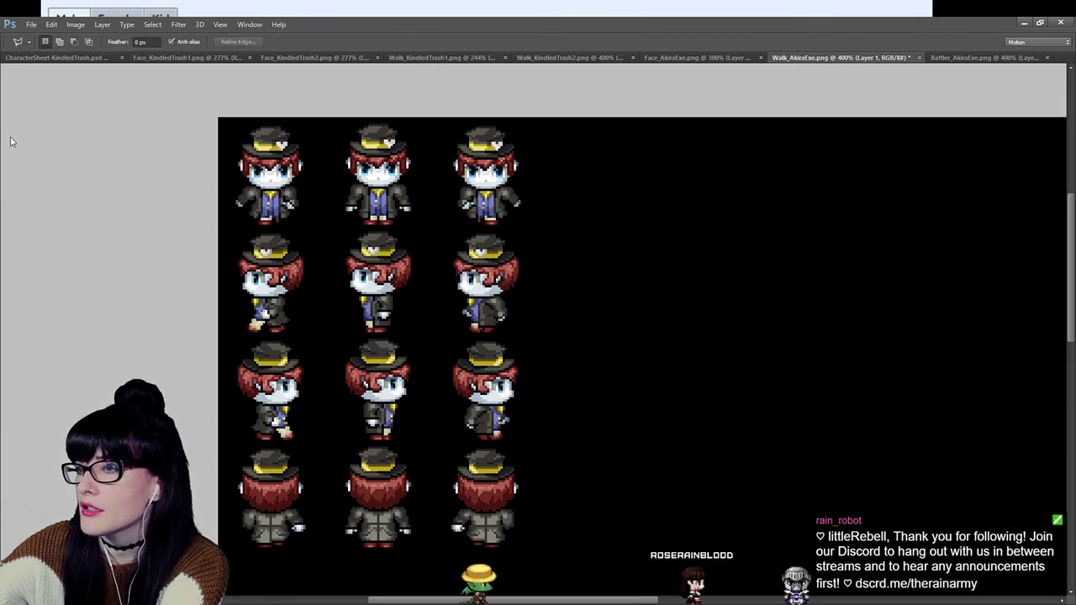
click(582, 205)
key(ctrl+alt+z)
key(ctrl+alt+z)
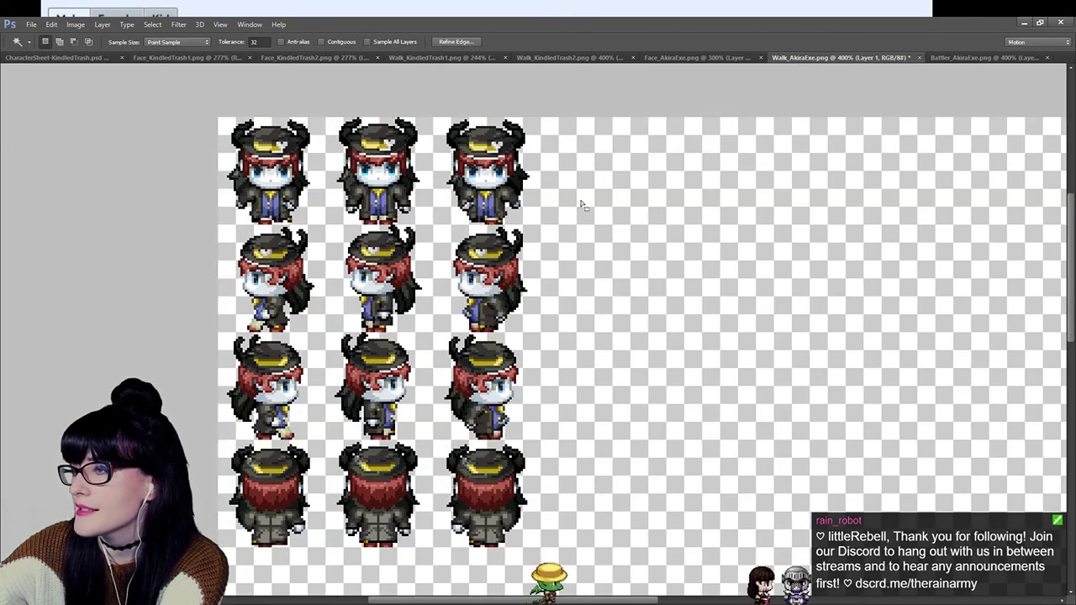
key(ctrl+alt+z)
key(ctrl+alt+z)
key(ctrl+alt+z)
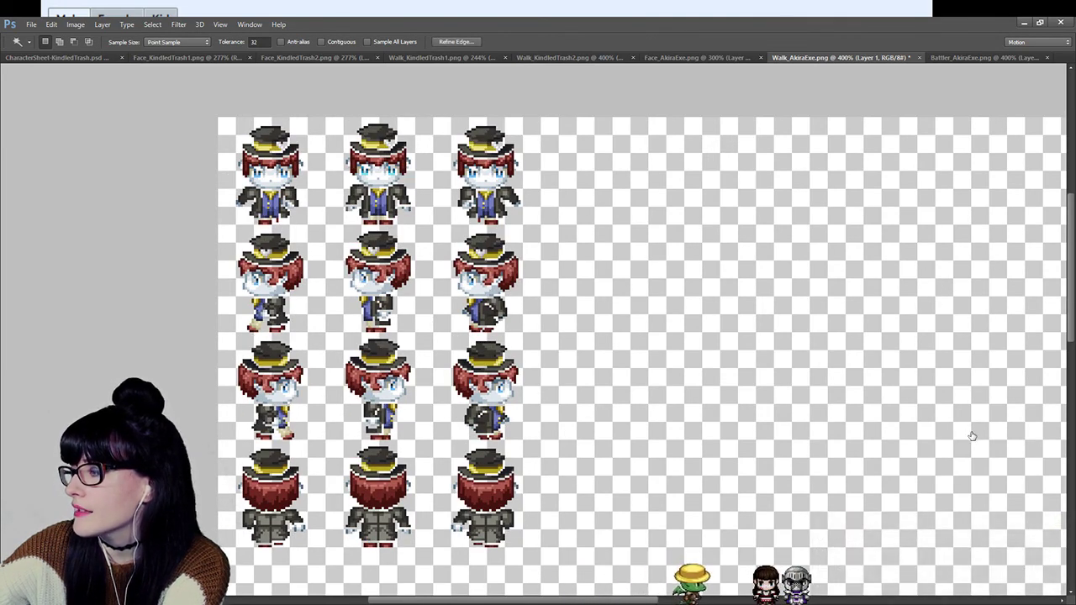
Bring back the pasted sheet's black background, clear the selection, try merging the layers and undo the merge.
key(ctrl+shift+z)
key(ctrl+shift+z)
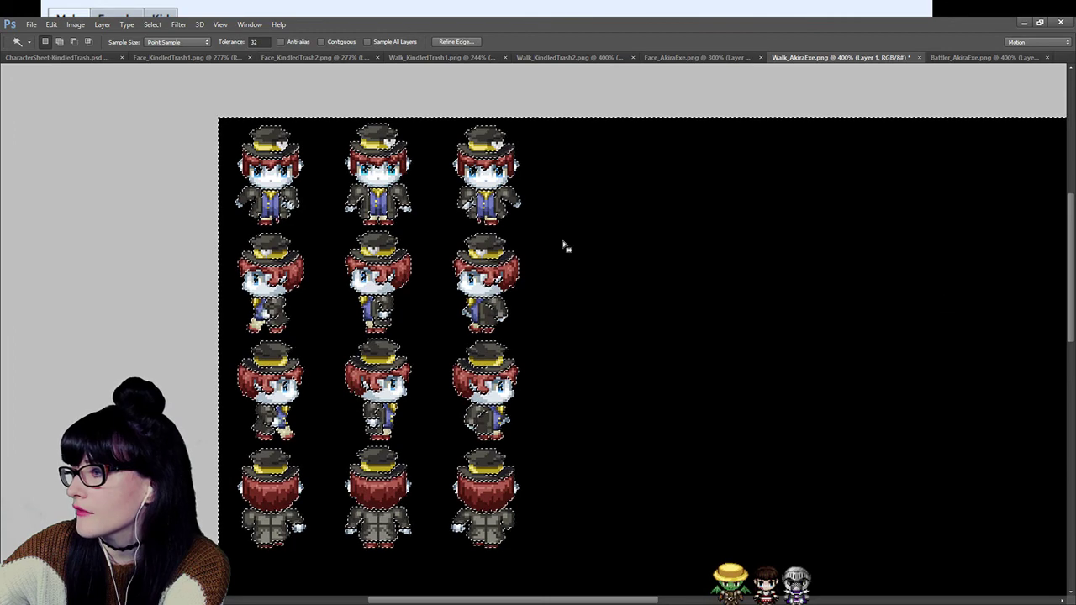
key(ctrl+d)
key(ctrl+e)
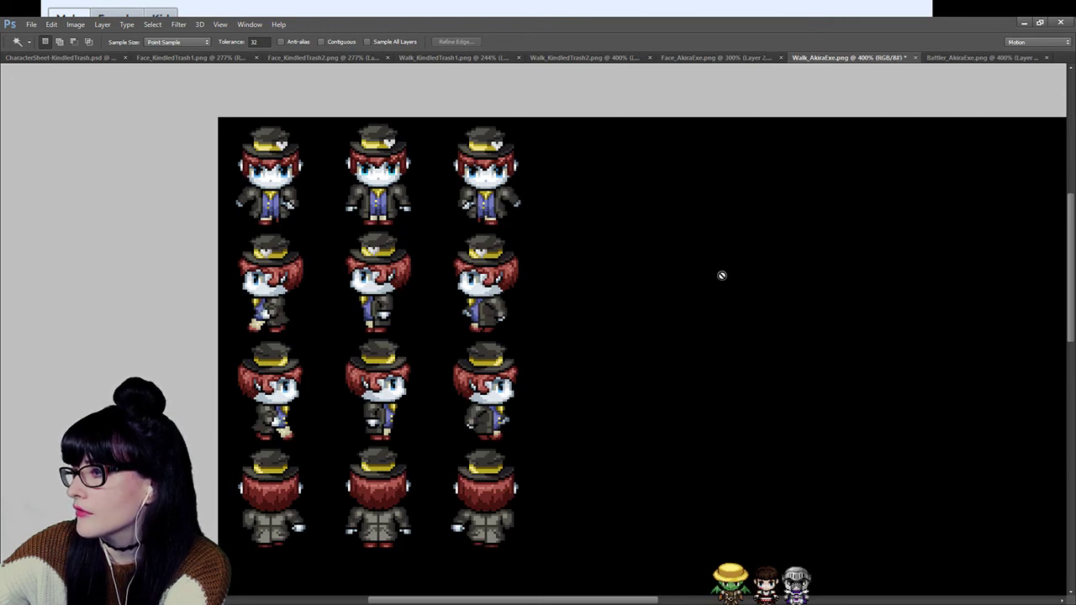
key(ctrl+z)
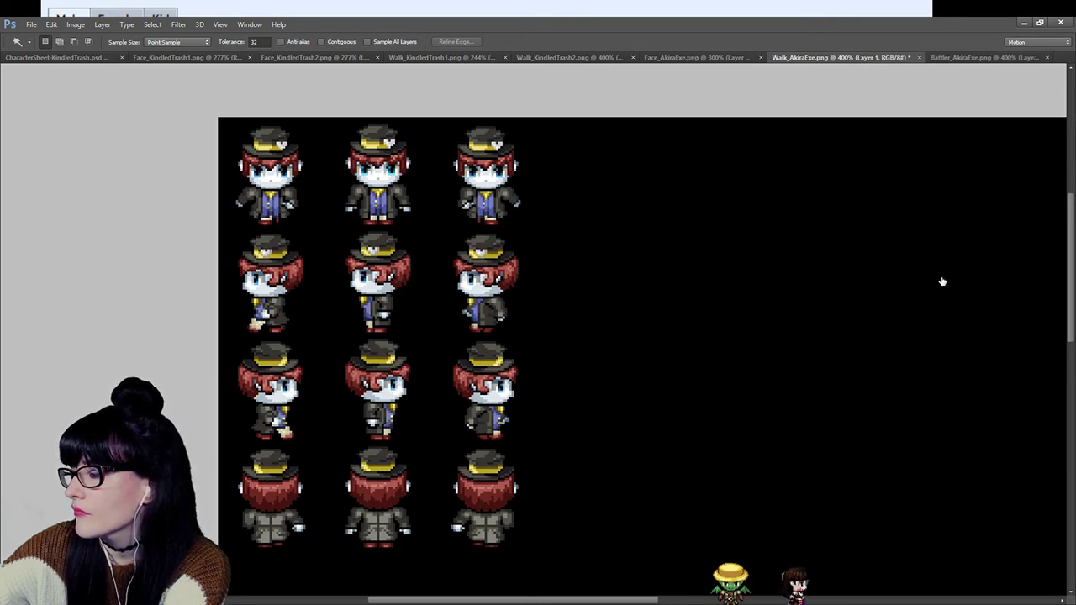
Set the Magic Wand to tolerance 2 with a 3 by 3 Average sample, and delete the black background from the pasted sheet.
click(643, 261)
click(253, 42)
text(2)
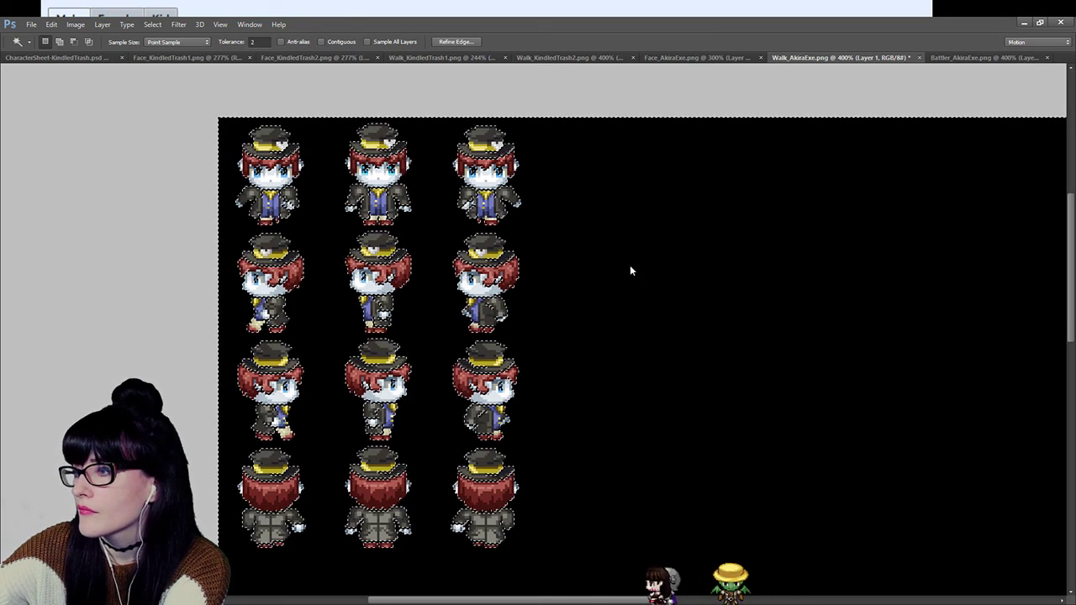
click(282, 41)
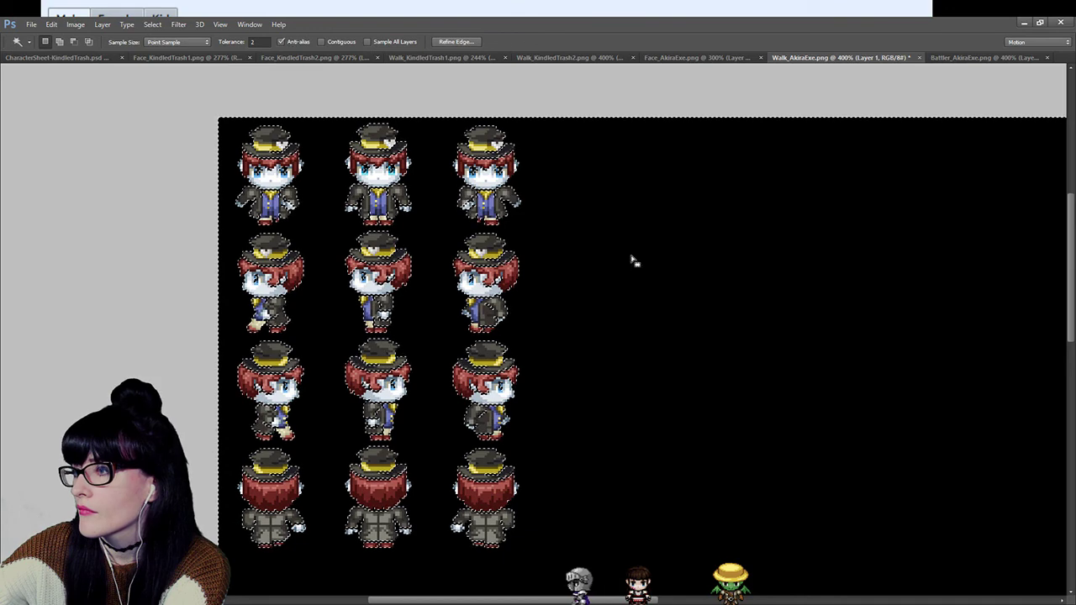
click(289, 42)
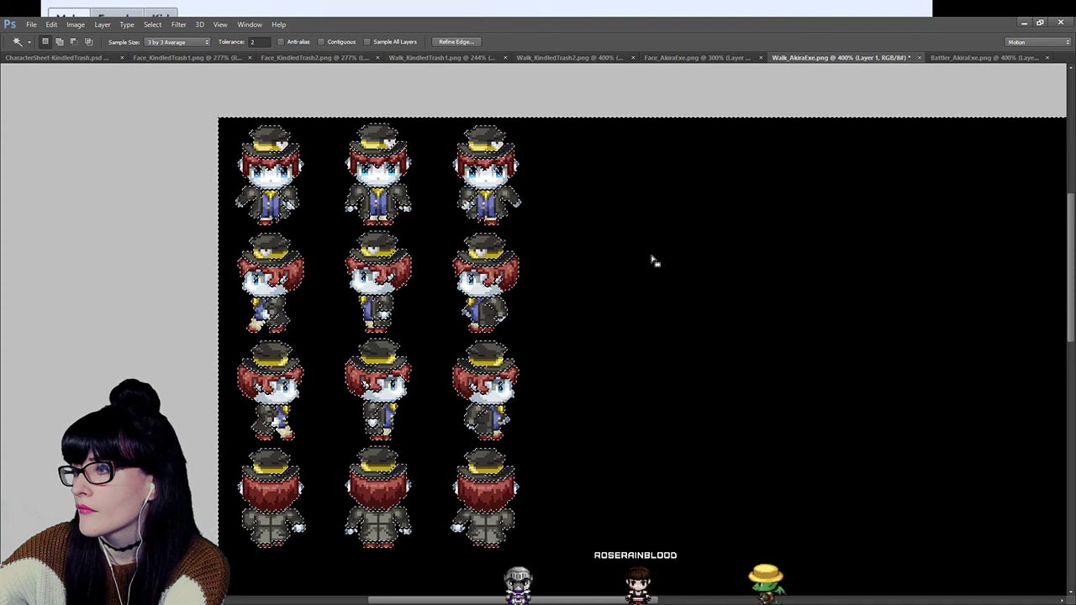
key(Delete)
key(ctrl+d)
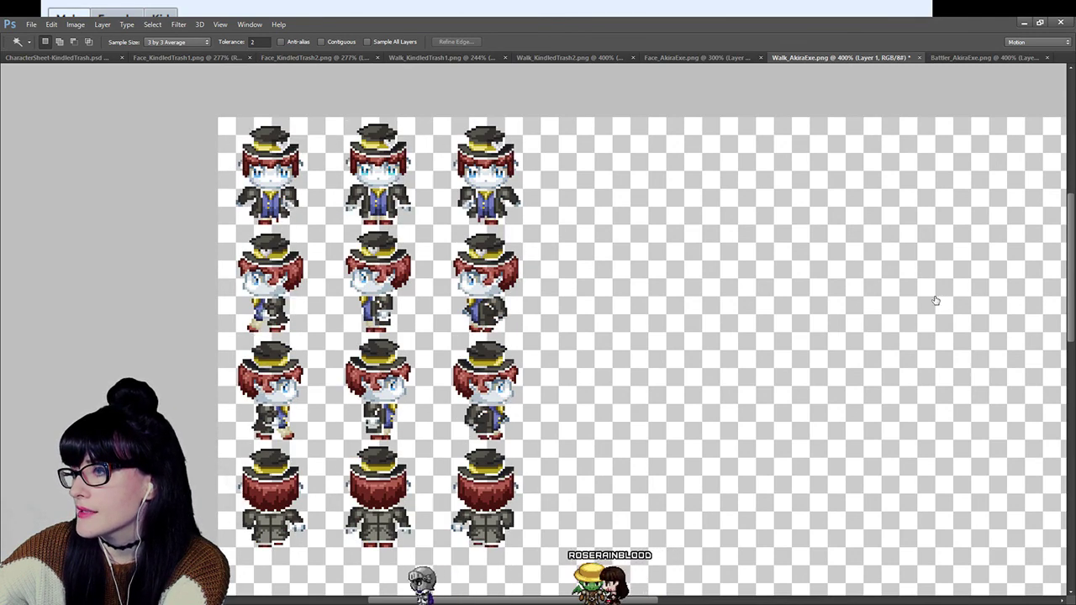
Delete the hats and heads from the front-facing row of pasted sprites, leaving only the bodies.
key(z)
drag(441, 98, 220, 145)
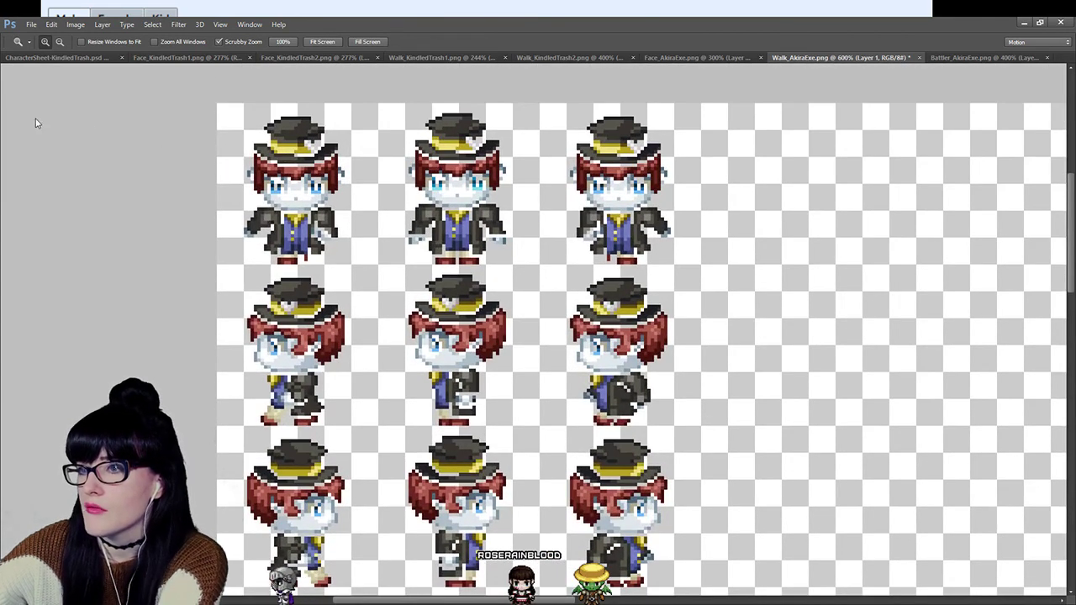
key(m)
drag(781, 201, 790, 207)
drag(789, 206, 233, 103)
key(Delete)
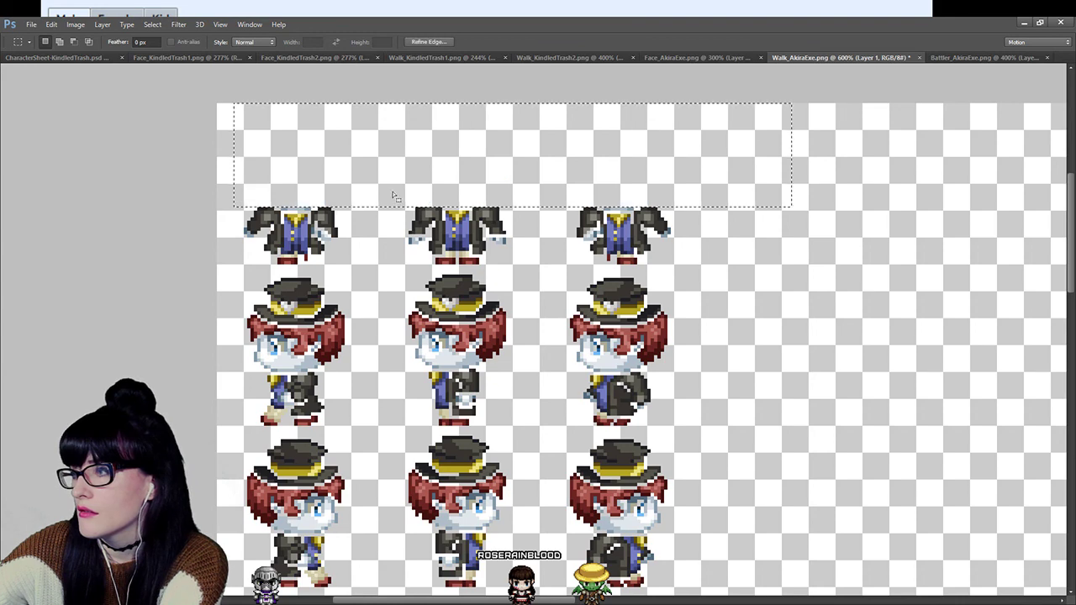
Delete the hats and heads from both side-facing rows of the pasted sprites.
drag(779, 482, 835, 361)
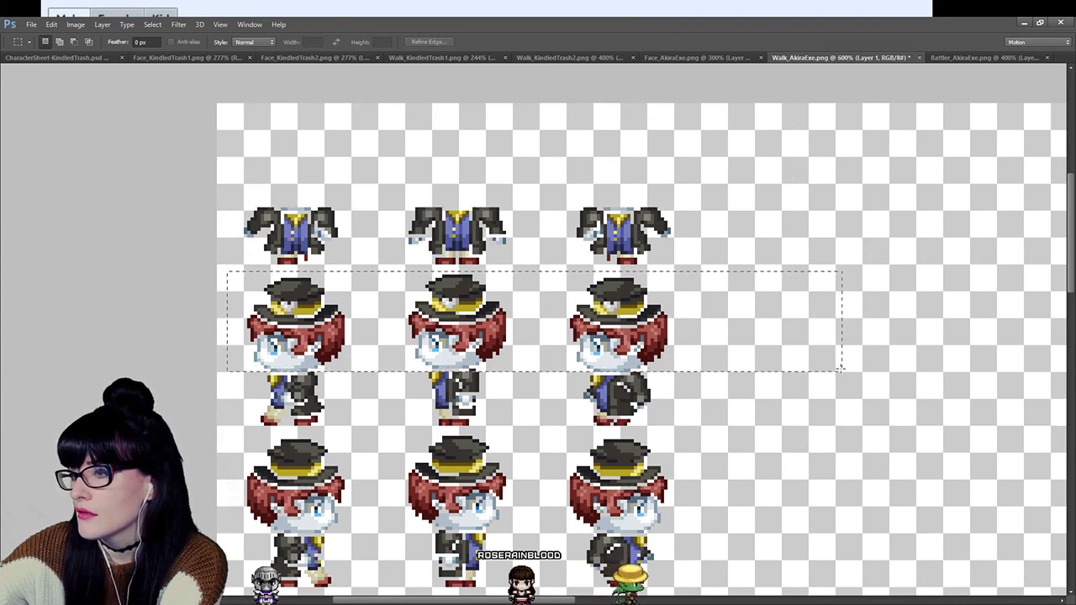
key(Delete)
scroll(835, 361, down, 1)
scroll(322, 376, down, 1)
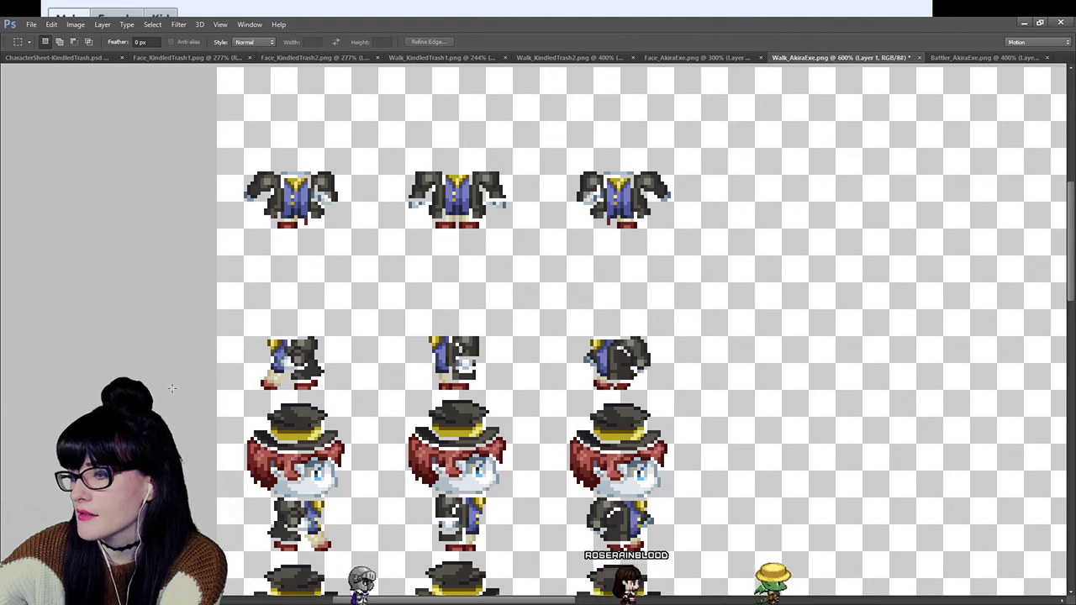
drag(172, 393, 691, 494)
key(Delete)
Delete the hats and heads from the back-facing row, including the leftover pixels above the third sprite's collar.
scroll(581, 384, down, 5)
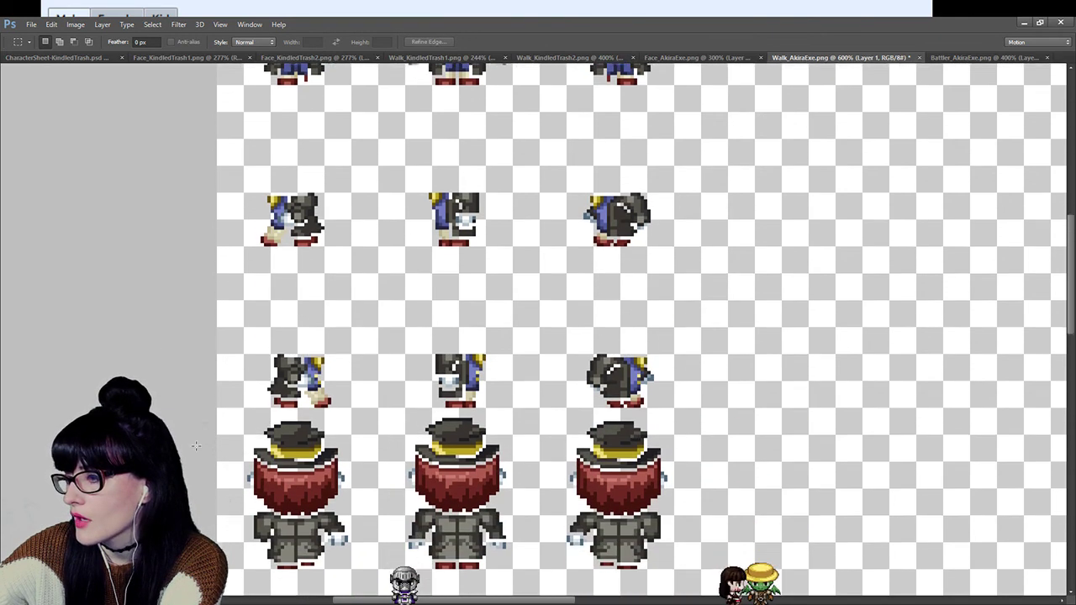
scroll(196, 445, down, 1)
drag(741, 501, 817, 489)
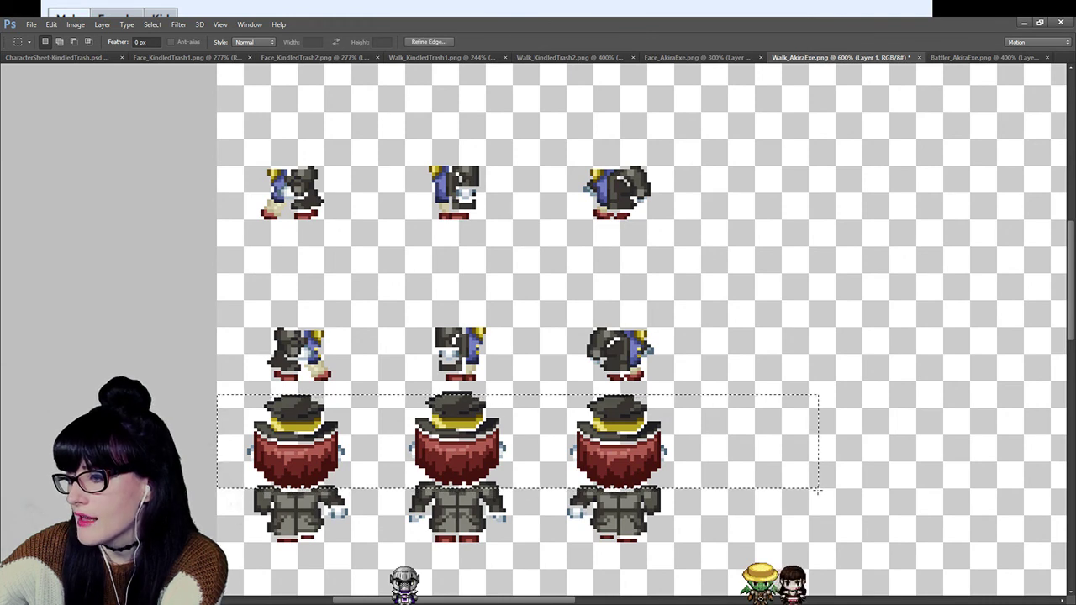
drag(710, 484, 718, 486)
key(Delete)
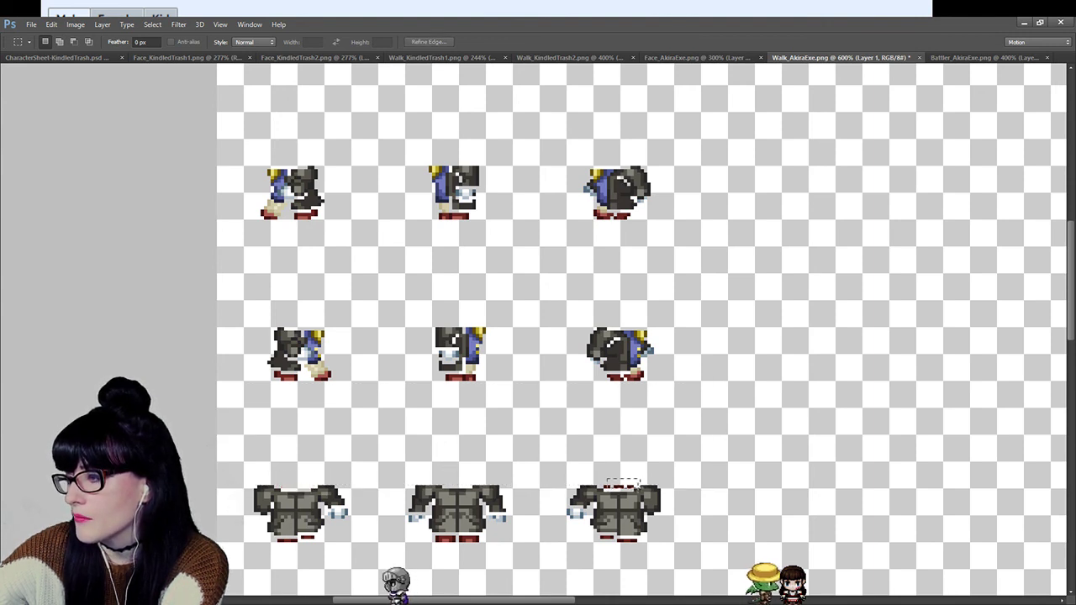
drag(602, 480, 633, 488)
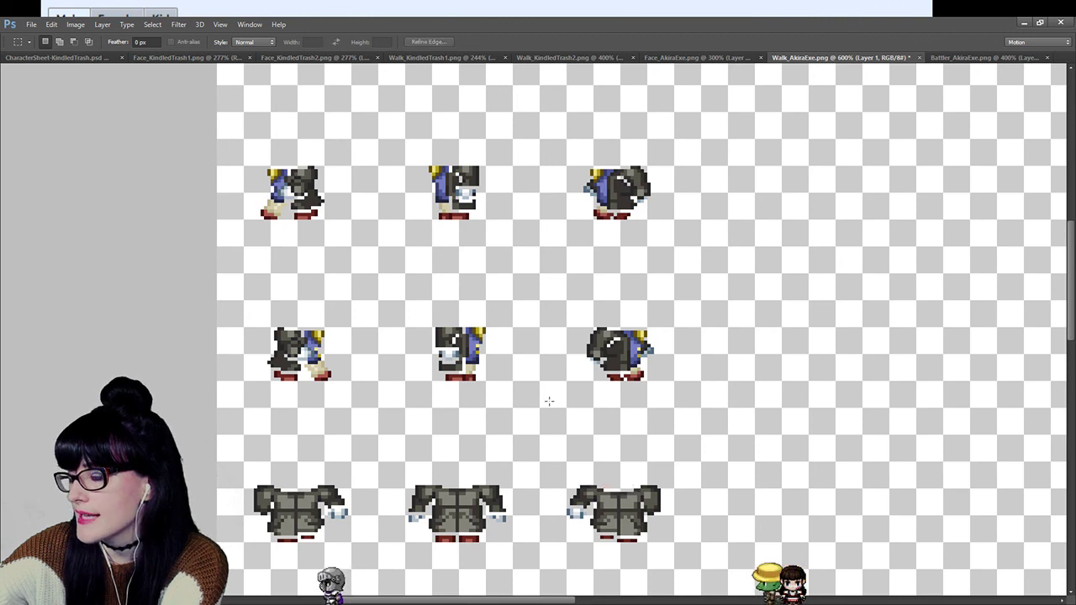
Delete the red shoes below the three back-facing coats.
scroll(548, 400, down, 3)
drag(257, 374, 400, 510)
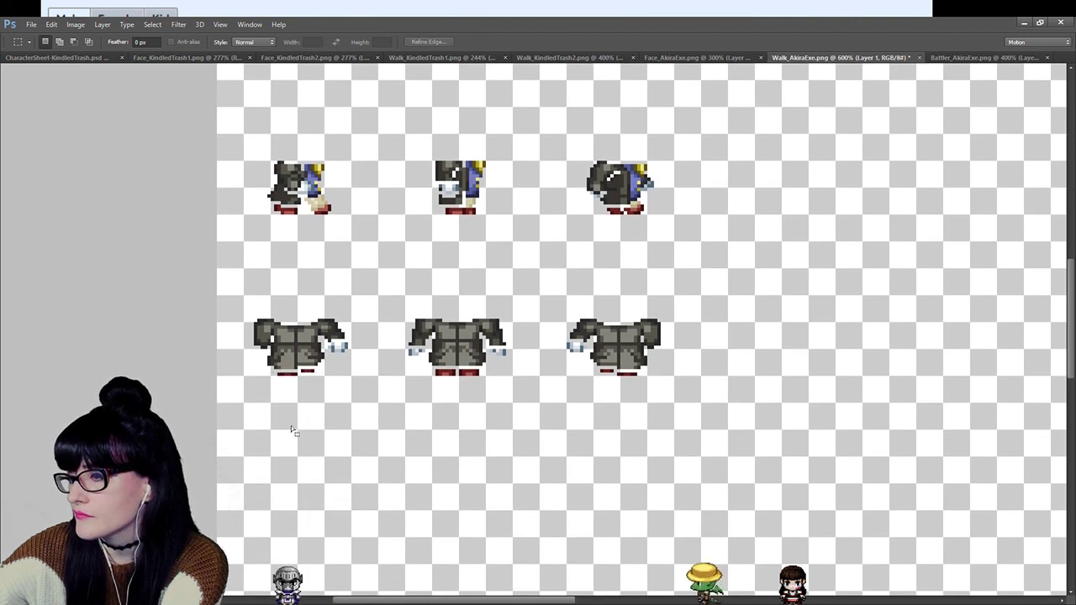
key(Delete)
drag(420, 367, 541, 427)
key(Delete)
drag(577, 368, 643, 395)
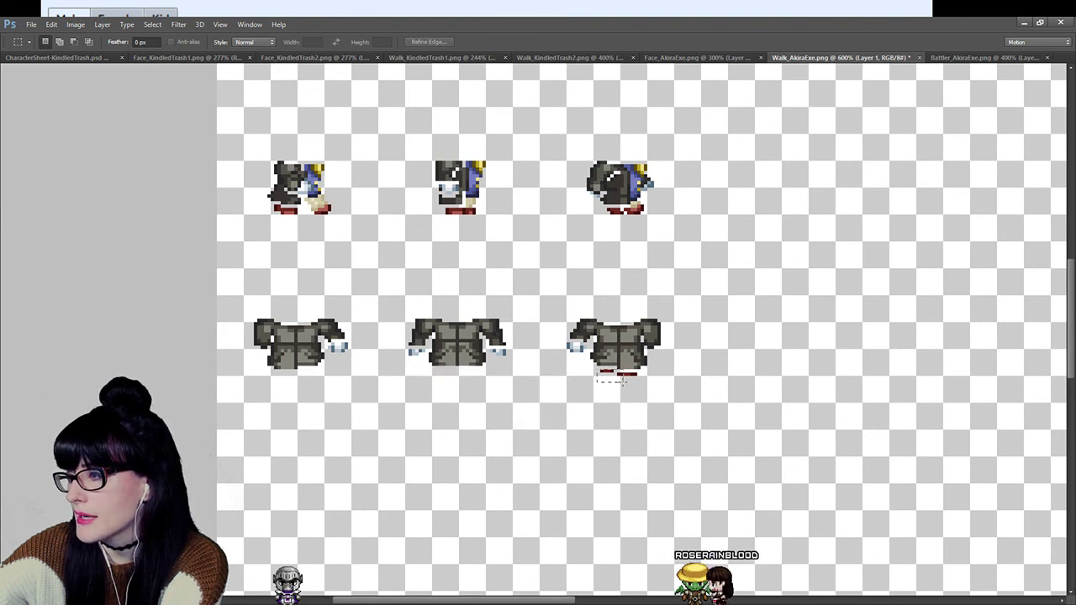
key(Delete)
key(ctrl+d)
Delete the white hands from the three back-facing coats.
scroll(641, 394, up, 3)
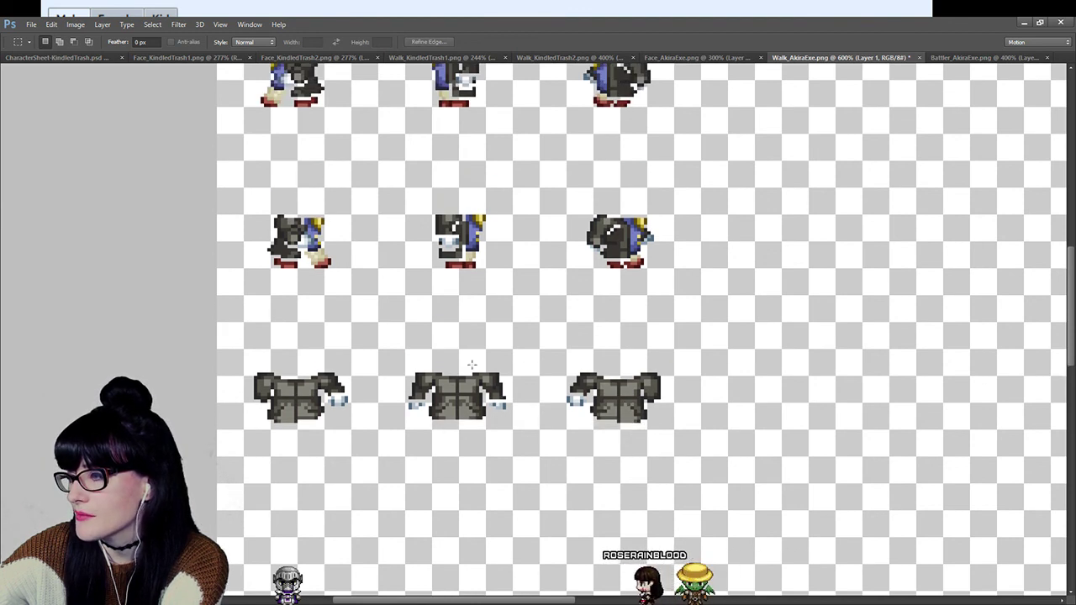
key(Delete)
drag(362, 452, 422, 468)
key(ctrl+d)
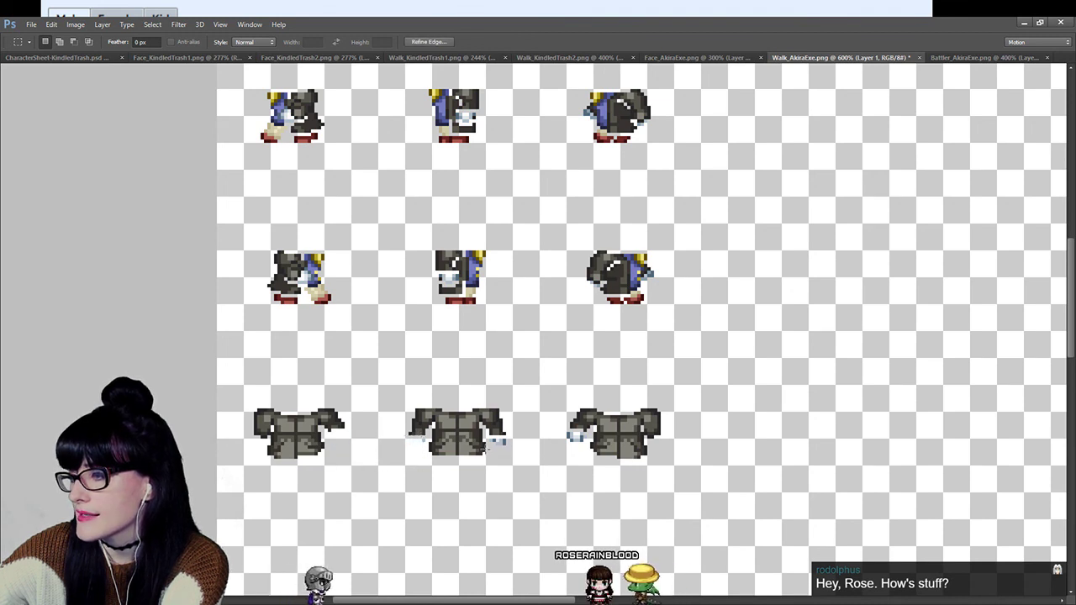
drag(487, 438, 526, 451)
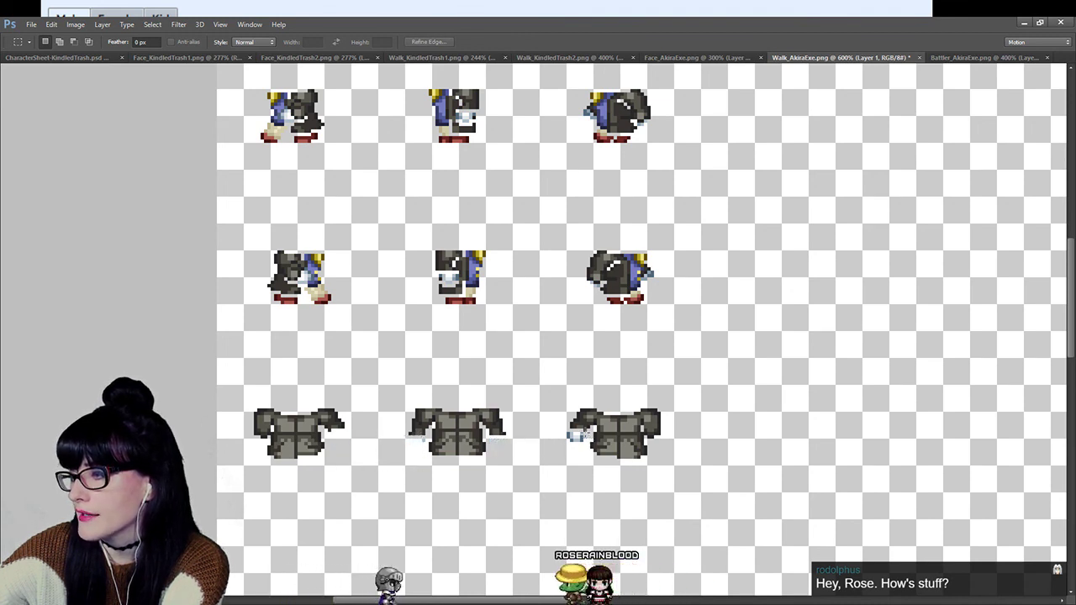
key(Delete)
key(ctrl+d)
scroll(637, 436, up, 1)
scroll(638, 437, up, 1)
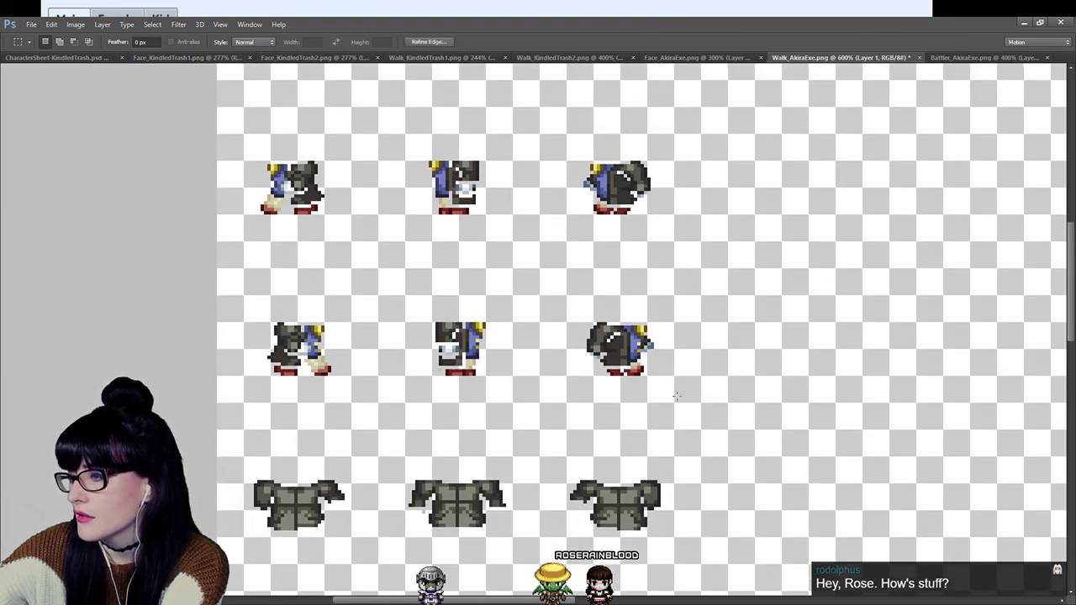
Compare the trimmed coat pieces with the black-haired walk sprites, viewing them overlaid and separately.
key(ctrl+z)
key(ctrl+z)
key(ctrl+z)
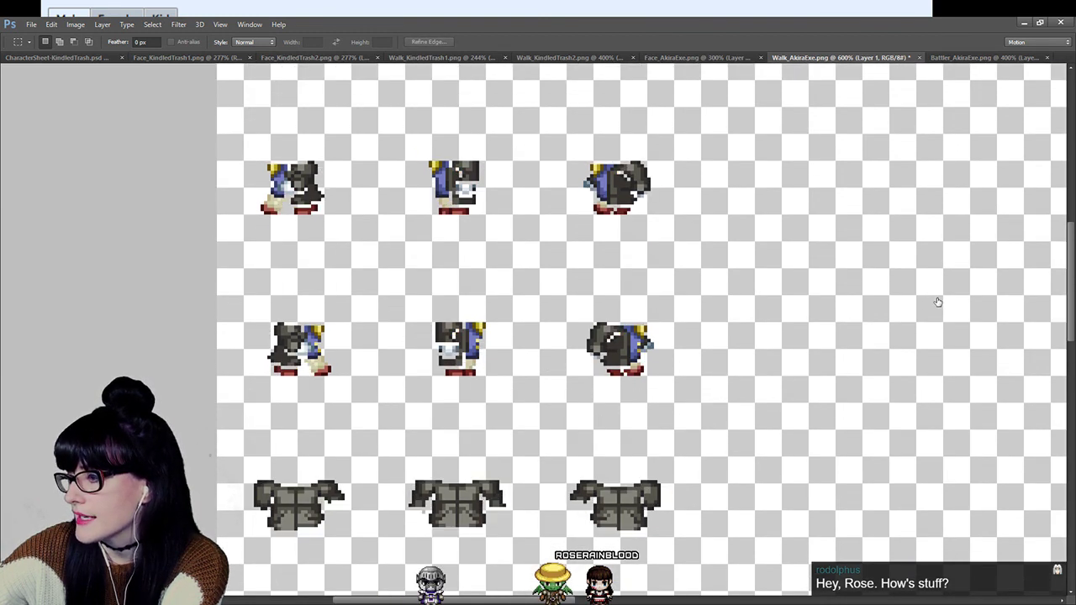
key(ctrl+z)
key(ctrl+z)
key(ctrl+z)
key(ctrl+z)
key(ctrl+z)
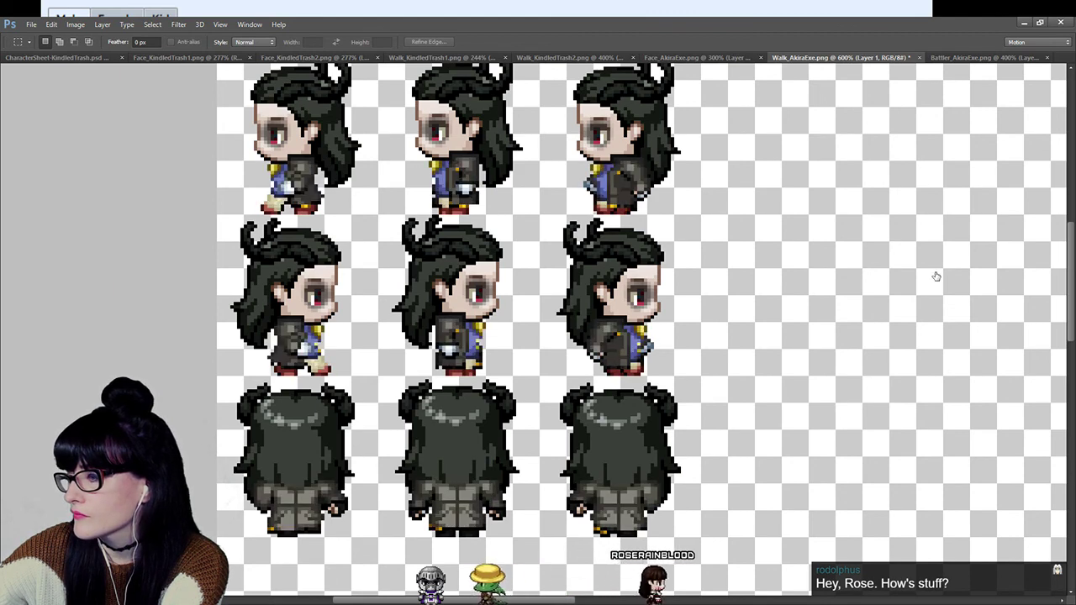
key(ctrl+z)
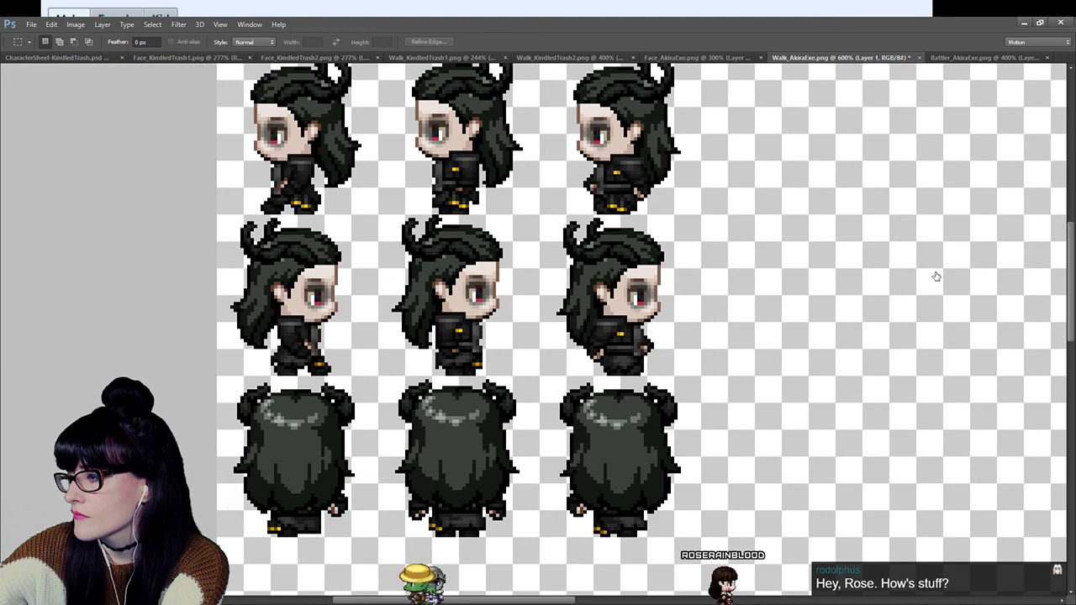
key(ctrl+z)
key(ctrl+z)
key(ctrl+z)
key(ctrl+z)
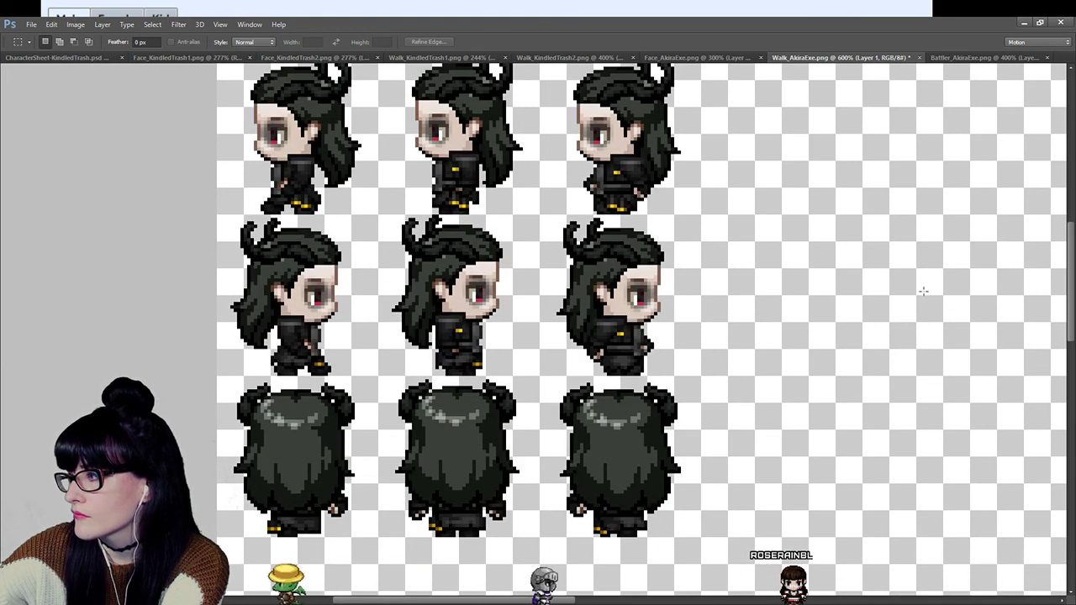
key(ctrl+alt+z)
key(ctrl+alt+z)
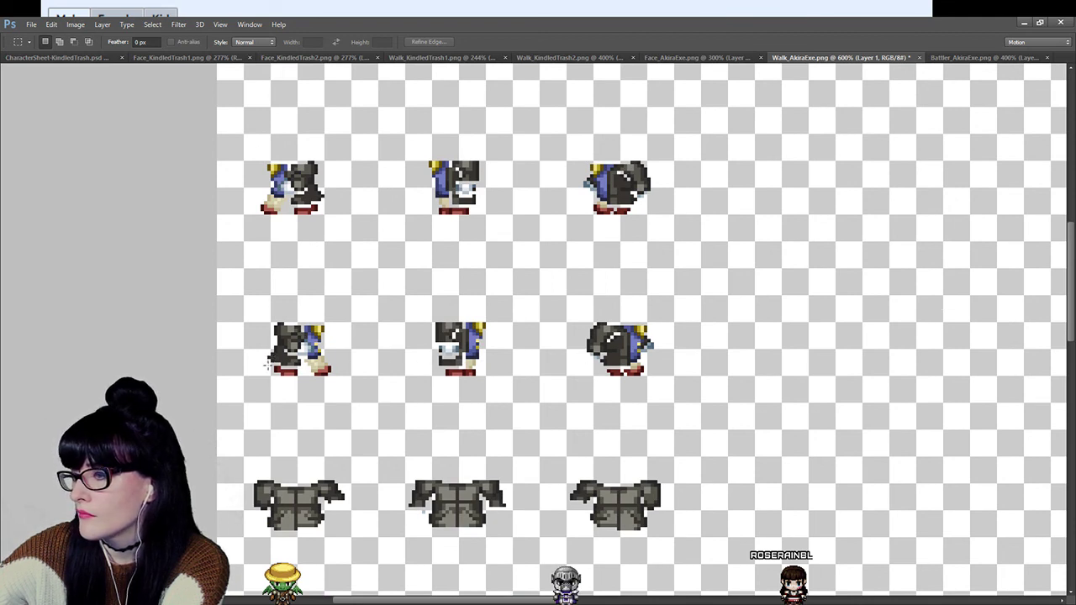
Delete the red shoes from the three right-facing coat pieces in the third row.
drag(325, 385, 332, 376)
key(ctrl+x)
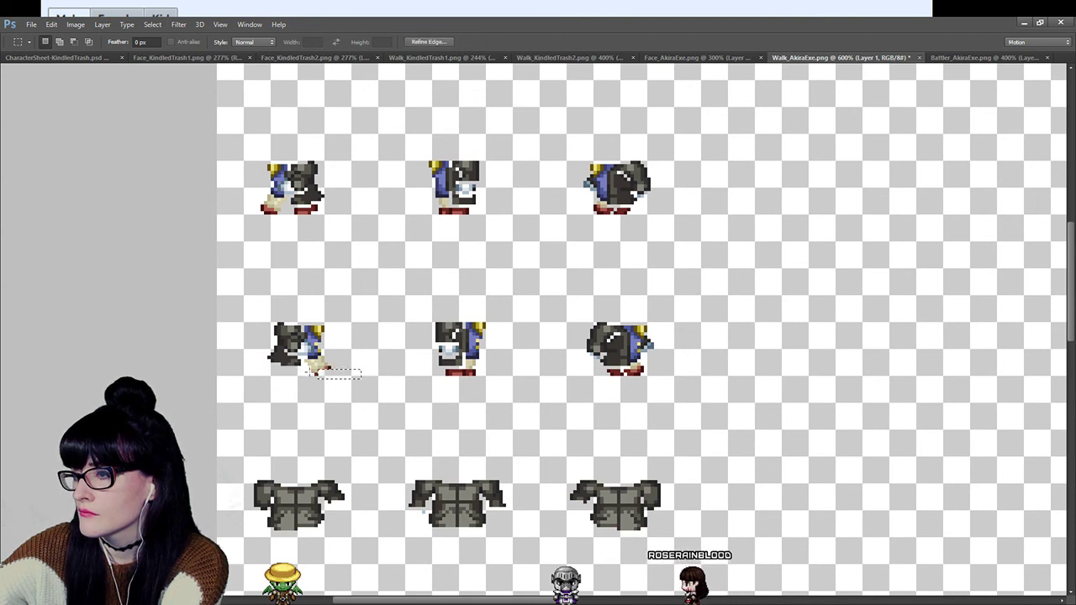
drag(325, 359, 351, 385)
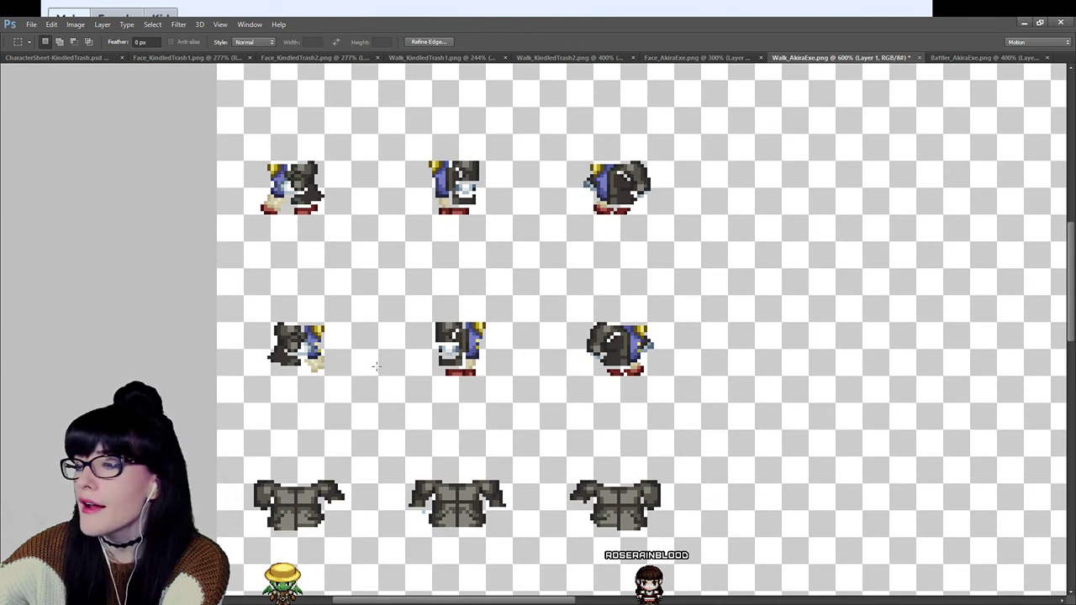
drag(429, 373, 491, 391)
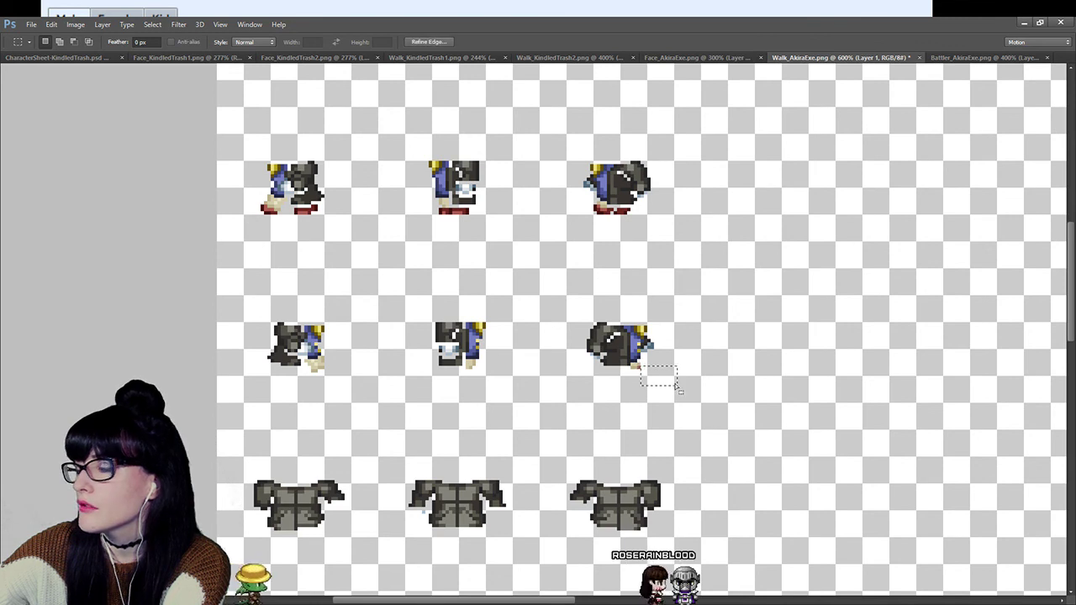
click(662, 364)
Delete the red shoes from the left-facing coat pieces in the second row.
scroll(662, 364, up, 1)
scroll(662, 364, up, 2)
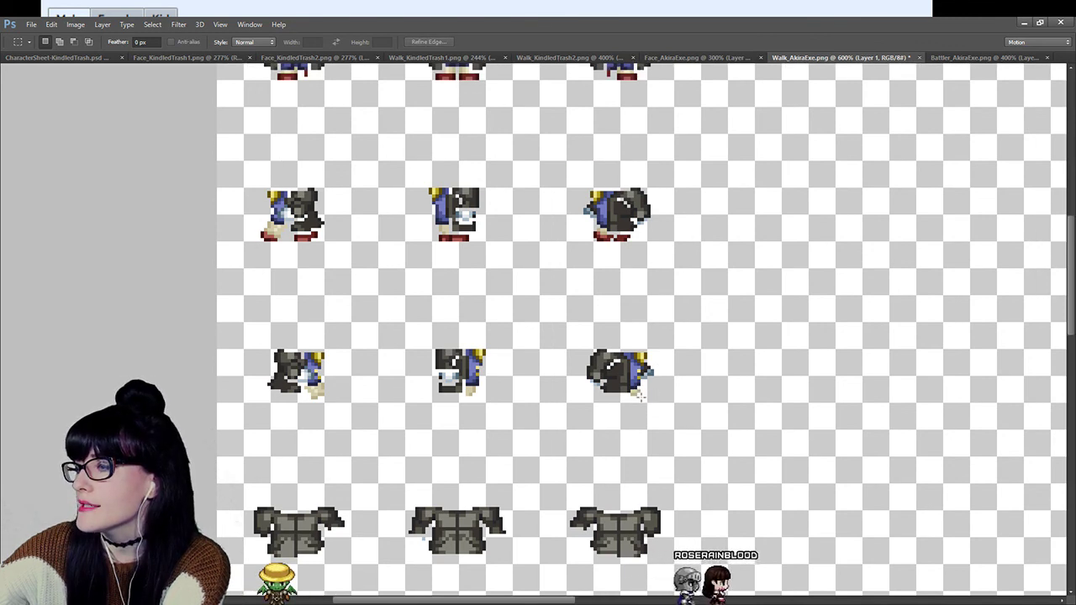
drag(427, 233, 498, 249)
key(Delete)
key(ctrl+d)
drag(580, 232, 615, 241)
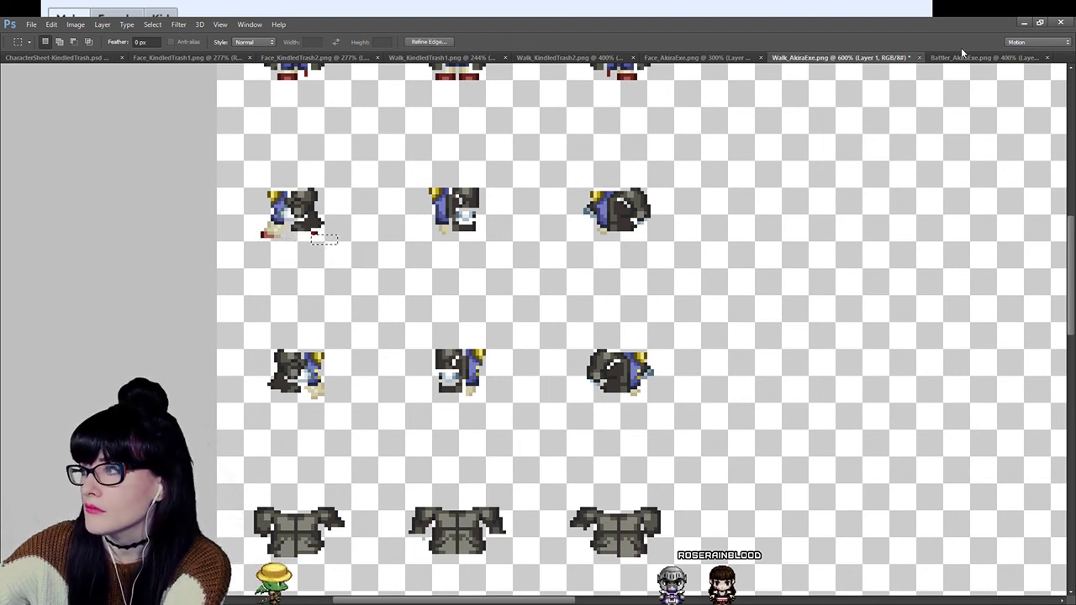
Check the battler sprites' coats, and delete the remaining red shoe pixels from the first left-facing coat piece of the walk sheet.
click(975, 57)
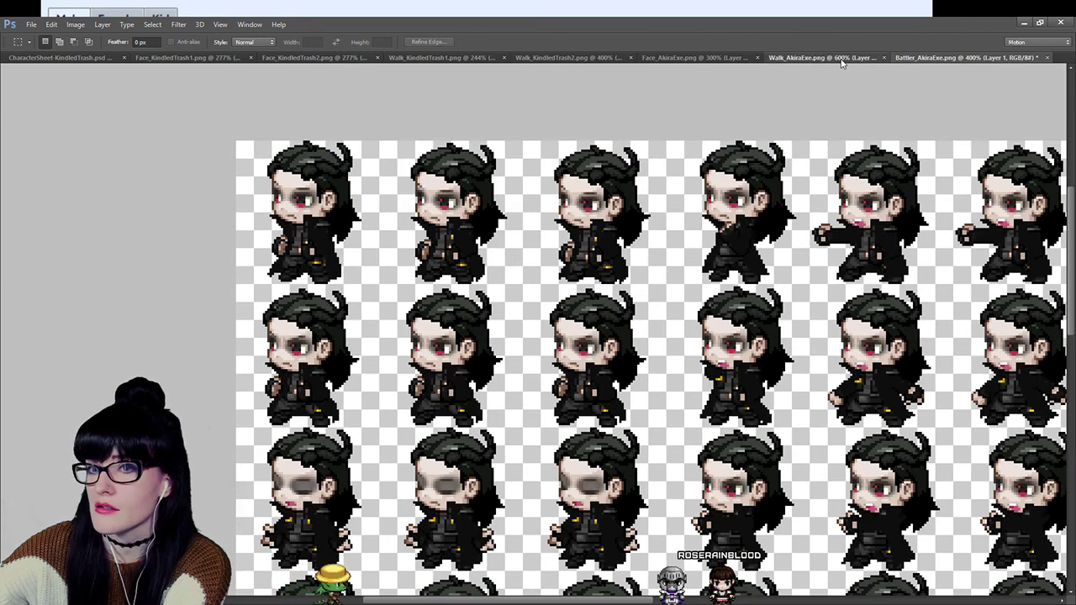
click(840, 59)
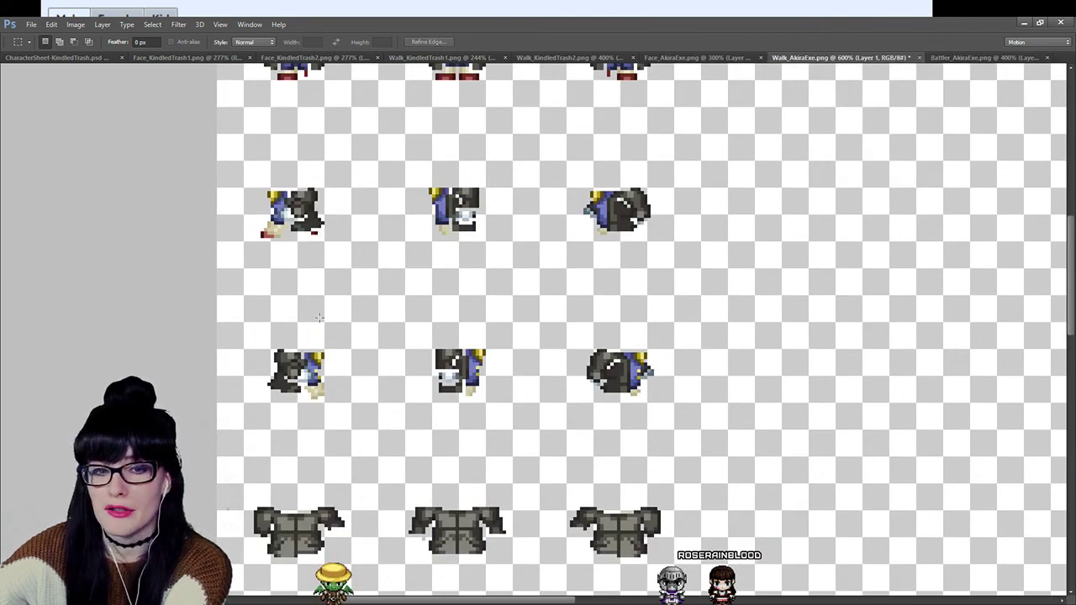
drag(311, 232, 345, 250)
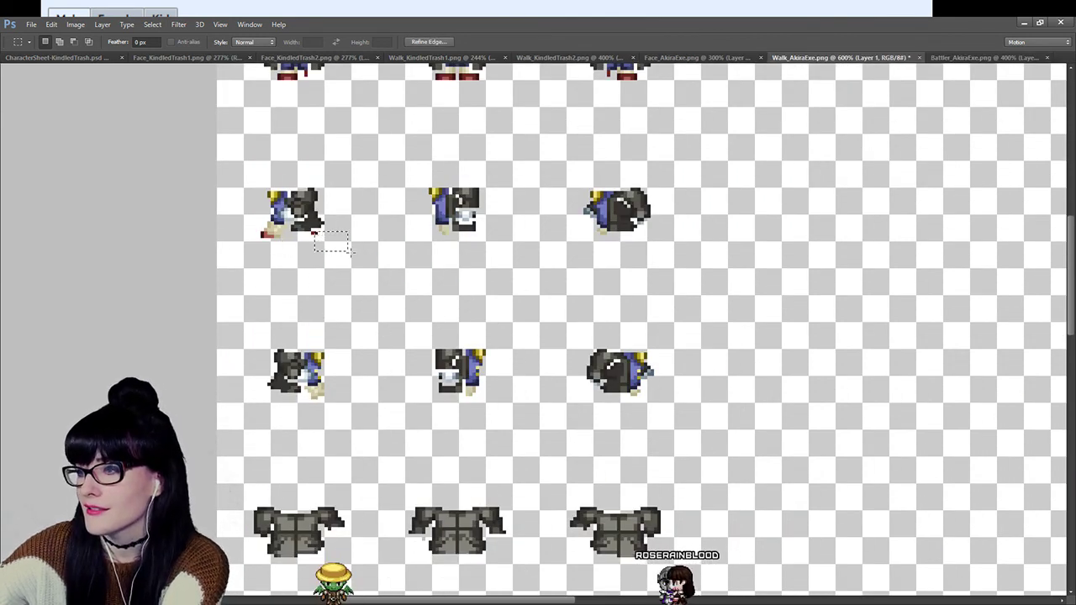
drag(273, 234, 217, 248)
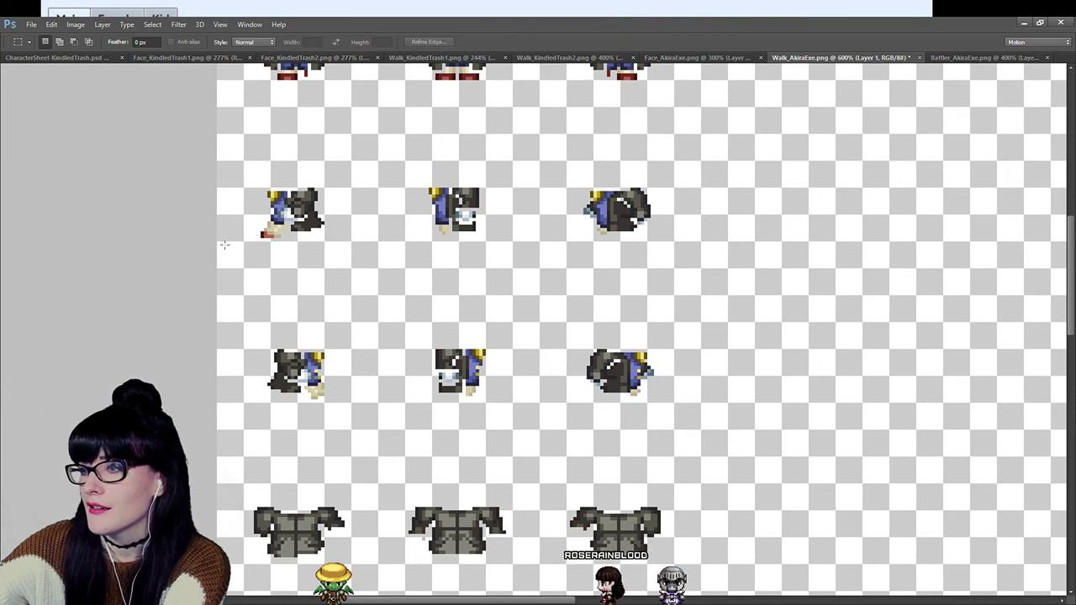
Delete the red shoes below the three front-facing coats in the top row.
scroll(532, 222, up, 3)
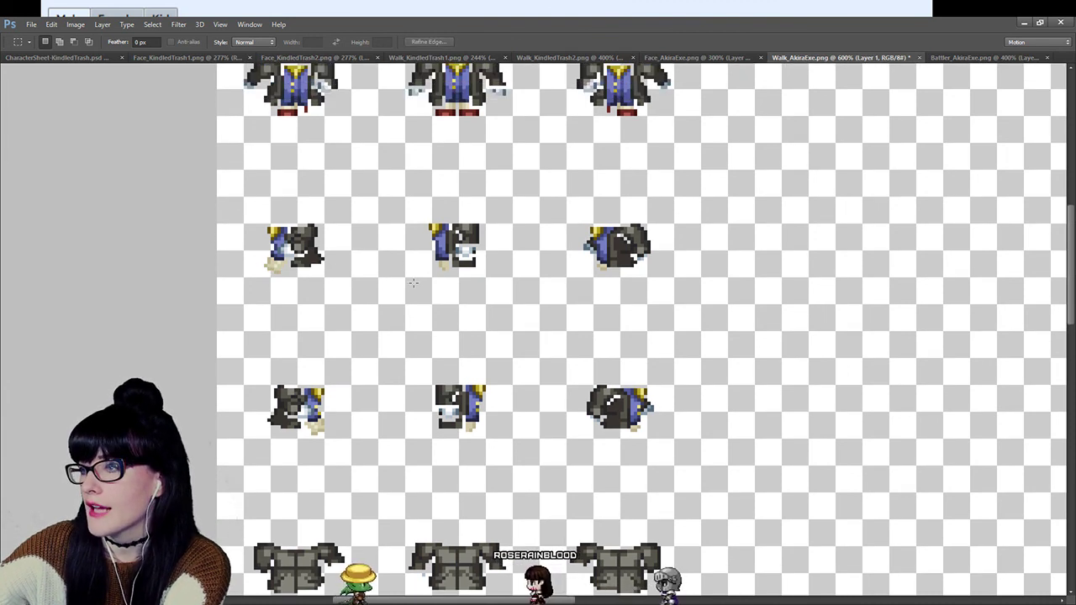
drag(613, 199, 673, 223)
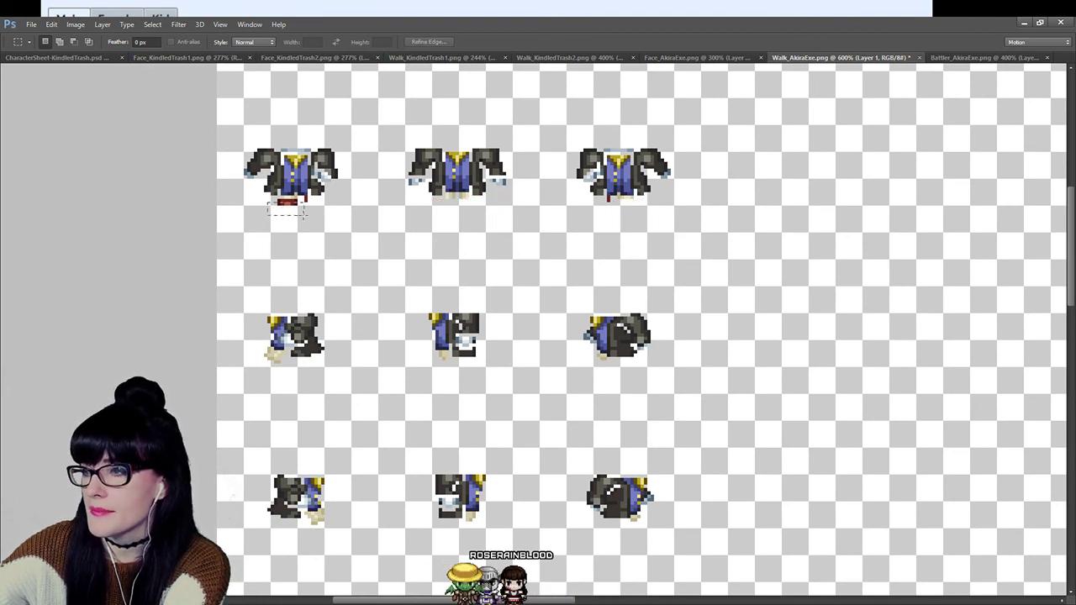
click(278, 200)
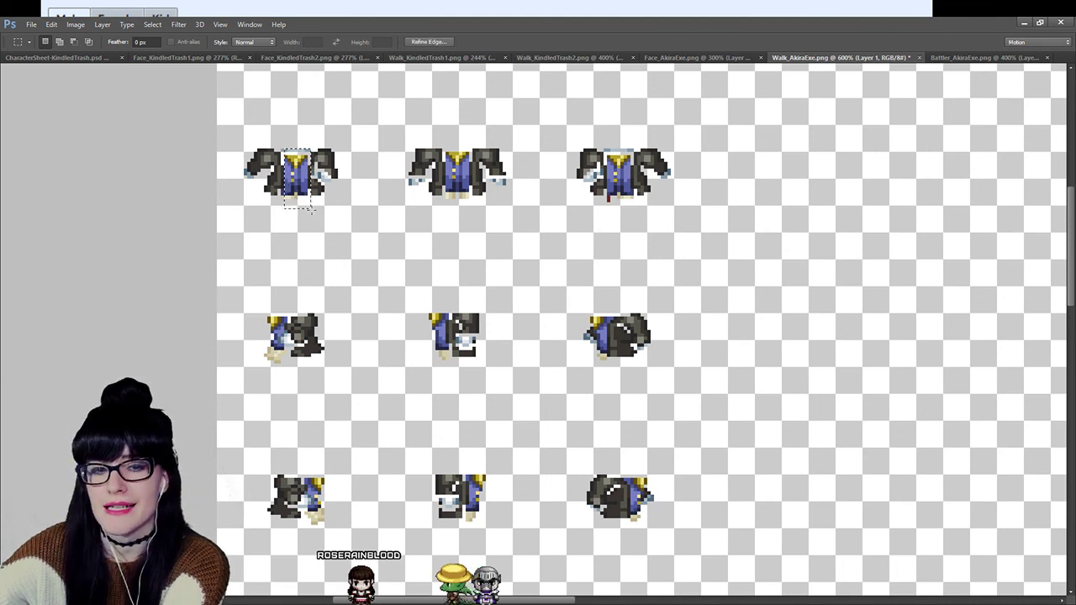
Delete the blue vest and collar from the first front-facing coat, and check the coat over the walk sprite.
scroll(355, 214, up, 1)
drag(290, 172, 304, 241)
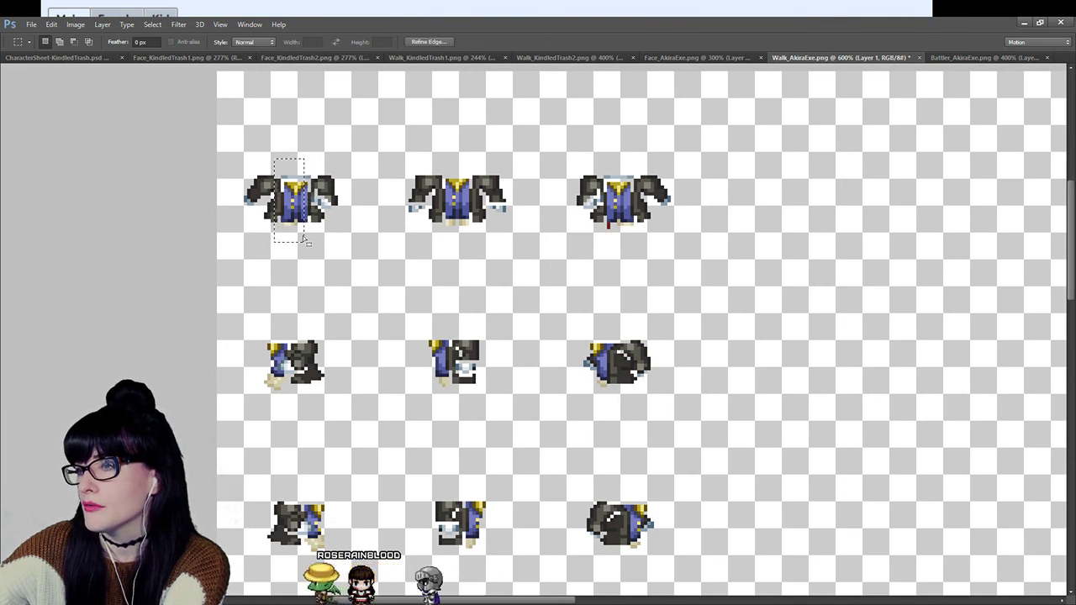
drag(283, 174, 311, 242)
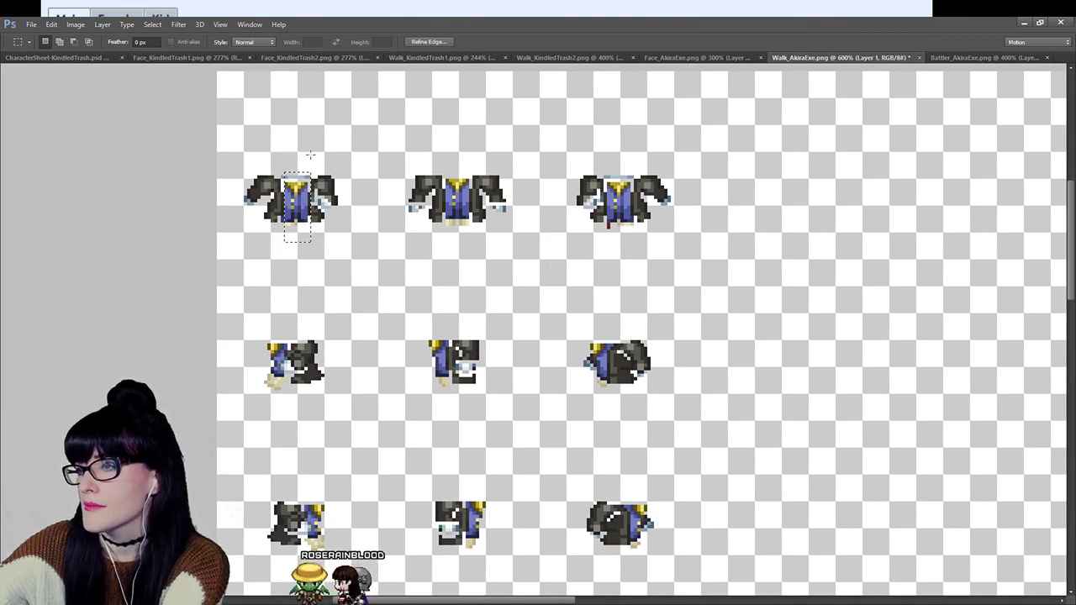
click(311, 155)
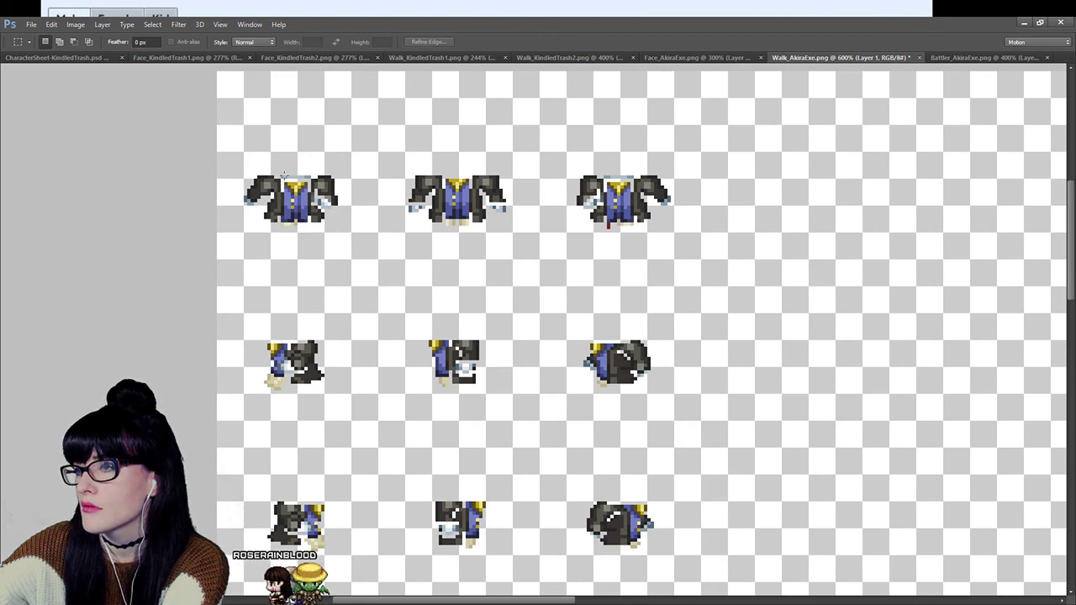
key(z)
click(277, 212)
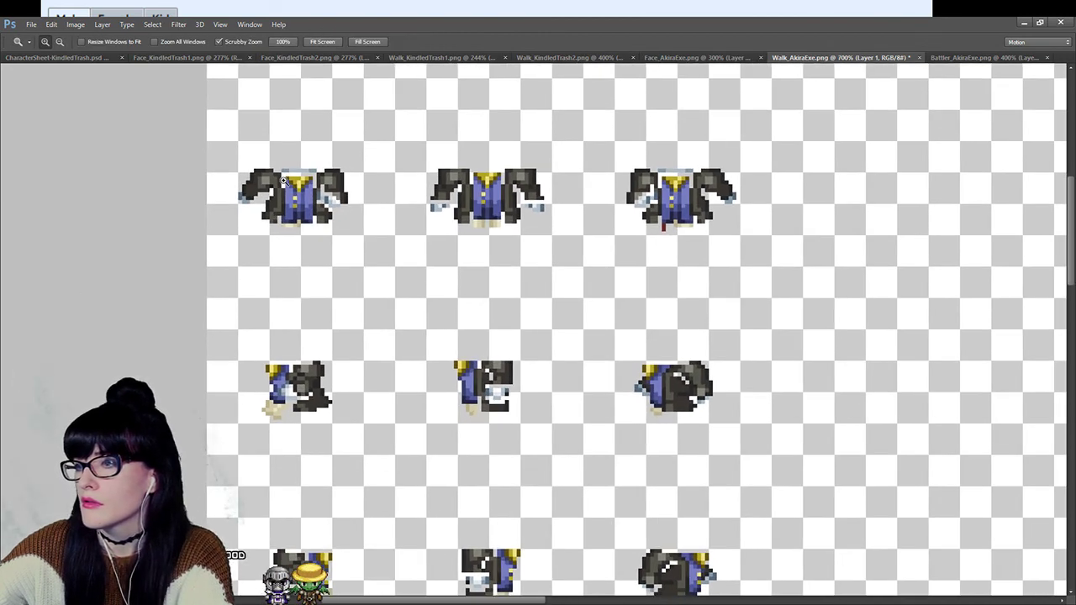
key(m)
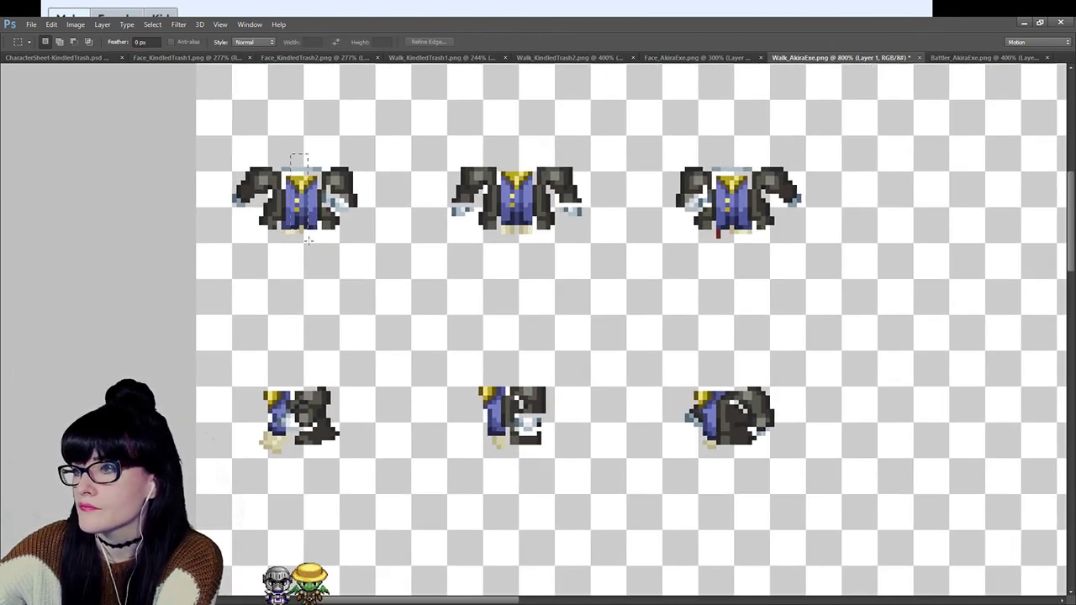
key(ctrl+x)
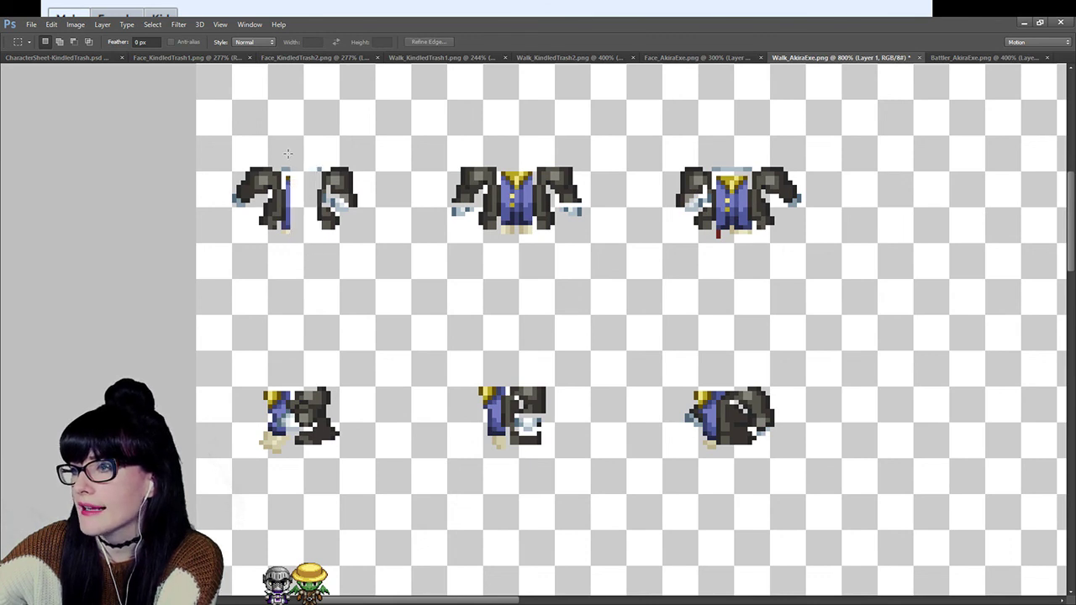
drag(325, 169, 325, 171)
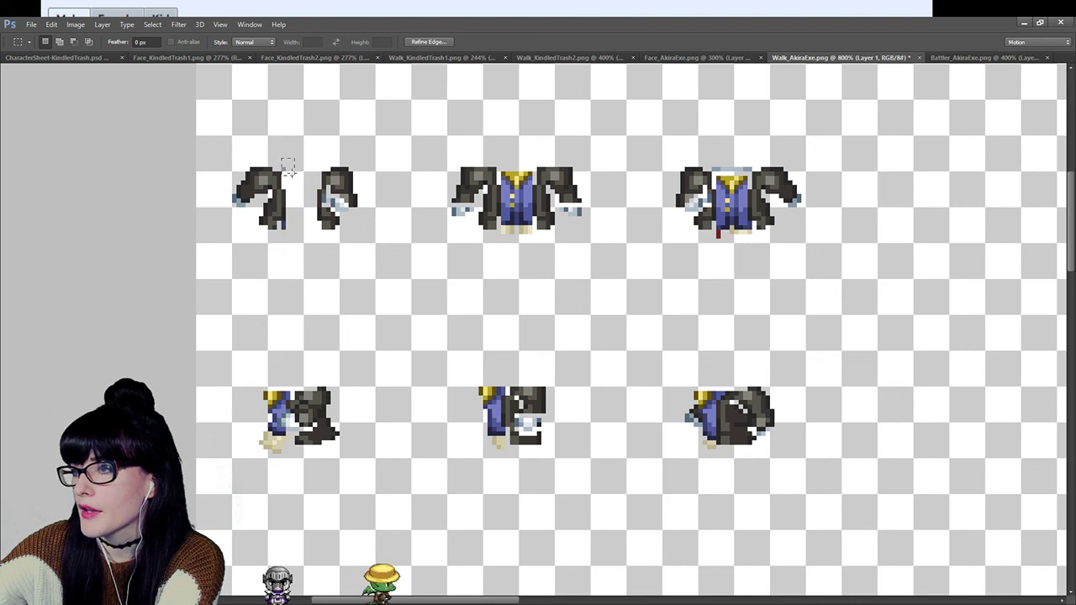
key(ctrl+d)
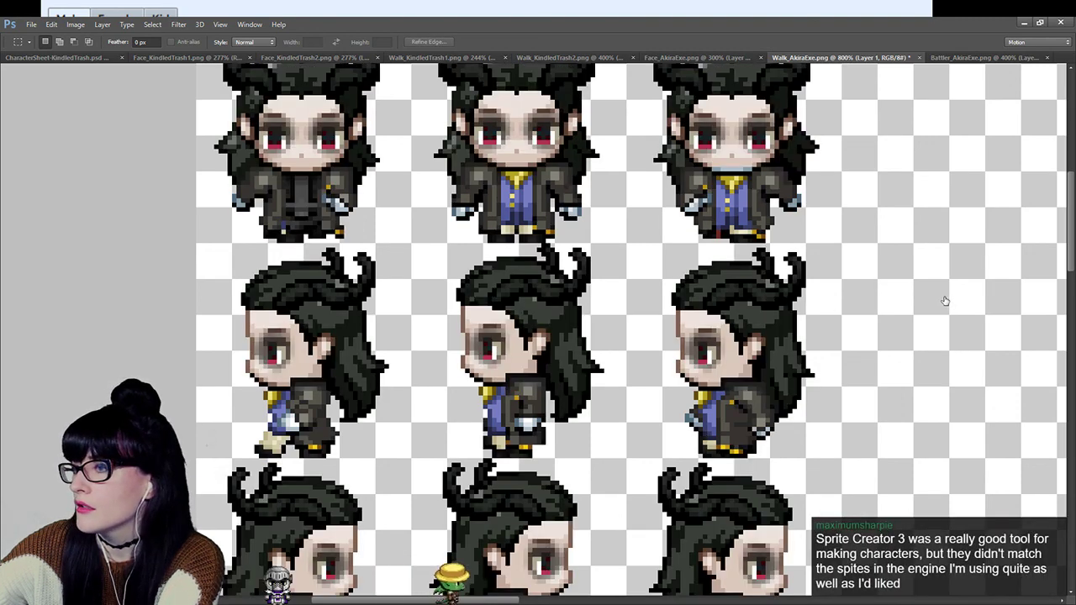
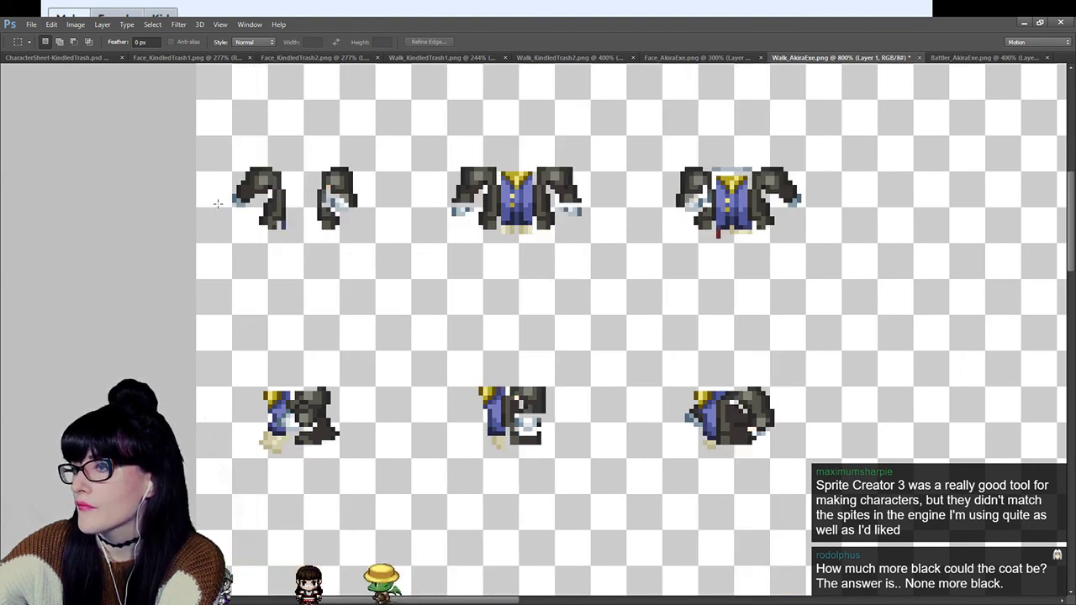
Delete the white hands and leftover blue vest pixels from the first front-facing coat.
key(z)
drag(304, 161, 318, 162)
click(318, 161)
key(m)
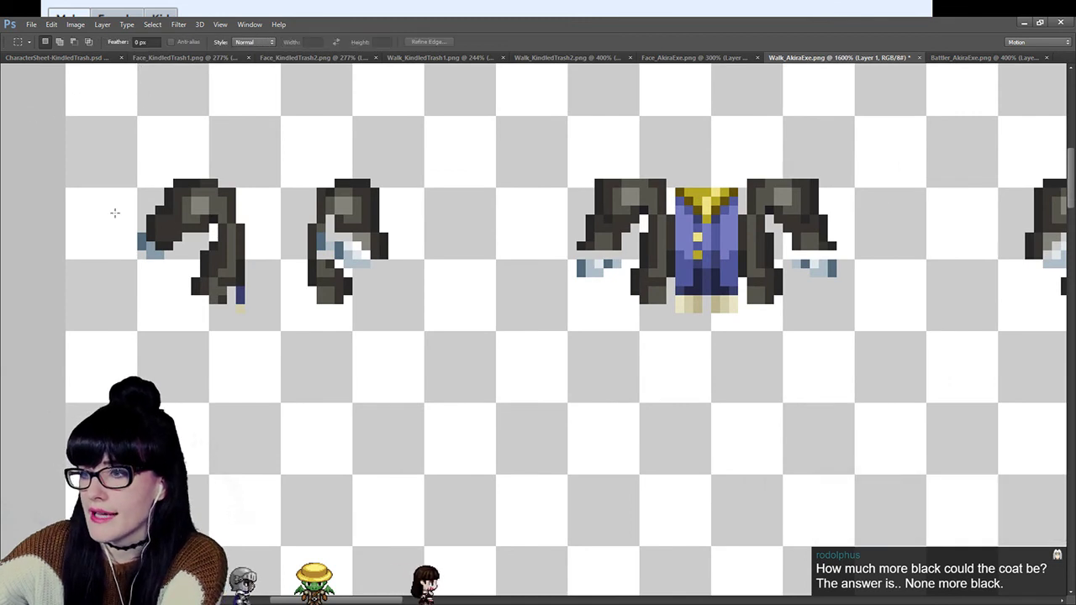
drag(161, 257, 122, 301)
drag(153, 247, 127, 277)
key(Delete)
drag(140, 235, 154, 248)
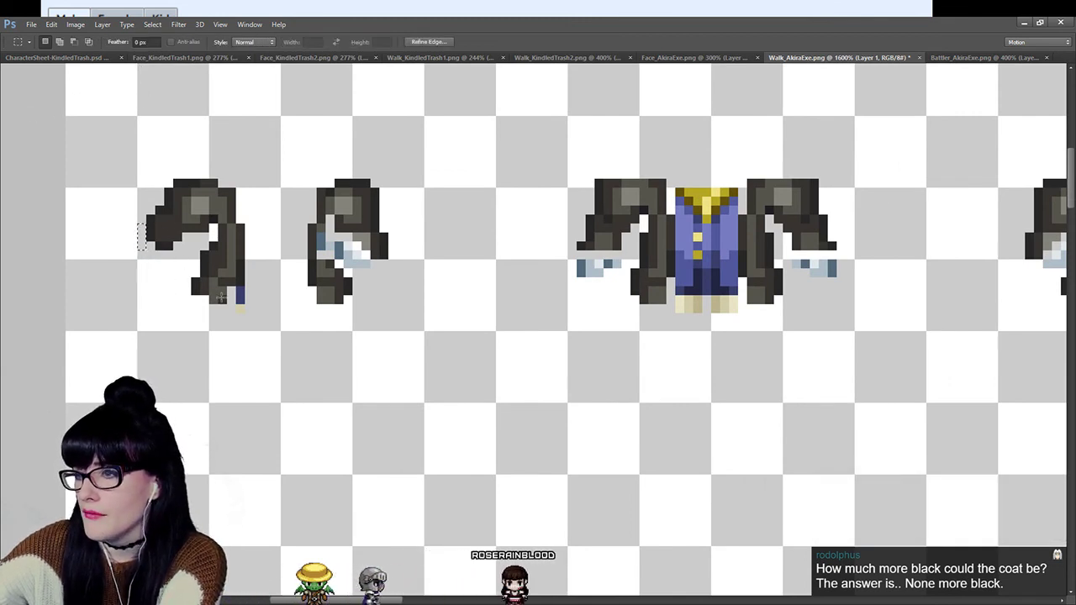
drag(338, 245, 367, 264)
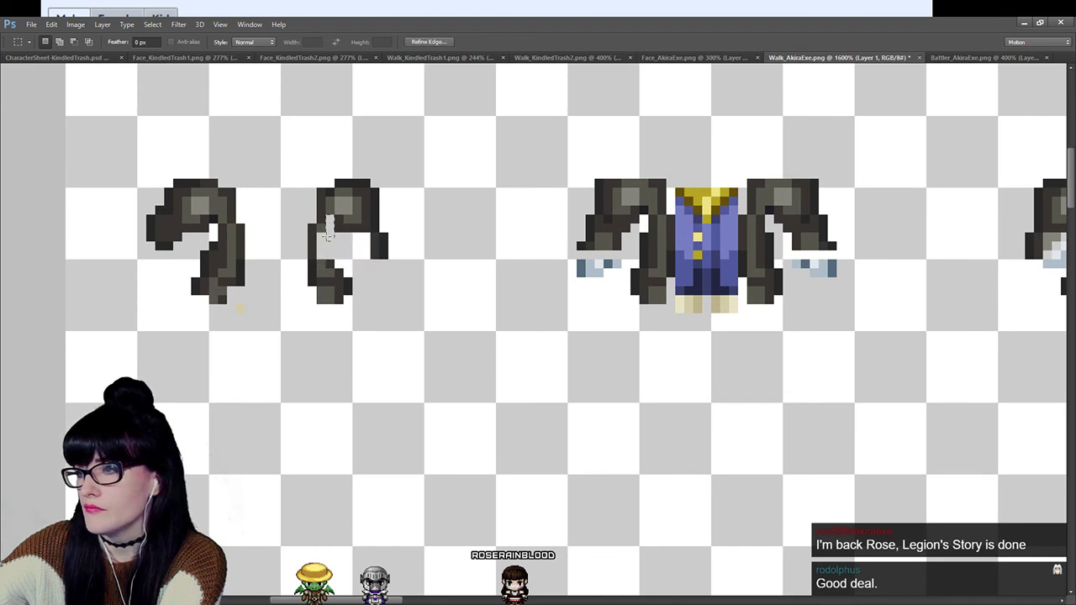
Delete the hands, the trouser pixels and the blue vest from the middle front-facing coat.
mouse_move(568, 261)
mouse_down()
mouse_move(771, 356)
mouse_move(746, 357)
mouse_up()
key(Delete)
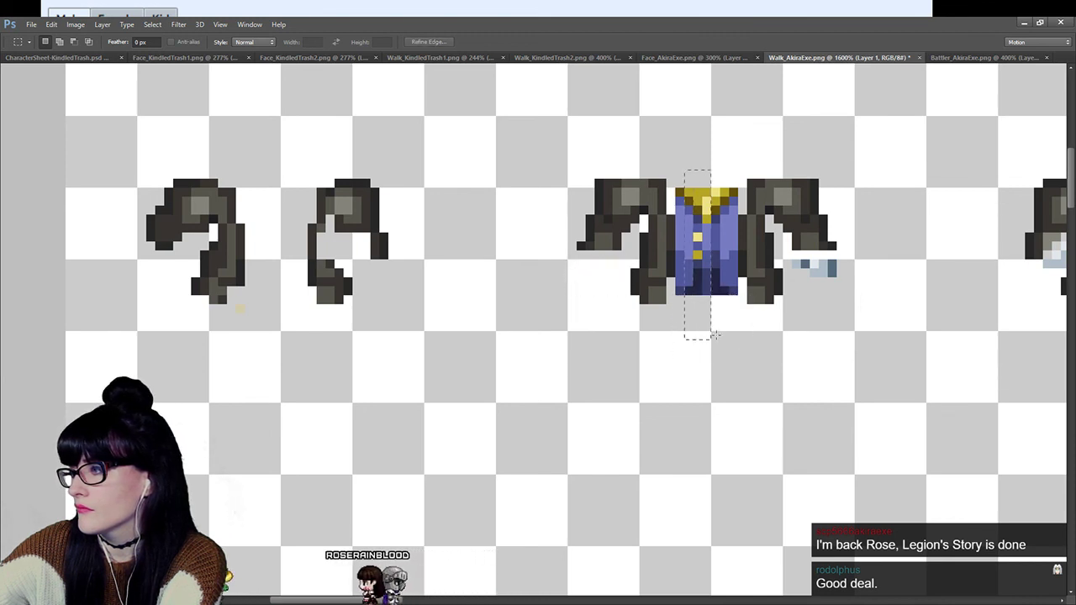
key(Delete)
key(ctrl+d)
drag(731, 344, 675, 143)
key(Delete)
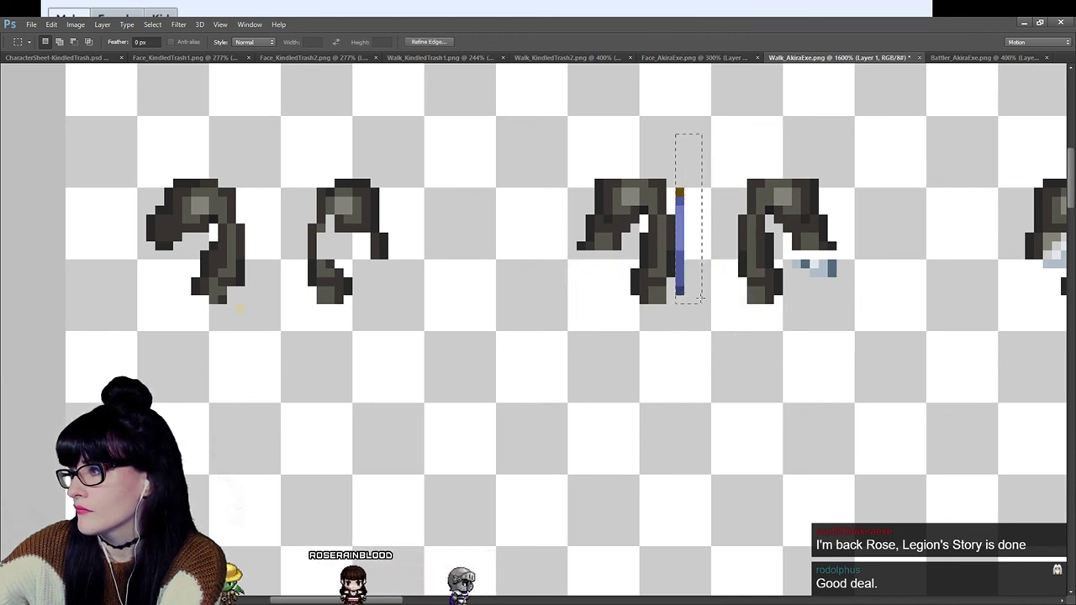
key(Delete)
key(Delete)
key(ctrl+d)
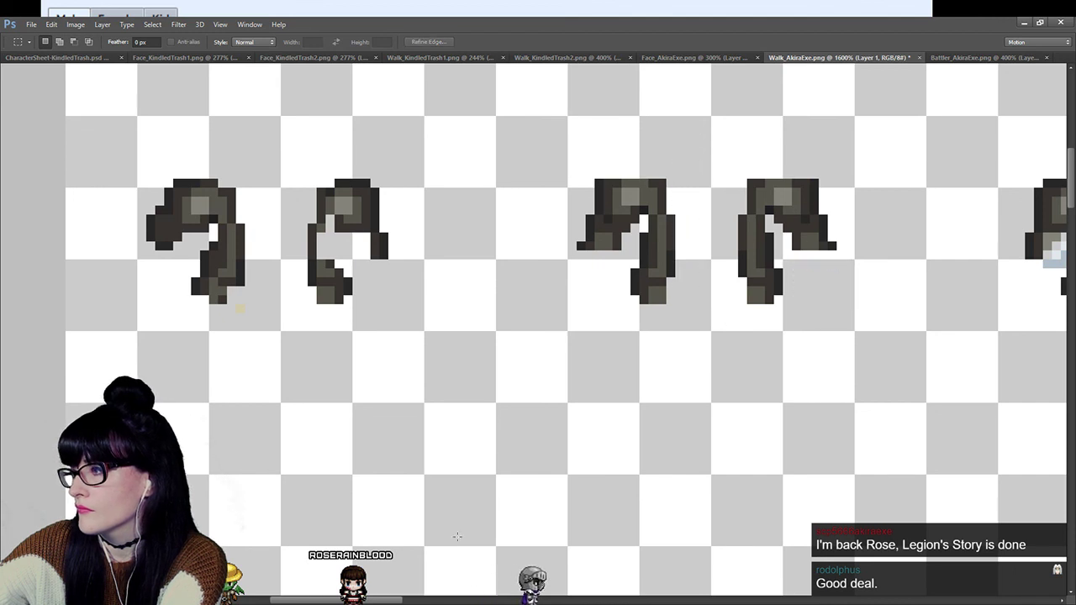
Compare the walk sprites with and without the trimmed front-facing coats overlaid, and view the coat pieces on their own.
key(ctrl+comma)
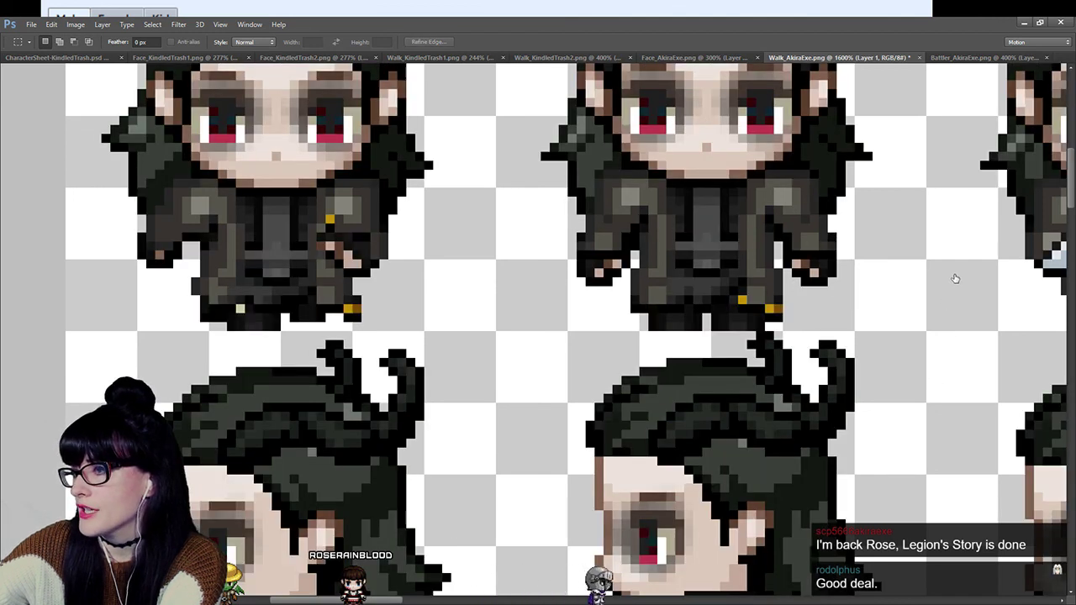
key(h)
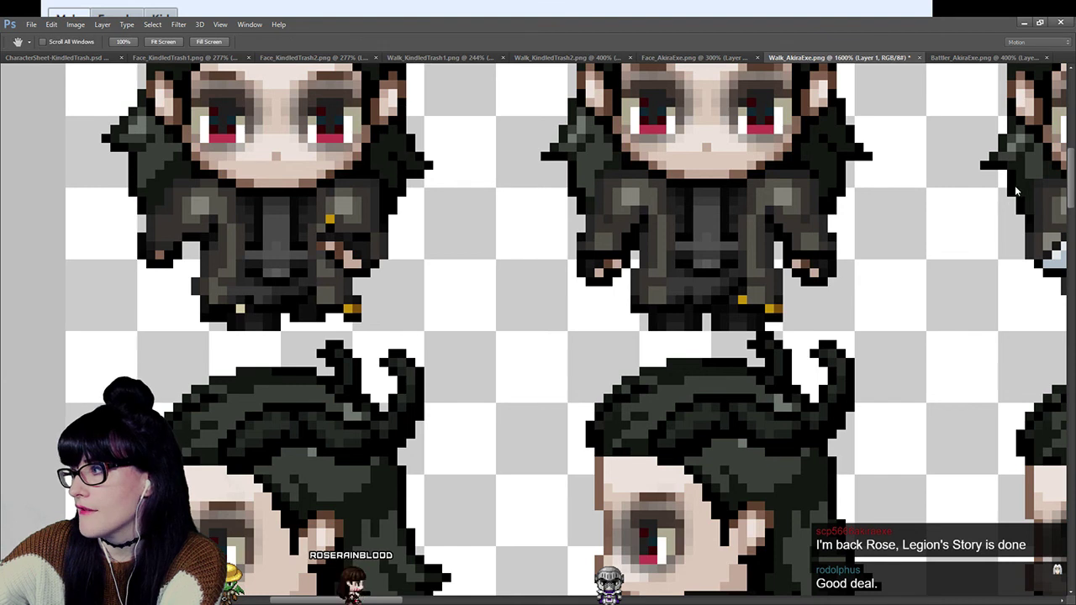
key(m)
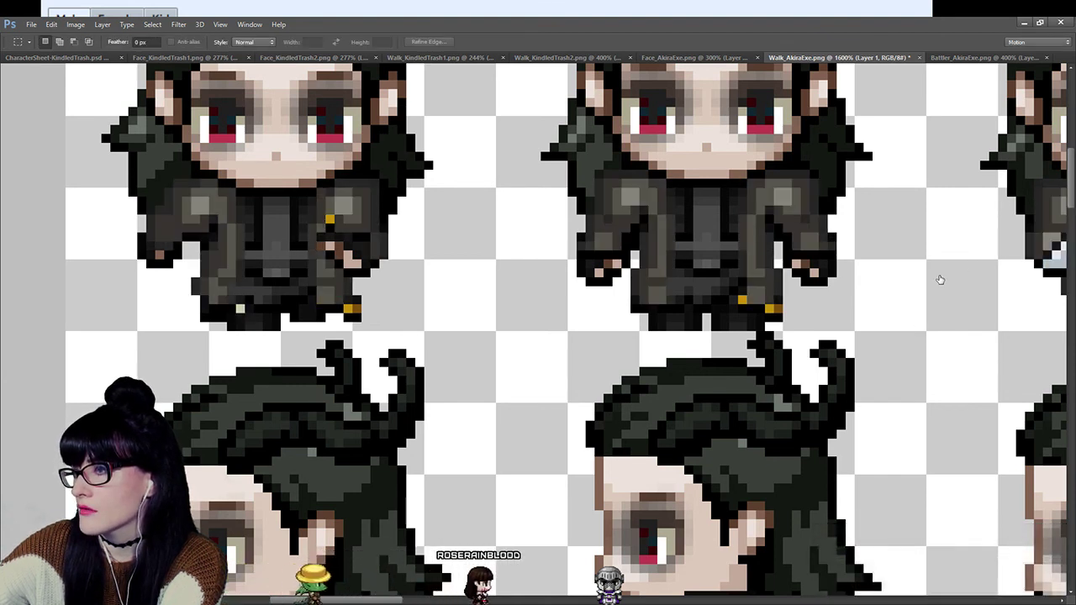
key(ctrl+comma)
key(ctrl+comma)
key(ctrl+comma)
key(ctrl+comma)
key(ctrl+comma)
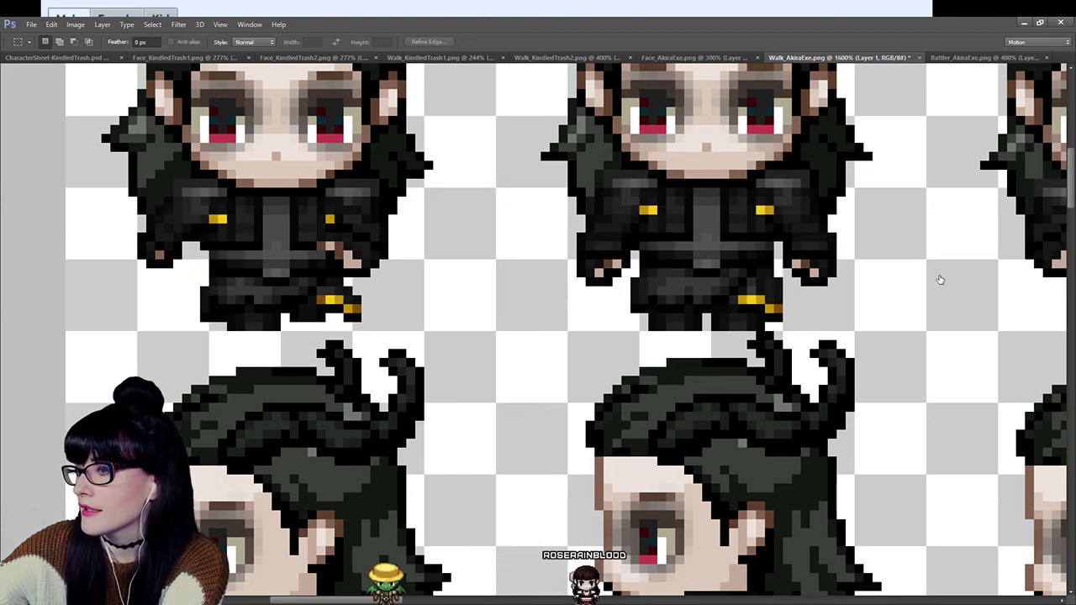
key(ctrl+comma)
key(ctrl+comma)
key(ctrl+comma)
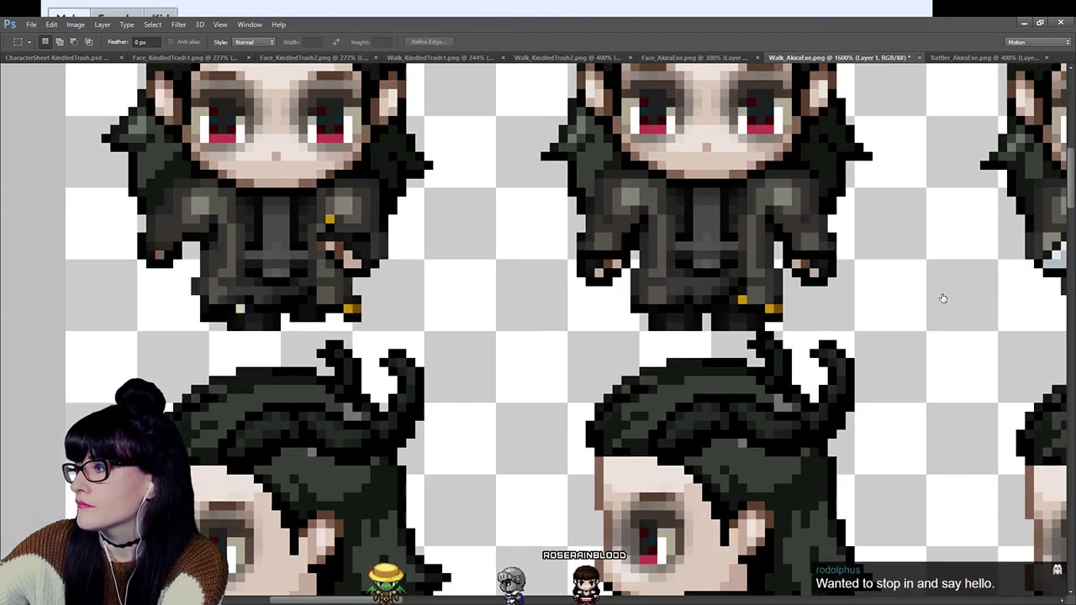
key(ctrl+comma)
key(ctrl+comma)
key(ctrl+comma)
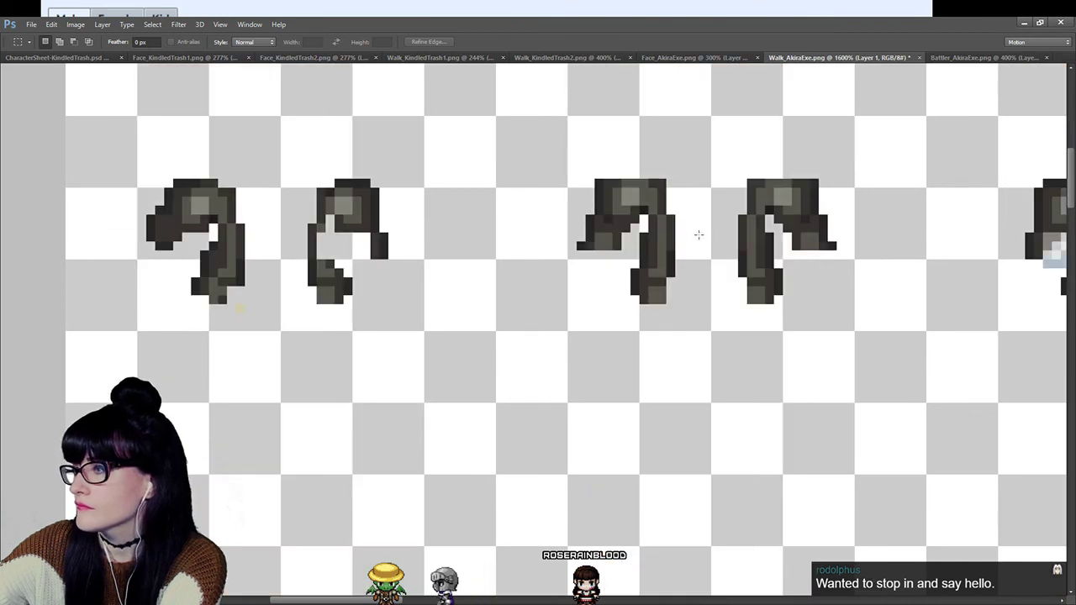
Delete the blue vest with its yellow collar from the third front-facing coat.
drag(324, 600, 424, 600)
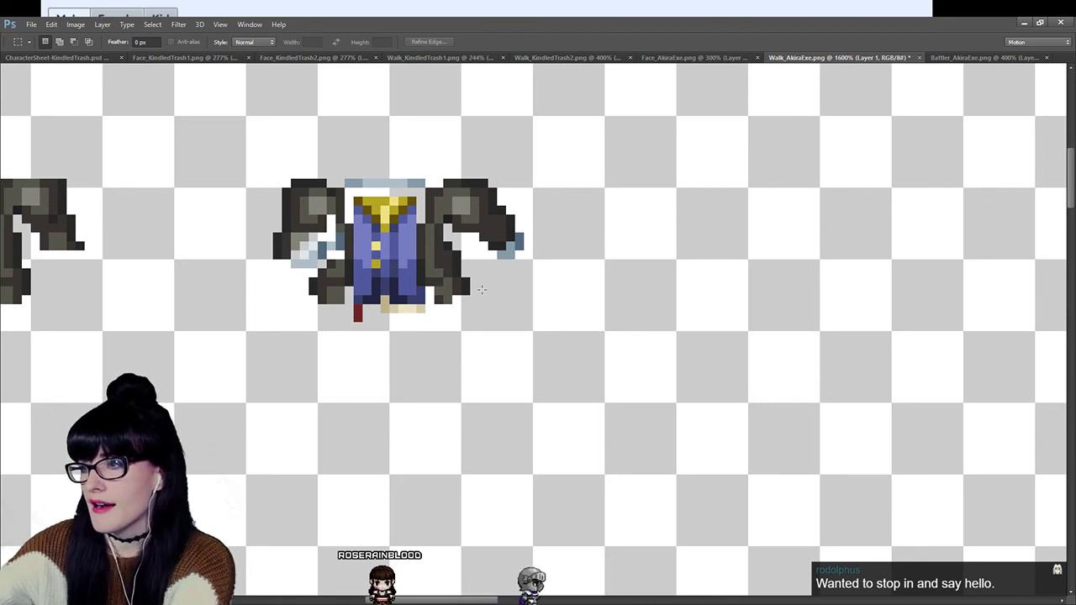
drag(353, 133, 414, 329)
key(Delete)
key(ctrl+d)
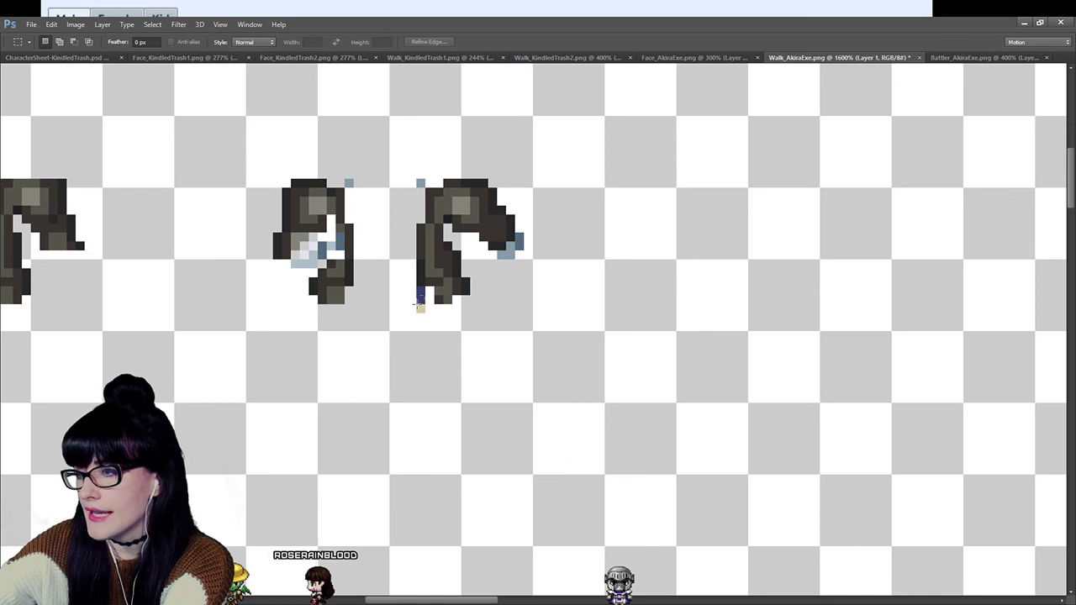
Erase the remaining blue, light-blue and beige pixels around the dark sleeves of the top row's third walk frame.
drag(407, 287, 425, 312)
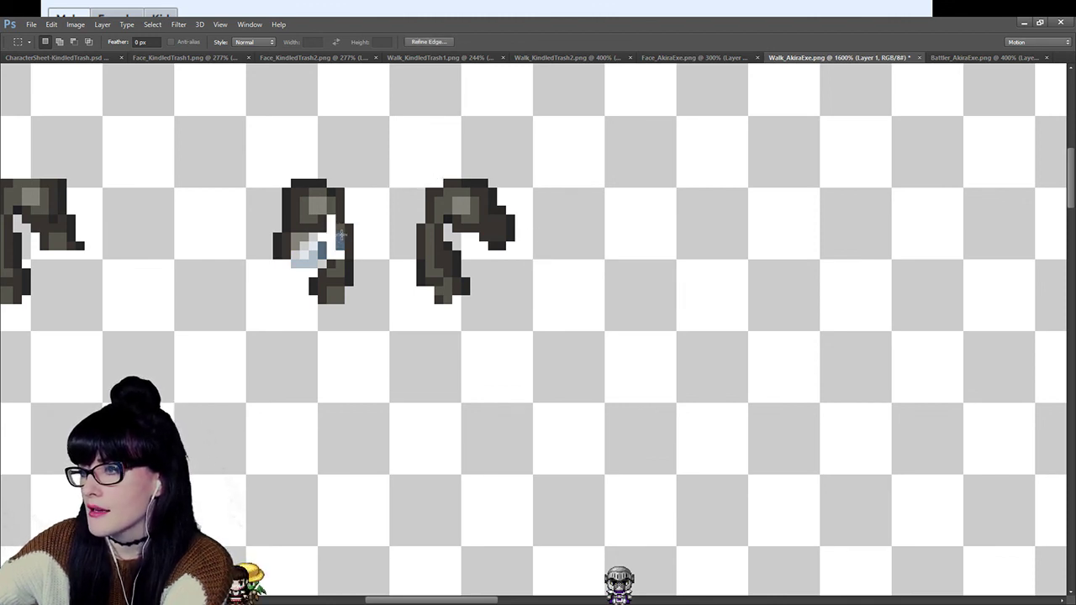
mouse_move(333, 247)
mouse_down()
mouse_move(314, 239)
mouse_move(312, 255)
mouse_up()
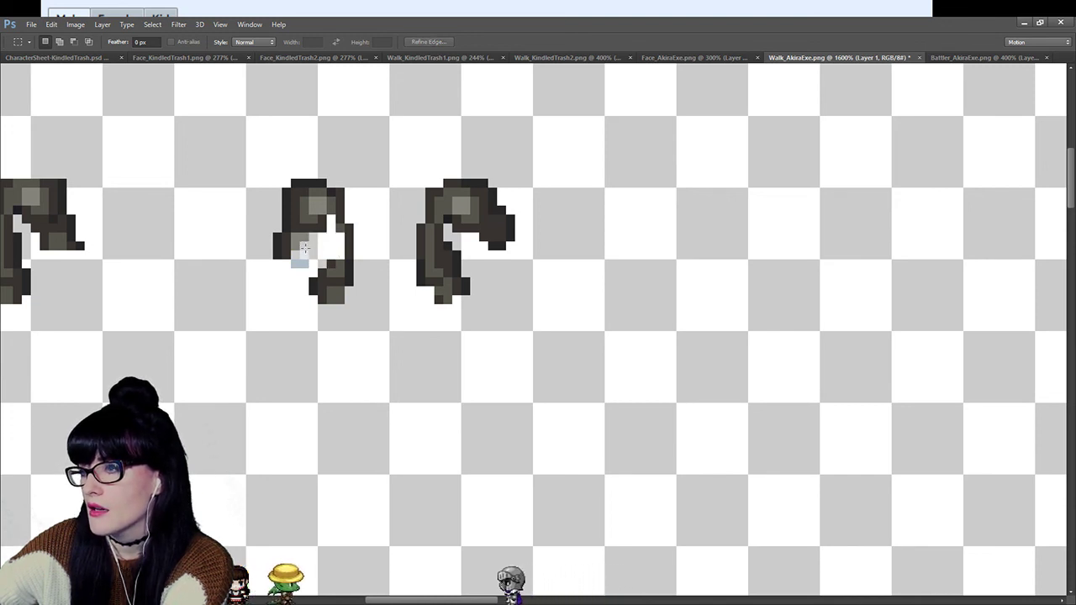
click(294, 255)
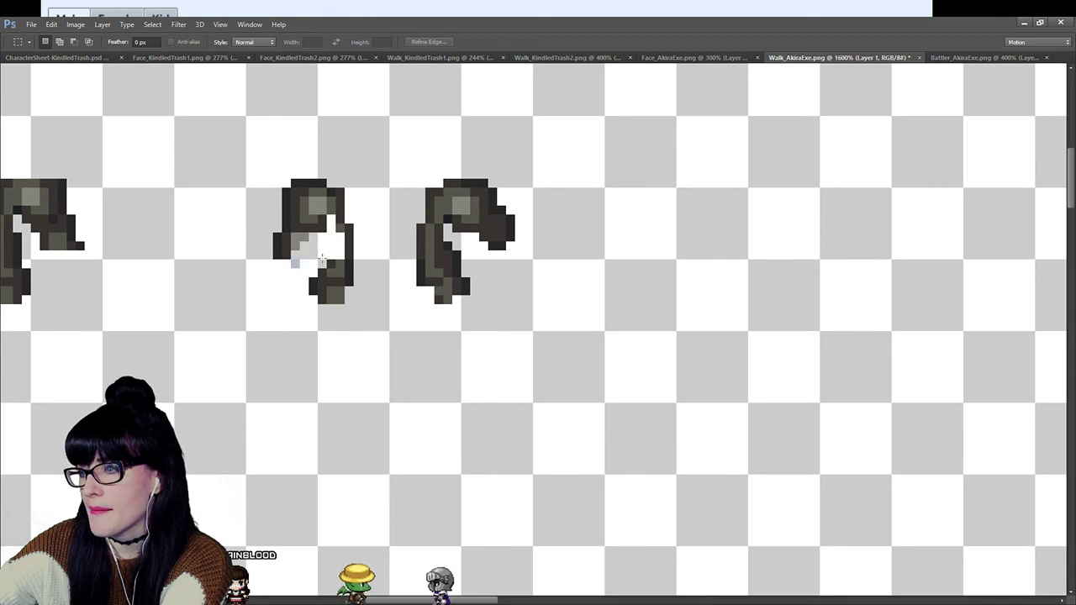
Look at the Battler_AkiraExe.png sprites for reference, return to Walk_AkiraExe.png and compare its first and second rows.
drag(429, 601, 330, 602)
scroll(431, 348, down, 5)
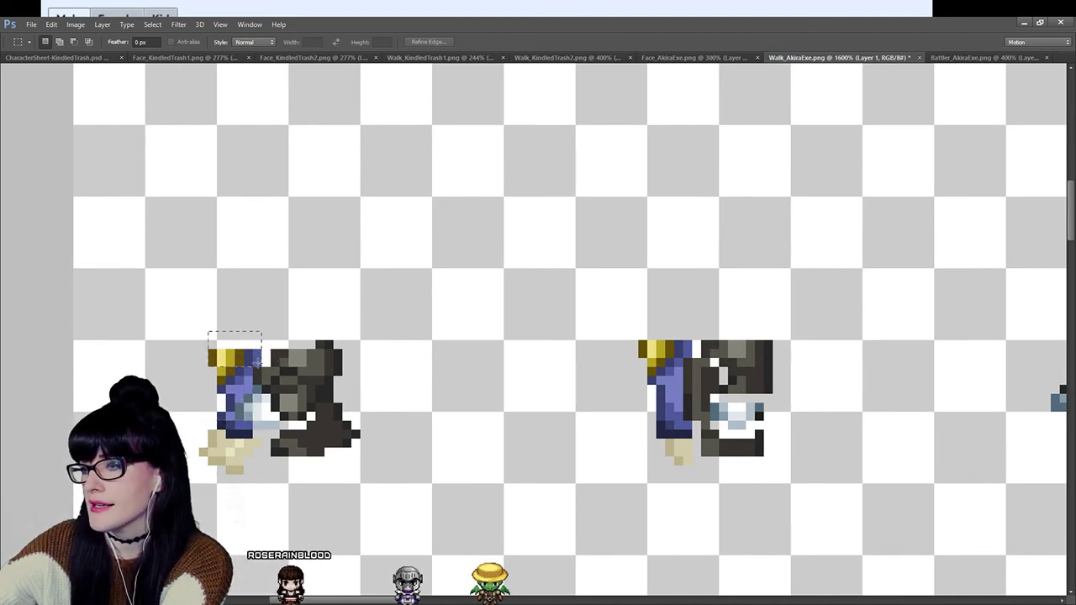
drag(256, 362, 260, 360)
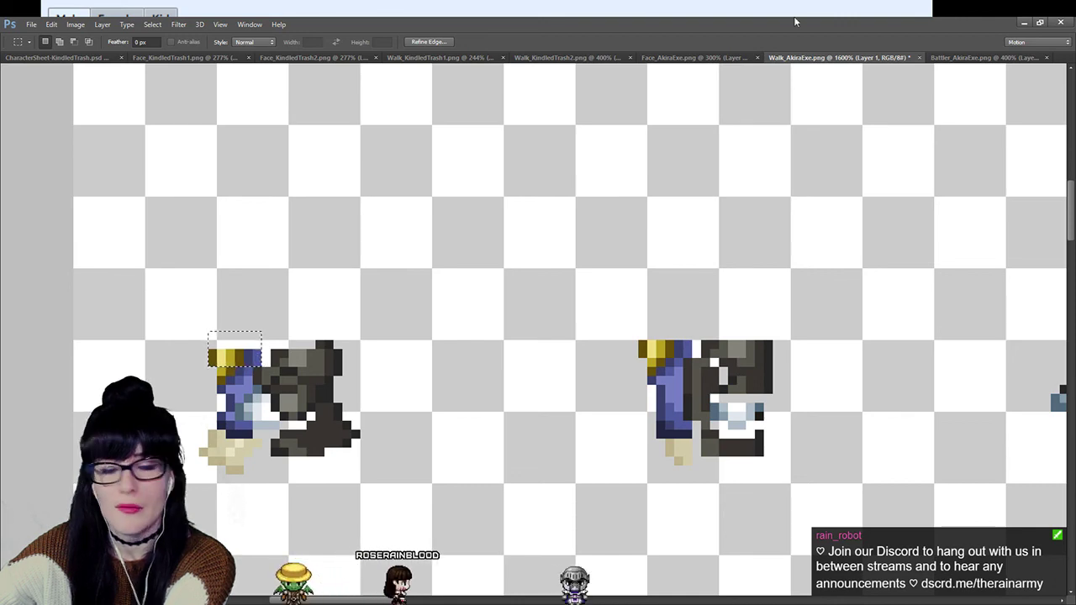
click(958, 57)
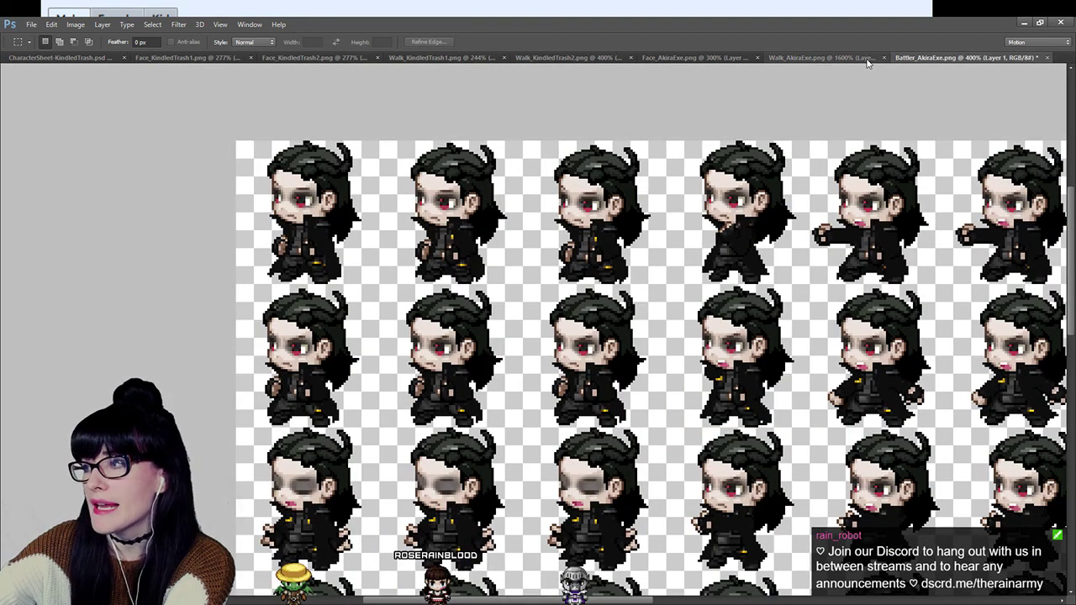
click(801, 57)
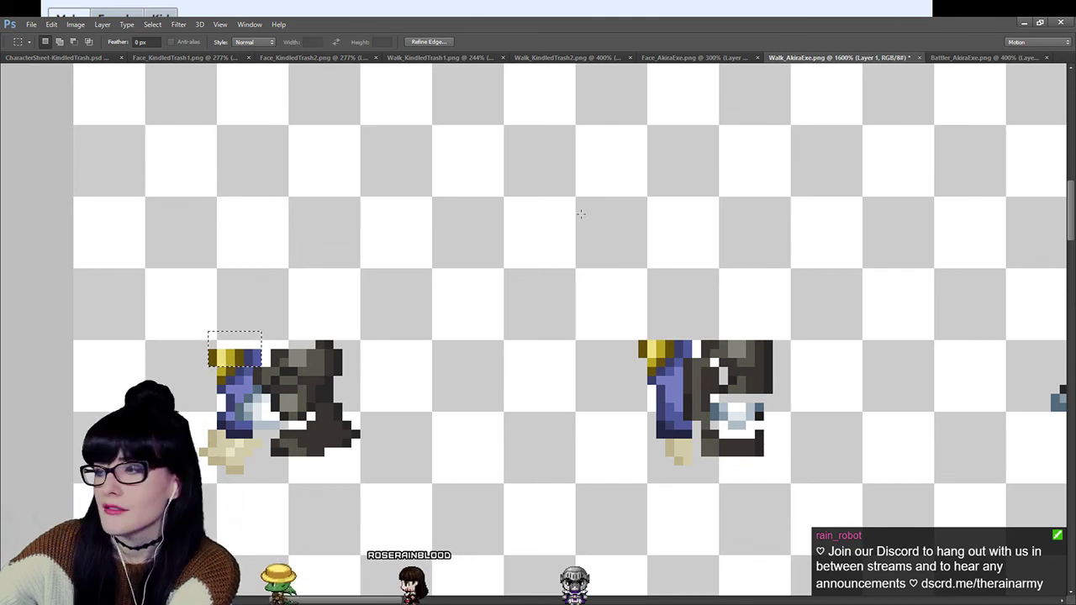
scroll(397, 347, up, 5)
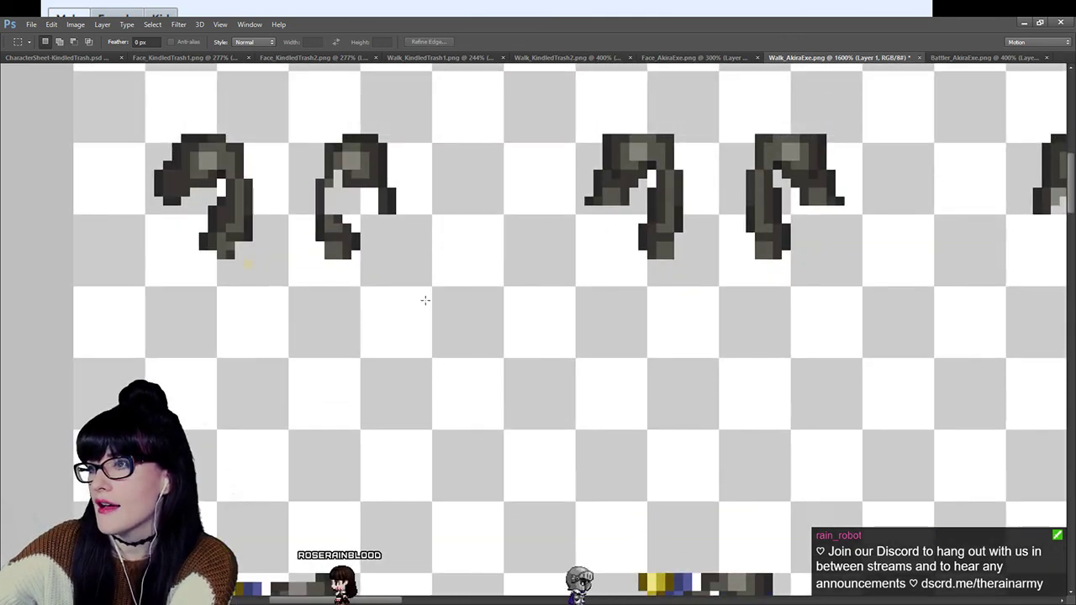
scroll(266, 285, down, 5)
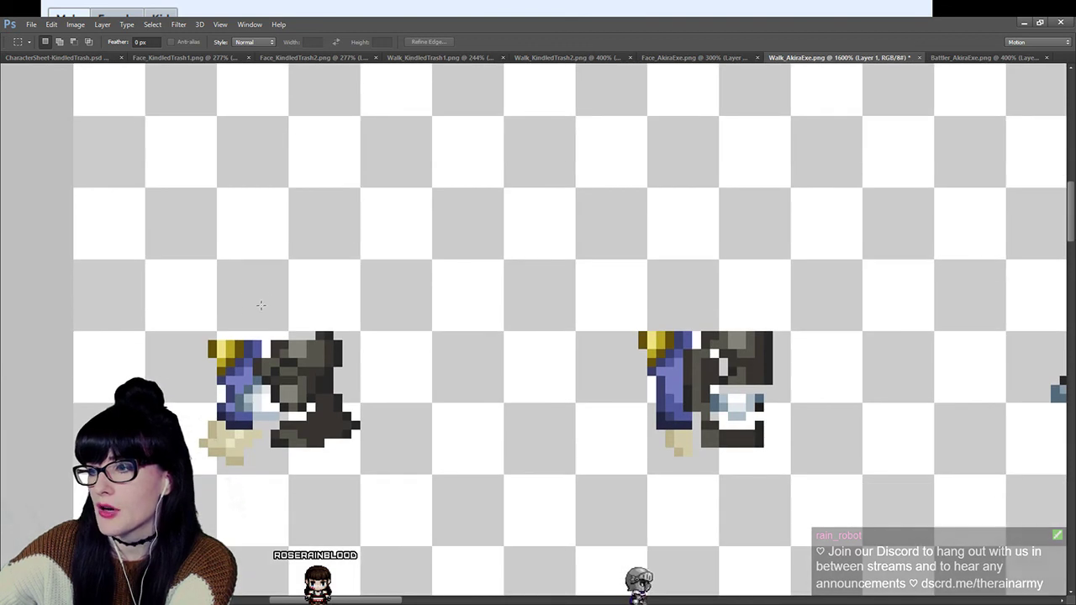
Erase the gold, blue, light-blue and beige pixels from the second row's first frame, leaving only the dark coat.
key(ctrl+z)
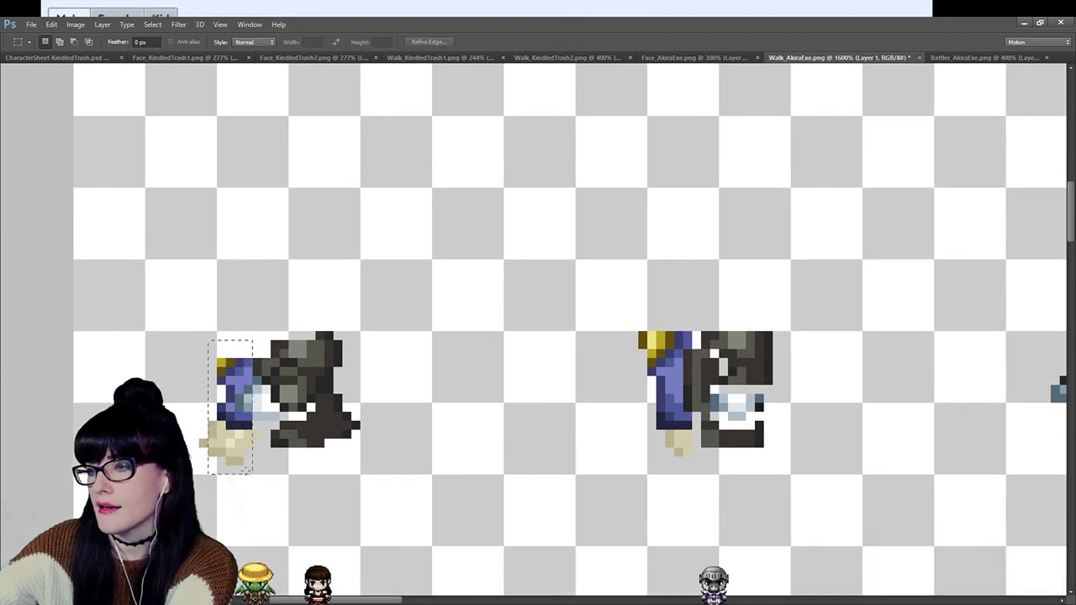
key(ctrl+z)
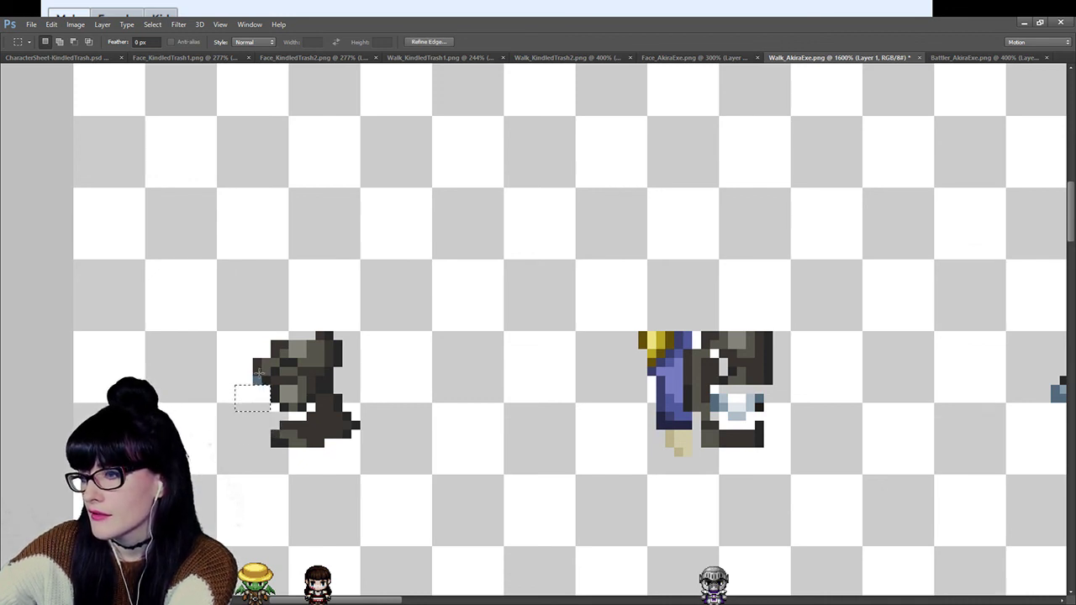
key(ctrl+z)
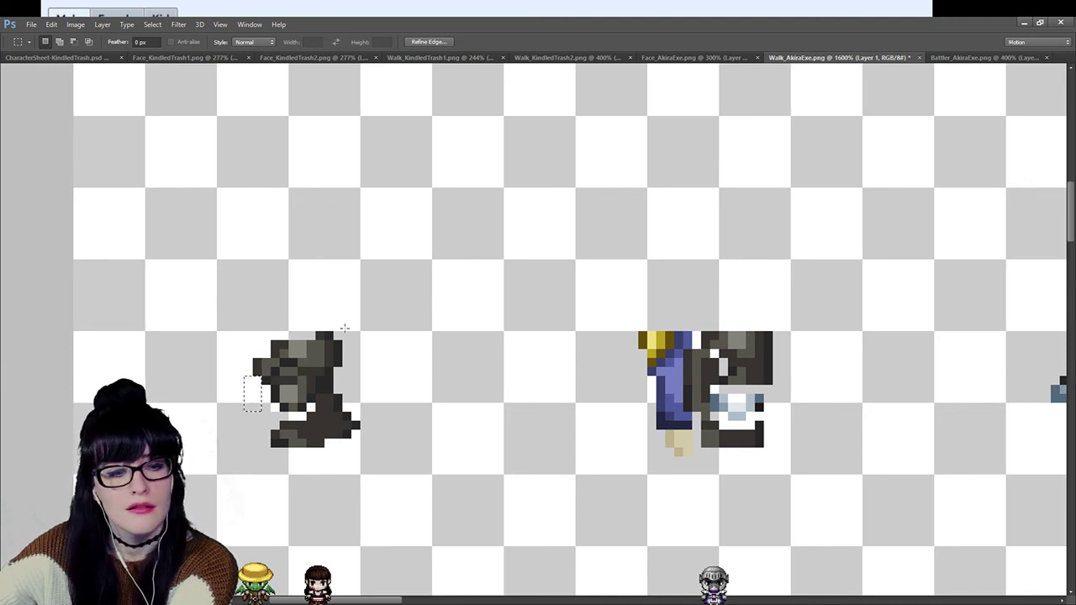
click(343, 328)
drag(271, 418, 311, 407)
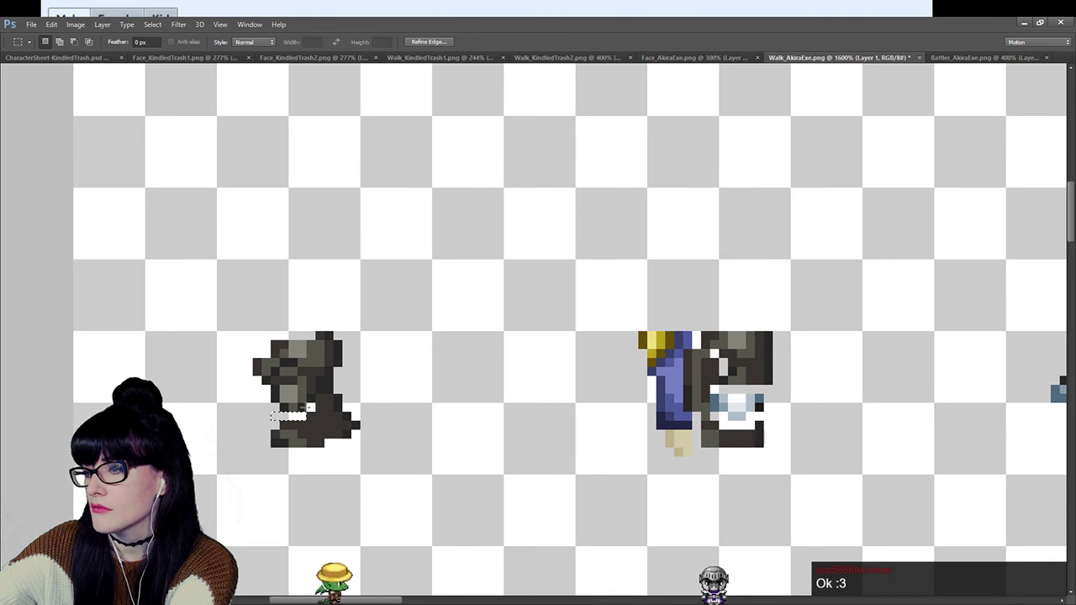
key(ctrl+d)
Erase the gold, blue and beige clothing pixels and the light-blue pixels from the second row's middle frame.
drag(620, 322, 682, 456)
key(Delete)
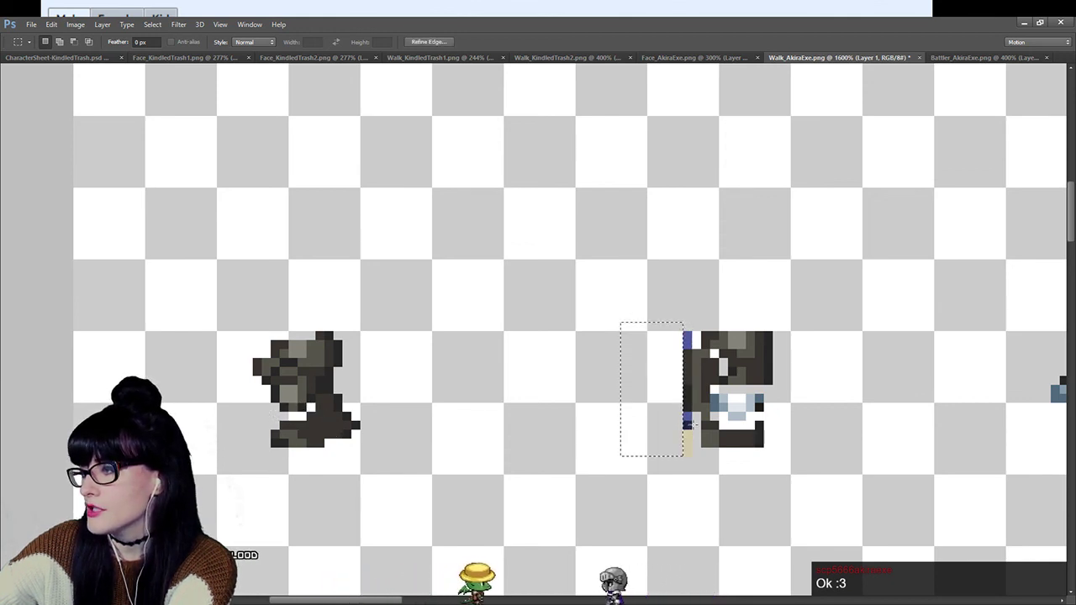
drag(681, 410, 703, 458)
key(Delete)
drag(656, 322, 693, 349)
key(Delete)
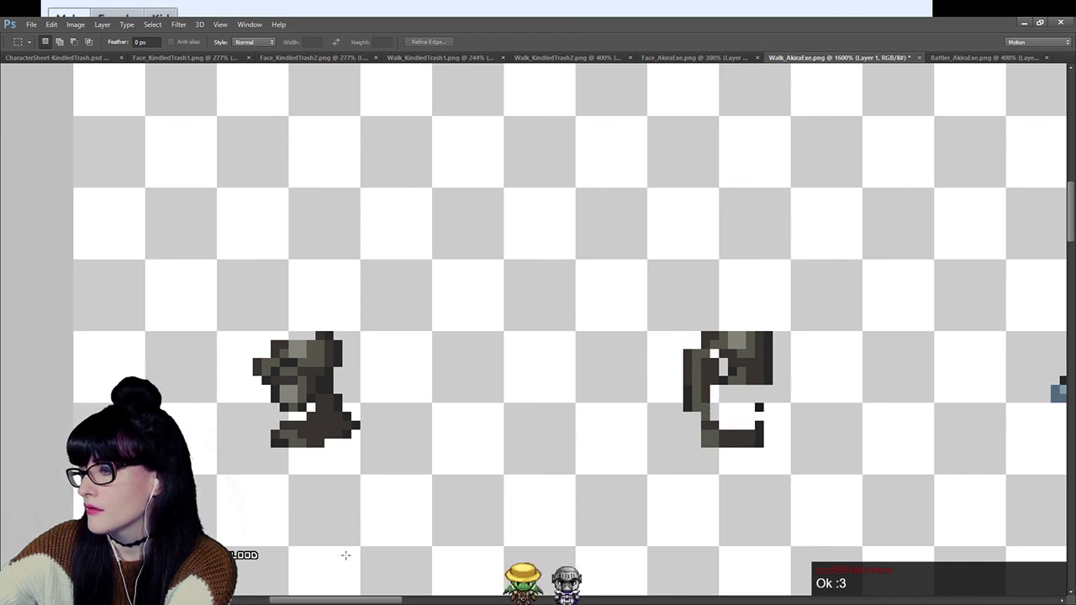
Erase the gold, blue, beige and light-blue pixels around the dark coat in the second row's third frame.
drag(303, 600, 366, 599)
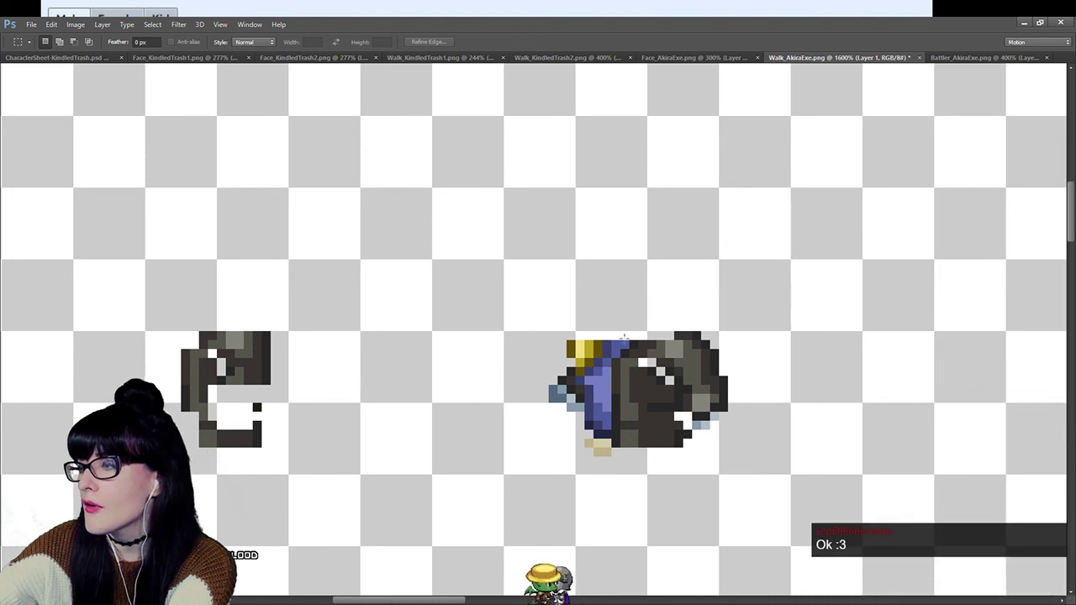
drag(611, 322, 539, 463)
key(Delete)
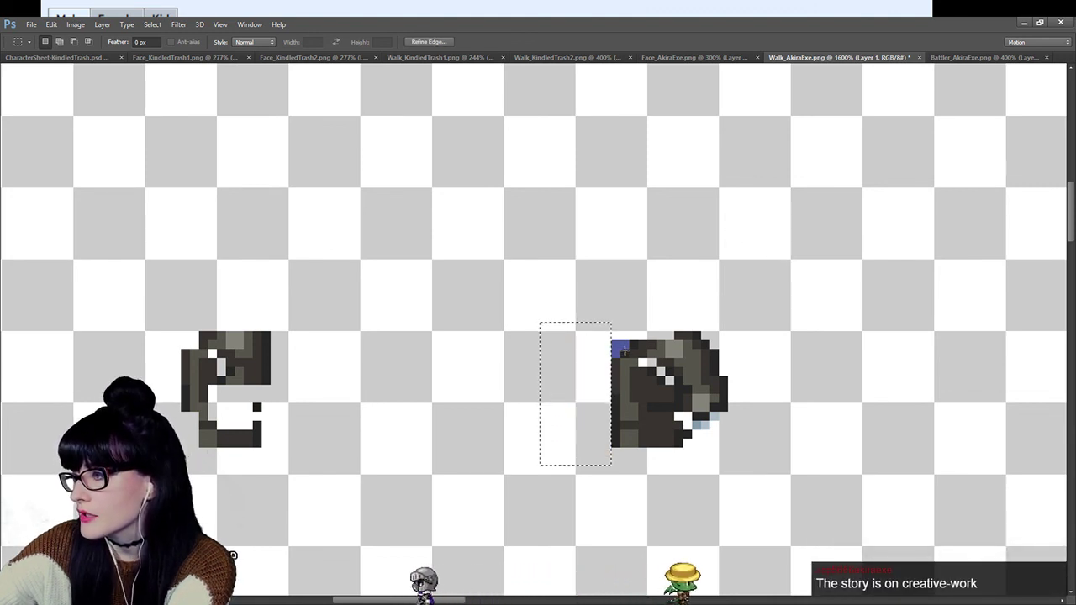
key(ctrl+d)
drag(629, 349, 605, 331)
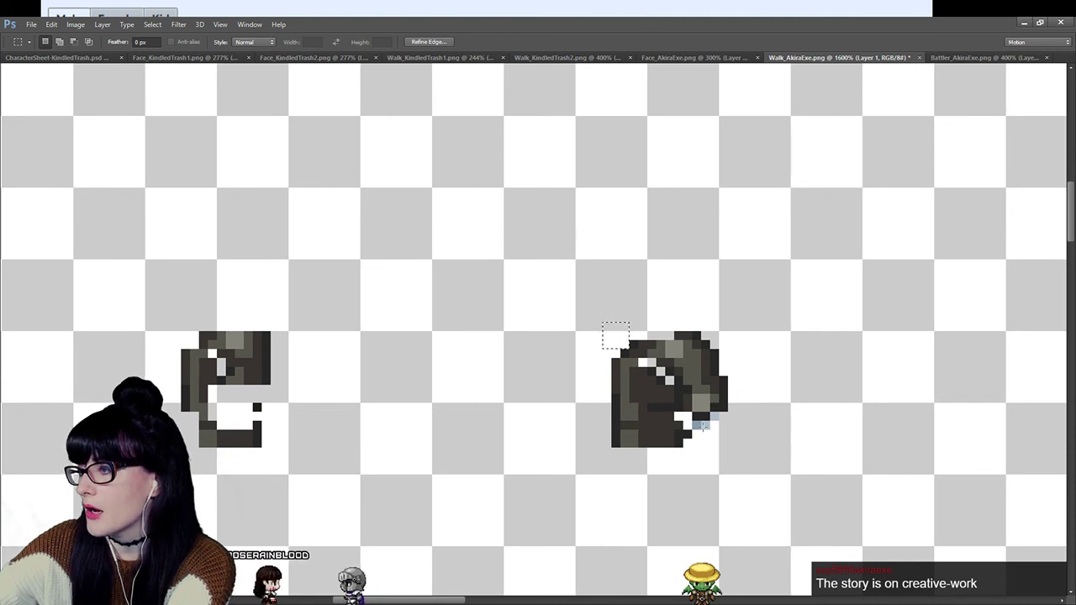
drag(700, 420, 745, 447)
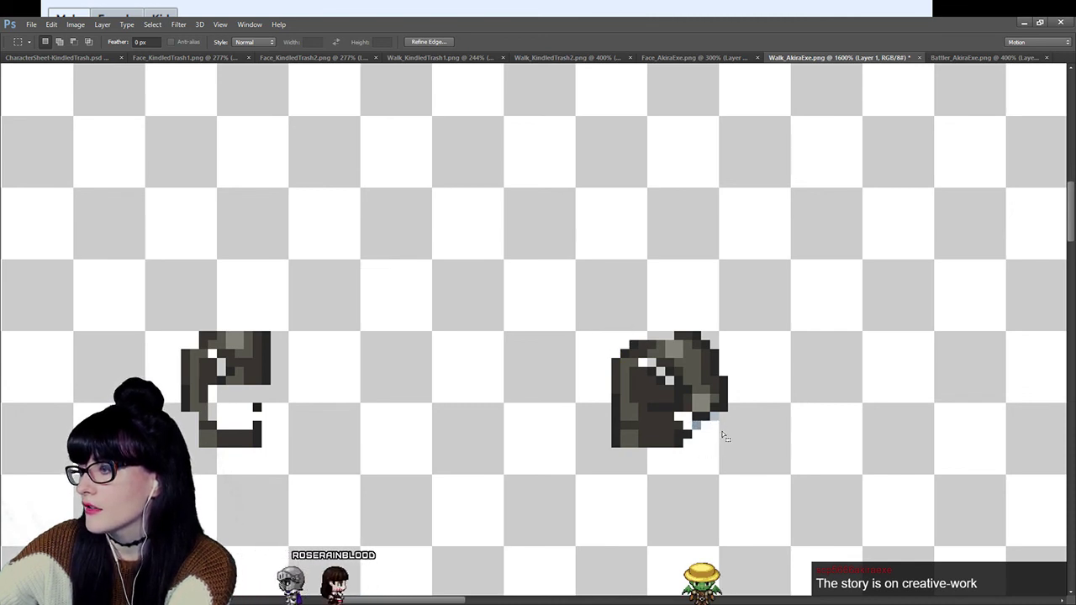
drag(710, 412, 727, 438)
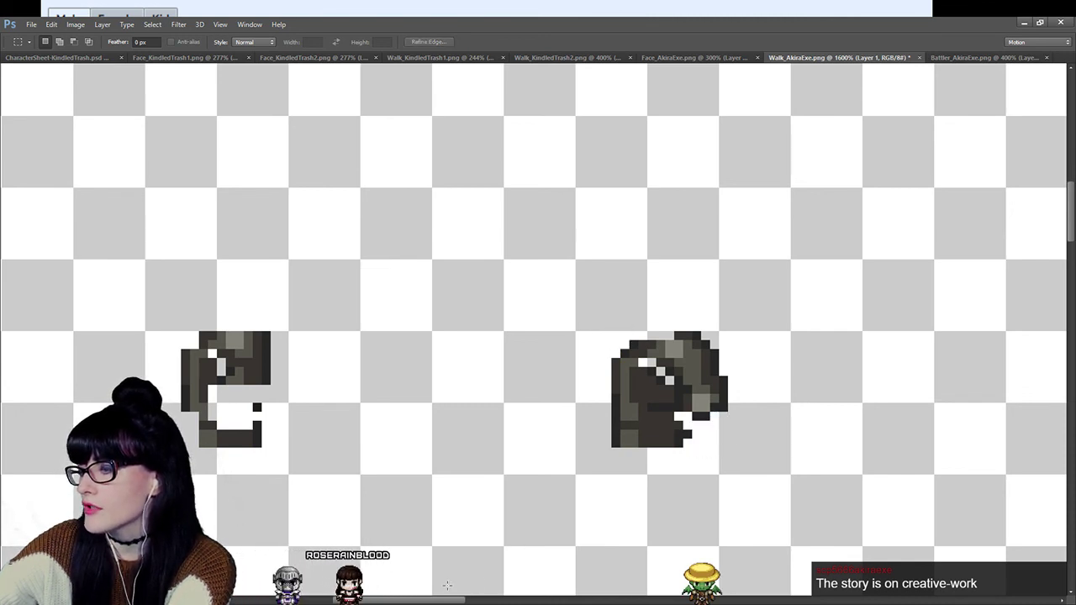
Erase the gold, blue, light-blue and beige pixels beside the dark coat in the third row's first frame.
scroll(467, 583, left, 5)
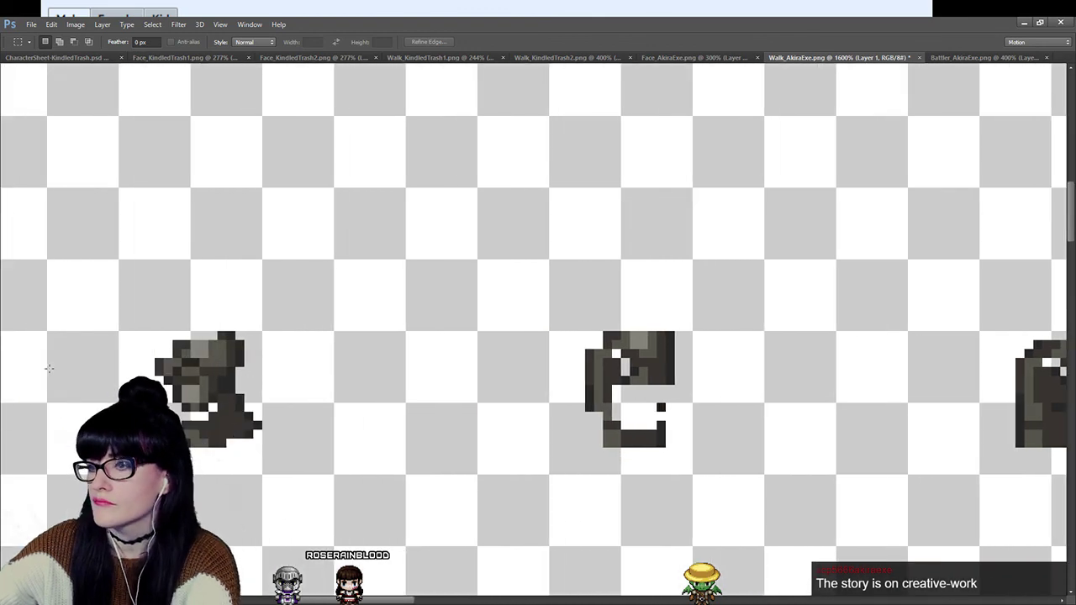
key(z)
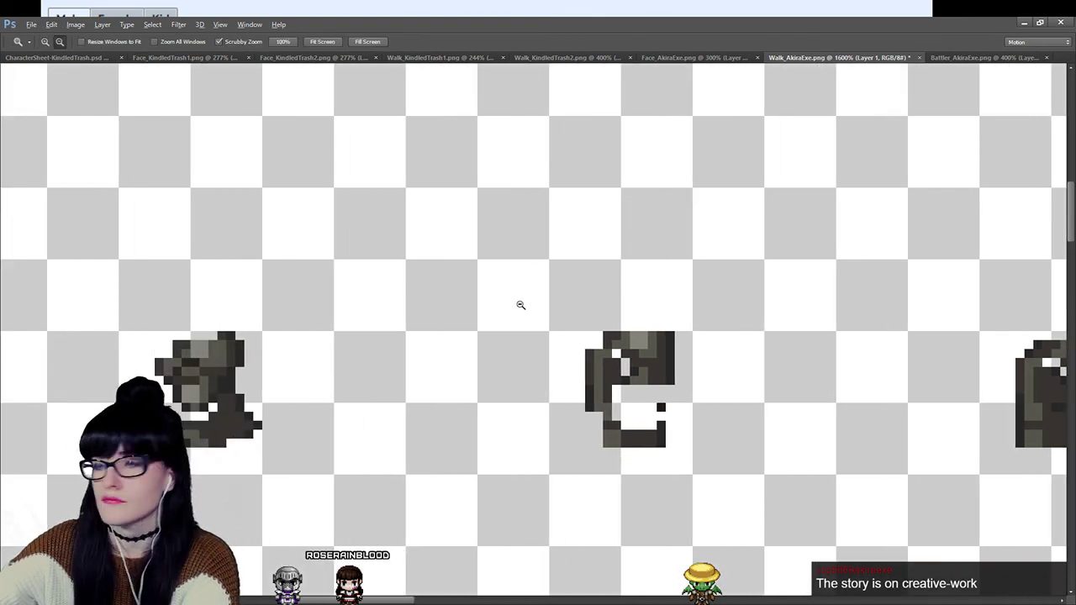
scroll(518, 306, down, 4)
scroll(538, 328, down, 6)
scroll(542, 352, up, 1)
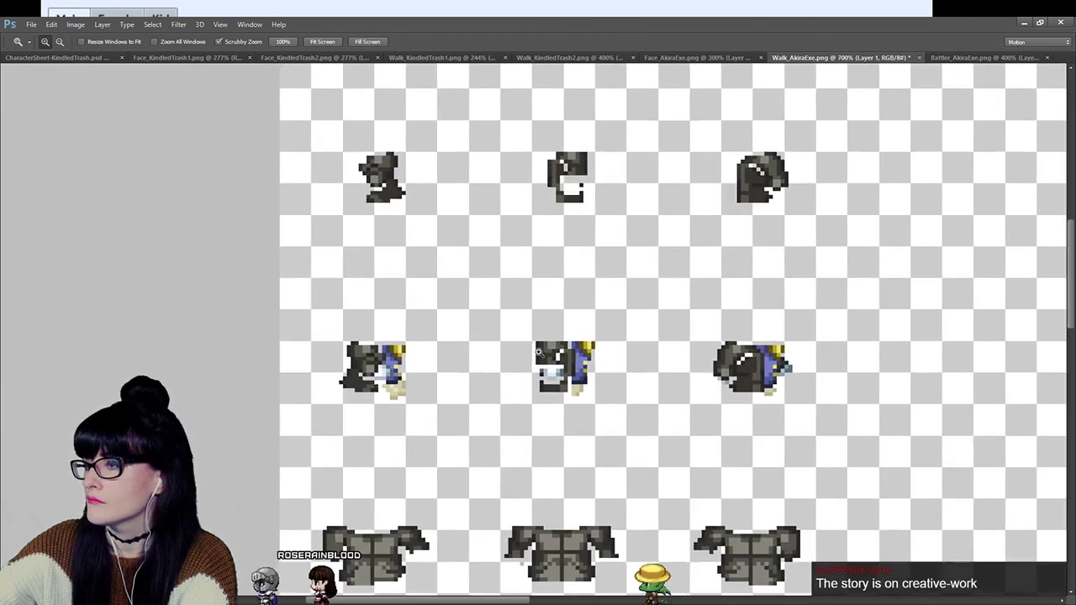
scroll(471, 361, up, 3)
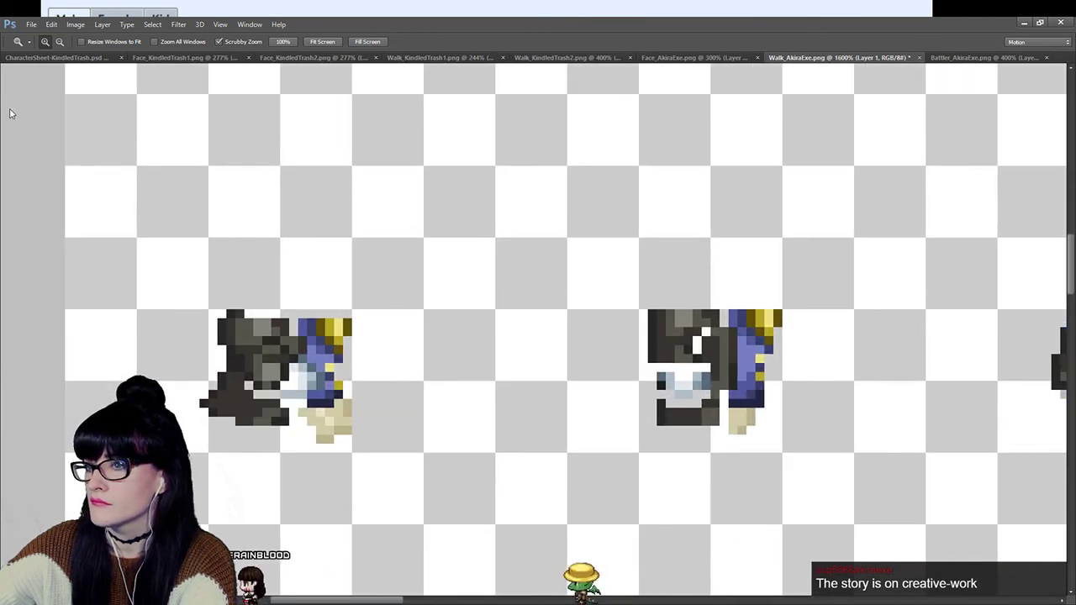
key(m)
drag(288, 293, 341, 385)
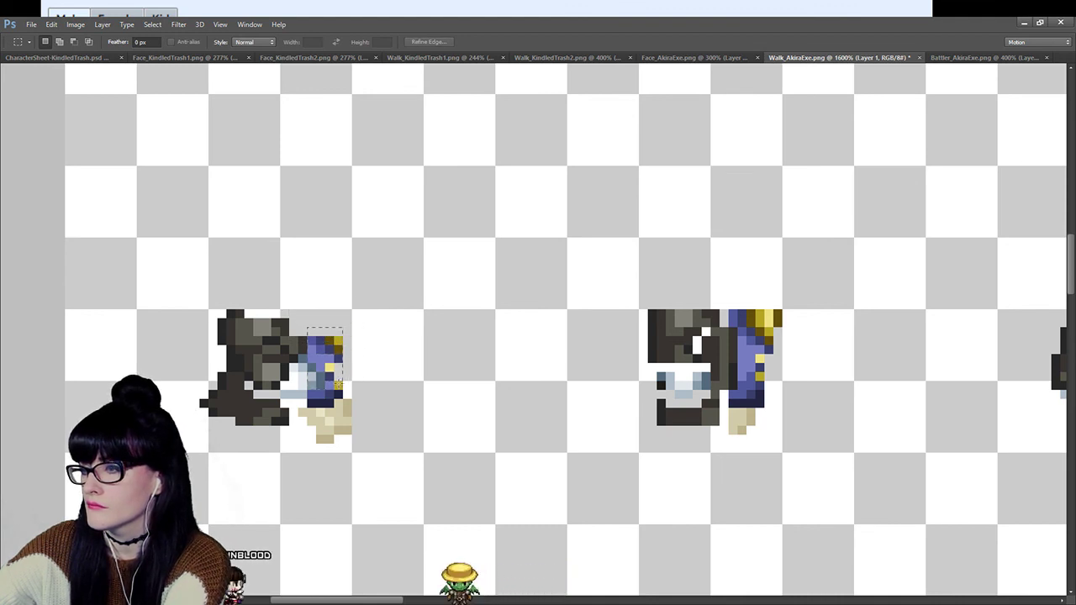
key(Delete)
drag(299, 354, 315, 387)
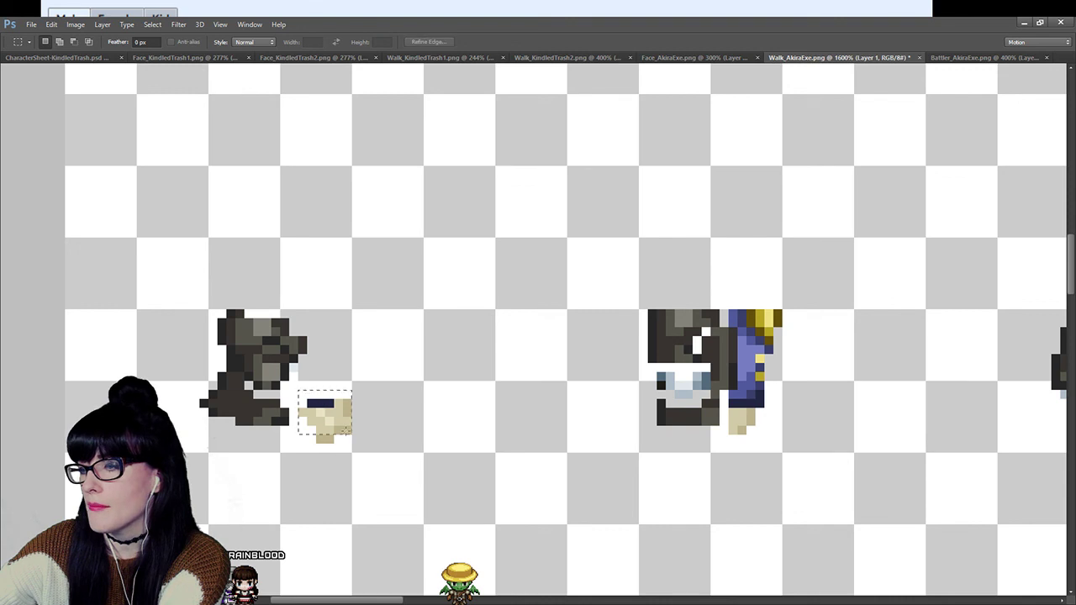
drag(362, 444, 300, 391)
key(Delete)
Erase the gold, blue and beige clothing pixels and the light-blue pixels from the third row's middle frame.
drag(378, 598, 397, 599)
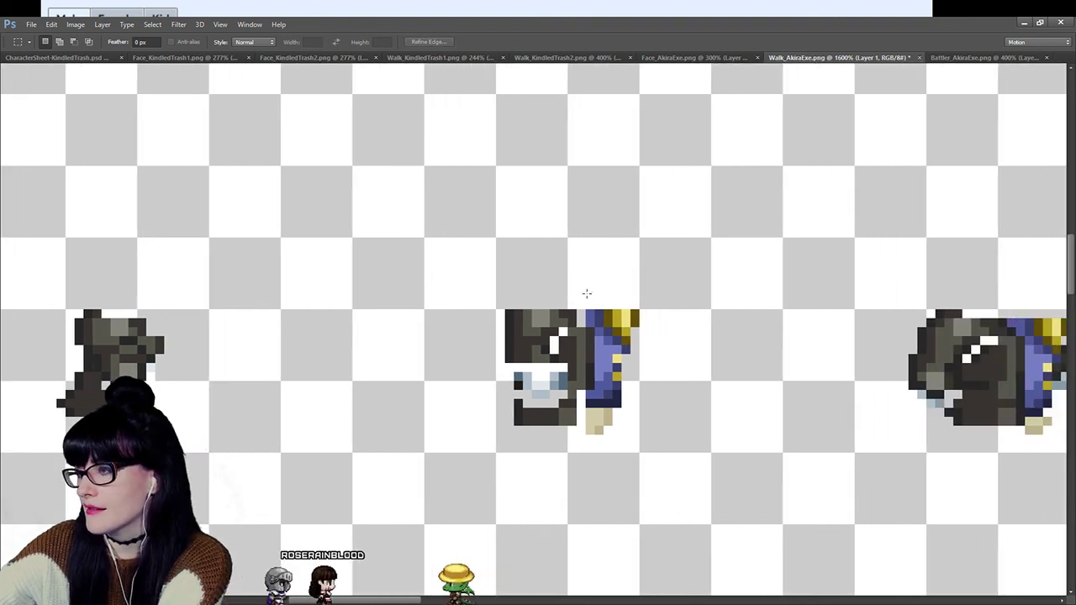
drag(586, 300, 626, 433)
key(Delete)
key(Delete)
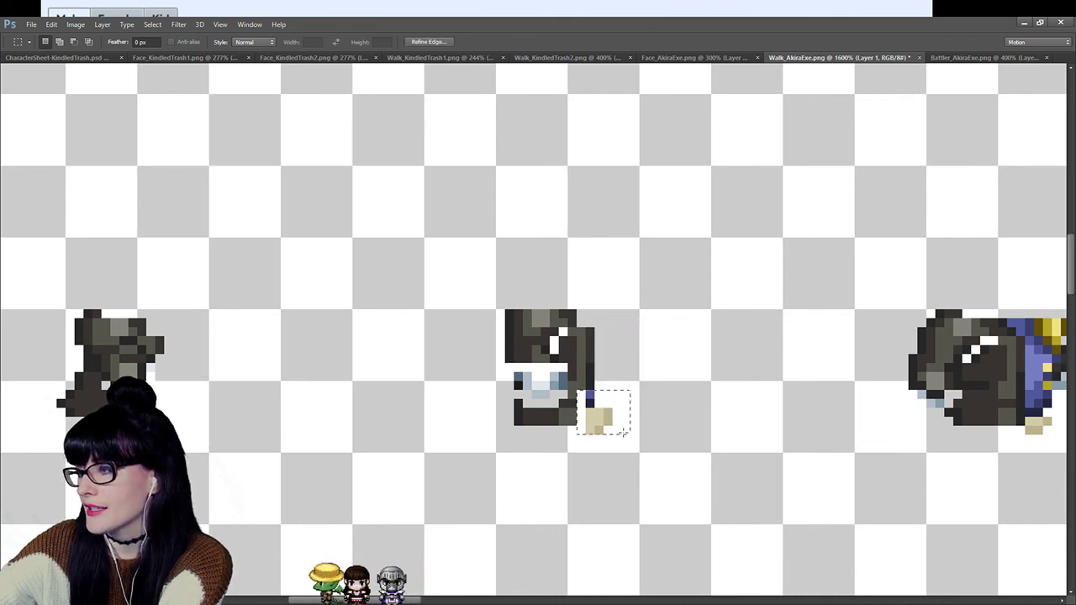
key(Delete)
drag(567, 384, 506, 375)
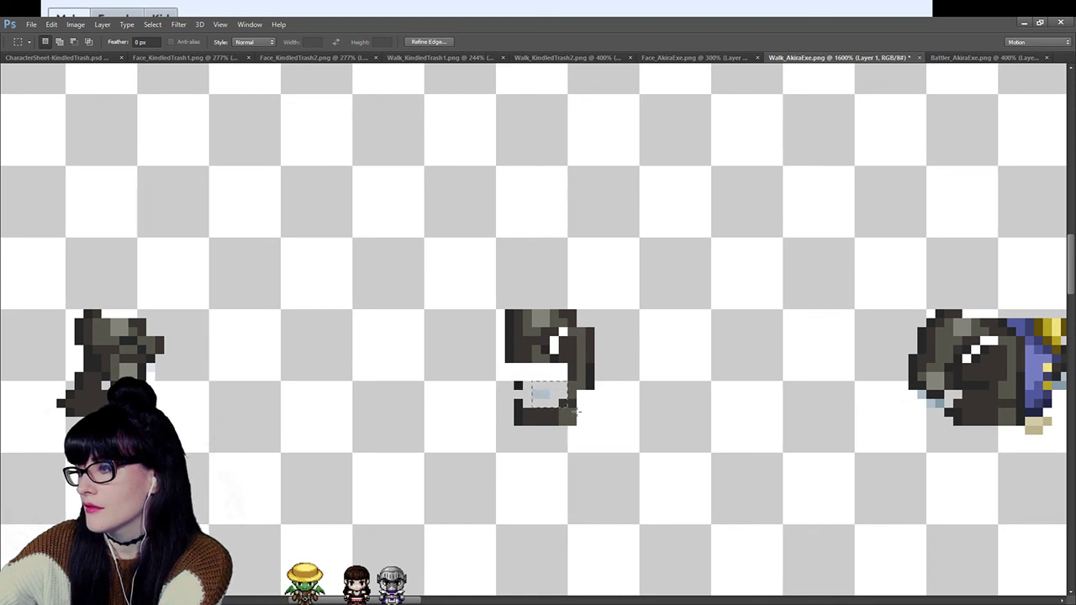
key(Delete)
Erase the gold, blue, beige and light-blue pixels around the dark coat in the third row's third frame.
scroll(583, 272, right, 5)
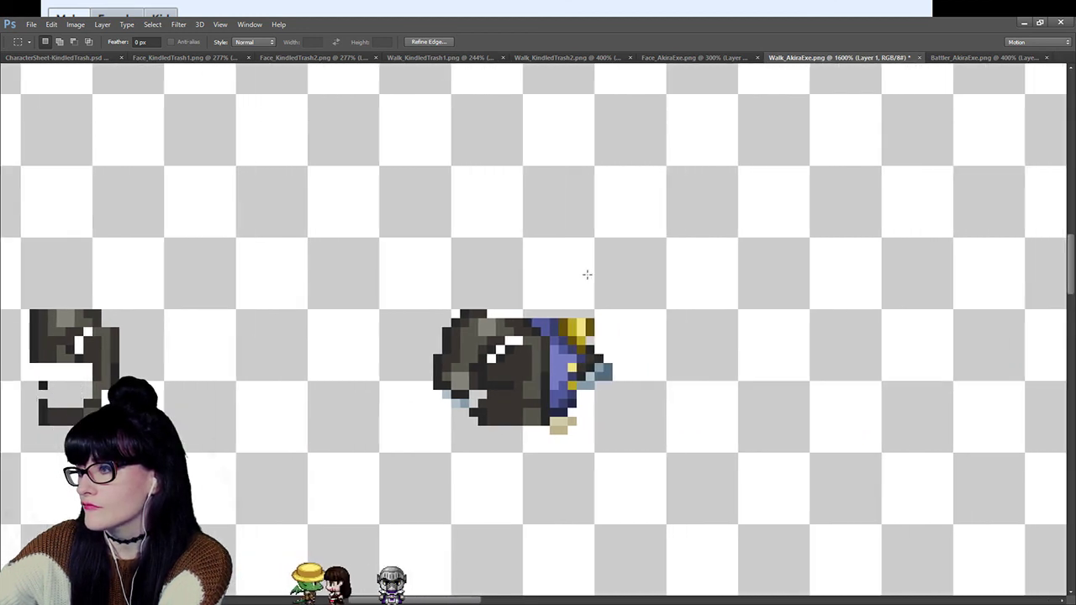
mouse_move(562, 294)
mouse_down()
mouse_move(569, 463)
mouse_move(637, 451)
mouse_up()
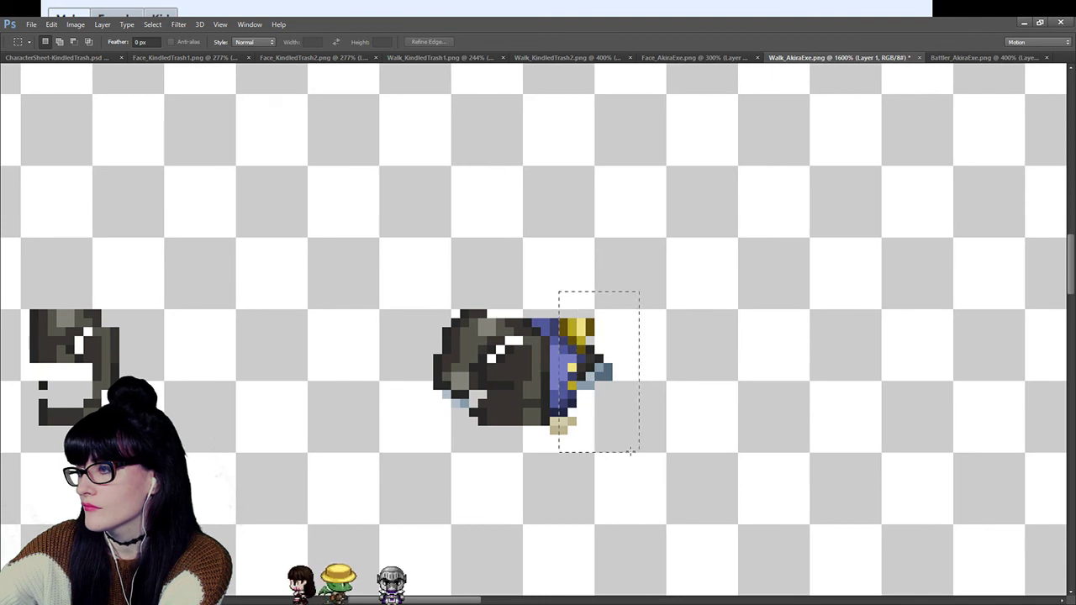
key(Delete)
drag(550, 311, 590, 452)
key(Delete)
drag(543, 293, 567, 324)
key(Delete)
key(ctrl+d)
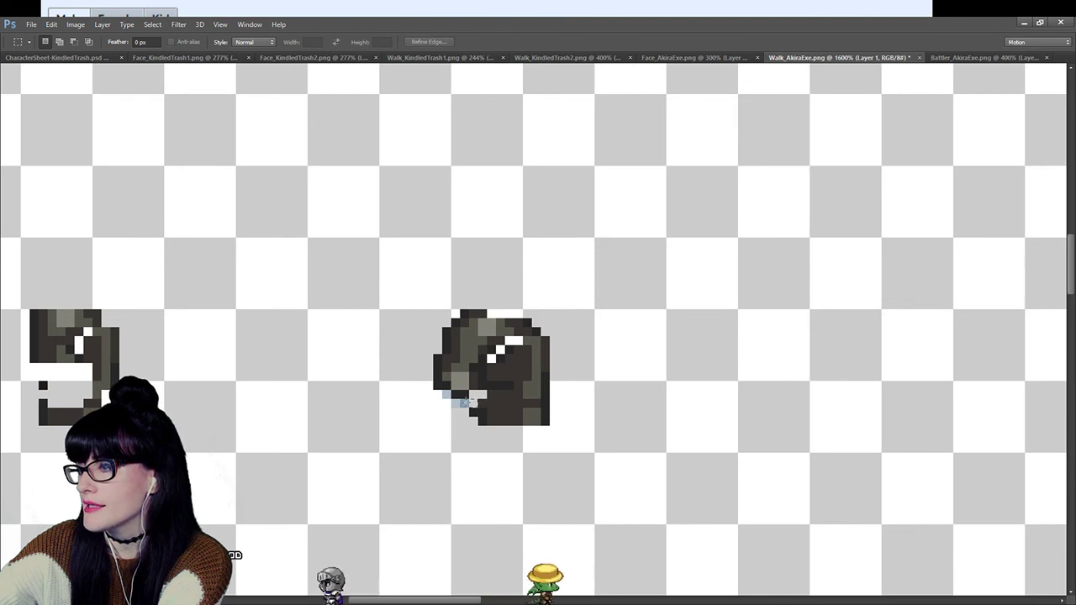
mouse_move(469, 406)
mouse_down()
mouse_move(446, 383)
mouse_move(426, 414)
mouse_up()
key(Delete)
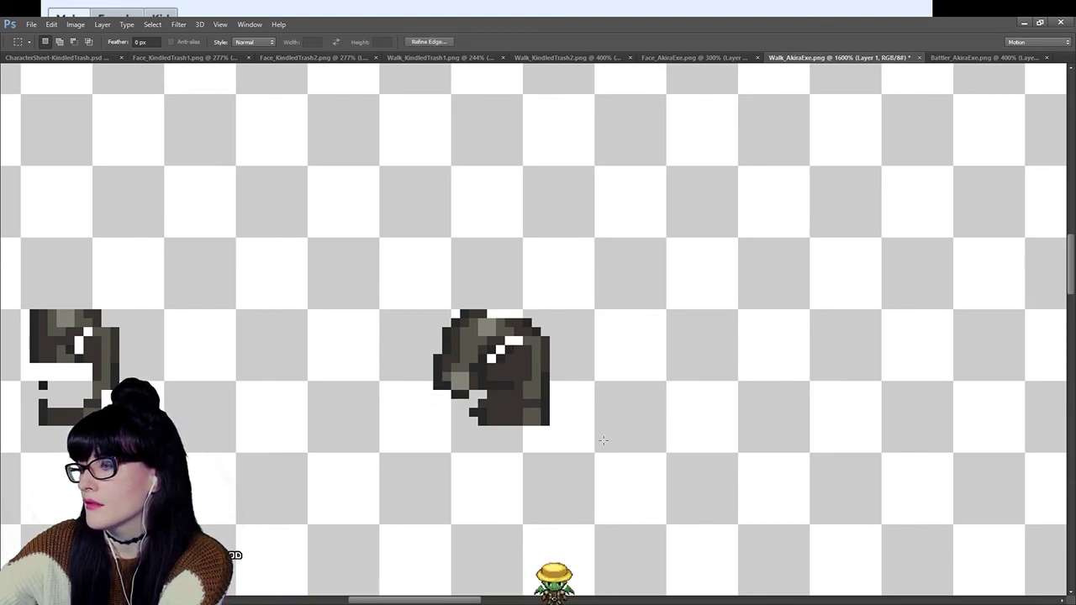
scroll(496, 504, right, 6)
scroll(81, 342, left, 4)
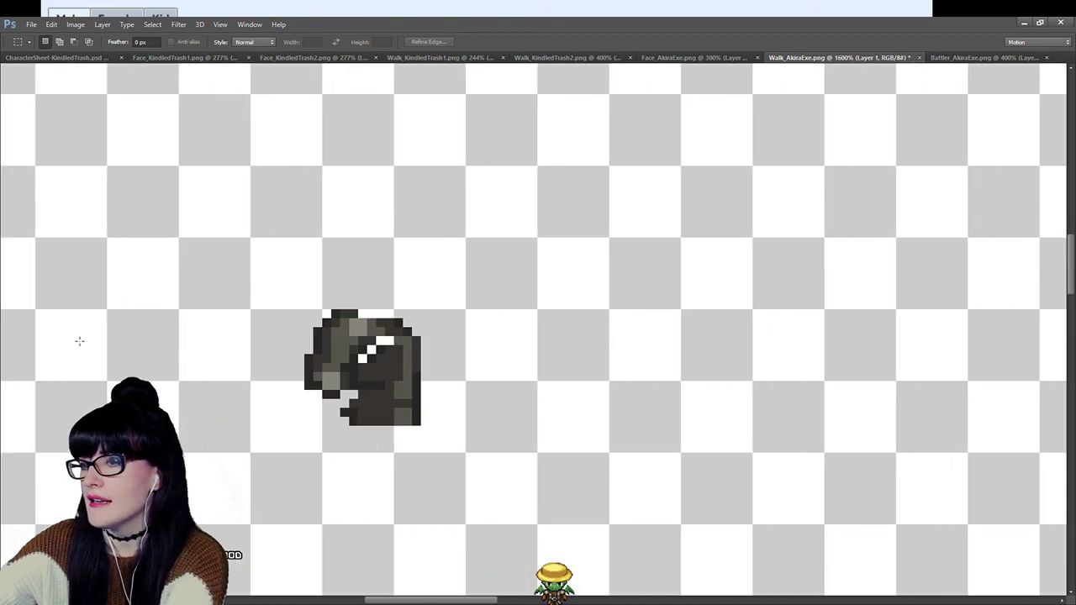
key(z)
alt+click(410, 316)
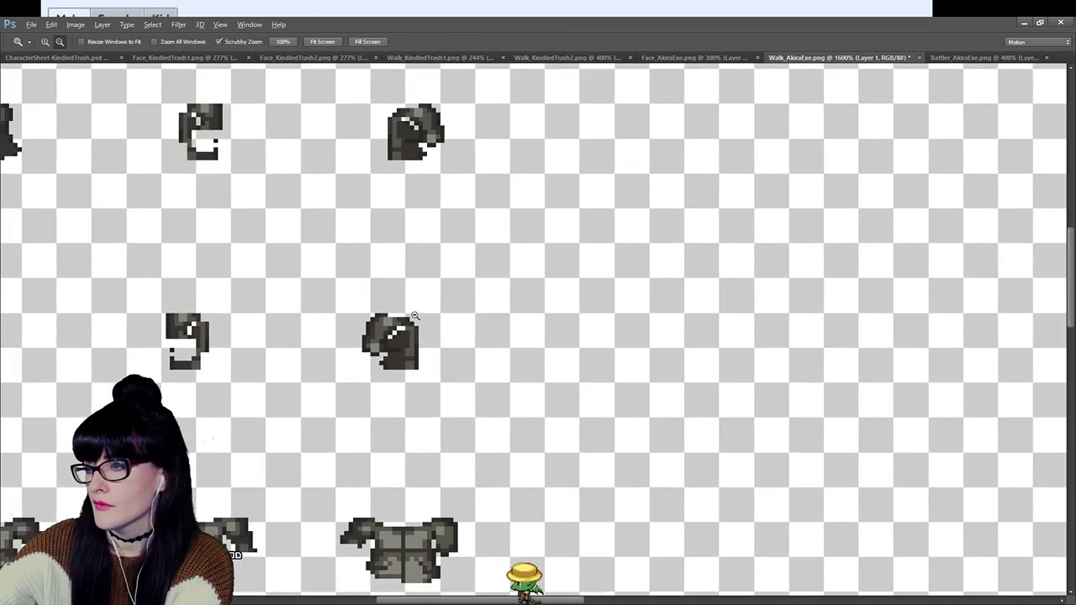
Review the isolated dark coat pixels across the walk frames in all four rows.
alt+click(412, 315)
scroll(384, 295, up, 2)
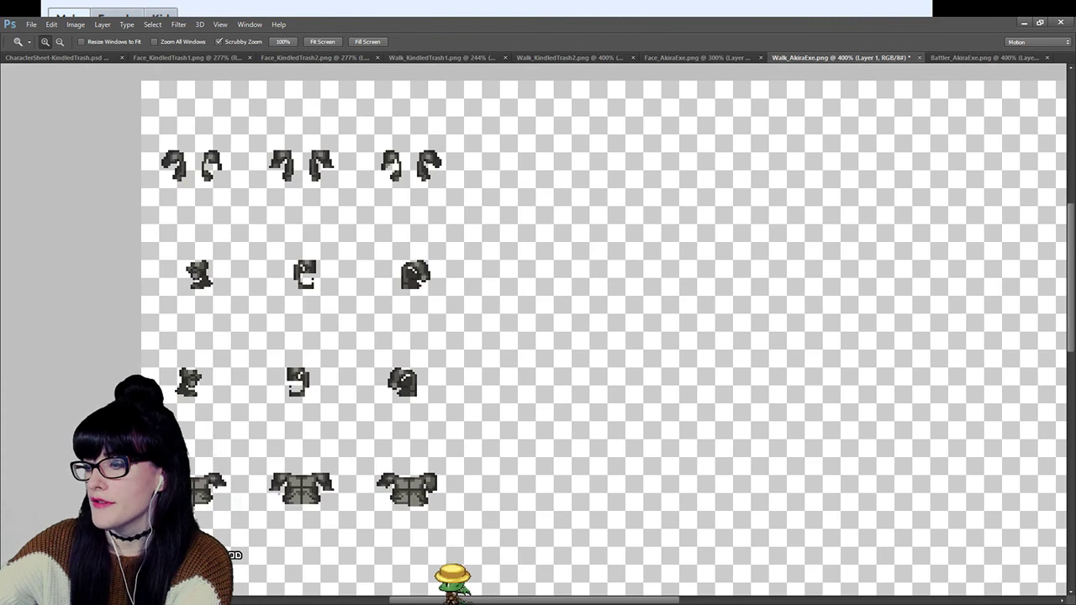
scroll(573, 602, left, 2)
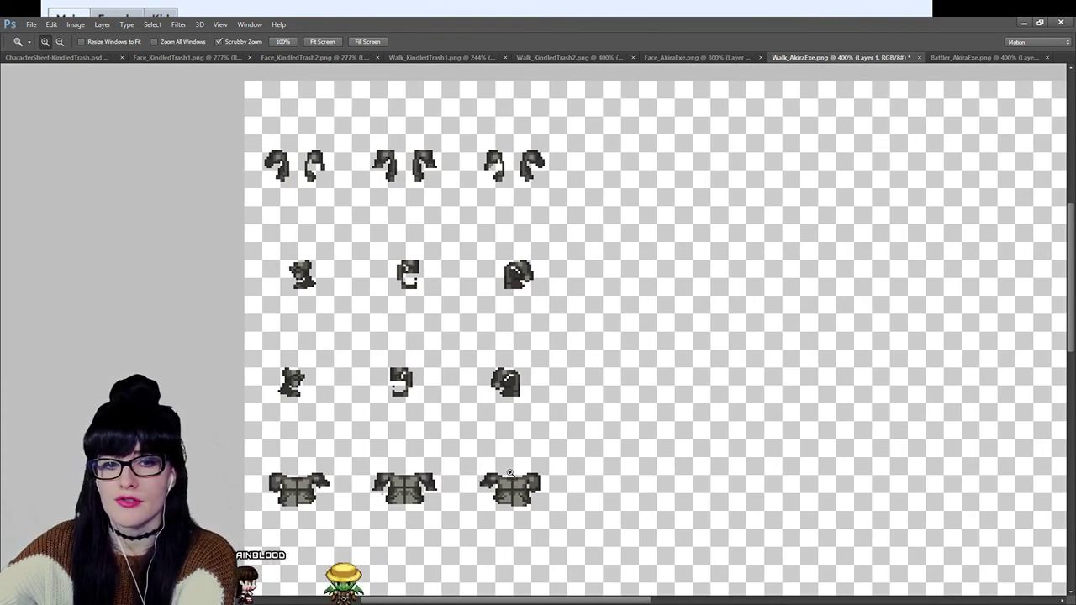
scroll(453, 294, down, 2)
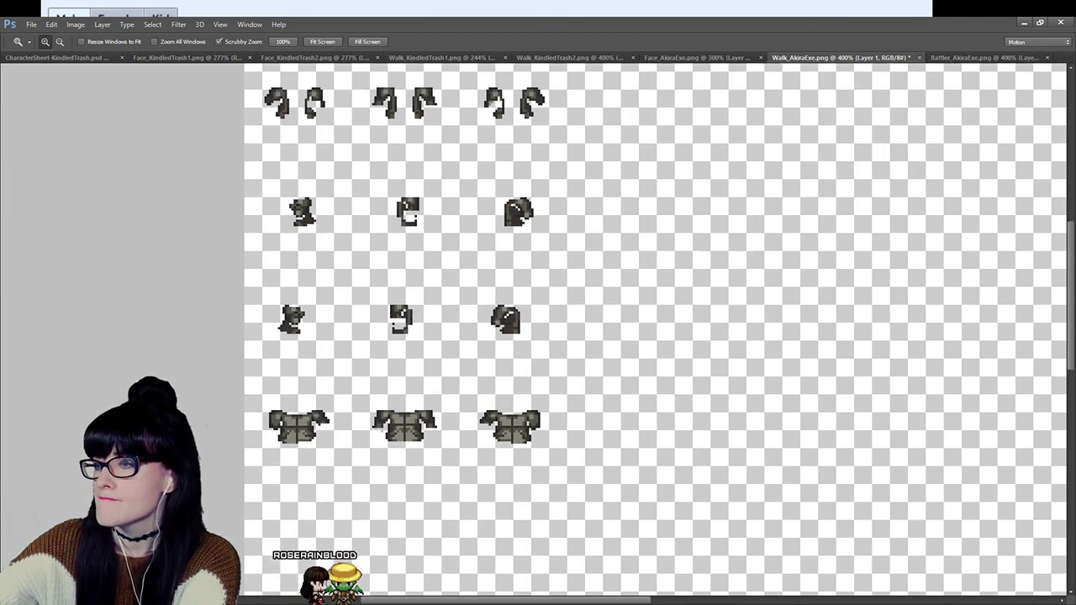
click(380, 376)
scroll(380, 376, up, 6)
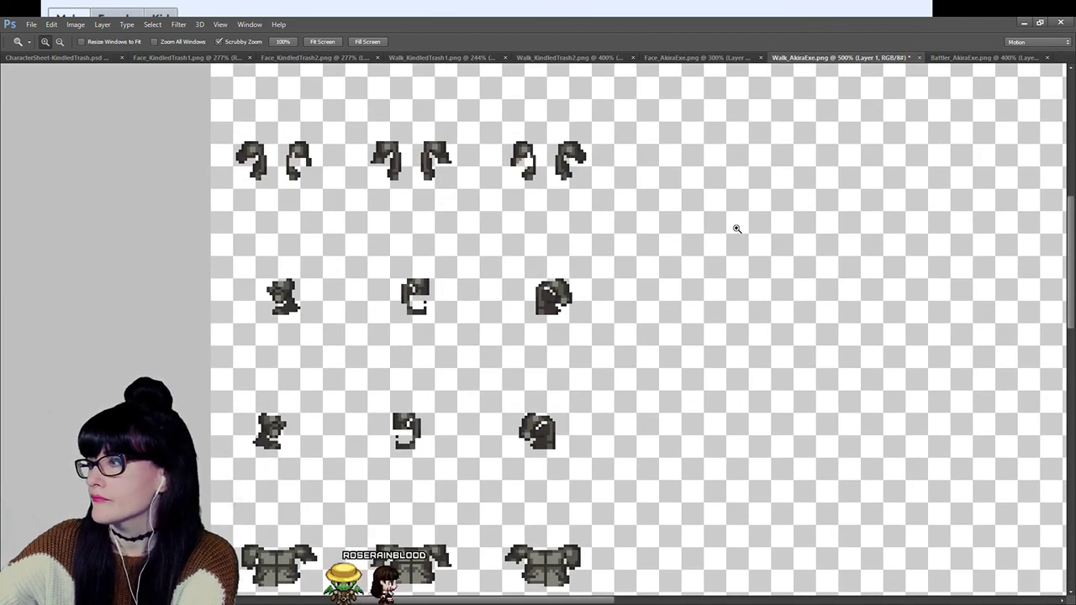
scroll(500, 356, down, 5)
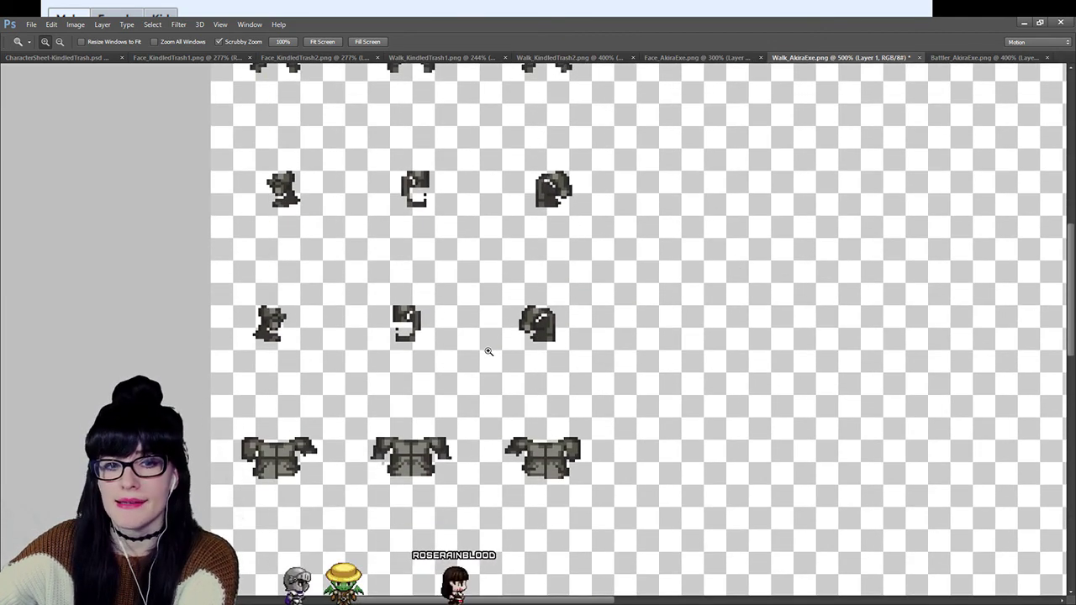
scroll(483, 346, down, 2)
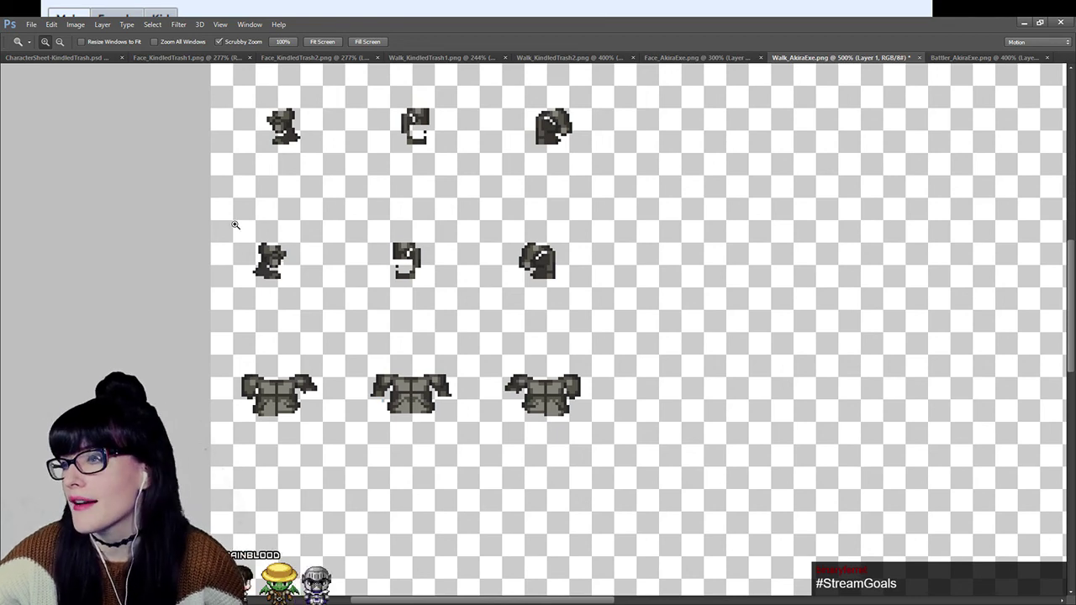
scroll(357, 283, up, 2)
click(361, 286)
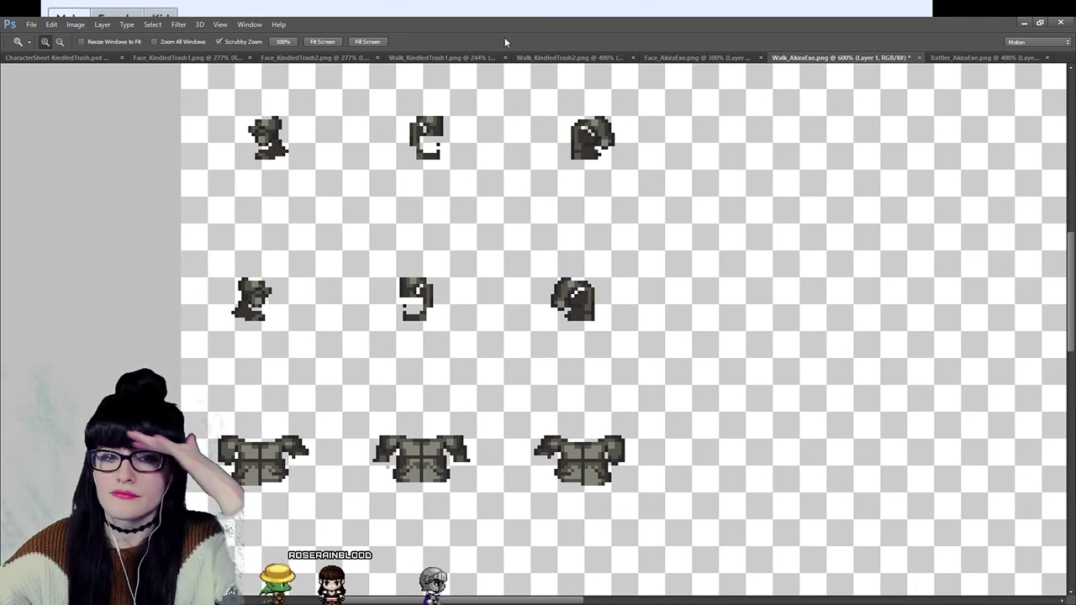
alt+click(453, 266)
alt+click(453, 266)
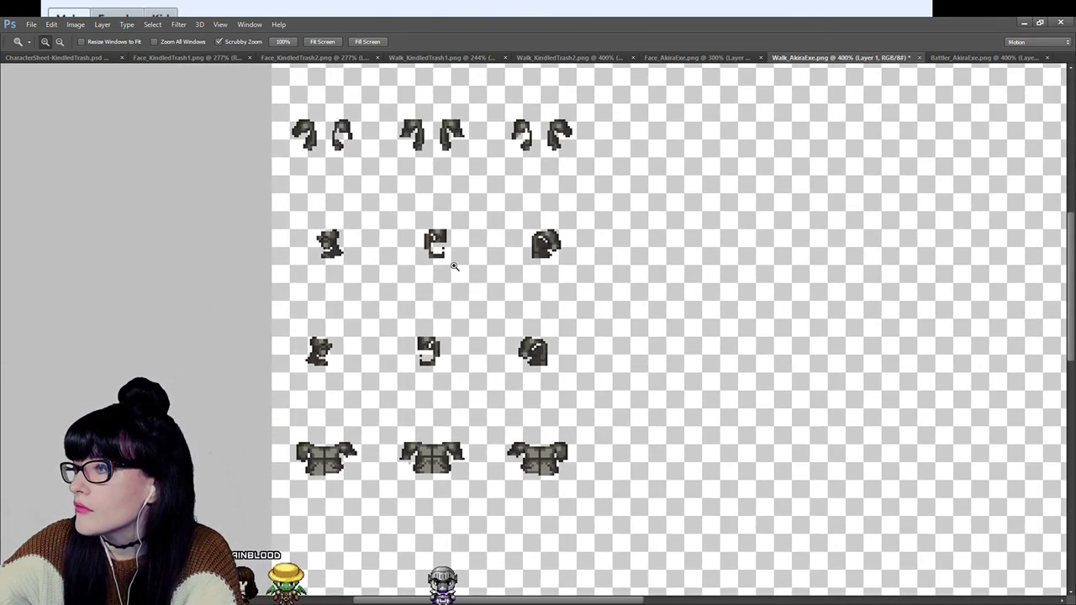
Show the base character sprites with the coat layer over them and compare both in the side and back walk frames.
key(space)
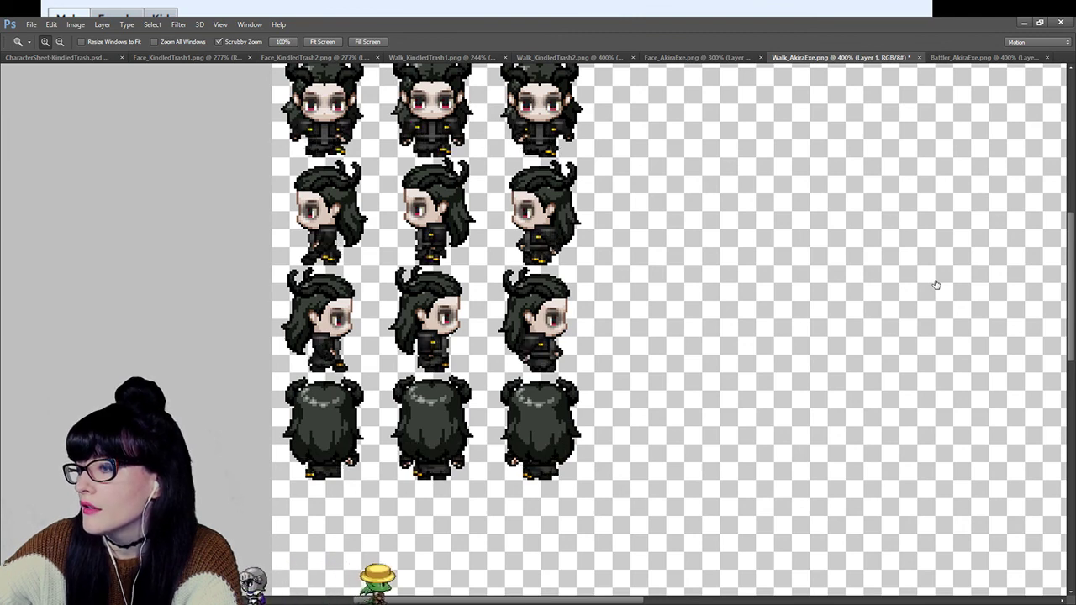
click(430, 453)
drag(430, 453, 924, 333)
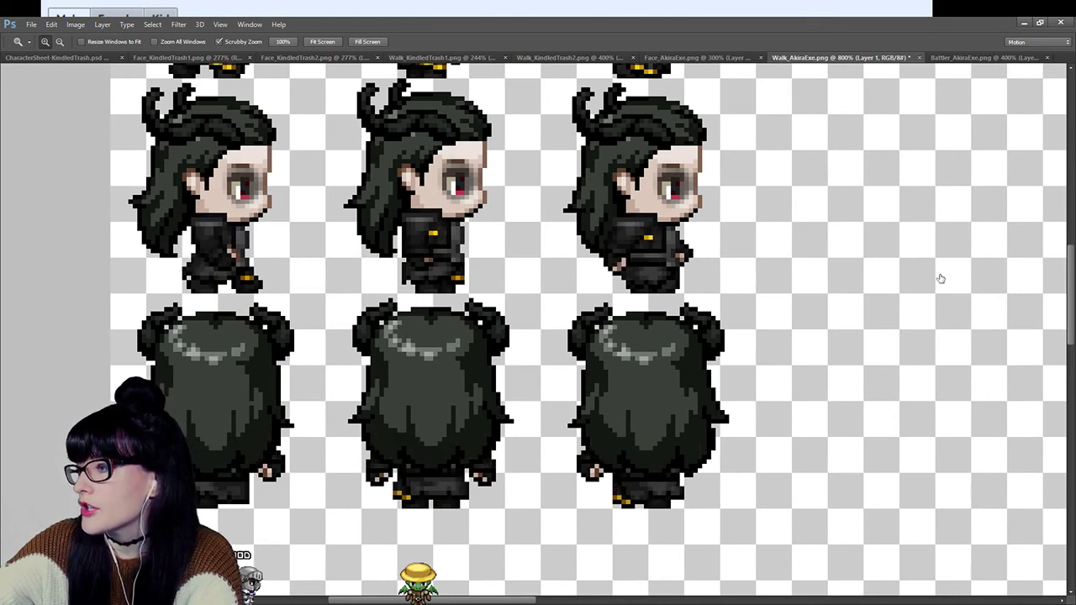
scroll(580, 194, up, 3)
scroll(589, 197, down, 3)
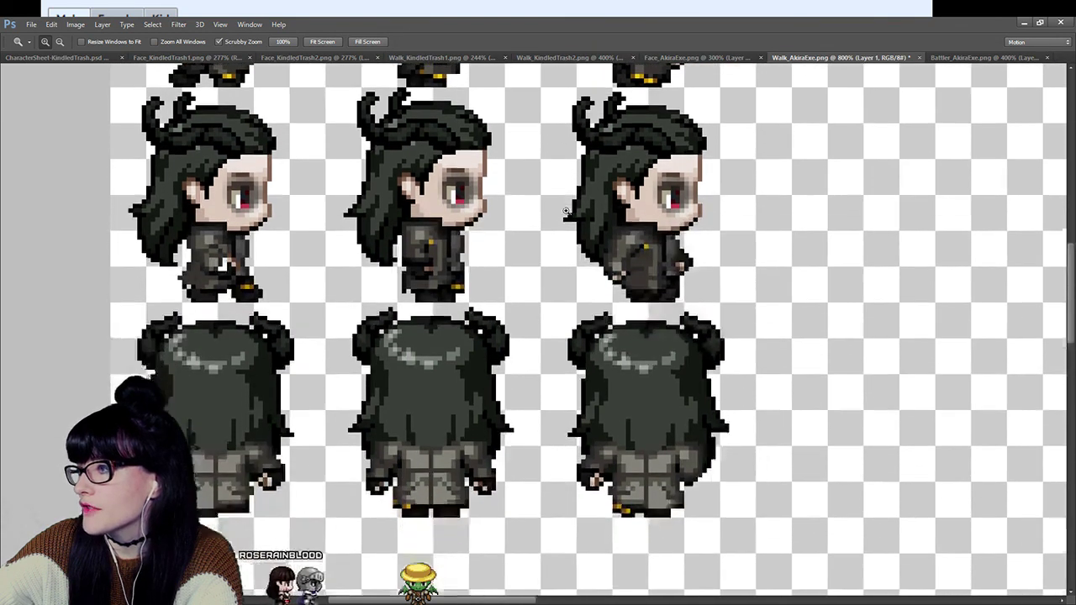
scroll(573, 209, down, 1)
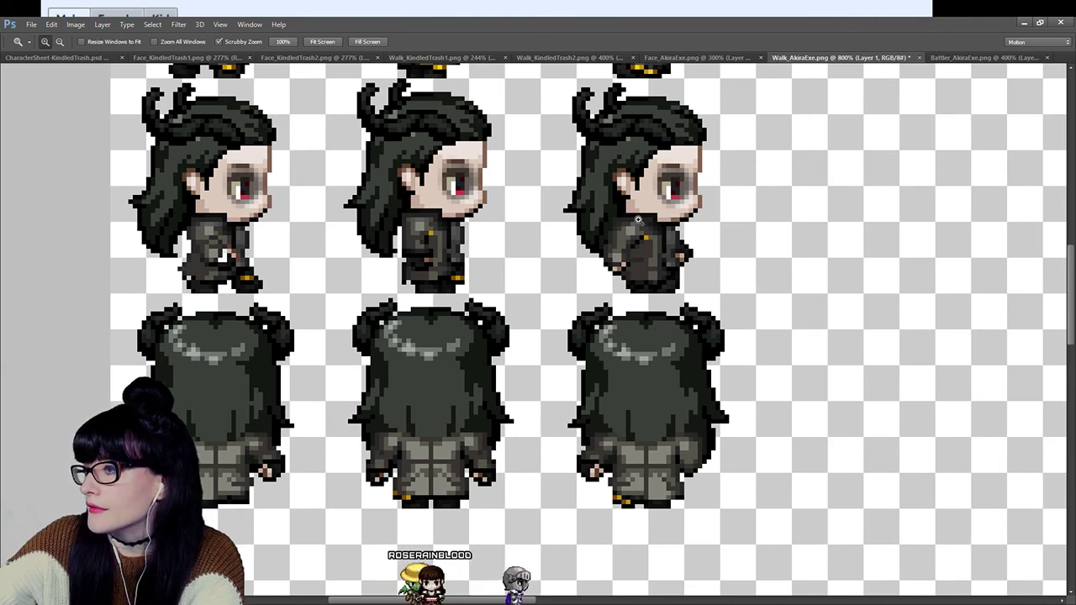
scroll(443, 213, up, 6)
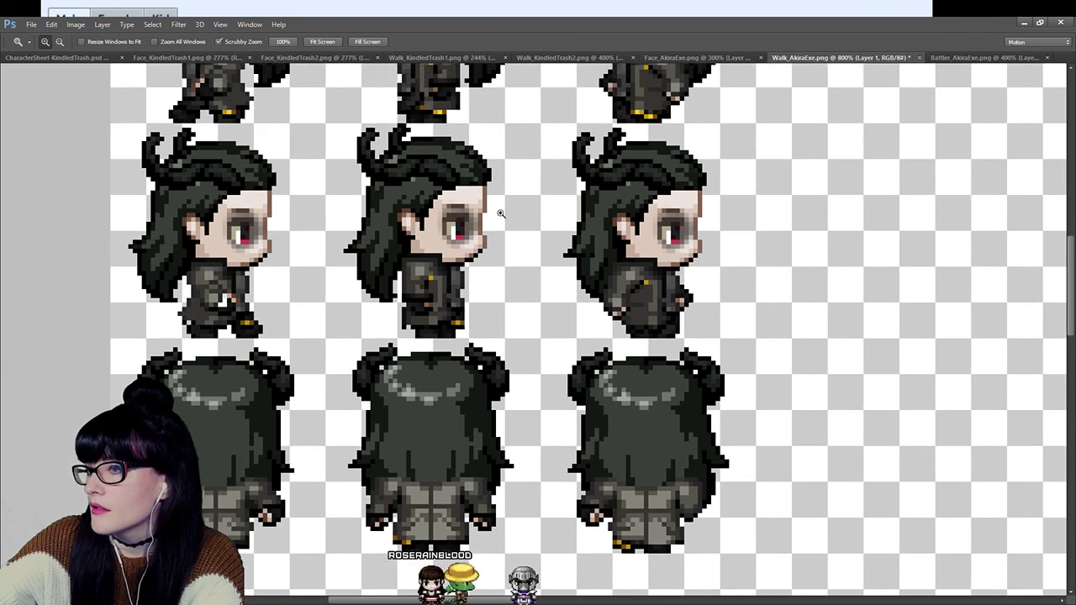
scroll(501, 216, down, 3)
scroll(501, 215, down, 2)
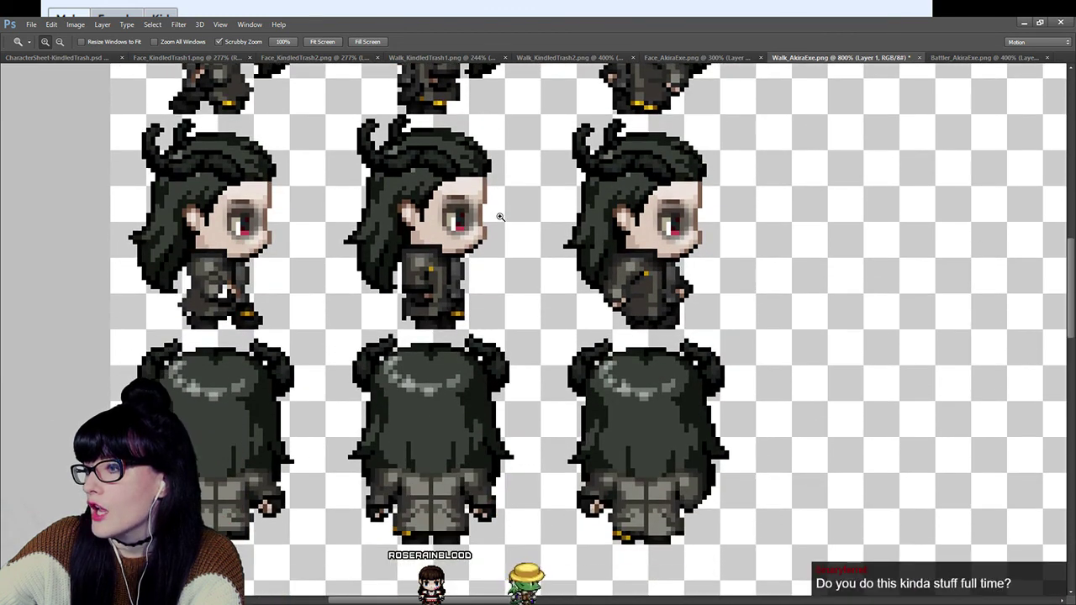
Darken the coat layer so it blends with the black clothing in every walk frame.
scroll(496, 217, down, 2)
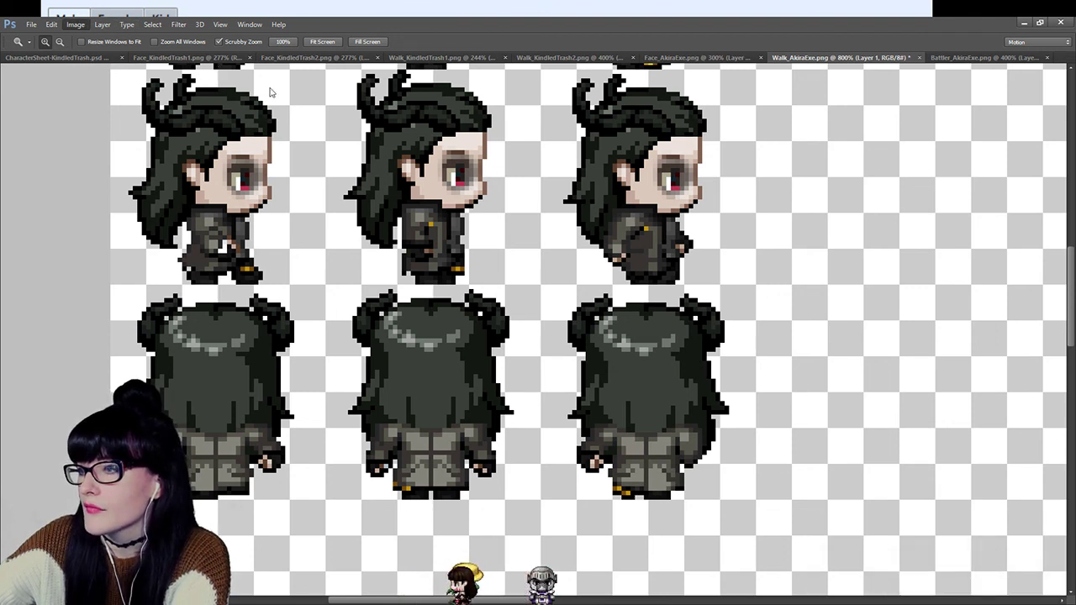
key(i)
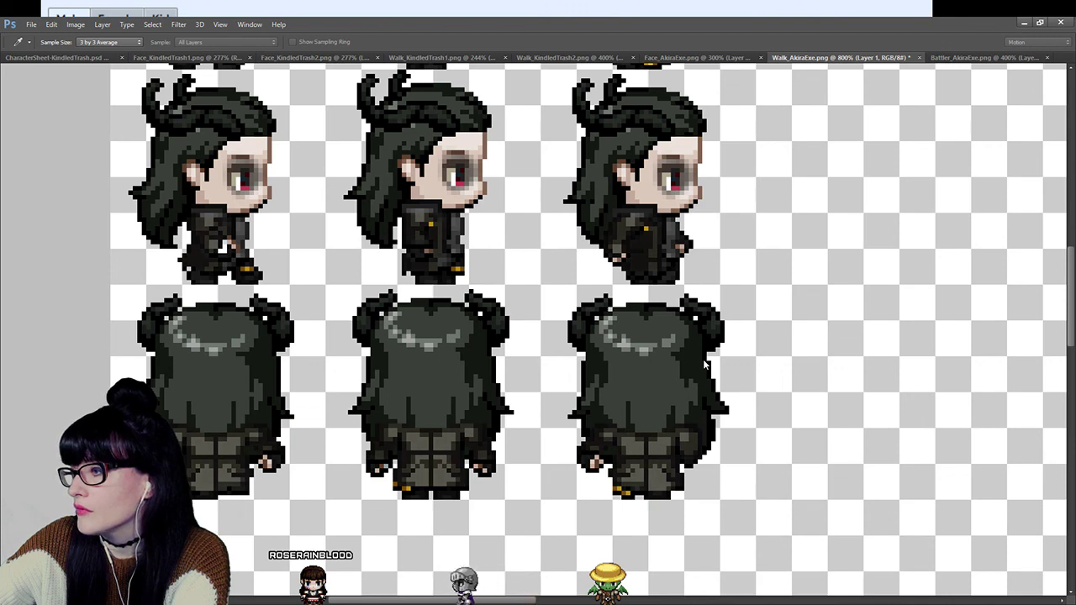
key(z)
Examine how the darkened coat sits on the front, side and back walk frames.
scroll(546, 244, up, 2)
scroll(546, 243, up, 8)
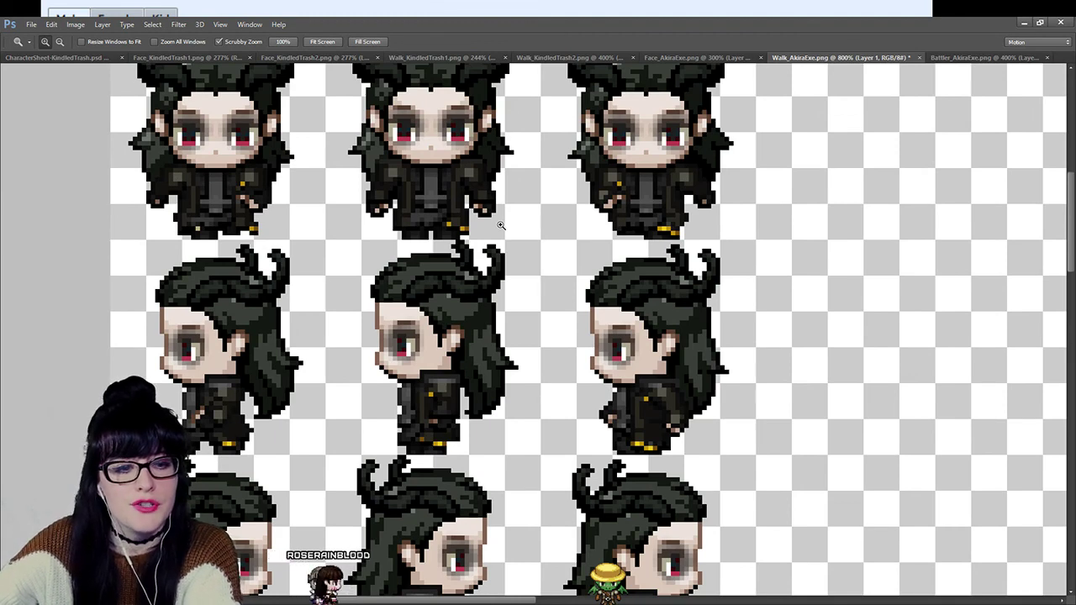
scroll(528, 265, up, 3)
scroll(529, 276, down, 6)
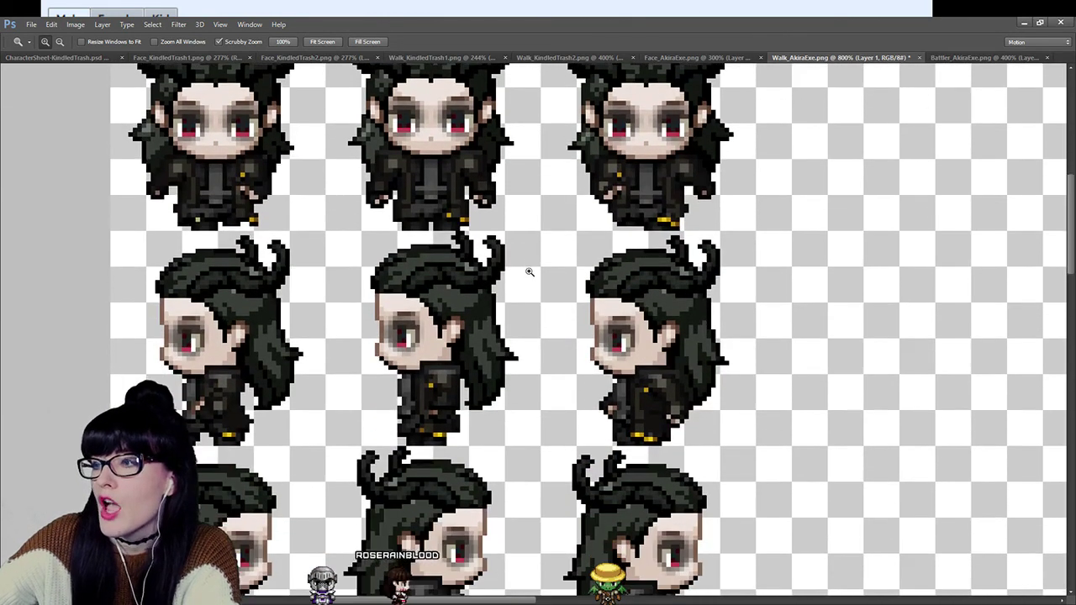
scroll(534, 298, down, 2)
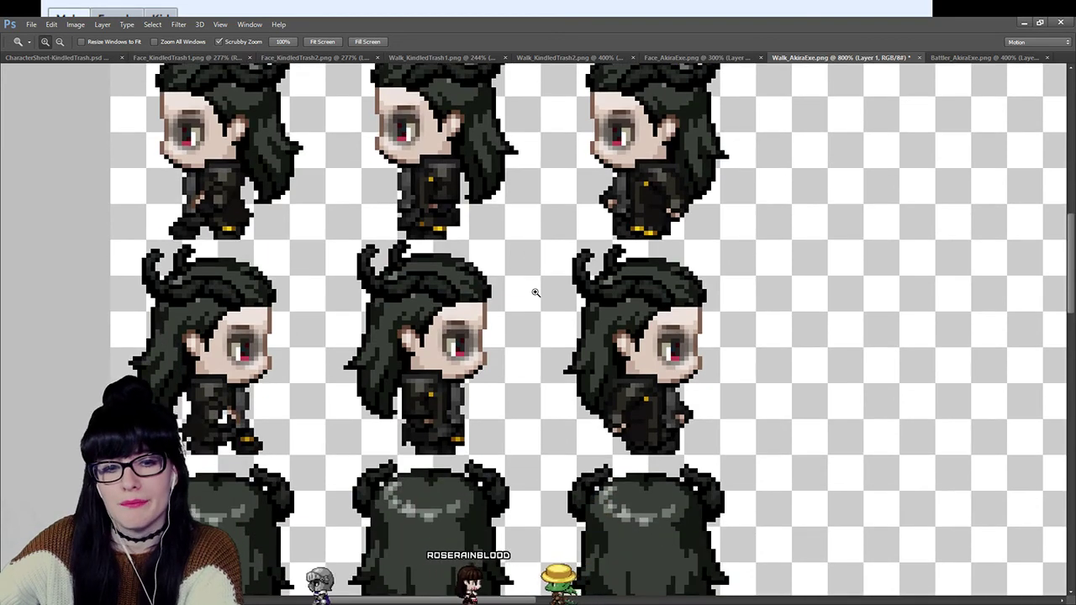
scroll(536, 294, down, 6)
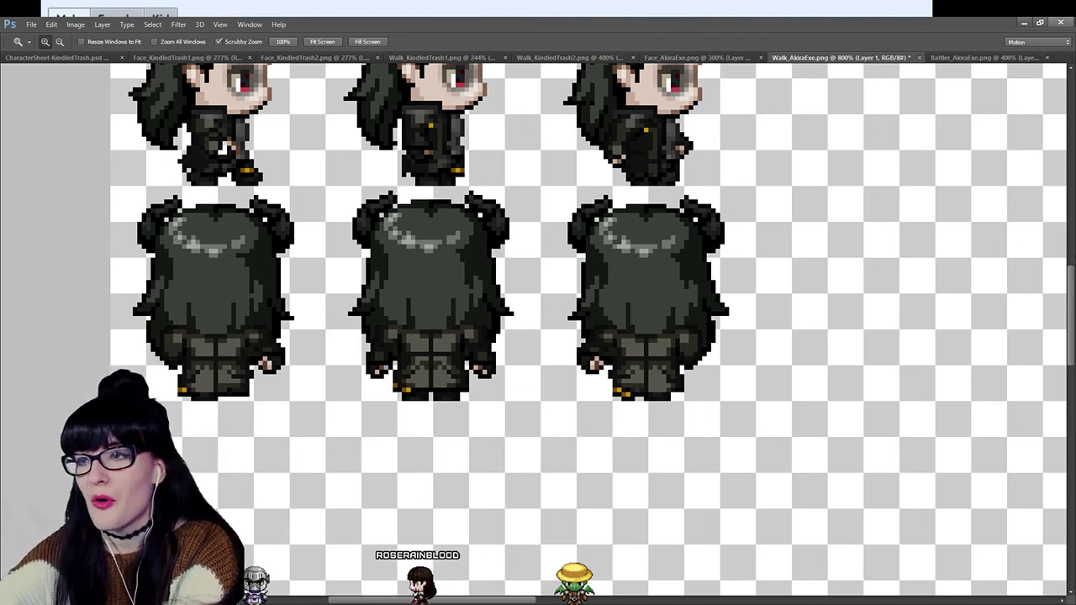
scroll(829, 89, up, 1)
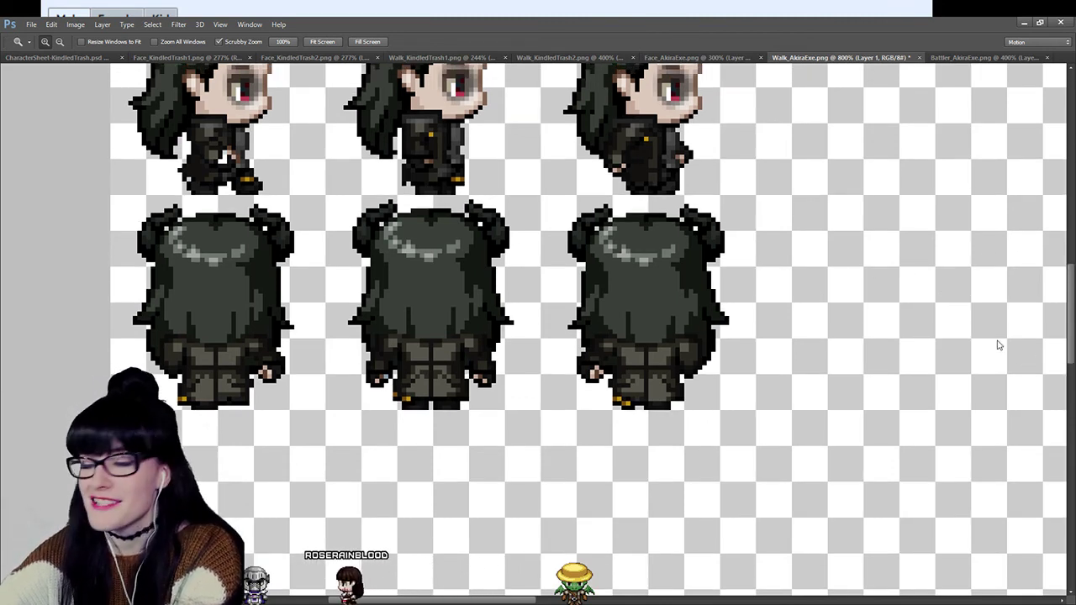
scroll(437, 288, up, 8)
scroll(437, 289, up, 8)
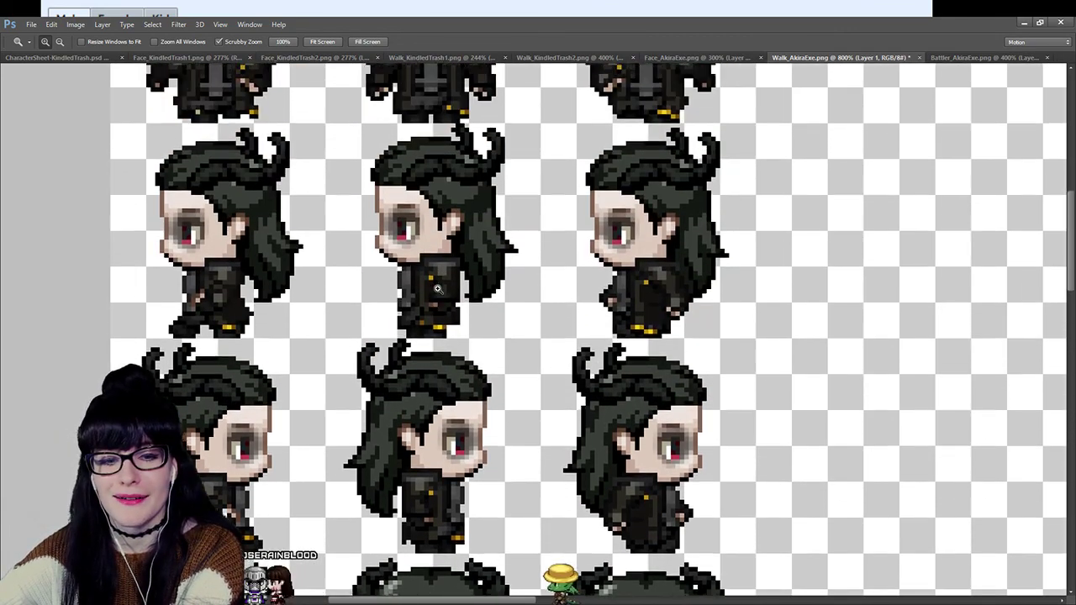
scroll(445, 305, down, 12)
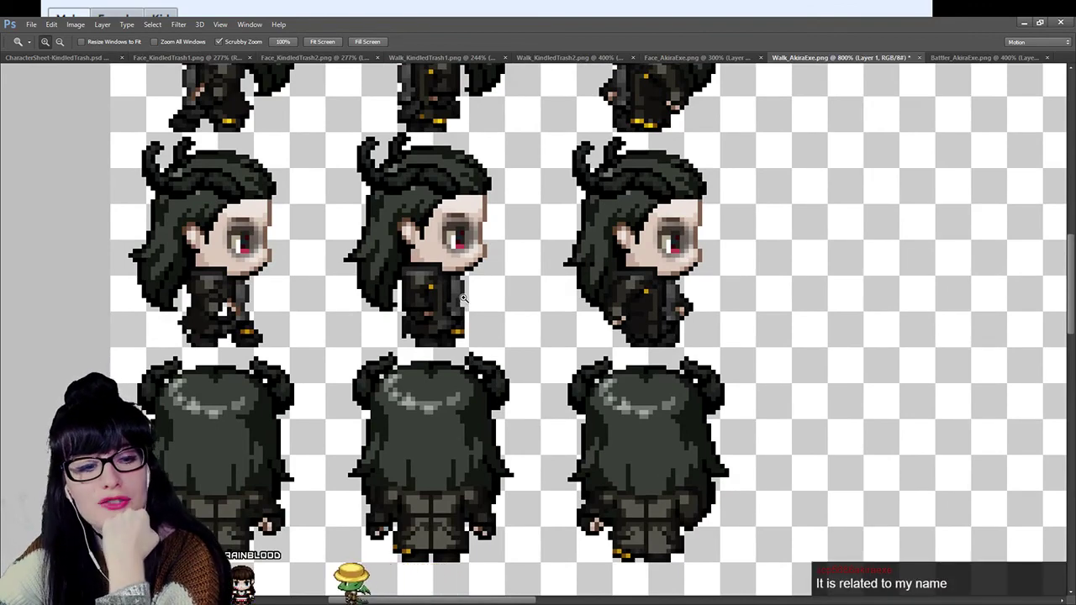
scroll(473, 277, down, 2)
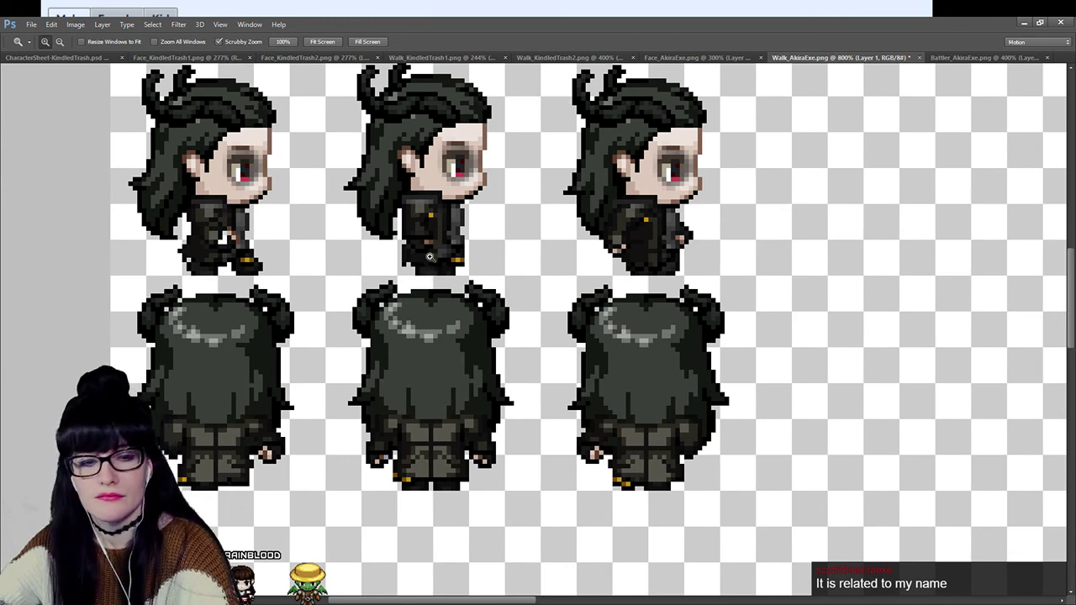
scroll(458, 311, down, 1)
scroll(465, 351, up, 2)
scroll(468, 362, down, 3)
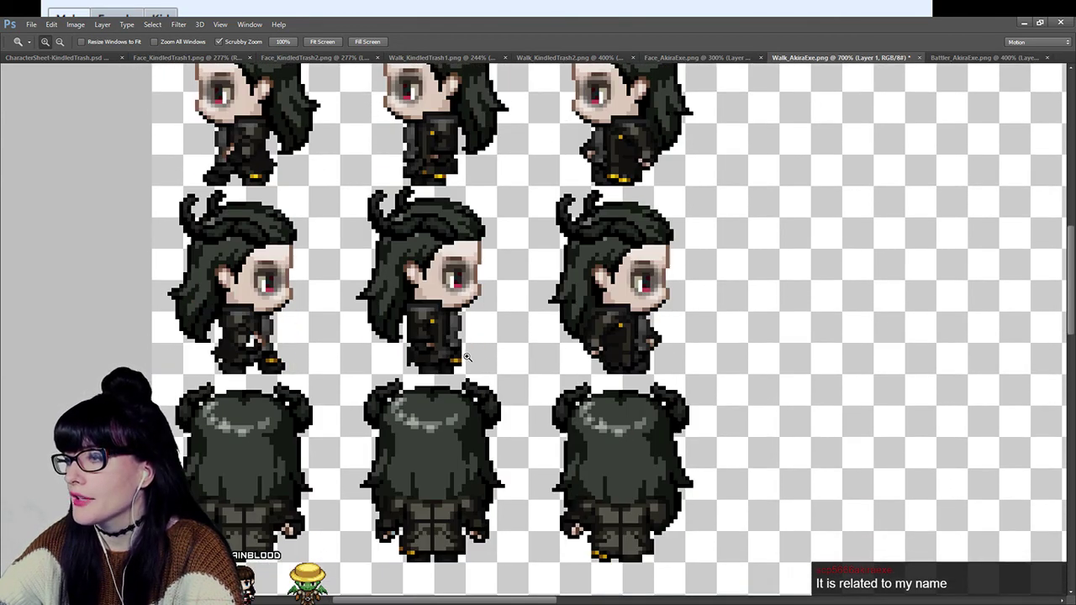
Hide the coat layer and make the base character layer, Layer 0, the active one.
key(ctrl+z)
key(ctrl+z)
key(ctrl+z)
key(ctrl+z)
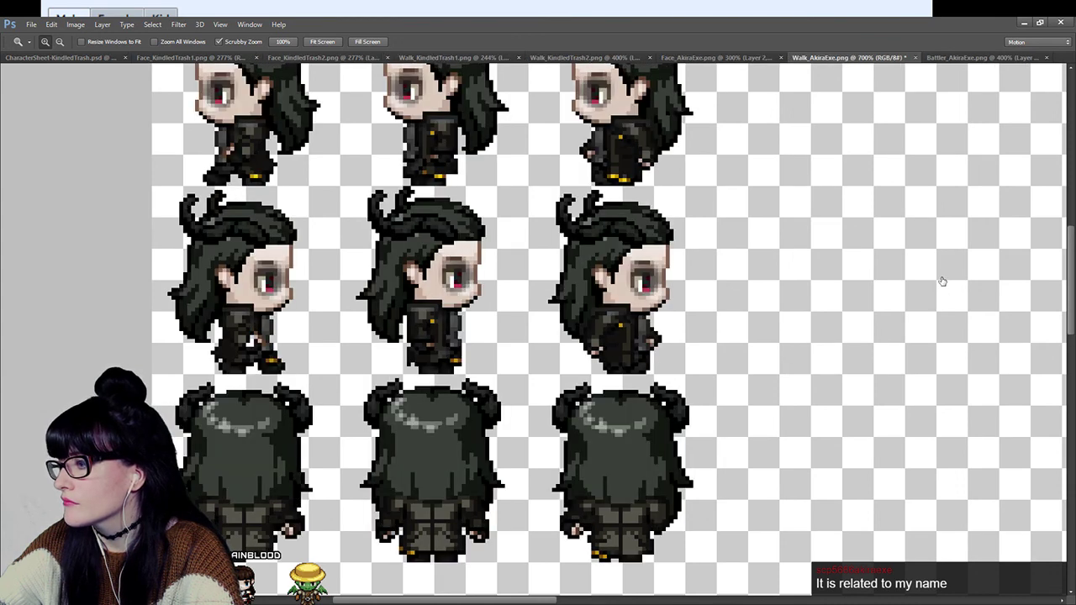
scroll(942, 281, down, 2)
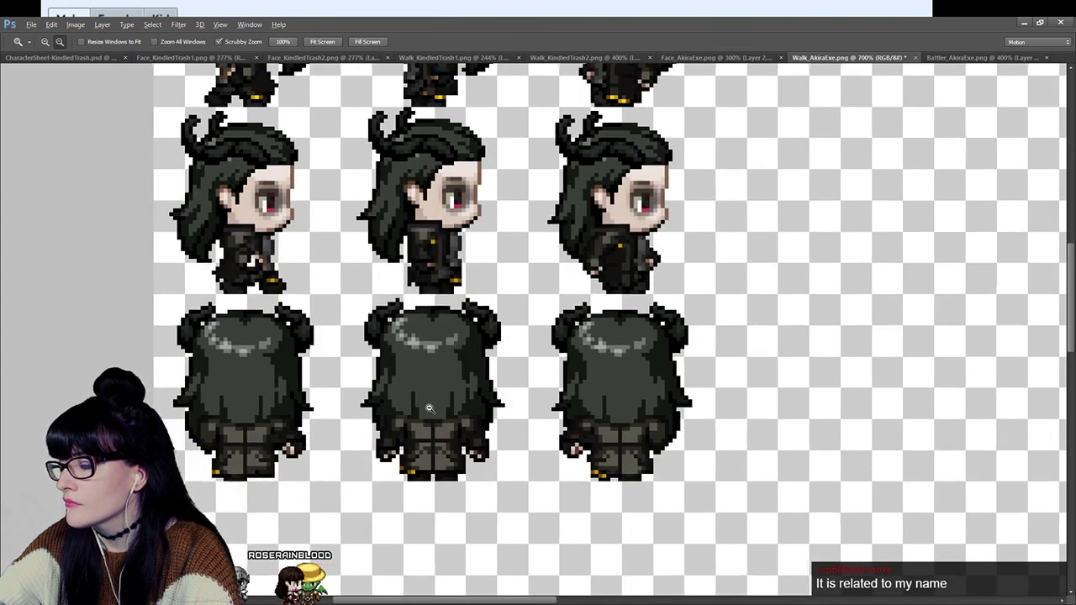
scroll(429, 408, down, 2)
scroll(429, 408, up, 1)
drag(429, 407, 941, 281)
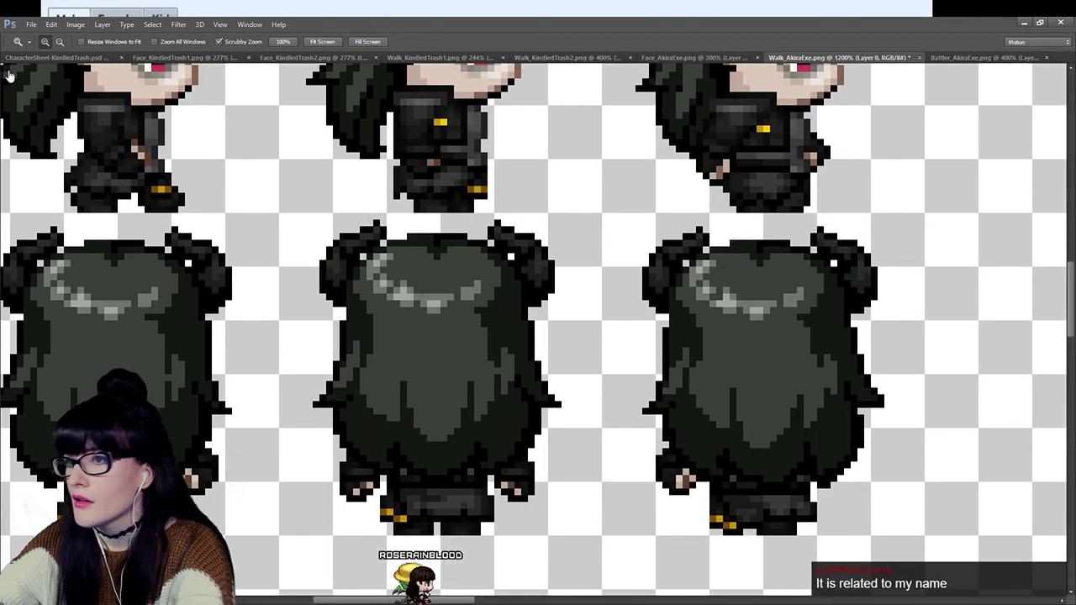
Select the dark green hair shading in all frames with the Magic Wand at tolerance 2, non-contiguous.
key(w)
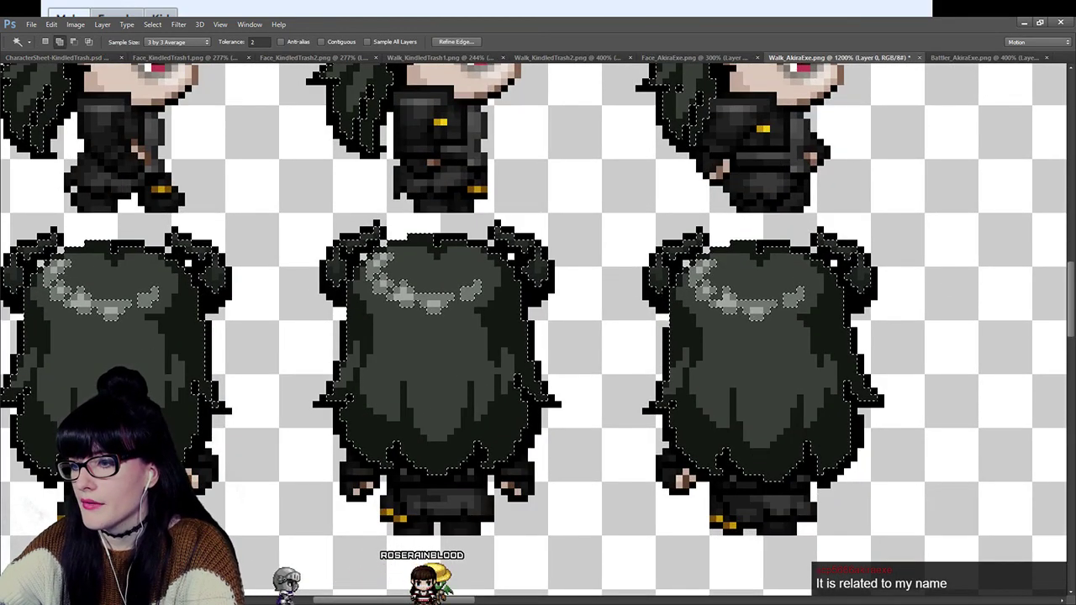
click(101, 117)
click(71, 285)
scroll(238, 204, left, 3)
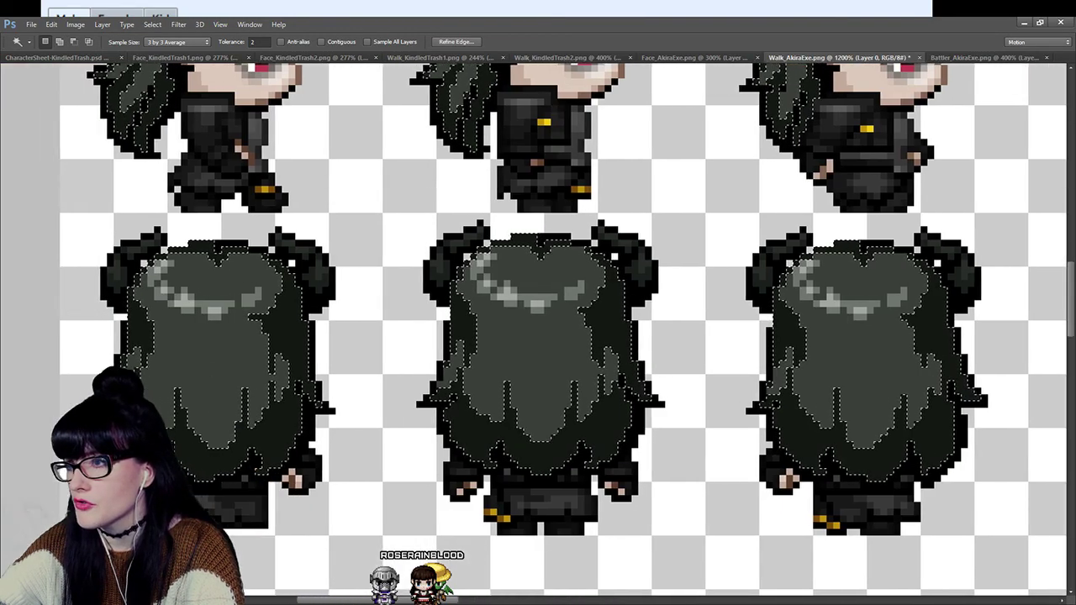
Try to add the darker pixels at the hair's lower edge to the selection, using a Point Sample size.
shift+click(216, 477)
key(ctrl+z)
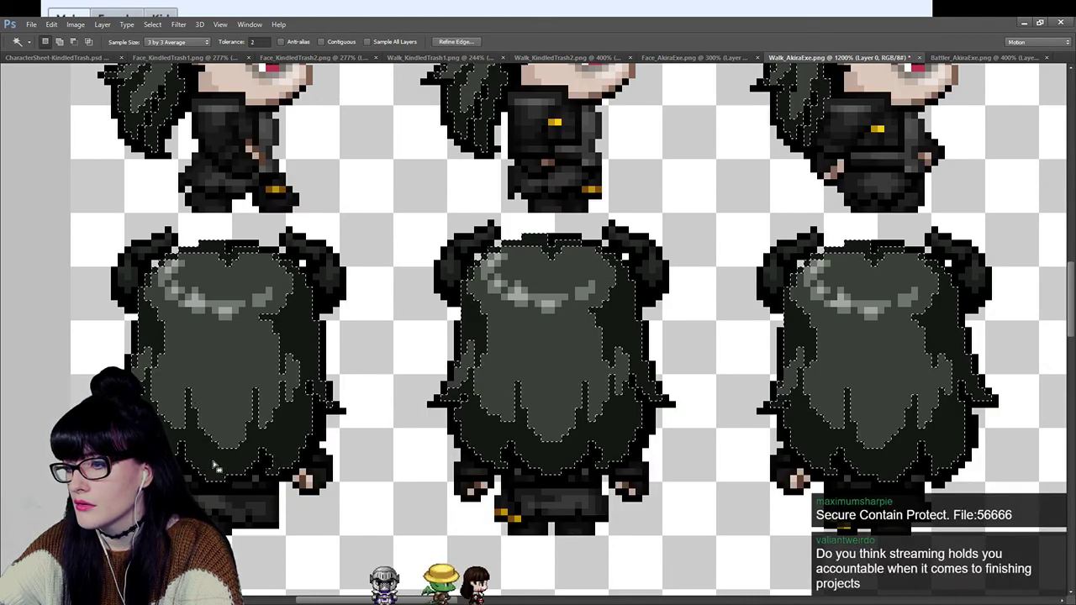
click(179, 41)
click(179, 52)
shift+click(214, 476)
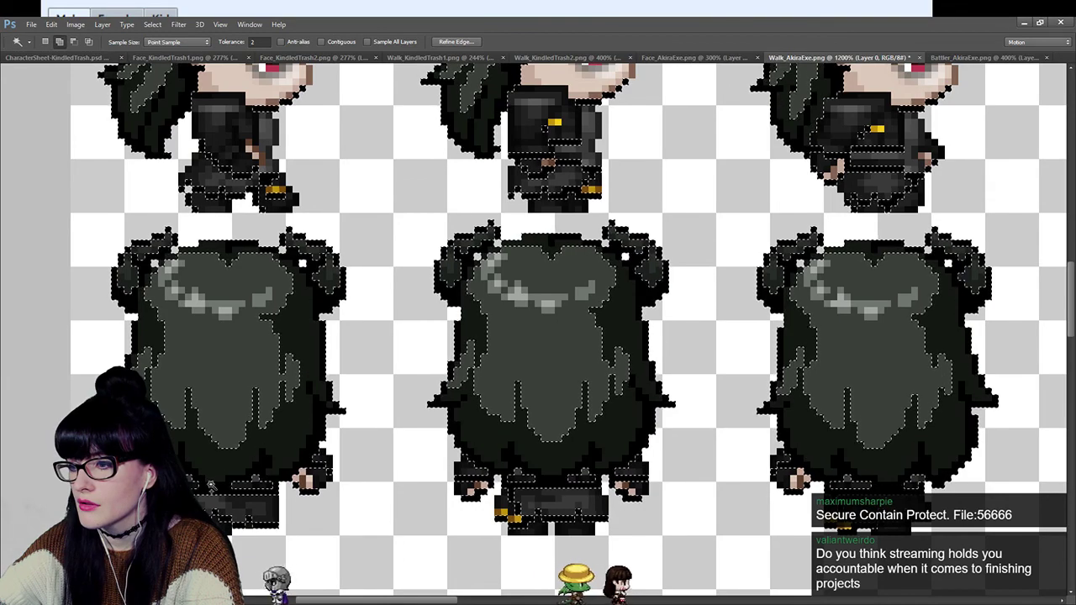
key(ctrl+z)
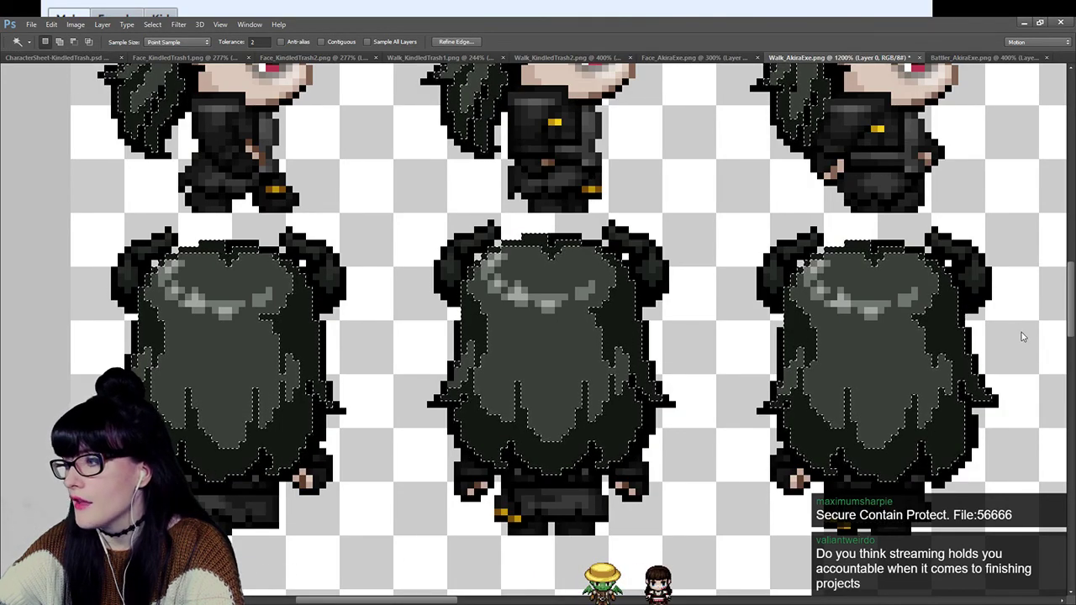
Remove the coat pixels on Layer 1 that overlap the selected dark hair, and clear the selection.
shift+click(946, 282)
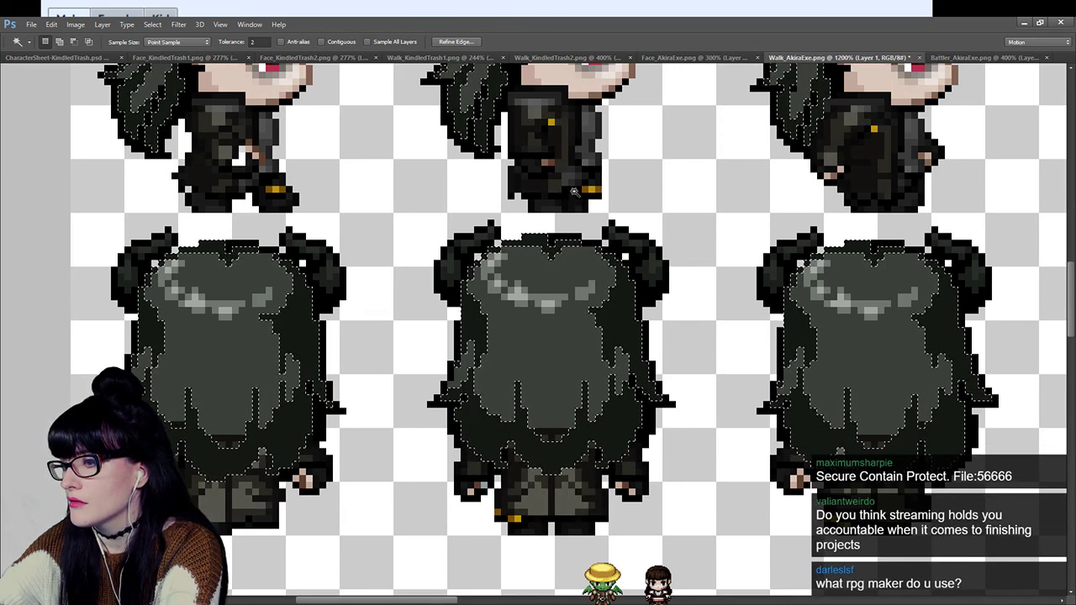
key(ctrl+d)
key(m)
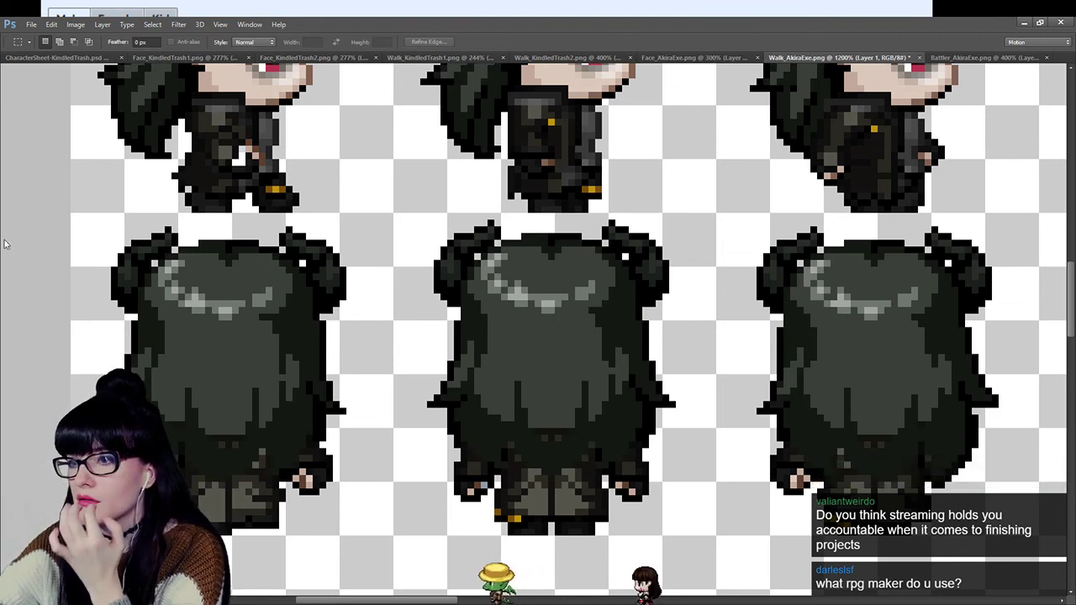
Erase the stray brown coat pixels over the lower middle of the hair in all three back-view sprites.
key(e)
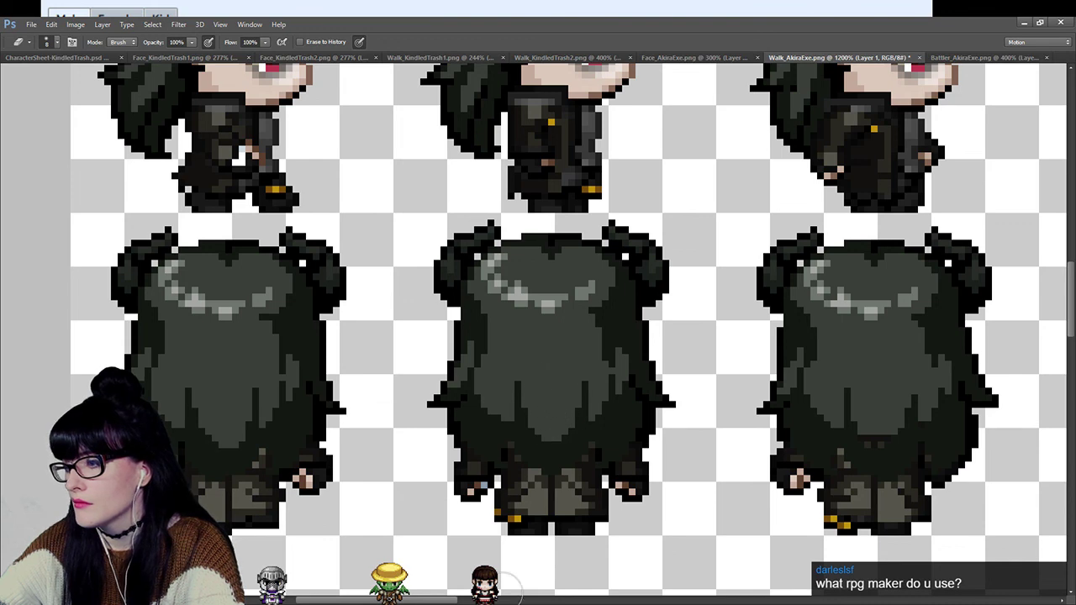
scroll(504, 504, right, 5)
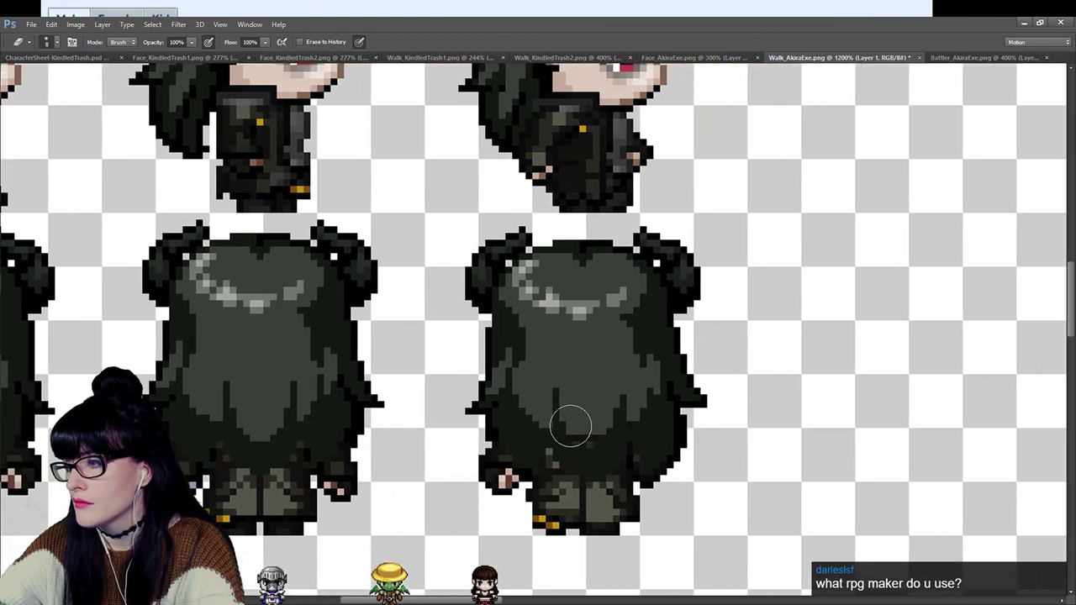
scroll(436, 591, left, 5)
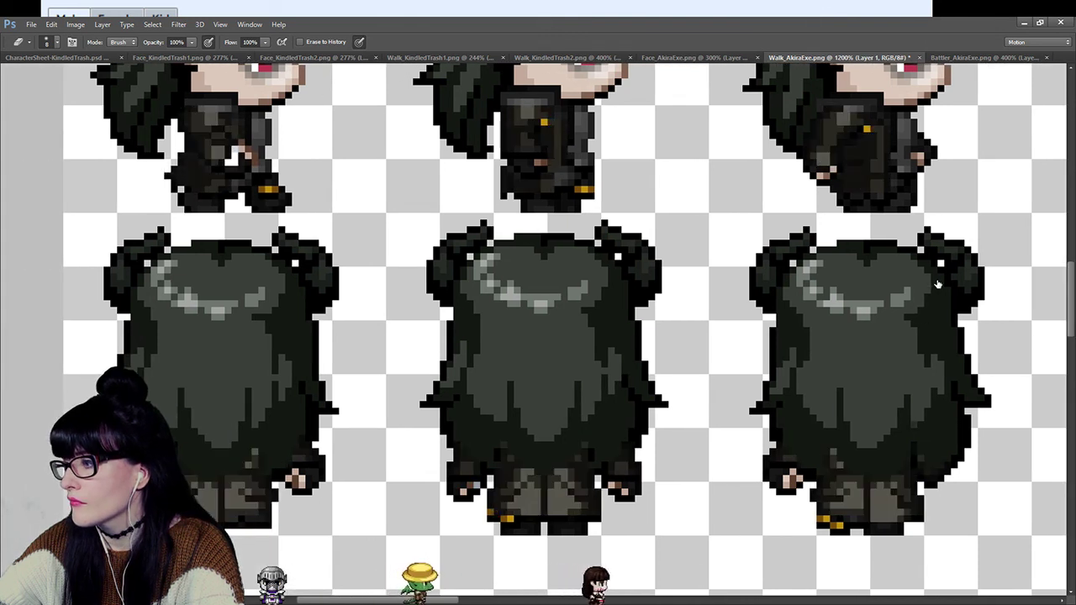
Try to remove Layer 1 coat pixels over the first back-view sprite's black hair outline, selecting that outline on Layer 0 with a contiguous Magic Wand.
key(ctrl+z)
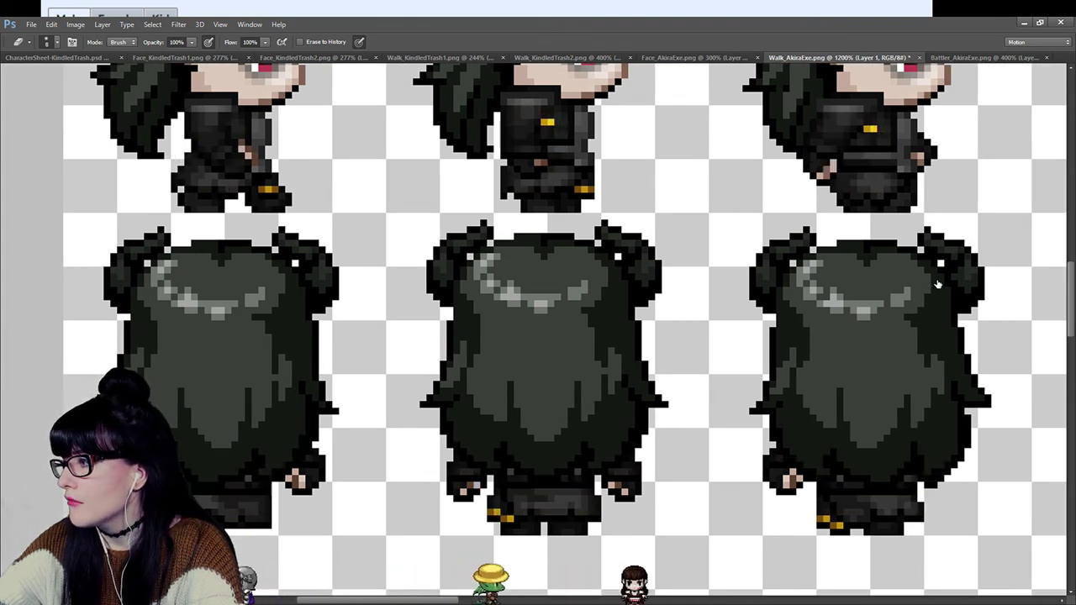
key(w)
click(199, 485)
key(ctrl+d)
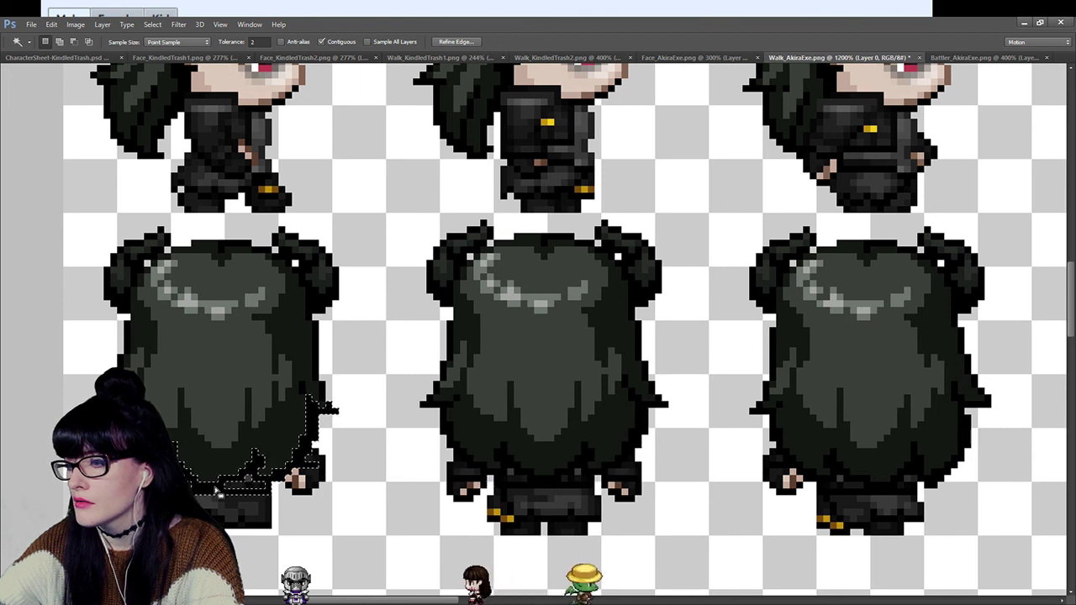
key(ctrl+z)
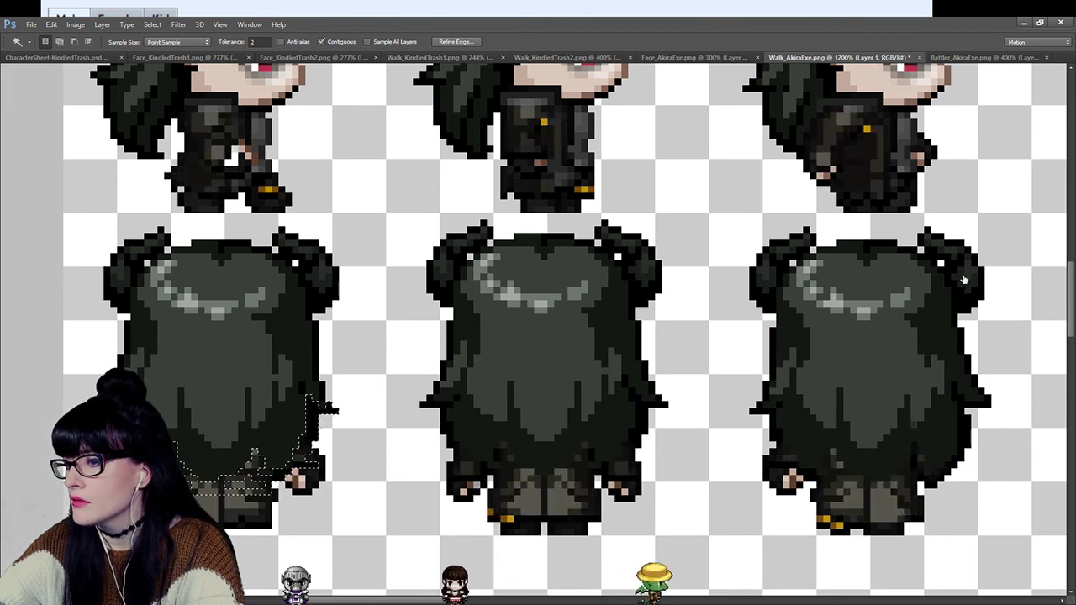
key(alt+bracketright)
key(m)
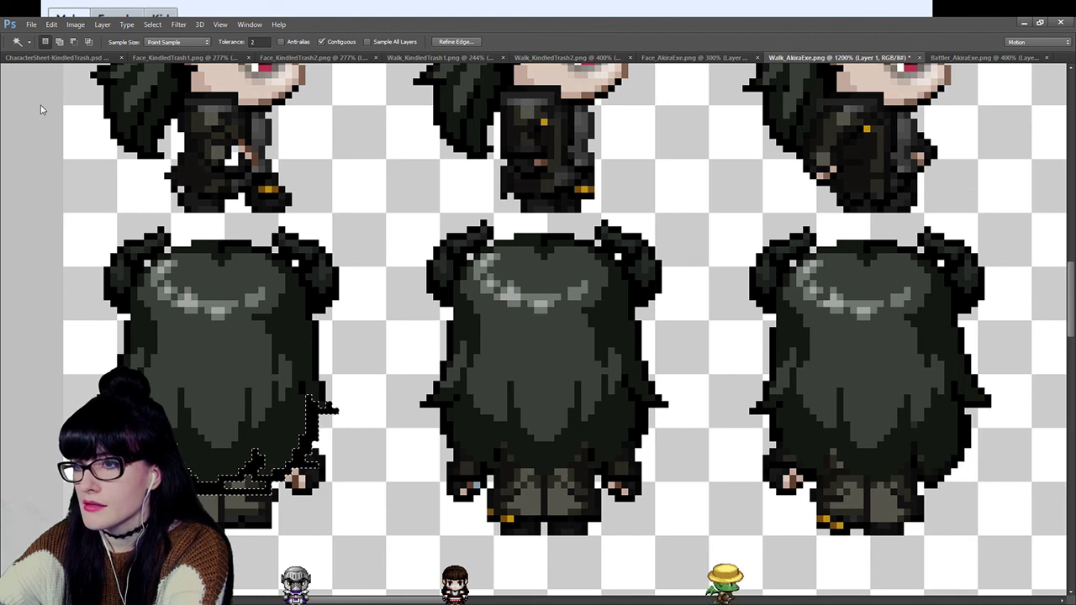
click(269, 250)
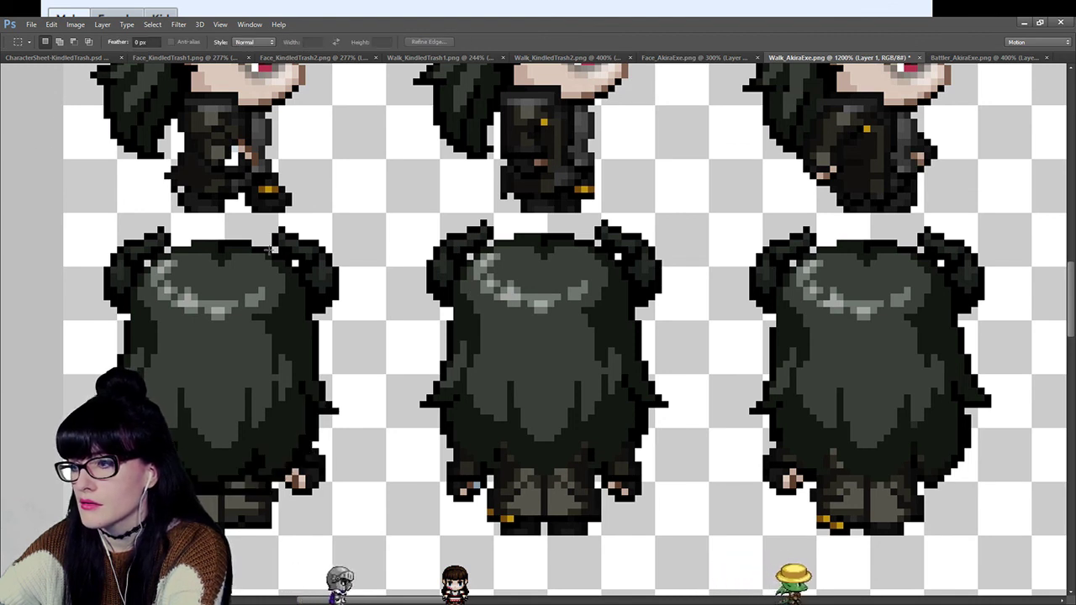
Undo the coat pixel removal on the first back-view sprite, hide the coat layer and clear the selection.
key(ctrl+shift+d)
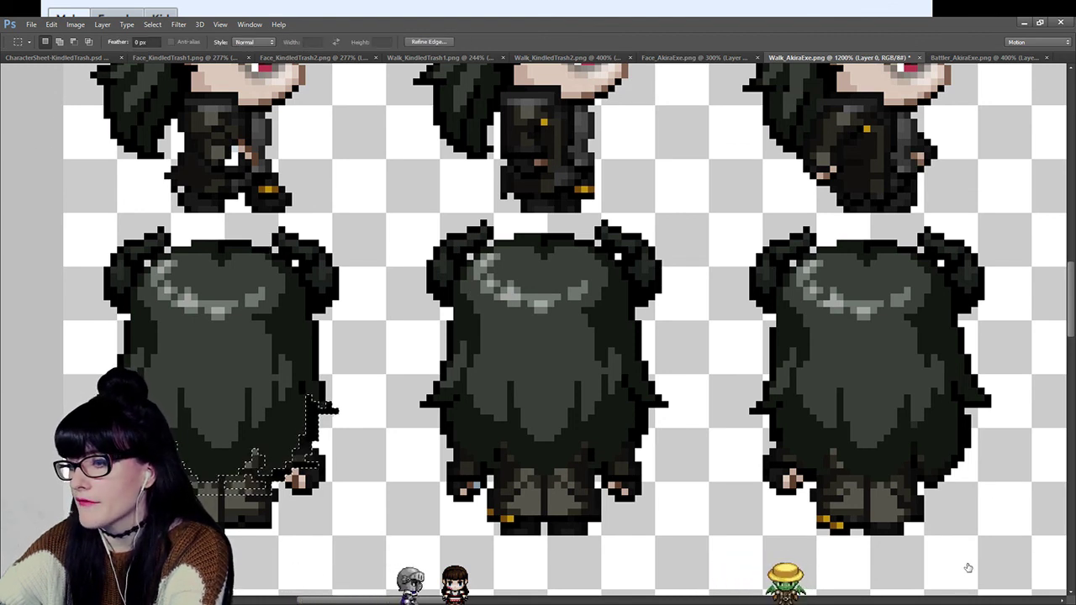
key(alt+bracketleft)
key(ctrl+z)
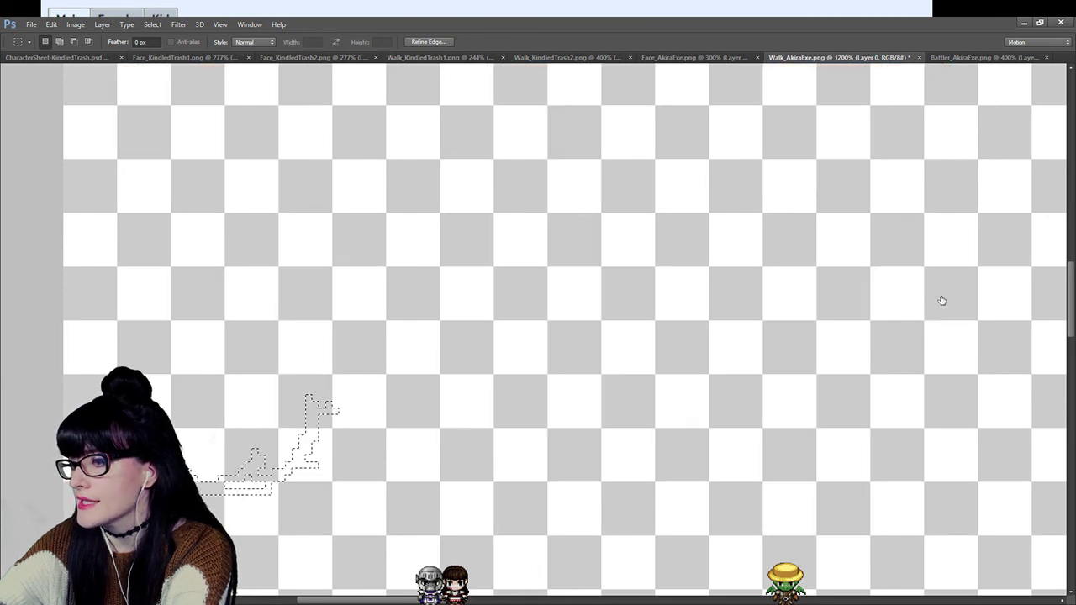
key(ctrl+d)
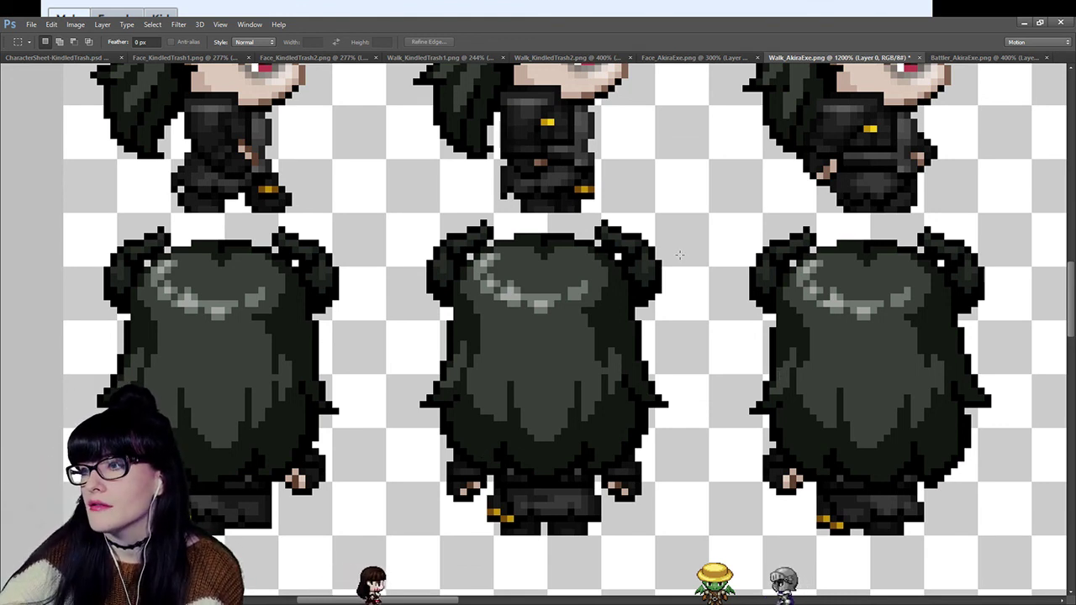
scroll(480, 363, up, 1)
scroll(480, 364, up, 3)
key(w)
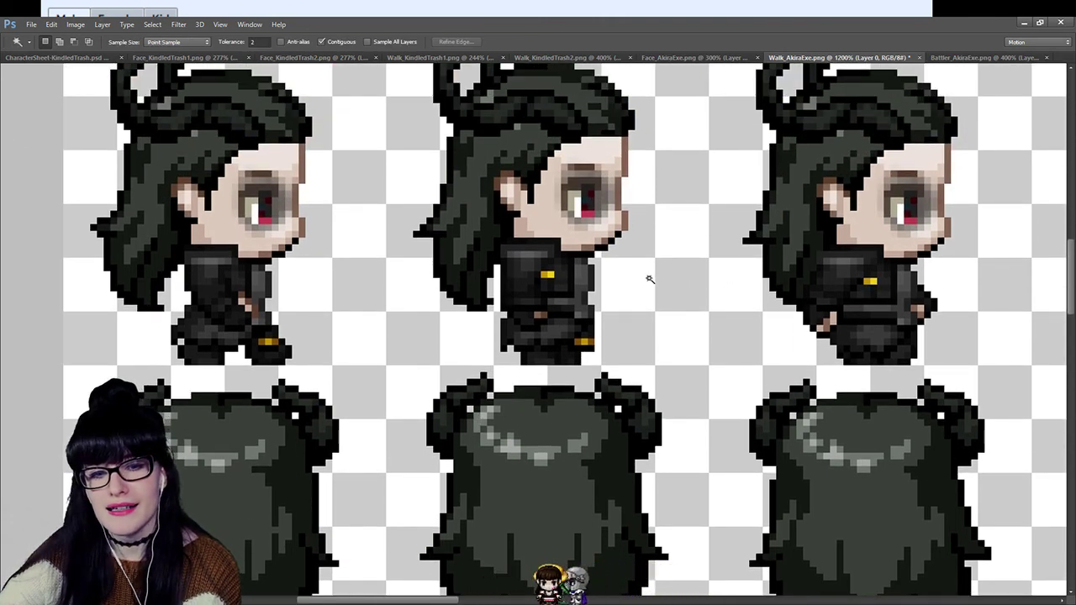
scroll(494, 279, up, 4)
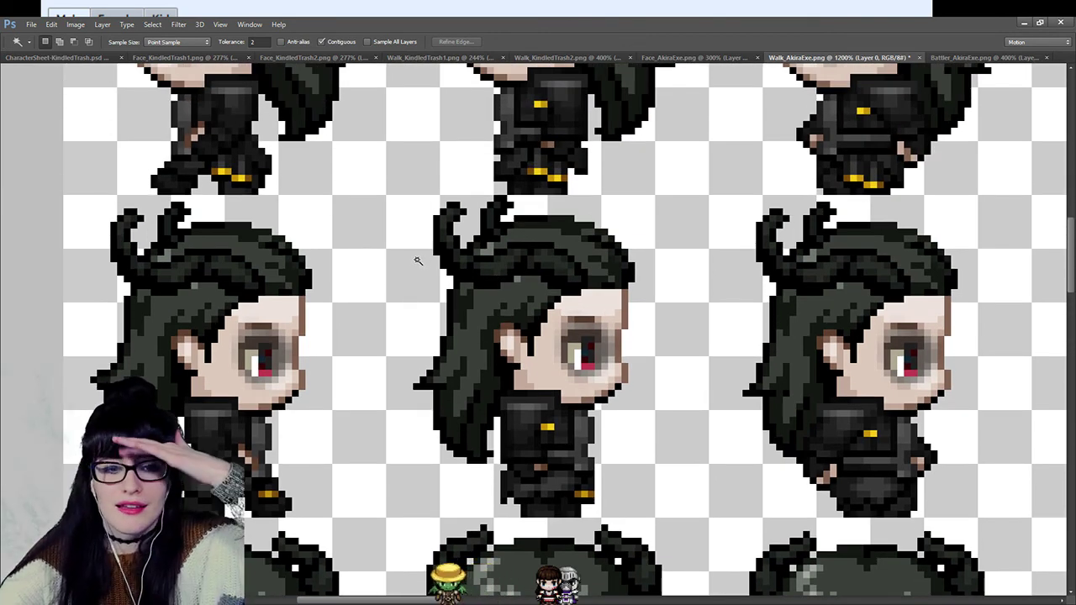
scroll(320, 260, down, 7)
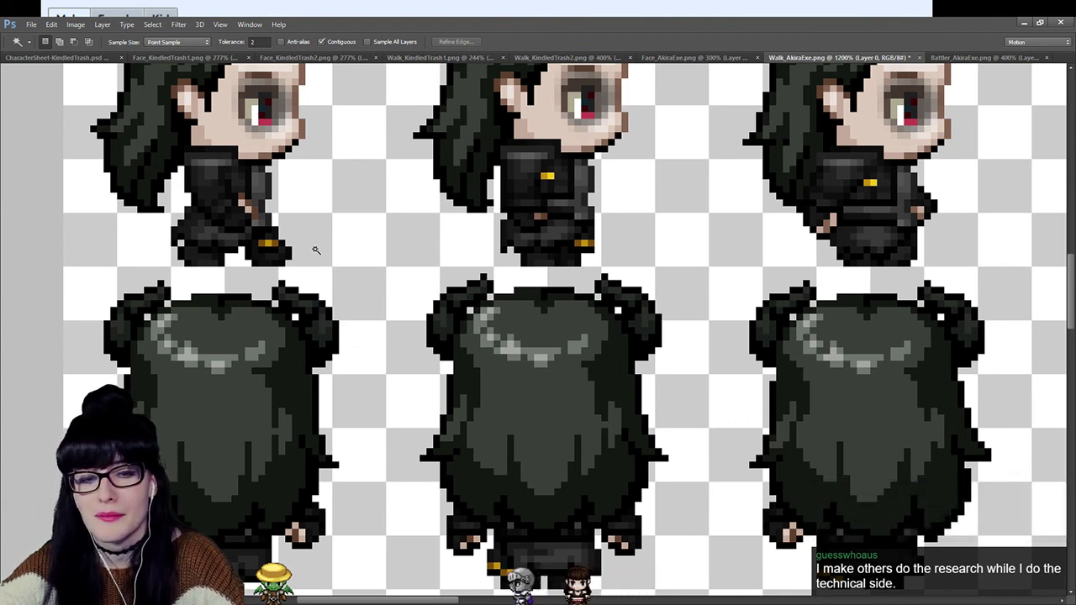
scroll(353, 224, up, 2)
scroll(360, 252, down, 3)
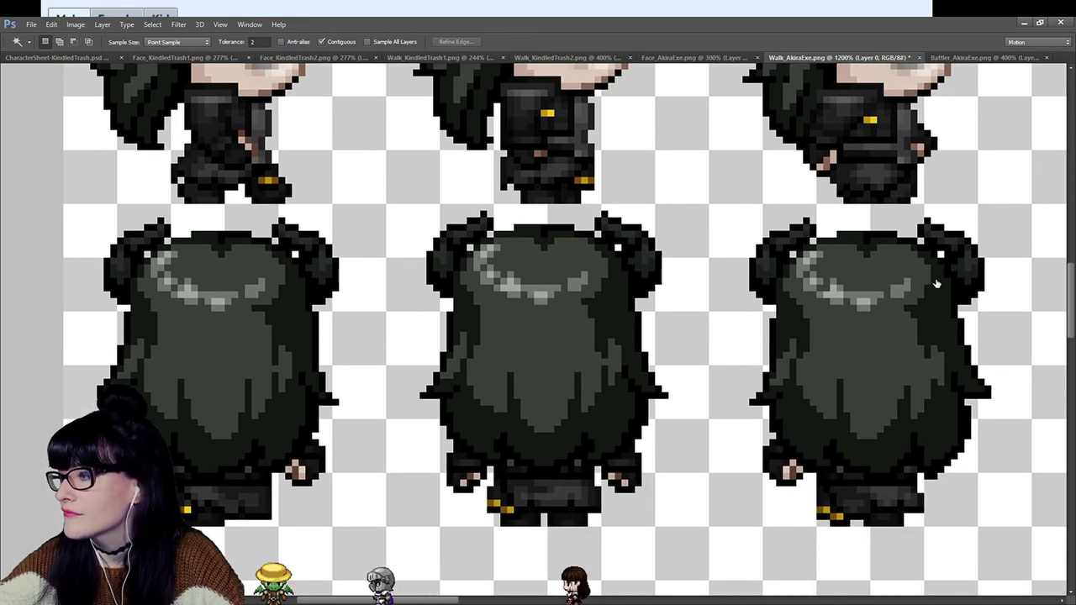
Hide the coat and select the first back-view sprite's black hair outline on Layer 0 with the contiguous Magic Wand at tolerance 2.
key(alt+bracketright)
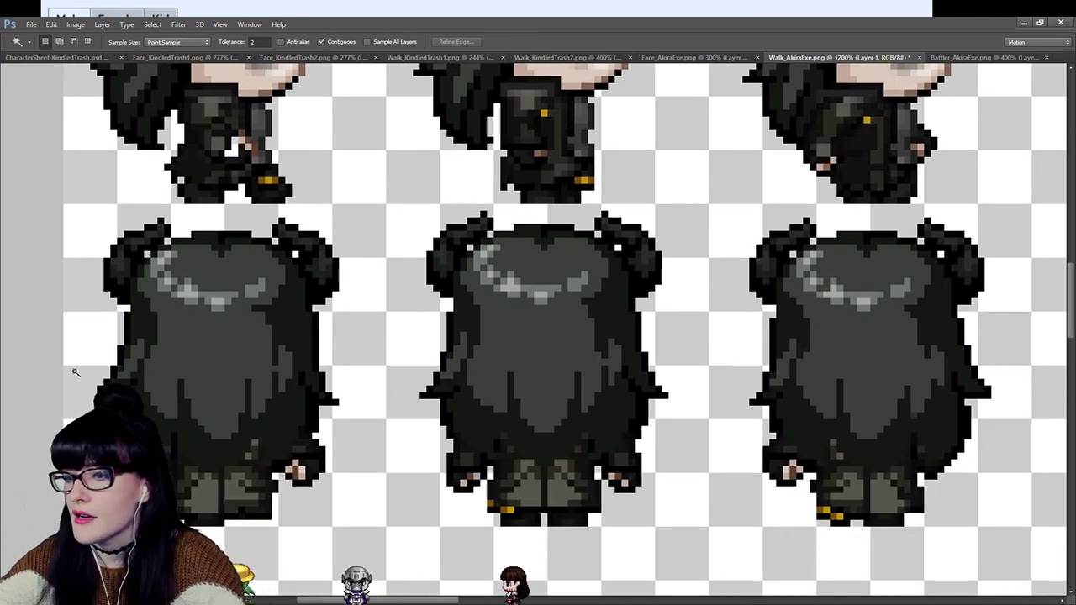
key(z)
click(168, 420)
click(234, 452)
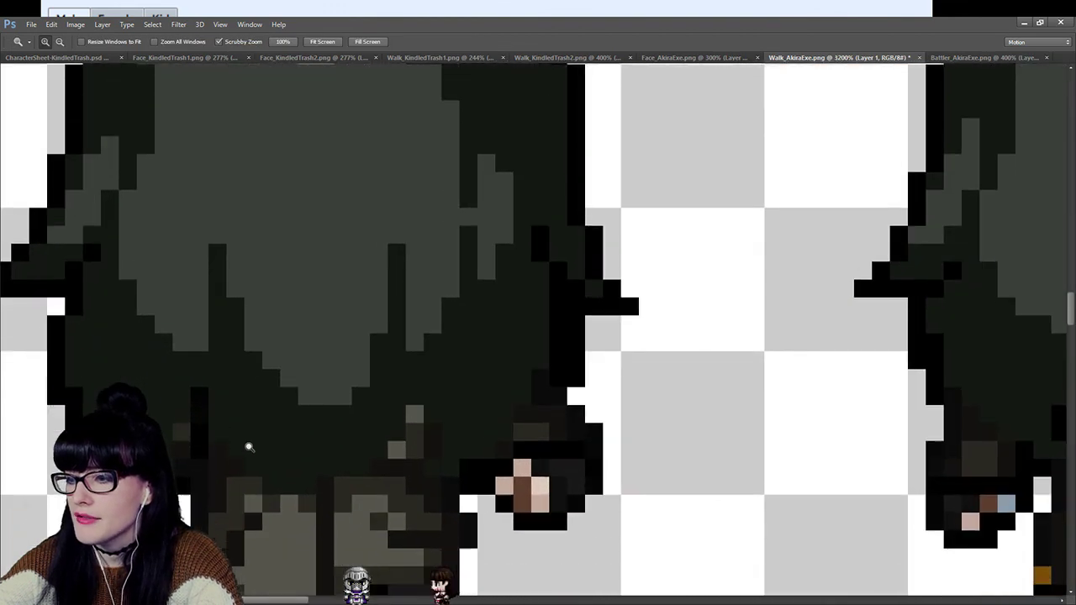
scroll(913, 271, down, 2)
key(ctrl+z)
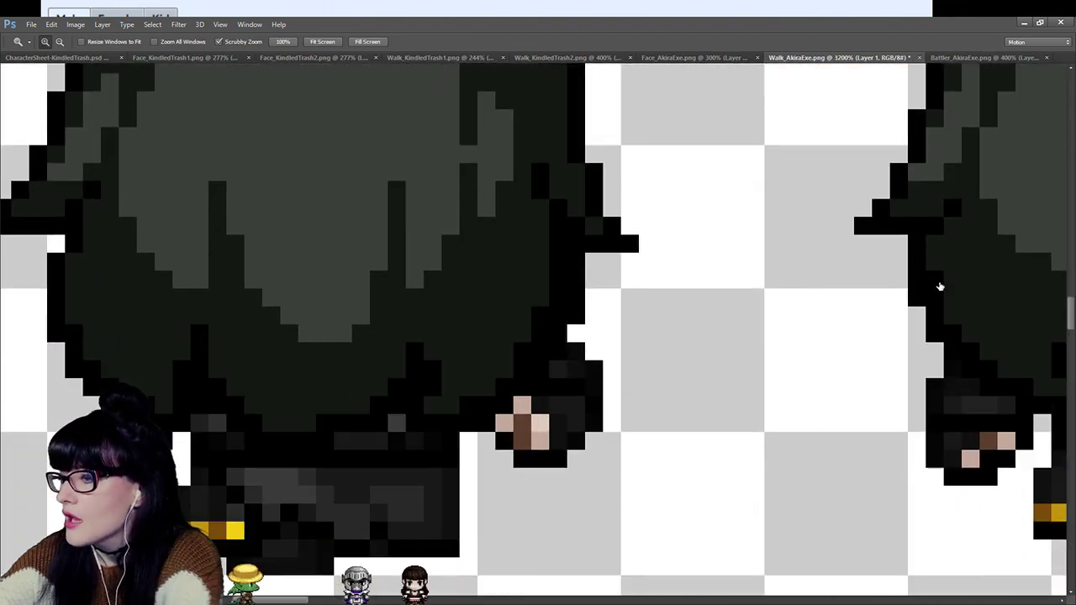
key(w)
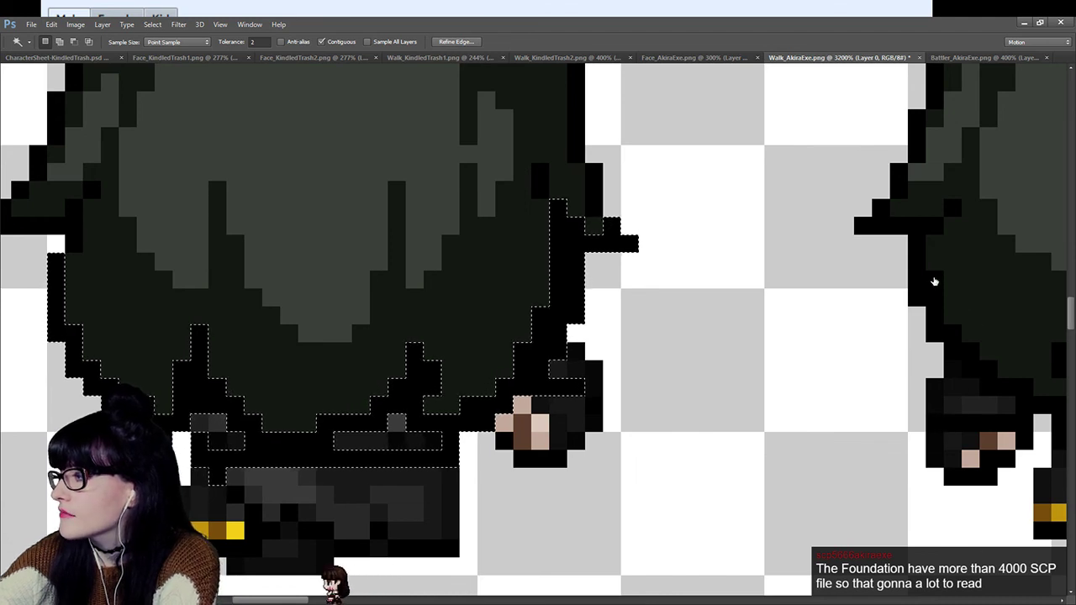
Remove the Layer 1 coat pixels inside the selected hair outline, keeping Layer 0 intact, and clear the selection.
key(ctrl+z)
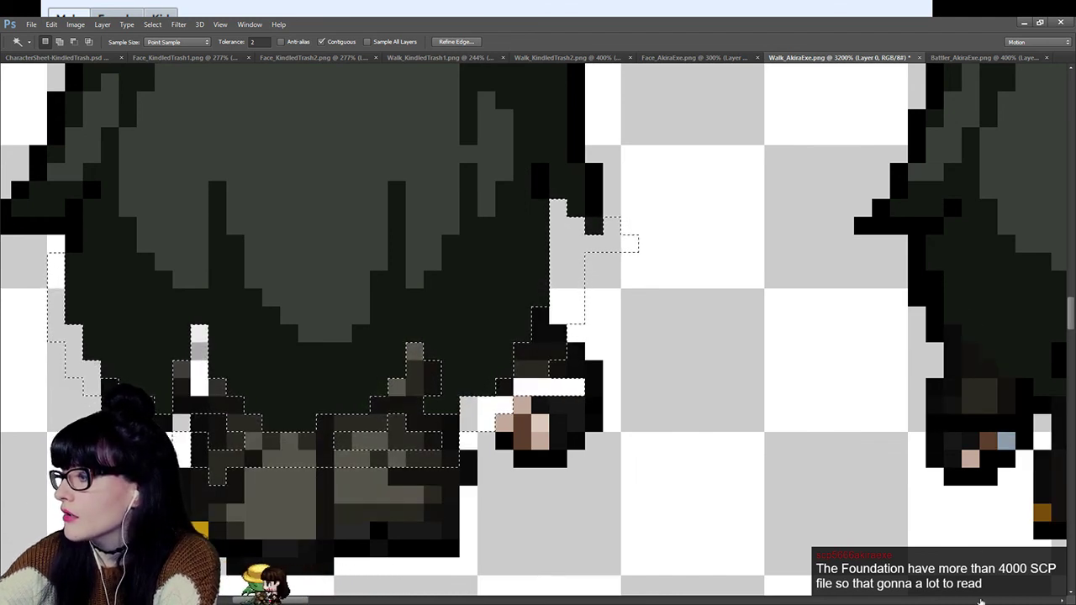
key(ctrl+z)
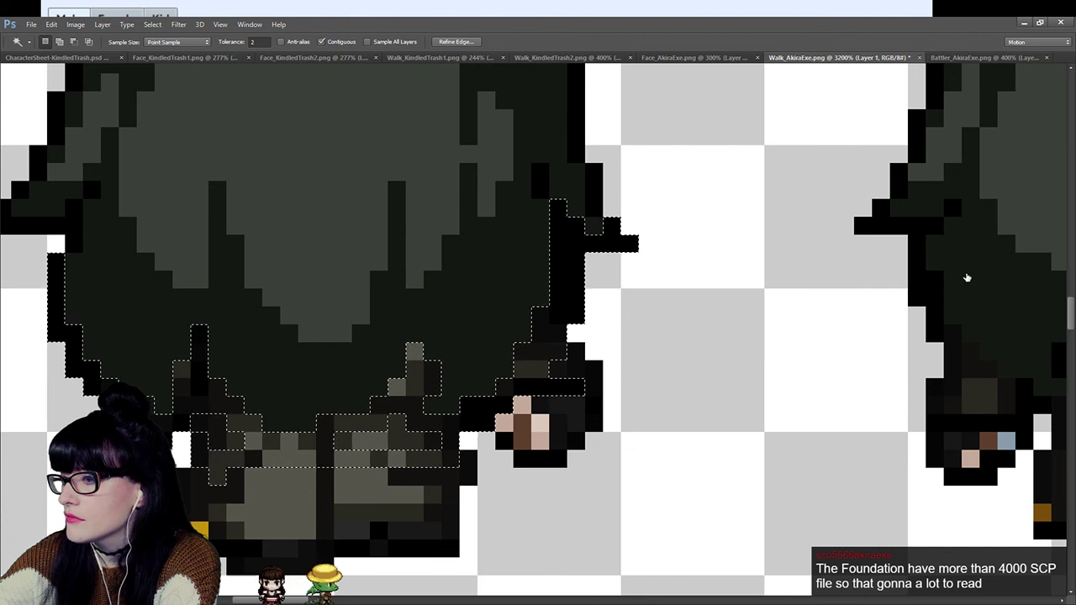
key(m)
key(ctrl+d)
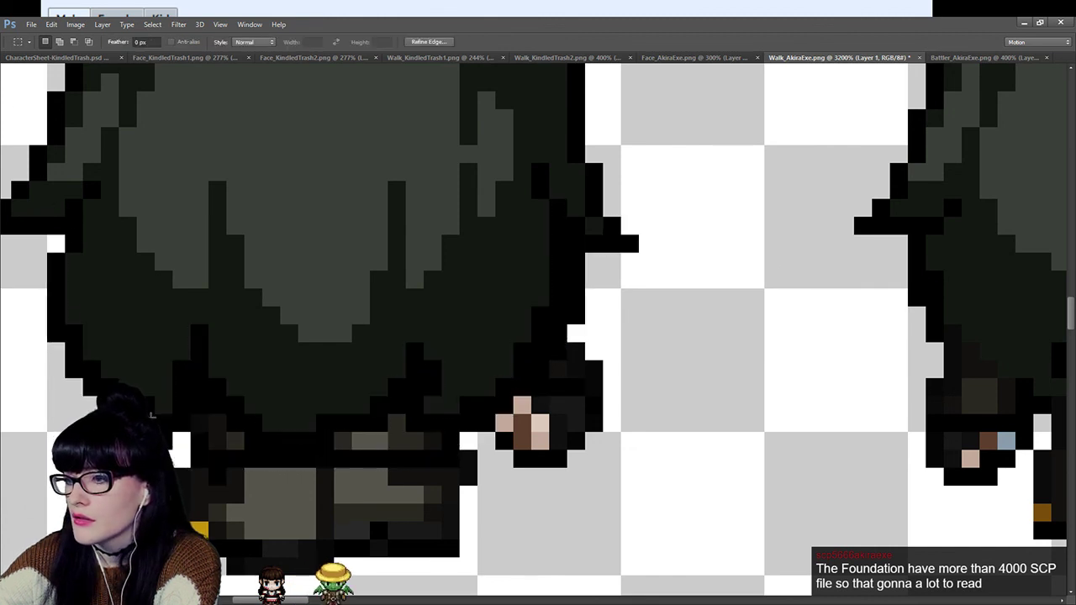
Restore the erased coat pixels below the first back-view sprite's hair with the History Brush, limited to a rectangular selection, and clear the selection.
drag(320, 492, 461, 510)
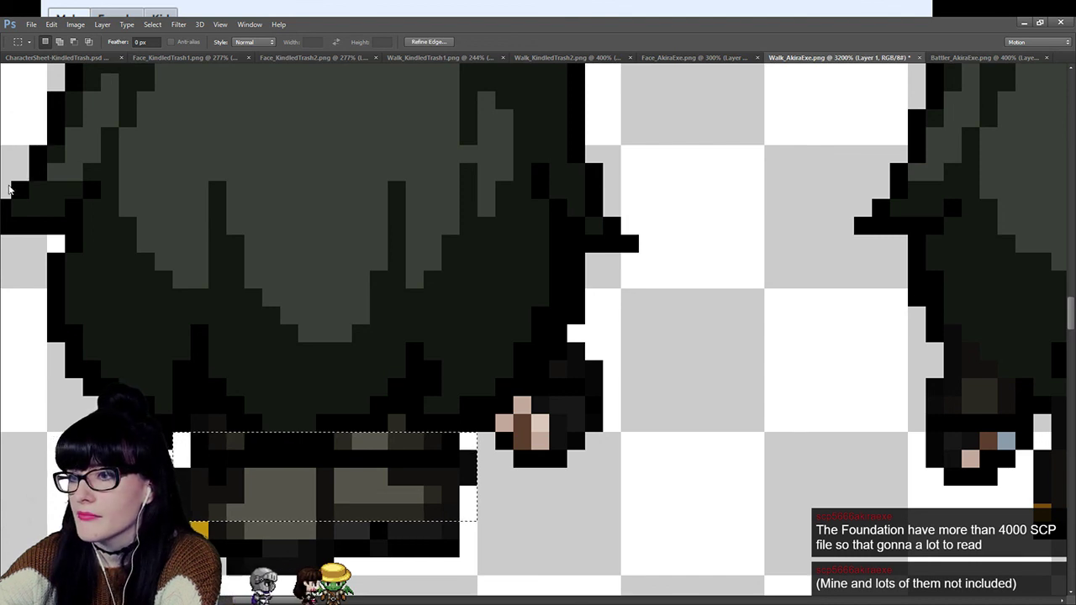
key(b)
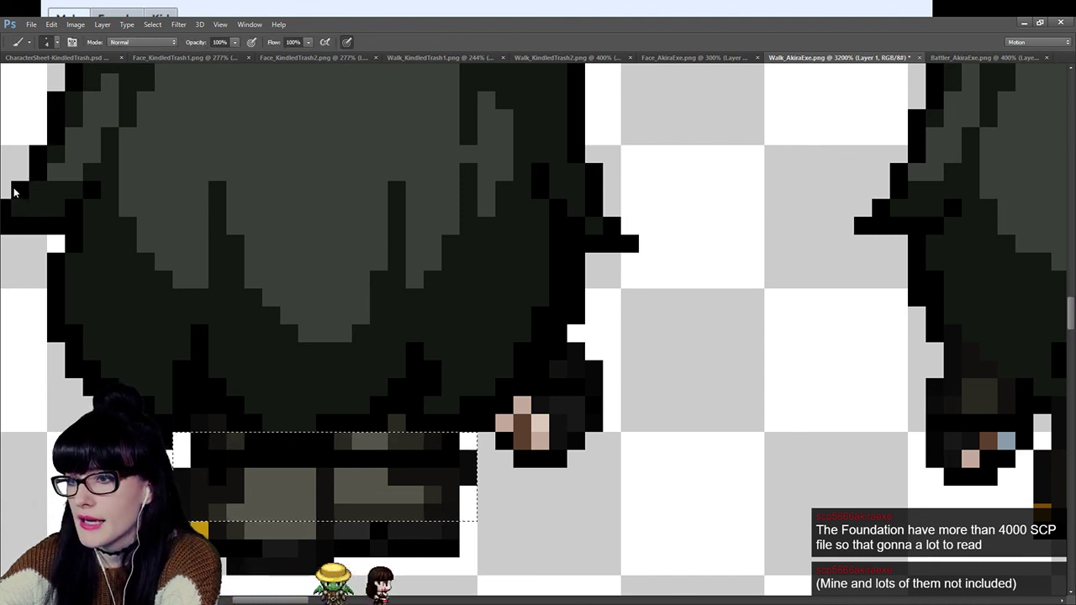
key(s)
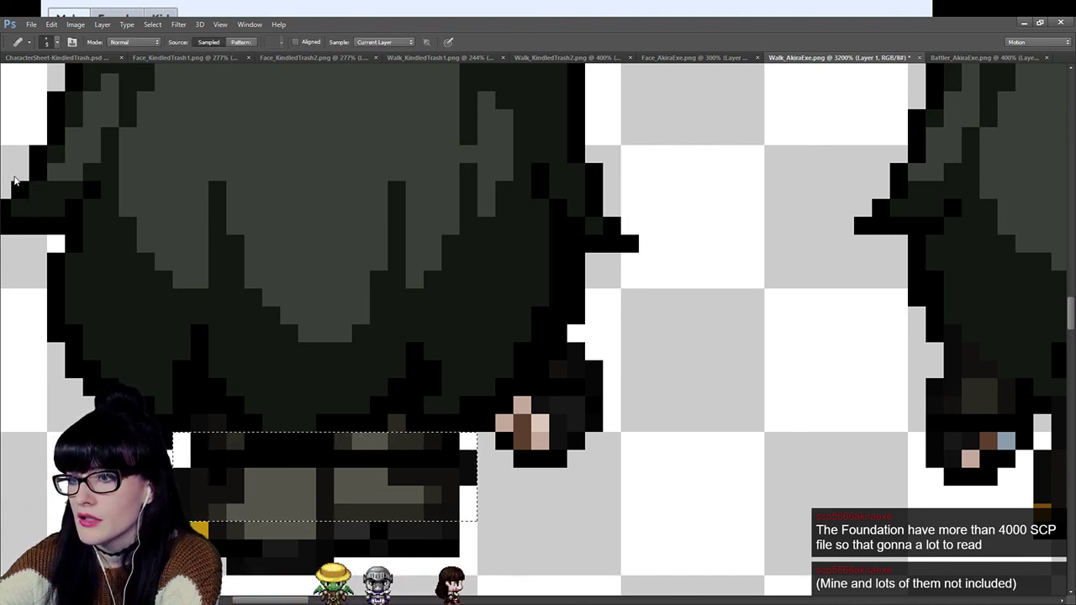
key(b)
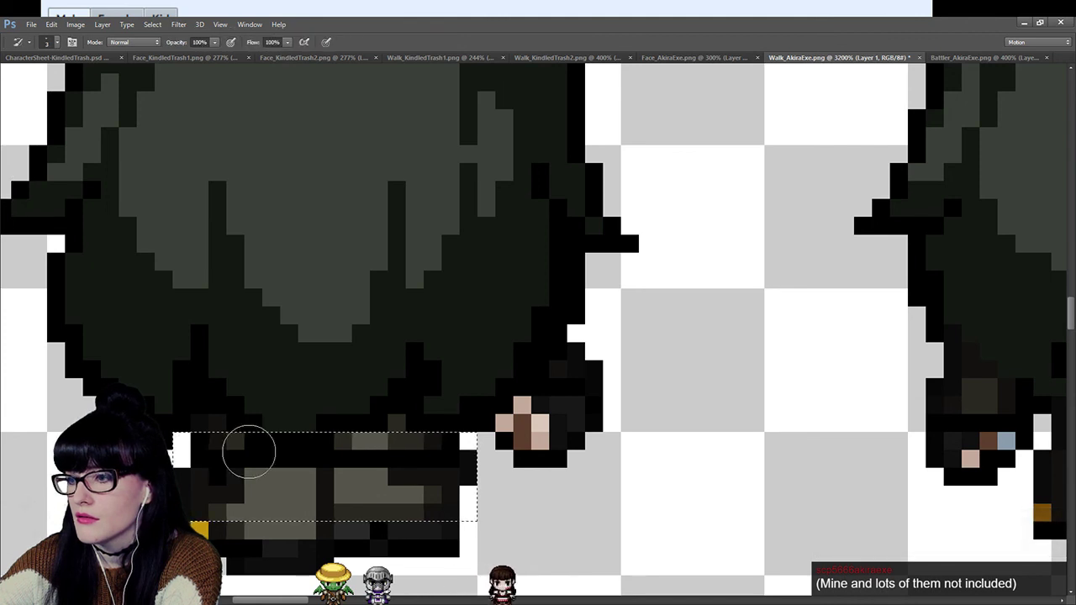
drag(258, 448, 574, 457)
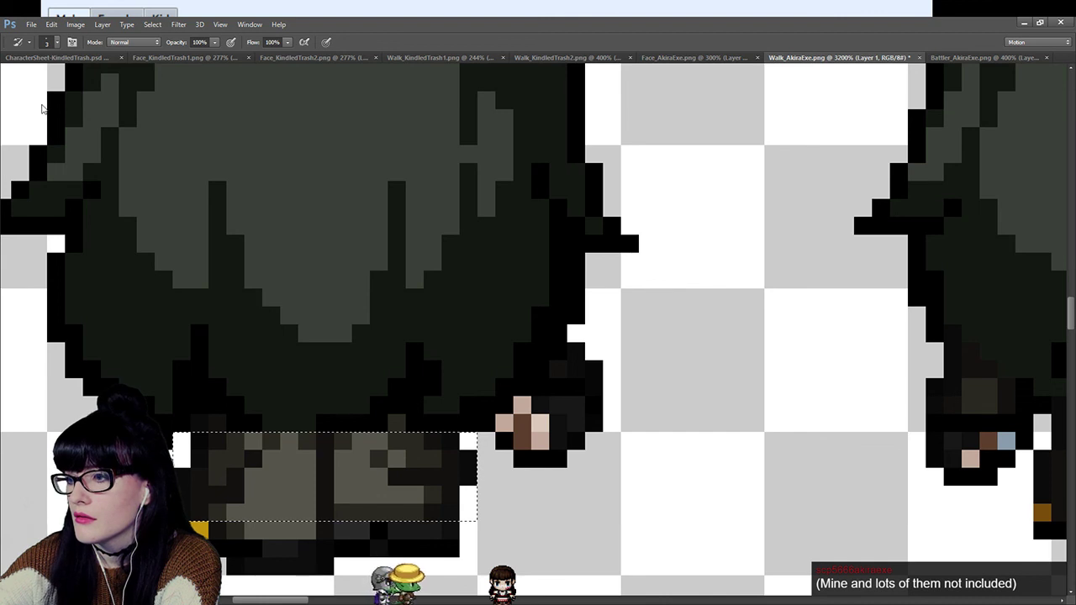
key(m)
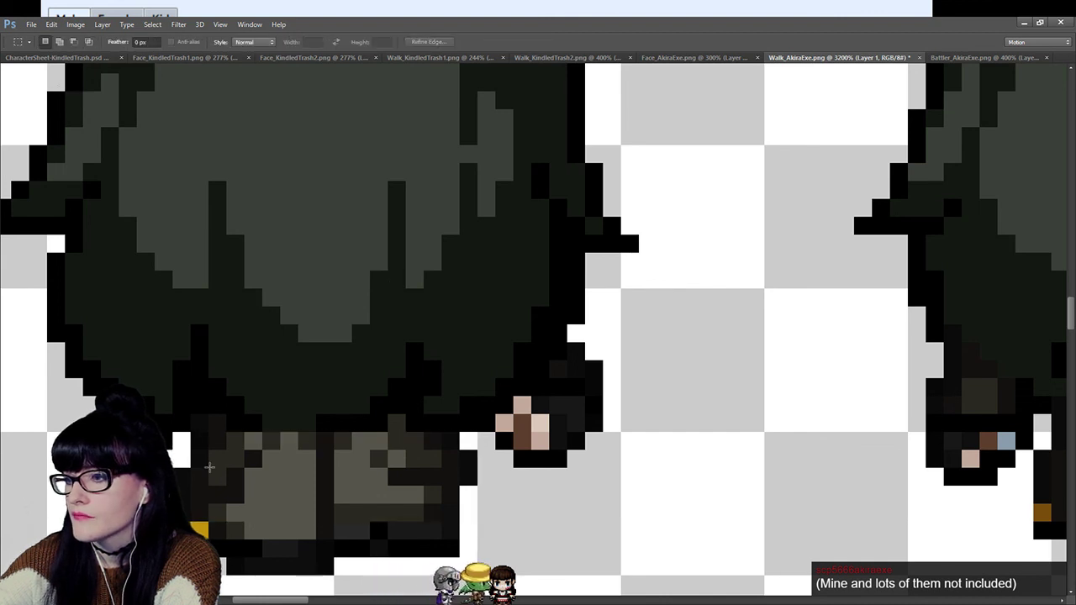
Remove the three-pixel strip of coat directly beneath the lowest point of the first back-view sprite's hair, and clear the selection.
drag(263, 434, 317, 449)
key(alt+BackSpace)
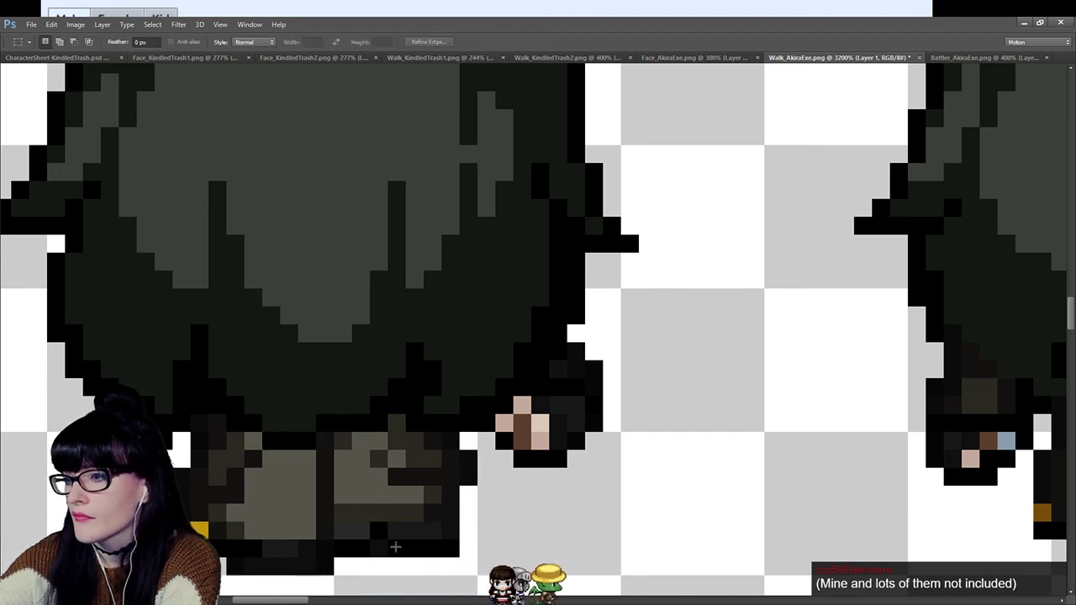
key(ctrl+d)
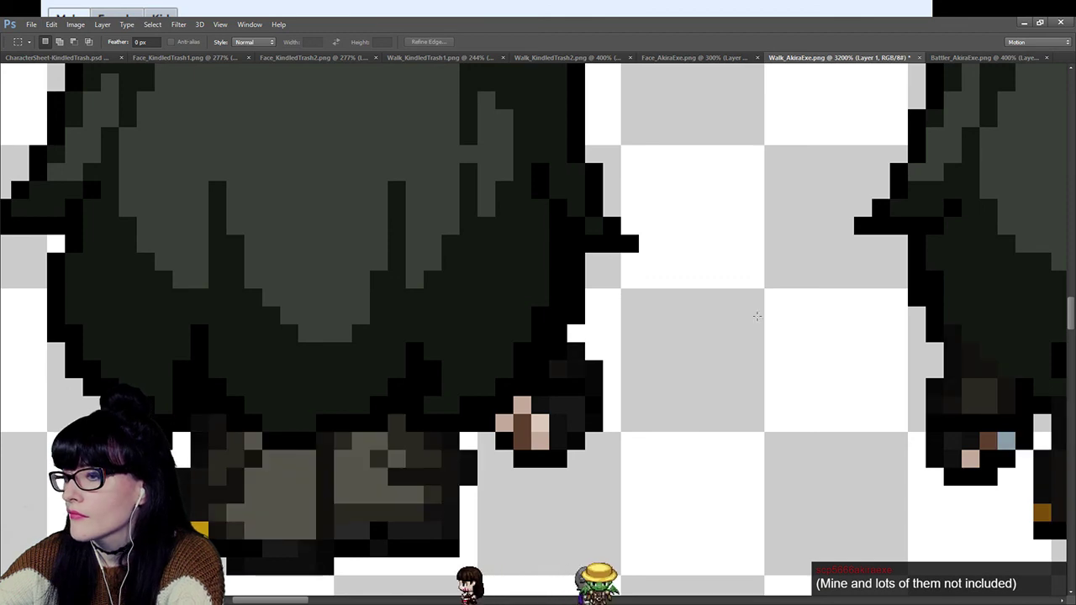
key(z)
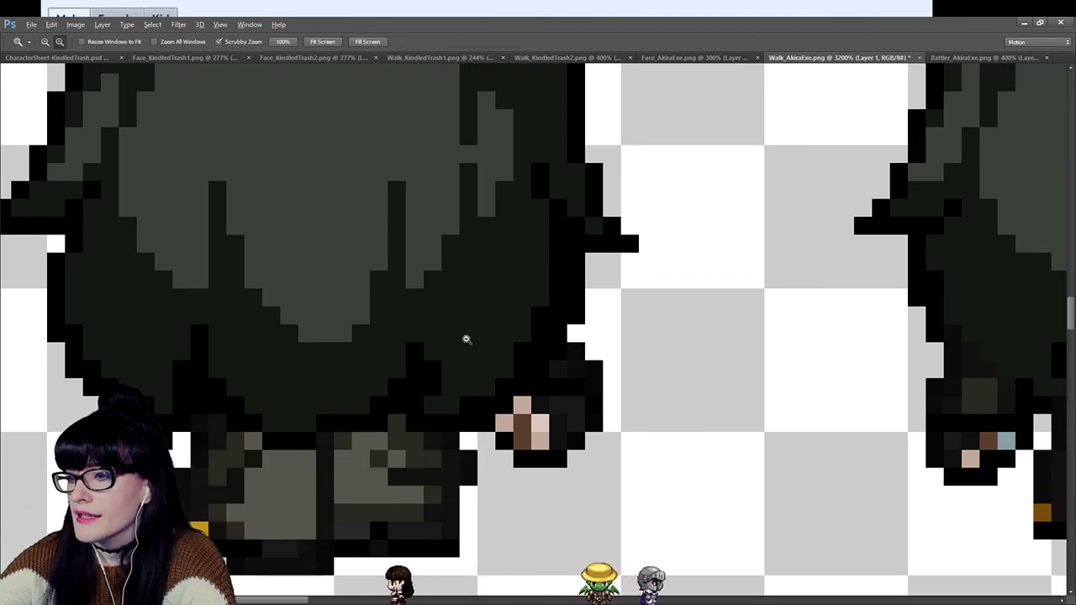
scroll(457, 341, down, 5)
scroll(794, 377, up, 5)
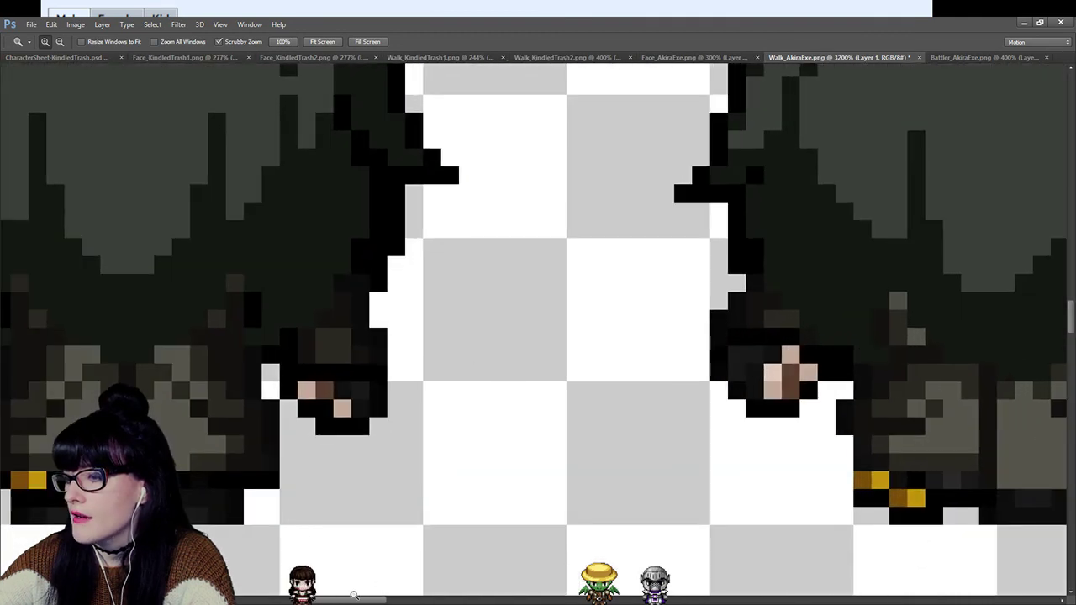
scroll(354, 458, left, 5)
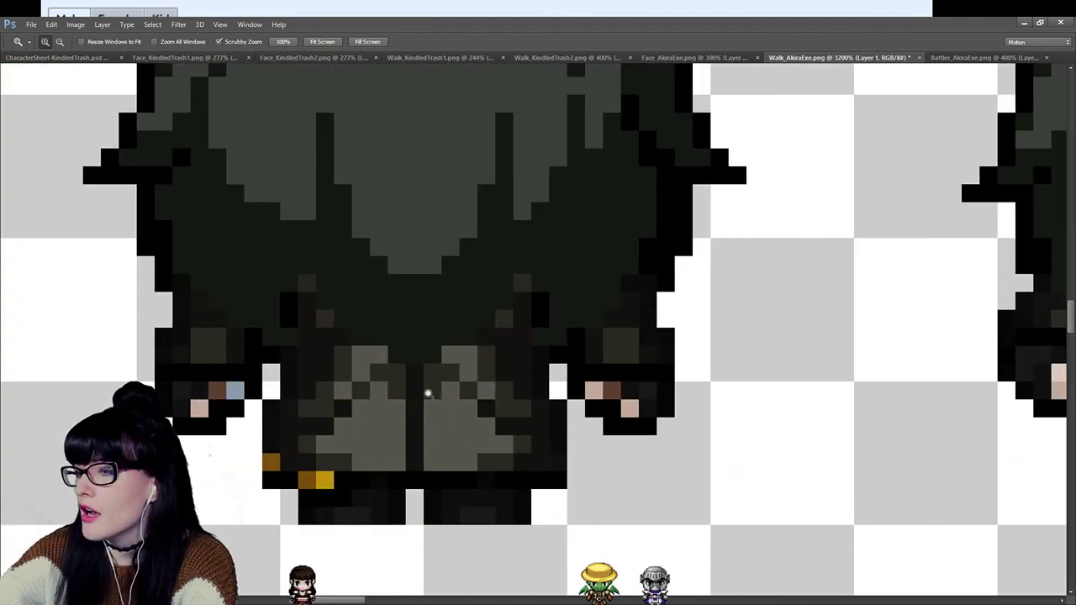
scroll(269, 396, down, 3)
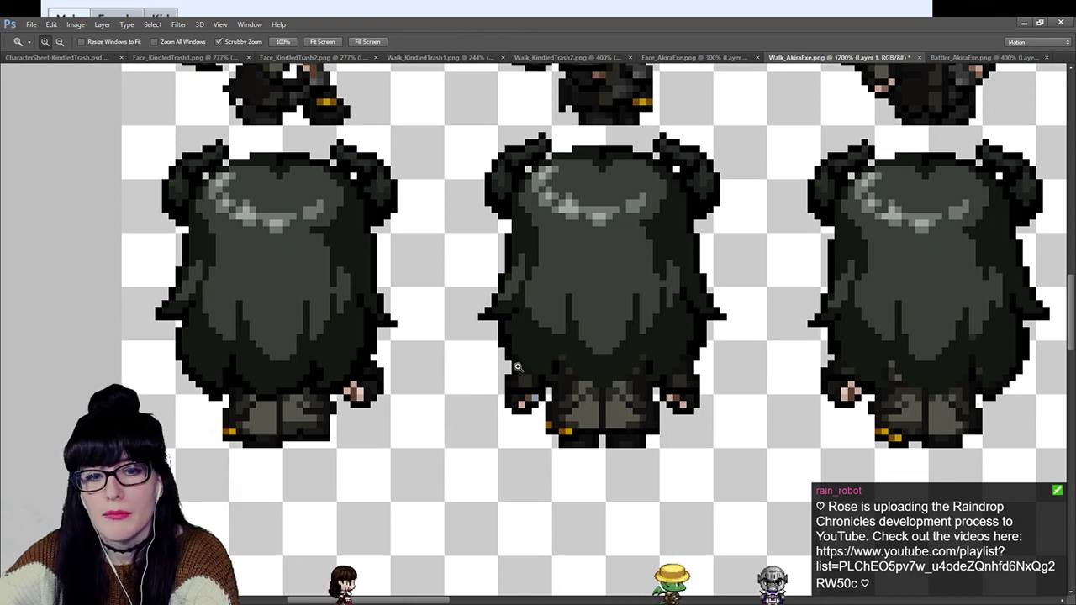
scroll(840, 286, up, 5)
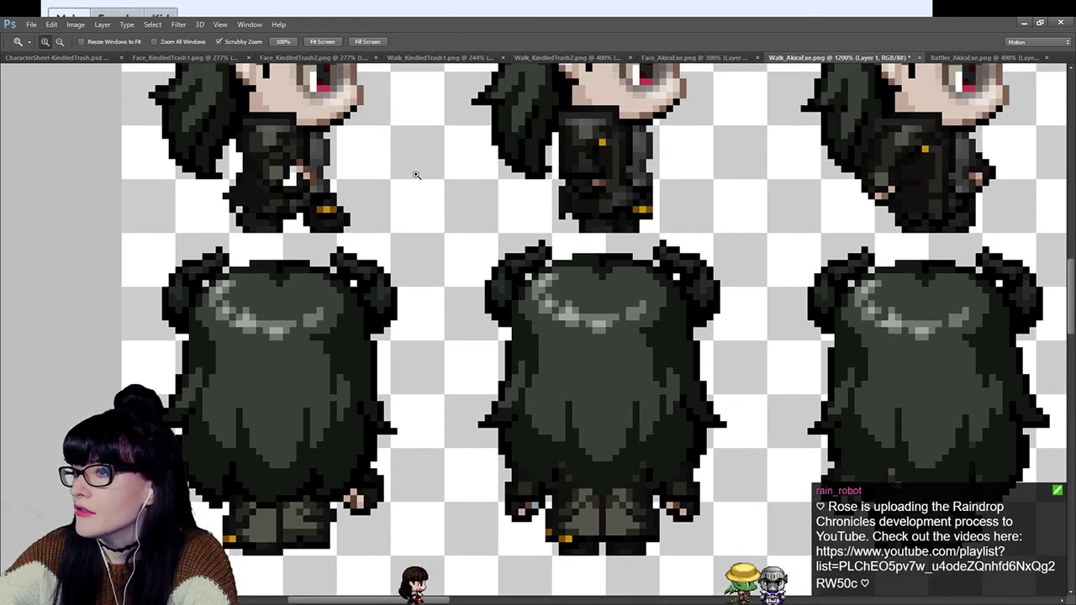
Examine where the coat overlaps the hair on the second and third back-view sprites.
scroll(409, 293, down, 6)
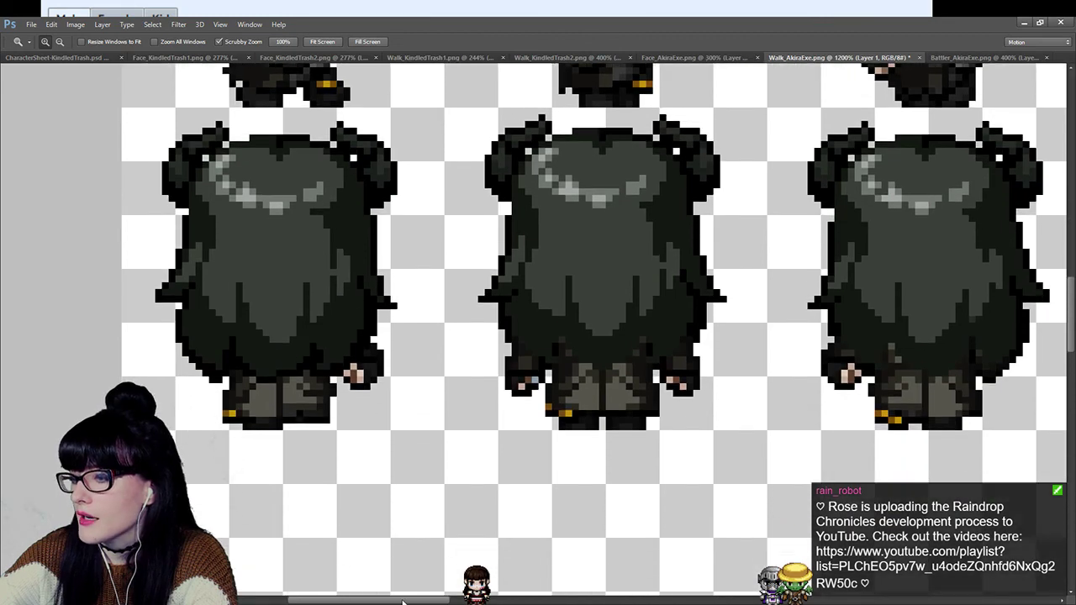
drag(404, 602, 433, 602)
click(576, 383)
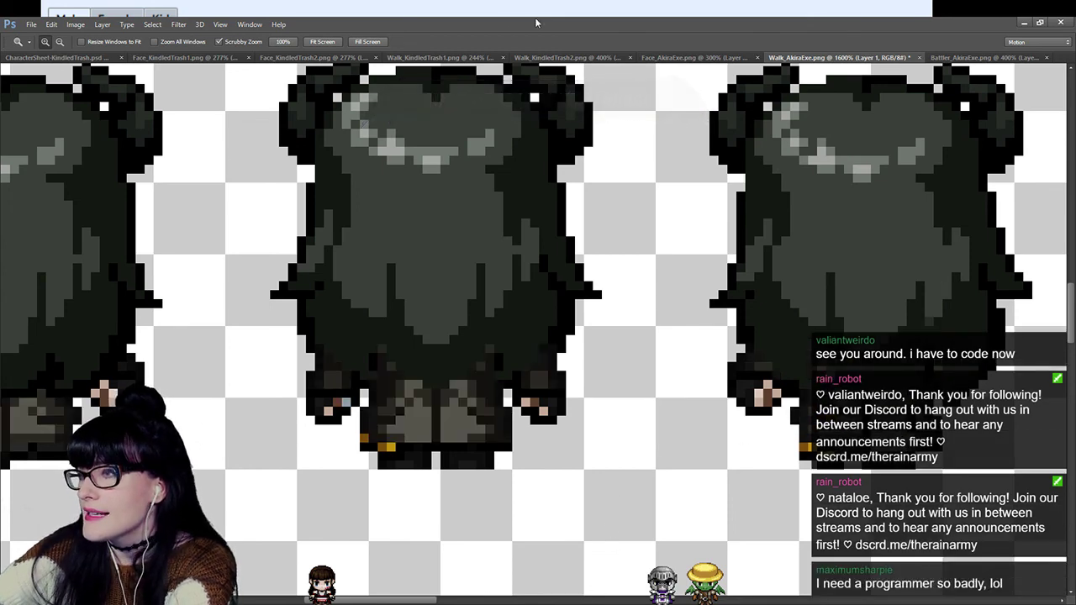
drag(382, 599, 348, 595)
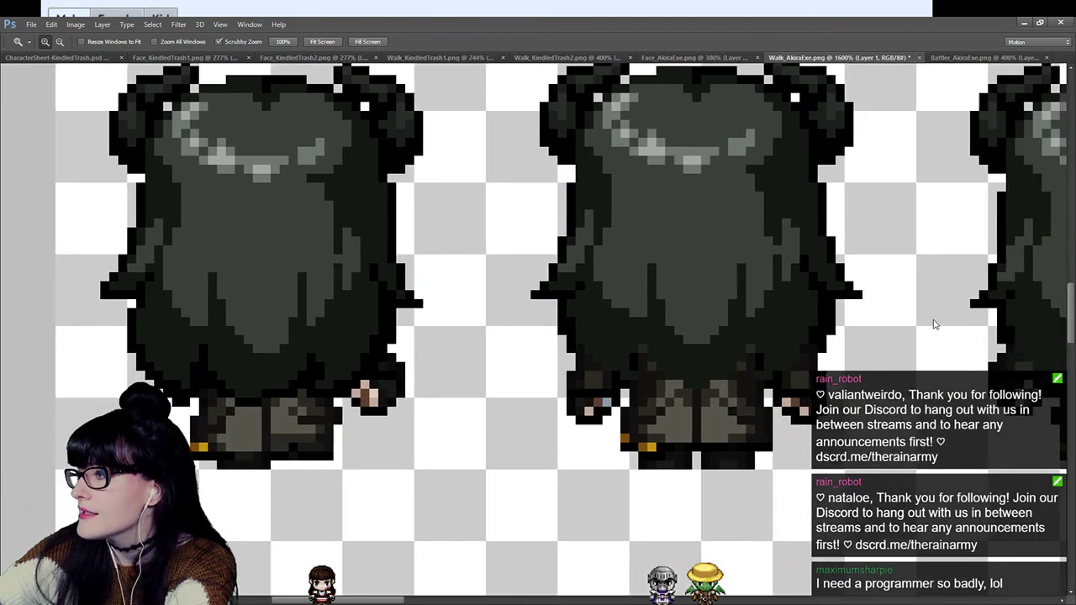
key(ctrl+z)
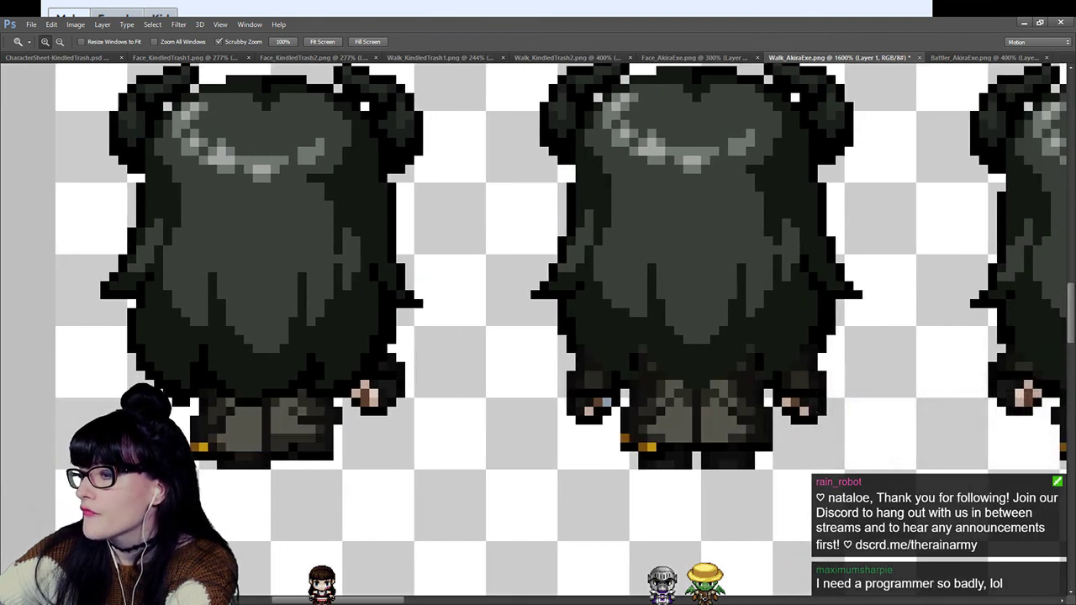
drag(391, 601, 383, 601)
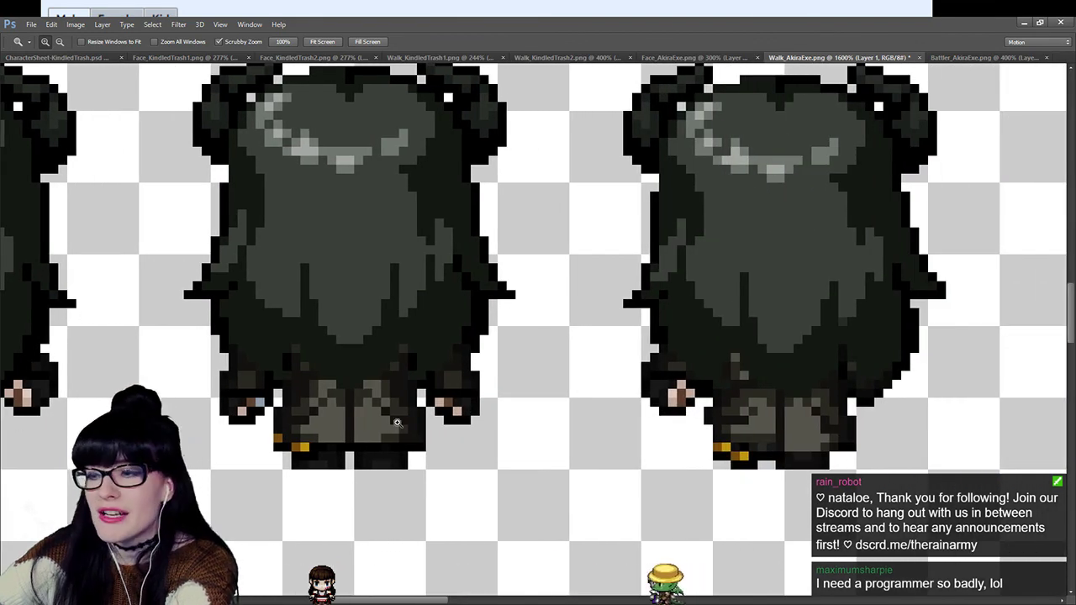
key(ctrl+plus)
scroll(384, 350, left, 2)
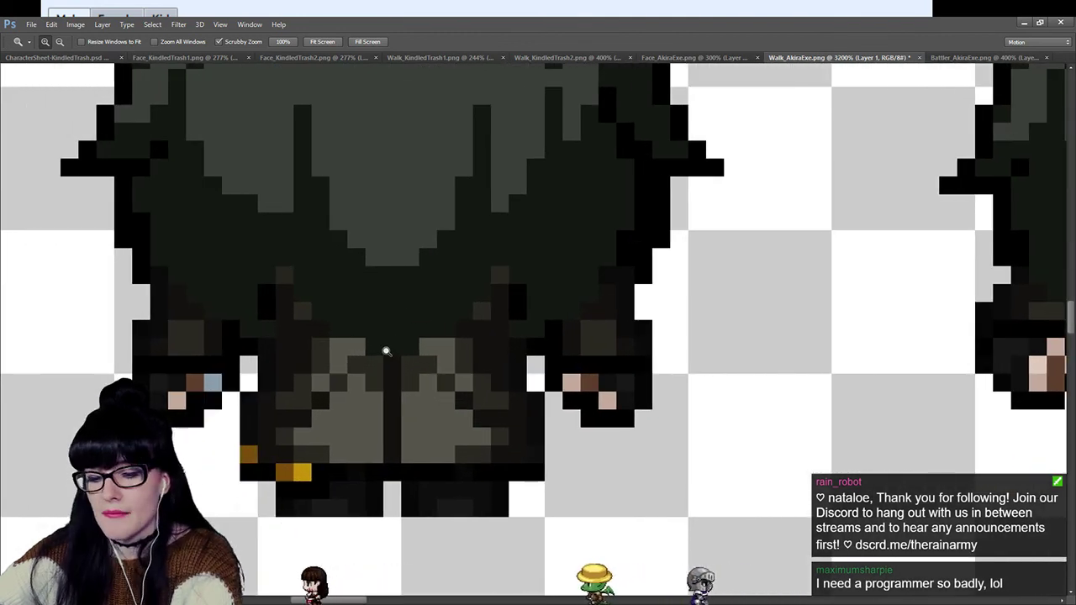
alt+click(412, 315)
alt+click(412, 314)
key(ctrl+z)
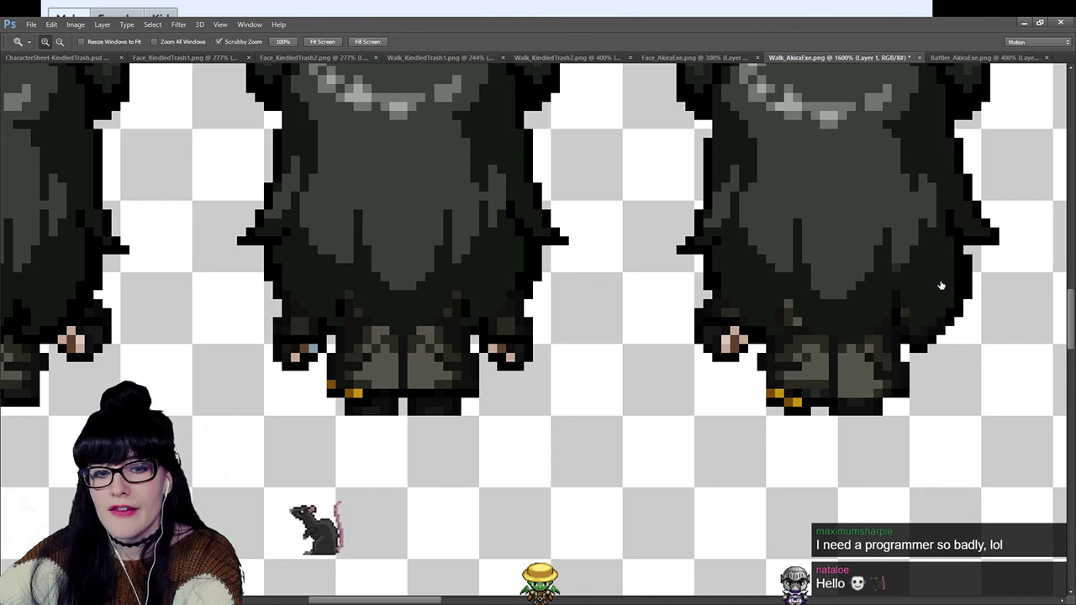
scroll(539, 348, up, 1)
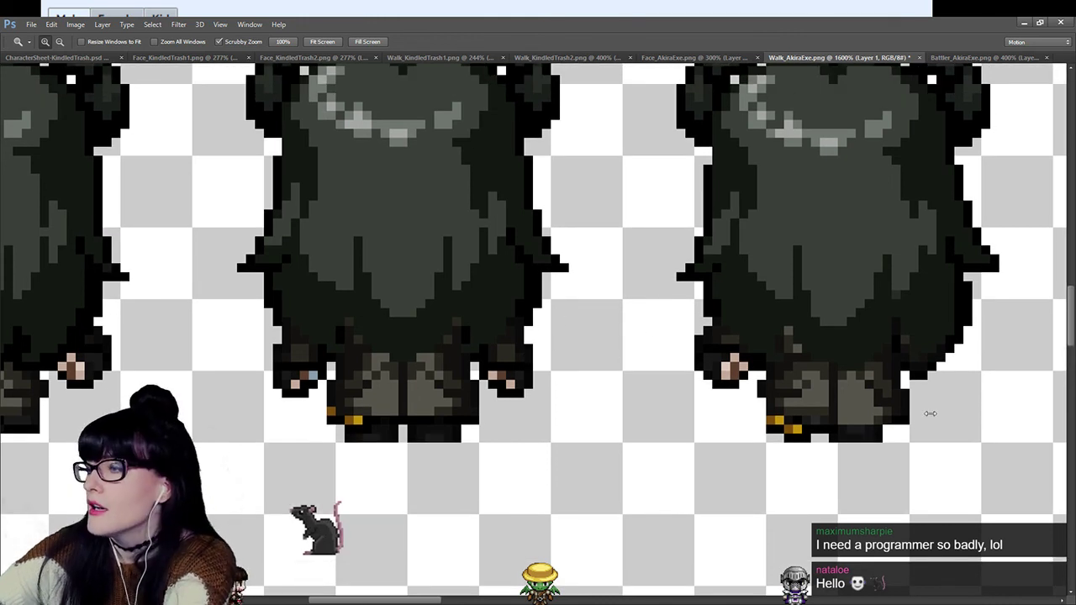
key(ctrl+z)
key(ctrl+z)
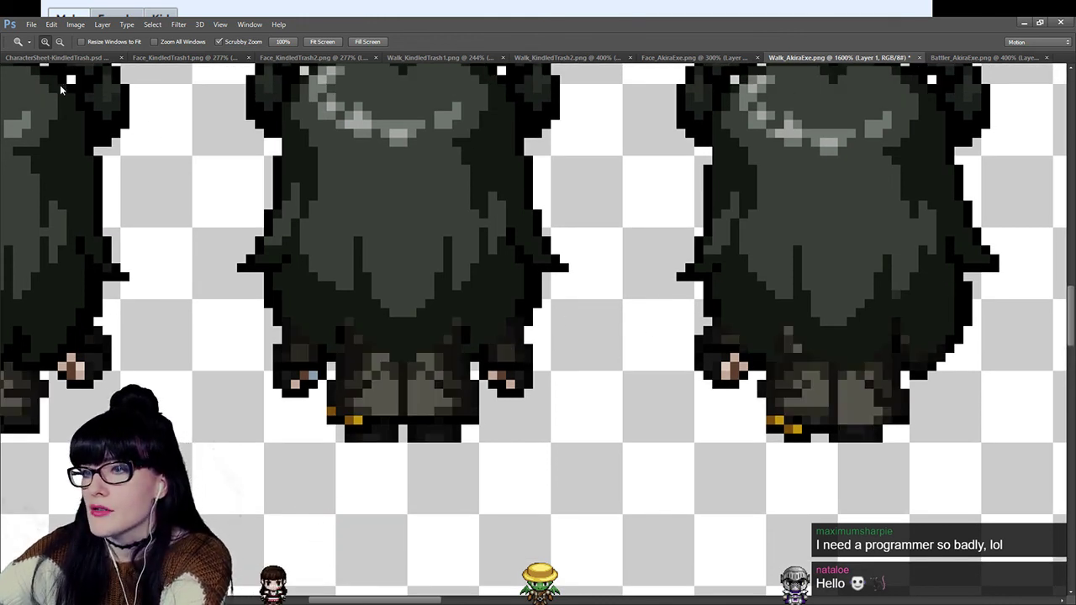
Select the second back-view sprite's black hair outline with the contiguous Magic Wand while the coat is hidden, and remove the coat pixels inside it.
key(ctrl+shift+z)
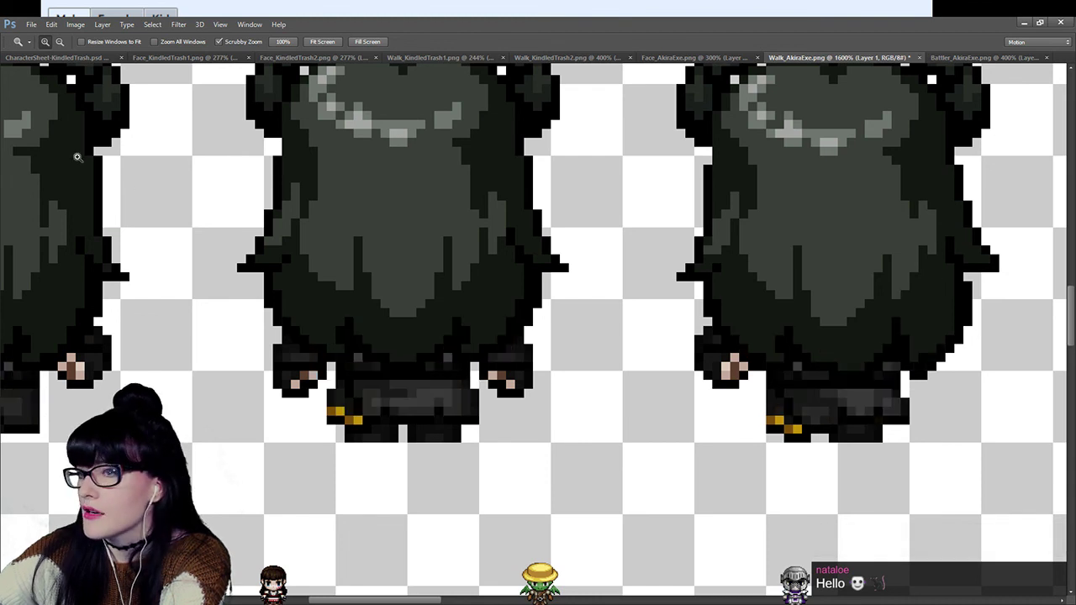
key(w)
click(398, 368)
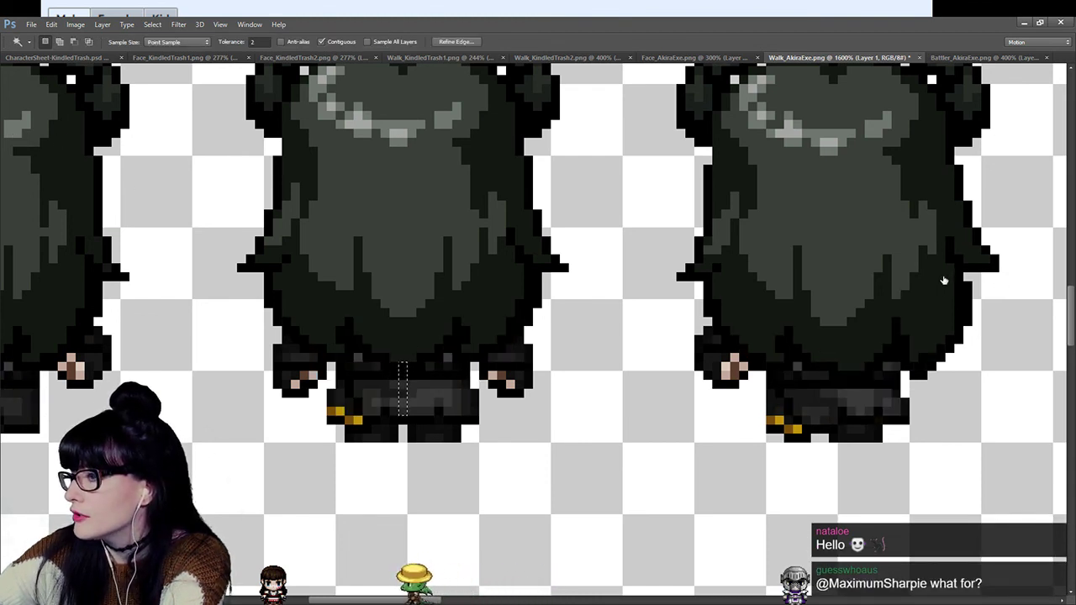
click(518, 356)
key(ctrl+v)
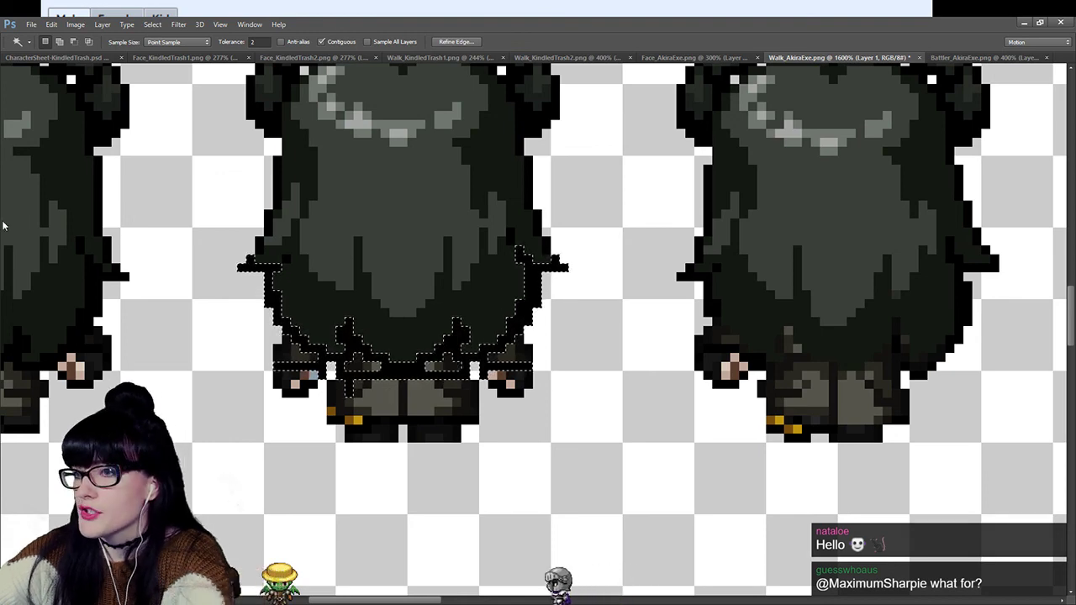
Restore the erased coat pixels below the second back-view sprite's hair with the History Brush inside a rectangular selection, and clear the selection.
key(z)
click(287, 348)
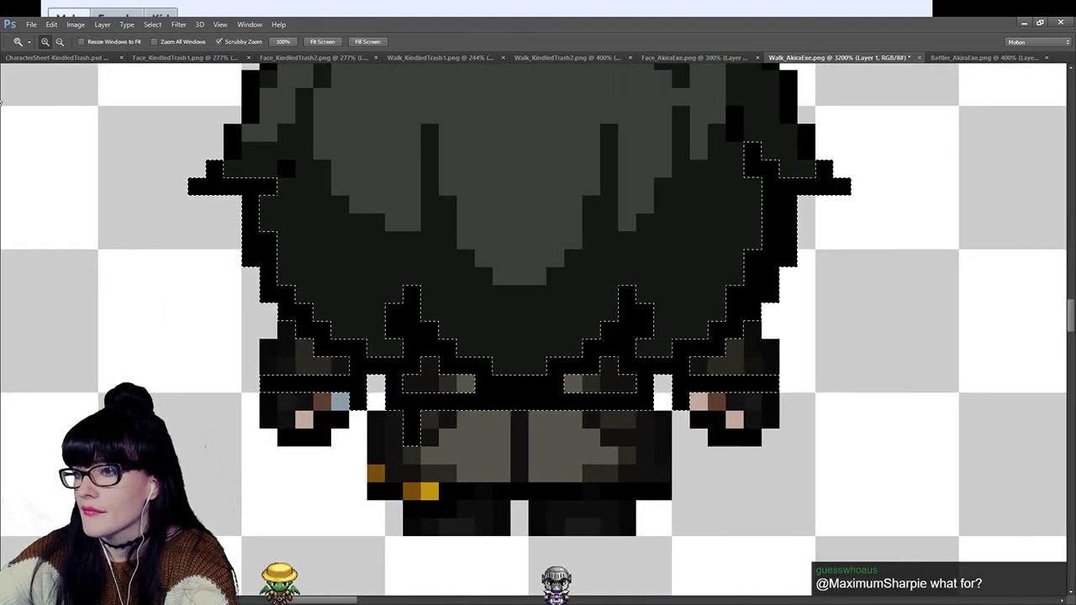
key(m)
click(410, 397)
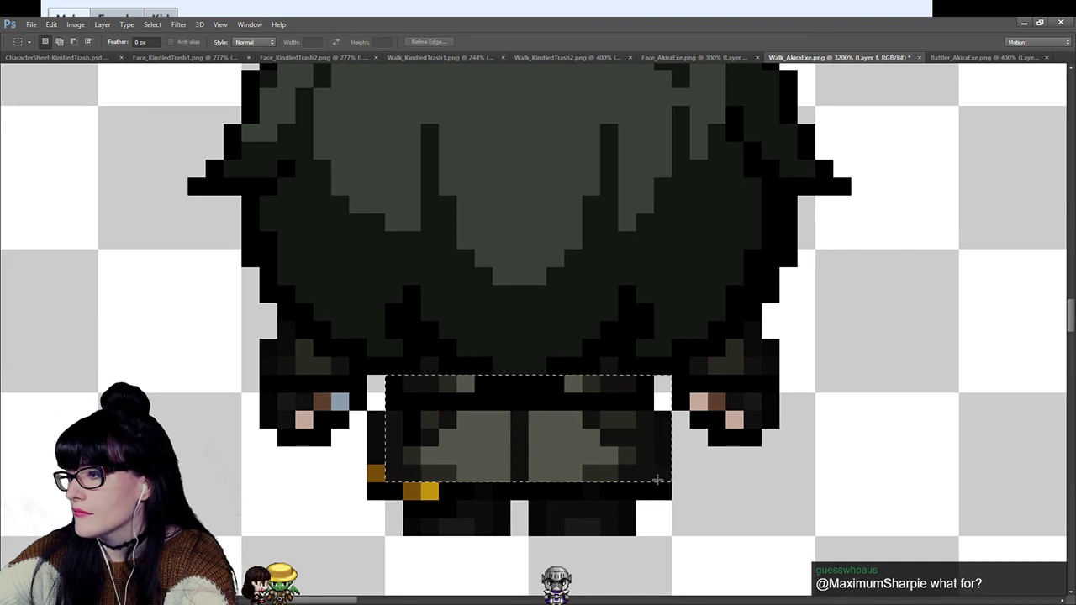
key(b)
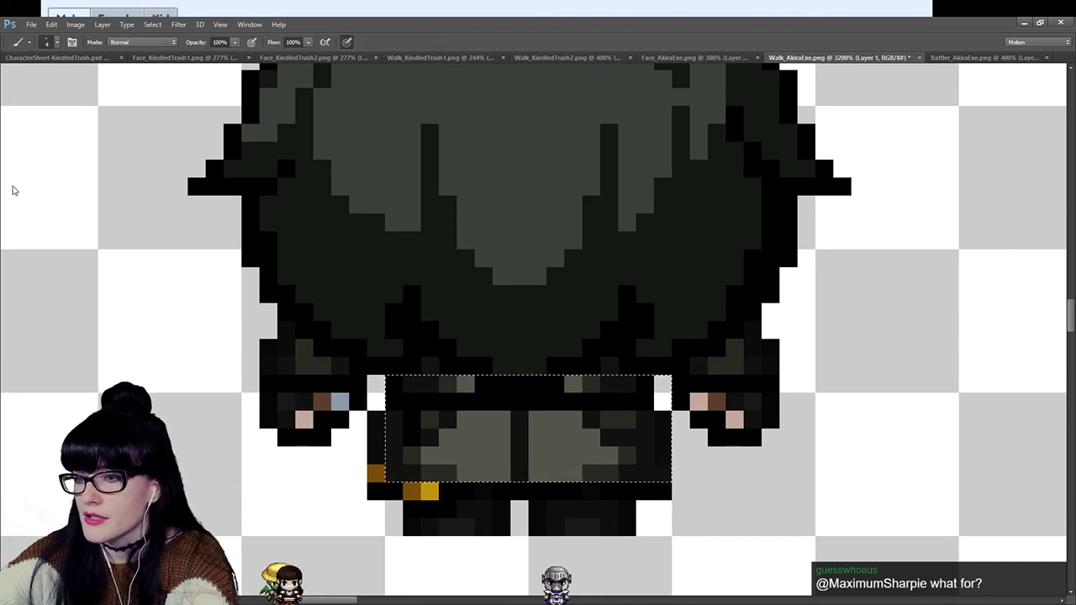
drag(463, 412, 811, 357)
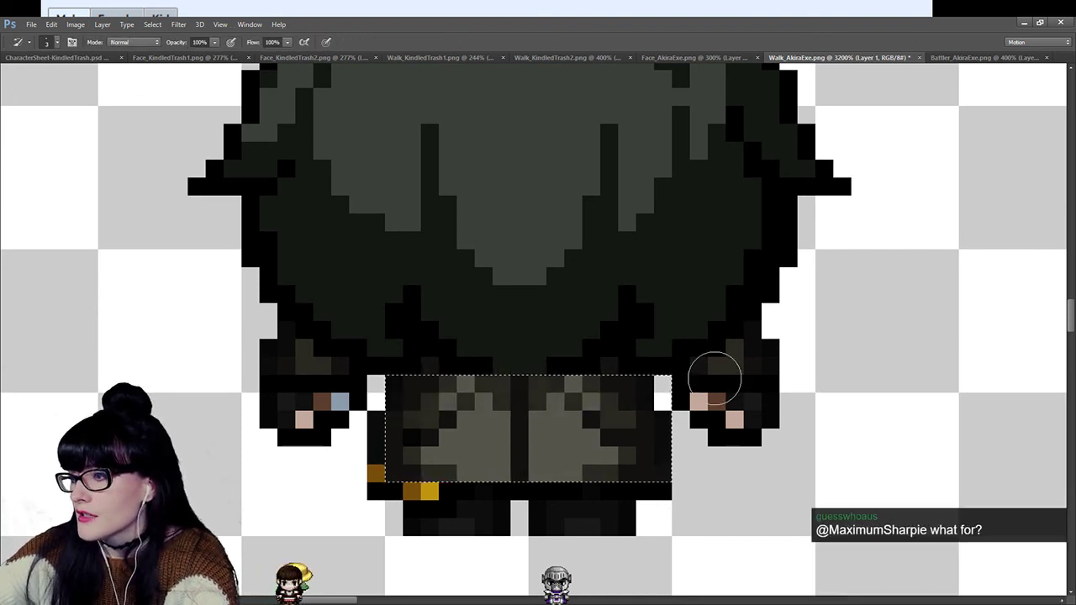
key(ctrl+d)
Remove the three-pixel strip of coat directly beneath the lowest point of the second back-view sprite's hair, and clear the selection.
key(m)
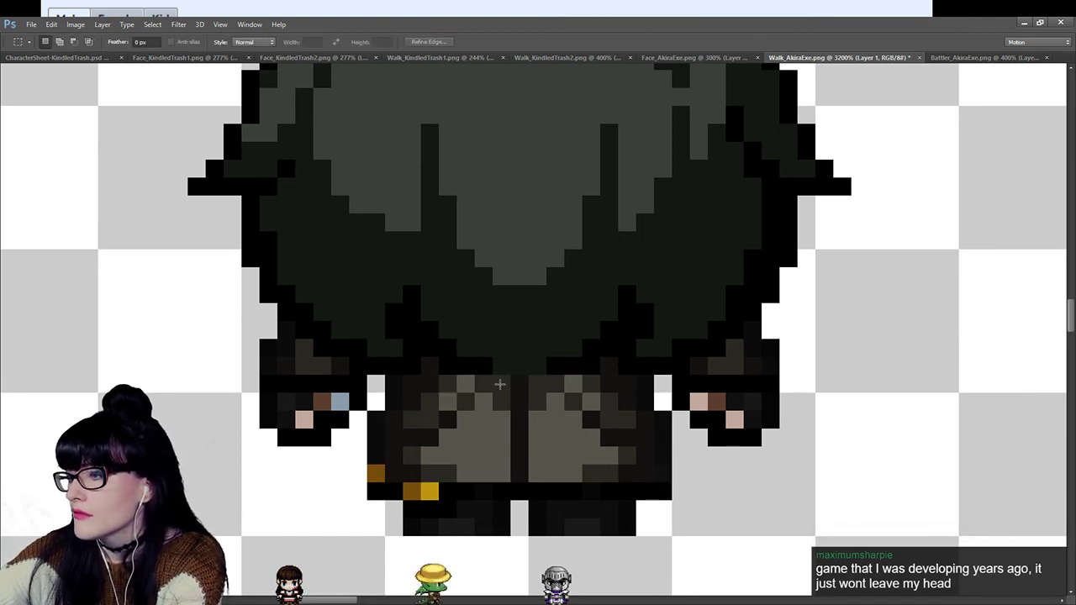
drag(494, 376, 529, 392)
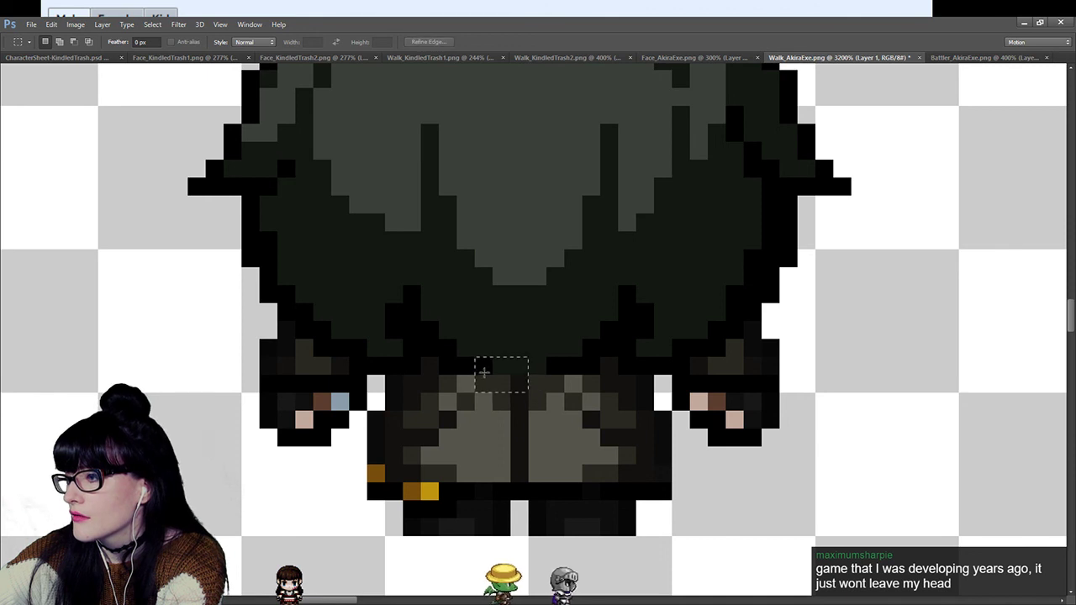
key(ctrl+d)
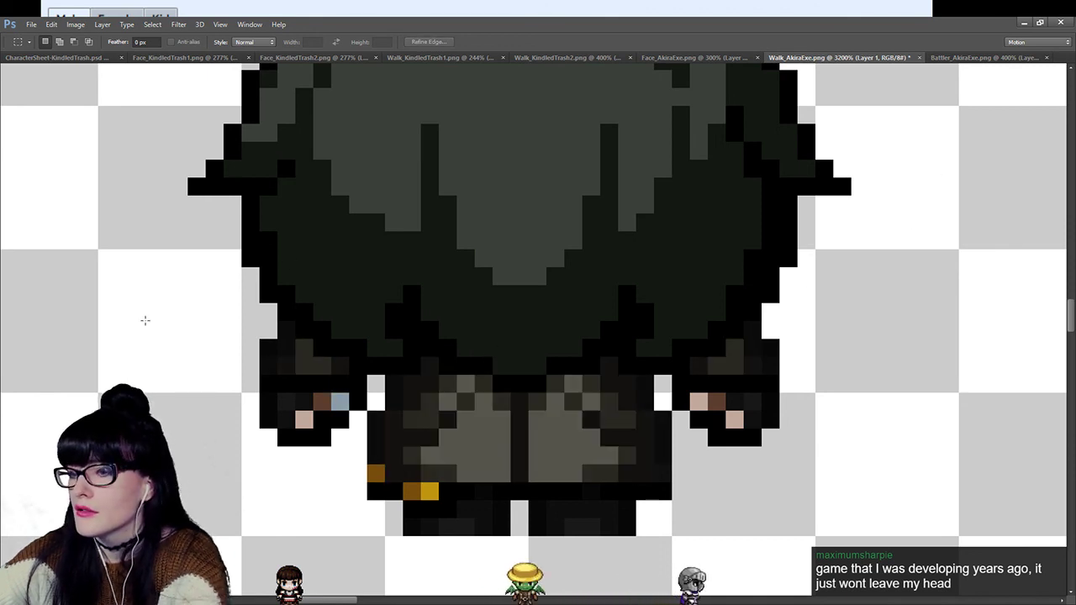
Examine where the coat covers the hair and its outline on the third back-view sprite.
key(z)
scroll(588, 312, down, 4)
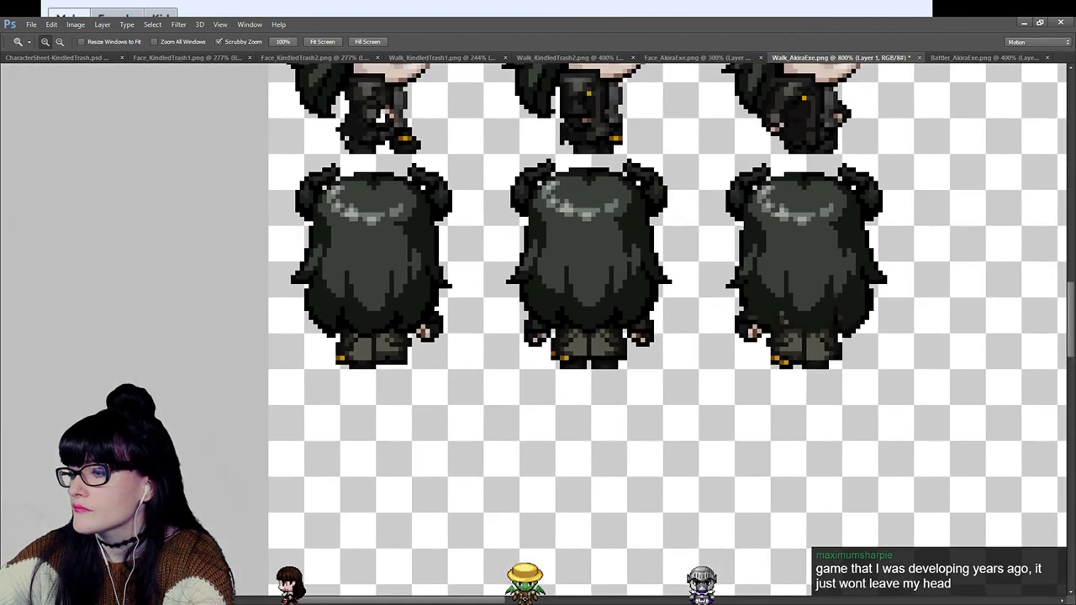
scroll(471, 454, up, 4)
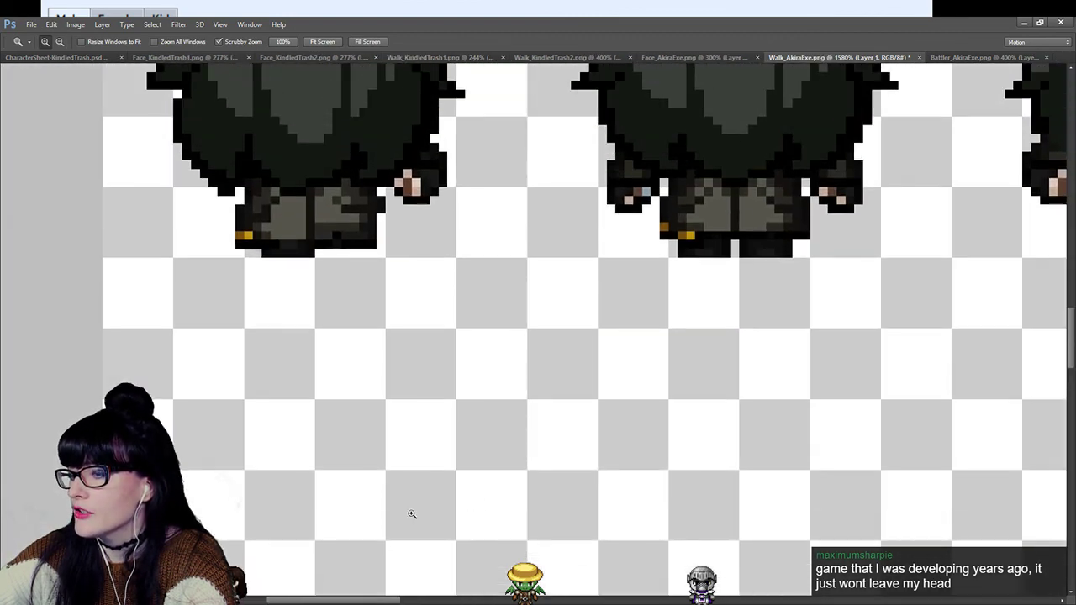
scroll(554, 444, down, 3)
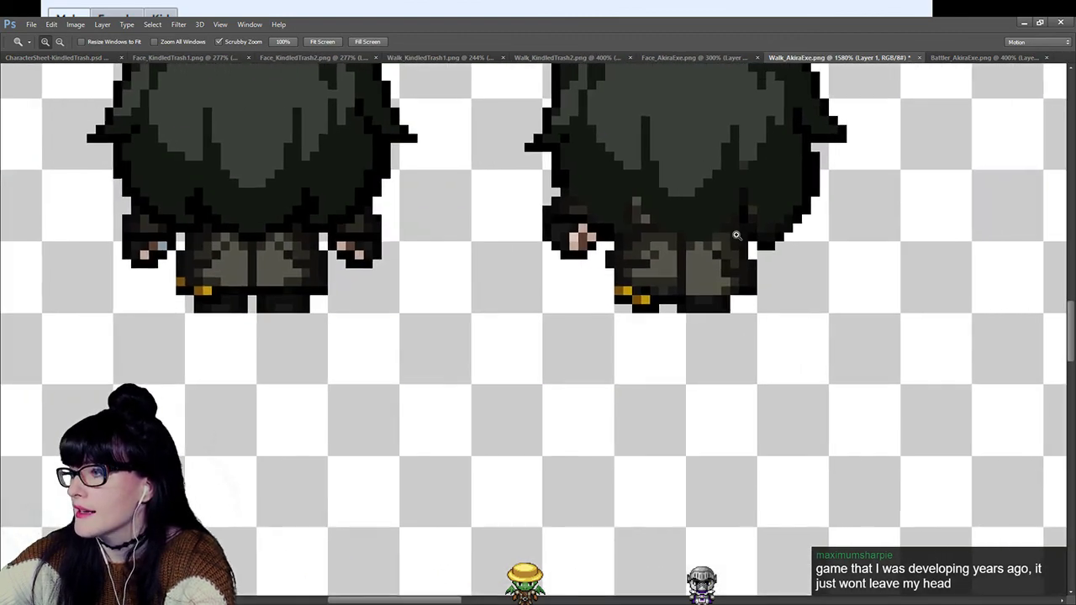
scroll(736, 235, down, 2)
scroll(672, 409, up, 5)
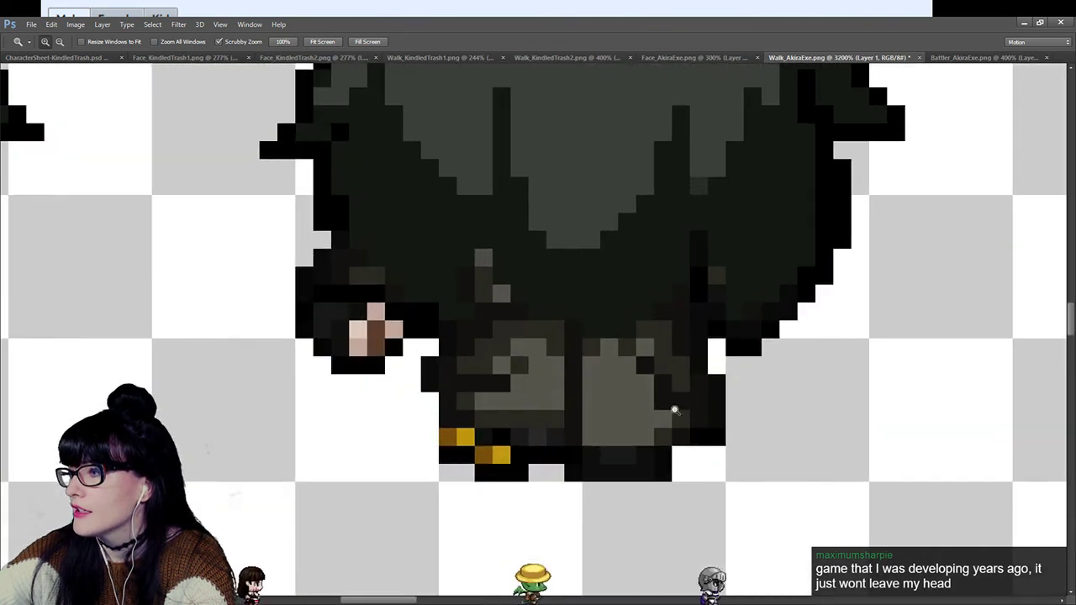
scroll(462, 521, right, 3)
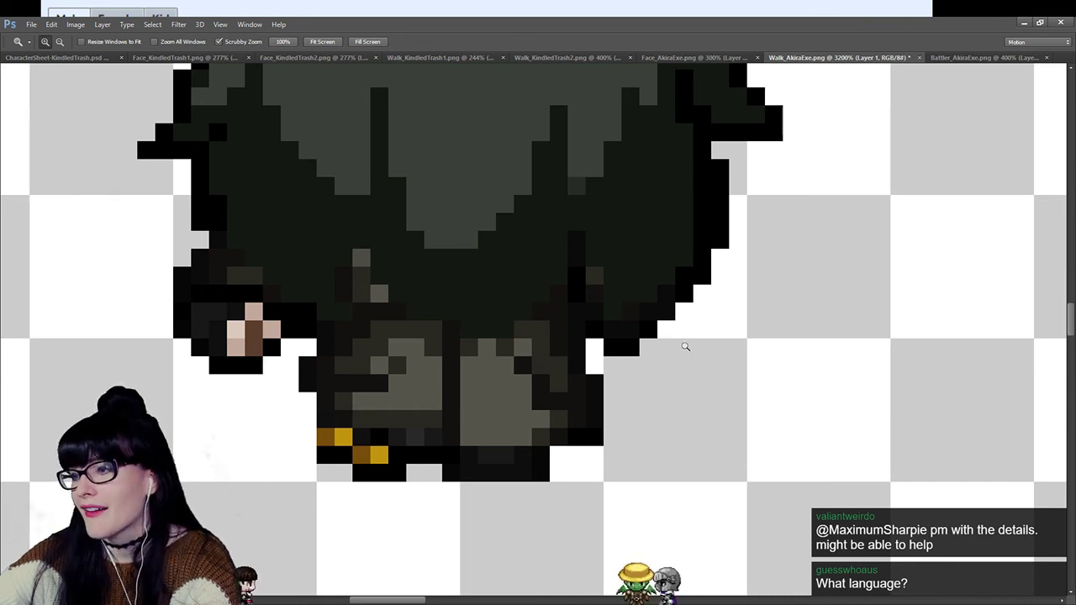
drag(417, 600, 417, 600)
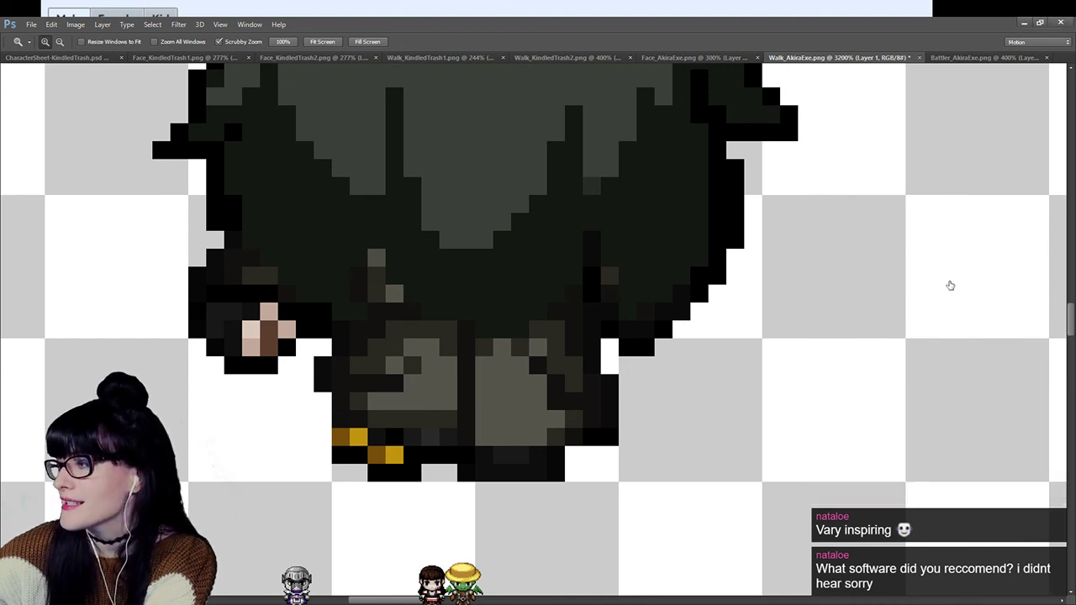
key(ctrl+z)
key(ctrl+z)
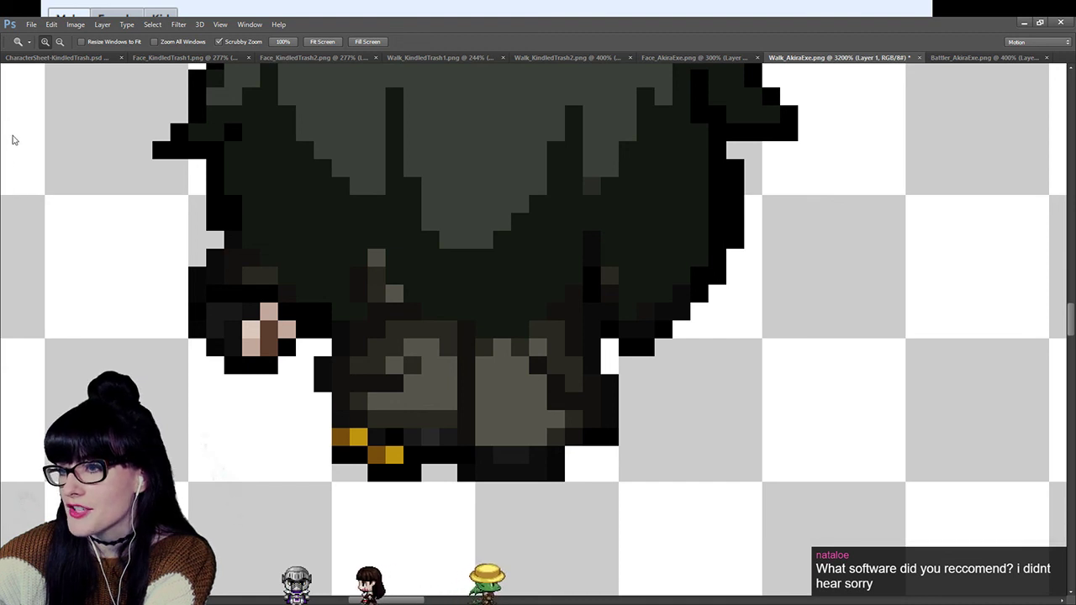
key(w)
click(357, 305)
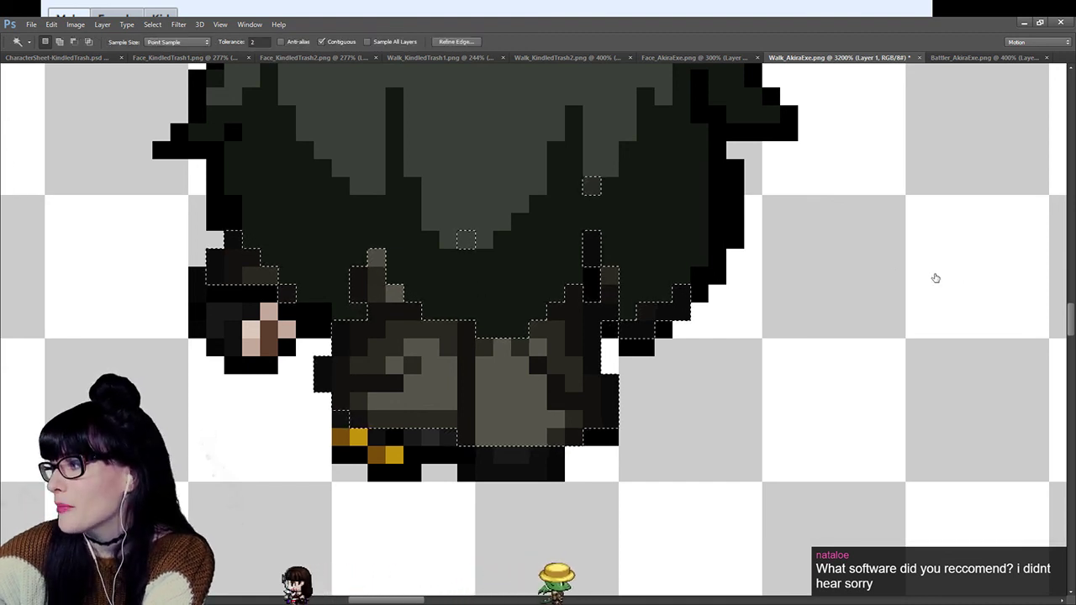
key(ctrl+z)
click(467, 332)
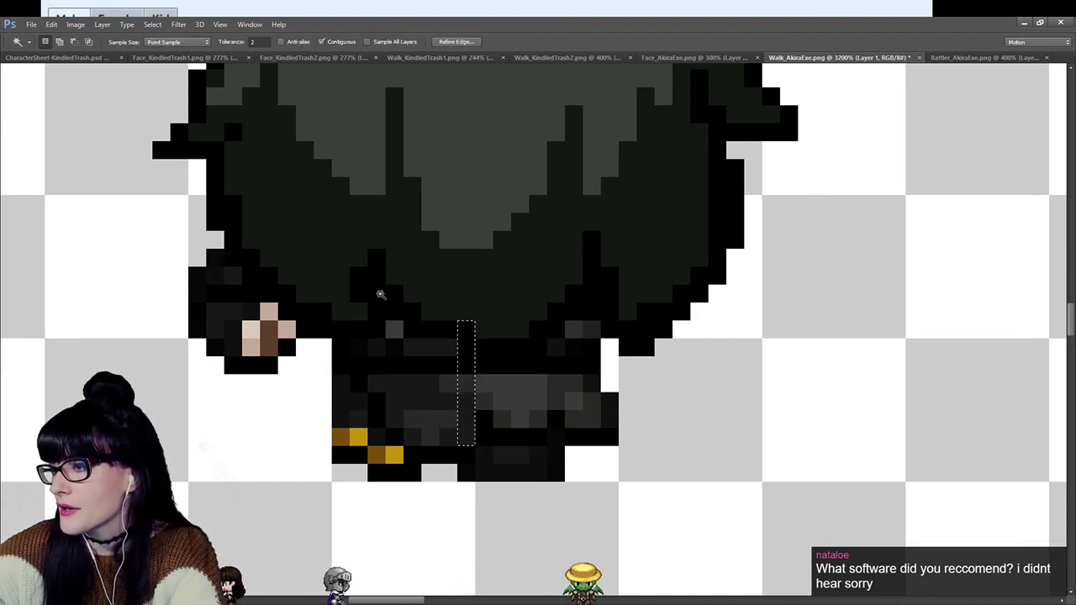
click(453, 331)
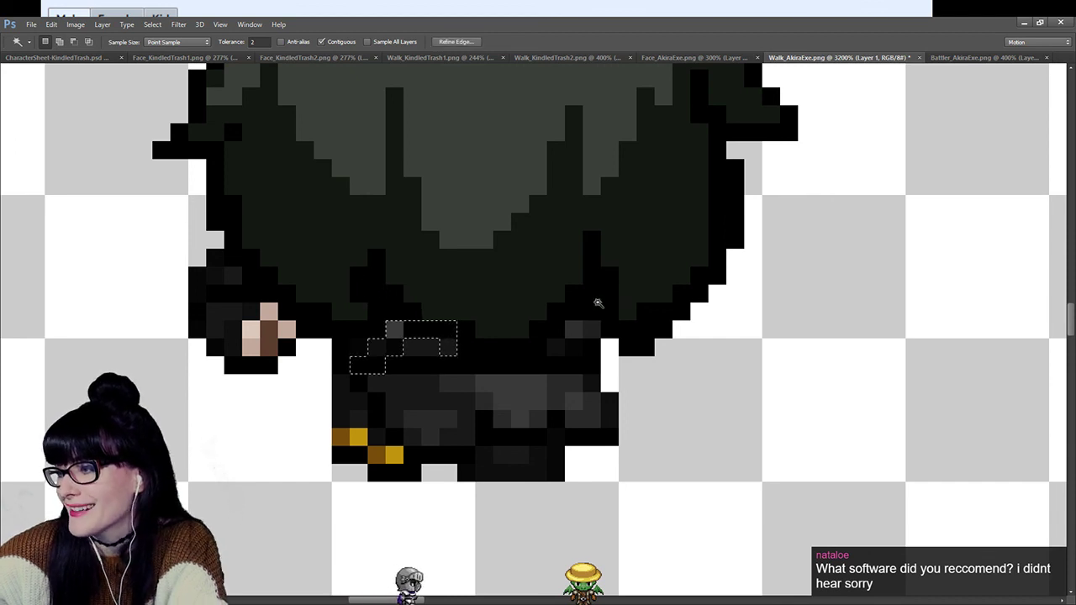
key(ctrl+d)
key(ctrl+z)
click(312, 300)
key(ctrl+d)
Try to select the black outline pixels of the left notch in the third back-view sprite's hair with the Magic Wand.
click(388, 289)
click(376, 259)
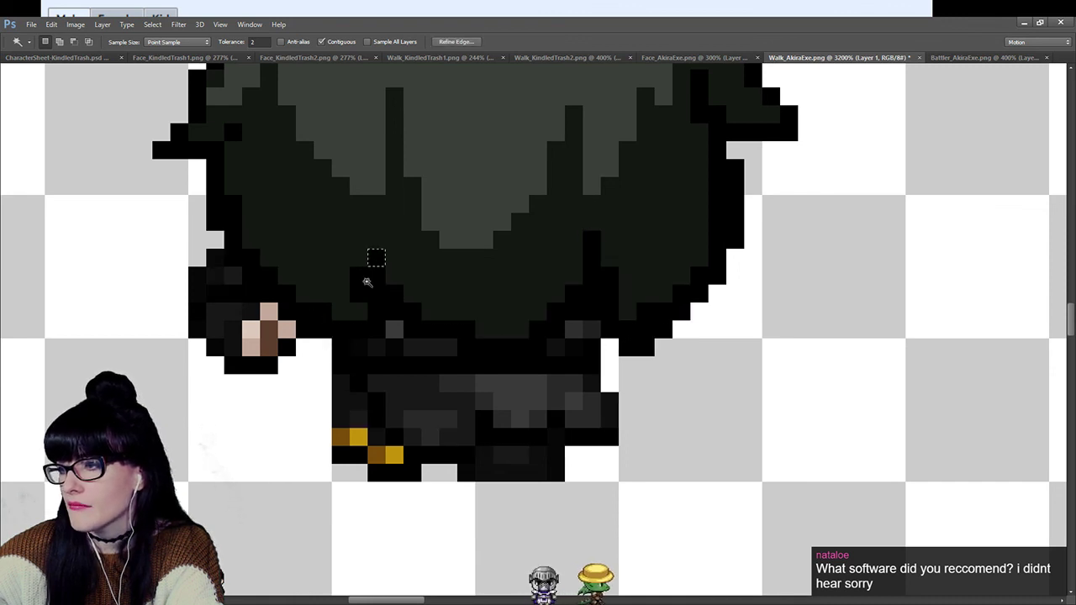
shift+click(365, 286)
shift+click(391, 300)
shift+click(395, 312)
click(422, 328)
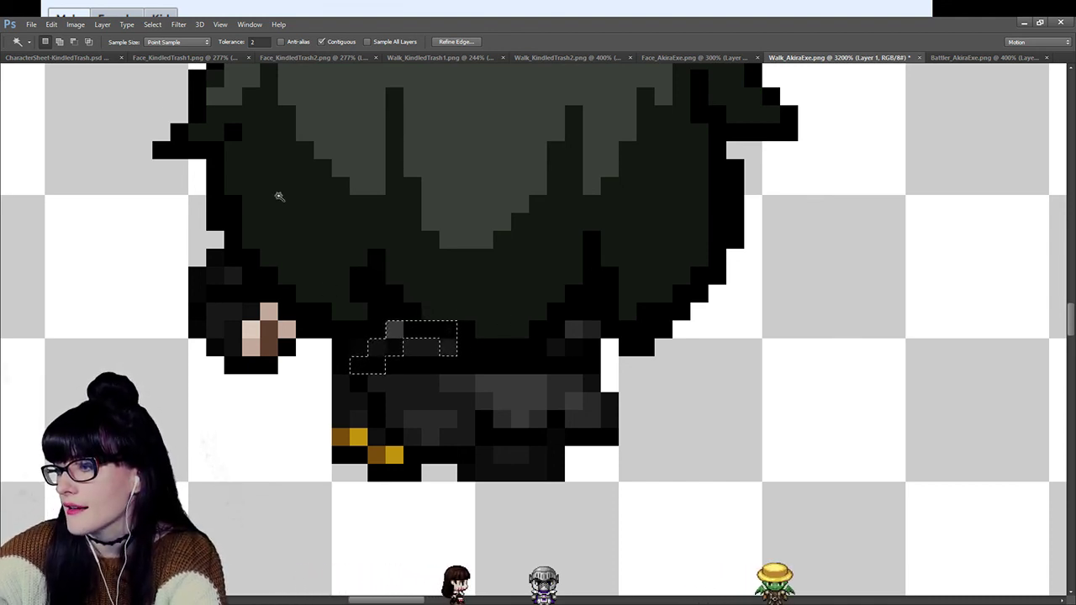
Remove the coat pixels covering the third back-view sprite's left hair notch and the outline beside it, using rectangular selections, and clear the selection.
key(m)
drag(313, 212, 495, 305)
key(ctrl+z)
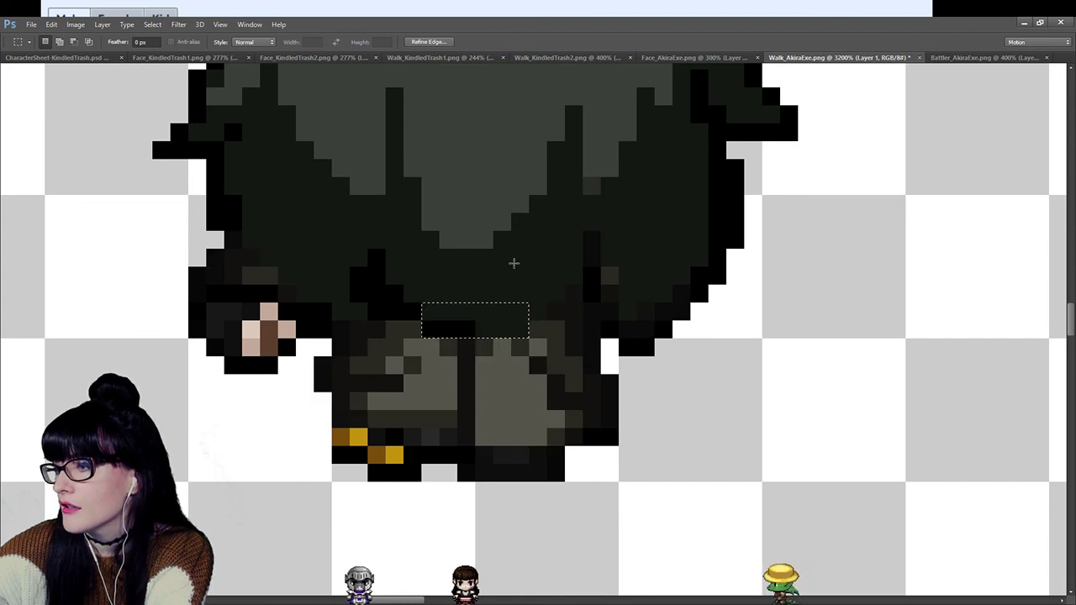
key(ctrl+d)
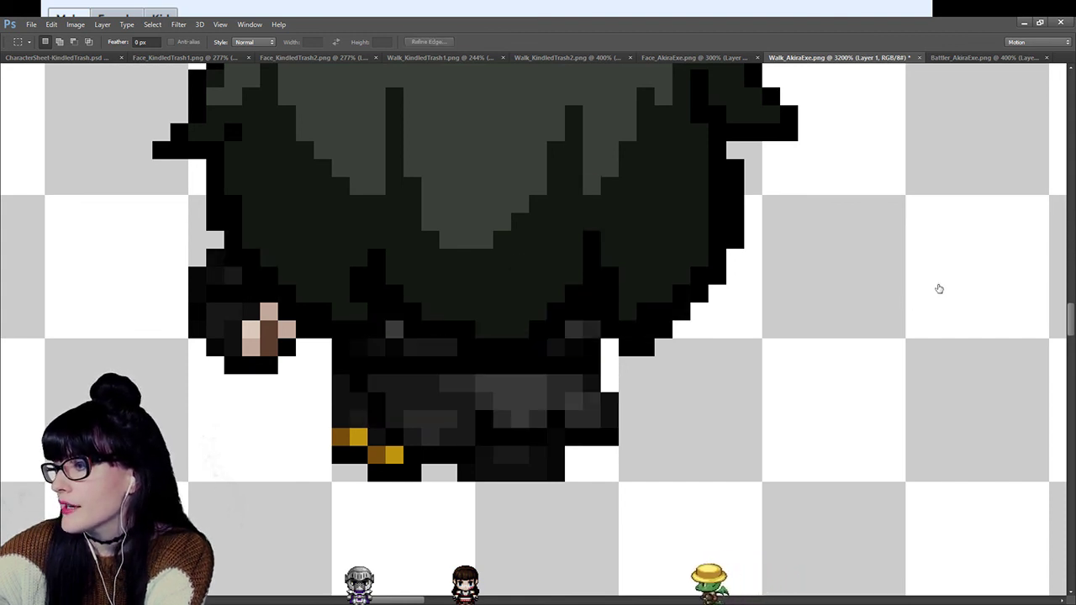
Remove the coat pixels covering the right notch and lowest point of the third back-view sprite's hair, using rectangular selections.
drag(460, 304, 535, 354)
drag(600, 301, 511, 212)
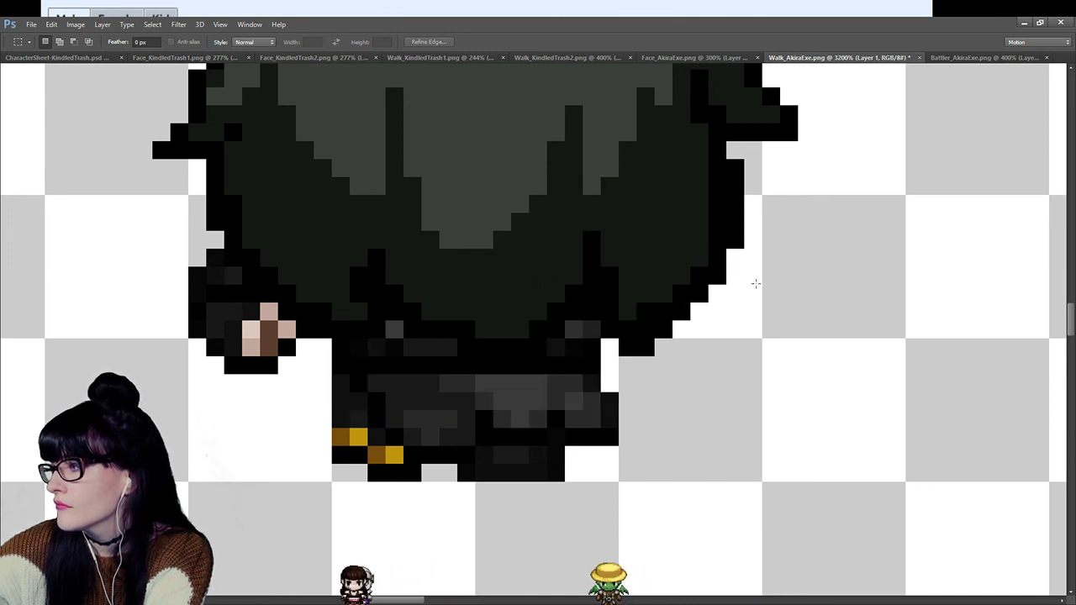
key(ctrl+alt+z)
key(ctrl+alt+z)
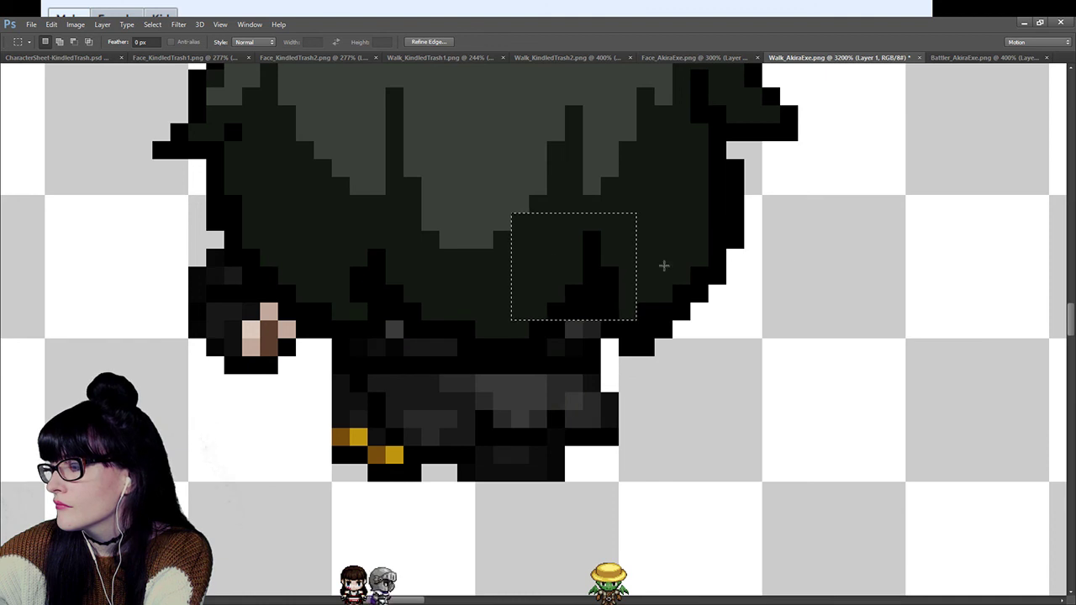
key(ctrl+z)
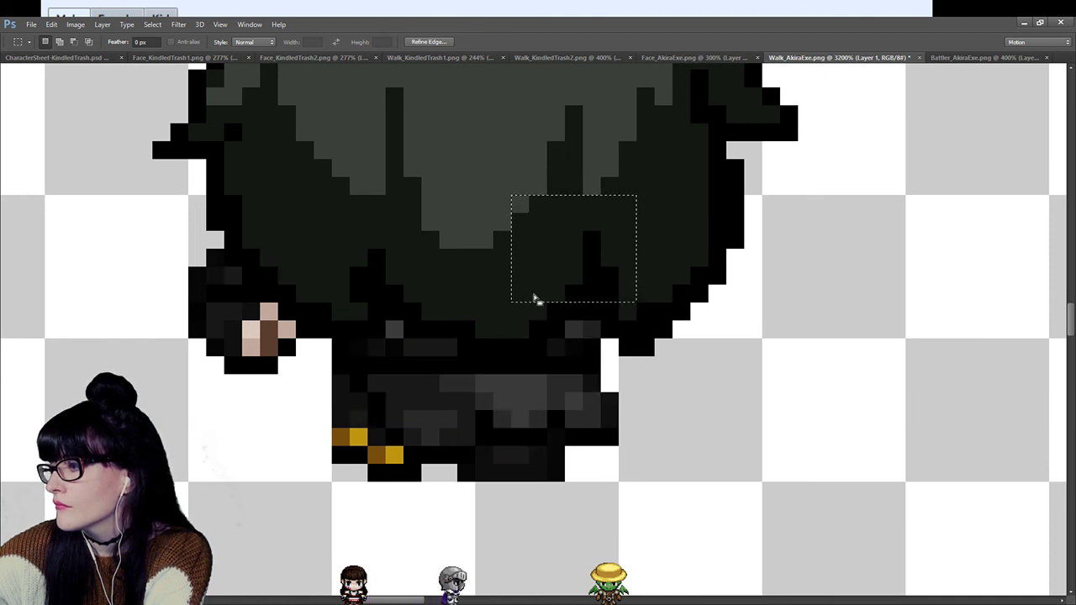
key(ctrl+z)
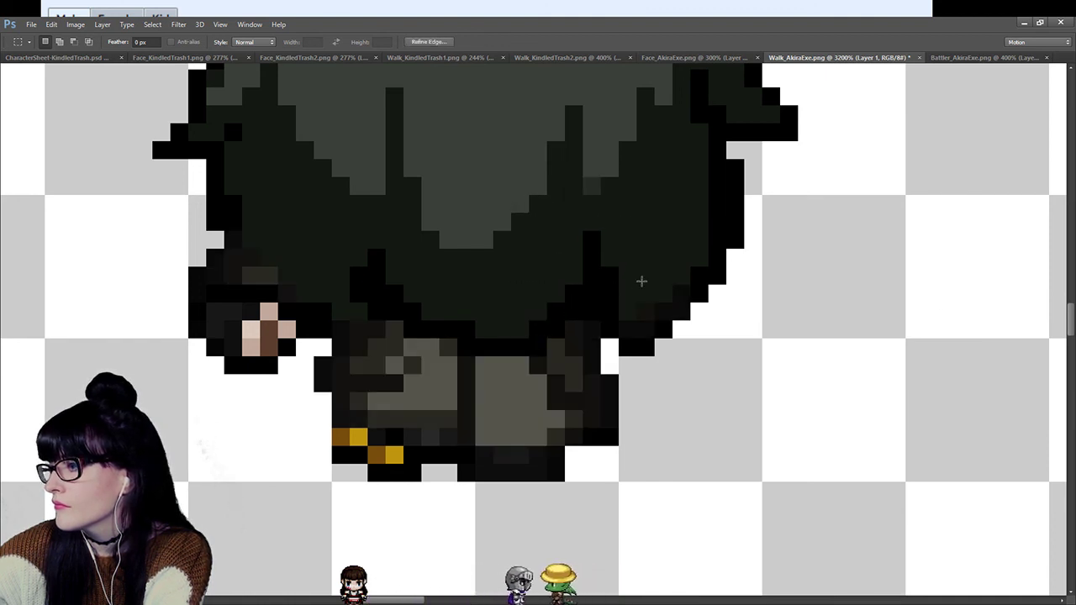
Remove the coat pixels covering the hair outline and arm at the lower left of the third back-view sprite, and clear the selection.
key(ctrl+z)
key(ctrl+z)
drag(277, 284, 385, 337)
key(ctrl+z)
key(ctrl+z)
key(ctrl+alt+z)
key(ctrl+alt+z)
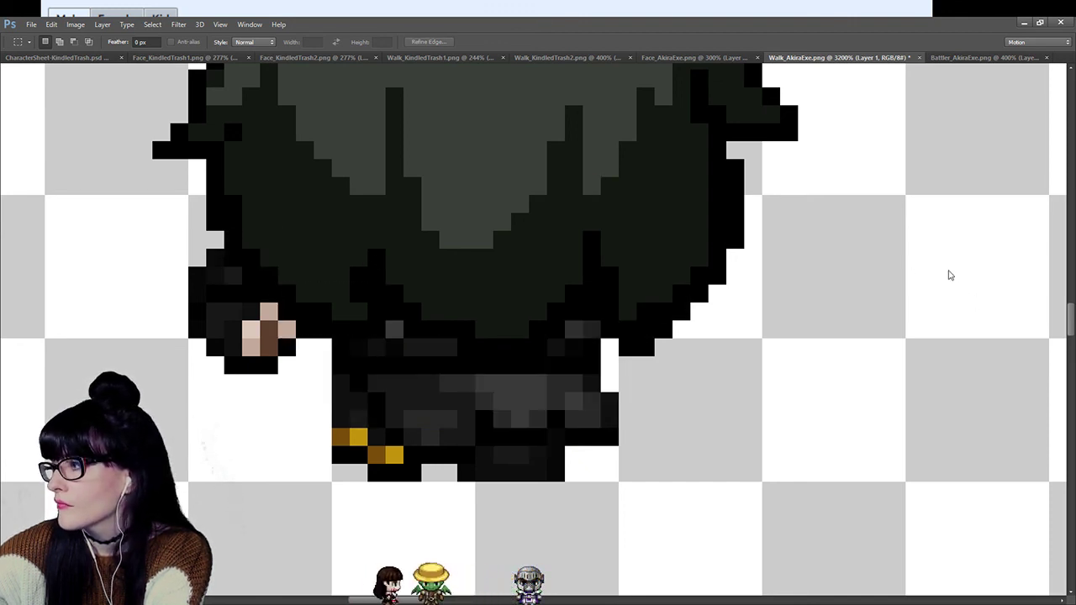
key(ctrl+shift+z)
drag(209, 214, 289, 284)
key(Right)
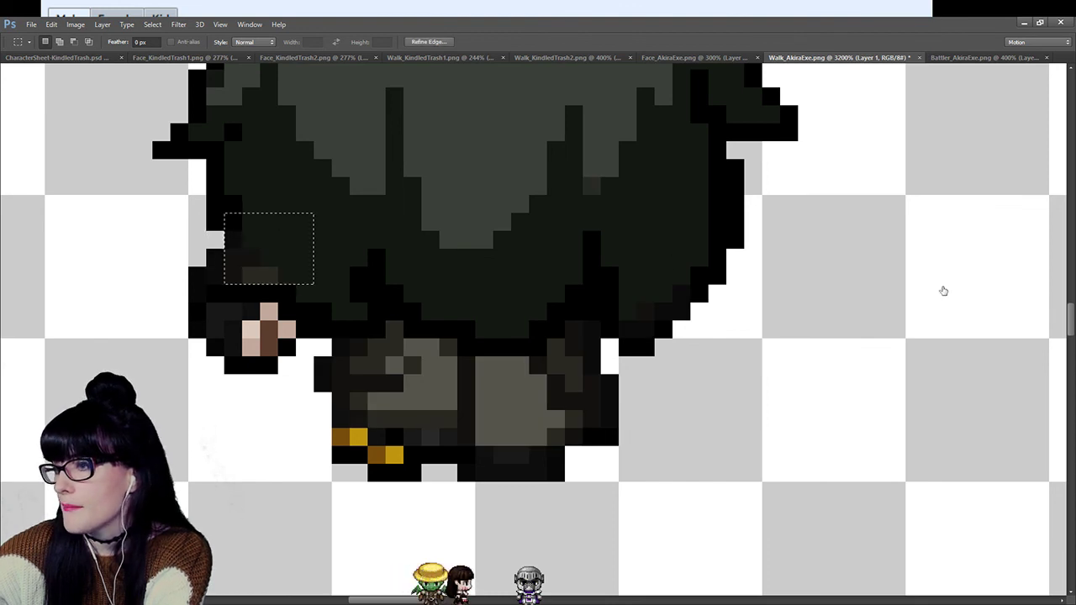
key(ctrl+z)
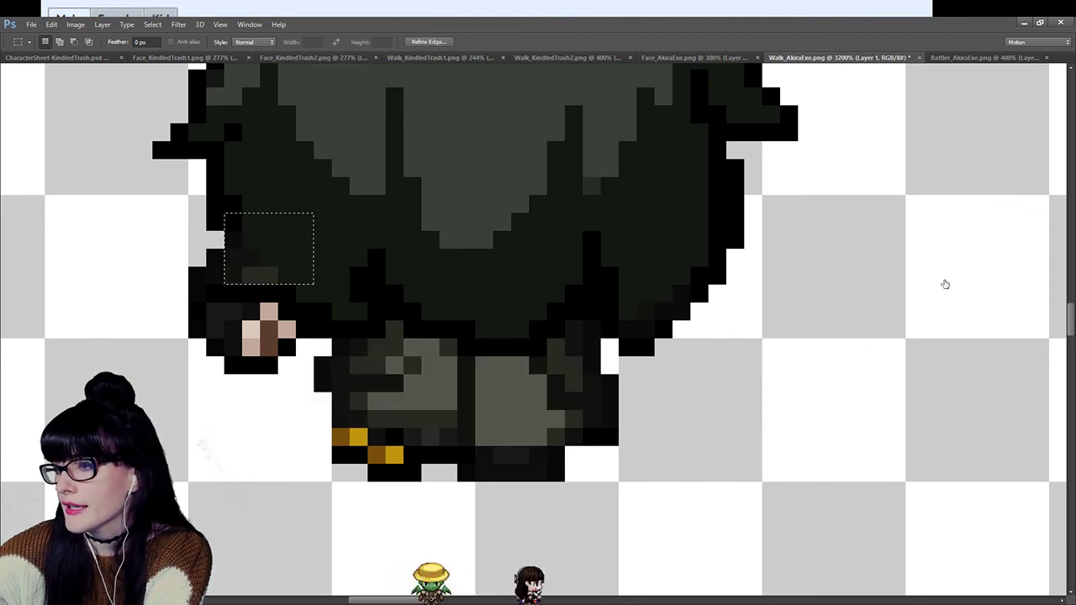
key(ctrl+z)
key(ctrl+z)
click(581, 231)
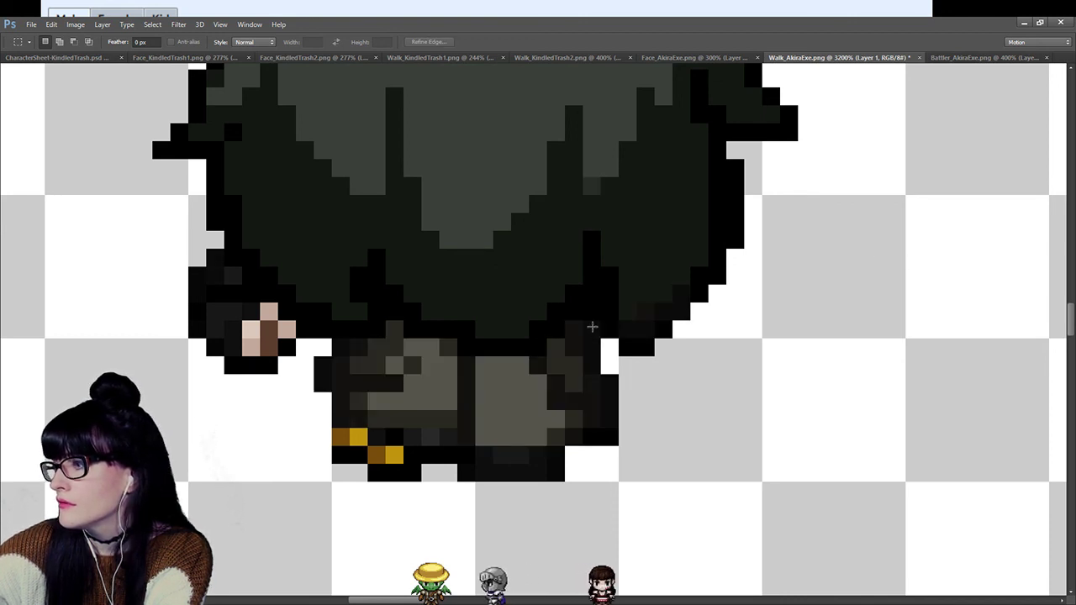
Remove the coat pixels covering the lower-right edge of the third back-view sprite's hair and its outline, and clear the selection.
drag(622, 269, 670, 336)
drag(636, 248, 670, 276)
click(677, 252)
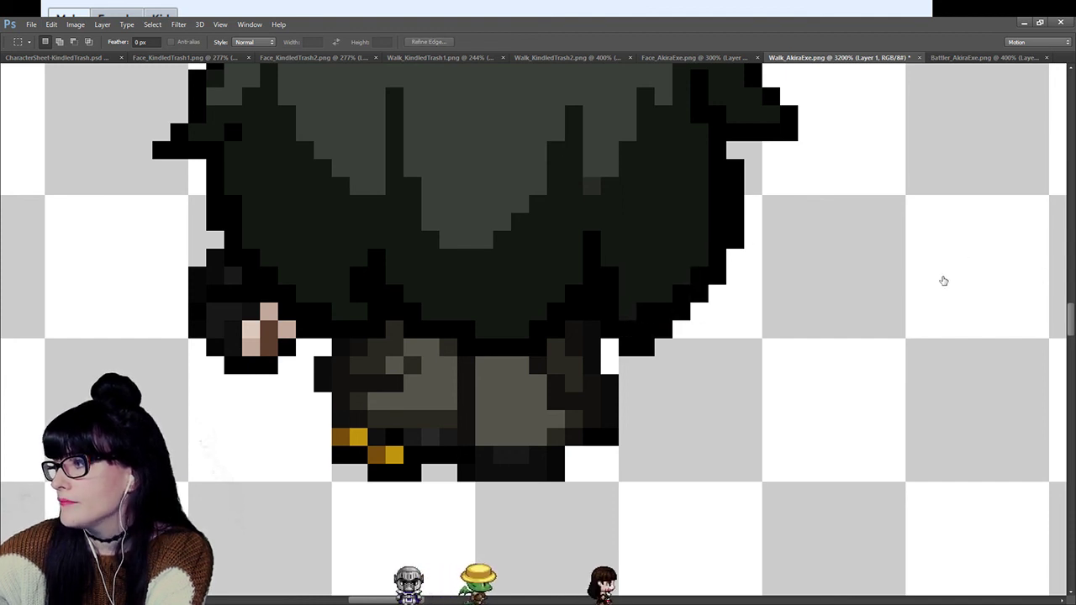
Examine how the coat fits the back-view and side-view sprites across the walk sheet.
key(z)
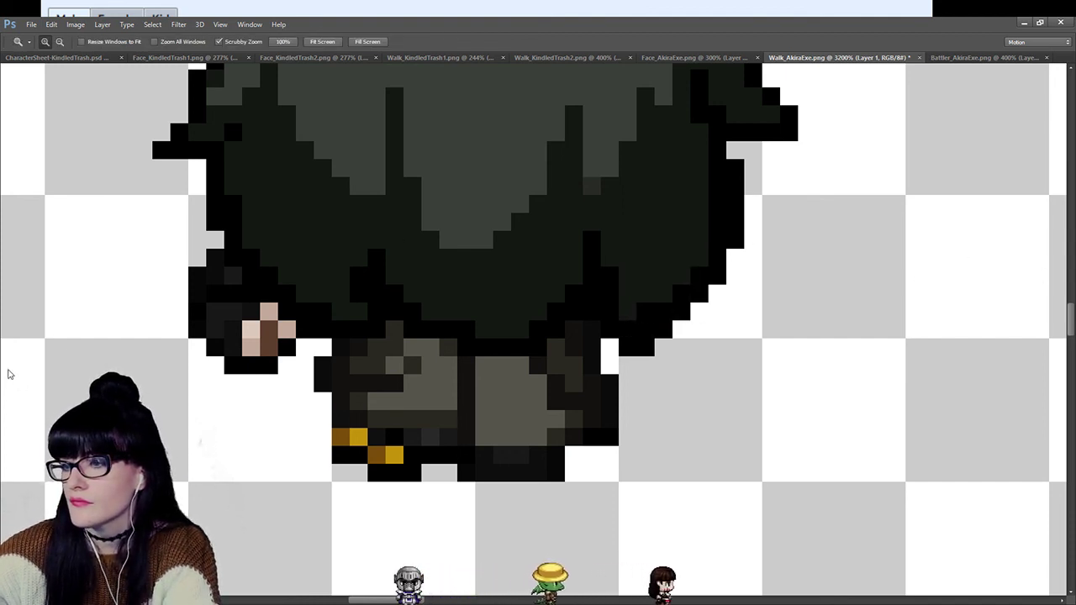
alt+click(193, 297)
alt+click(194, 297)
alt+click(252, 369)
alt+click(305, 447)
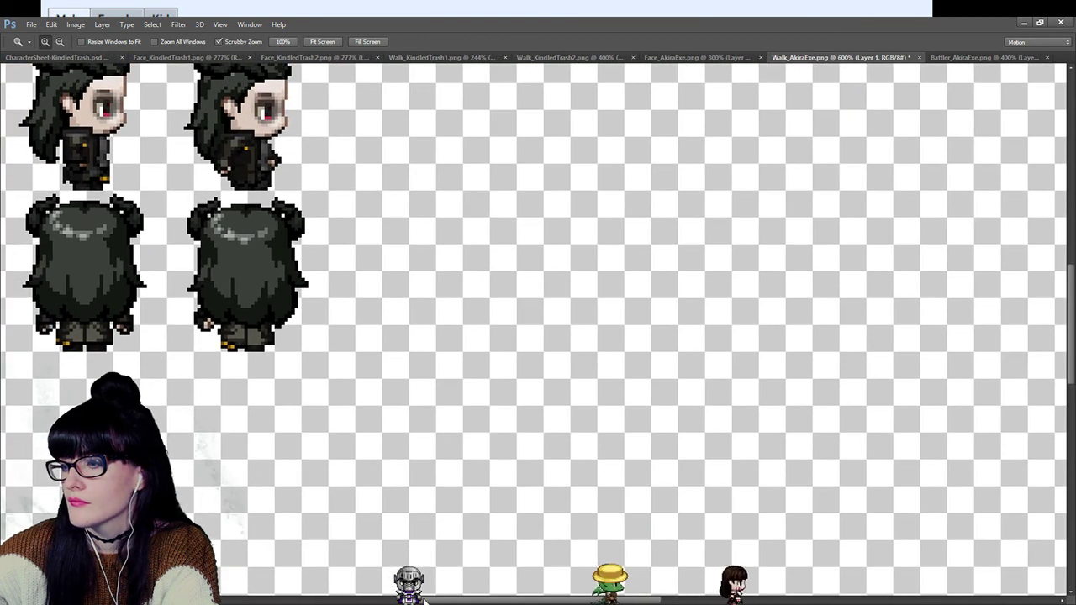
scroll(360, 461, left, 2)
scroll(383, 280, up, 2)
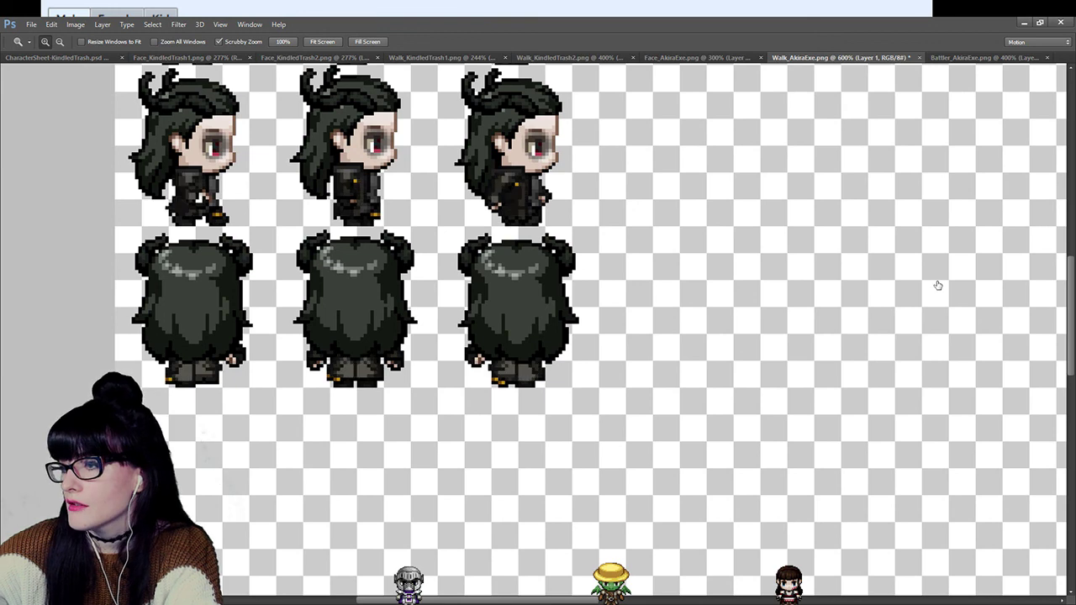
scroll(481, 254, up, 4)
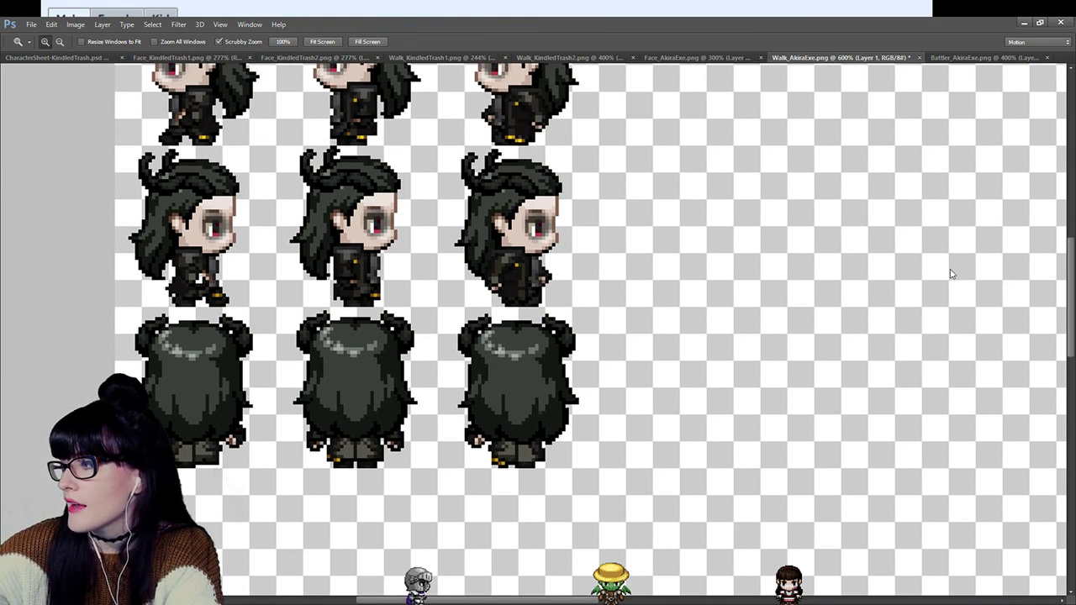
scroll(636, 274, up, 5)
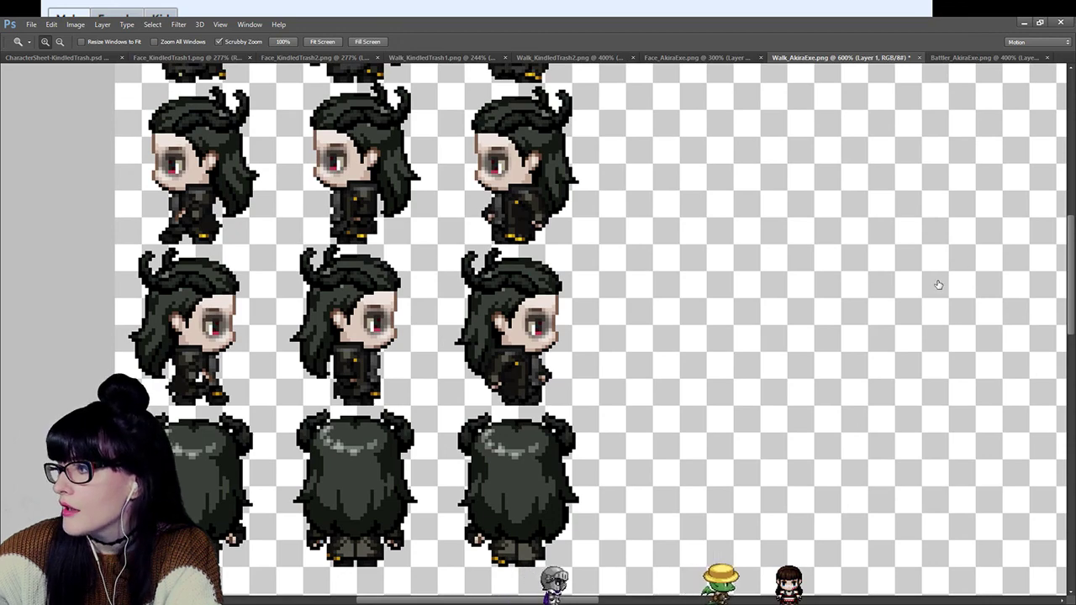
Examine the coat, hand and hair of the first right-facing walk sprite up close.
click(194, 360)
click(194, 360)
click(194, 359)
key(m)
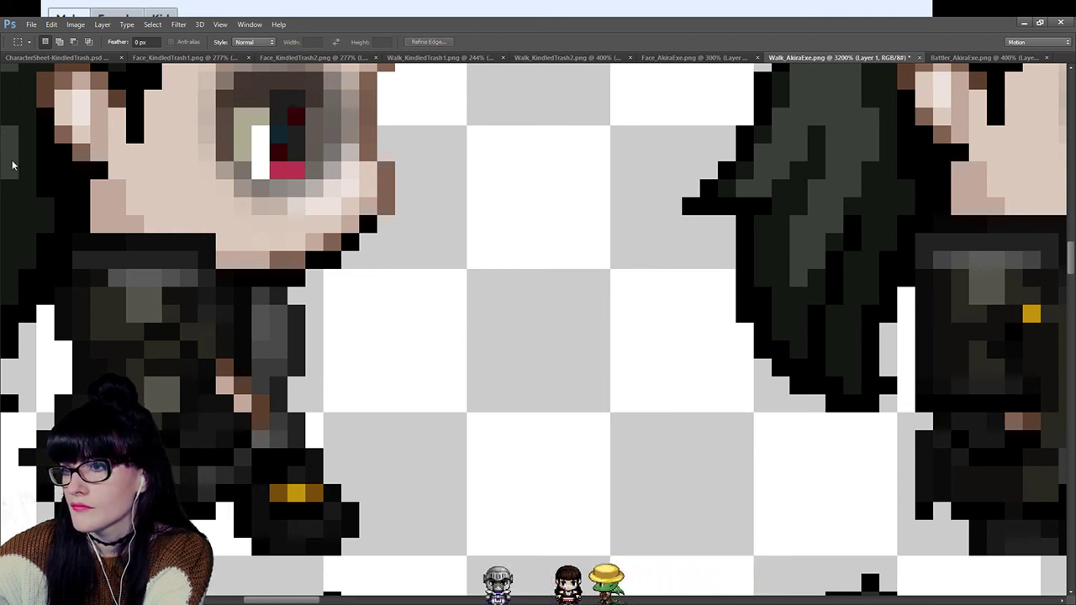
key(i)
key(b)
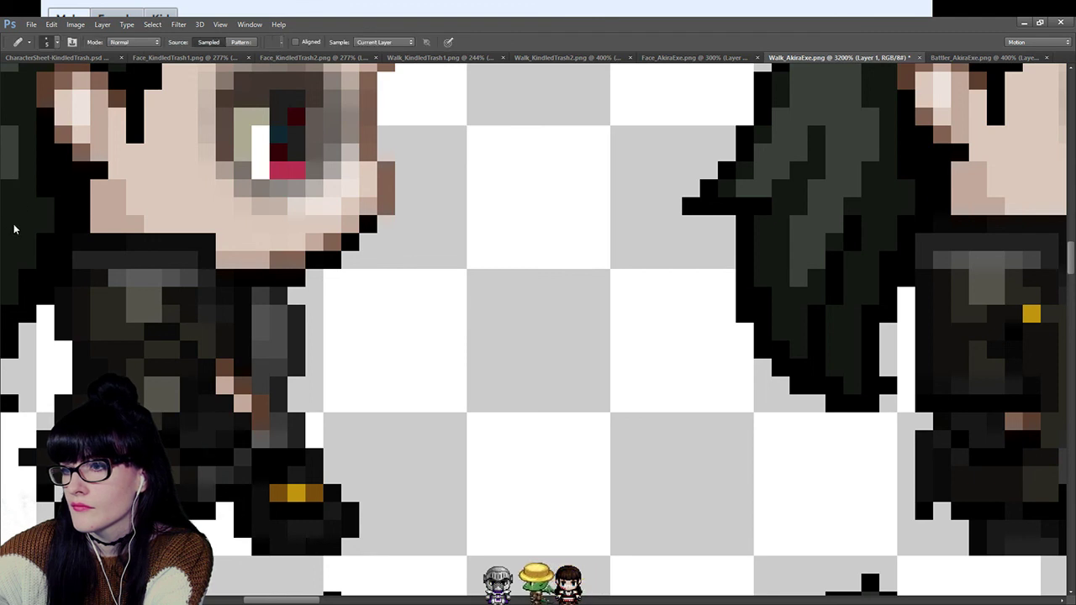
key(shift+b)
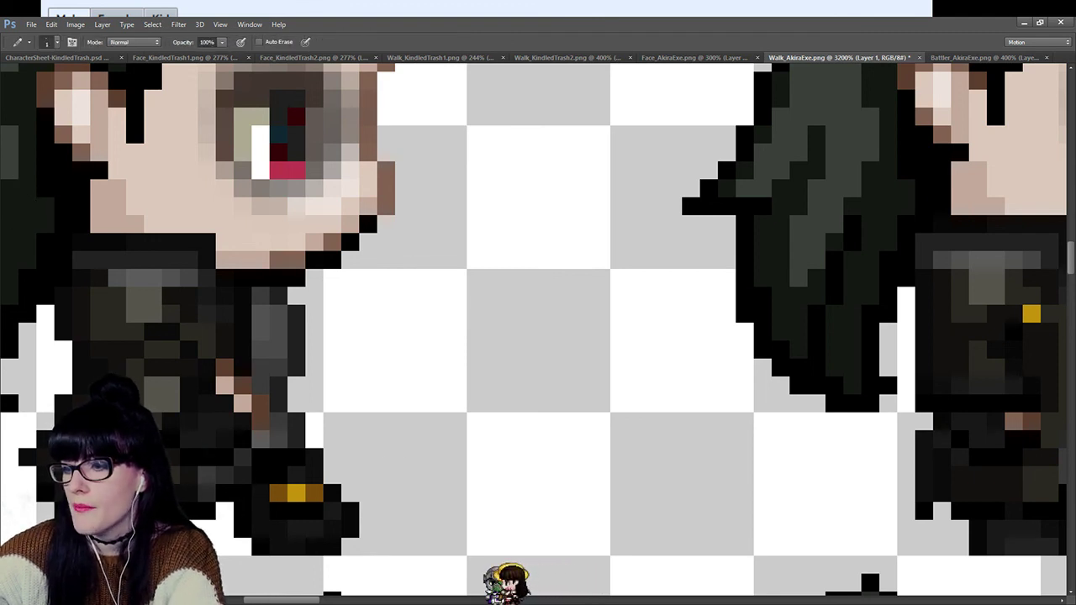
key(i)
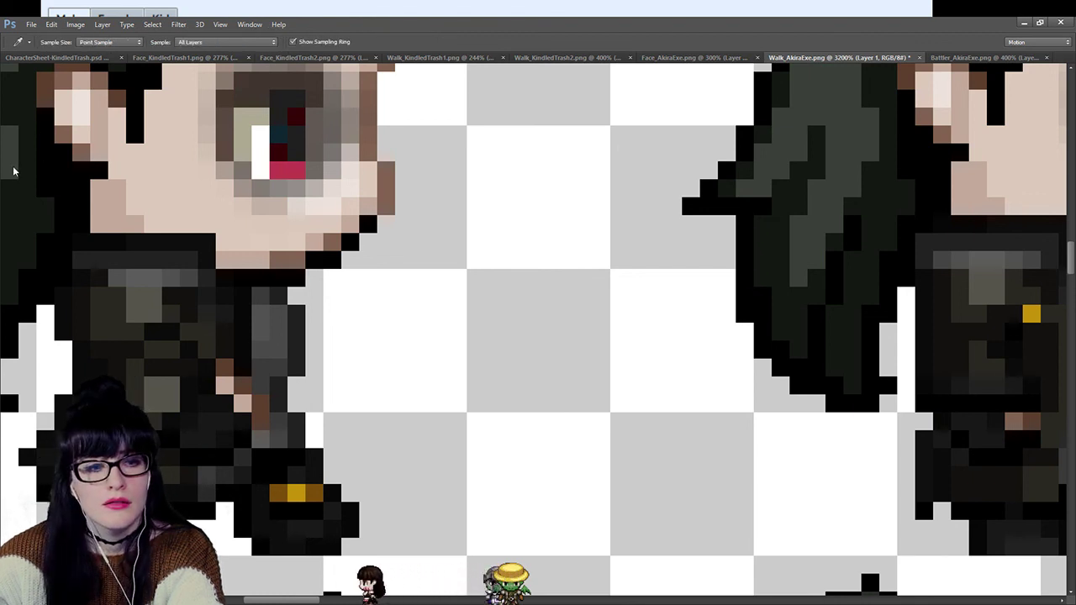
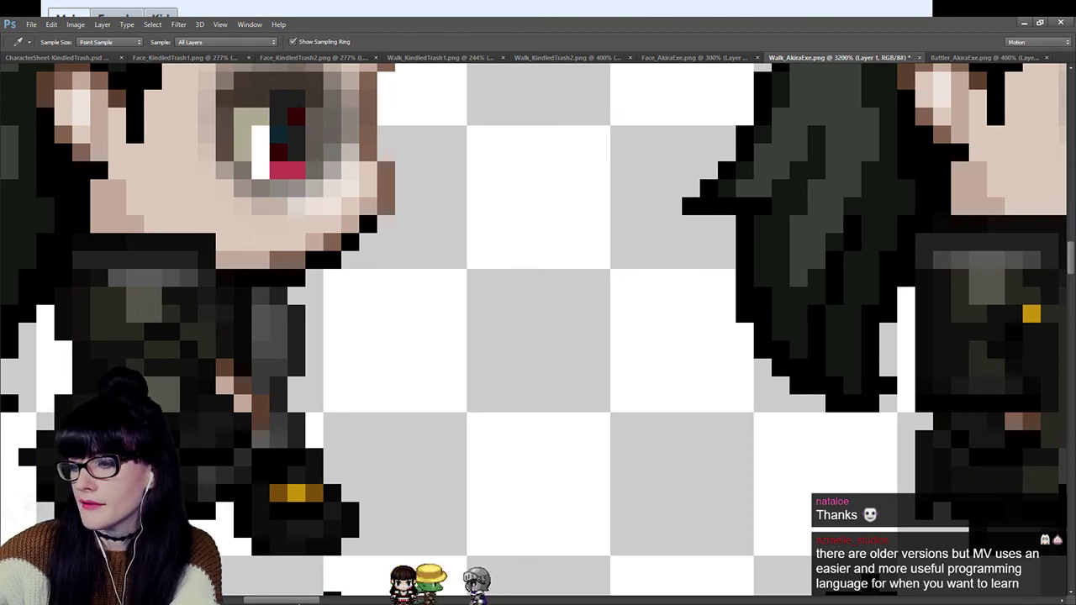
scroll(387, 336, left, 2)
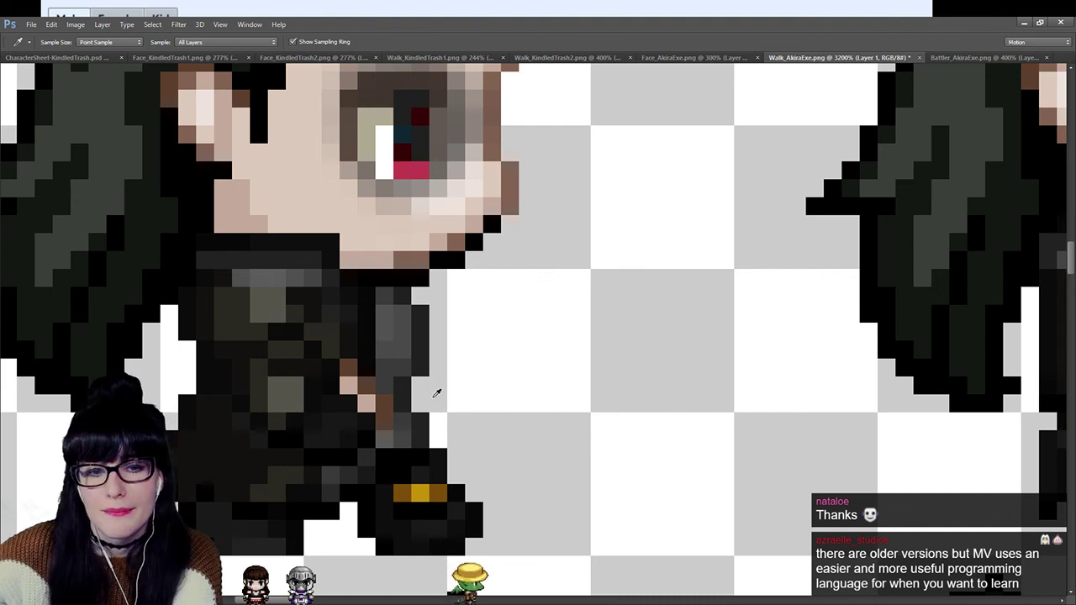
scroll(388, 336, down, 1)
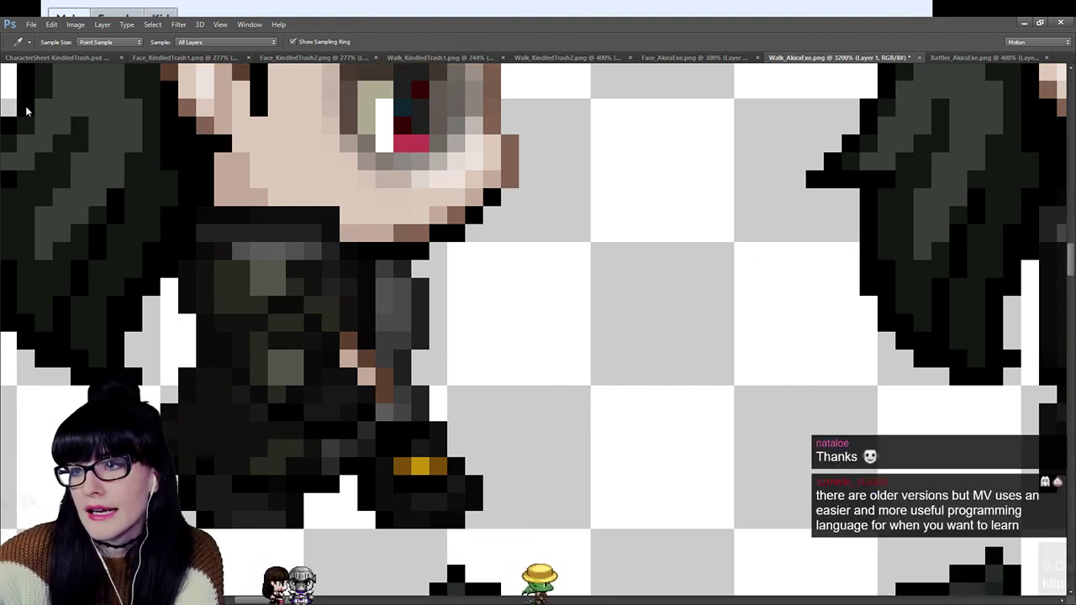
key(m)
drag(260, 600, 259, 600)
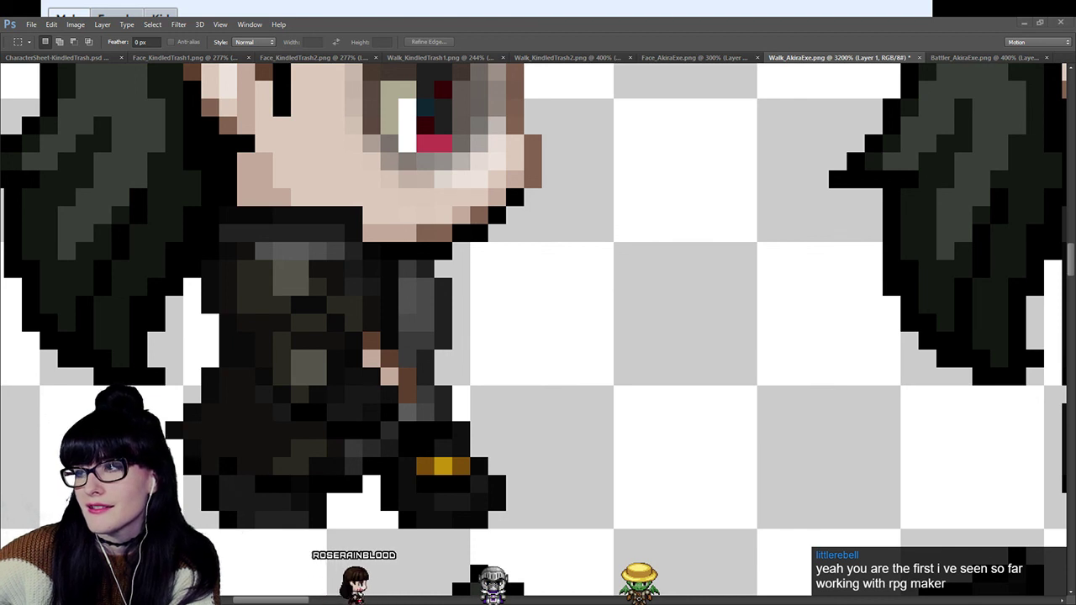
scroll(358, 163, up, 3)
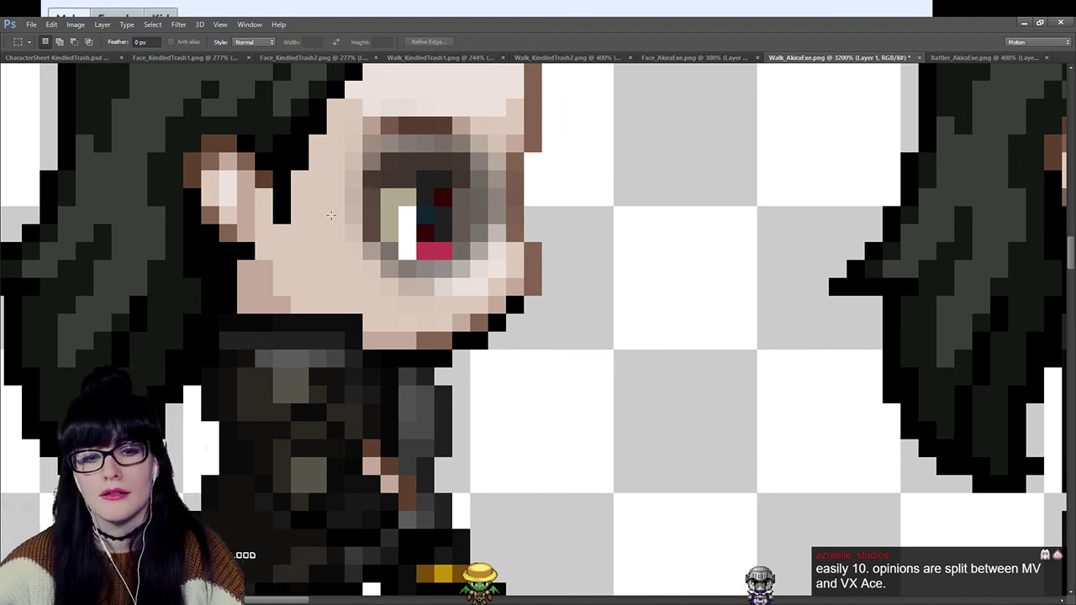
scroll(330, 215, down, 4)
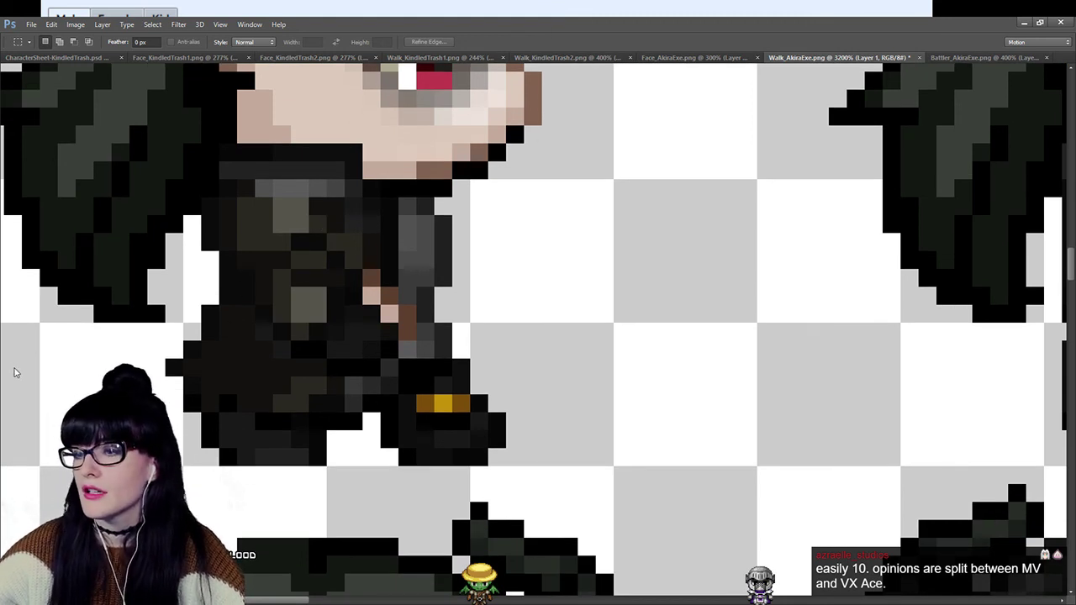
key(z)
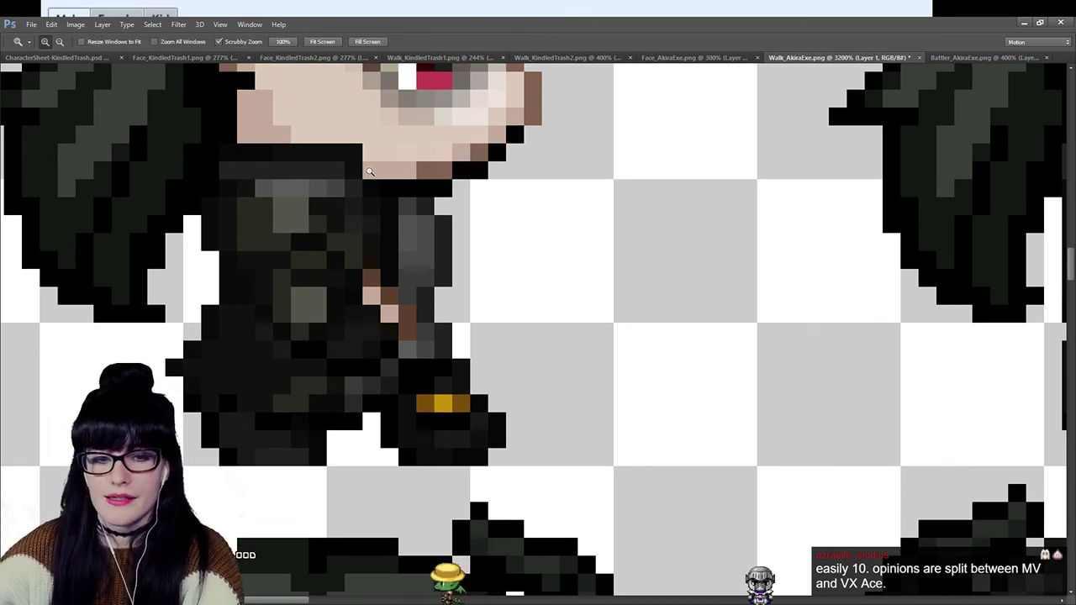
alt+click(370, 172)
click(415, 193)
scroll(423, 202, down, 1)
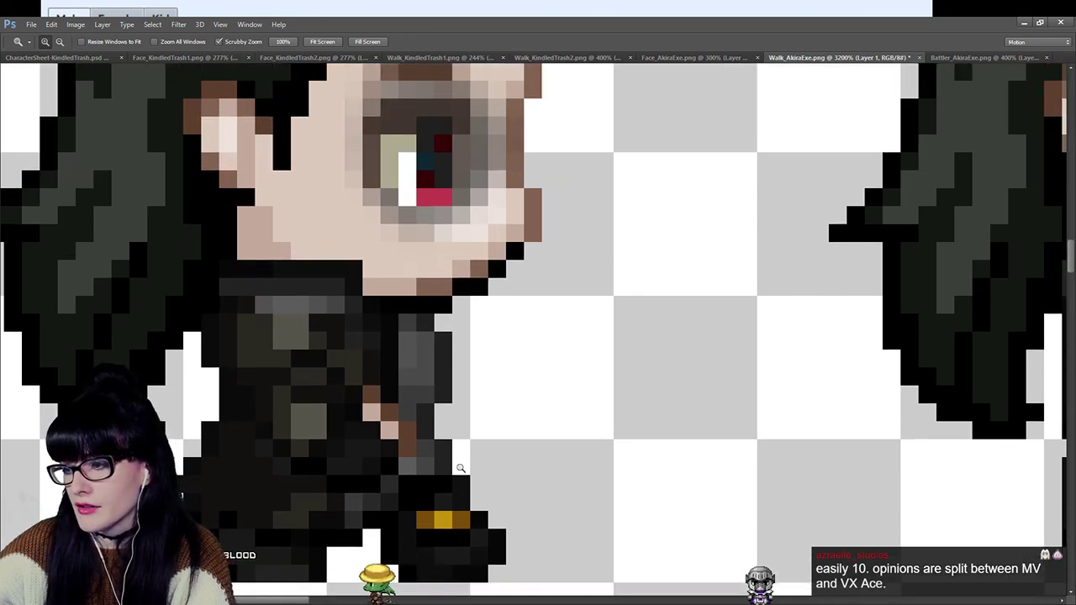
mouse_move(290, 600)
mouse_down()
mouse_move(277, 600)
mouse_move(301, 600)
mouse_up()
Review the coat on the right-facing, left-facing and front-view sprites, comparing them with the coat shown and hidden.
key(ctrl+minus)
key(ctrl+minus)
key(ctrl+minus)
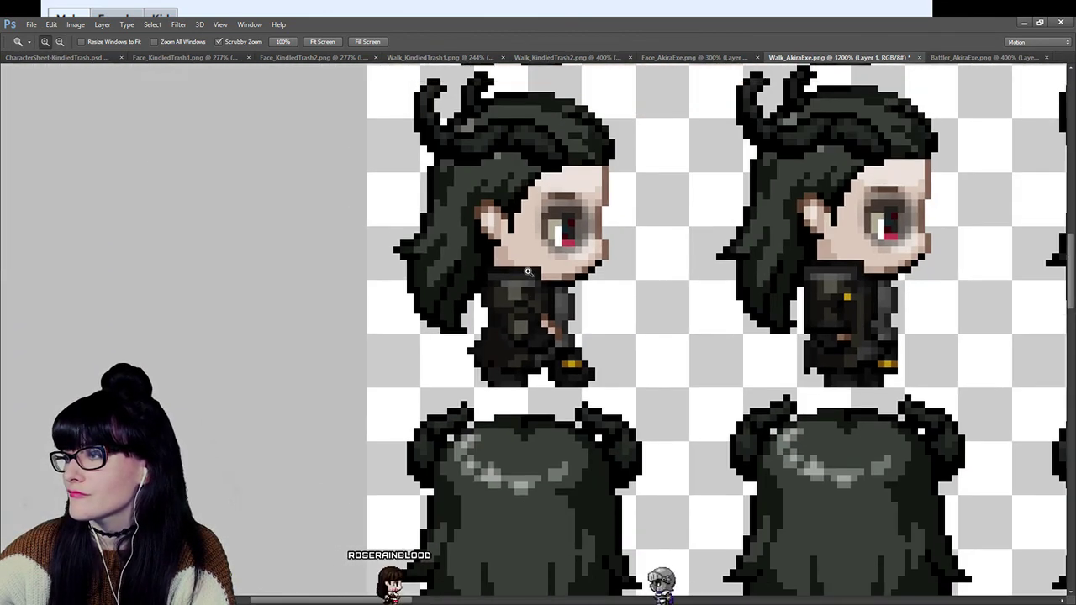
scroll(522, 403, up, 1)
scroll(522, 403, right, 3)
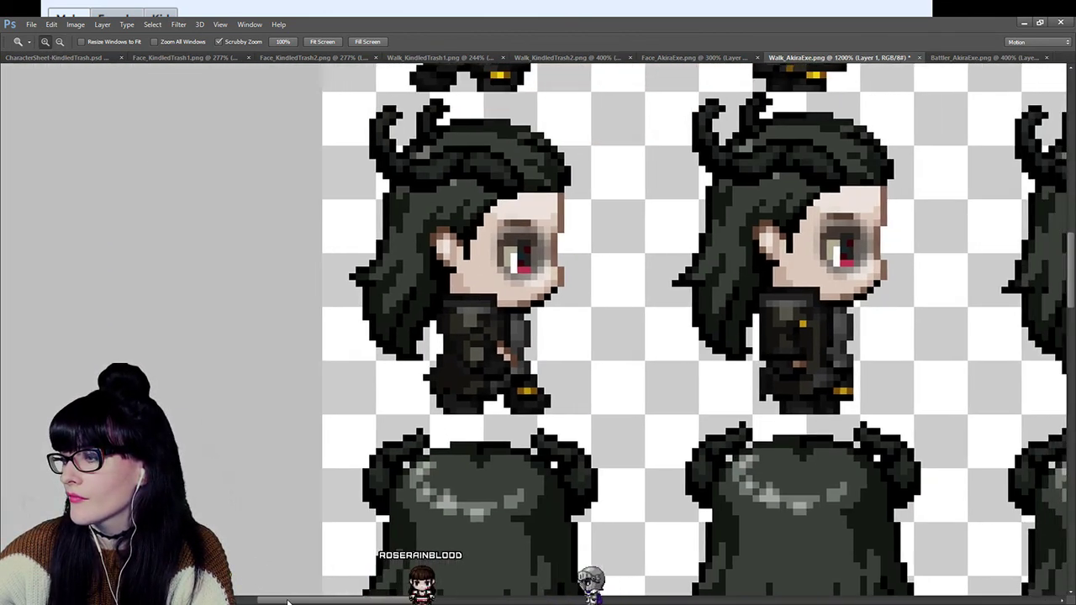
scroll(504, 278, right, 4)
scroll(504, 279, left, 3)
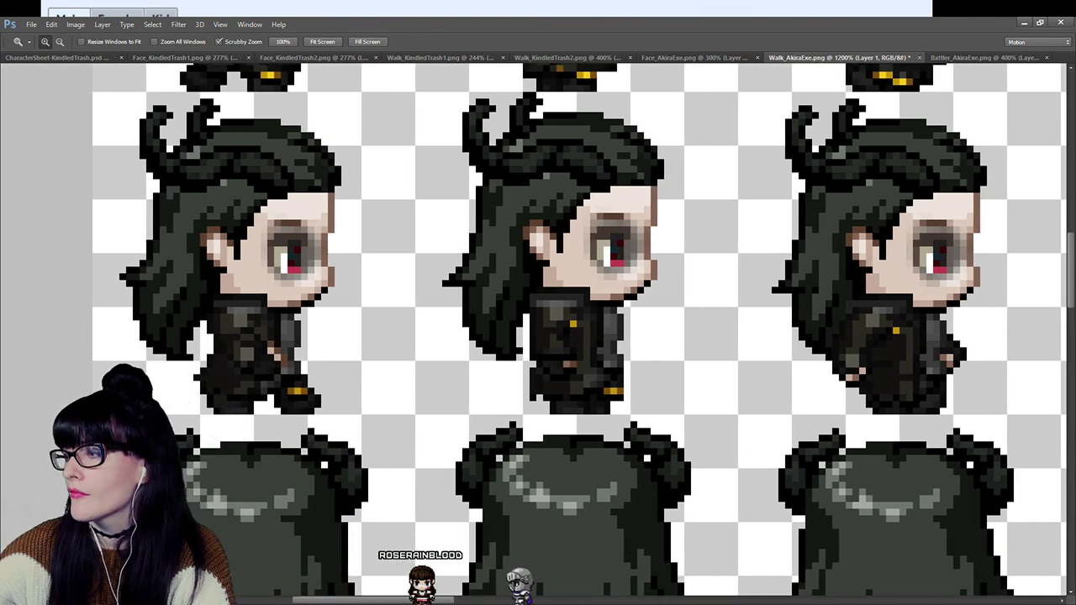
scroll(504, 278, up, 2)
scroll(504, 278, up, 4)
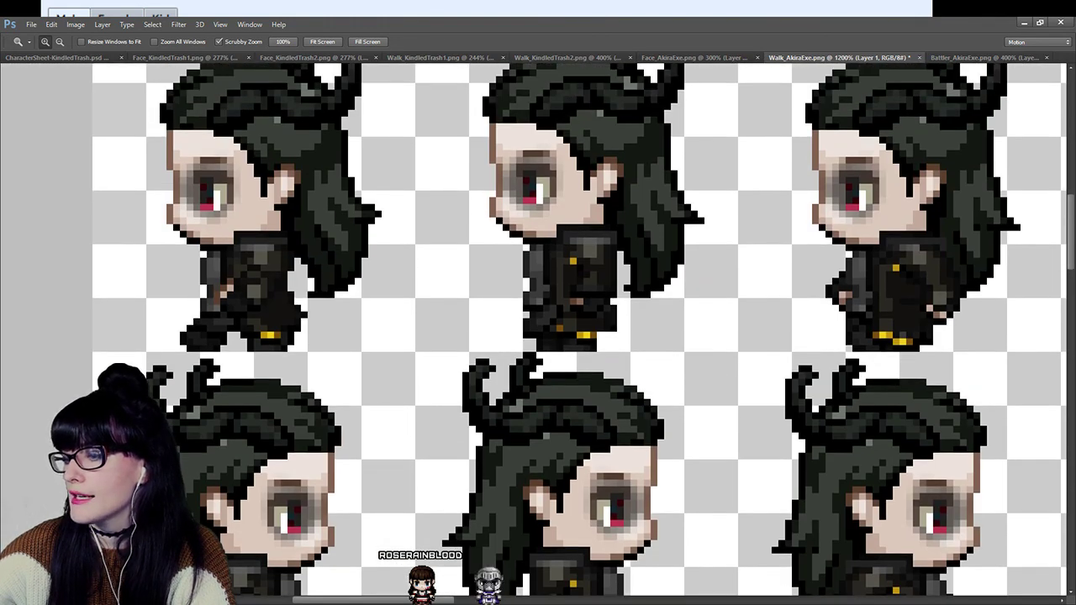
scroll(315, 305, right, 2)
scroll(315, 305, up, 5)
scroll(317, 309, up, 1)
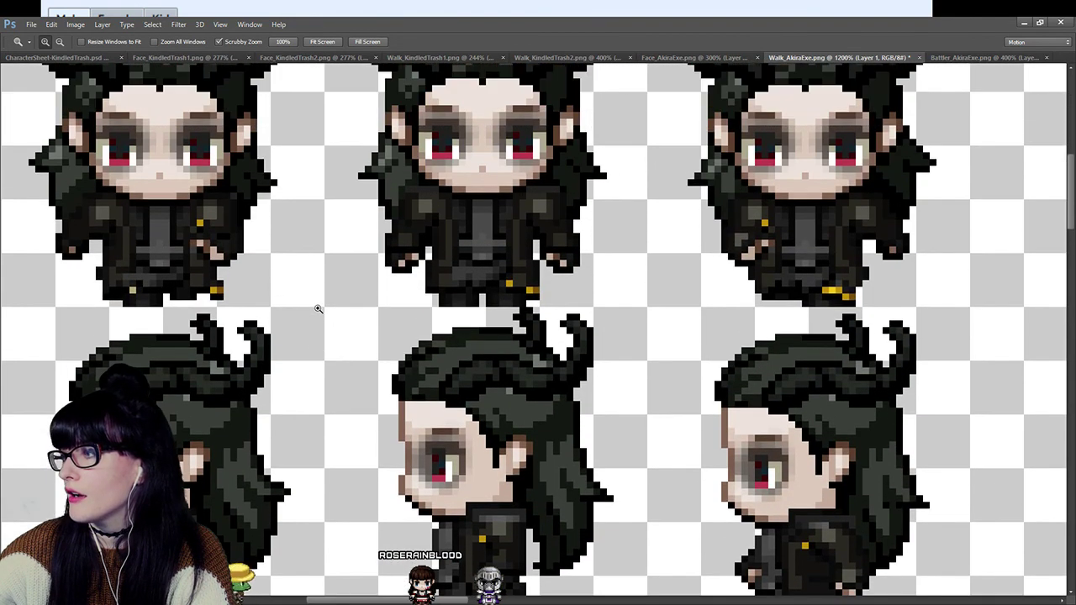
scroll(231, 298, down, 2)
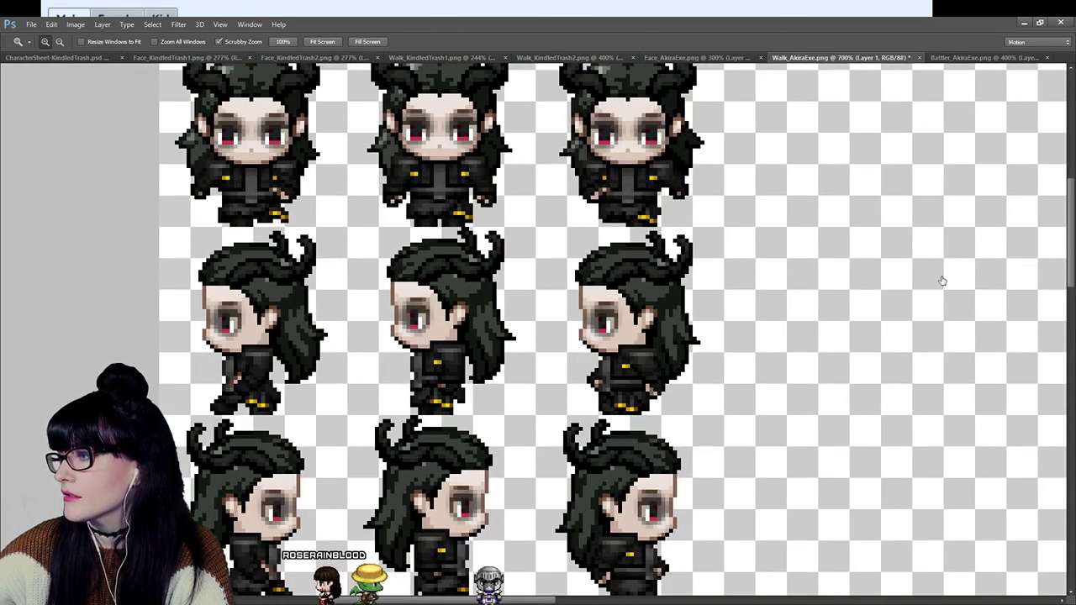
Compare the coat on the Battler_AkiraExe.png sprites with the walk sprites, and return to viewing the Walk_AkiraExe.png sheet.
click(944, 57)
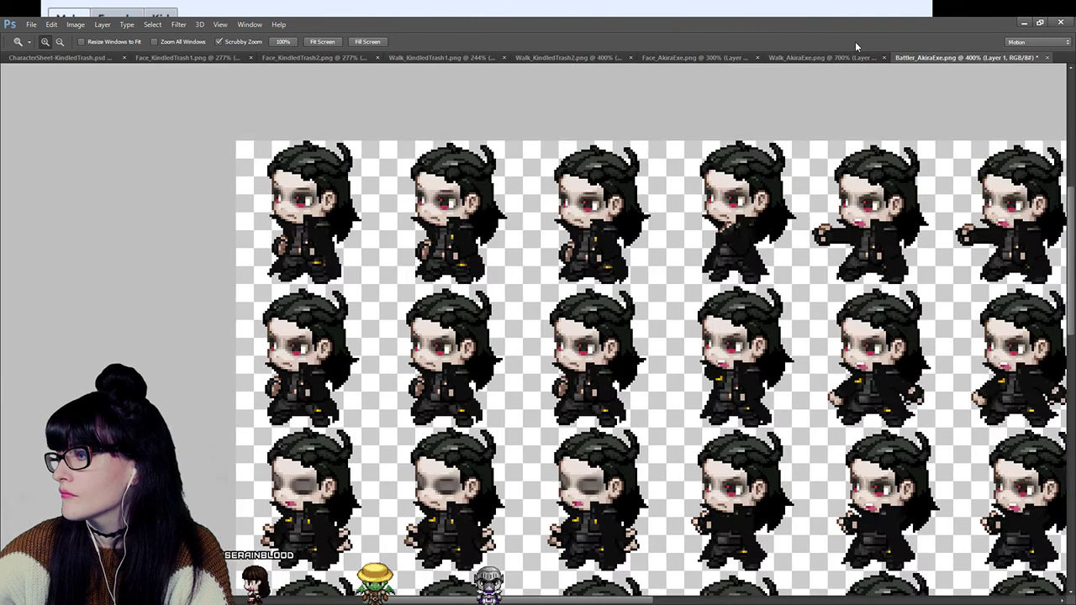
click(819, 58)
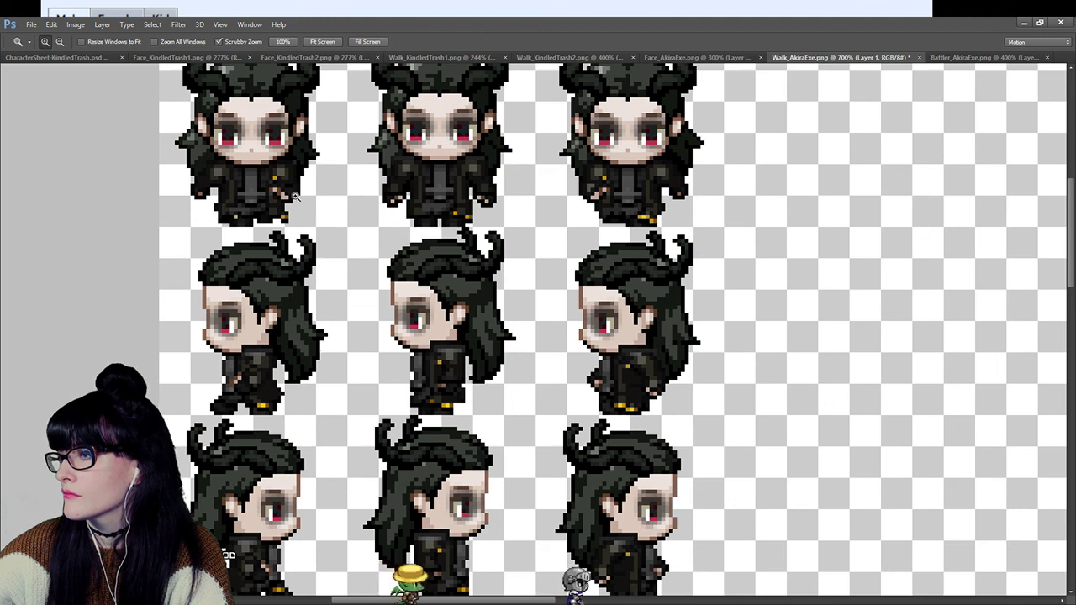
scroll(344, 244, down, 2)
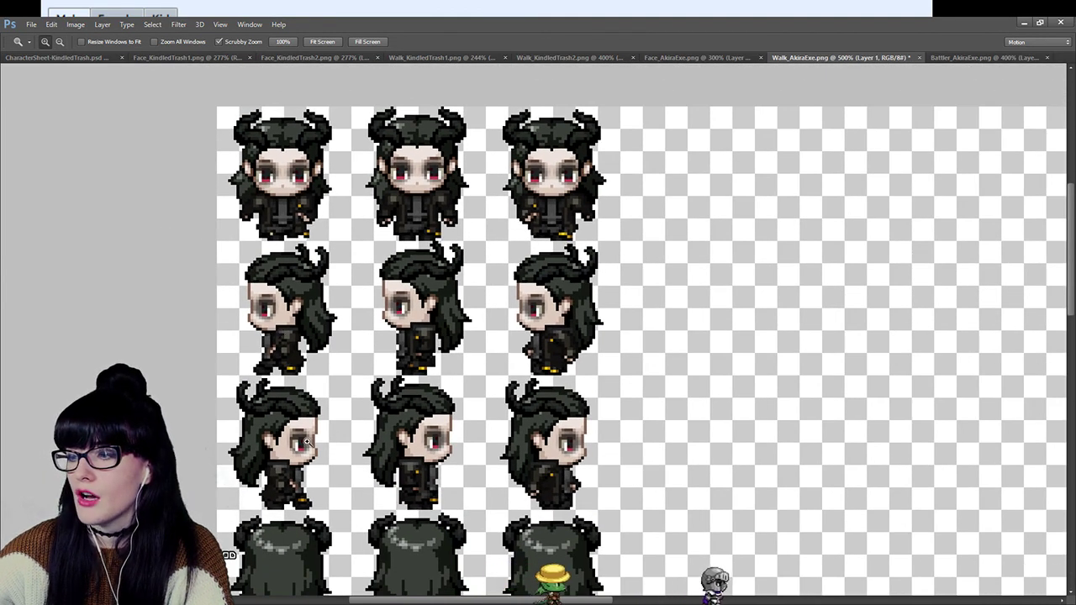
Compare the Walk_AkiraExe.png sprites with the Battler_AkiraExe.png sprites, and look over the coat, hair and horns across the walk sheet.
scroll(395, 307, down, 1)
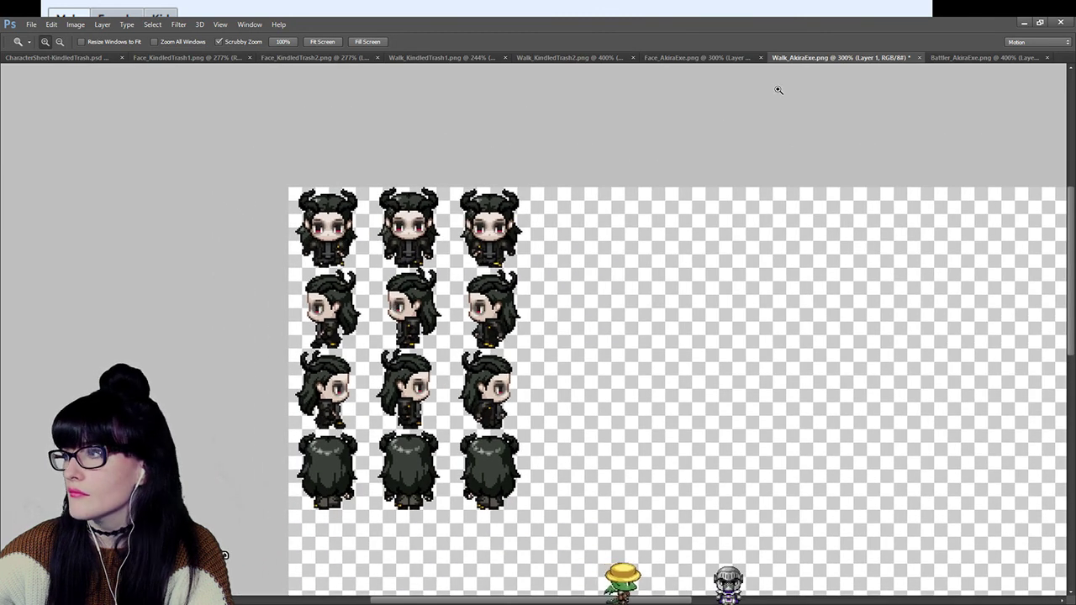
click(952, 58)
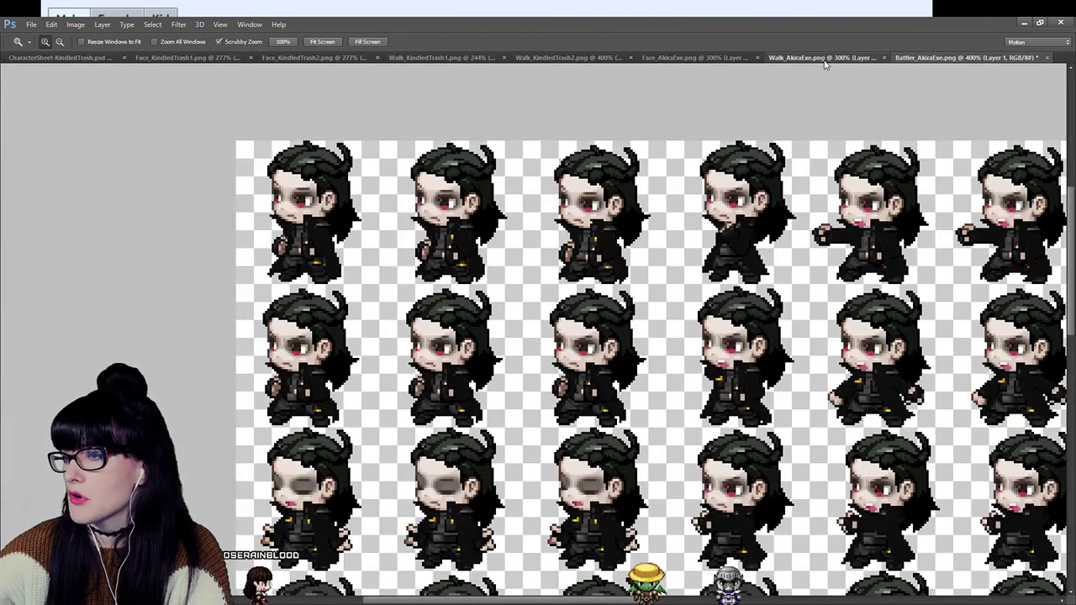
click(824, 58)
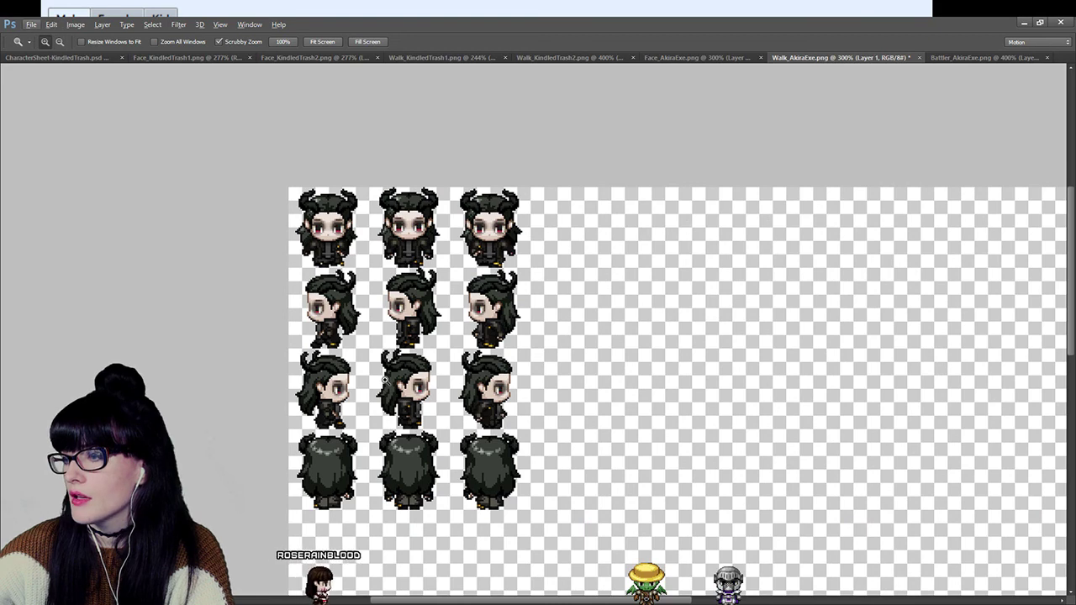
scroll(504, 385, down, 1)
click(434, 285)
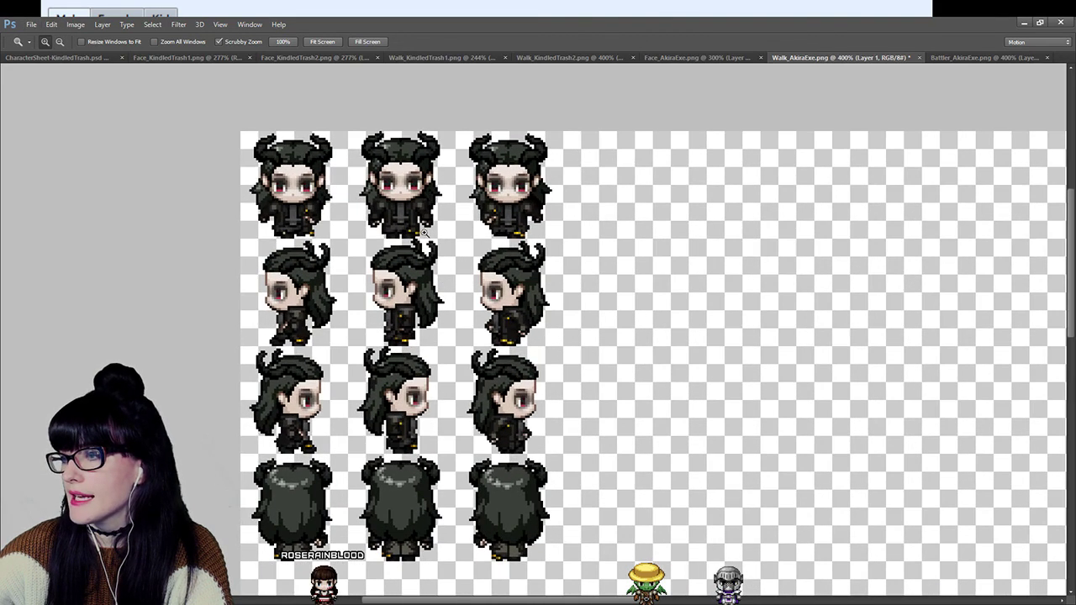
click(479, 302)
scroll(815, 242, down, 3)
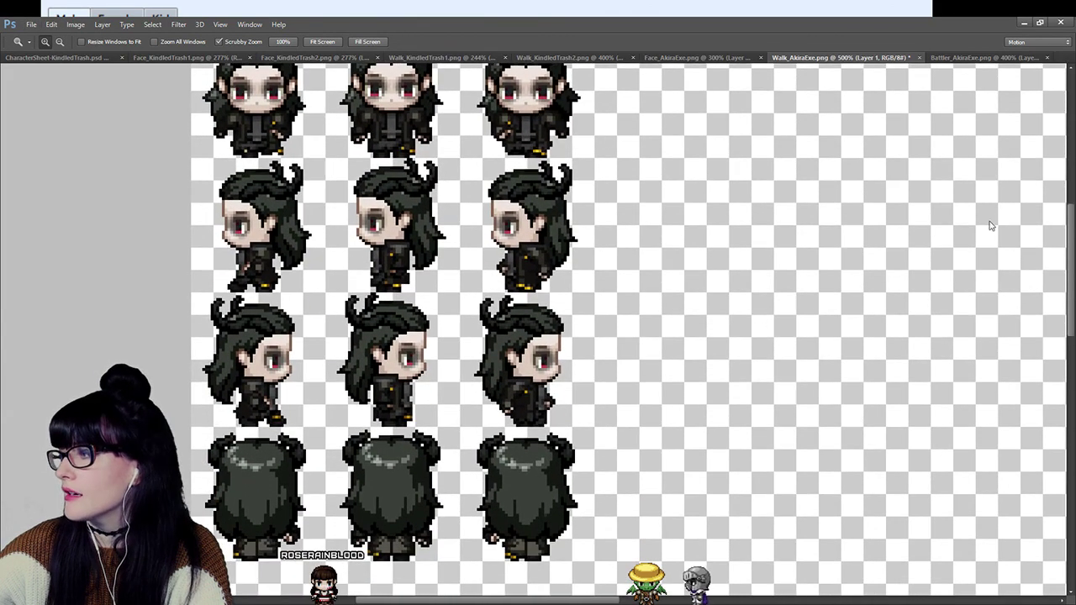
key(ctrl+minus)
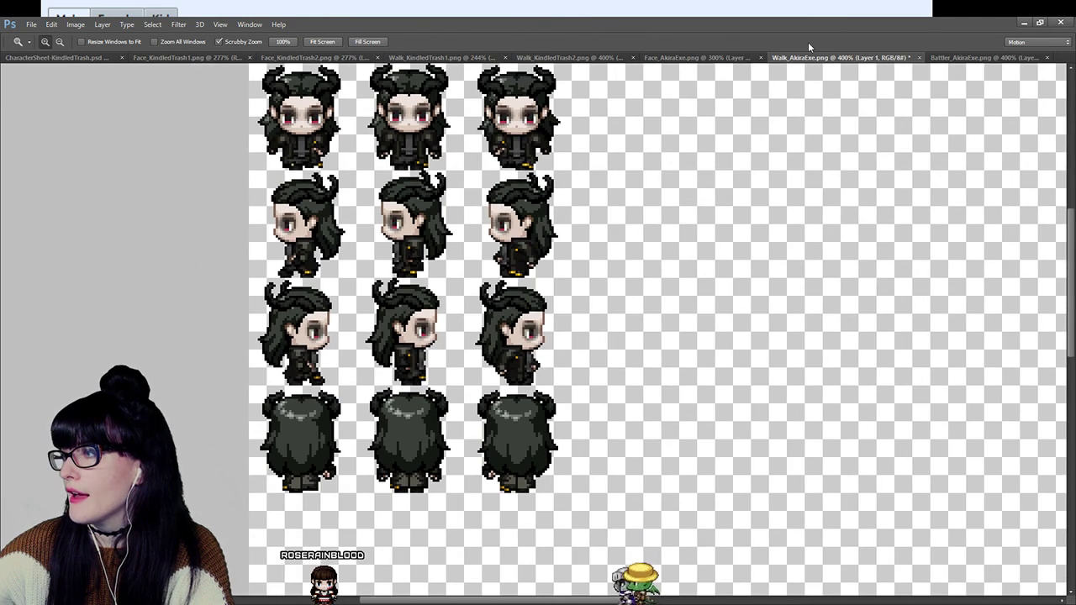
key(ctrl+minus)
key(ctrl+plus)
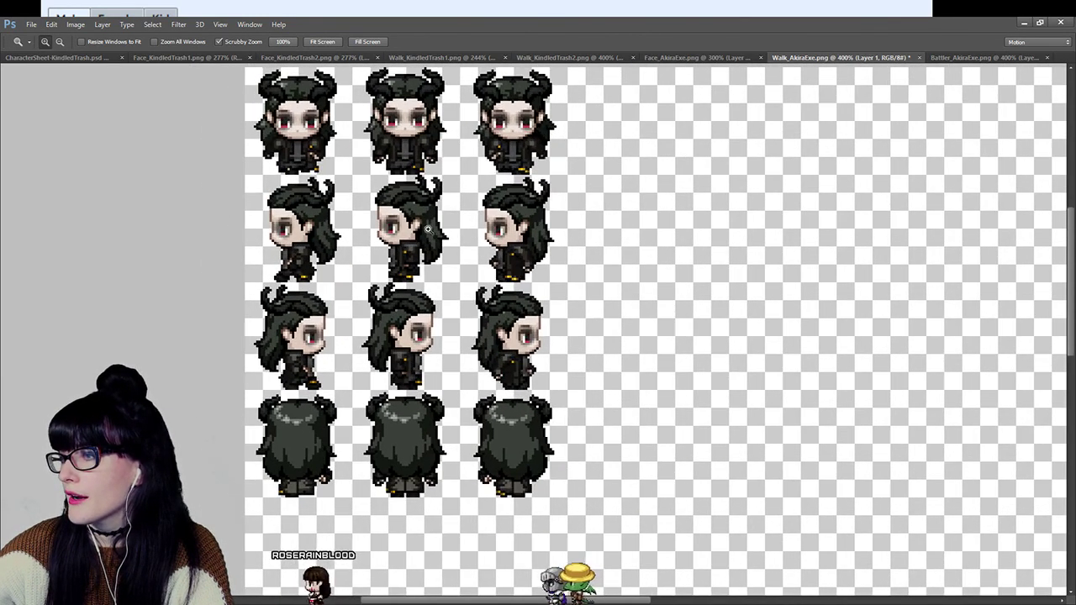
Review the whole Battler_AkiraExe.png sheet and the horned portrait in Face_AkiraExe.png.
click(958, 57)
scroll(647, 336, down, 2)
key(ctrl+minus)
scroll(673, 353, down, 1)
key(ctrl+minus)
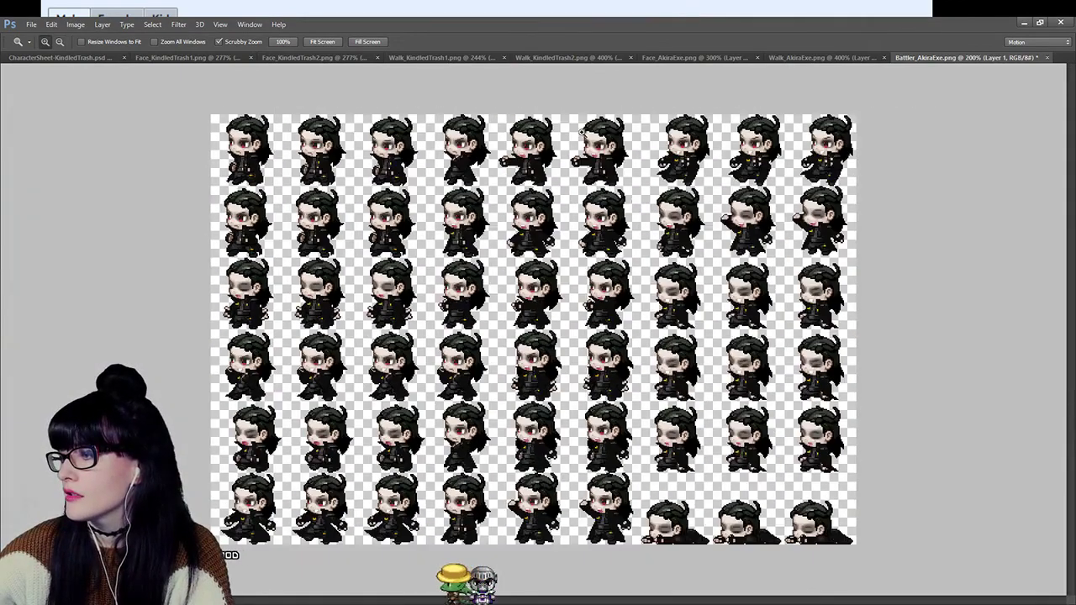
click(675, 58)
key(ctrl+minus)
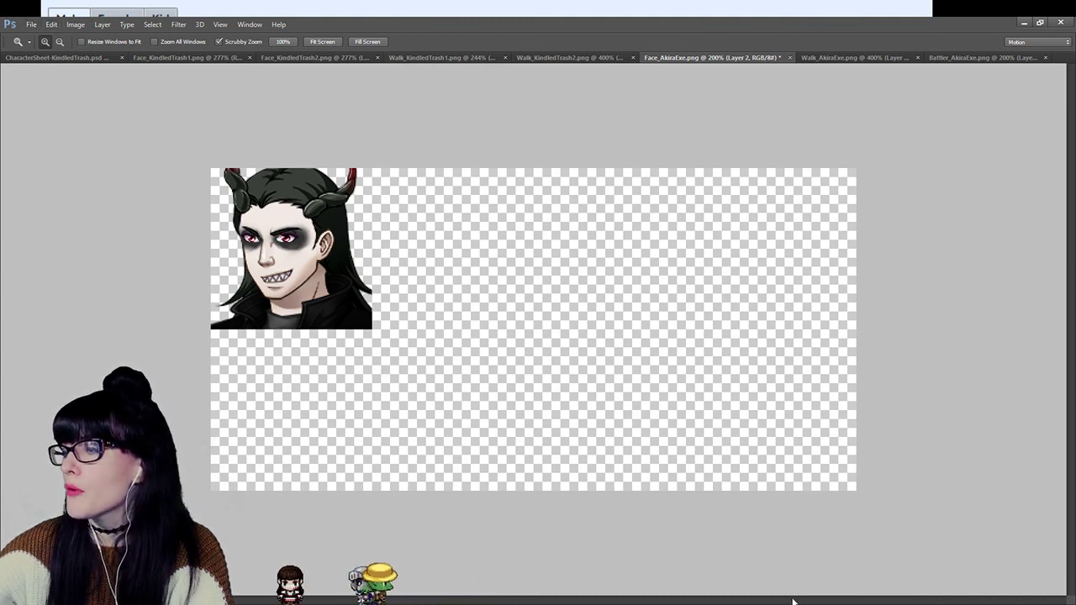
Return to Walk_AkiraExe.png and select a rectangular strip around the horn tips of the first front-view sprite.
click(840, 57)
click(384, 126)
click(378, 126)
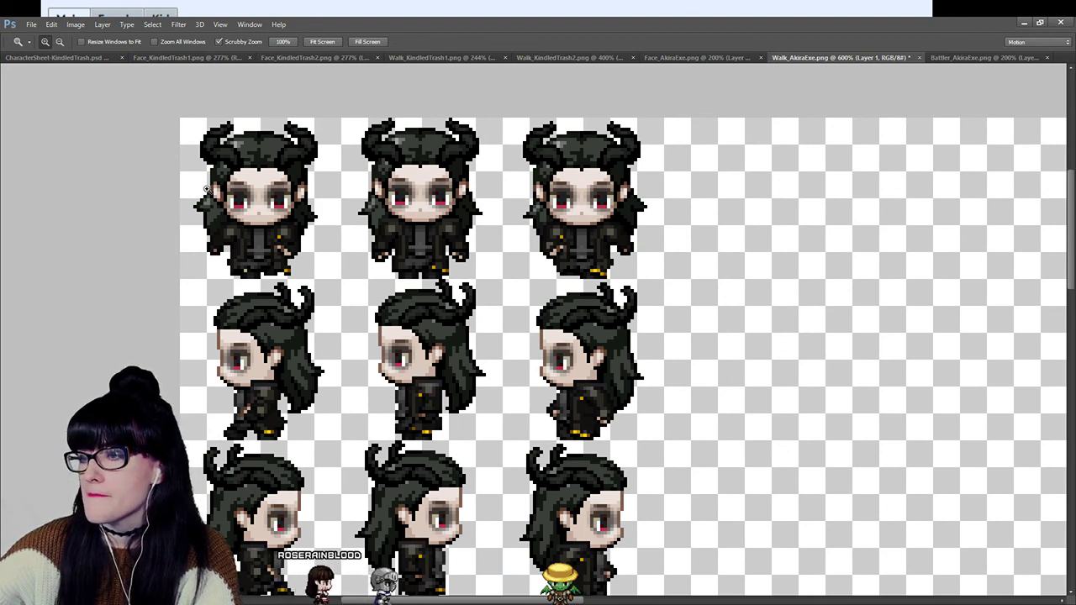
click(199, 176)
click(199, 176)
key(m)
drag(12, 96, 377, 122)
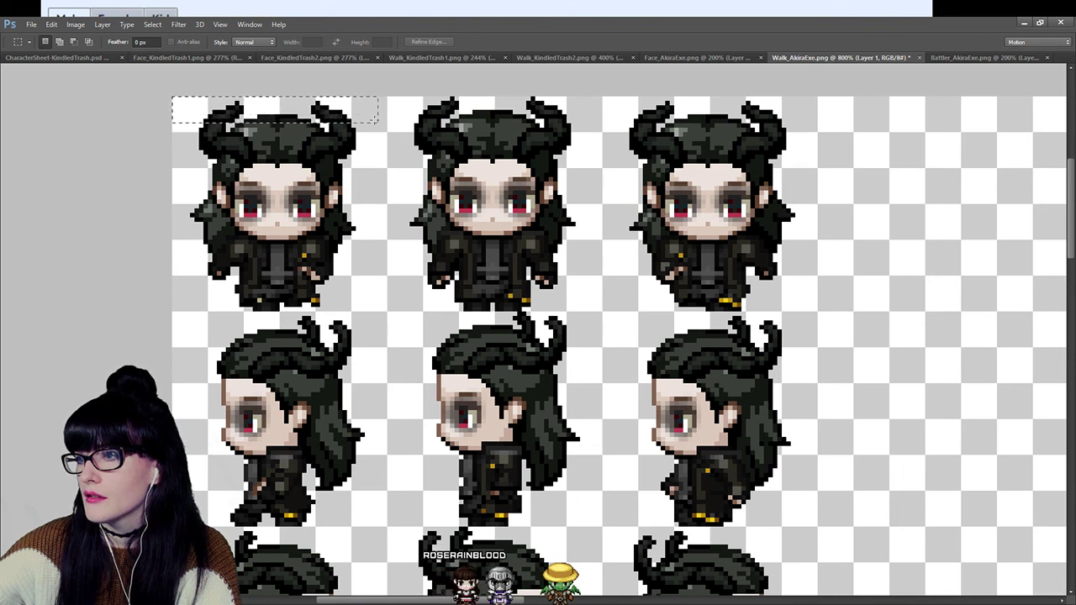
Set up a red-to-transparent gradient on a new layer, try it over the selected horn tips, and clear the selection.
key(g)
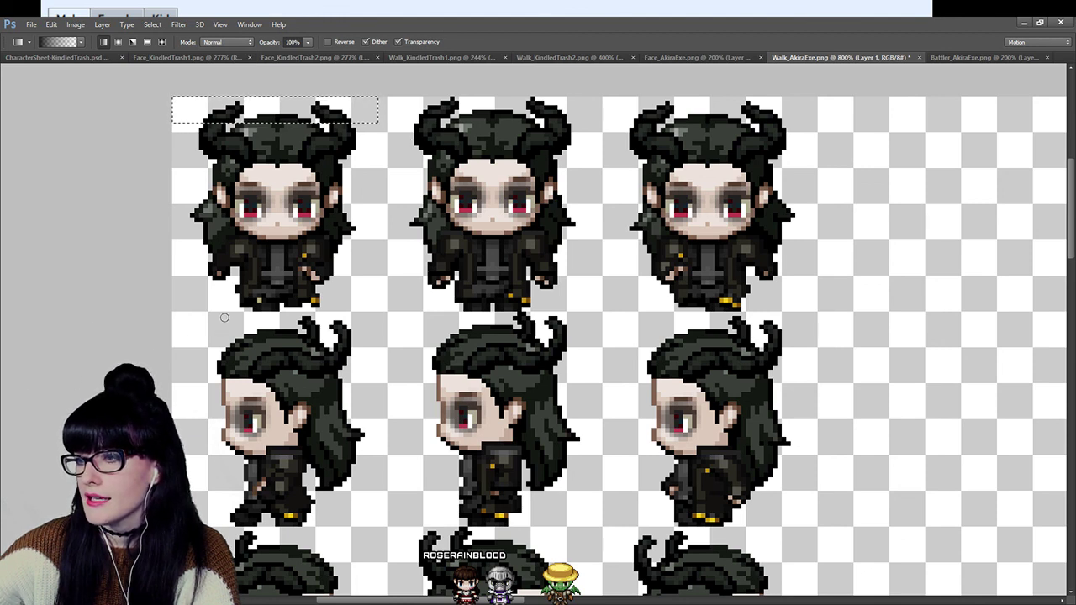
key(i)
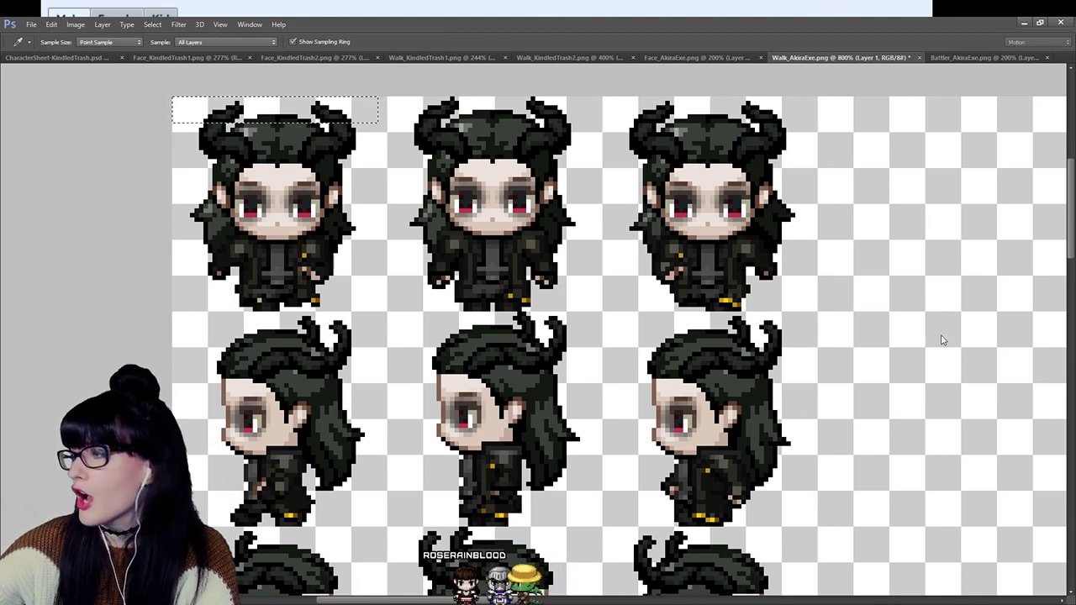
key(g)
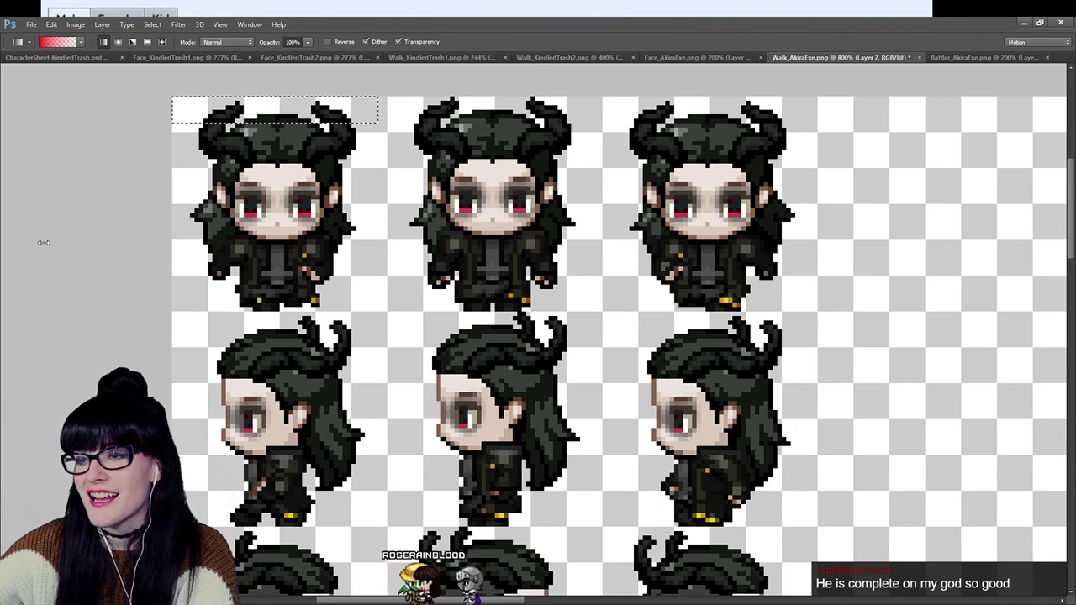
drag(273, 72, 272, 104)
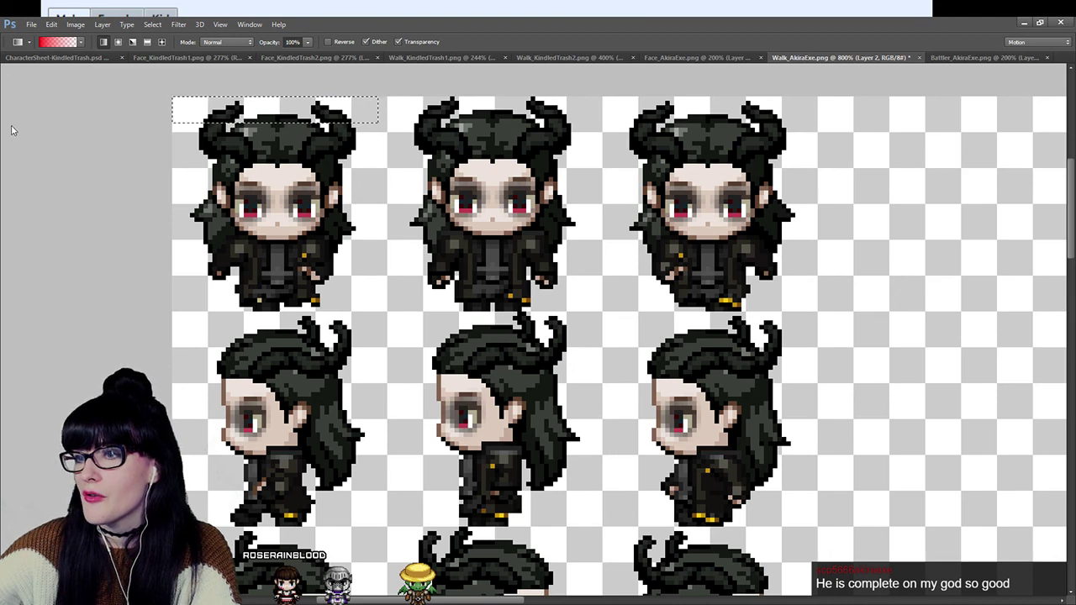
key(w)
key(ctrl+d)
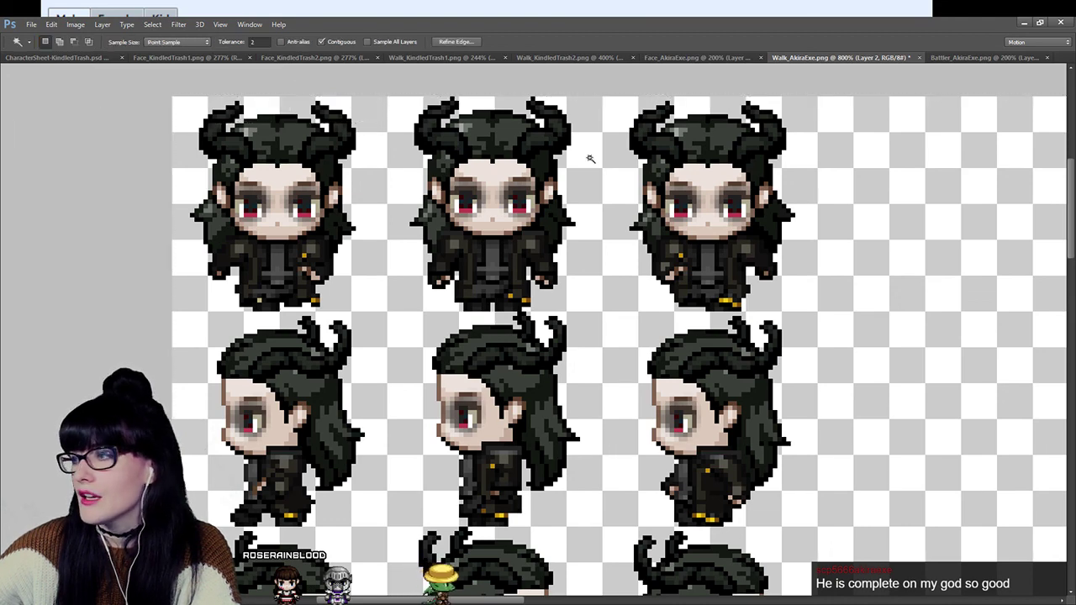
Select the silhouettes of the walk sprites with the Magic Wand and try the red gradient on the front row's horn tips.
click(285, 110)
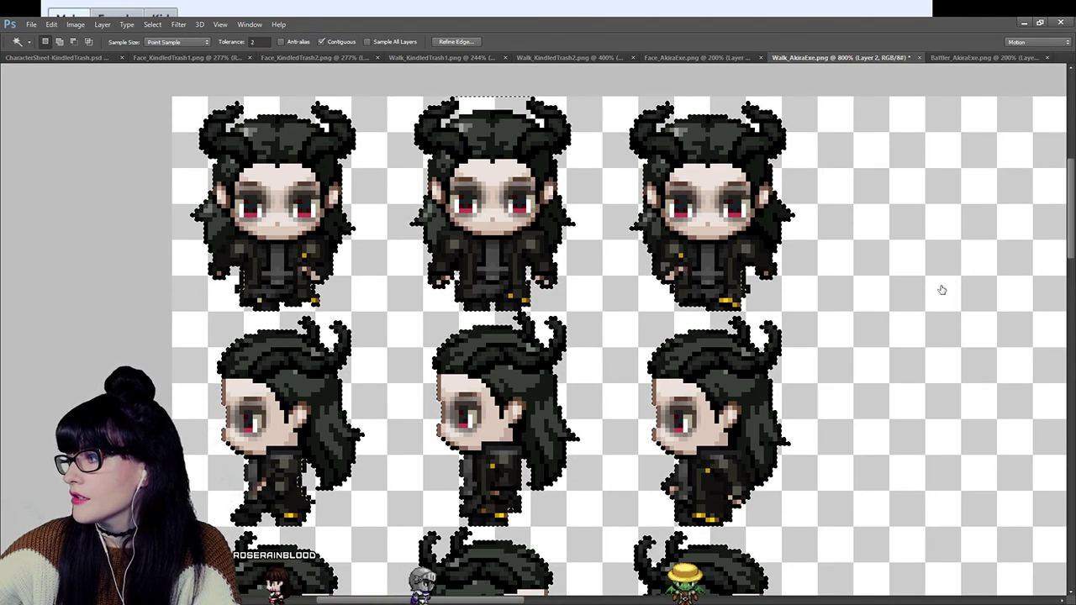
key(g)
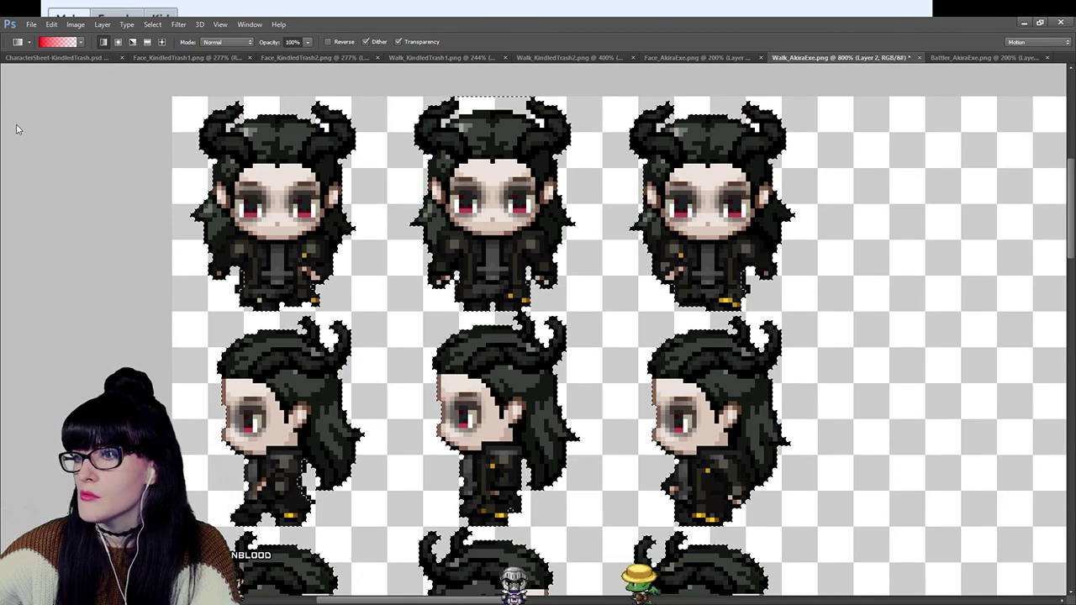
key(w)
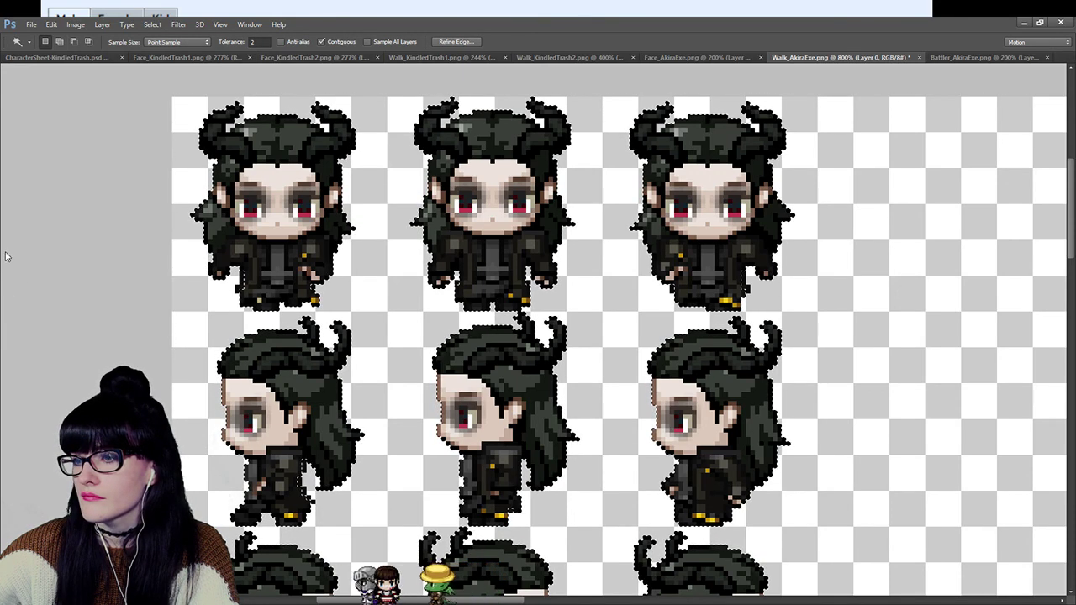
key(g)
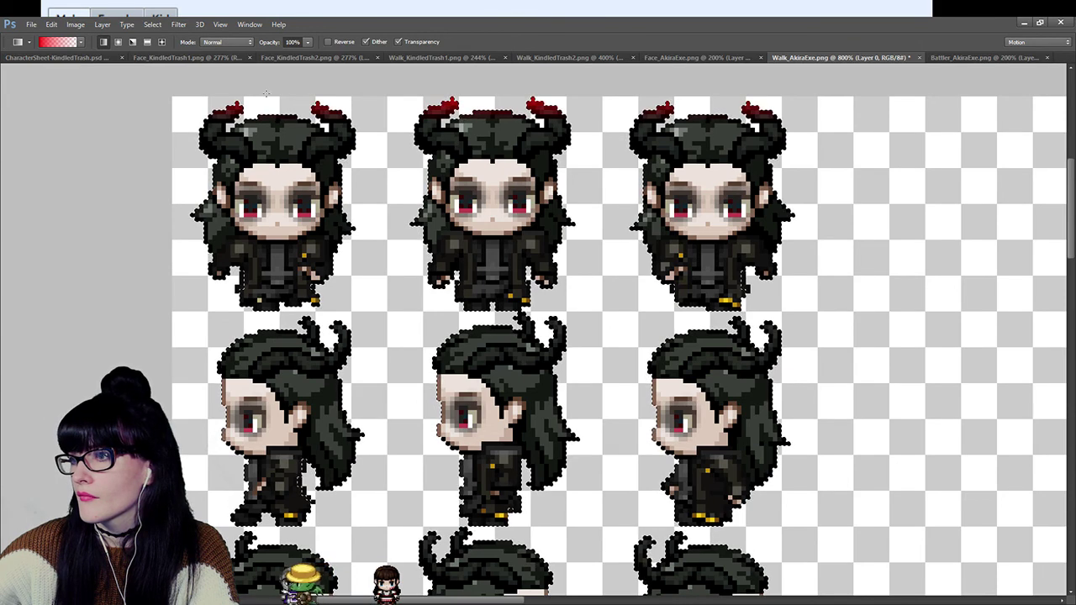
key(m)
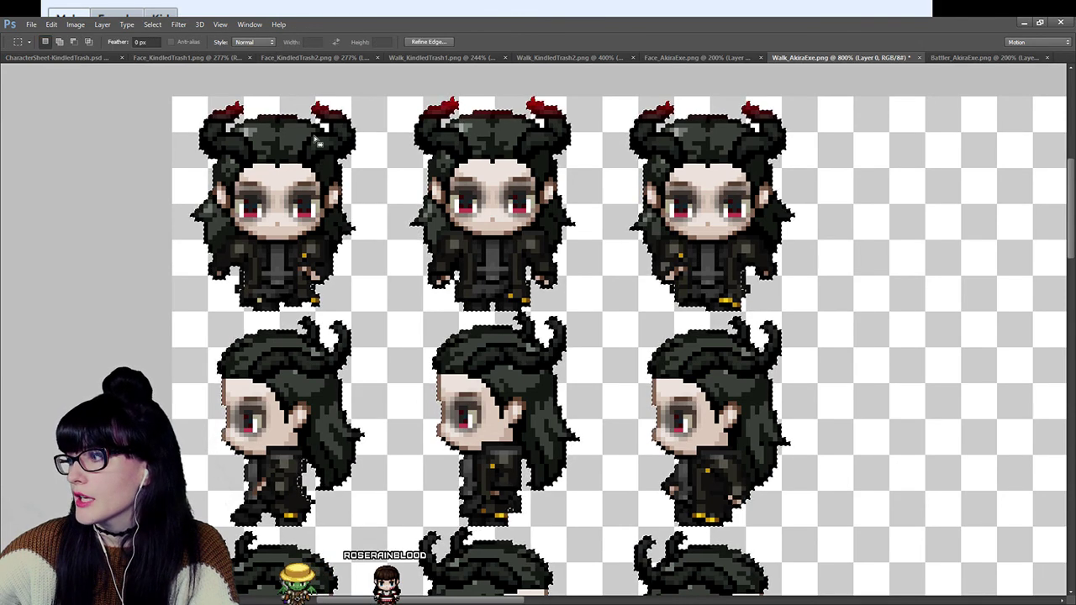
key(ctrl+shift+i)
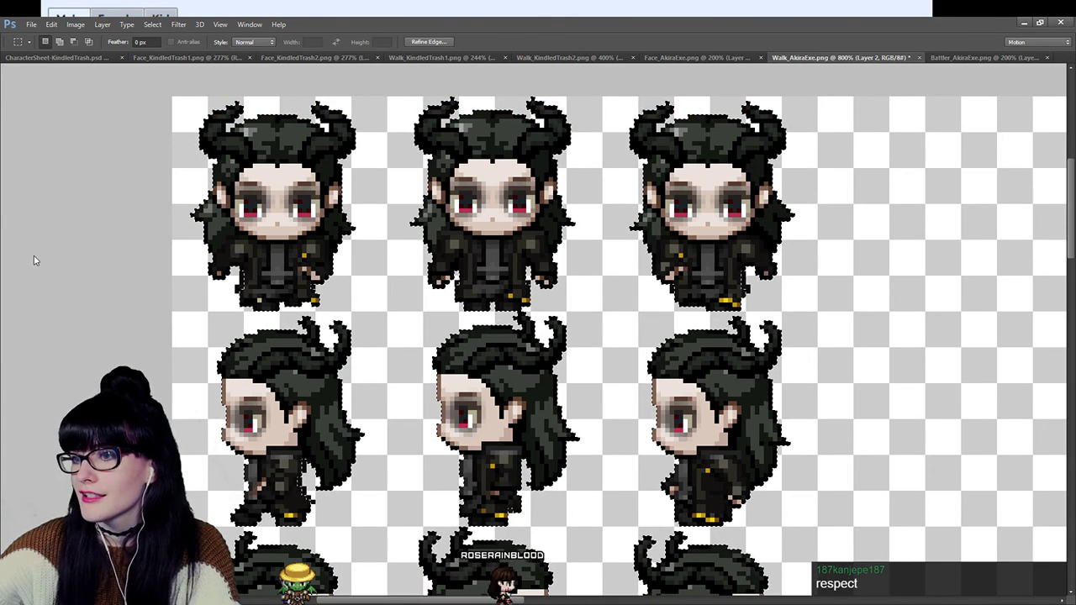
Apply the red gradient to the front row's horn tips on Layer 2 and remove the red from the hair of all three sprites.
key(g)
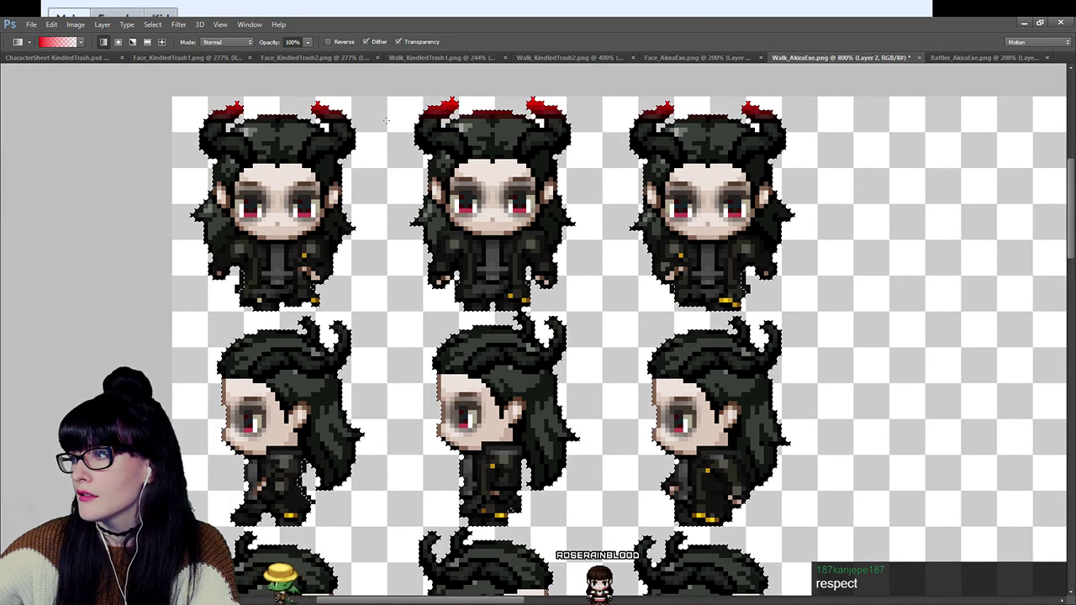
key(m)
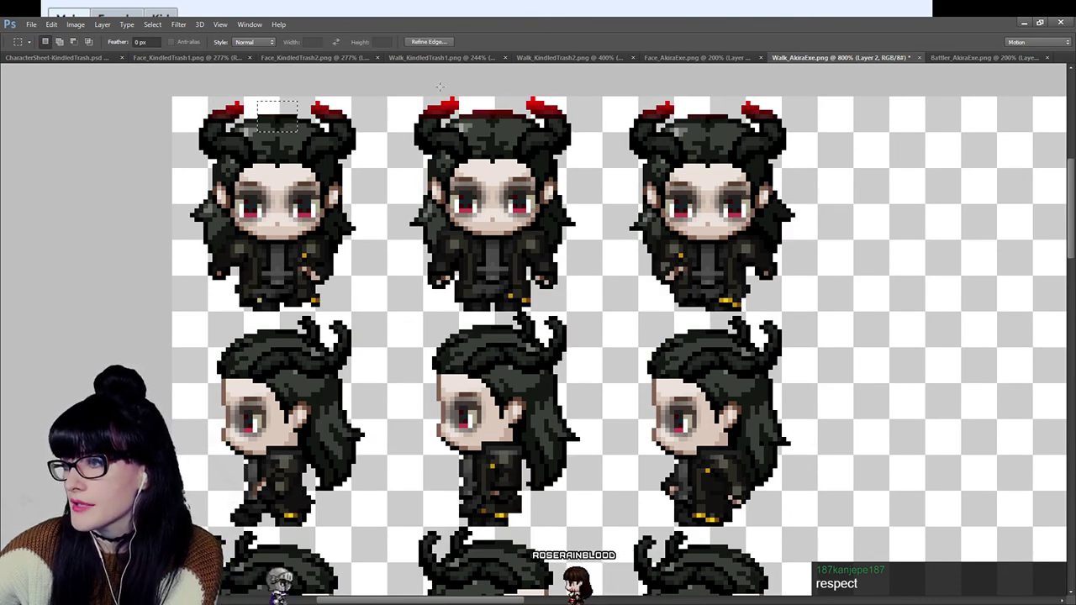
drag(459, 115, 521, 135)
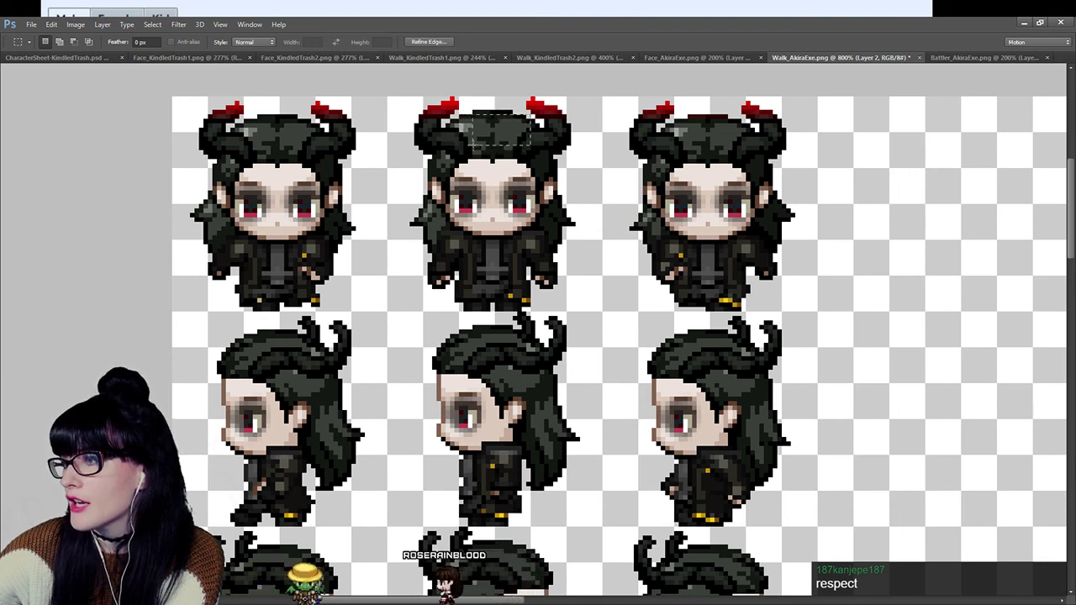
drag(687, 102, 731, 132)
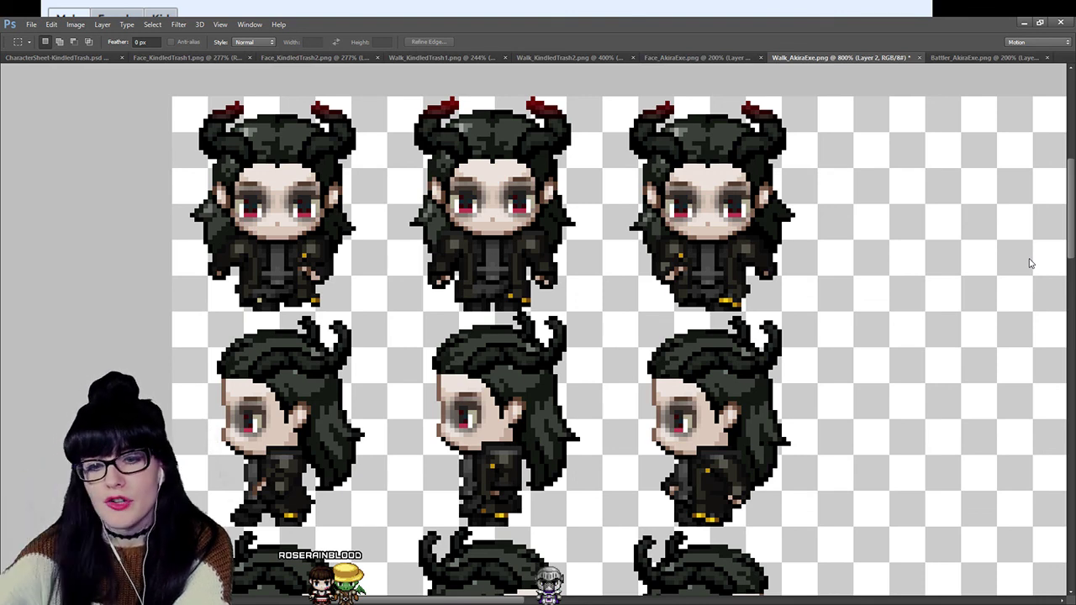
Select a strip across the horns of the three left-facing sprites and fill it with the red-to-transparent gradient.
scroll(290, 249, down, 3)
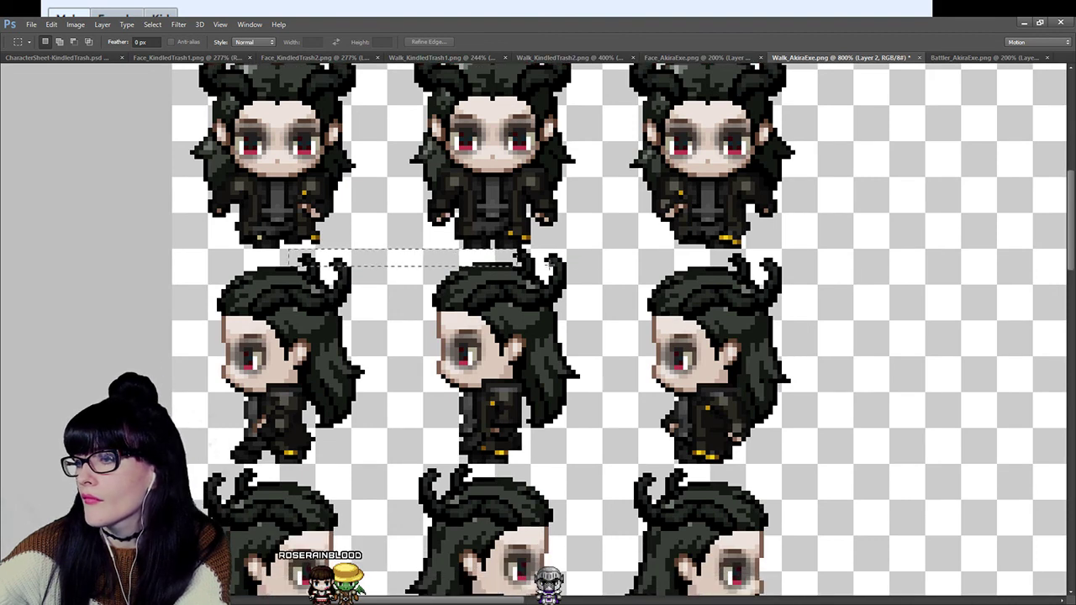
drag(546, 264, 798, 286)
click(798, 284)
key(ctrl+alt+z)
key(ctrl+alt+z)
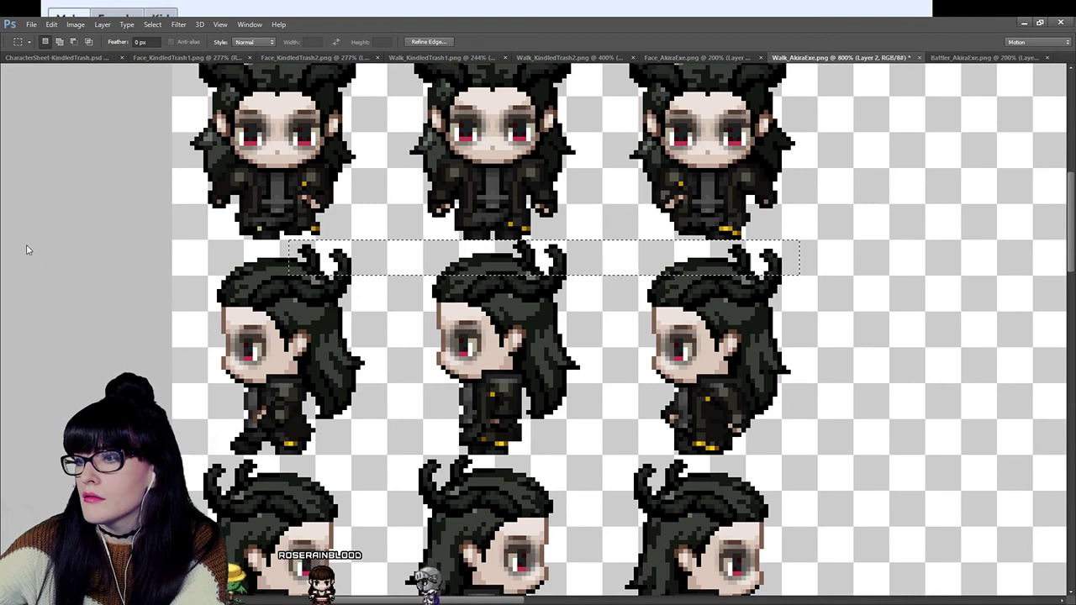
key(g)
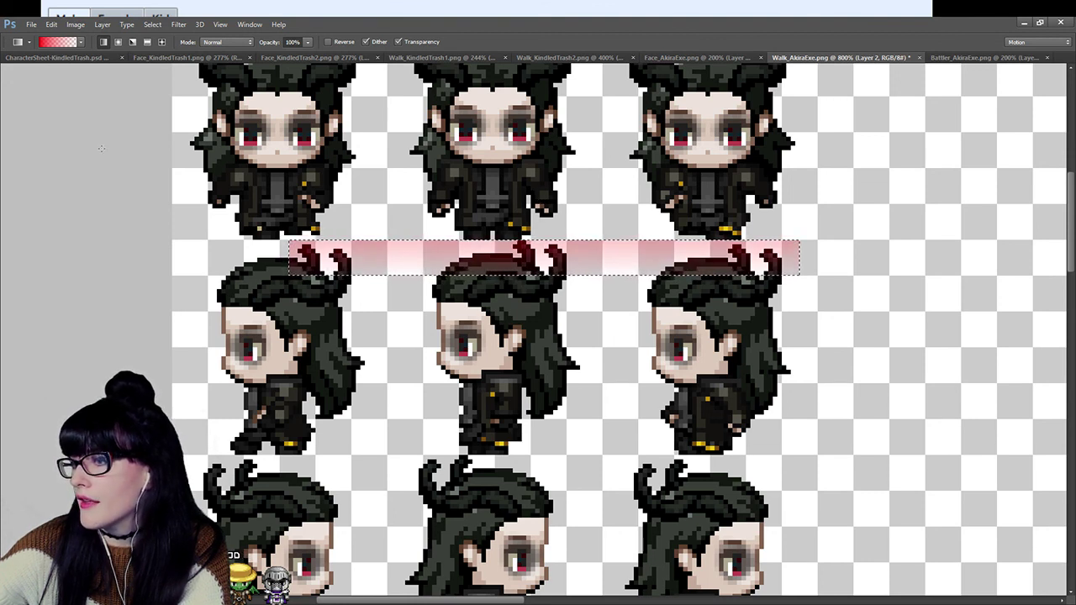
Clear the red gradient from the transparent background around the left-facing sprites using a Magic Wand selection.
key(w)
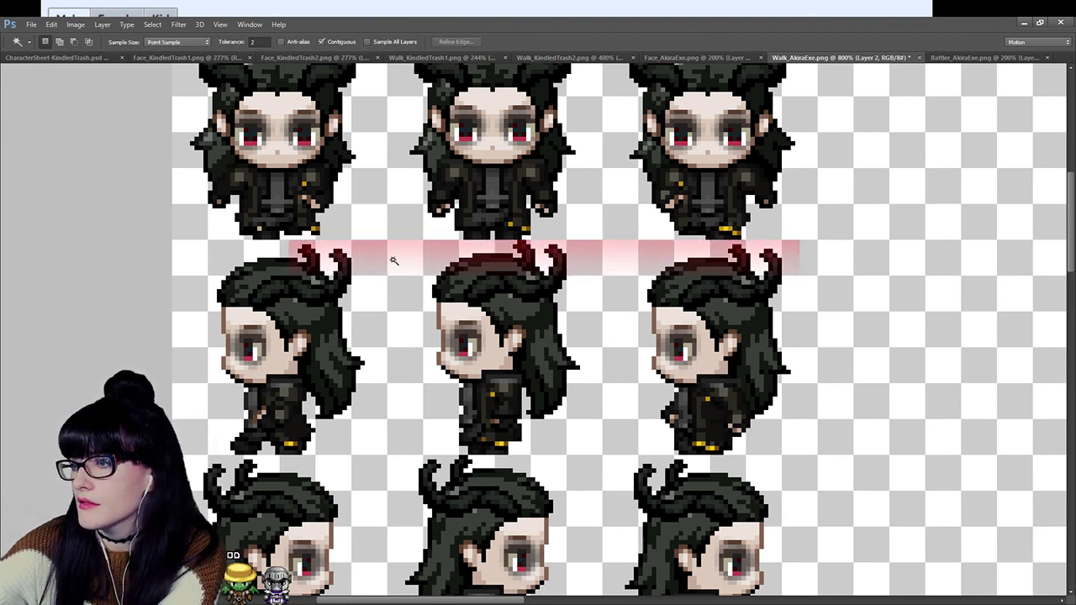
click(401, 301)
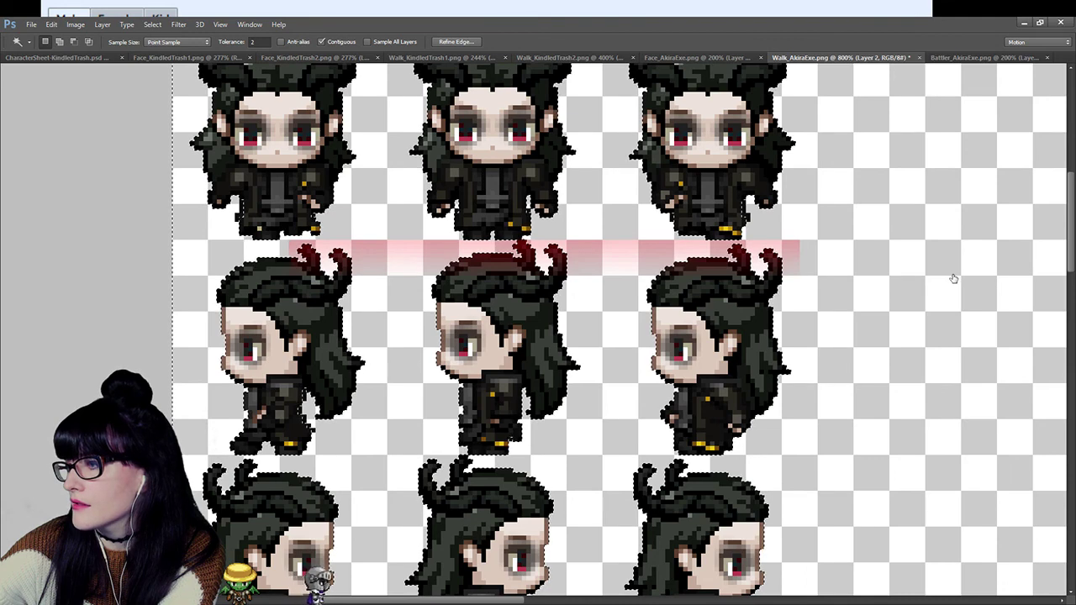
key(ctrl+alt+g)
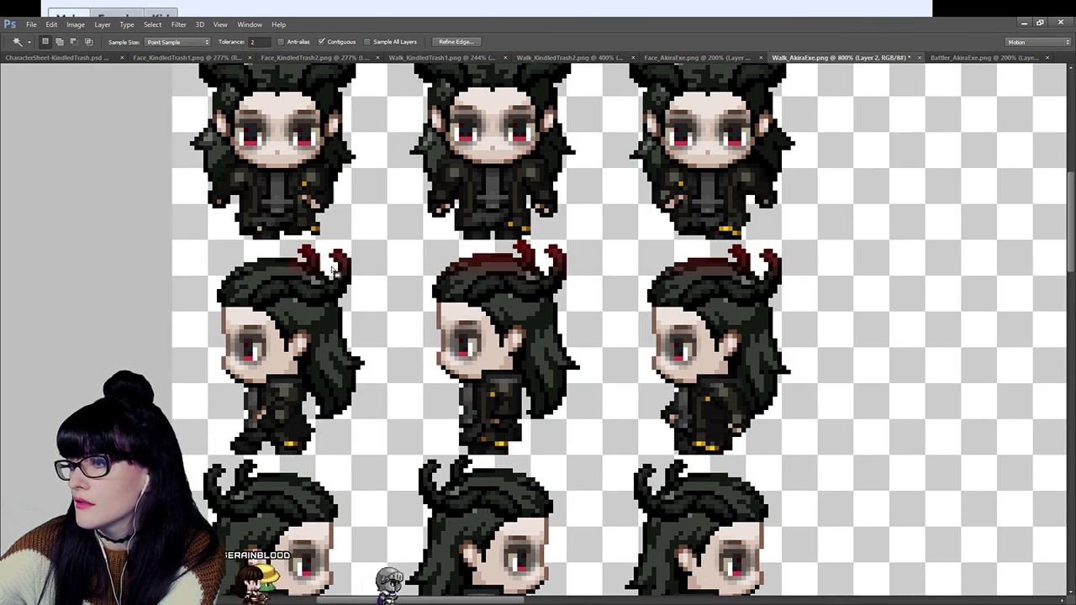
Erase the red from the hair of the three left-facing sprites and check their horn tips against the front row.
key(ctrl+d)
key(g)
key(e)
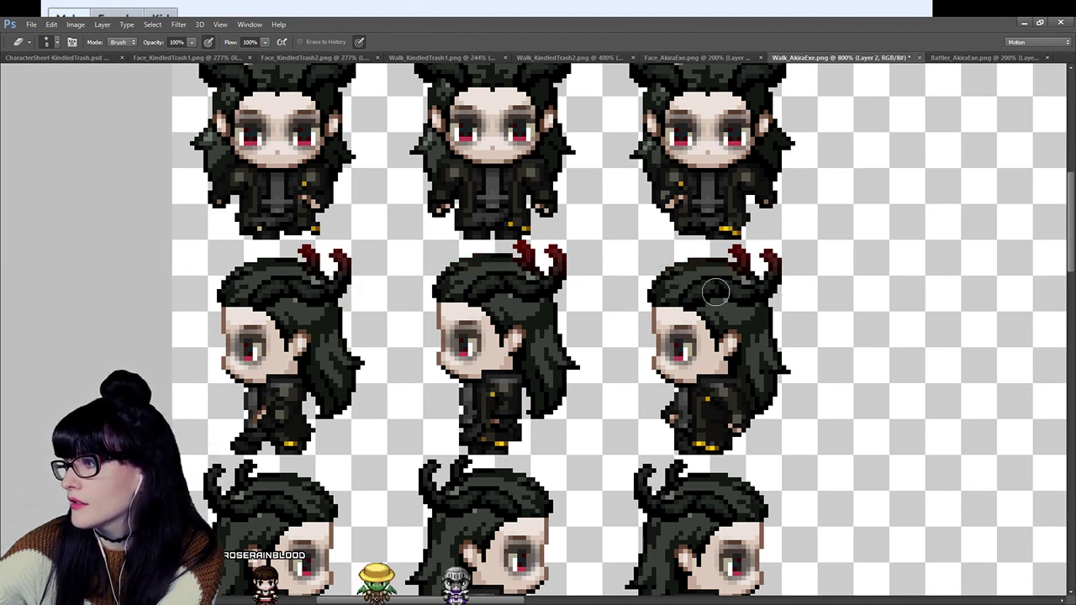
scroll(673, 296, up, 3)
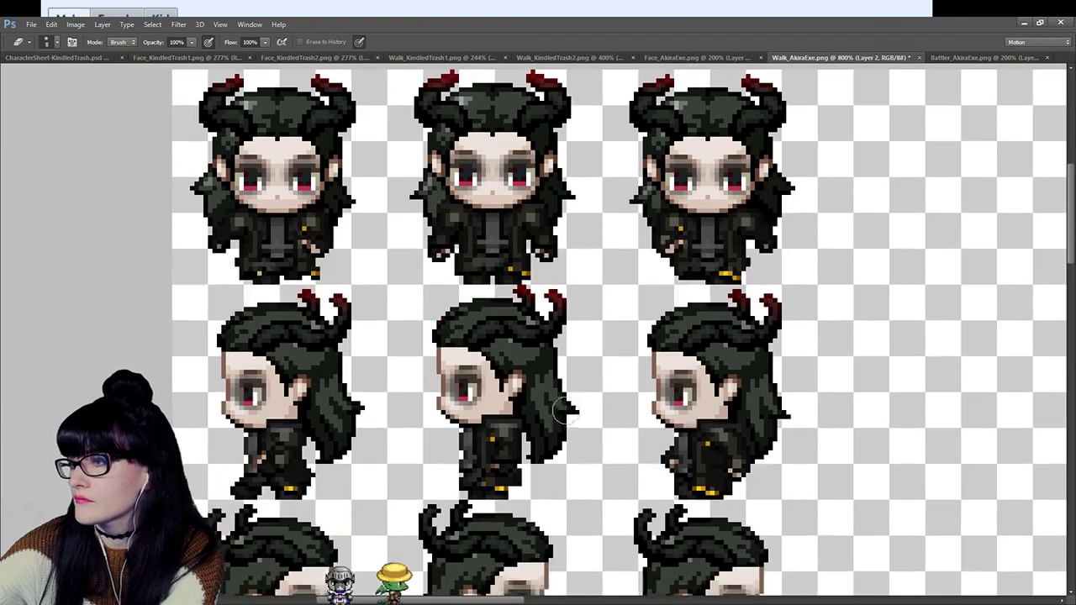
scroll(539, 415, down, 5)
scroll(539, 415, down, 2)
scroll(588, 336, up, 1)
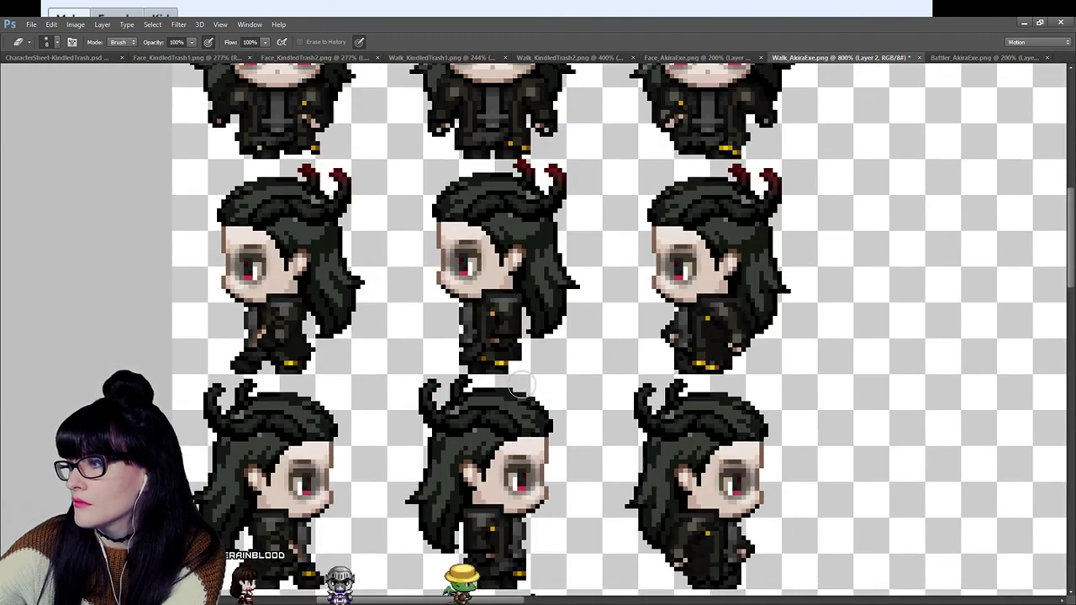
Try to apply the red gradient to the right-facing sprites' horns within a Magic Wand selection of the sprites' outlines.
scroll(639, 252, down, 2)
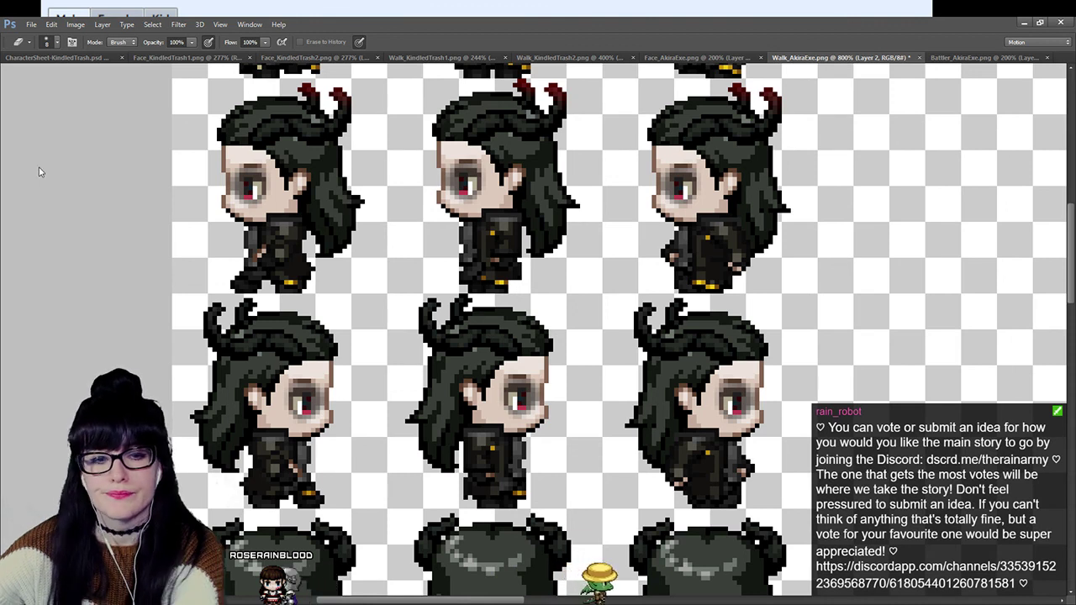
key(w)
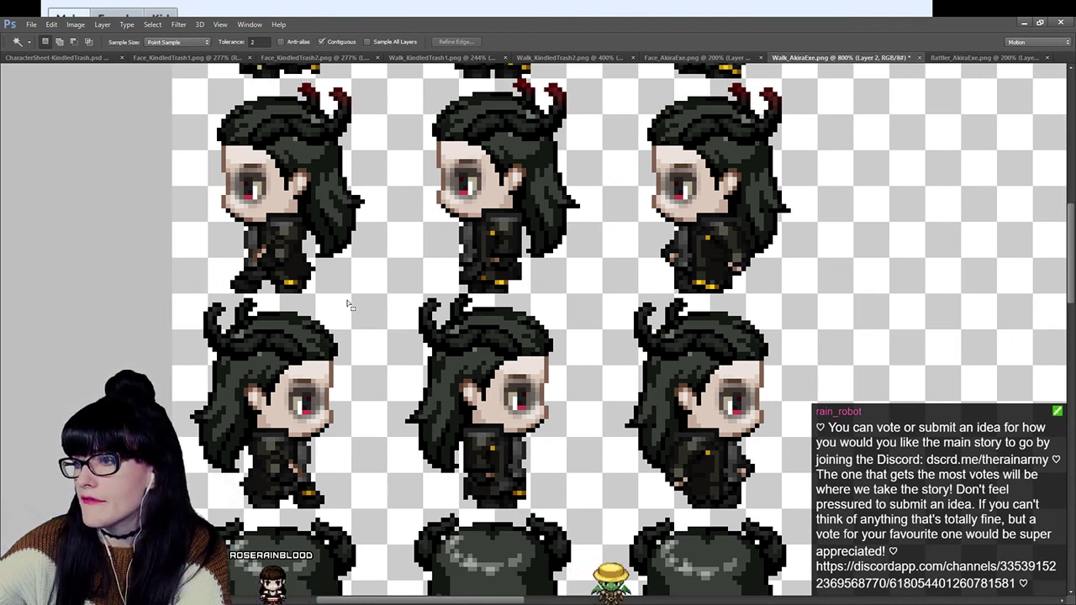
scroll(349, 305, down, 1)
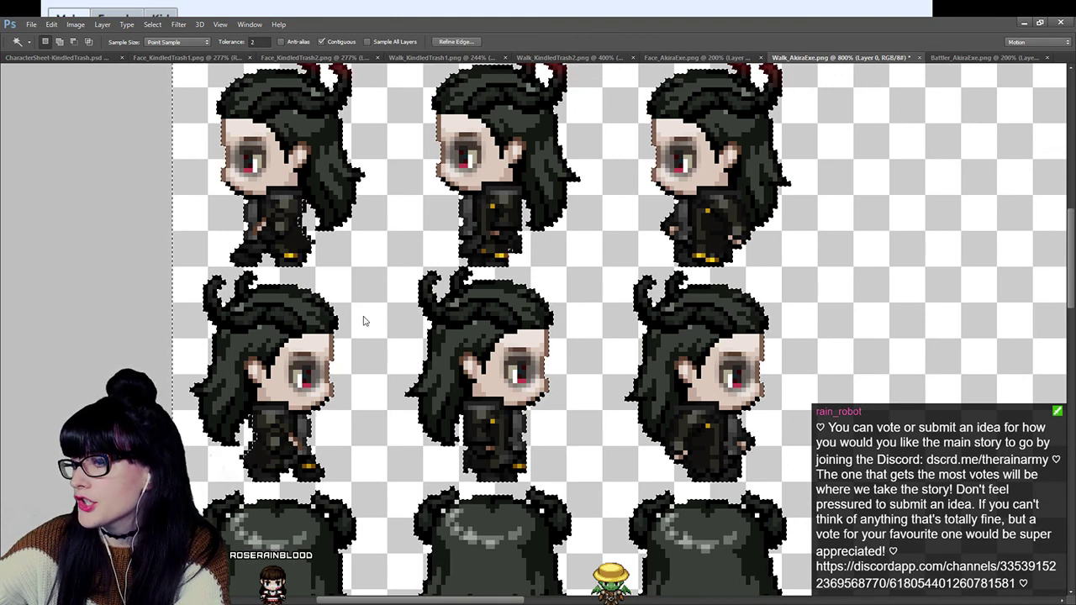
scroll(363, 320, down, 1)
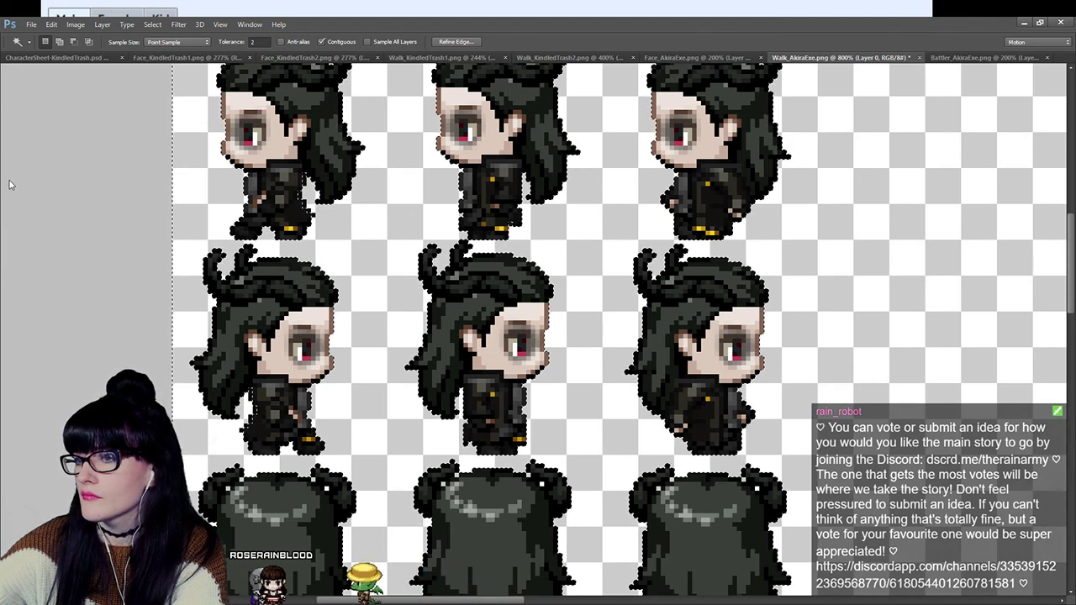
key(g)
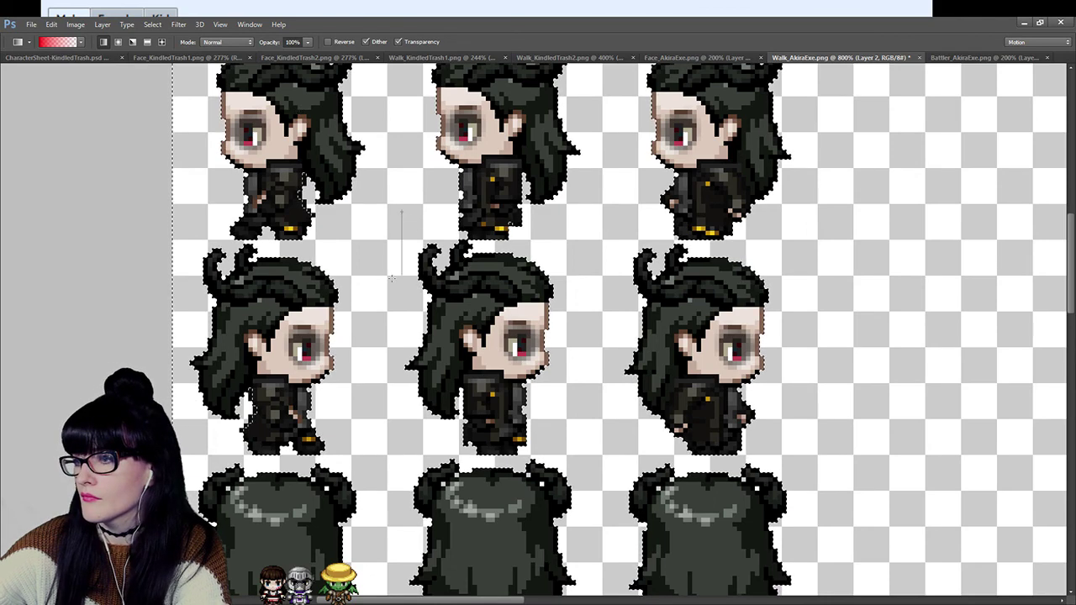
drag(392, 273, 392, 275)
key(ctrl+z)
drag(347, 241, 348, 245)
key(ctrl+z)
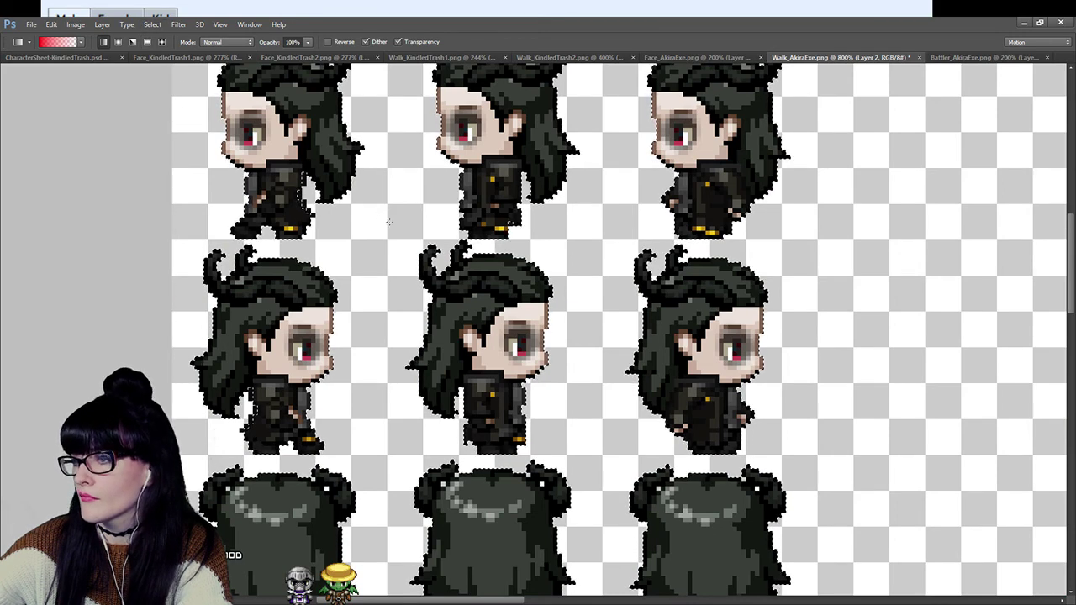
click(396, 300)
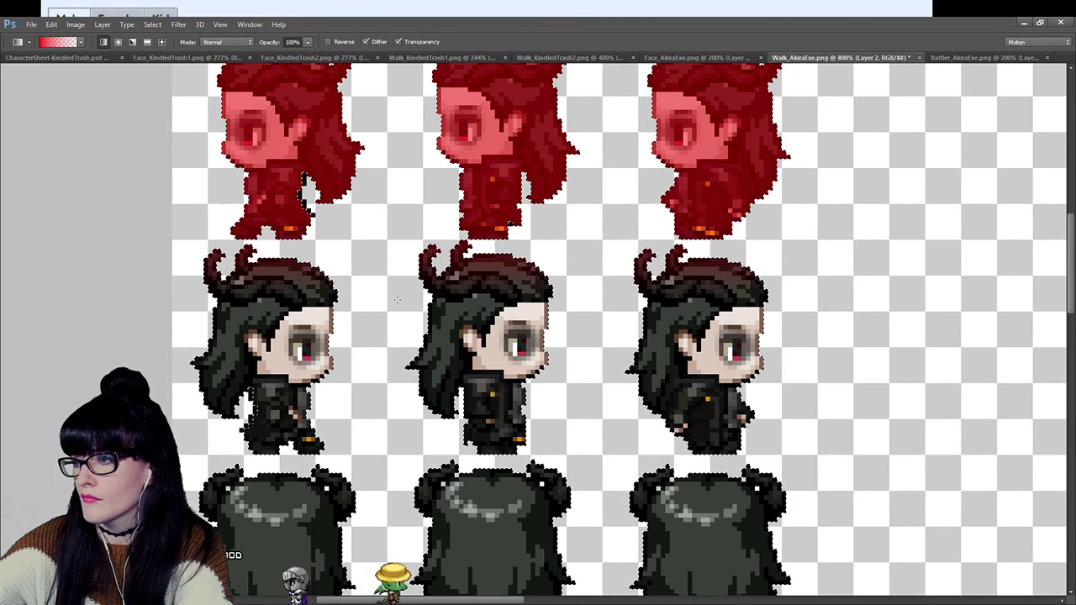
key(ctrl+z)
drag(382, 337, 392, 277)
key(ctrl+z)
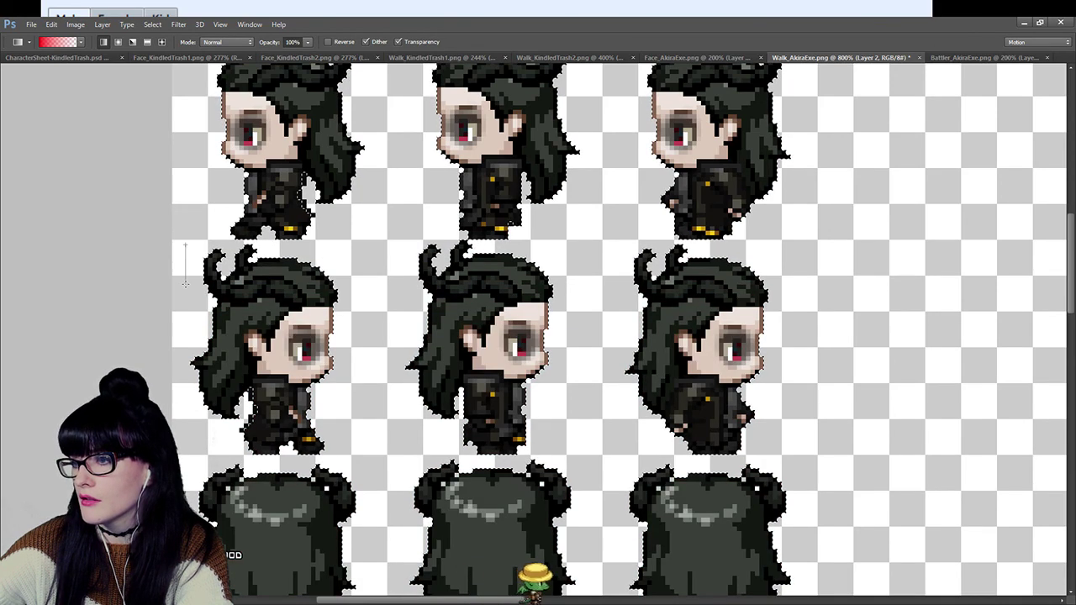
drag(185, 283, 185, 284)
key(ctrl+z)
scroll(383, 255, up, 5)
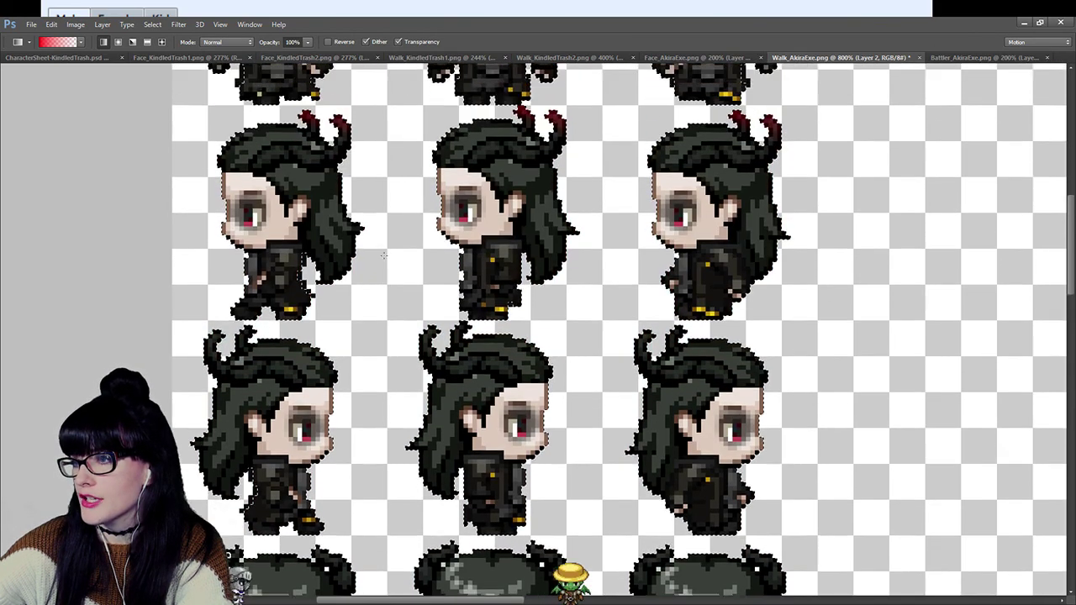
scroll(383, 254, down, 2)
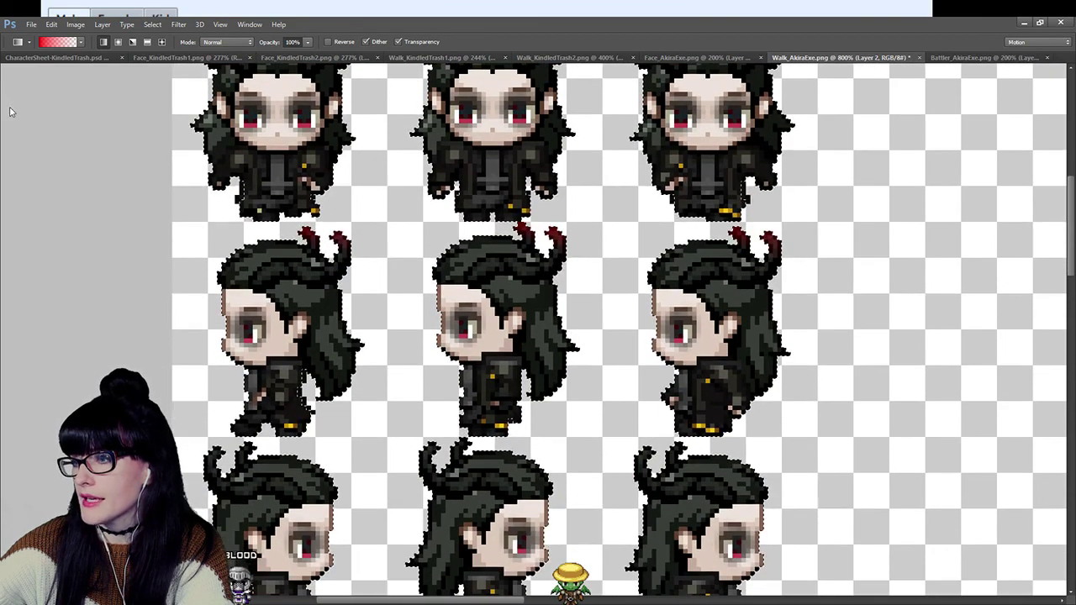
Select a strip across the horns of the three right-facing sprites and fill it with the red-to-transparent gradient on Layer 2.
key(m)
scroll(434, 258, down, 3)
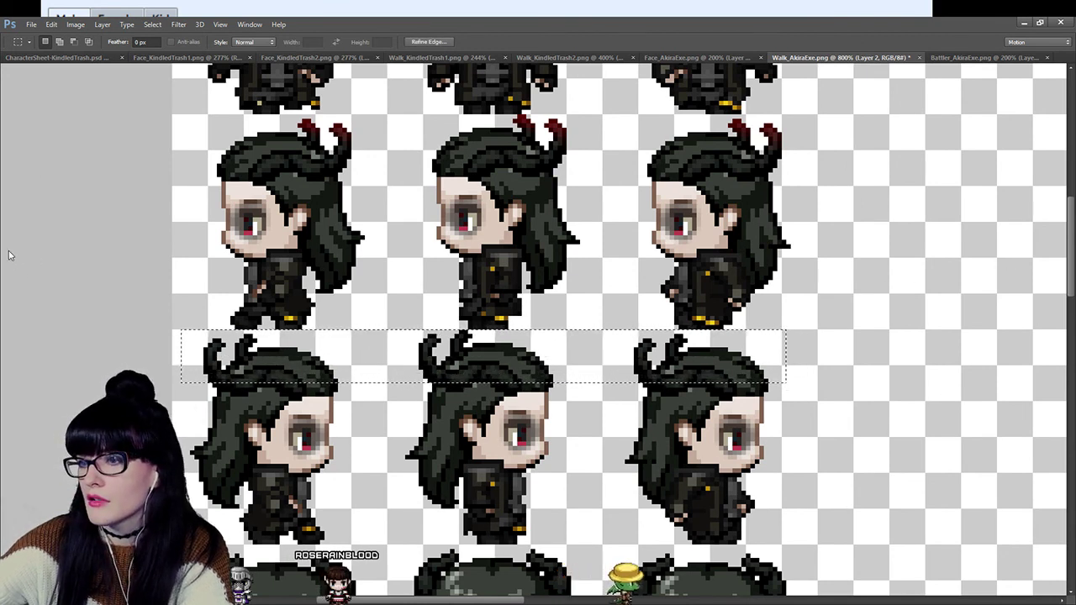
key(g)
drag(382, 286, 385, 369)
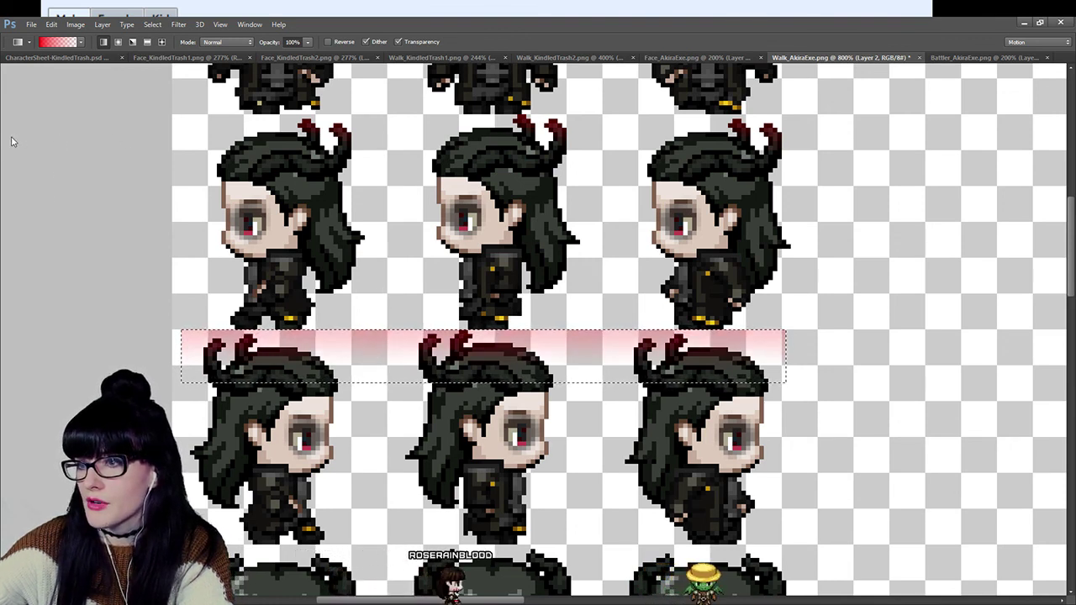
Clear the red gradient from the transparent background around the right-facing sprites using a Magic Wand selection of Layer 0's empty area.
key(w)
click(887, 325)
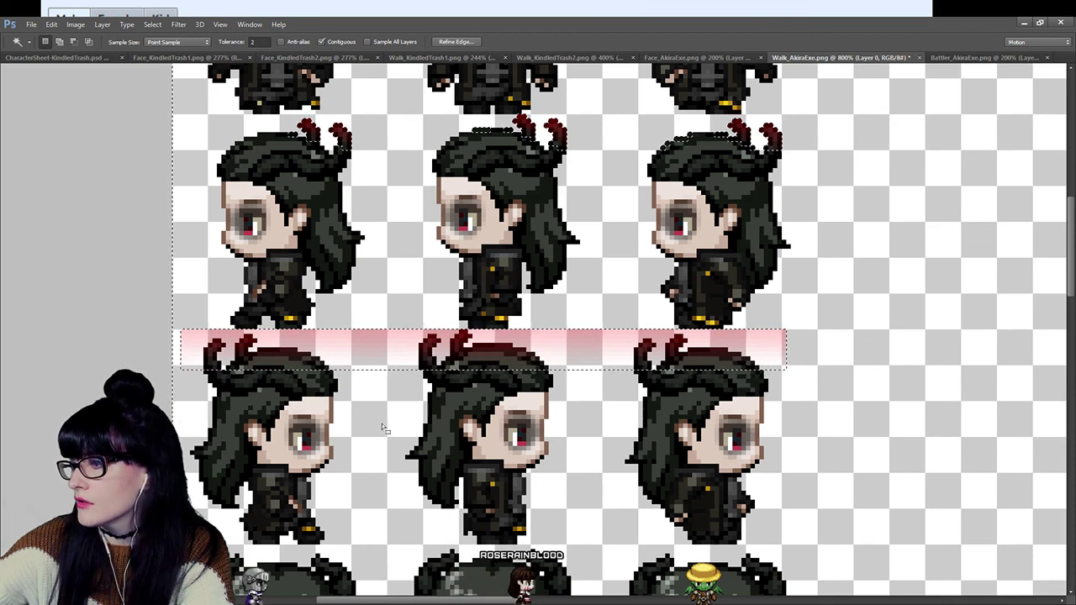
click(386, 389)
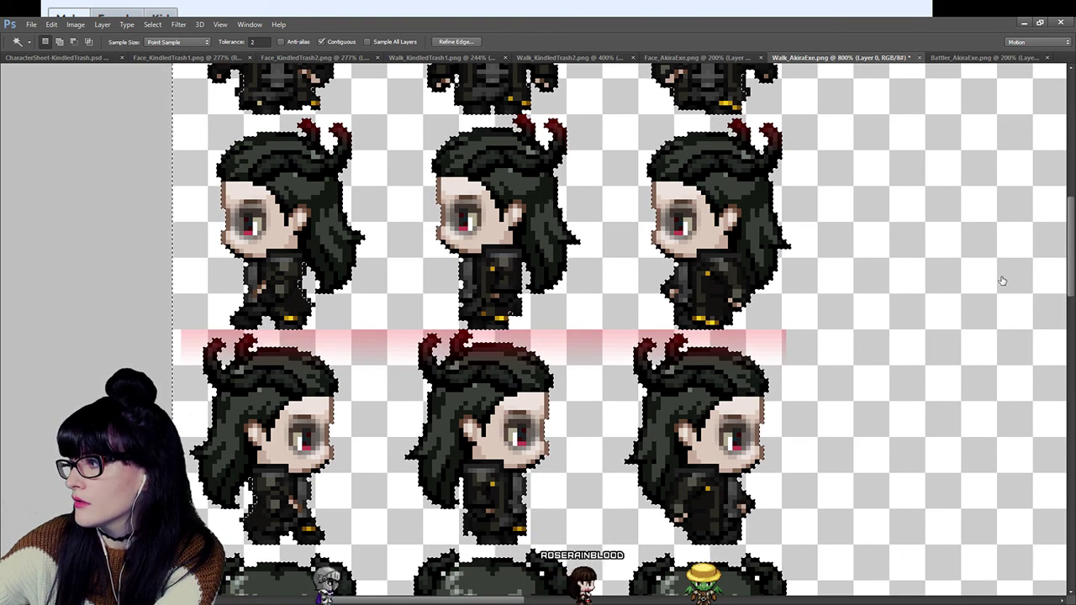
key(ctrl+alt+z)
key(ctrl+alt+z)
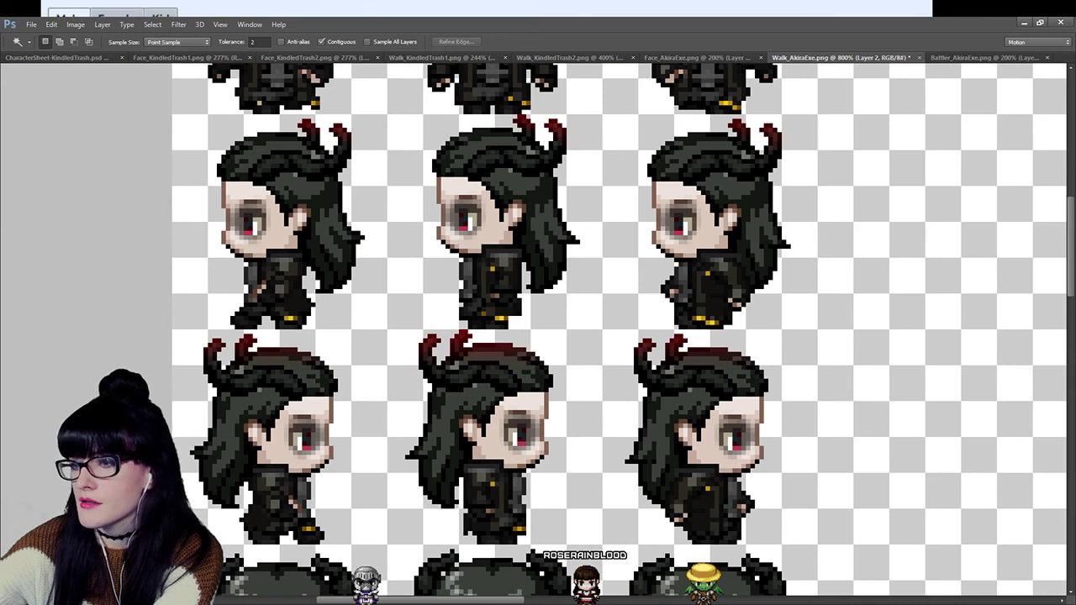
Erase the red from the hair of the three right-facing sprites and compare their horn tips with the rows above.
key(e)
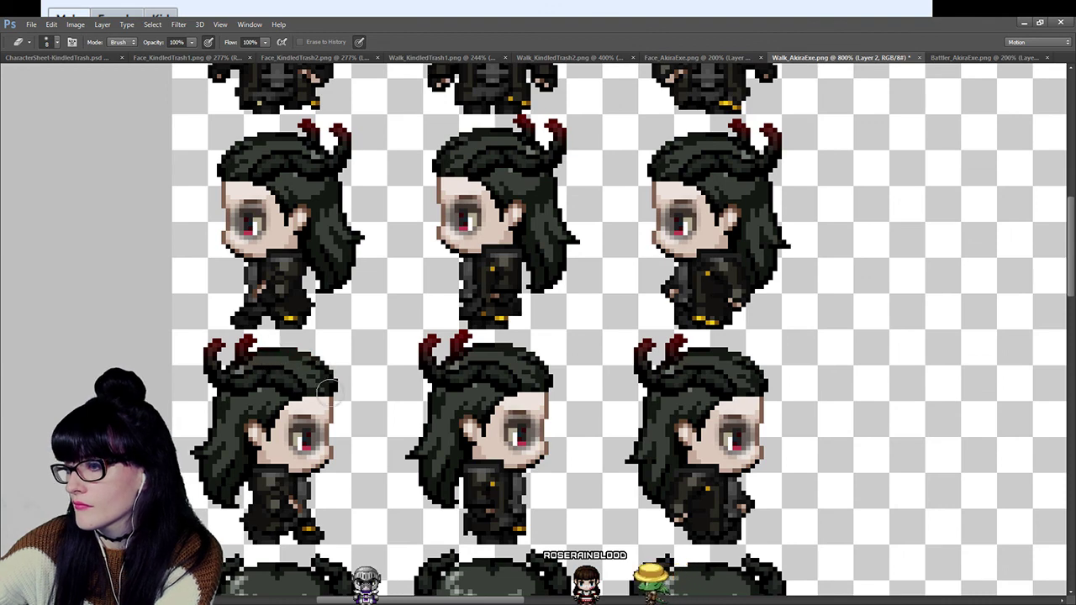
scroll(372, 293, down, 3)
scroll(381, 294, up, 3)
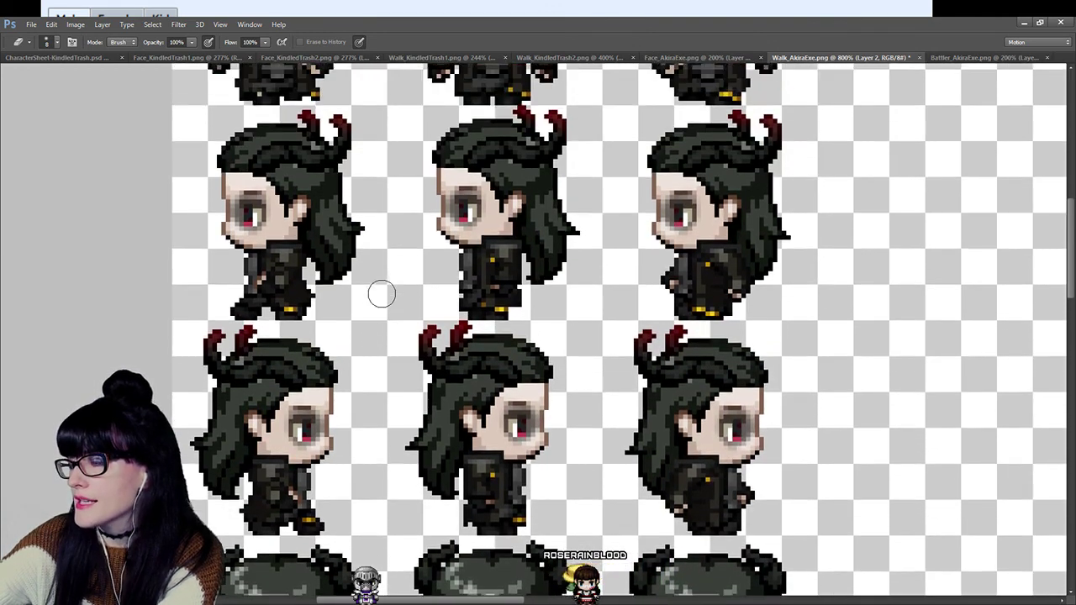
scroll(380, 293, up, 3)
scroll(381, 299, down, 5)
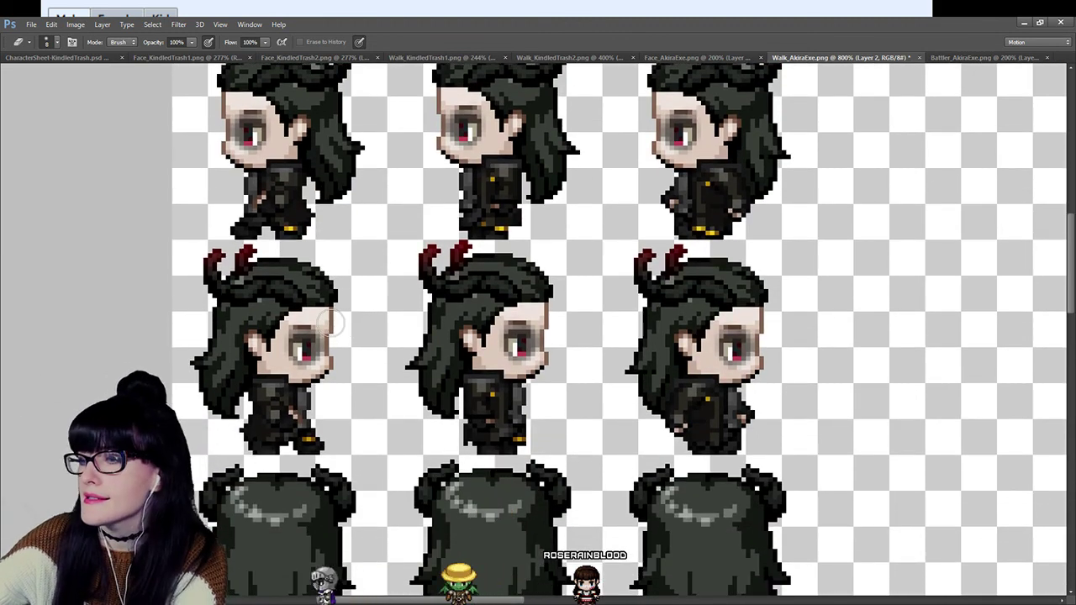
Select a strip across the horns of the three back-facing sprites and fill it with the red-to-transparent gradient.
scroll(330, 328, down, 4)
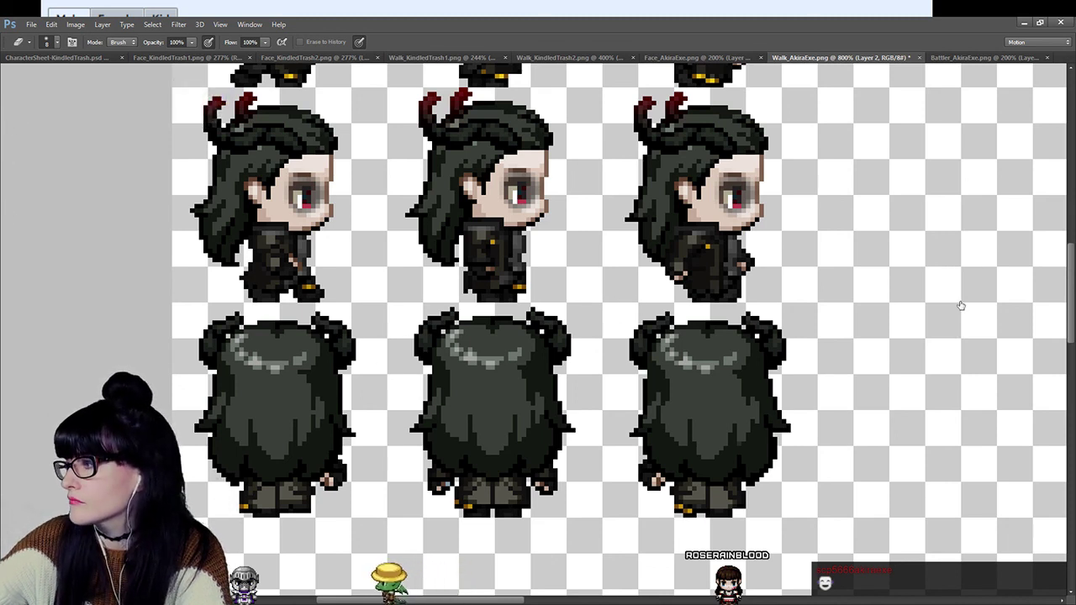
key(m)
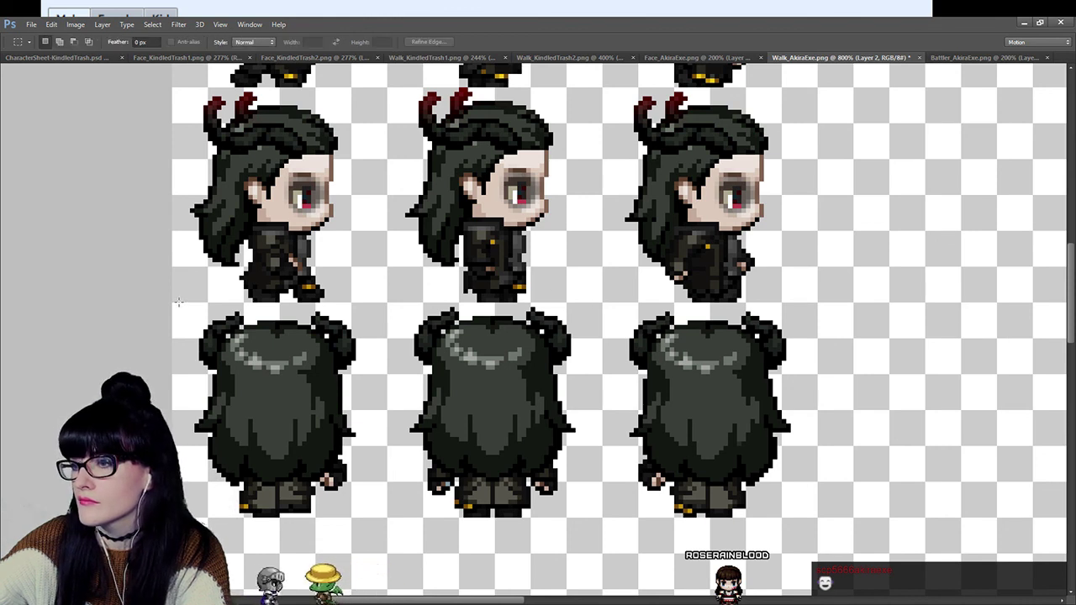
drag(181, 299, 575, 337)
drag(815, 336, 815, 345)
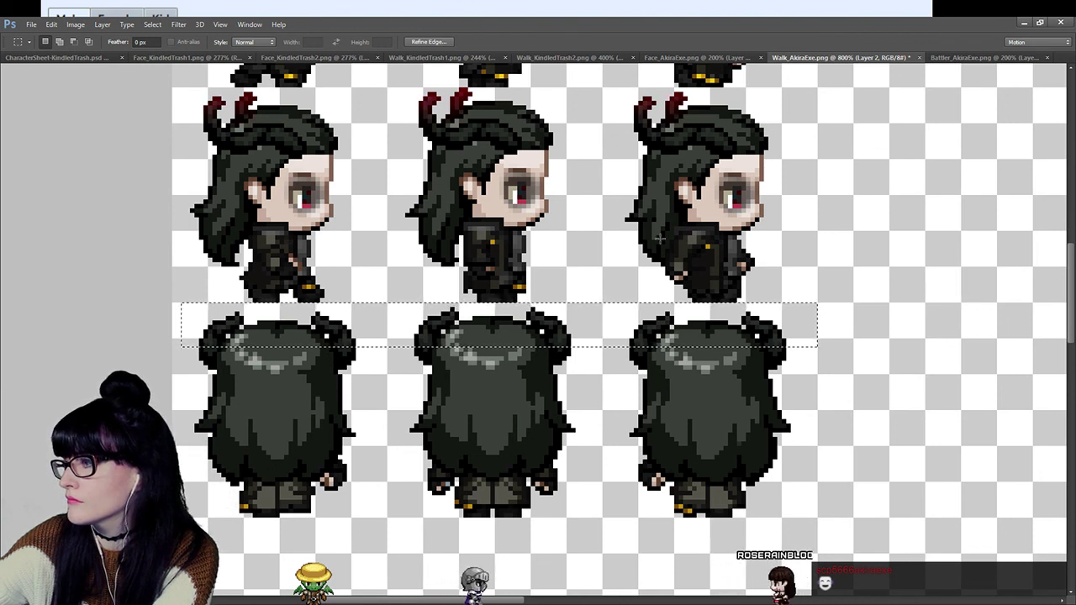
key(g)
drag(389, 280, 390, 317)
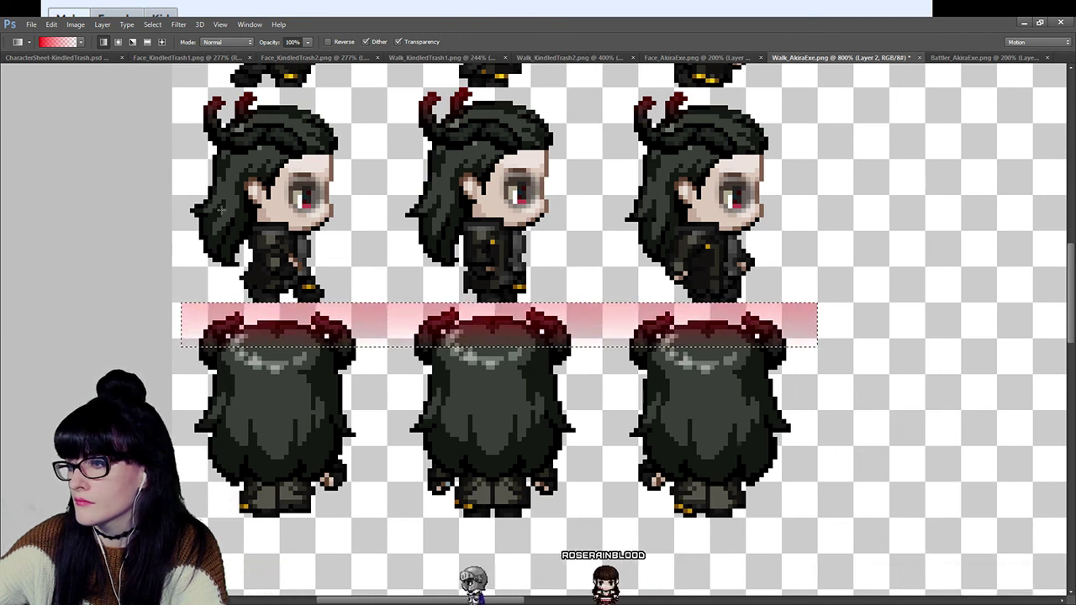
Delete the red gradient from the transparent background around the back-facing sprites using a Magic Wand selection made on the sprite layer.
key(i)
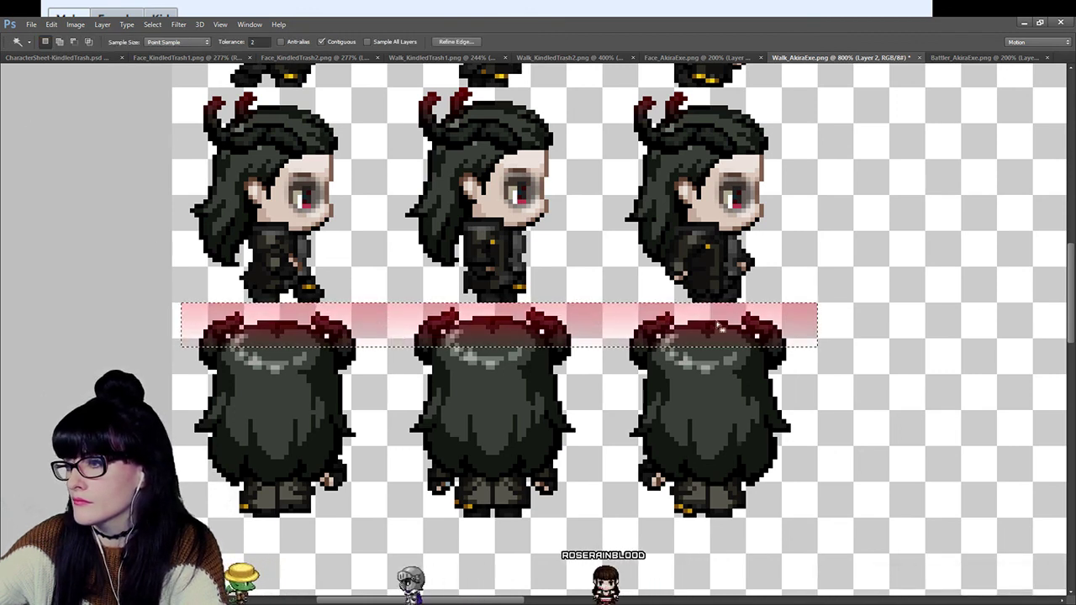
key(alt+bracketleft)
key(alt+bracketleft)
key(ctrl+d)
click(968, 286)
key(alt+bracketright)
key(alt+bracketright)
key(Delete)
key(ctrl+d)
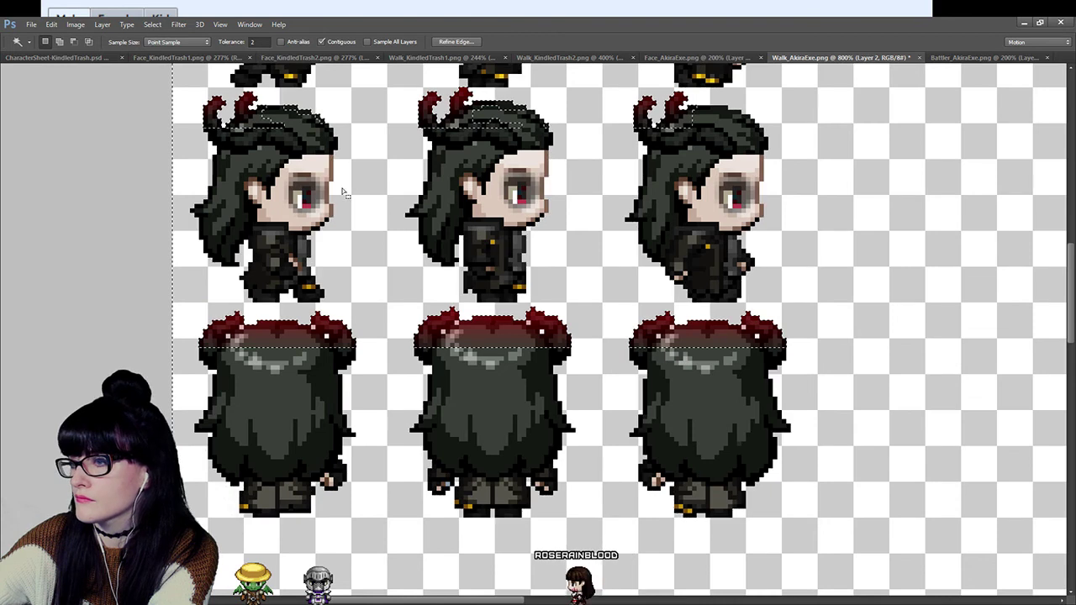
Erase the red from the hair between the horns of the three back-facing sprites.
key(e)
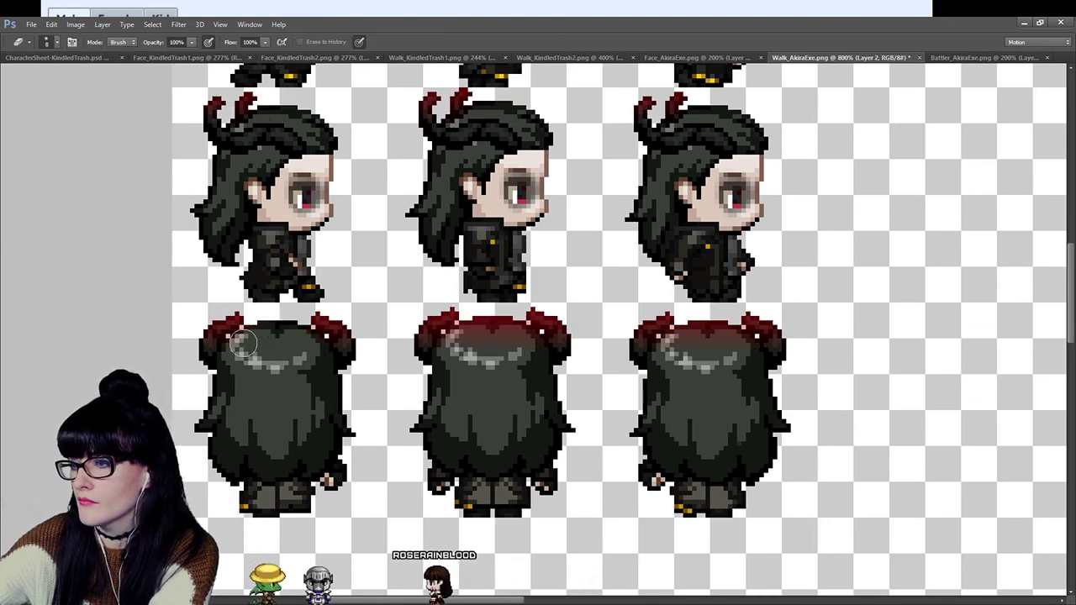
drag(444, 334, 517, 343)
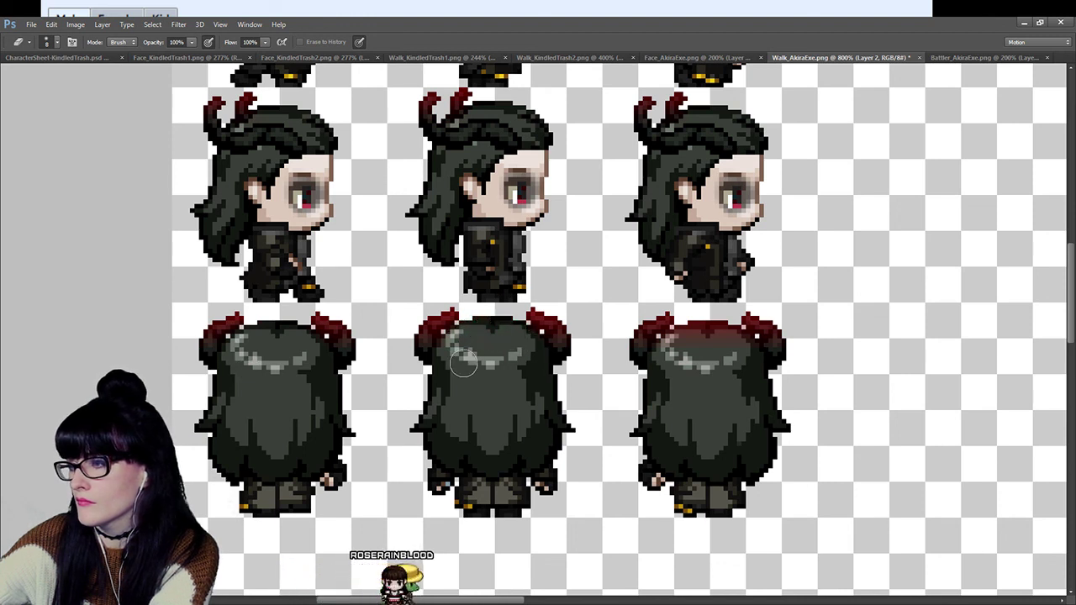
drag(664, 341, 720, 336)
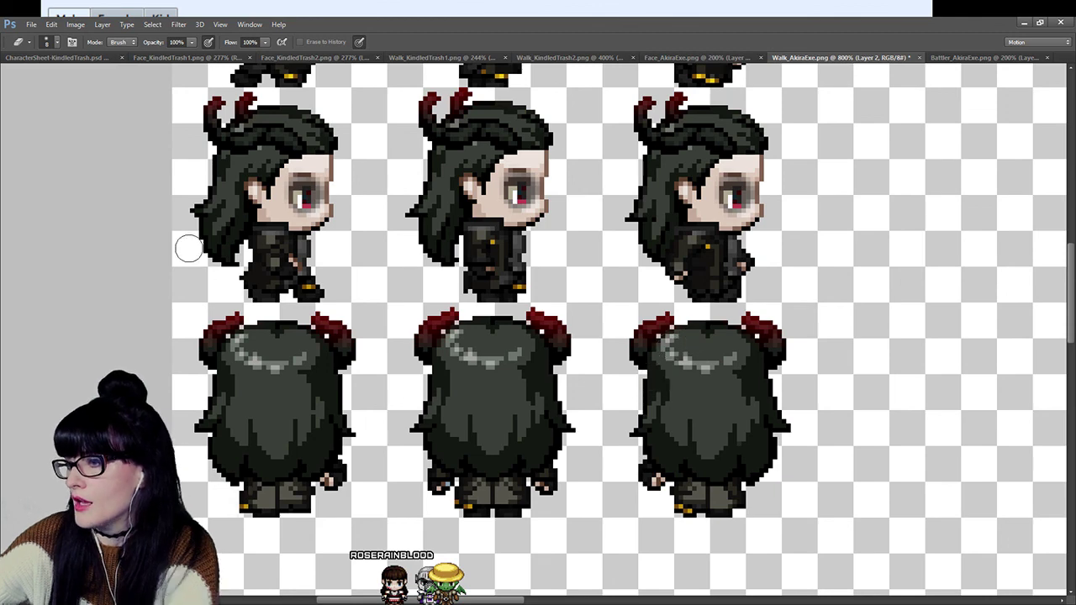
Review all four rows of the walk sheet at 200% zoom and compare the horn tips with the Face_AkiraExe.png portrait.
key(z)
mouse_move(625, 227)
mouse_down()
mouse_move(607, 240)
mouse_move(626, 221)
mouse_move(851, 207)
mouse_up()
alt+click(652, 220)
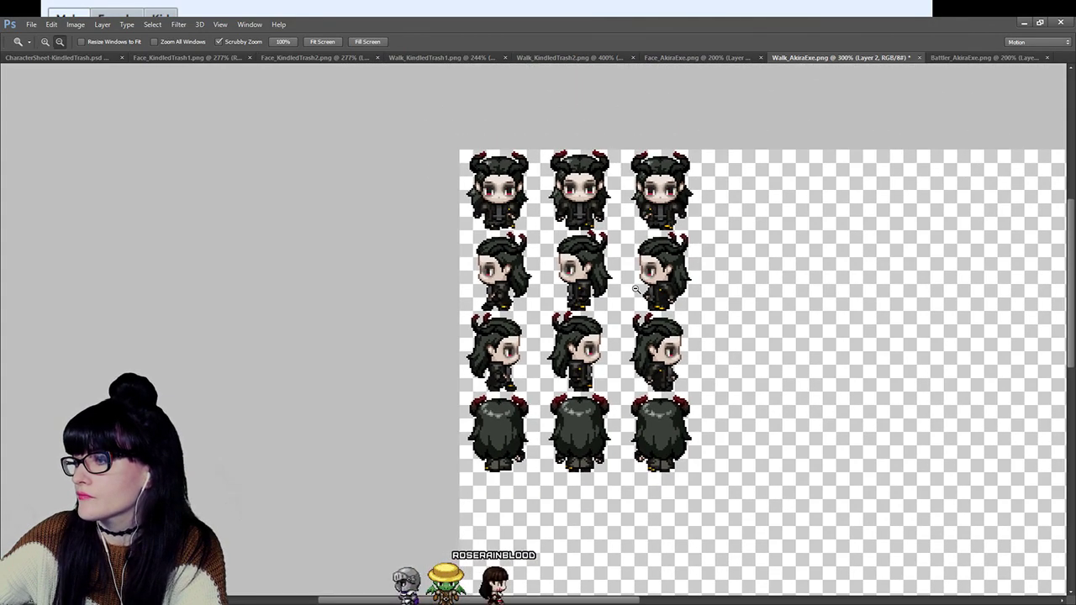
alt+click(318, 231)
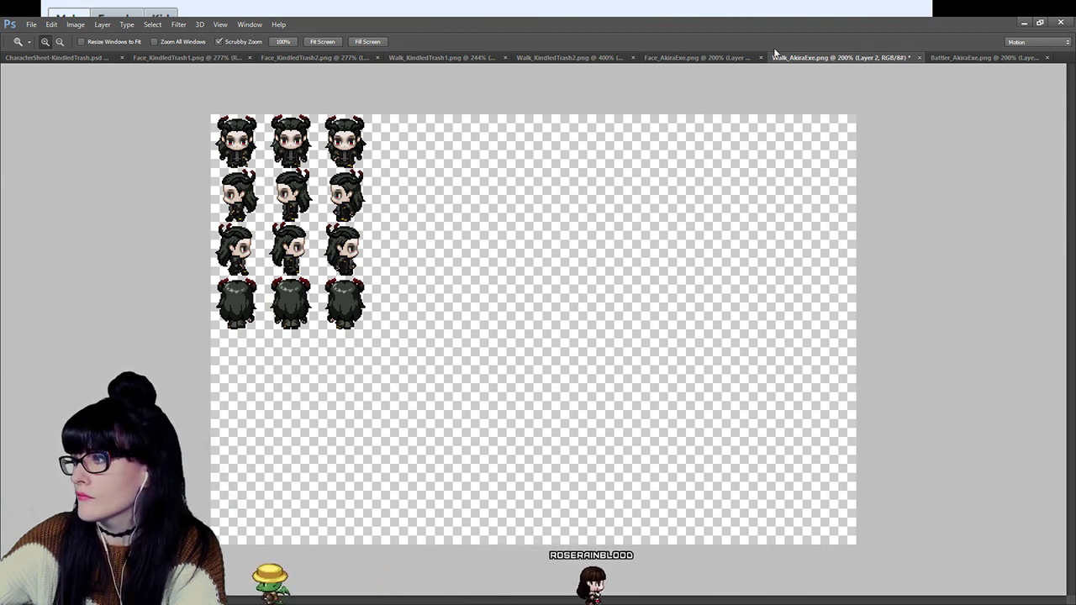
click(658, 57)
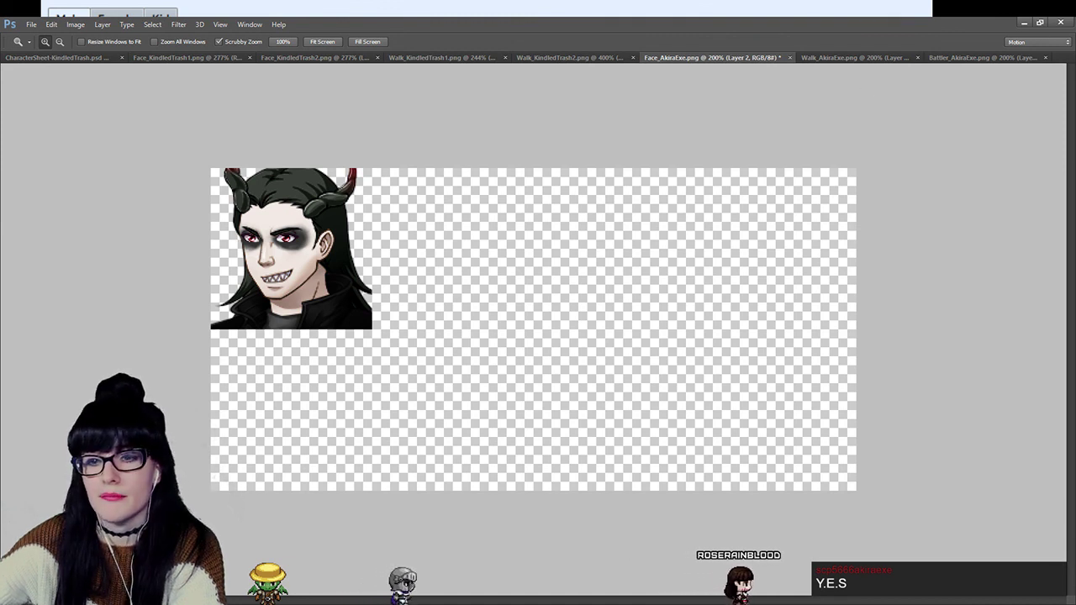
Switch to Battler_AkiraExe.png, select a strip across the horns of the top-row sprites, and add a new layer.
click(997, 58)
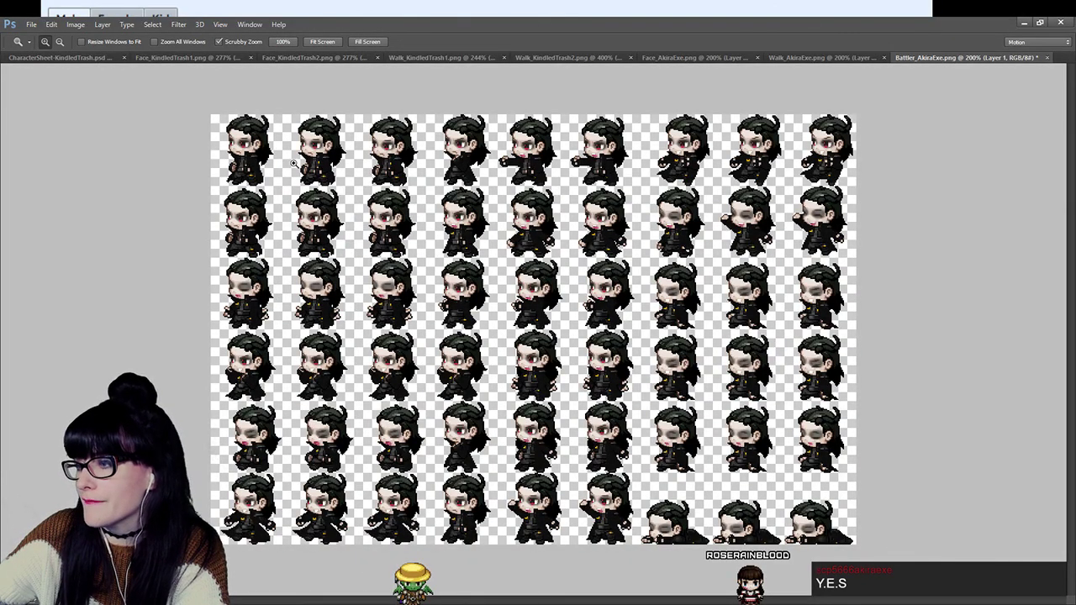
click(573, 154)
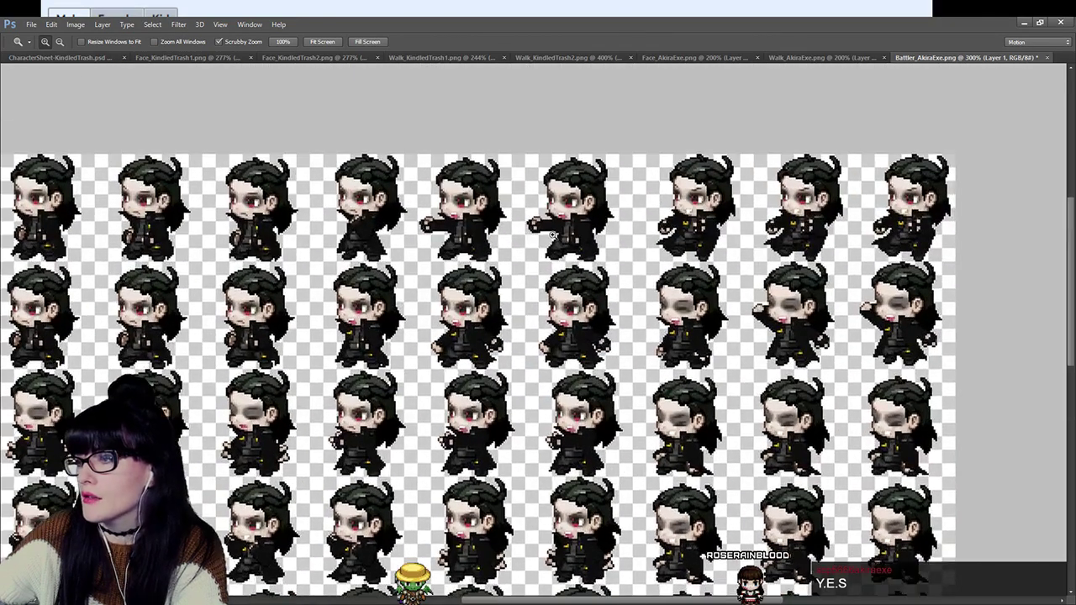
alt+click(132, 98)
key(m)
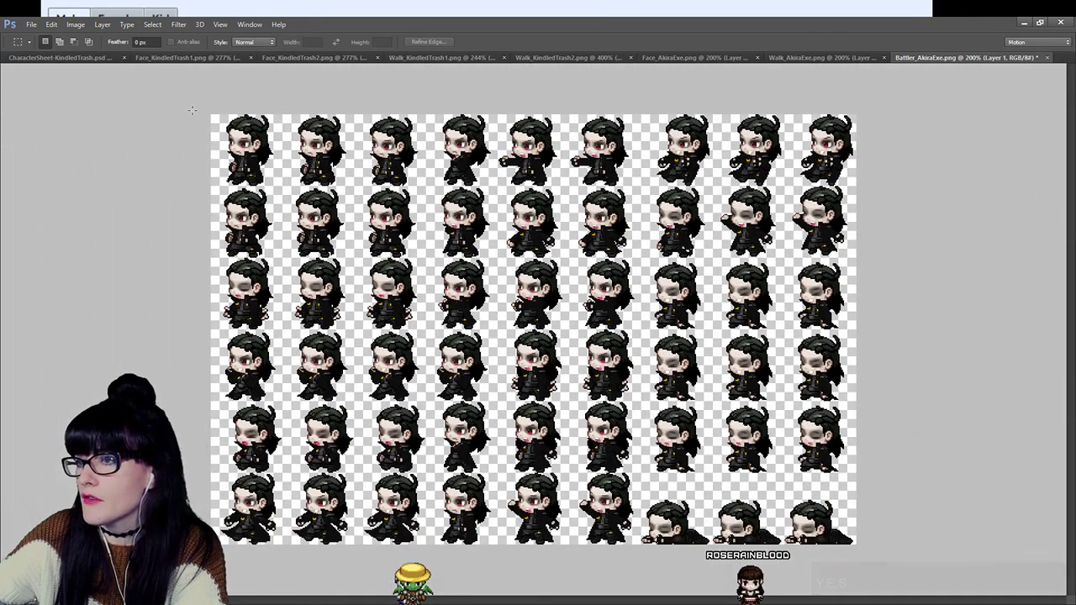
drag(14, 102, 961, 135)
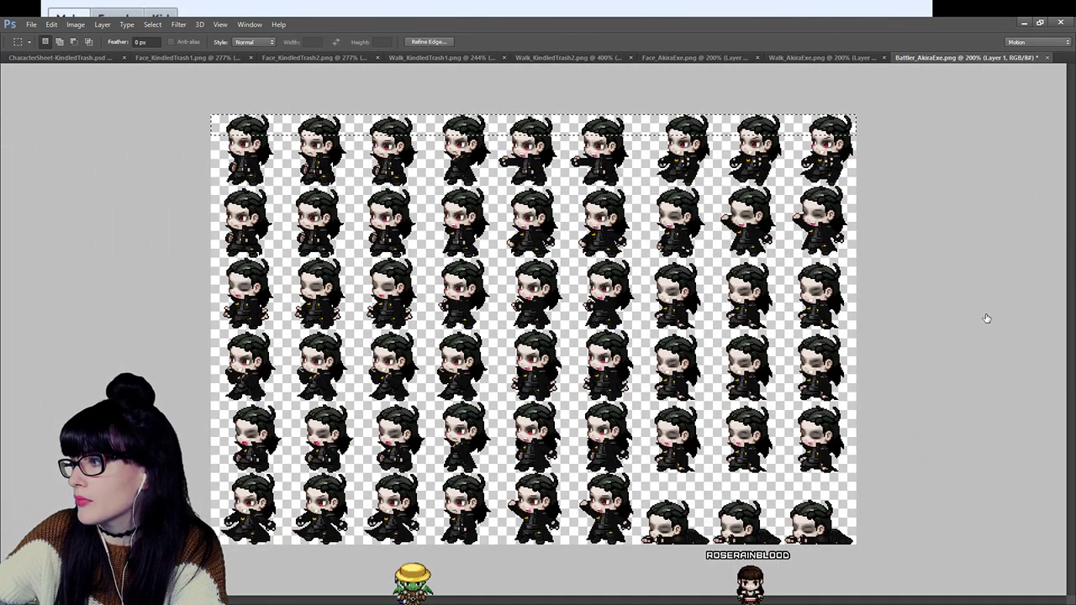
key(ctrl+j)
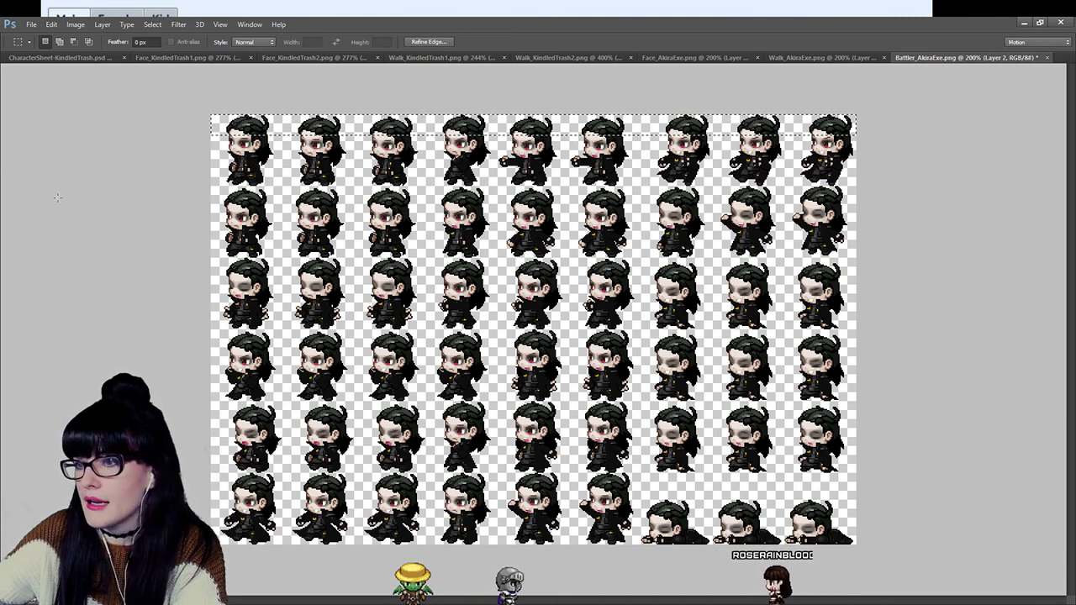
Fill the strip over the top-row horns with the red-to-transparent gradient, fading downward from the sheet's upper edge, and clear the selection.
key(g)
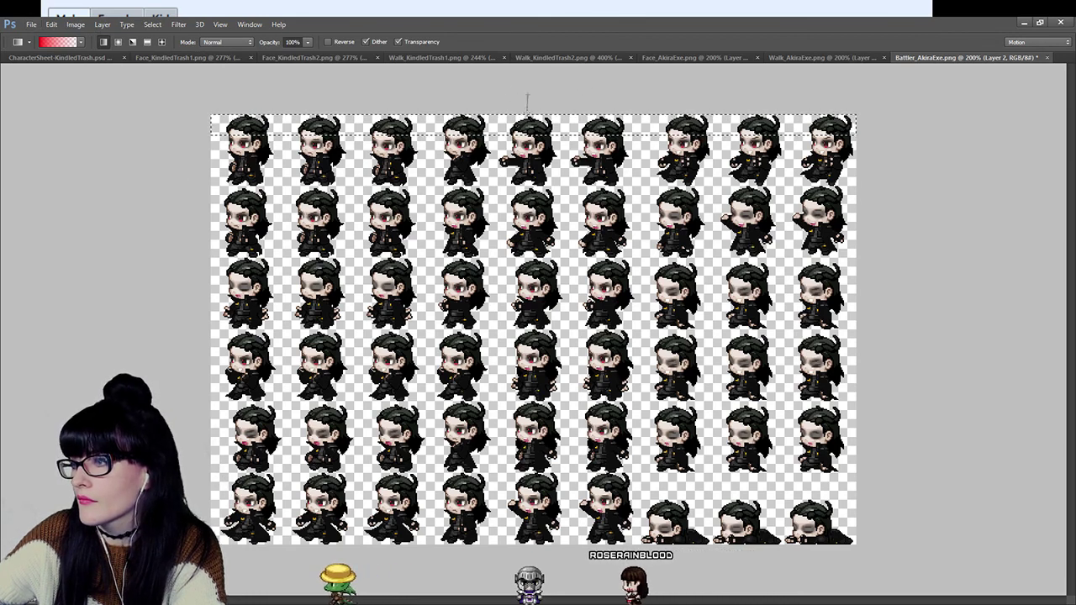
drag(848, 117, 519, 96)
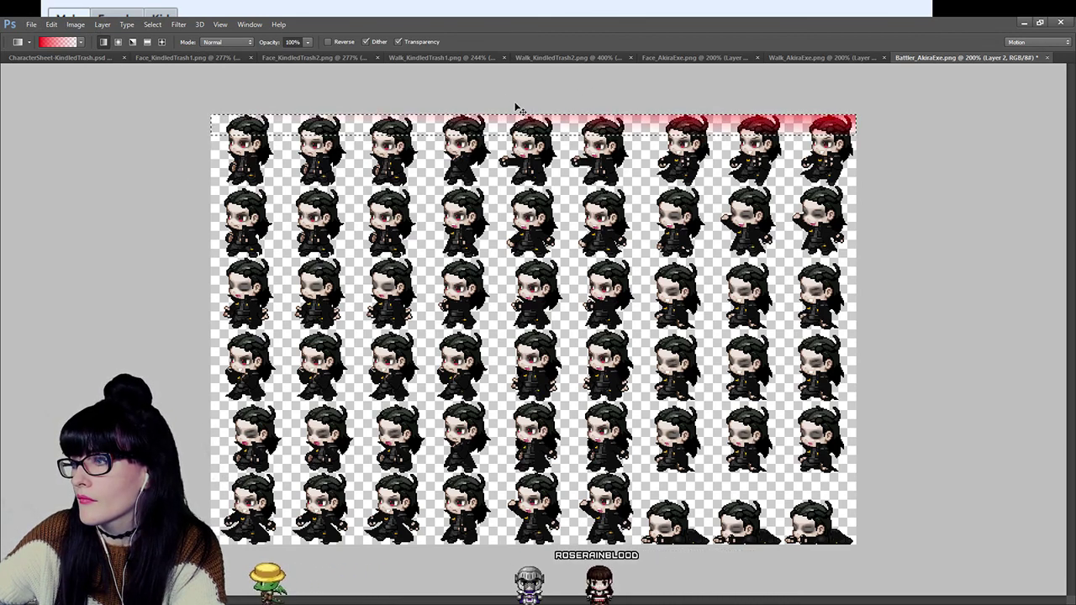
key(ctrl+e)
key(ctrl+z)
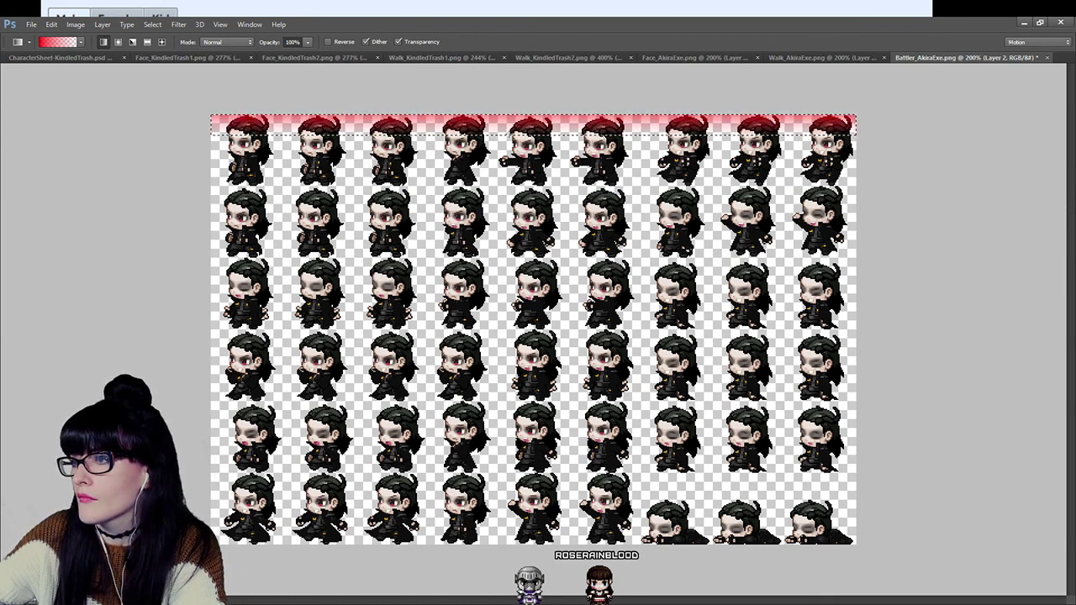
key(m)
key(ctrl+d)
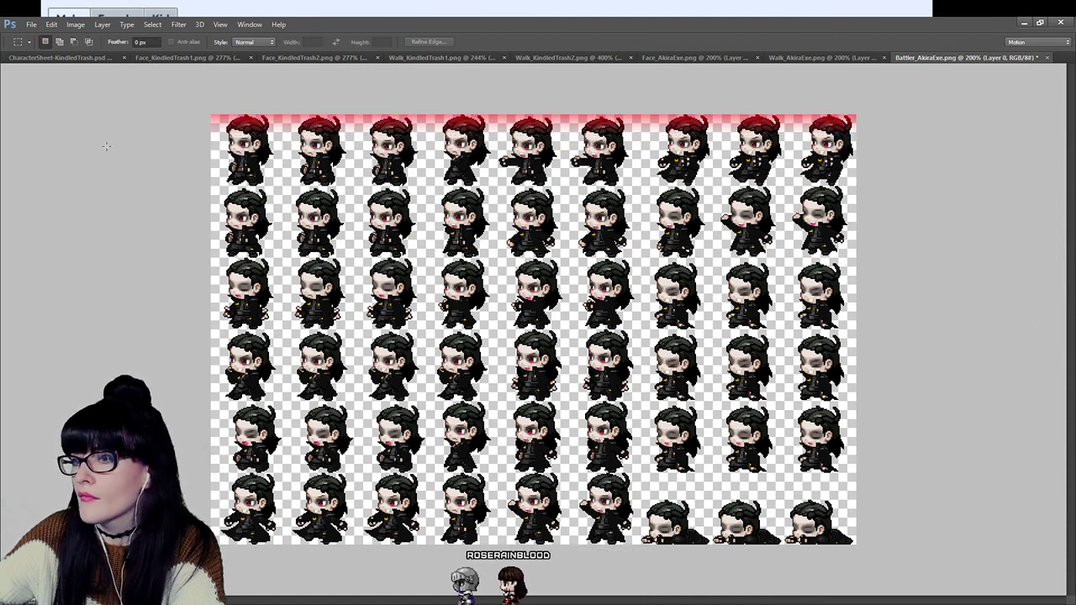
Delete the red gradient from the transparent background around the top-row sprites using a Magic Wand selection made on the sprite layer.
key(alt+[)
key(alt+[)
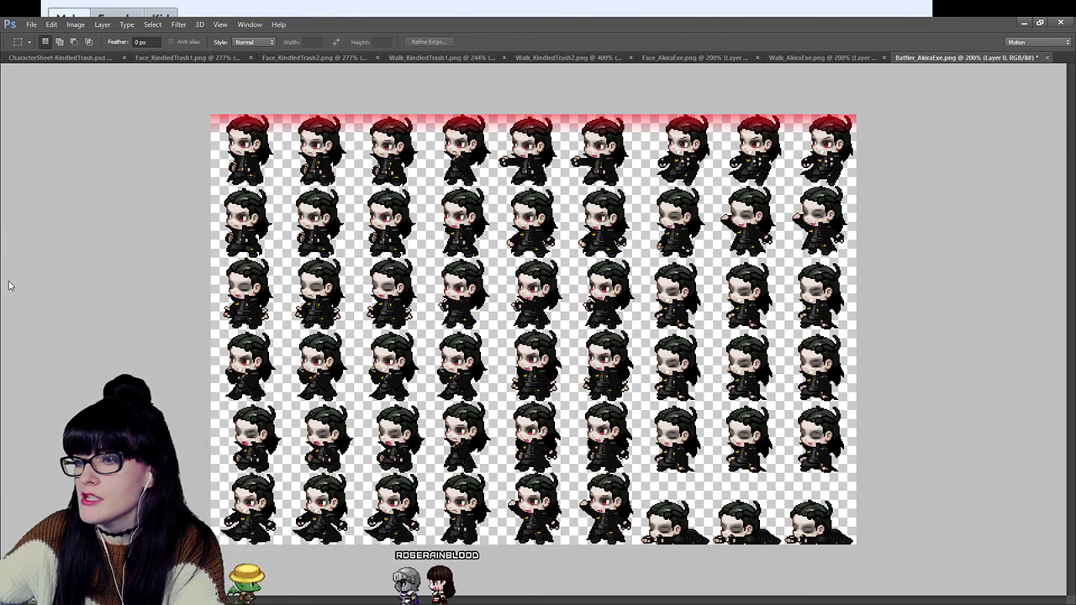
key(w)
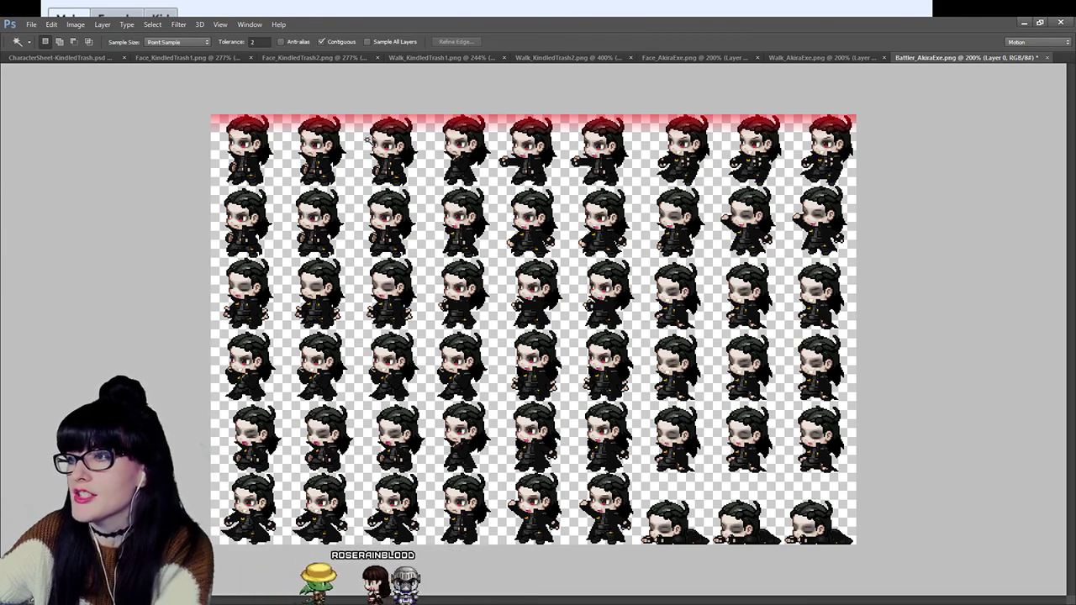
click(362, 157)
key(alt+])
key(alt+])
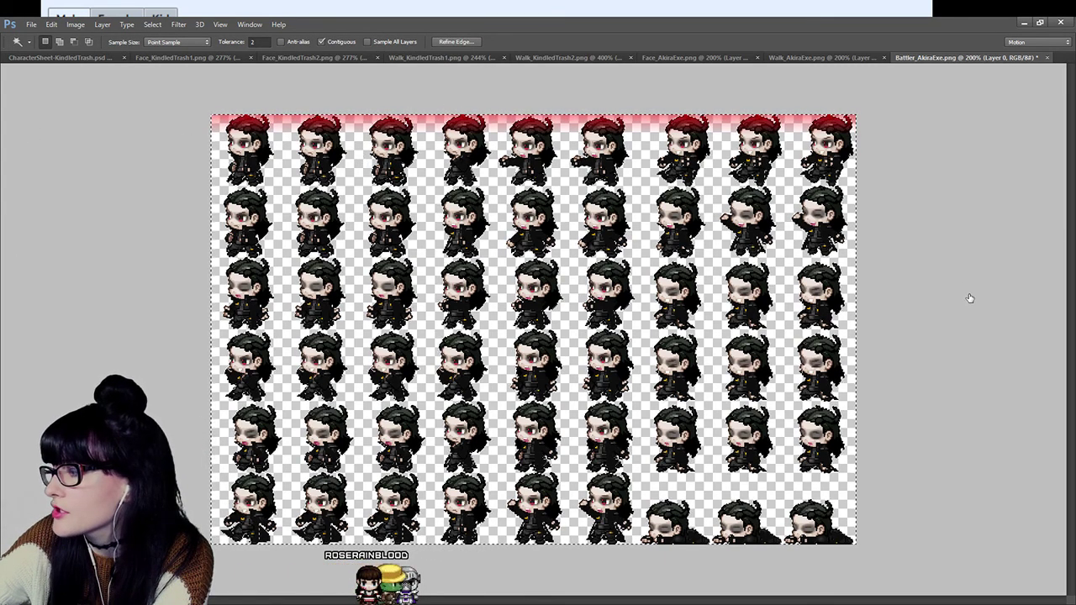
key(ctrl+d)
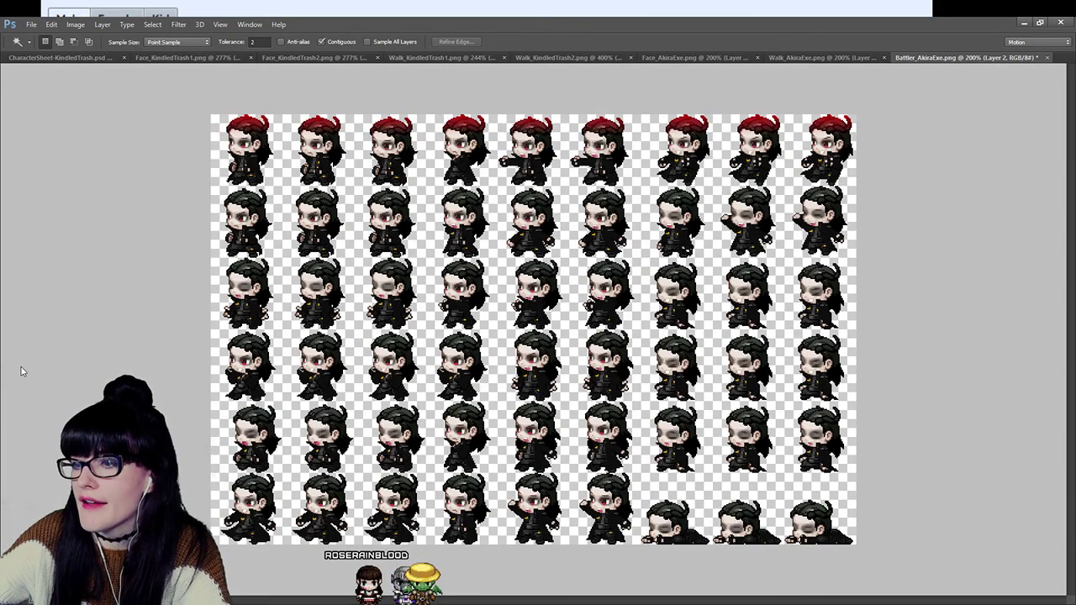
Erase the red from the hair of the first two top-row sprites, keeping the gradient on their horn tips.
key(z)
click(227, 185)
click(239, 163)
click(255, 144)
click(254, 145)
key(e)
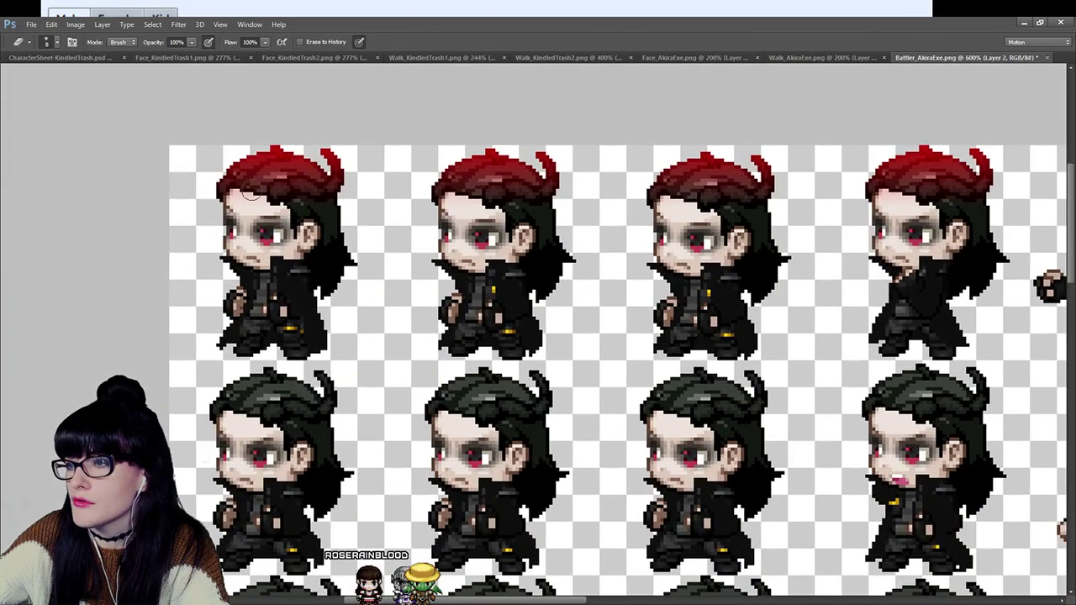
drag(301, 170, 267, 164)
key(ctrl+z)
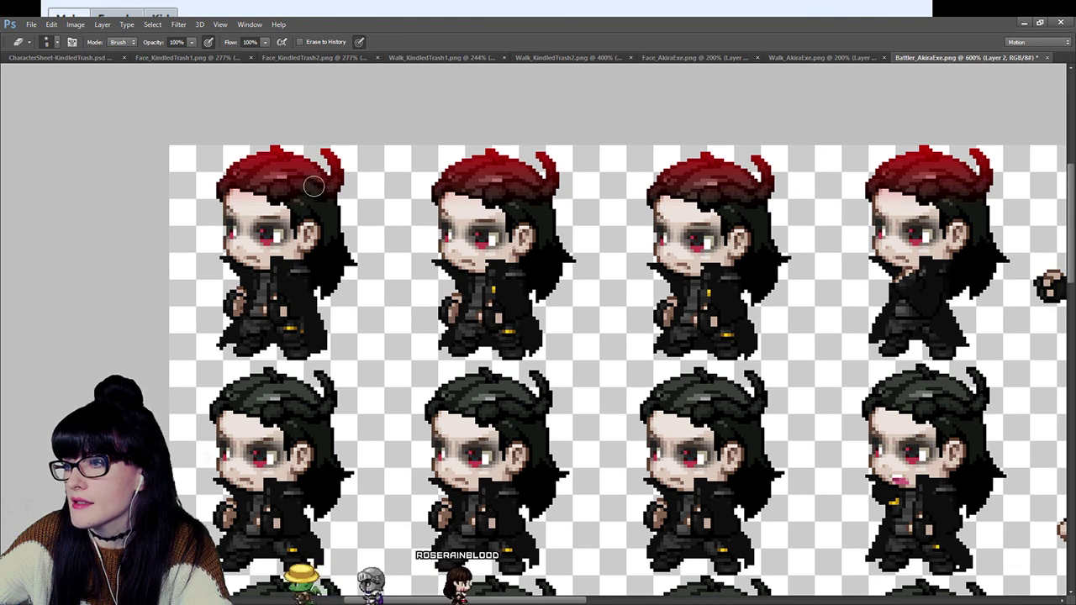
drag(253, 166, 320, 164)
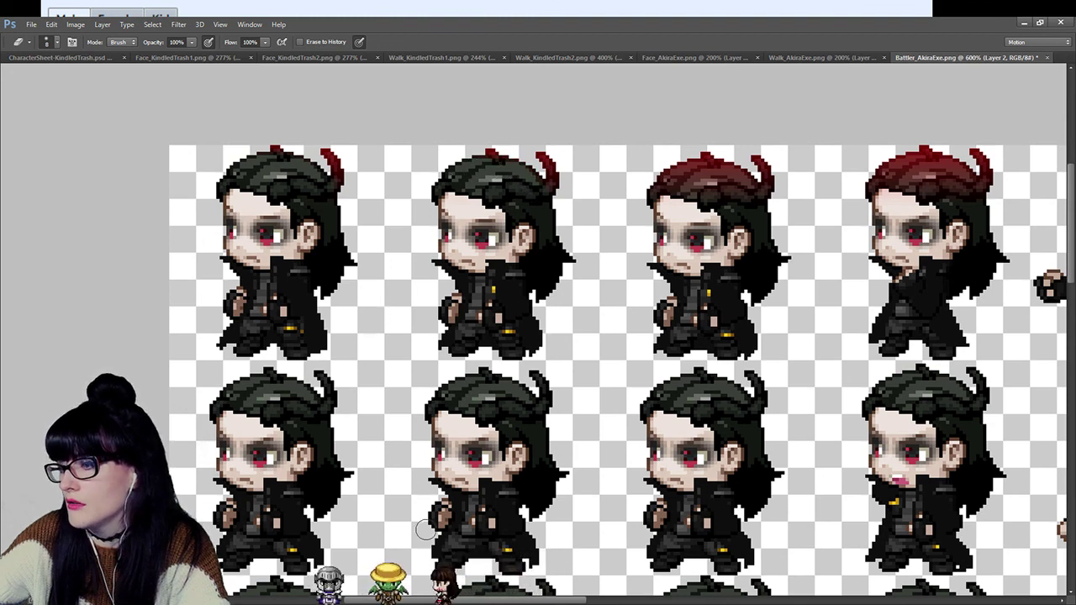
Erase the red from the hair of the third through sixth top-row sprites, keeping only the horn tips red.
scroll(586, 195, right, 5)
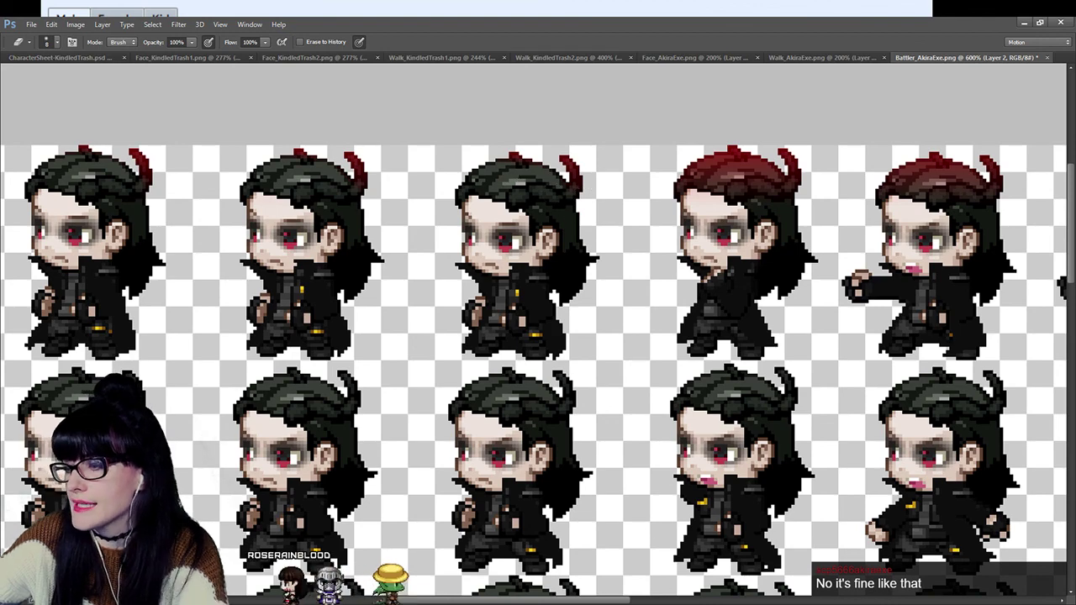
scroll(598, 280, right, 2)
scroll(795, 239, right, 4)
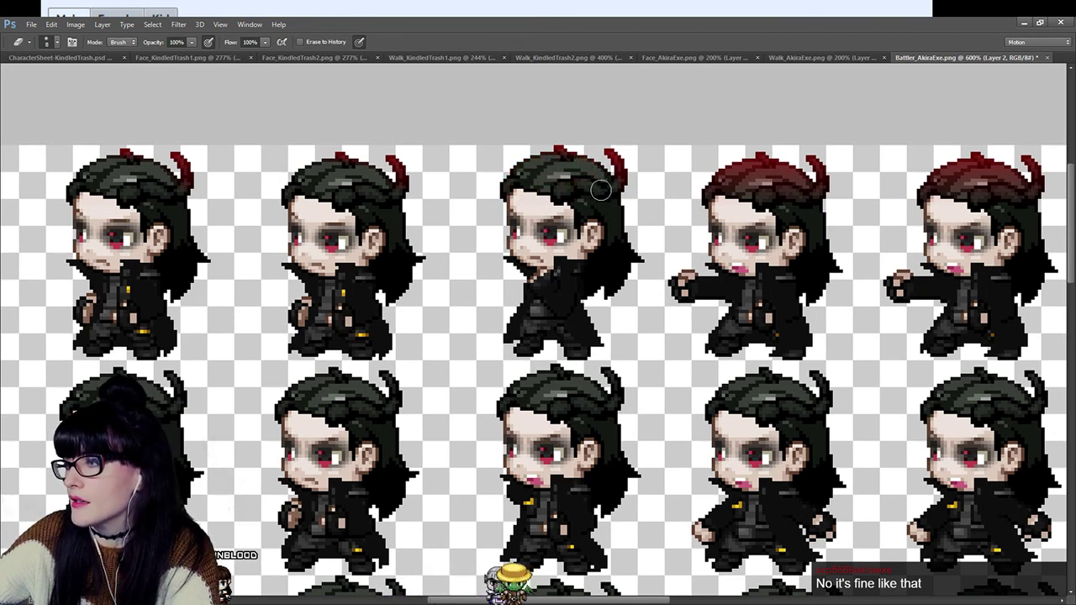
drag(629, 602, 690, 602)
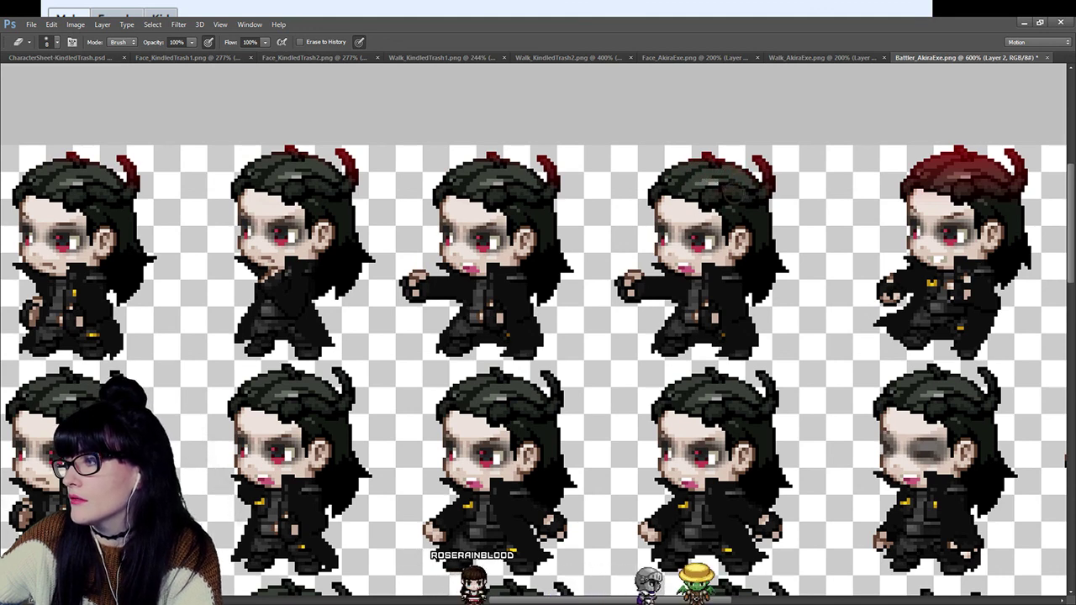
Erase the red from the hair of the last three top-row sprites, keeping only the horn tips red.
scroll(614, 538, right, 5)
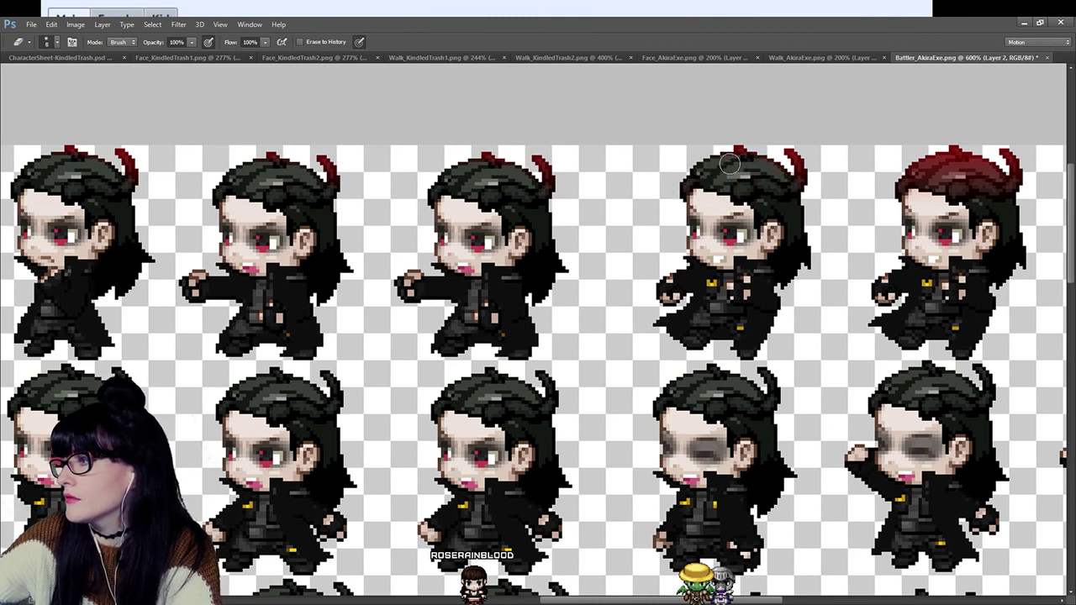
scroll(622, 580, right, 10)
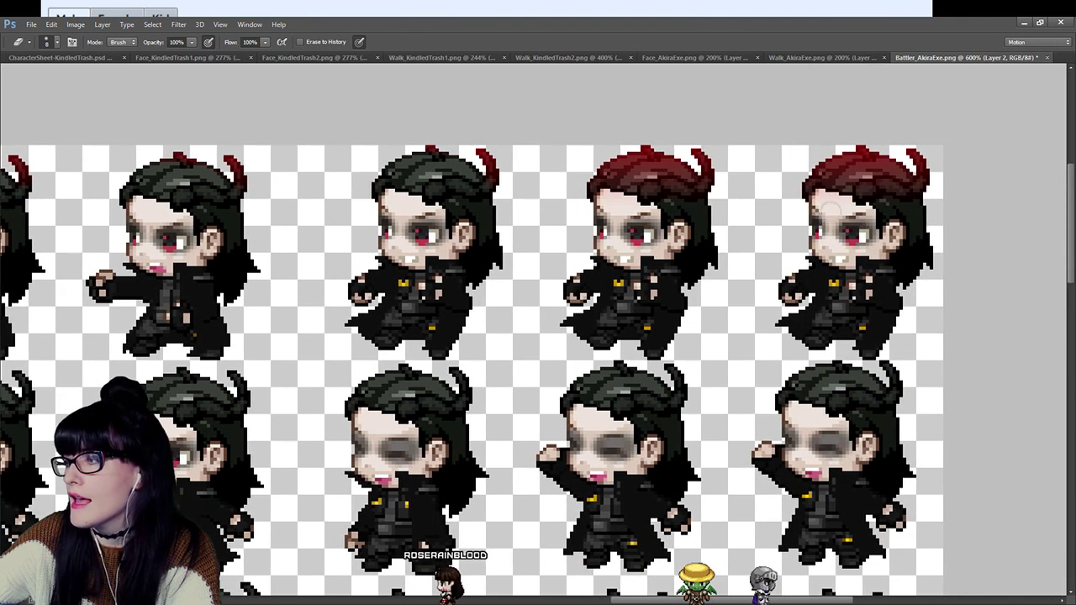
key(ctrl+z)
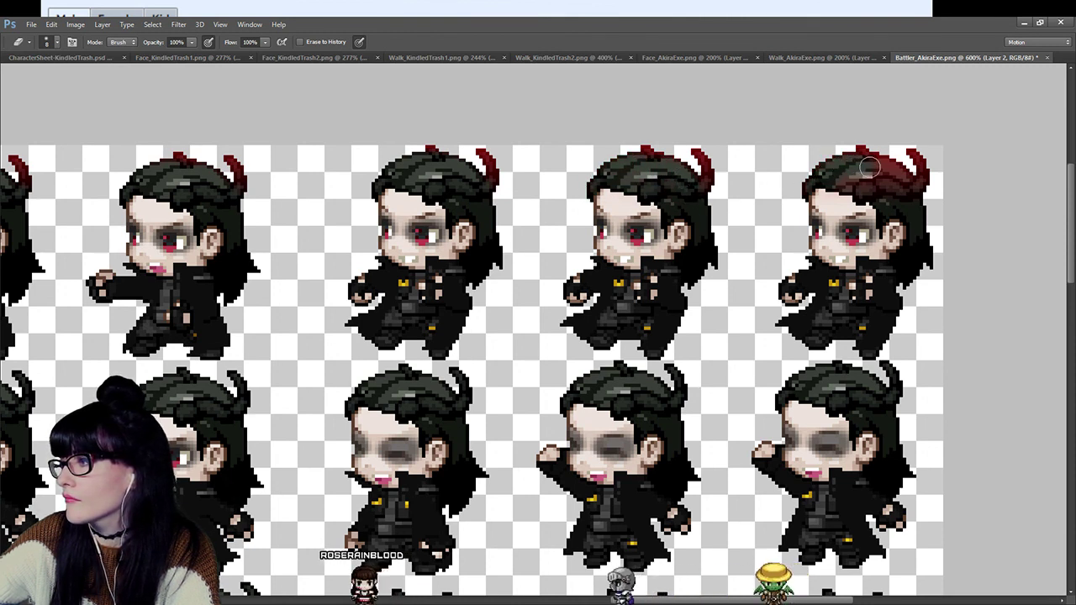
drag(897, 179, 855, 187)
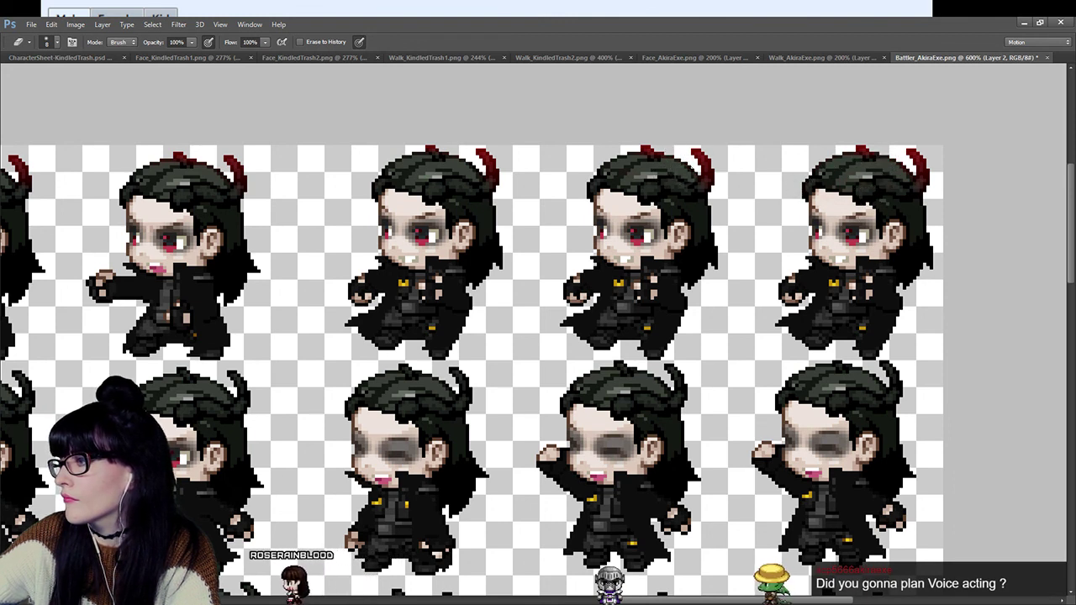
Select a strip across the horns of the second-row sprites, fill it with the red-to-transparent gradient, and clear the selection.
key(z)
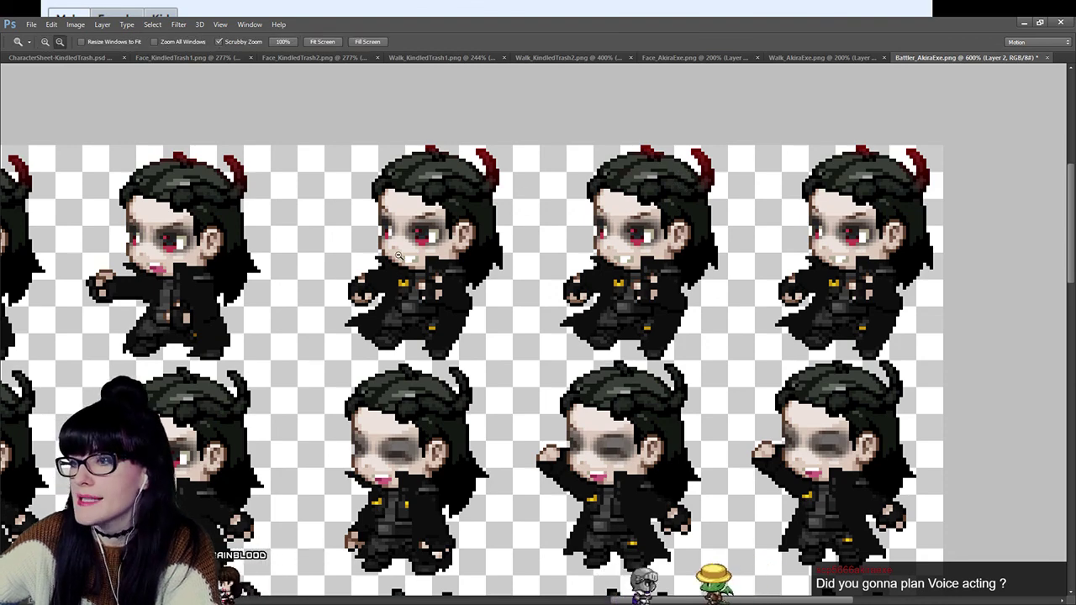
alt+click(605, 200)
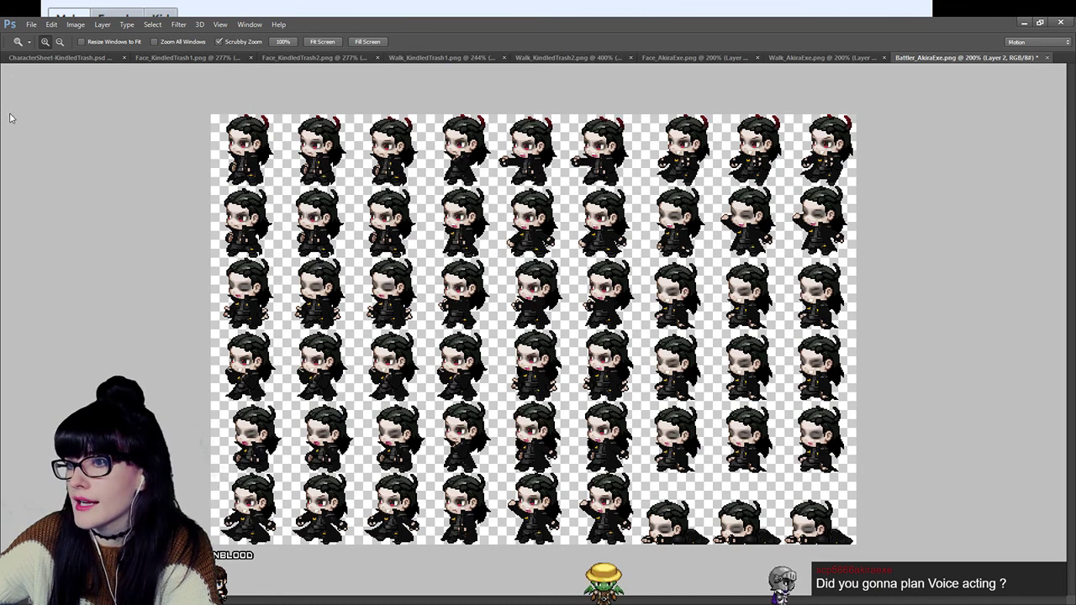
key(m)
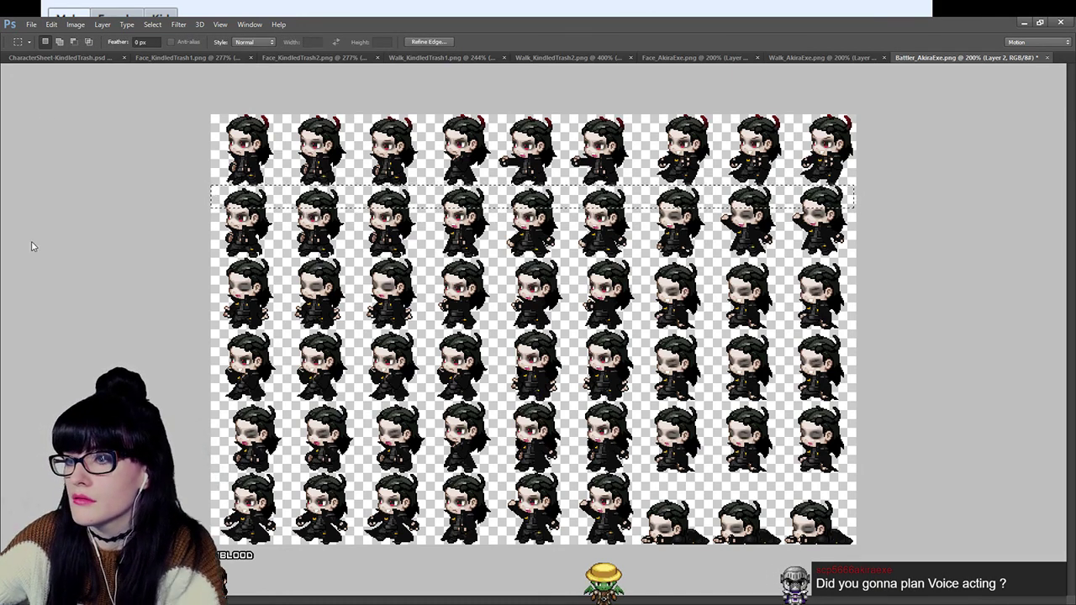
key(g)
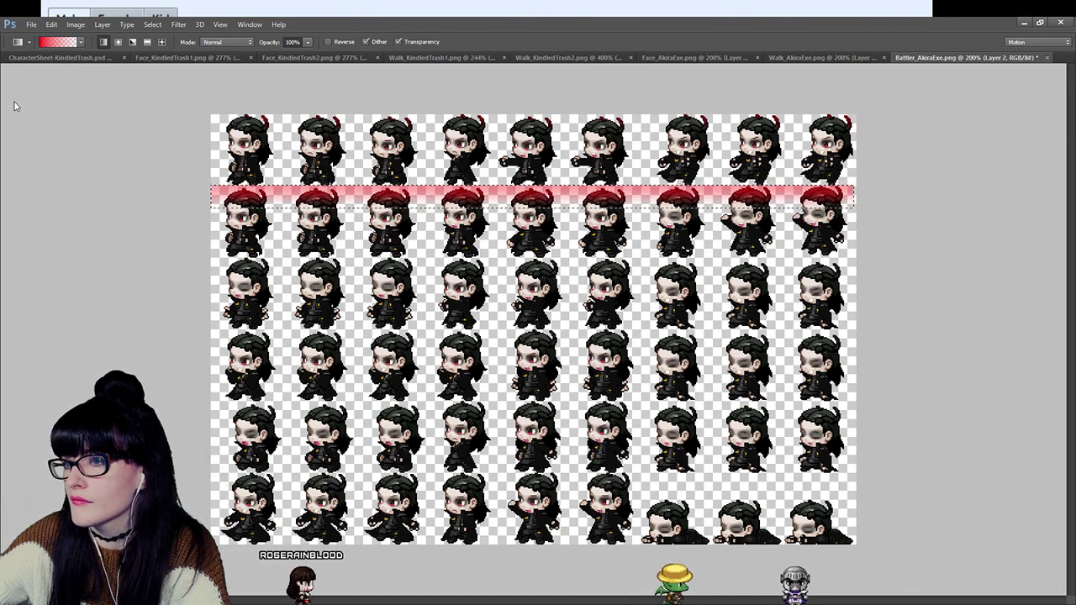
key(m)
key(ctrl+d)
Delete the red gradient from the transparent background around the second-row sprites using a Magic Wand selection made on the sprite layer.
key(w)
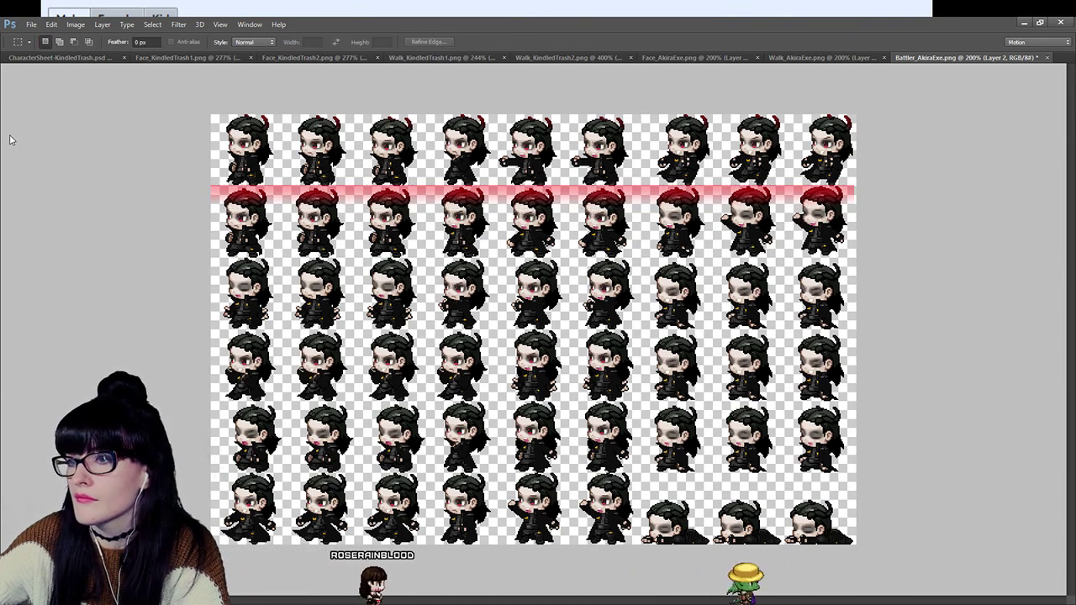
key(ctrl+shift+d)
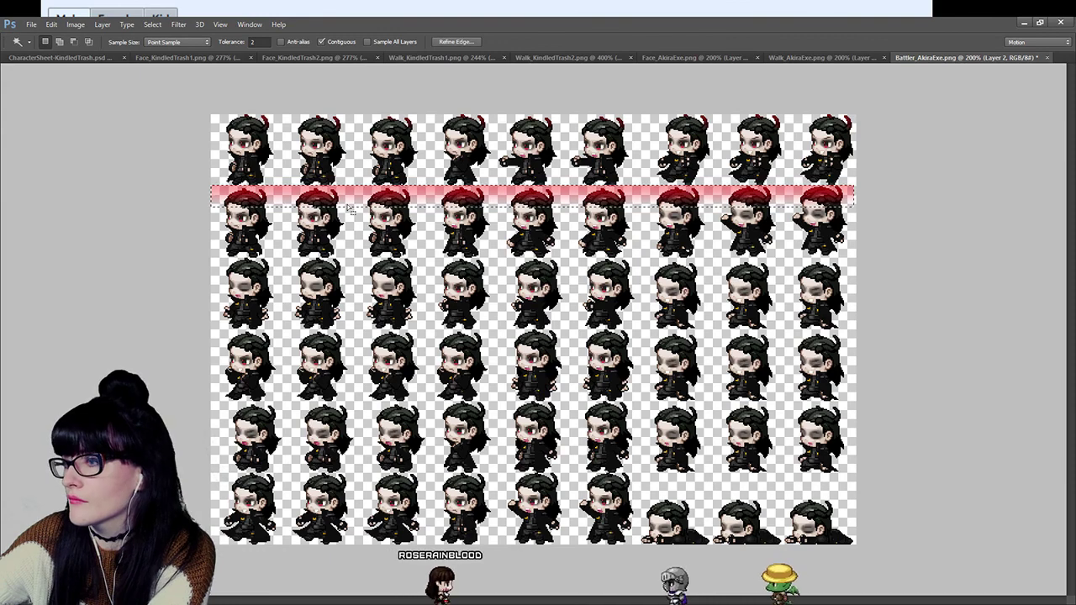
key(alt+bracketleft)
key(alt+bracketleft)
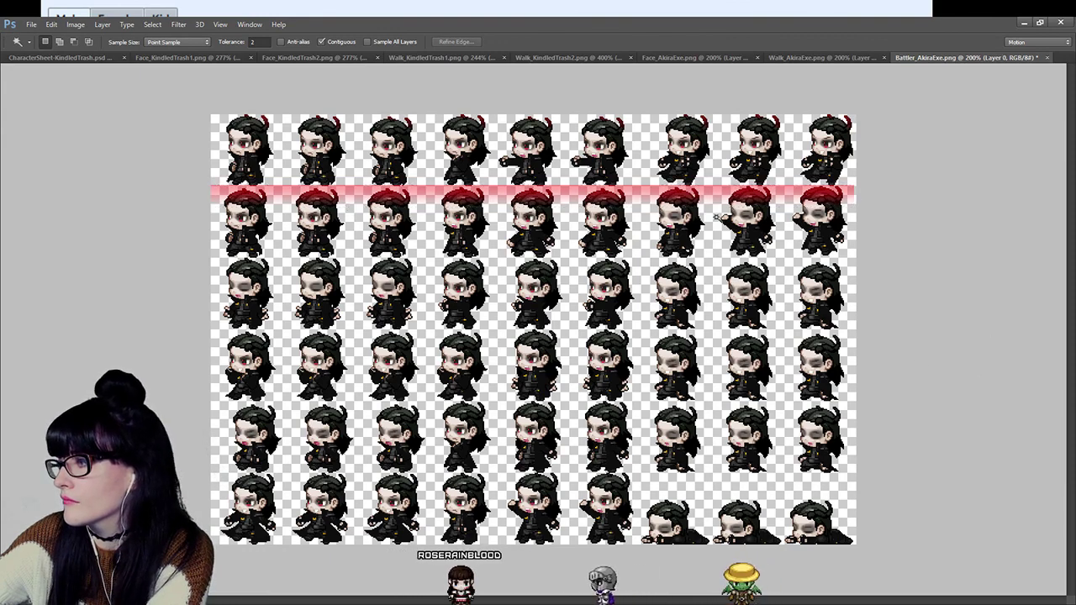
click(716, 216)
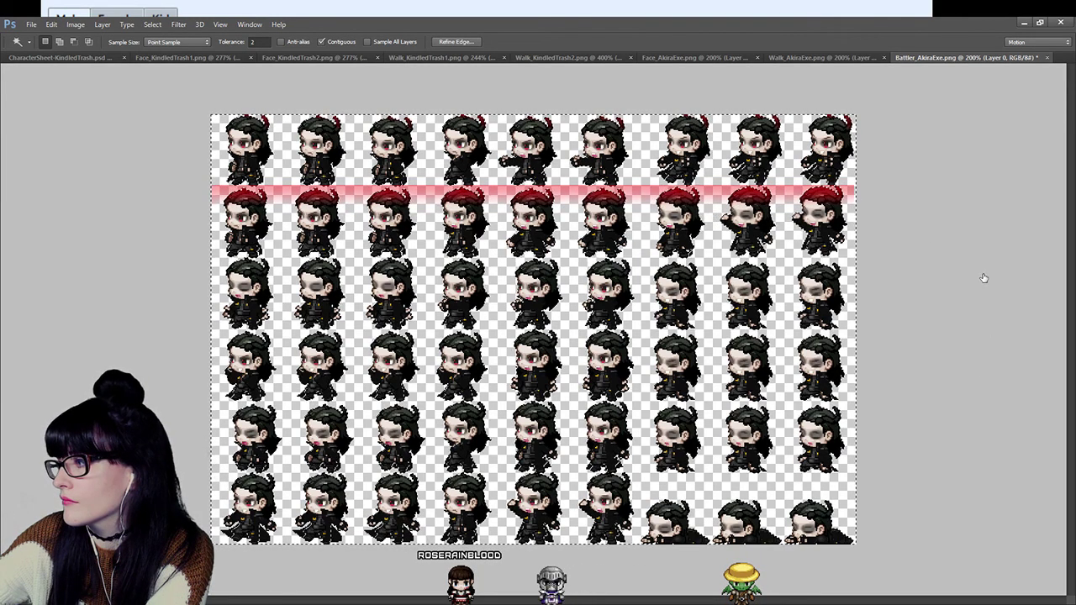
key(alt+bracketright)
key(alt+bracketright)
key(Delete)
key(ctrl+d)
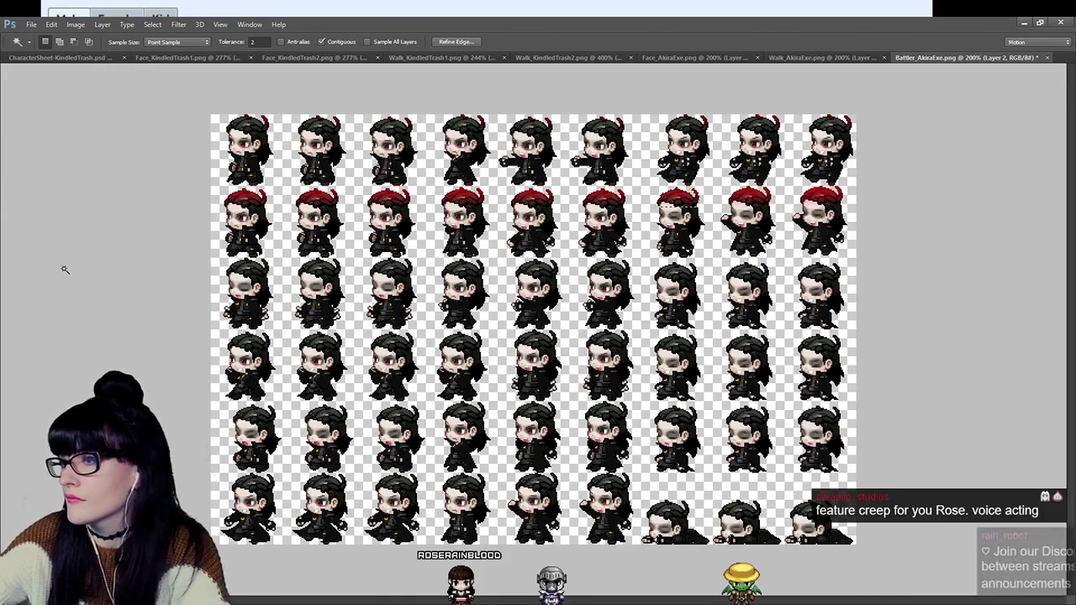
Examine the red gradient on the hair and horns of the second-row sprites and the feet above them.
key(z)
click(210, 201)
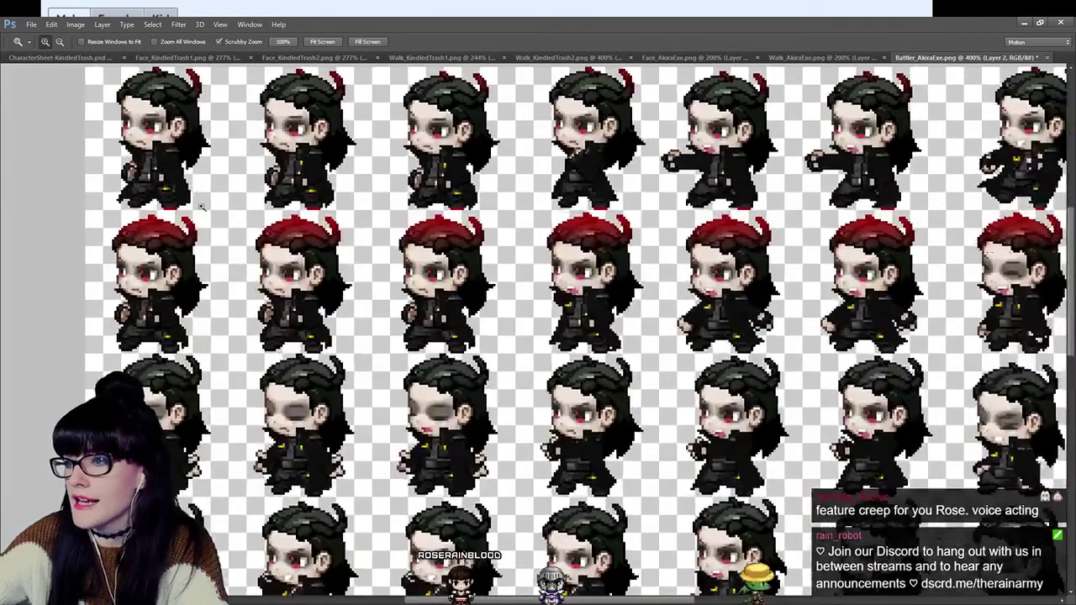
click(209, 201)
click(209, 201)
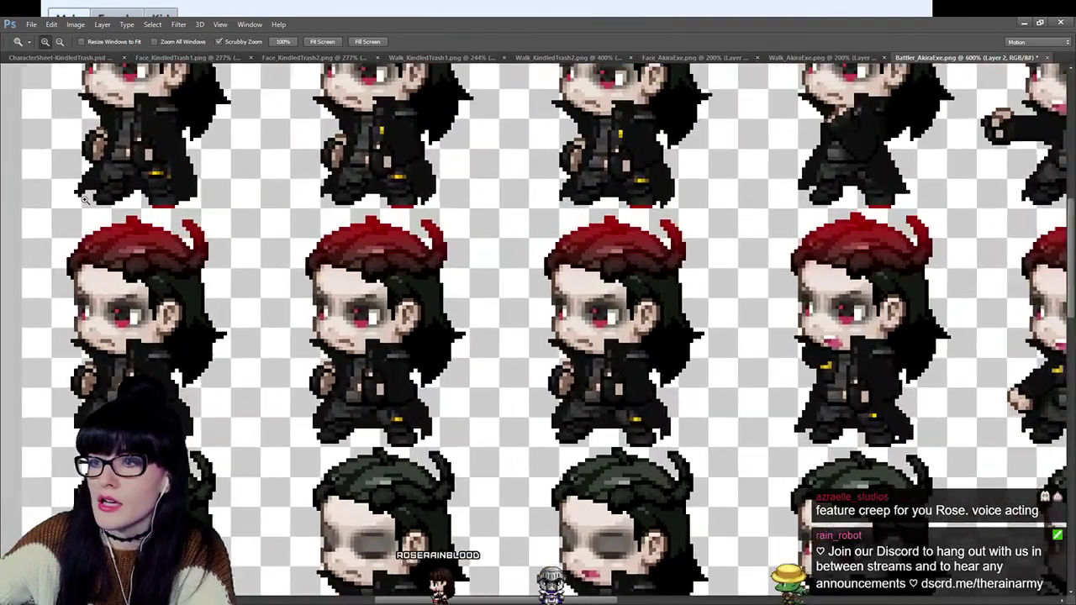
click(202, 202)
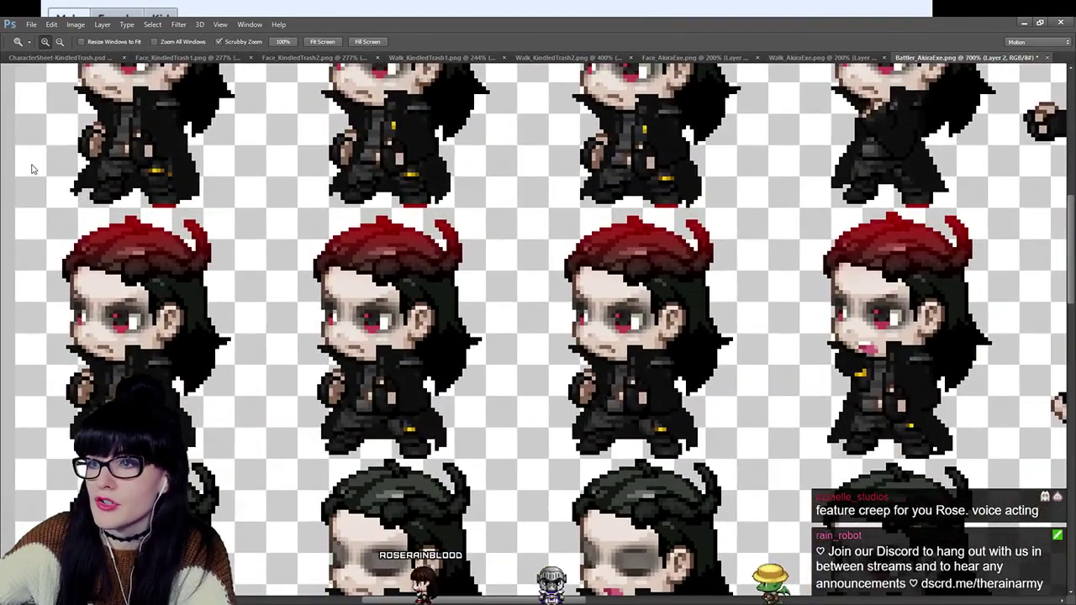
scroll(257, 185, up, 2)
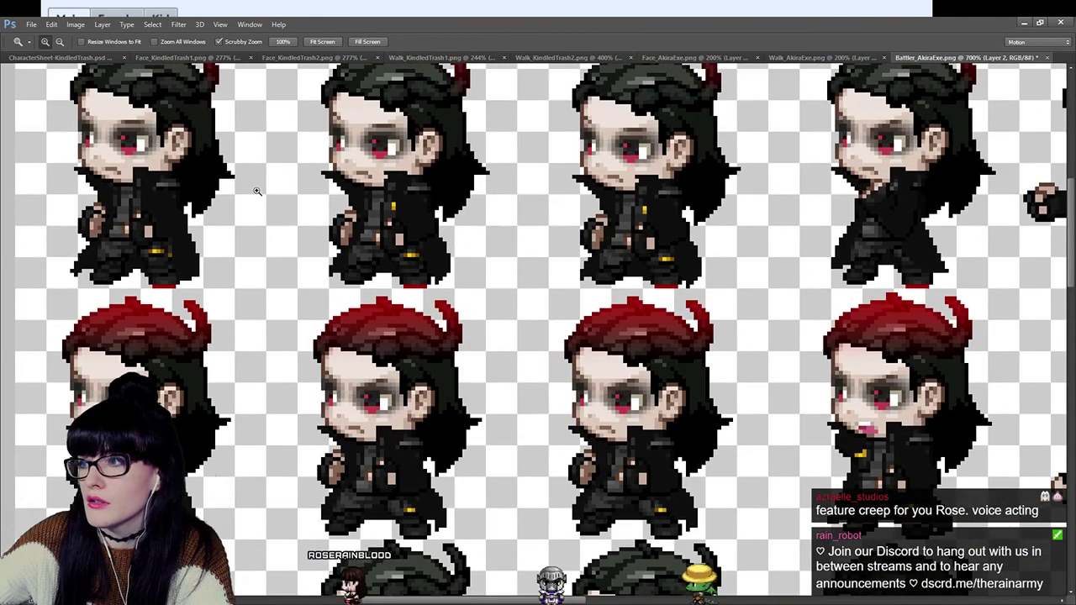
scroll(258, 191, up, 1)
scroll(257, 195, down, 2)
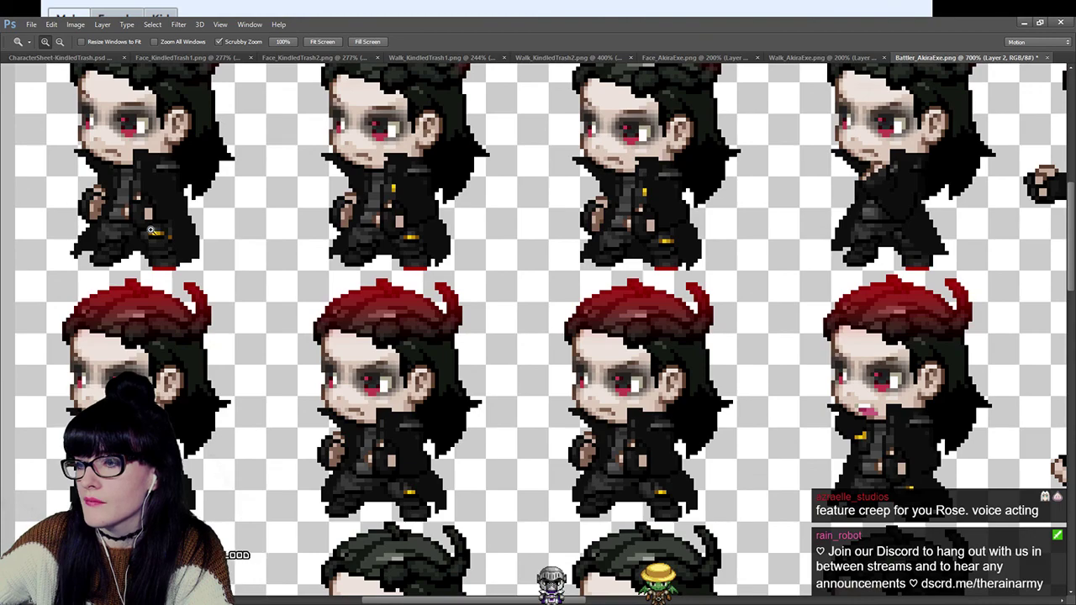
scroll(689, 294, down, 5)
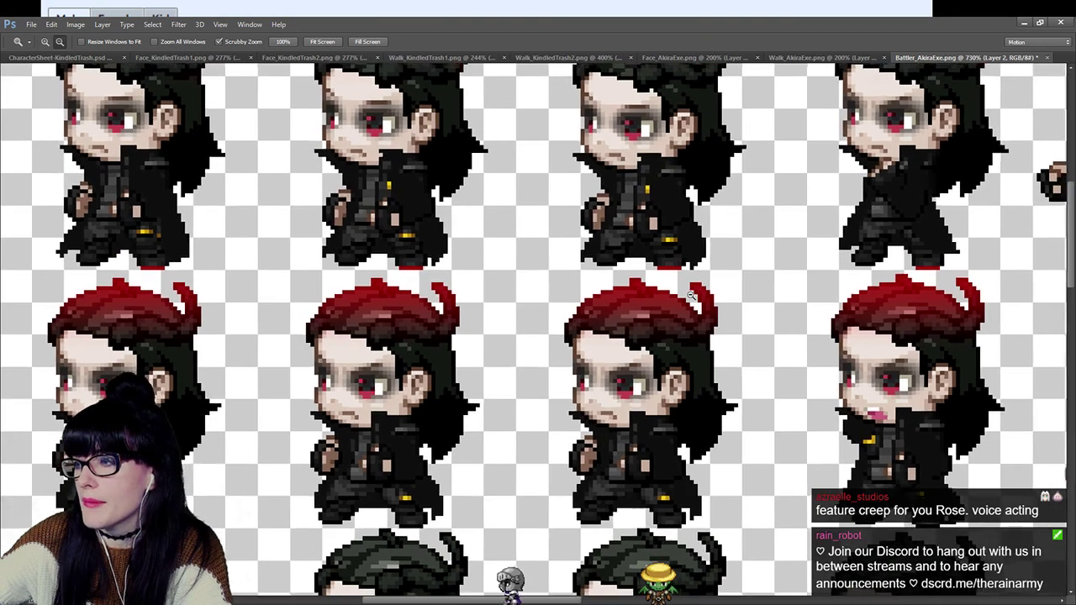
scroll(691, 295, down, 5)
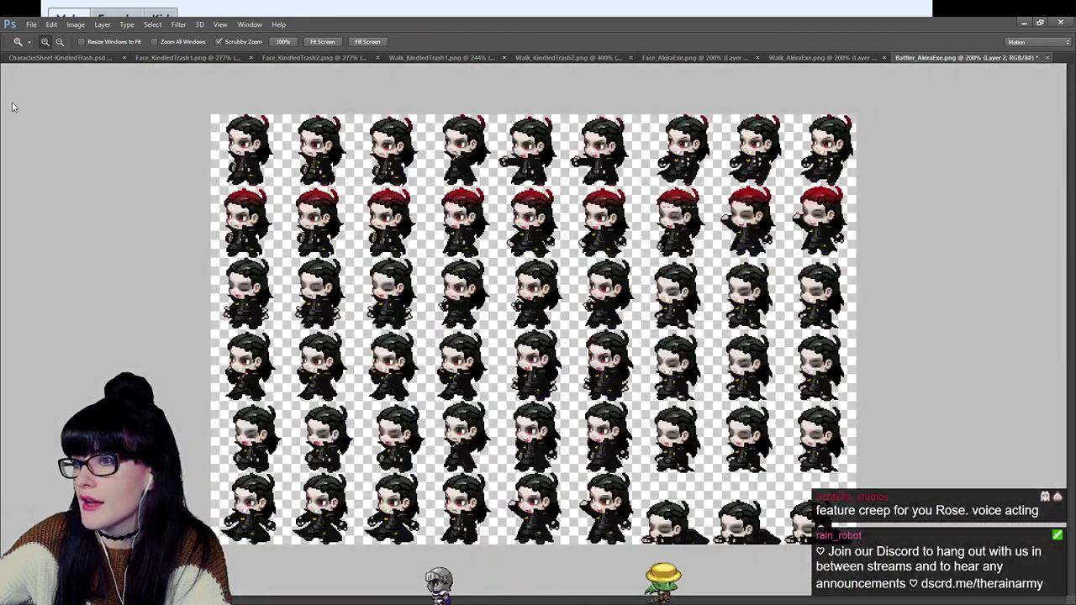
Undo the red gradient fill on the second-row sprites and clear the selection.
key(m)
key(ctrl+z)
click(123, 145)
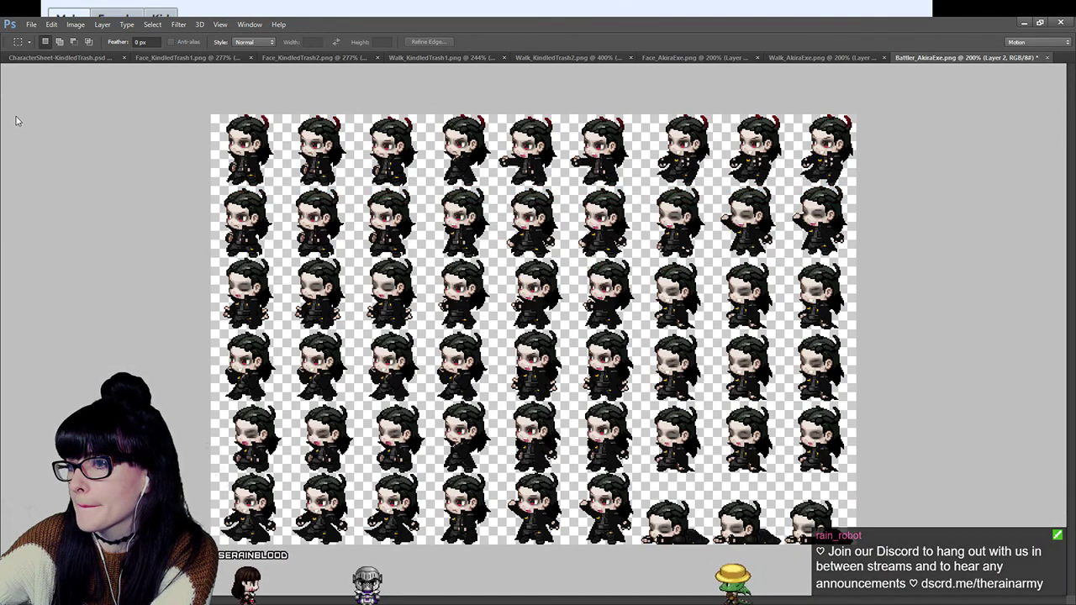
drag(174, 188, 901, 204)
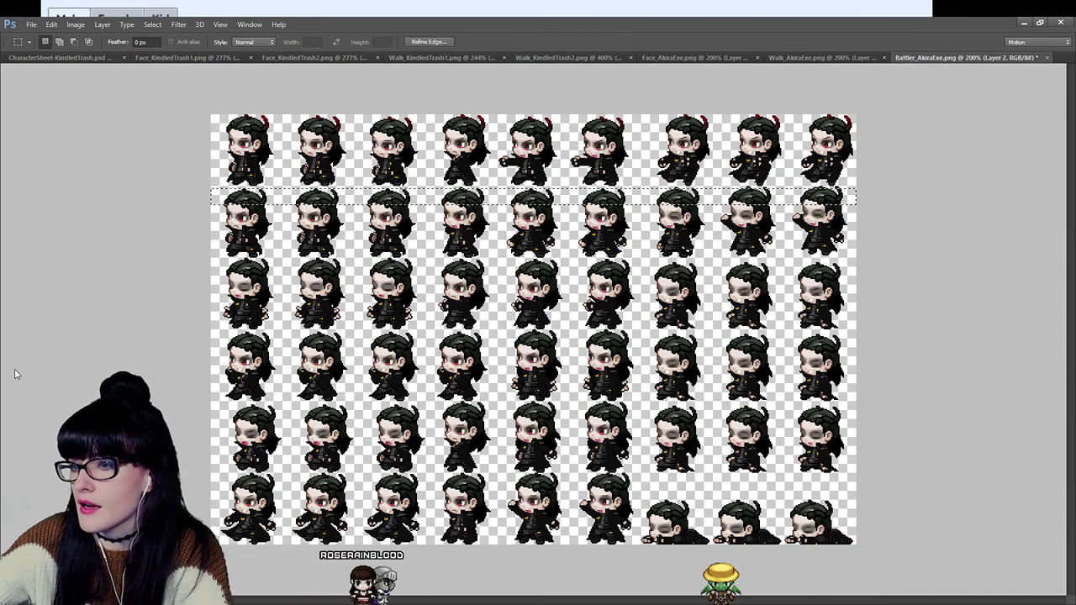
key(z)
click(334, 202)
scroll(334, 202, up, 1)
key(ctrl+d)
key(m)
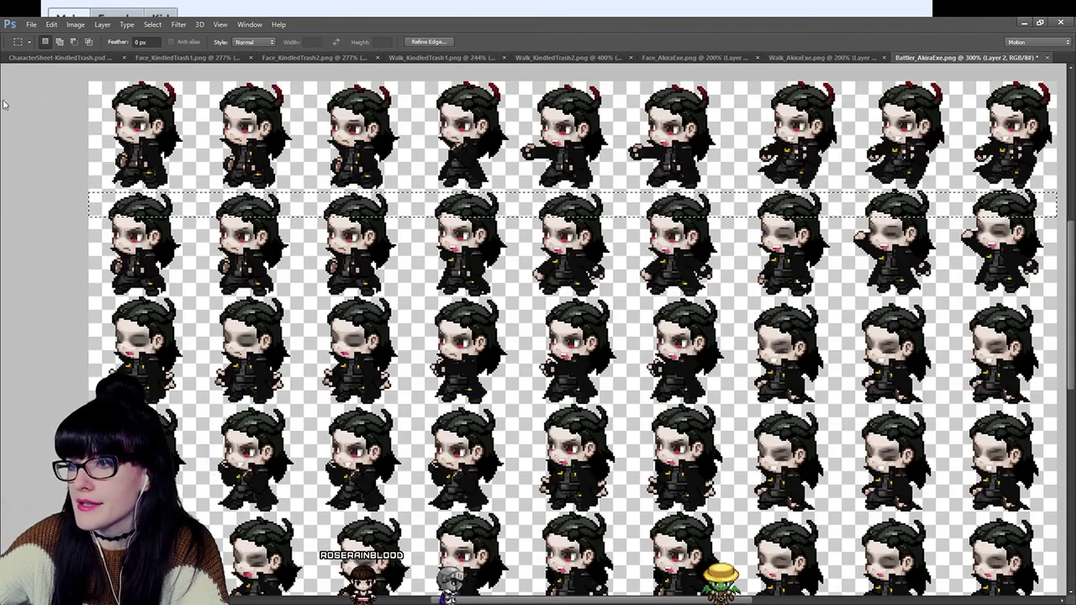
drag(121, 198, 914, 200)
click(914, 188)
Select a strip across the second-row heads that excludes the first-row feet, and fill it with a short red-to-transparent gradient.
drag(811, 215, 282, 236)
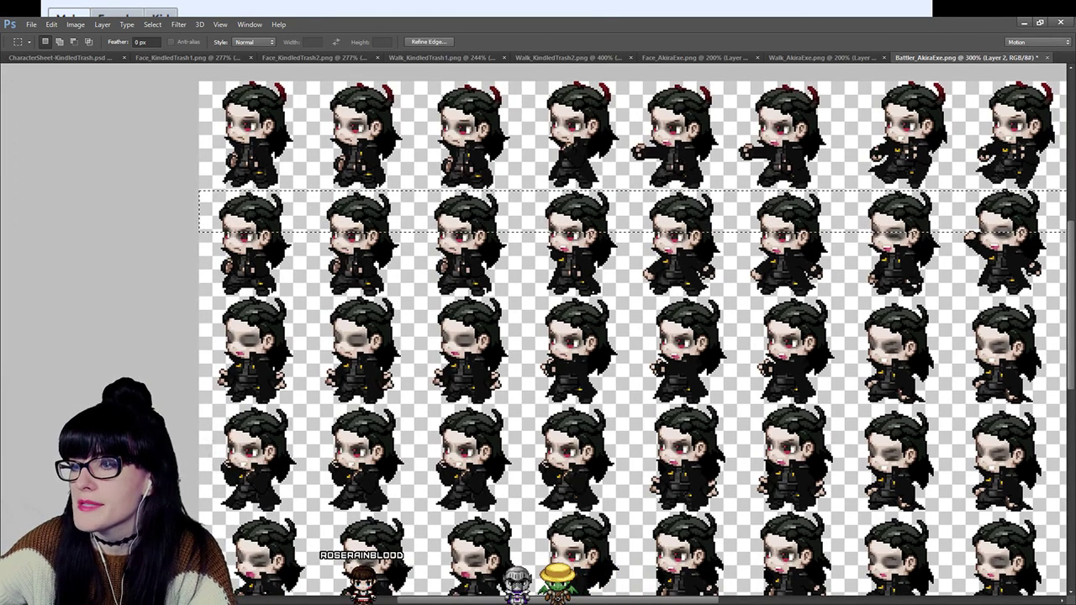
key(g)
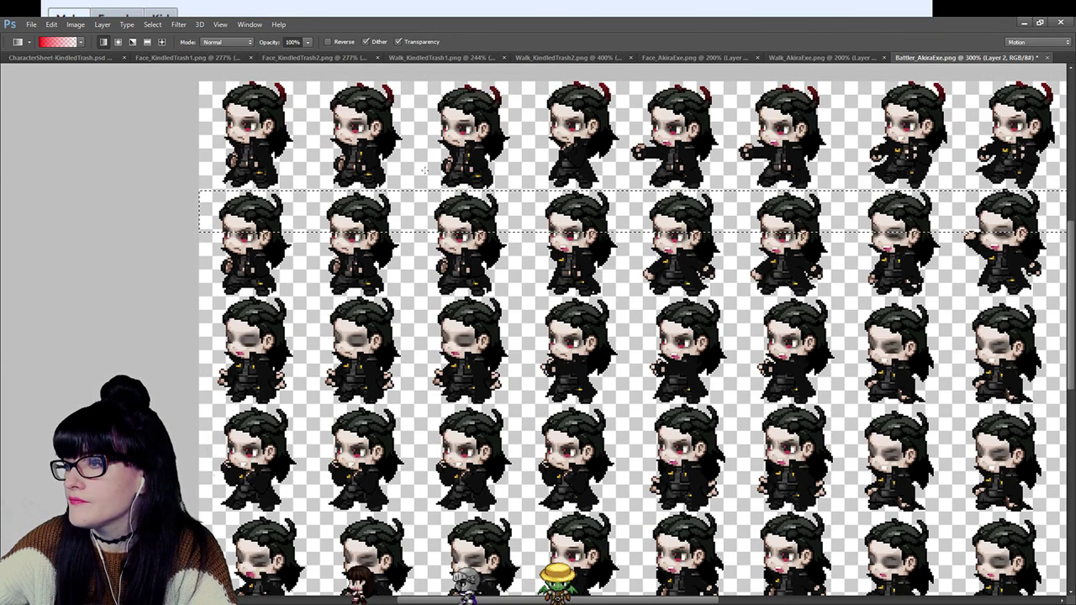
drag(420, 181, 418, 210)
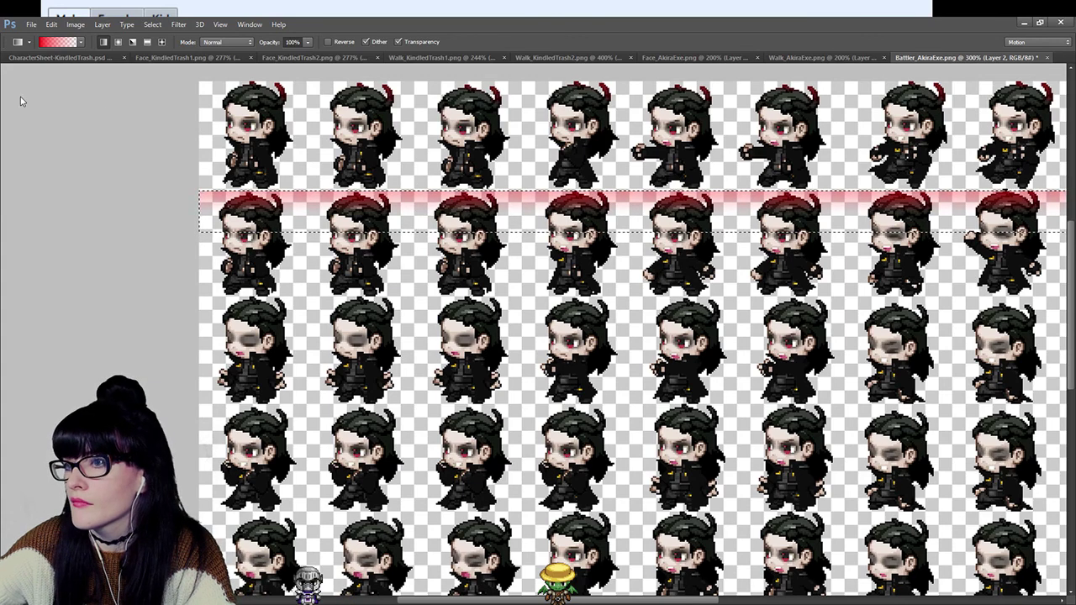
Remove the red gradient from the transparent background around the second-row sprites using a Magic Wand selection from the sprite layer, and deselect.
key(m)
key(w)
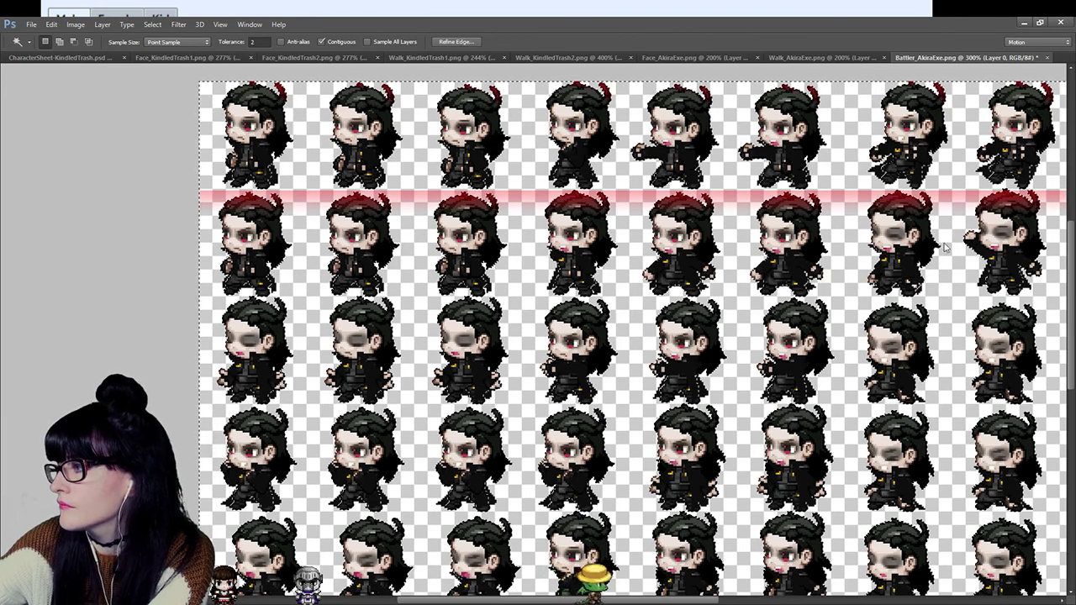
click(728, 284)
key(ctrl+d)
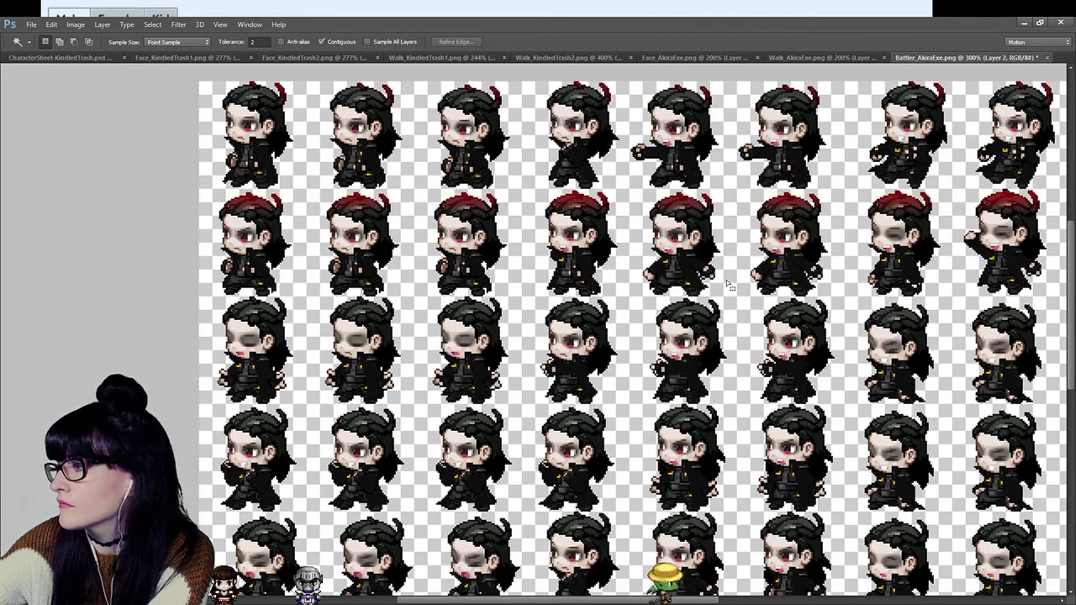
Erase the red from the hair of the first two second-row sprites, keeping only the horn tips red.
key(z)
drag(14, 369, 16, 221)
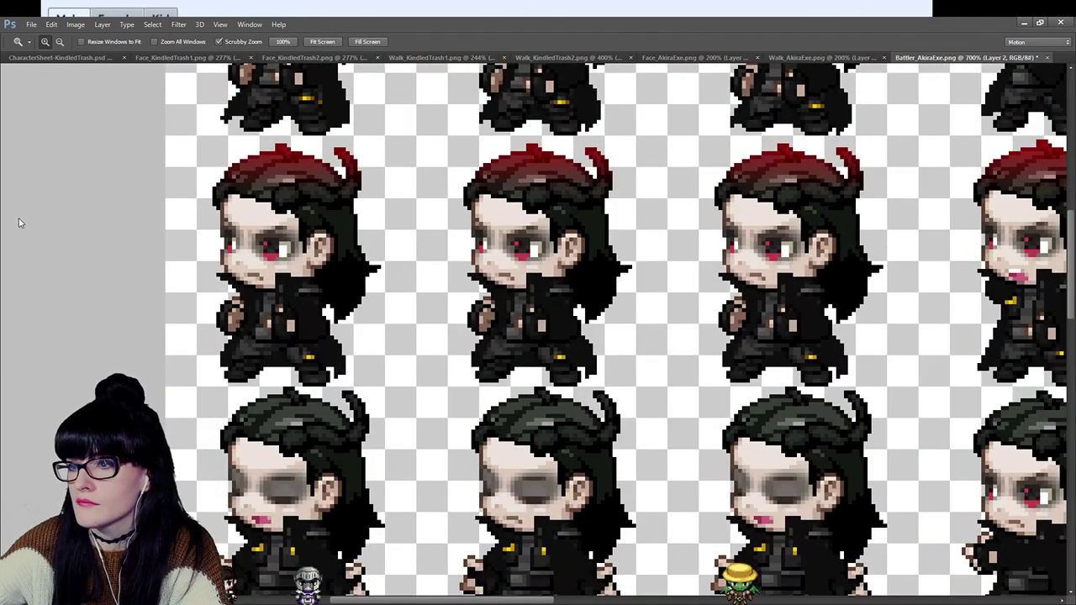
key(e)
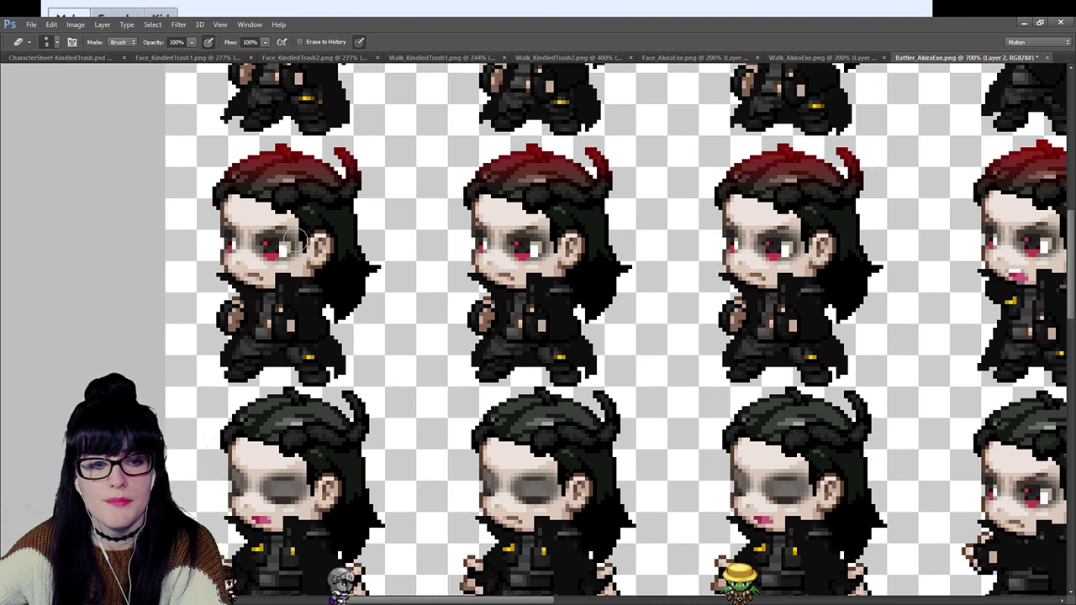
scroll(277, 214, up, 1)
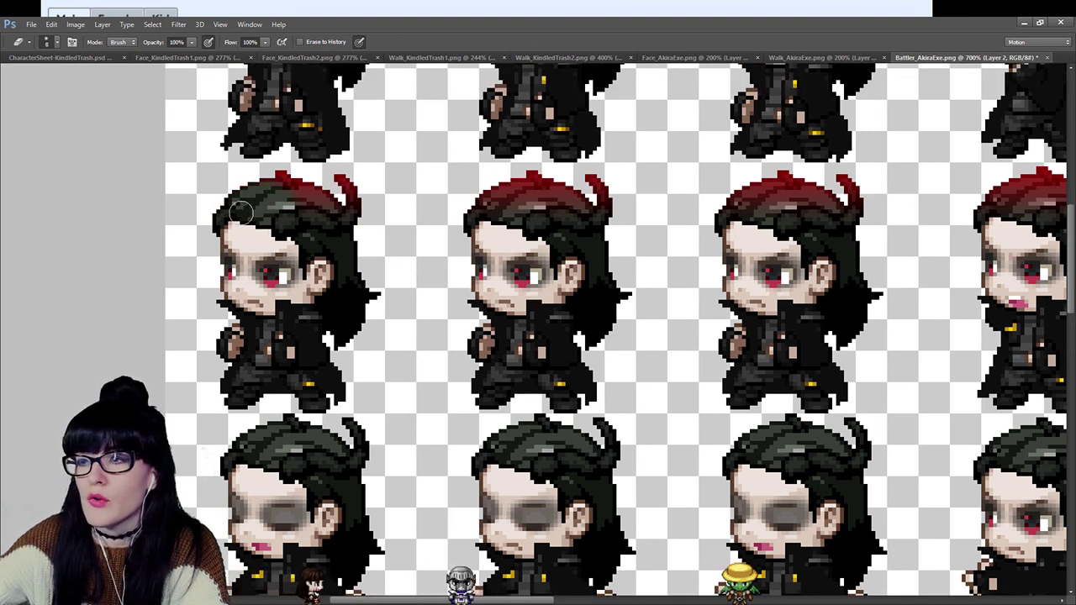
mouse_move(331, 228)
mouse_down()
mouse_move(302, 193)
mouse_move(269, 194)
mouse_up()
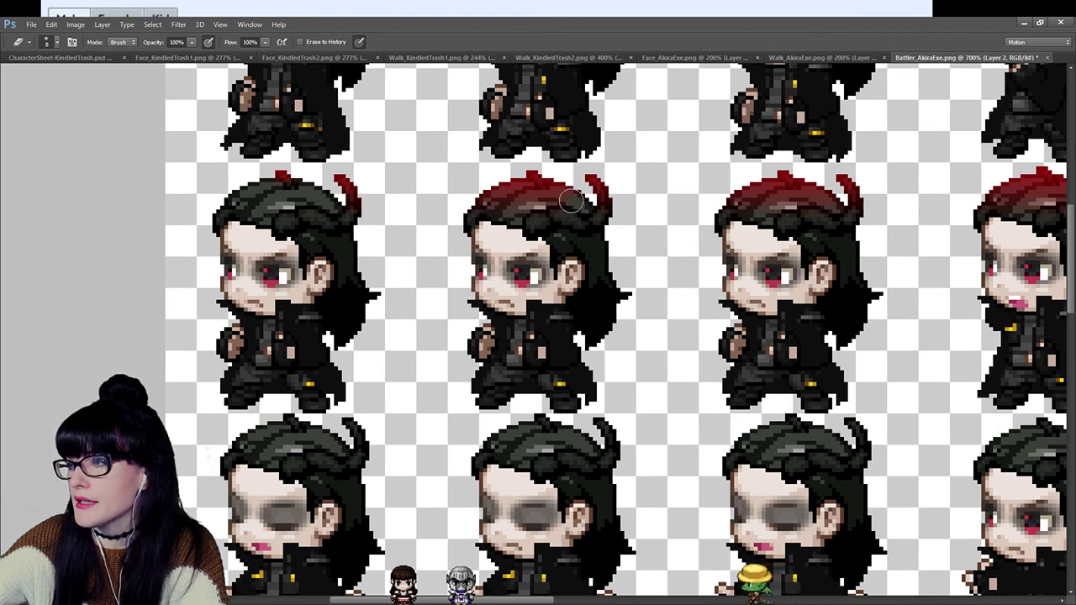
mouse_move(557, 194)
mouse_down()
mouse_move(482, 204)
mouse_move(535, 222)
mouse_move(496, 205)
mouse_up()
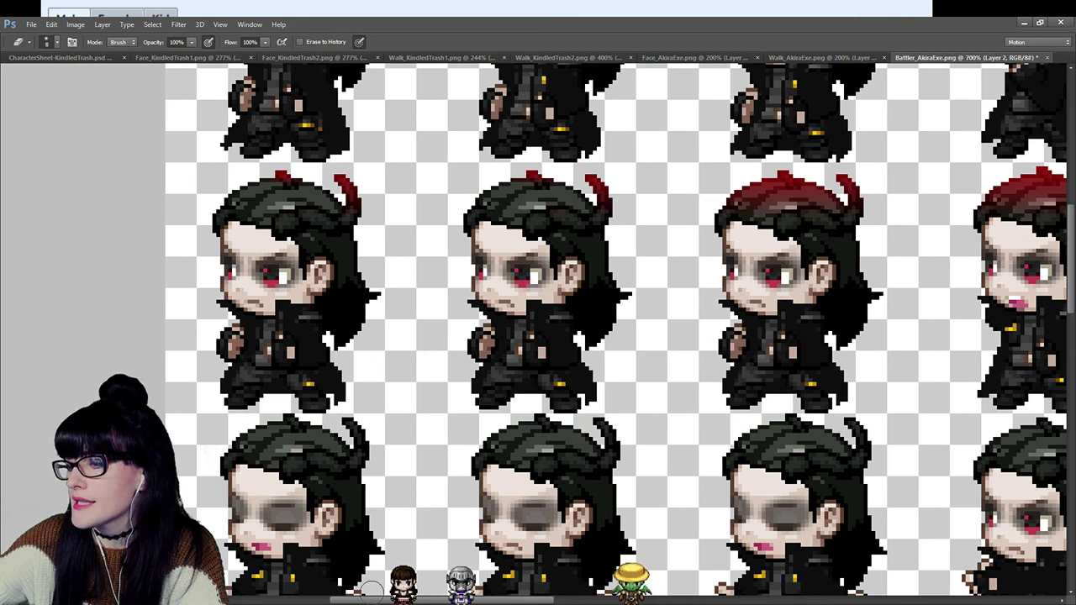
Erase the red from the hair of the third through fifth second-row sprites, keeping only the horn tips red.
drag(376, 599, 405, 599)
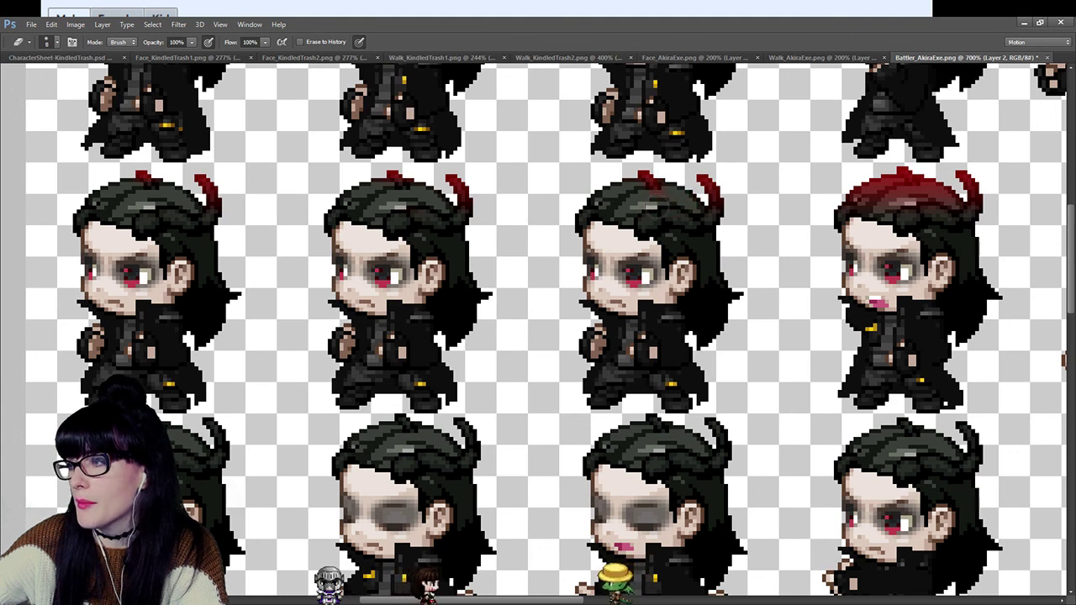
drag(405, 599, 431, 600)
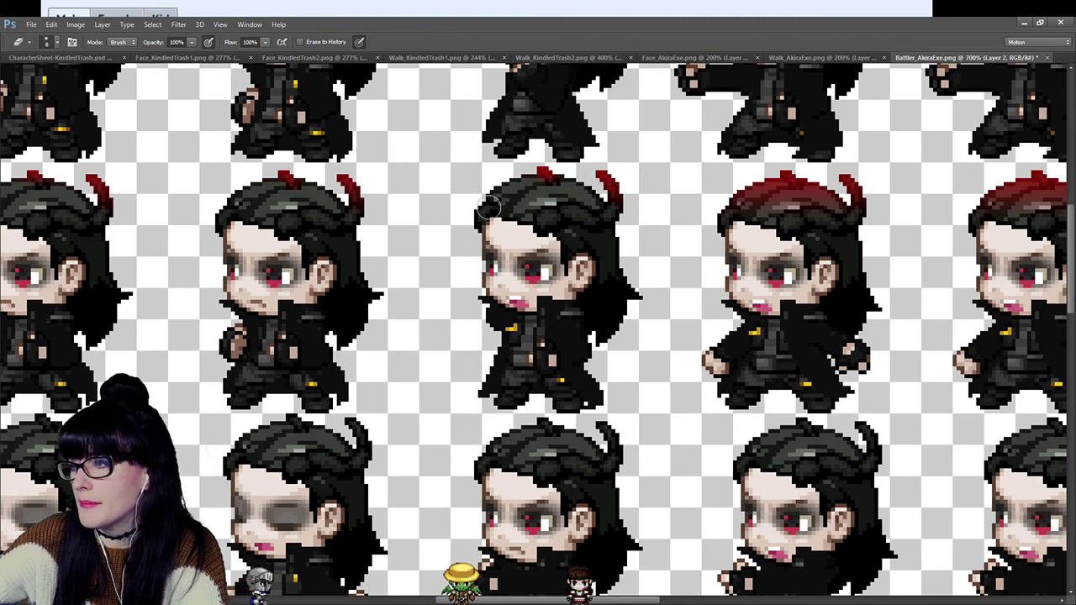
scroll(533, 593, right, 5)
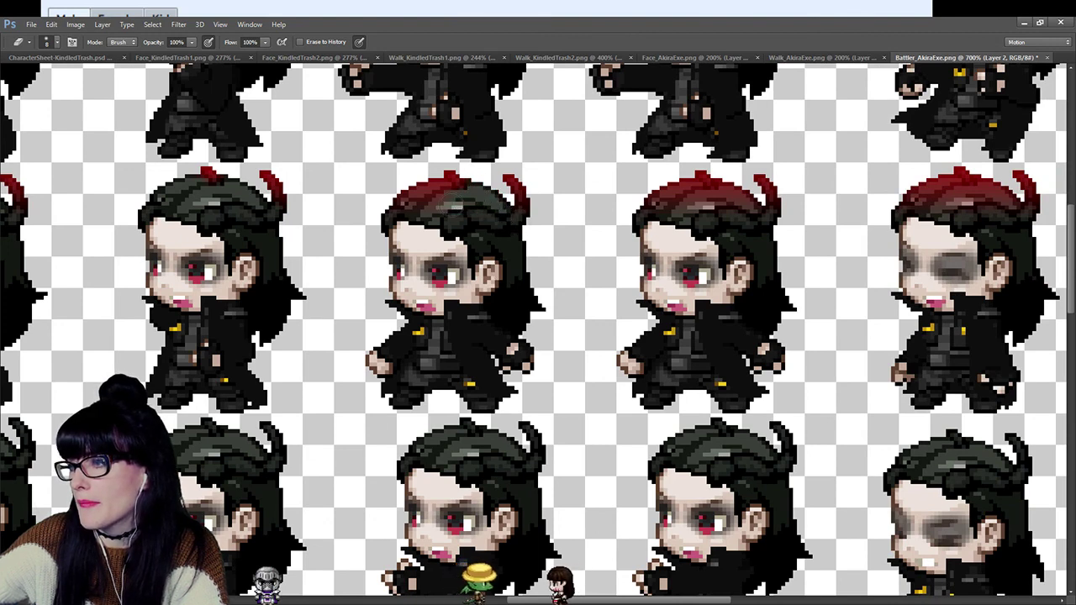
mouse_move(476, 176)
mouse_down()
mouse_move(408, 191)
mouse_move(383, 217)
mouse_move(393, 210)
mouse_up()
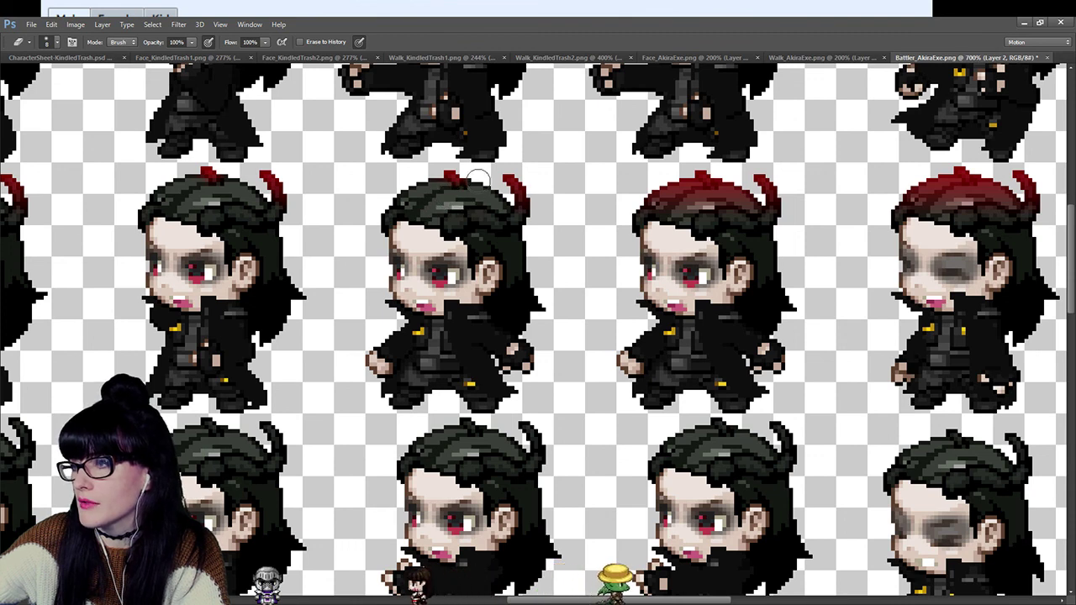
Erase the red from the hair of the last four second-row sprites, keeping only the horn tips red.
drag(596, 600, 666, 600)
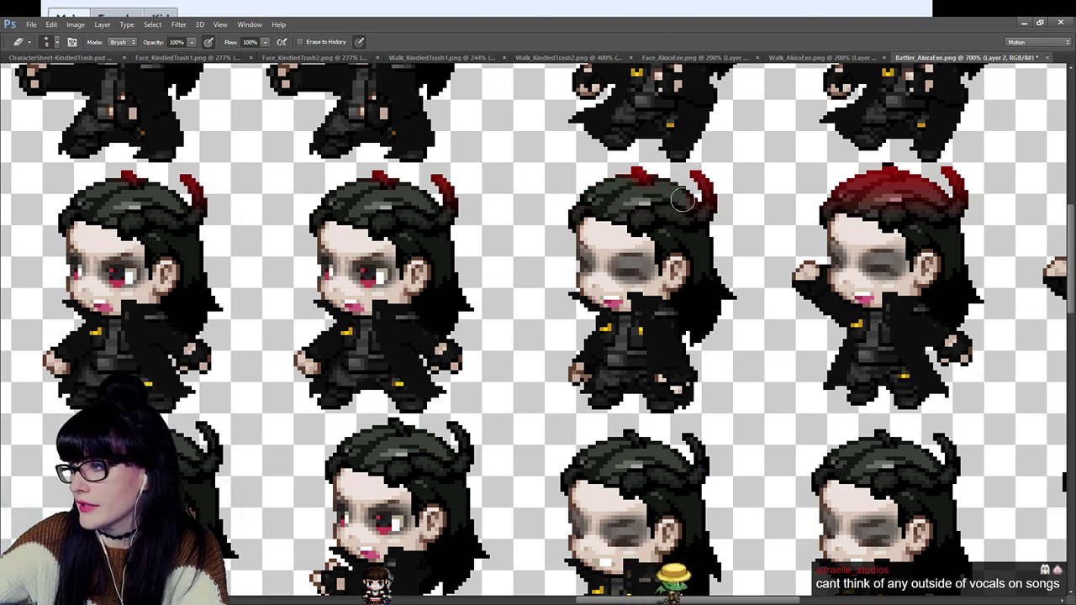
drag(672, 592, 666, 593)
key(ctrl+z)
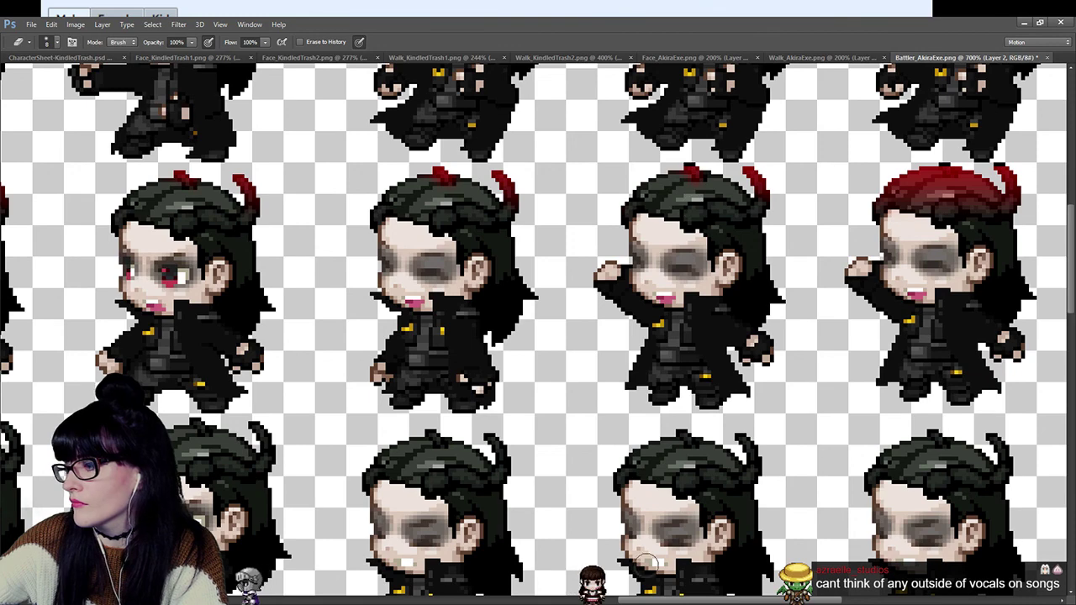
drag(670, 601, 706, 602)
scroll(774, 373, up, 3)
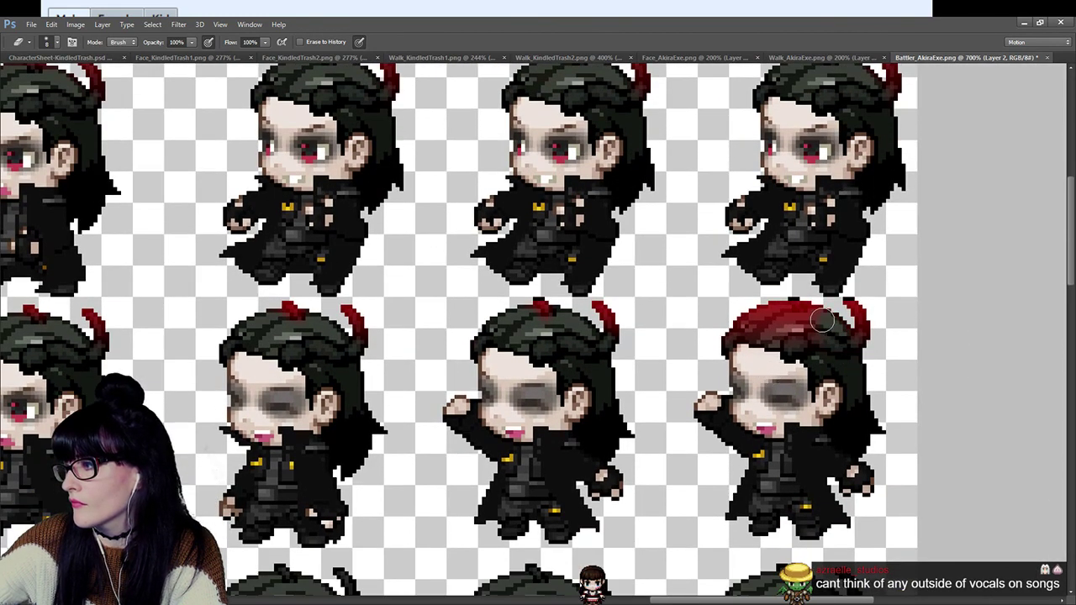
mouse_move(822, 319)
mouse_down()
mouse_move(761, 317)
mouse_move(769, 322)
mouse_move(740, 335)
mouse_move(766, 316)
mouse_move(800, 340)
mouse_move(821, 313)
mouse_move(811, 334)
mouse_move(788, 317)
mouse_move(777, 338)
mouse_move(832, 328)
mouse_up()
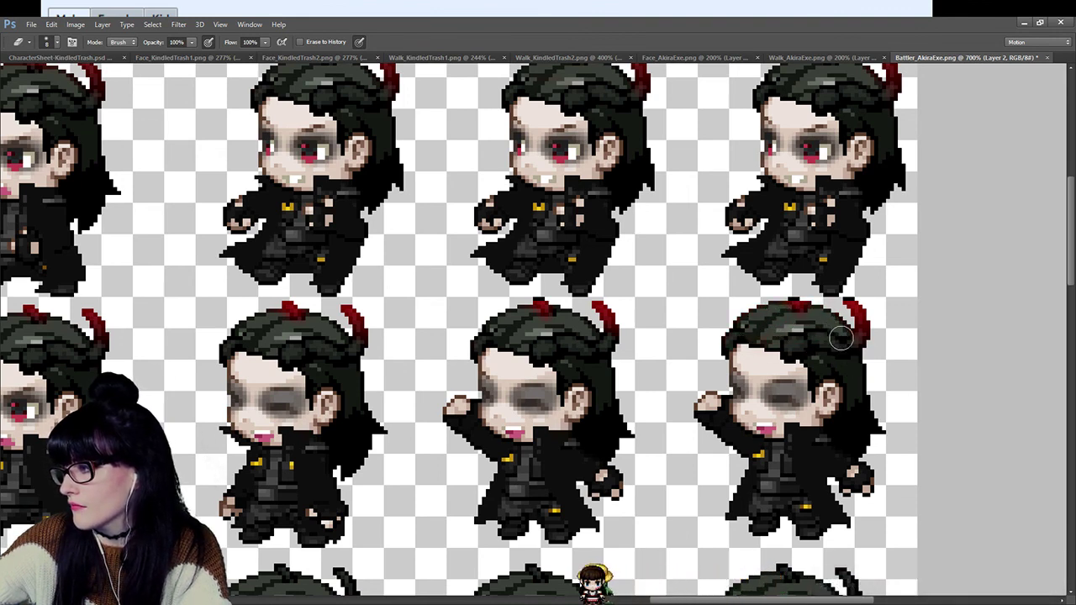
Select the red on the last two second-row sprites, nudge it up onto their horn tips, and clear the selection.
key(m)
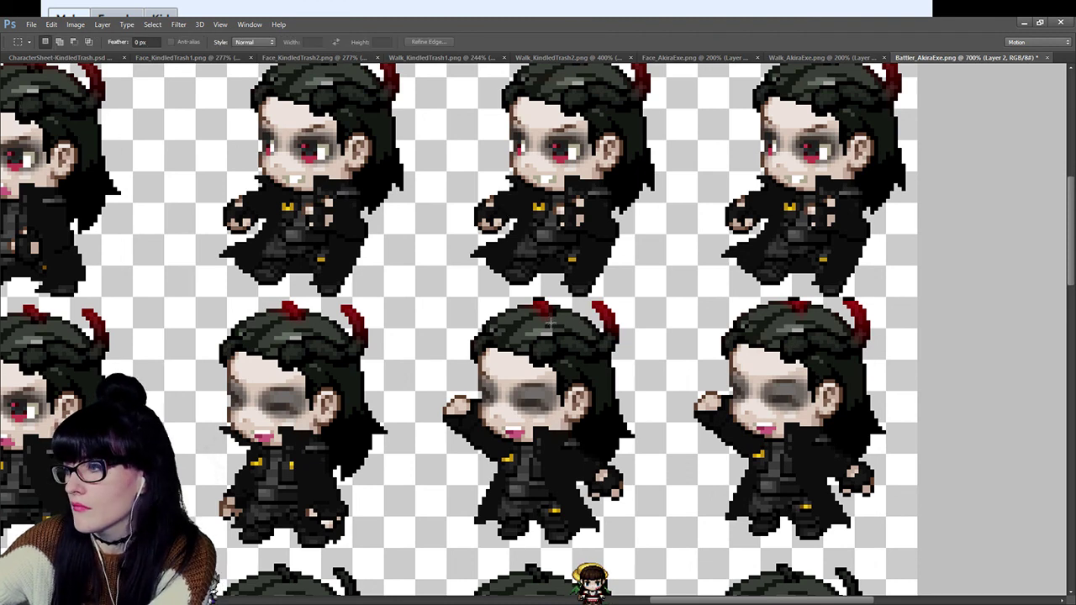
drag(526, 291, 889, 422)
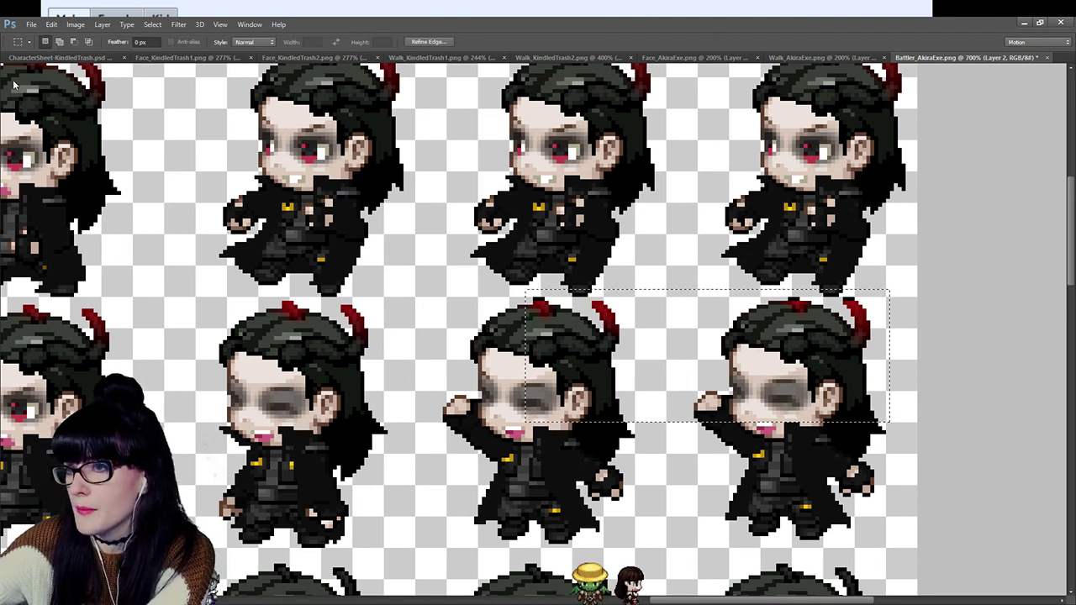
key(v)
key(m)
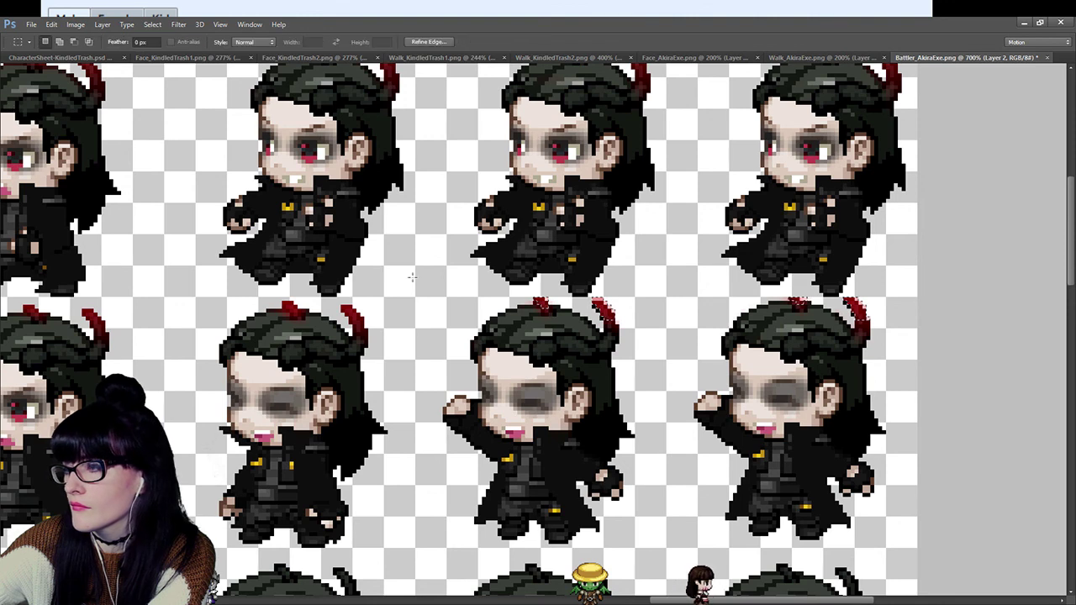
click(448, 292)
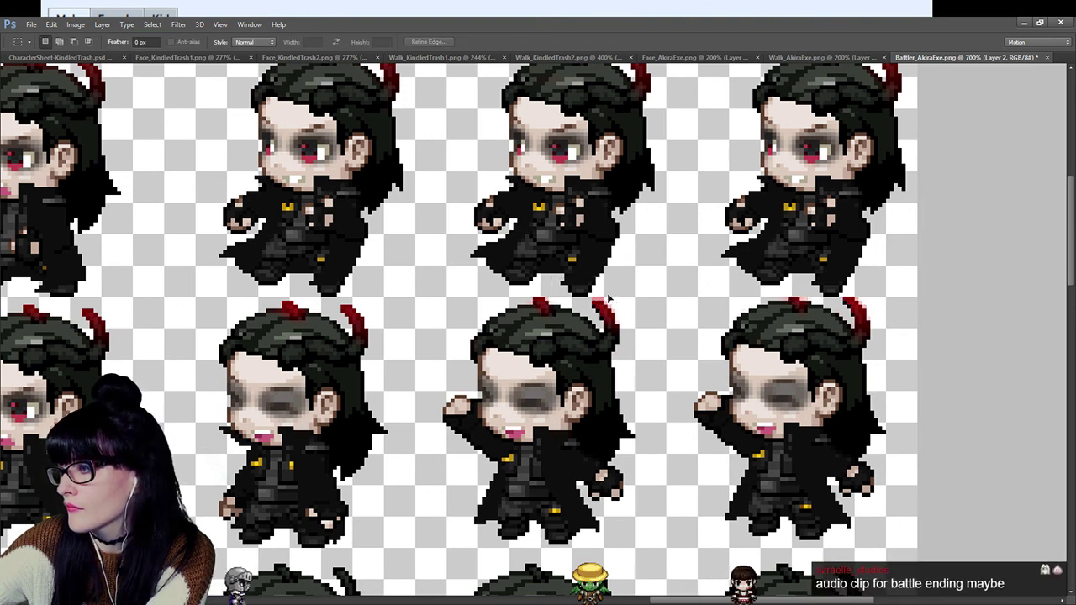
click(619, 304)
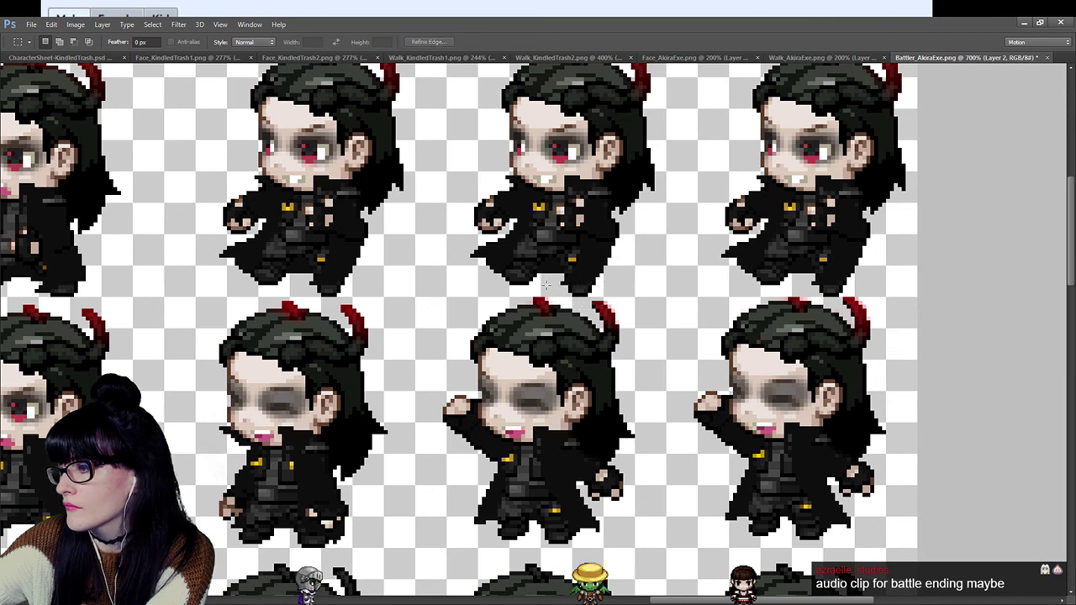
Inspect the red hair tips and poses of the sprites in the top two rows up close.
scroll(805, 322, down, 1)
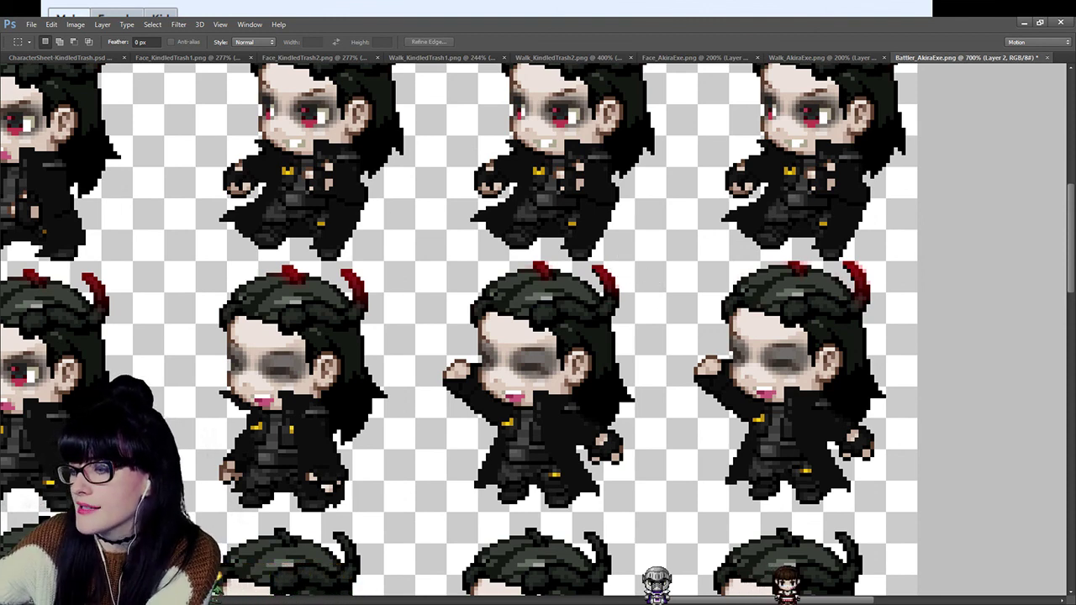
scroll(459, 331, right, 3)
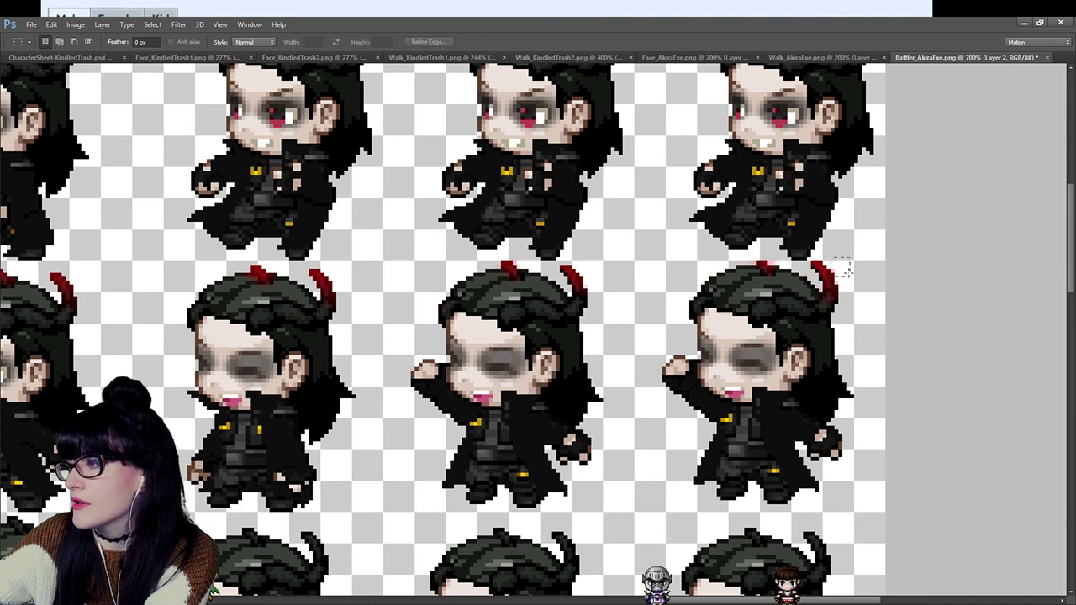
mouse_move(860, 269)
mouse_down()
mouse_move(846, 277)
mouse_move(857, 290)
mouse_up()
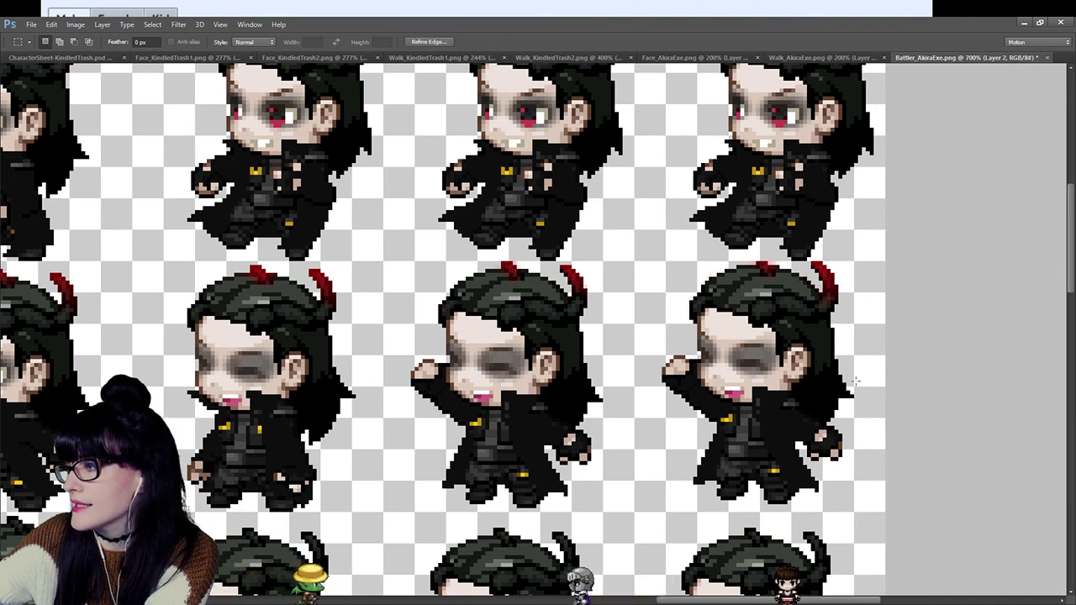
drag(855, 600, 825, 602)
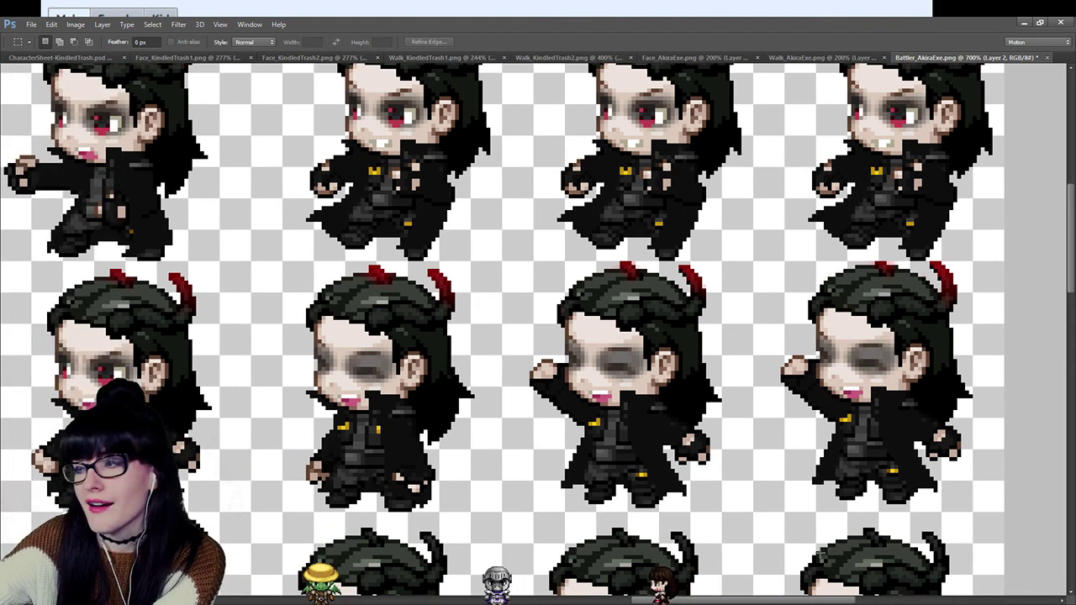
scroll(535, 331, left, 5)
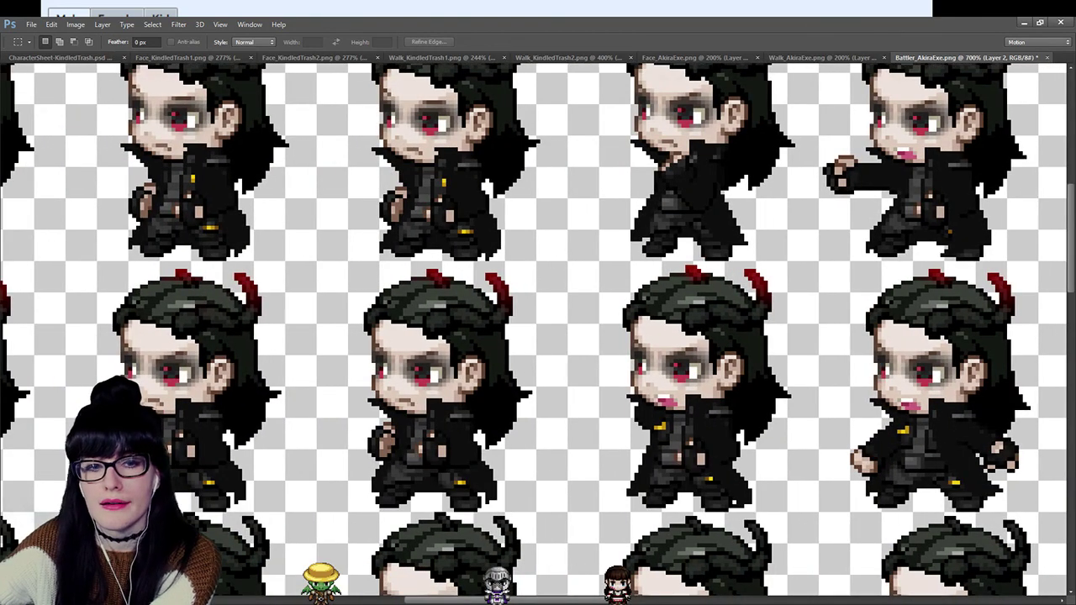
scroll(534, 332, right, 10)
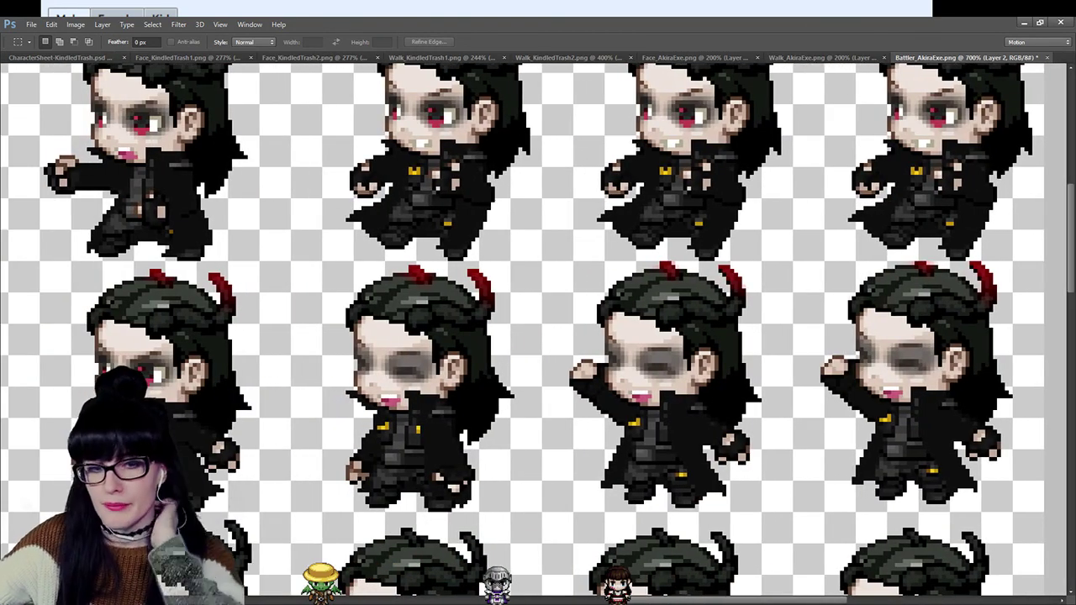
scroll(534, 332, right, 1)
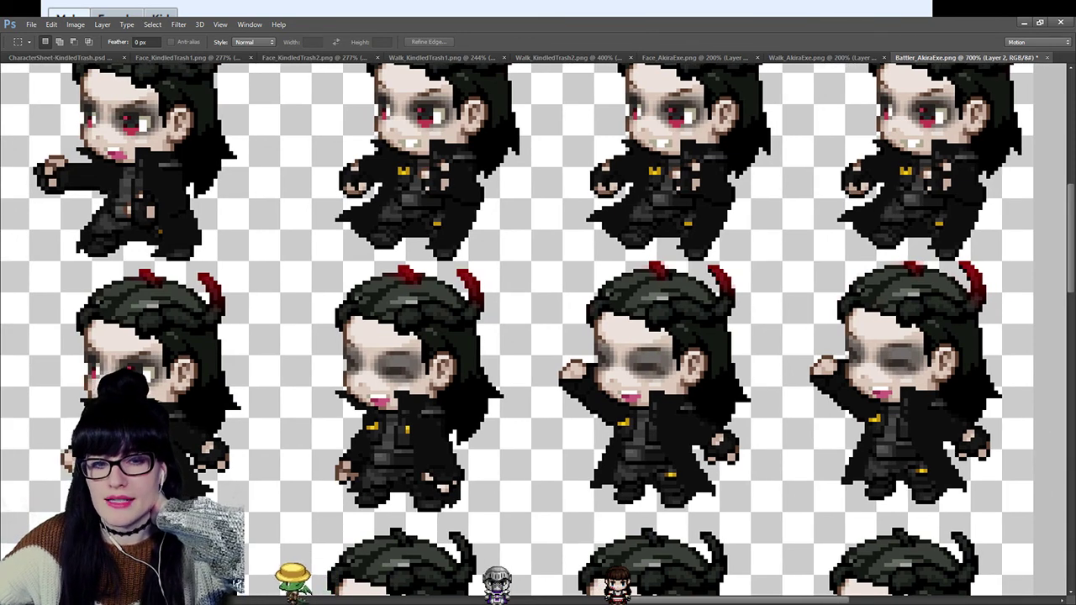
scroll(534, 332, right, 1)
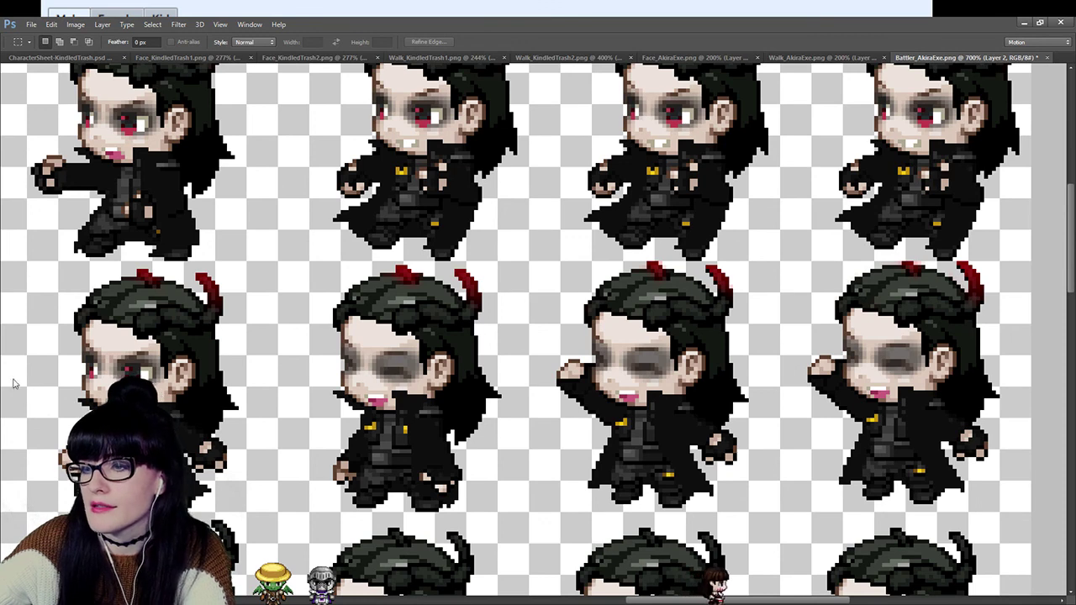
key(z)
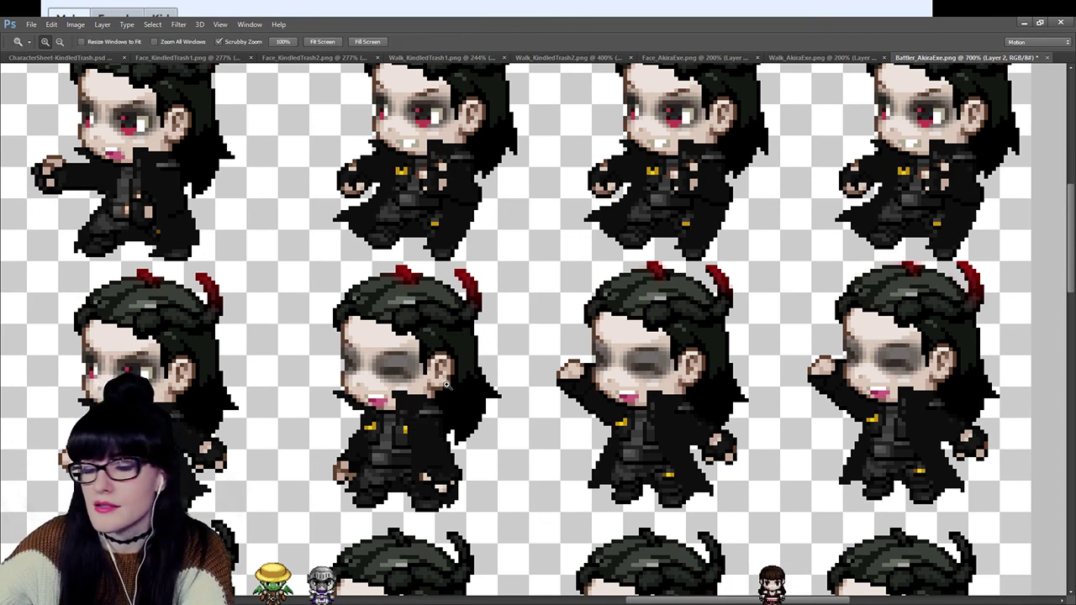
alt+click(451, 375)
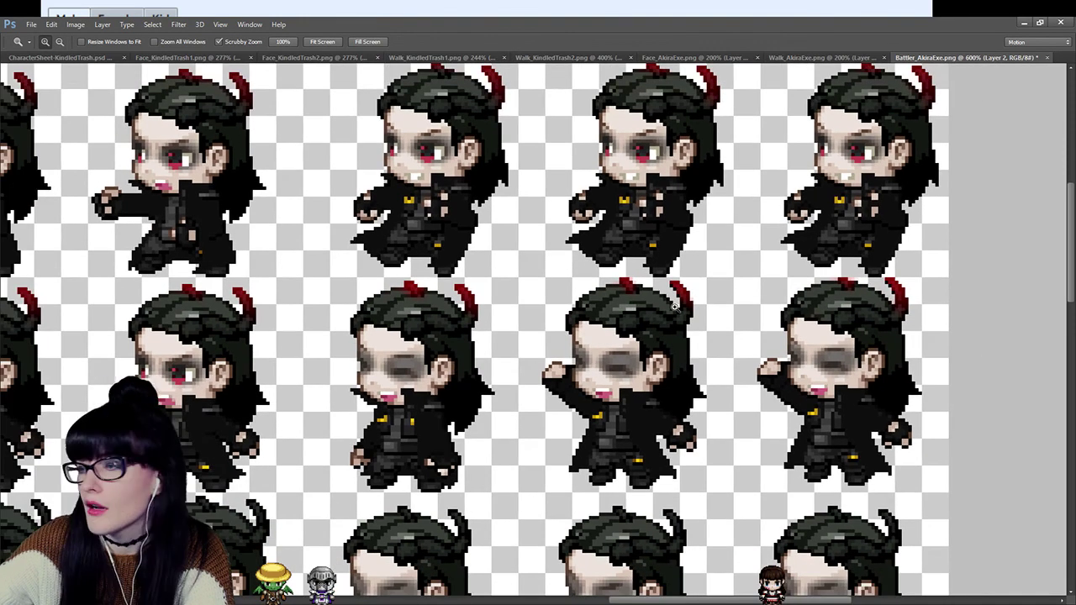
Compare the sprites with and without their long coats and red hair tips.
key(e)
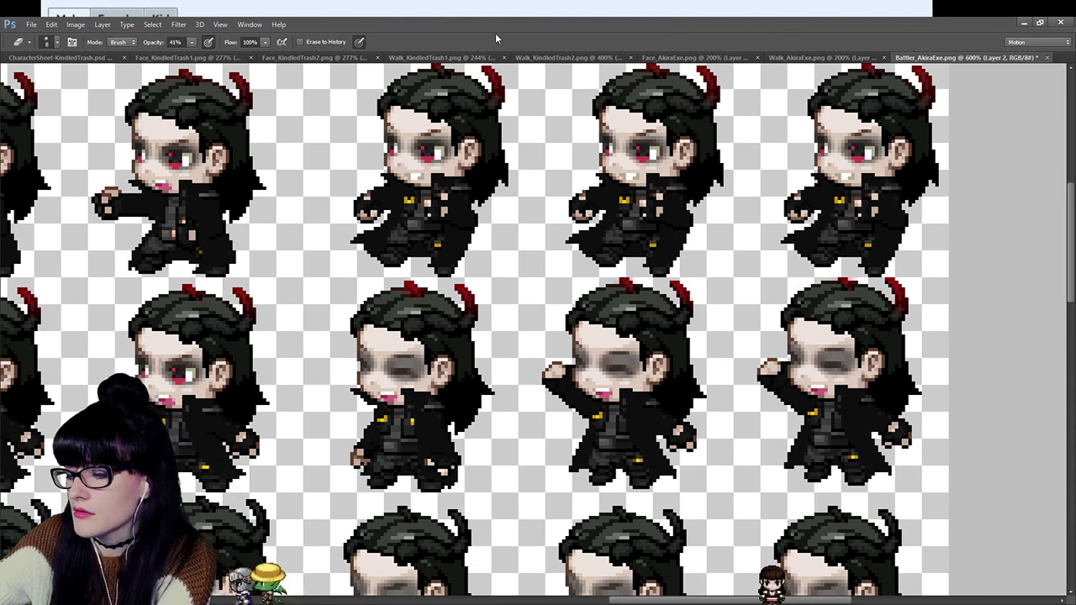
key(ctrl+z)
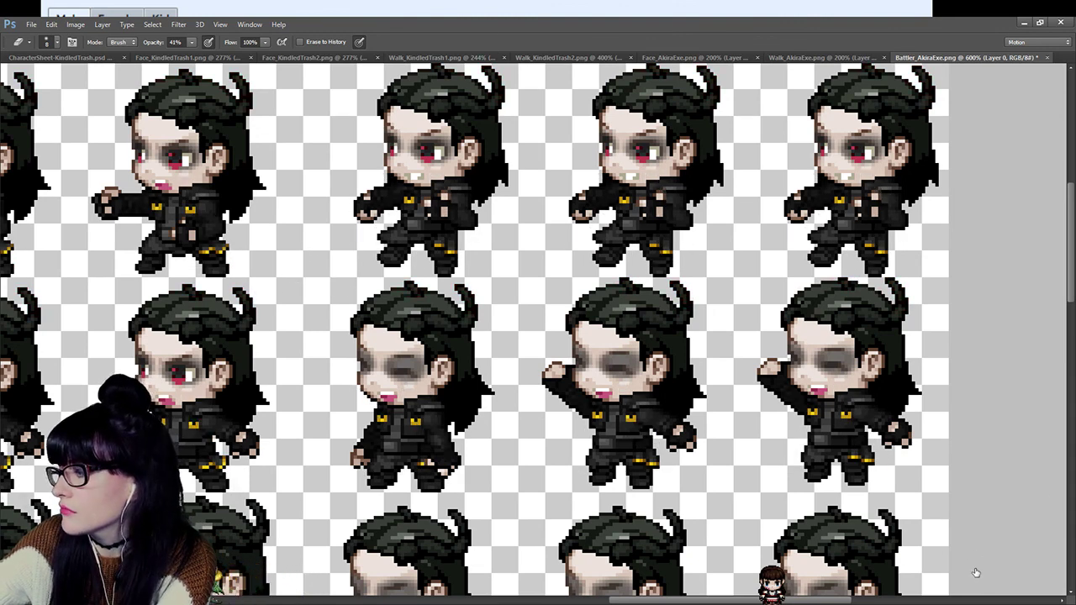
key(ctrl+shift+z)
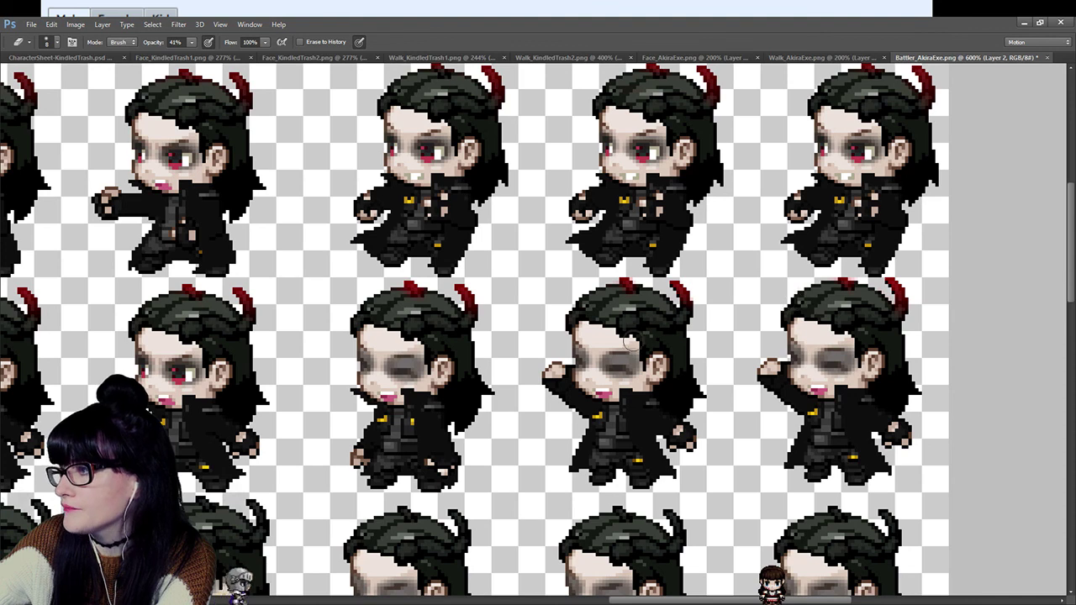
Check the red hair colouring along the top two sprite rows, finishing with an overview of the whole sheet.
scroll(631, 352, up, 2)
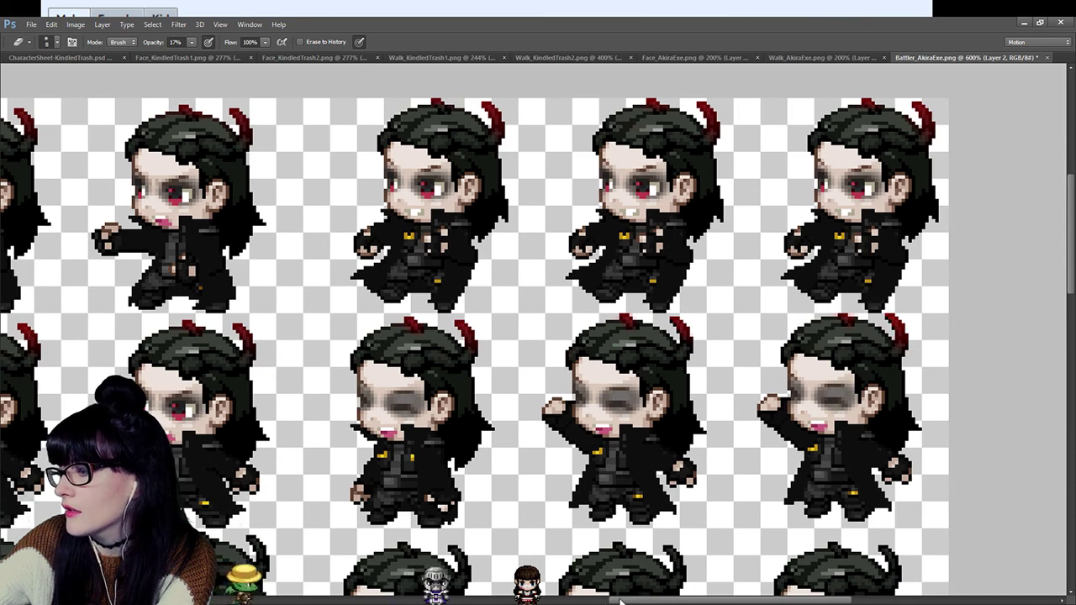
scroll(333, 351, left, 3)
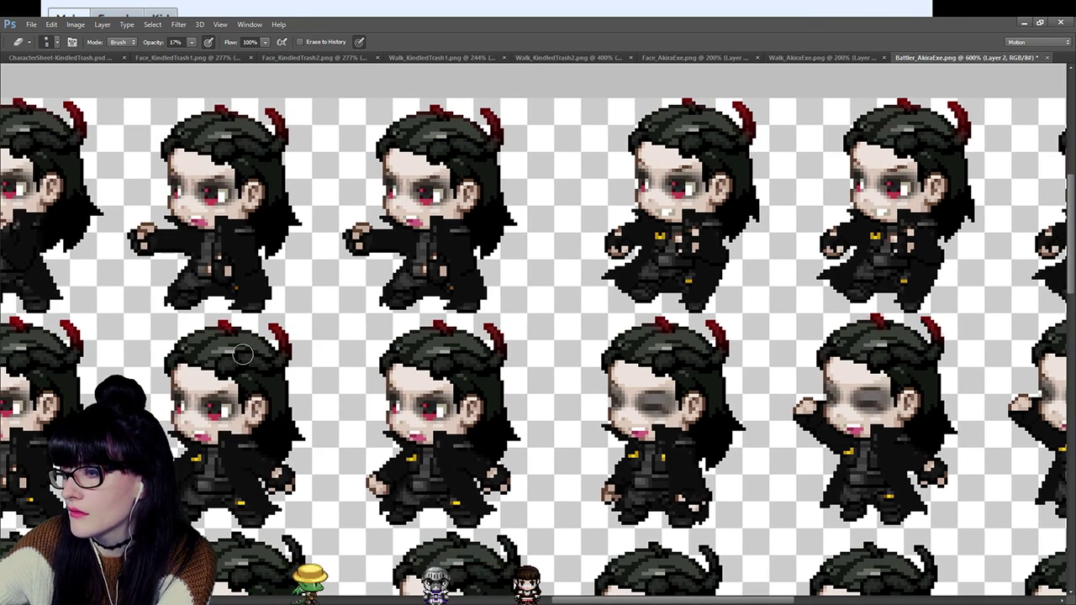
scroll(624, 600, left, 4)
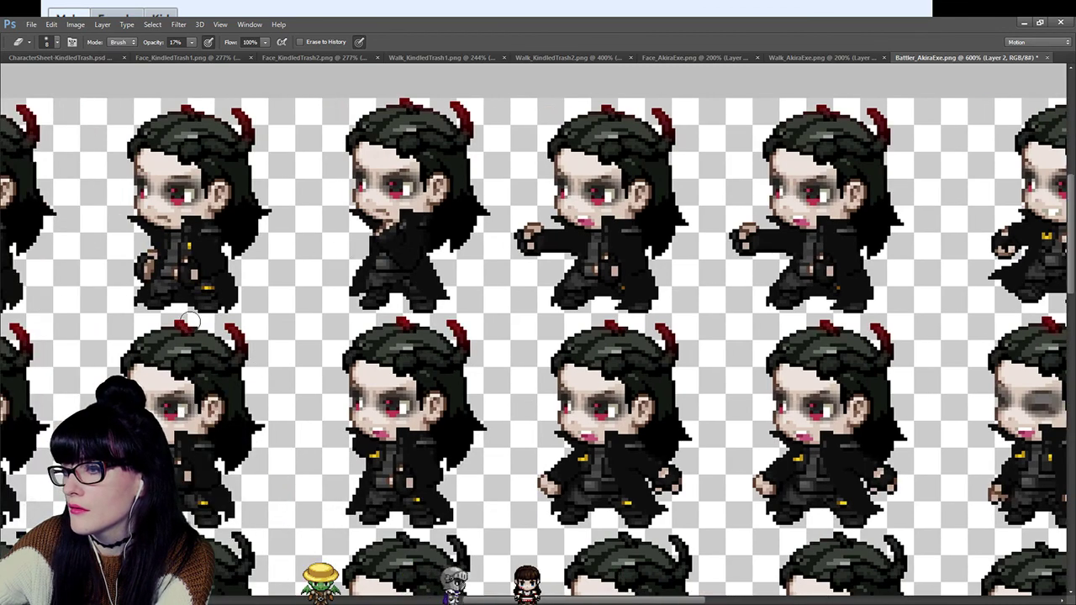
scroll(569, 602, left, 2)
scroll(569, 602, left, 2)
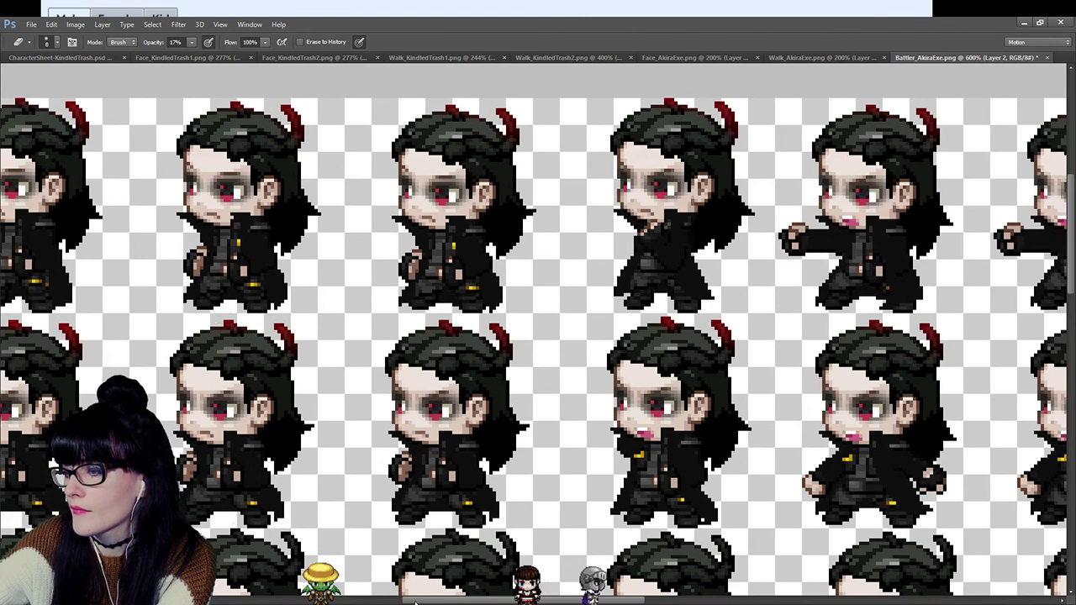
scroll(330, 538, left, 2)
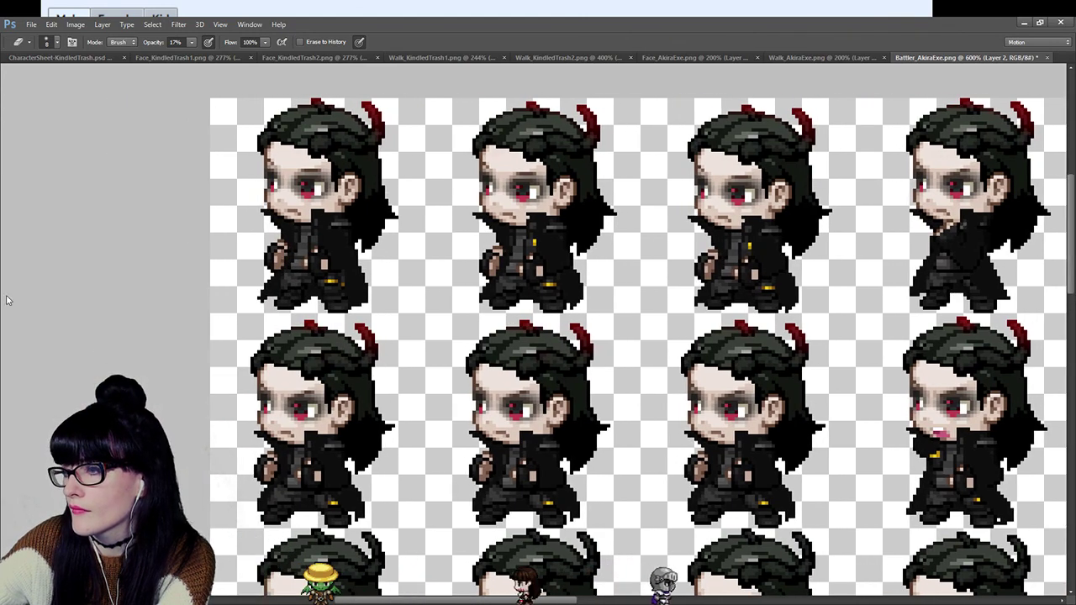
key(z)
alt+click(571, 290)
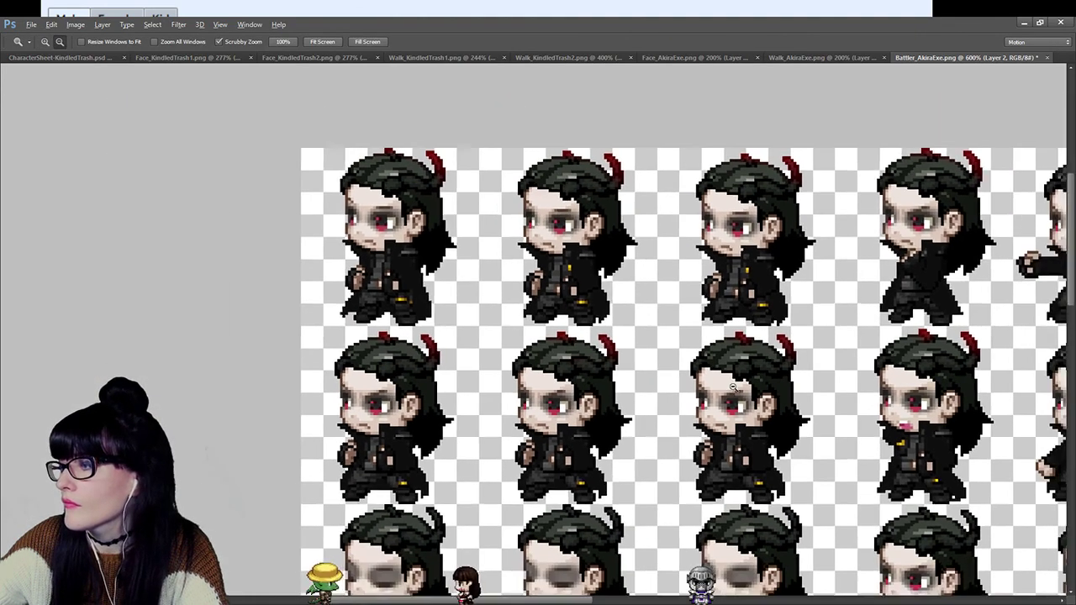
alt+click(571, 289)
alt+click(733, 384)
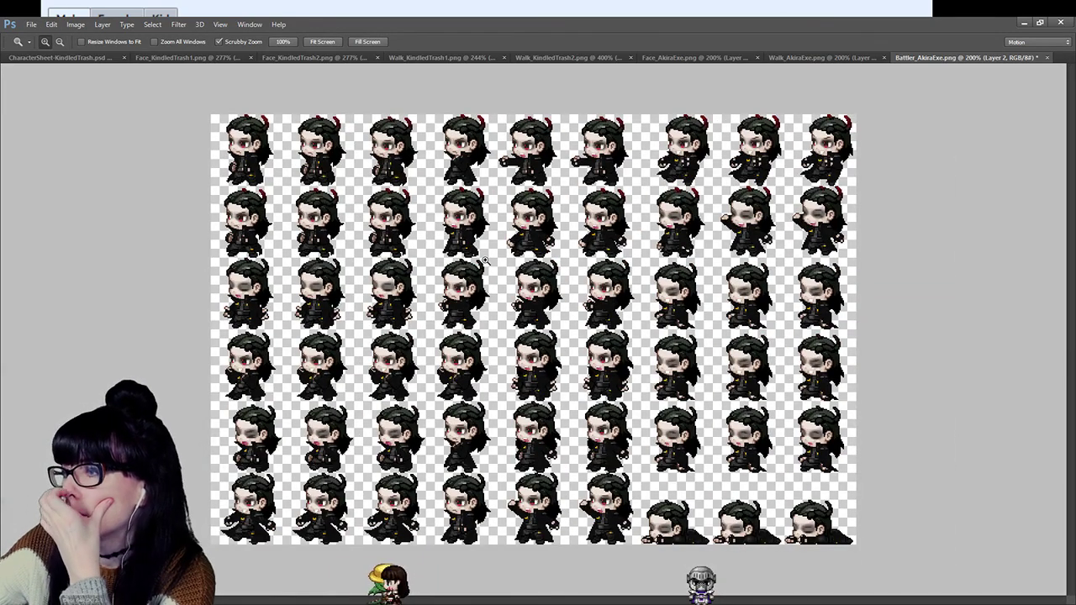
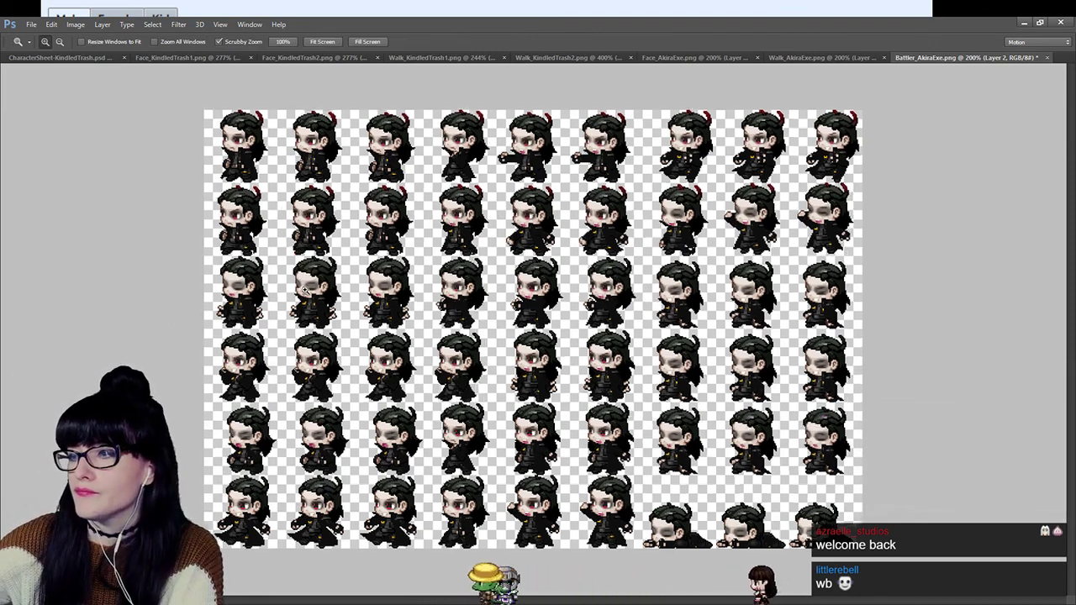
Apply a red-to-transparent gradient fading downward in a strip across the hair of the entire third sprite row, and clear the selection.
key(ctrl+plus)
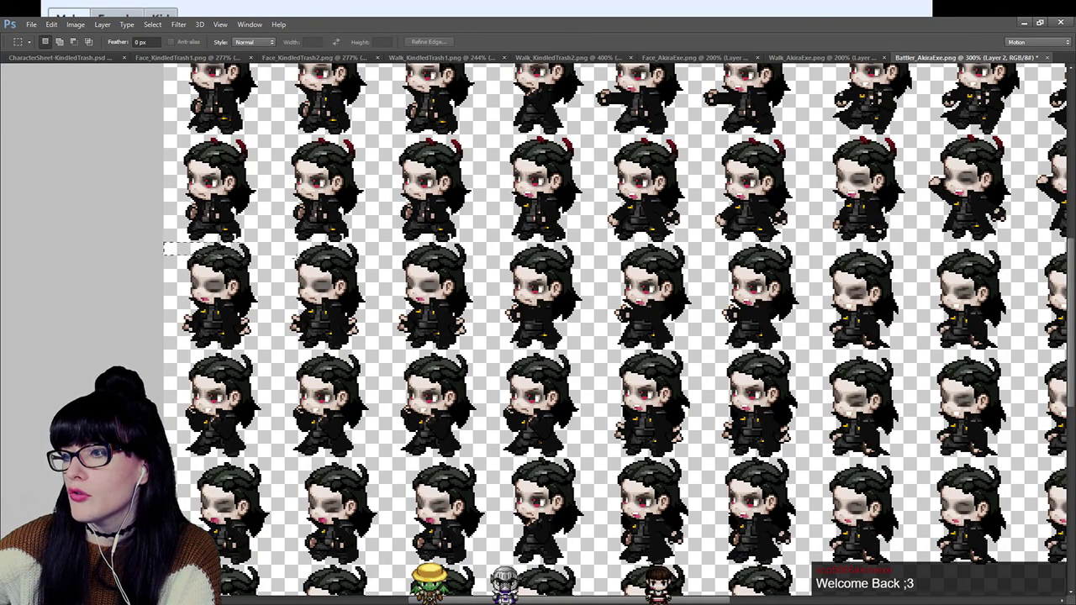
scroll(1015, 463, right, 5)
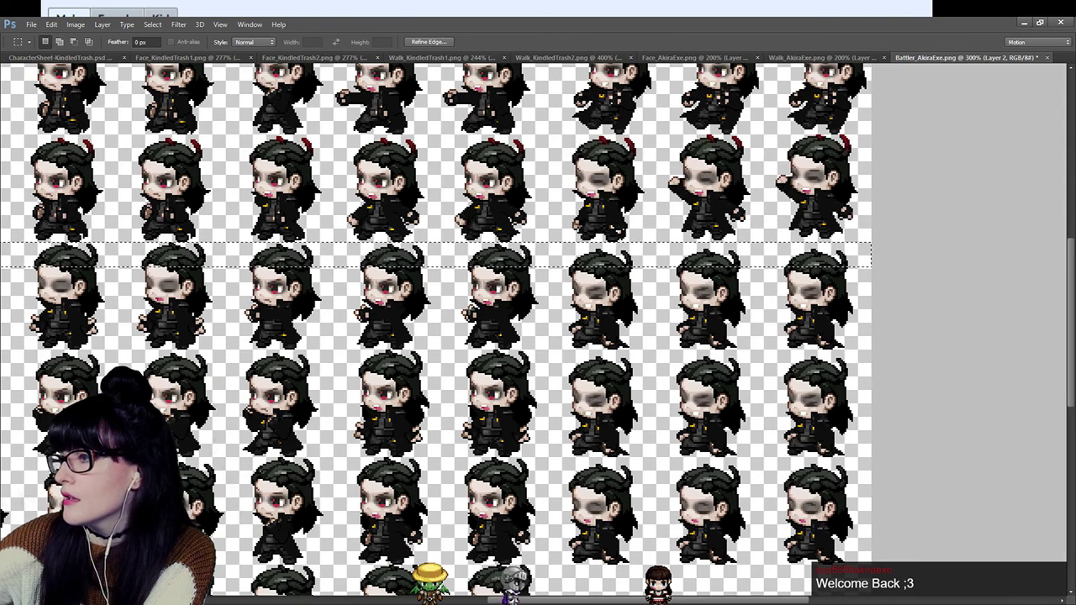
scroll(509, 589, left, 5)
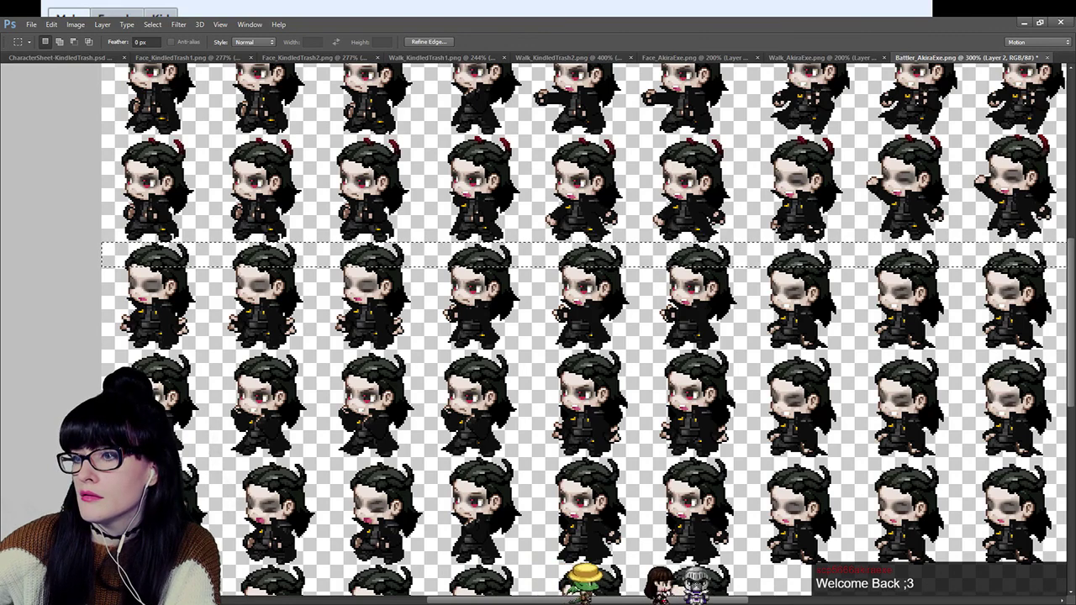
key(g)
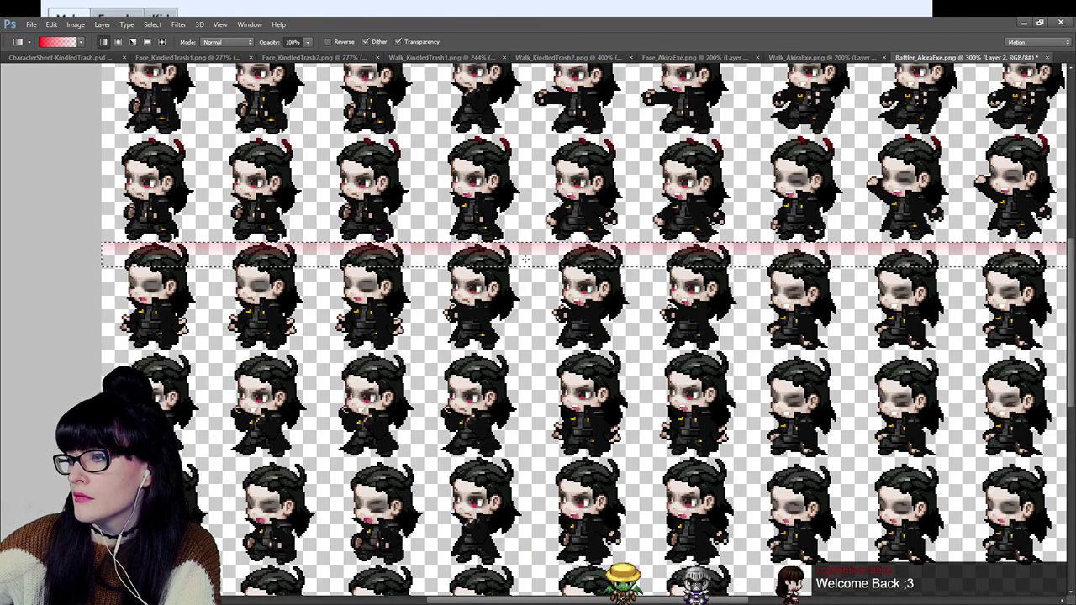
drag(528, 244, 528, 263)
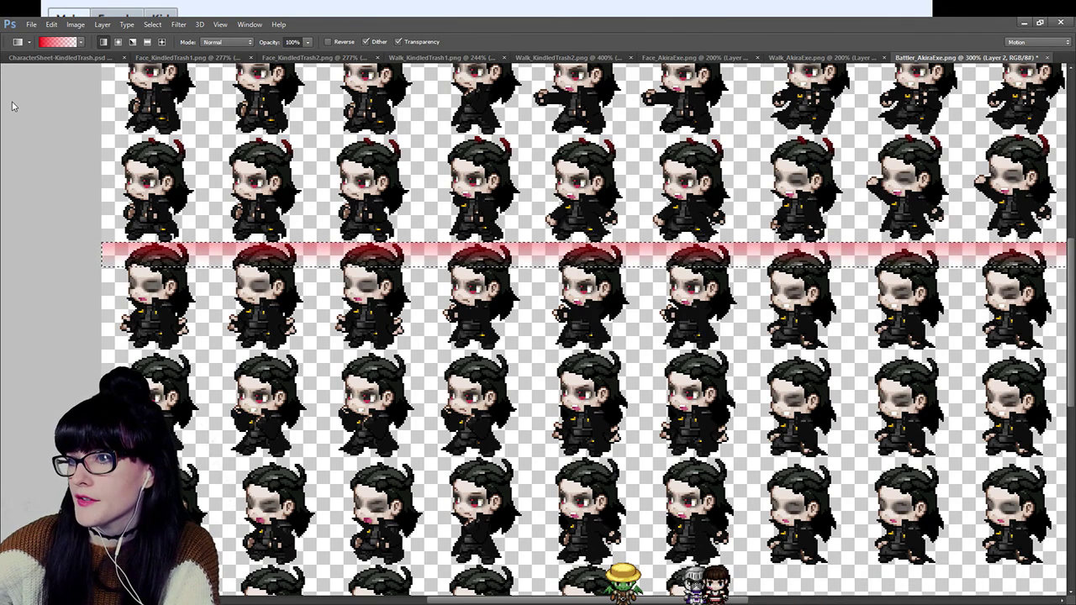
key(m)
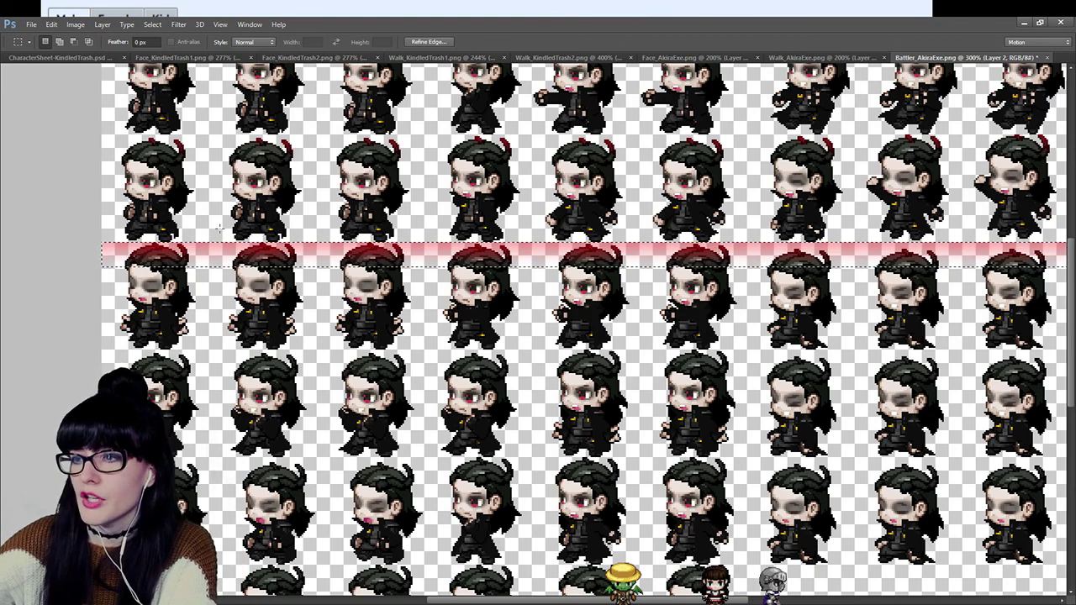
key(ctrl+z)
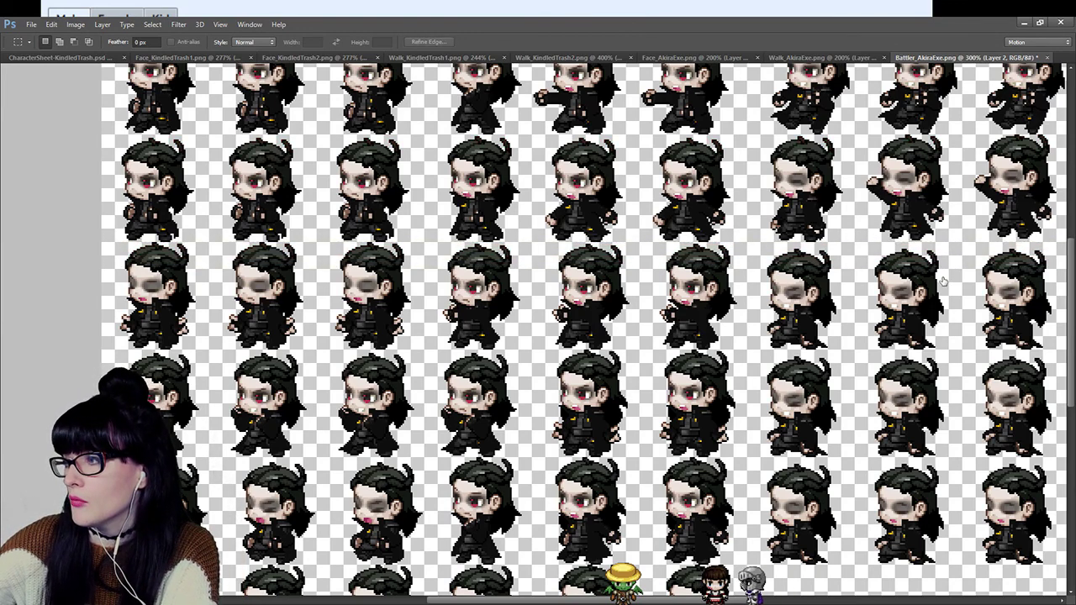
key(ctrl+z)
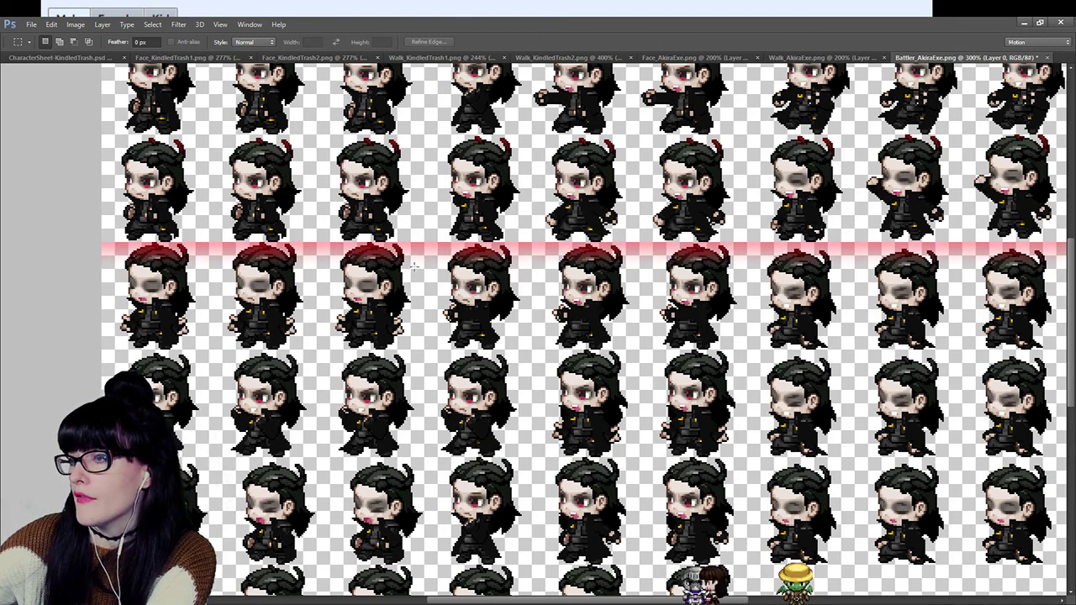
Delete the red gradient from the empty background around the third-row sprites with the Magic Wand, leaving it only on their hair.
key(w)
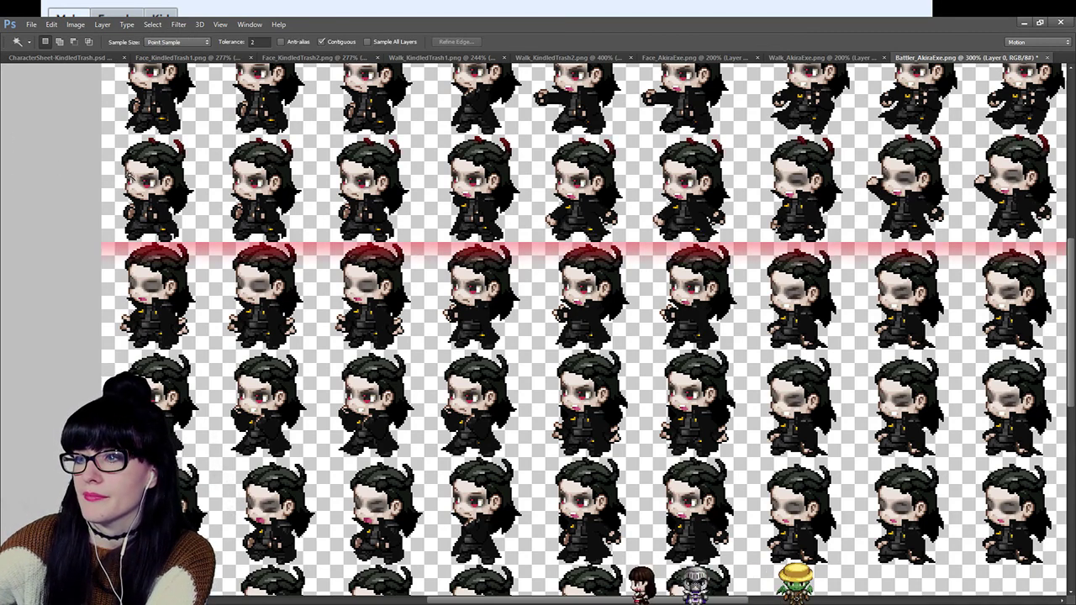
click(530, 260)
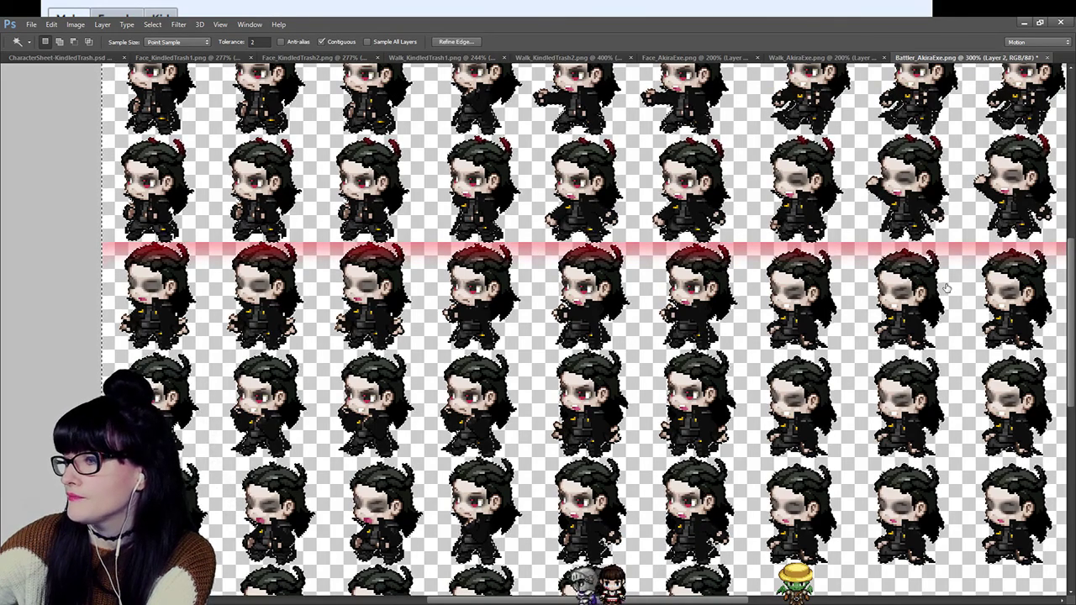
key(Delete)
key(ctrl+d)
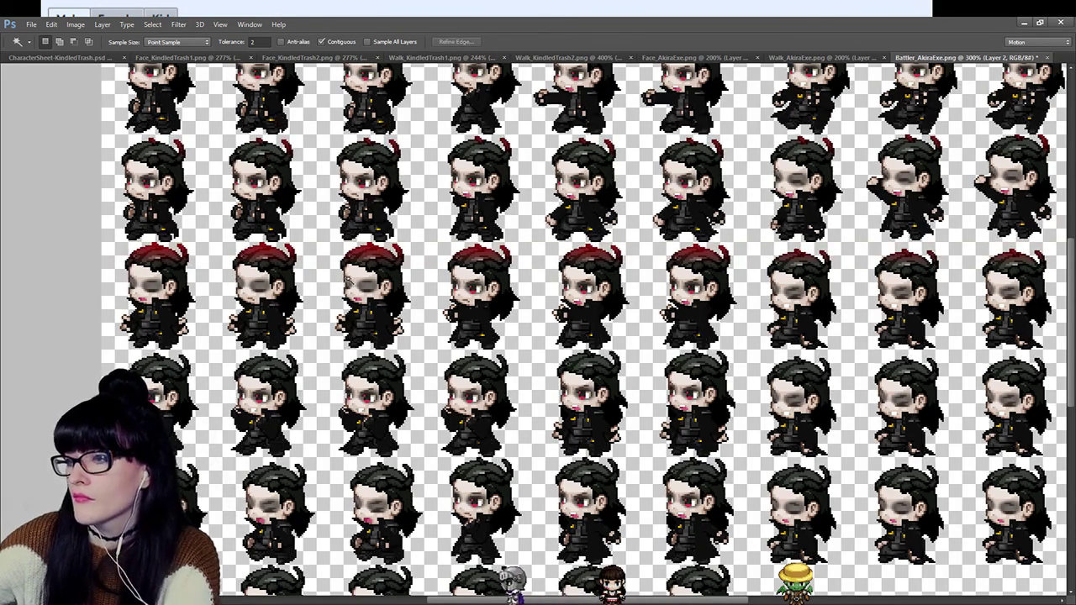
Select a rectangular strip across the hair tops of the entire fourth sprite row.
key(z)
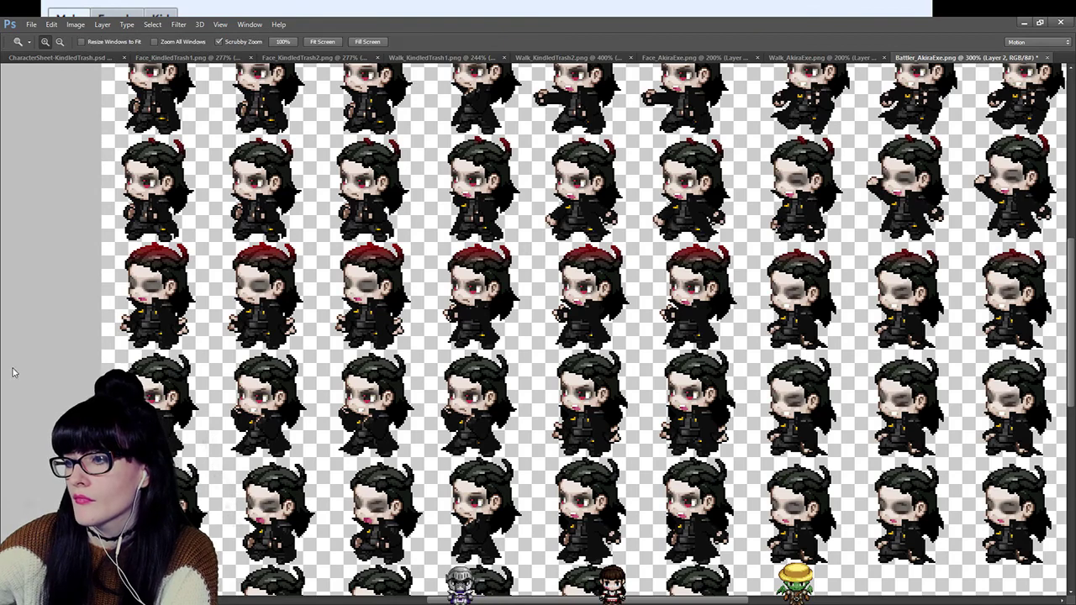
scroll(147, 326, down, 2)
scroll(147, 326, down, 1)
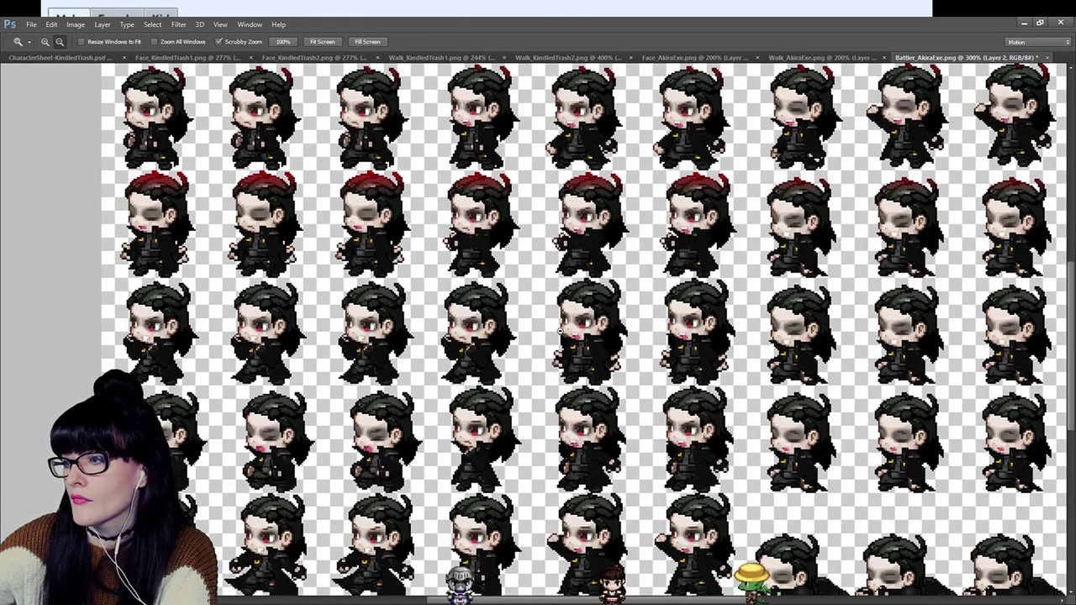
alt+click(160, 84)
key(m)
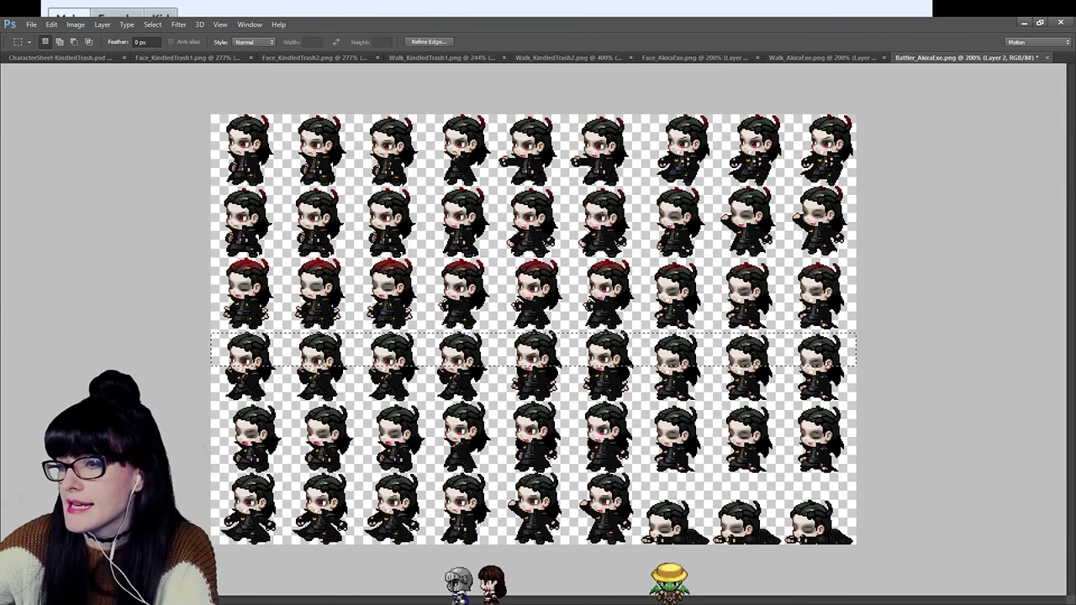
key(z)
click(489, 383)
click(489, 383)
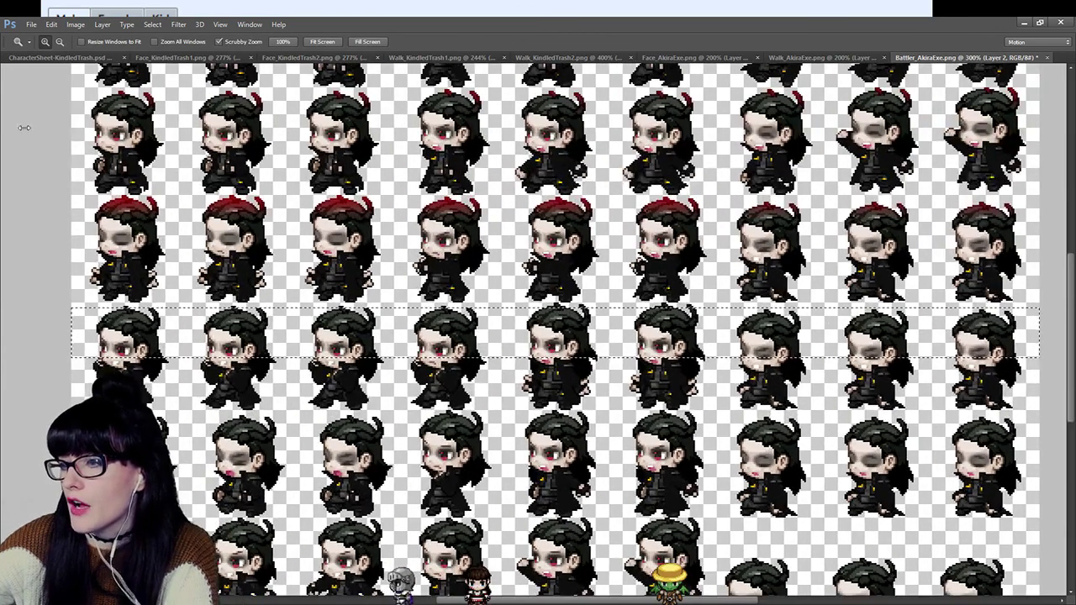
key(m)
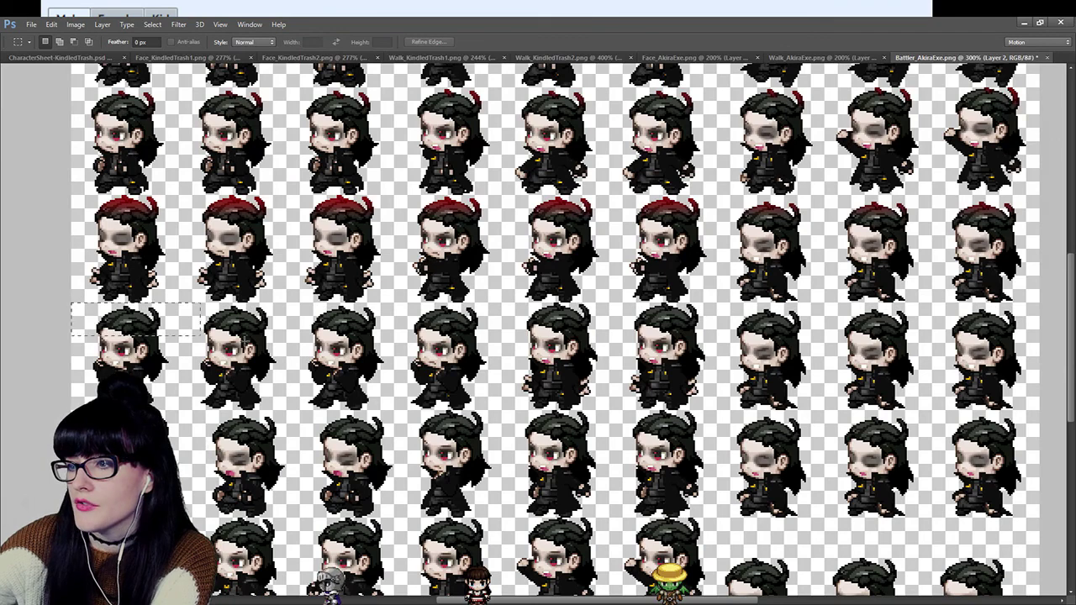
drag(201, 335, 920, 334)
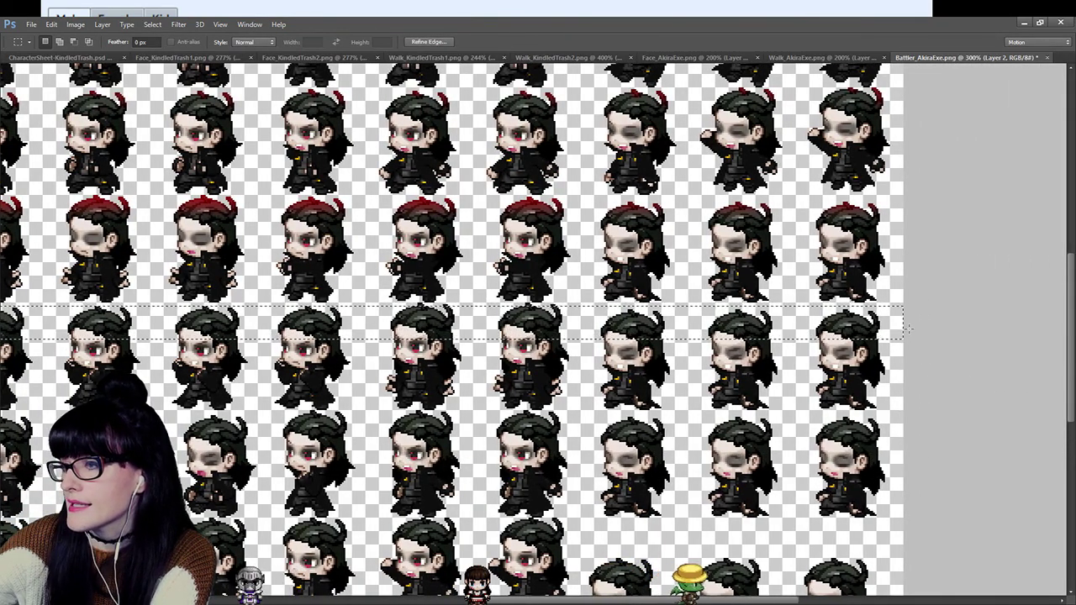
Fill the fourth-row strip with a red-to-transparent gradient fading downward, and clear the selection.
key(g)
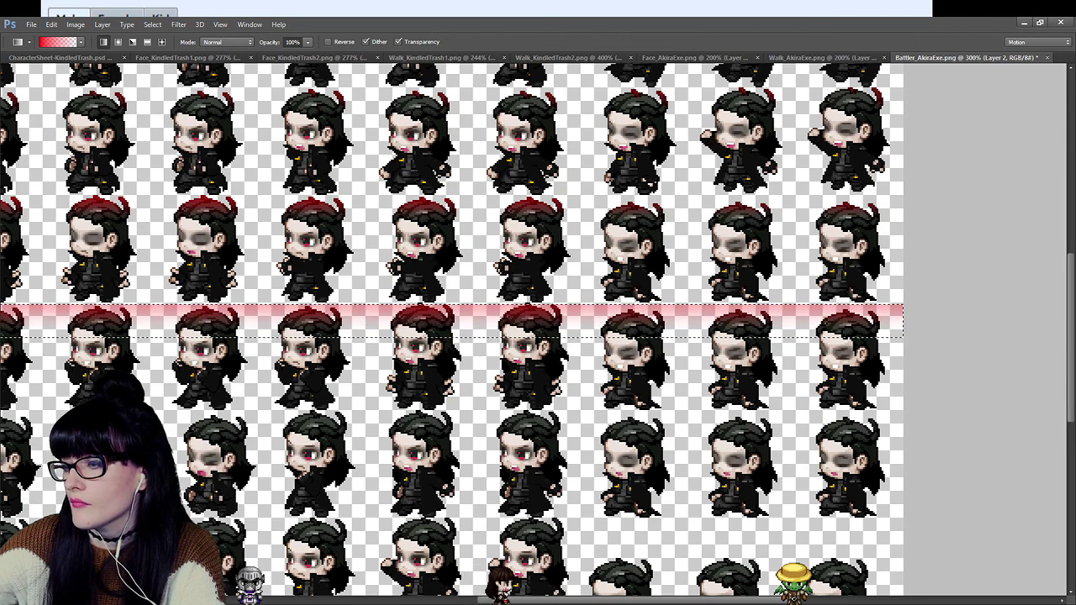
scroll(14, 104, left, 5)
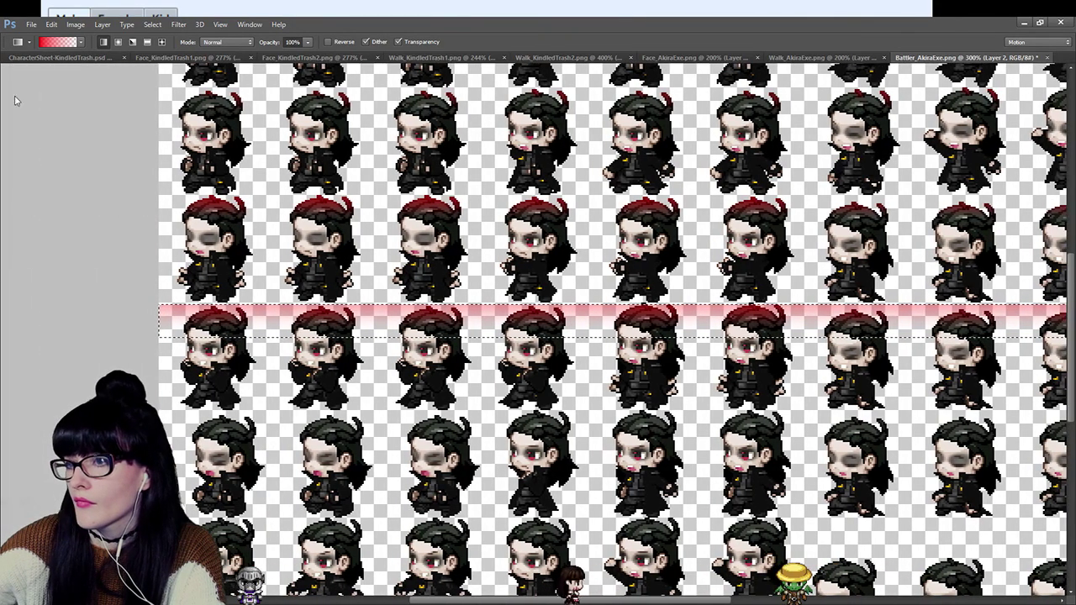
key(m)
key(ctrl+d)
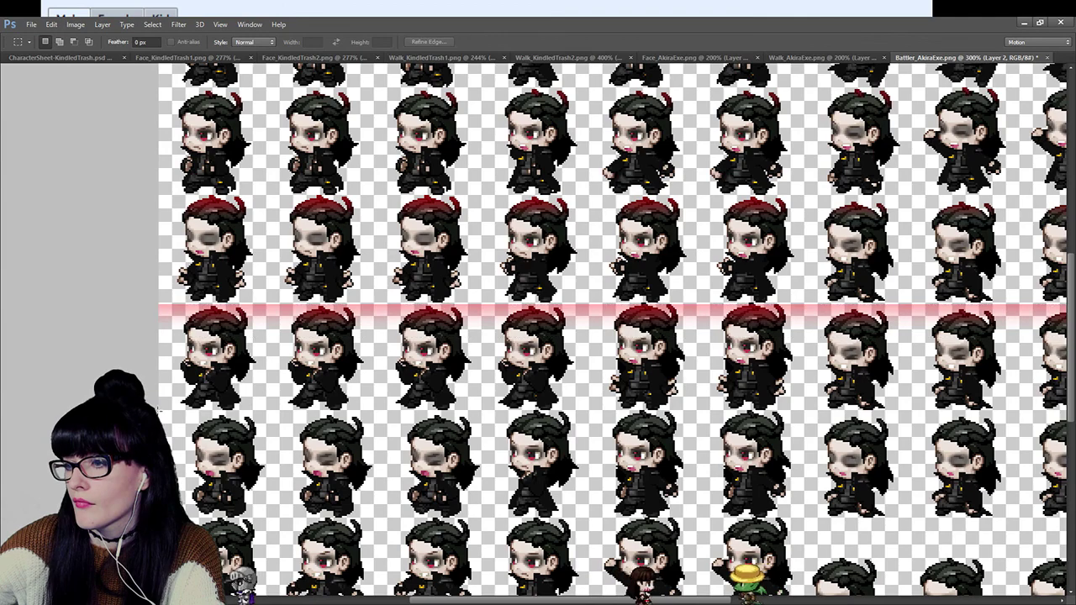
Apply the downward-fading red gradient in a thin strip across the hair tops of the entire fifth sprite row, and clear the selection.
scroll(267, 266, down, 5)
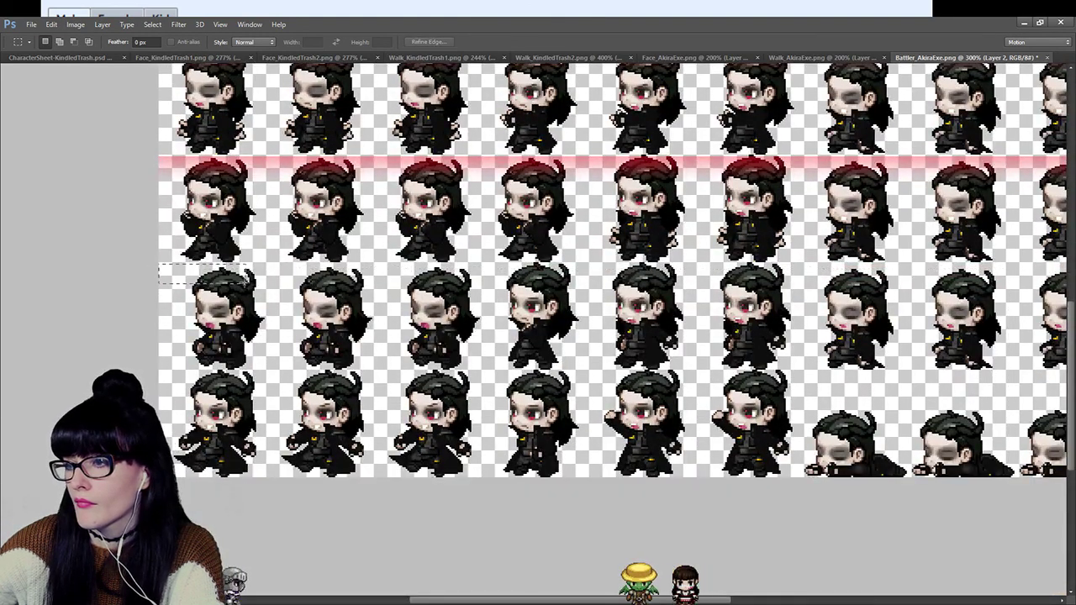
drag(251, 283, 971, 323)
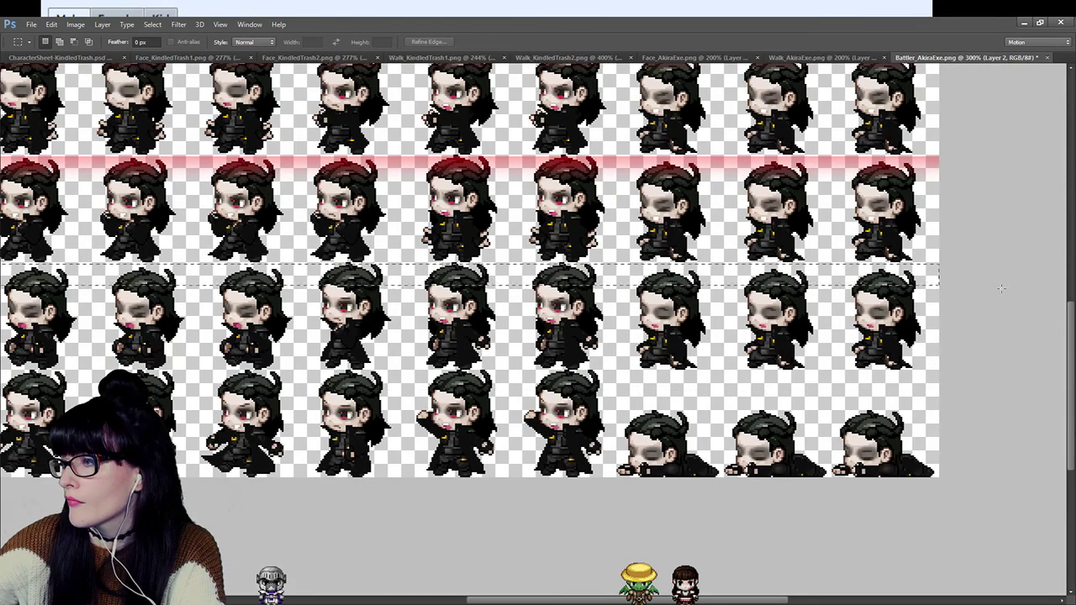
drag(1000, 289, 996, 300)
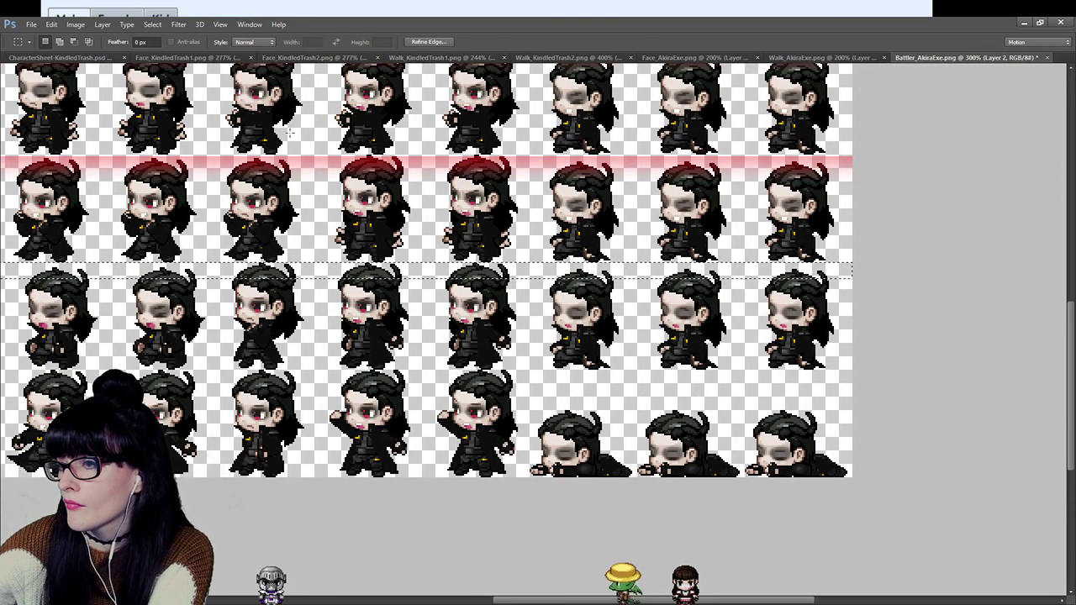
key(g)
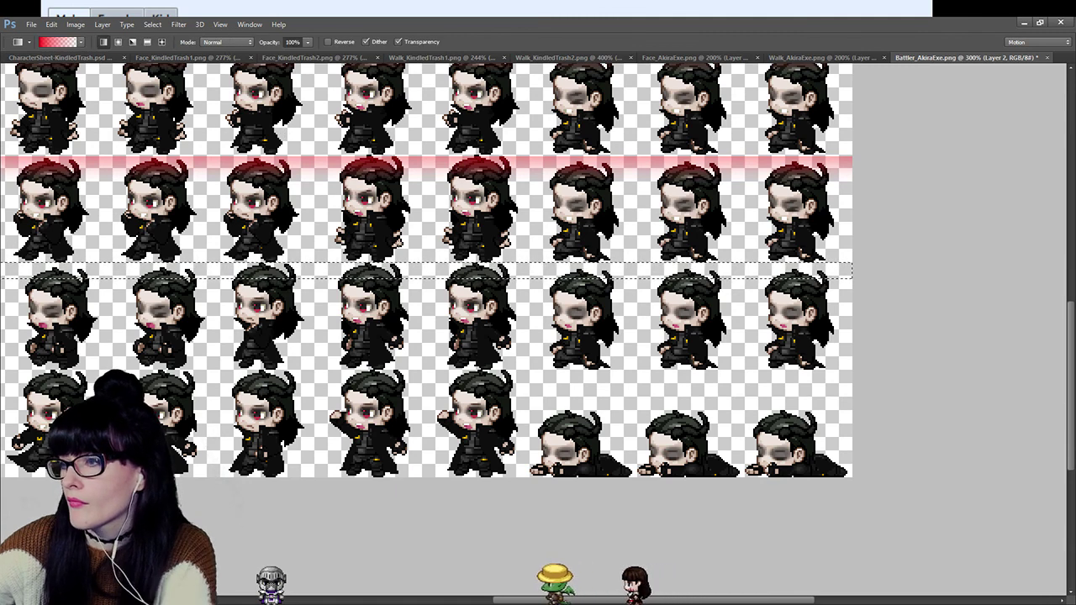
drag(425, 265, 418, 284)
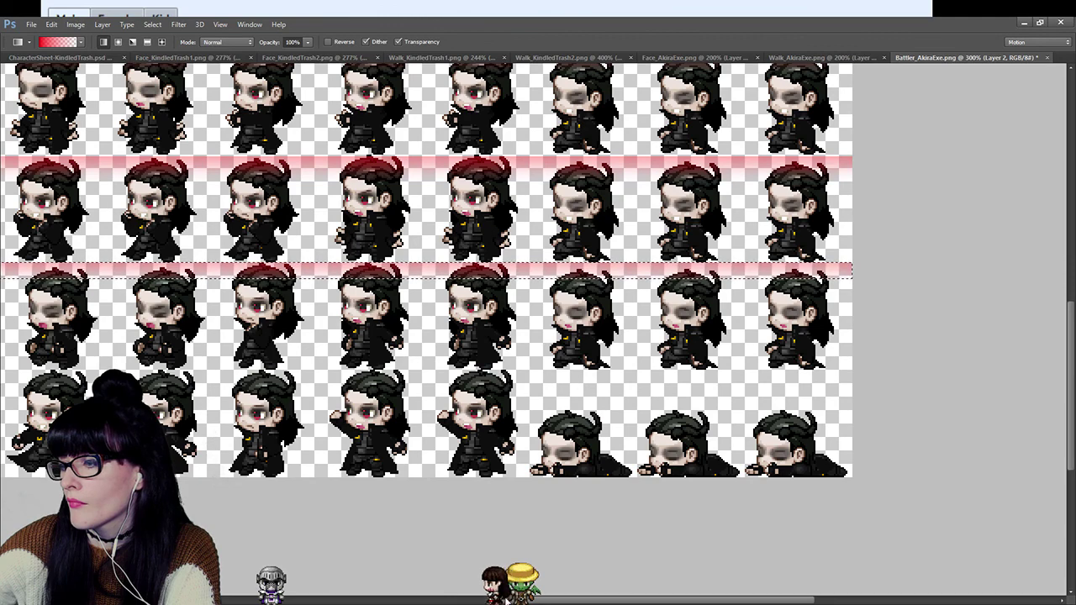
scroll(17, 108, left, 3)
key(m)
click(94, 325)
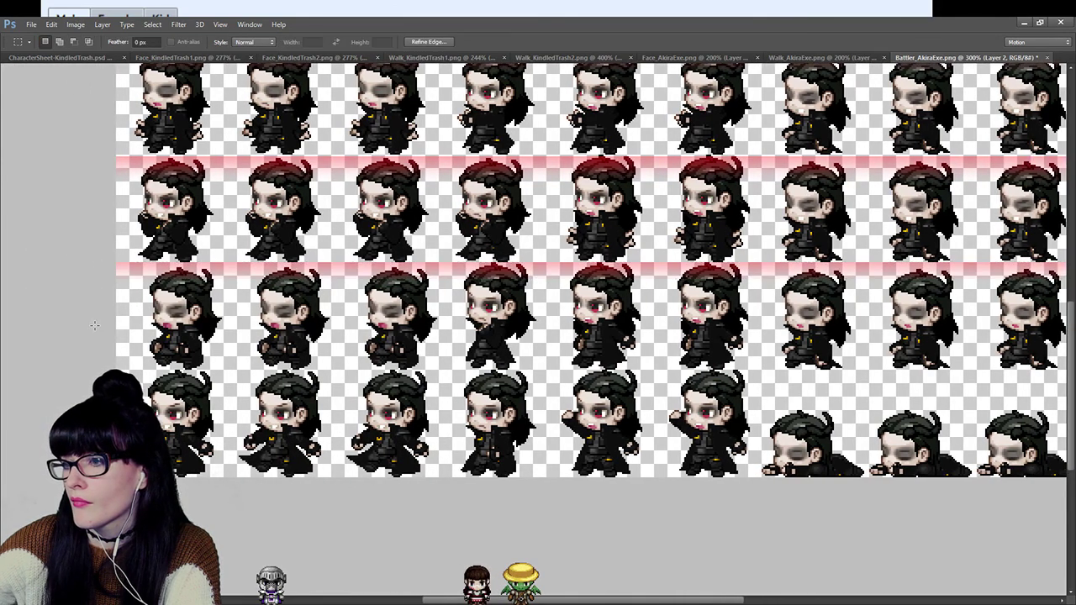
Apply the downward-fading red gradient in a strip across the hair tops of the six upright sprites in the last row, and clear the selection.
drag(181, 374, 590, 406)
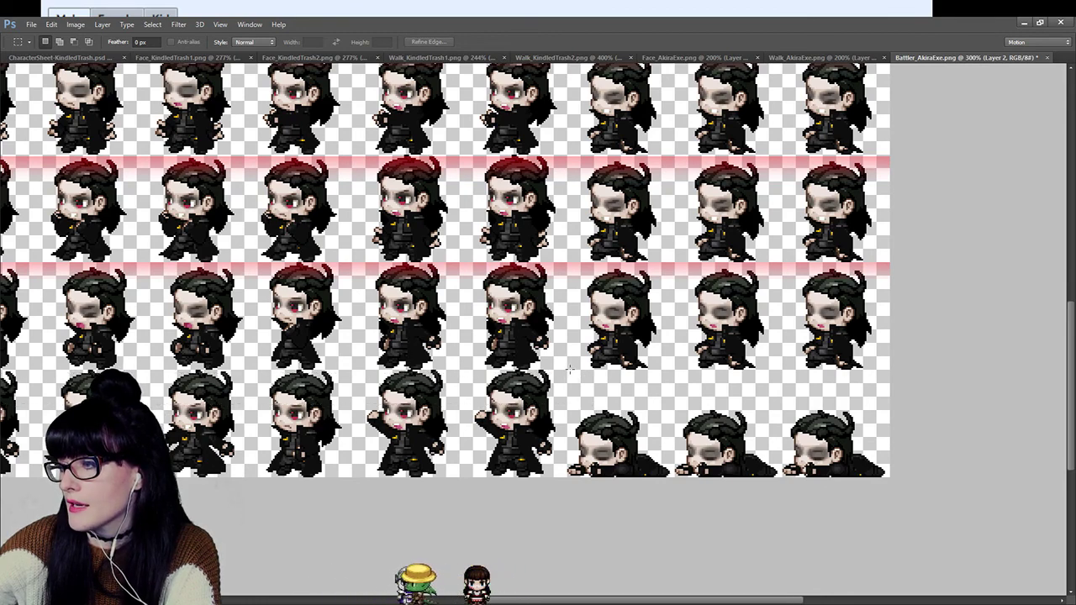
scroll(337, 403, left, 5)
drag(269, 430, 257, 367)
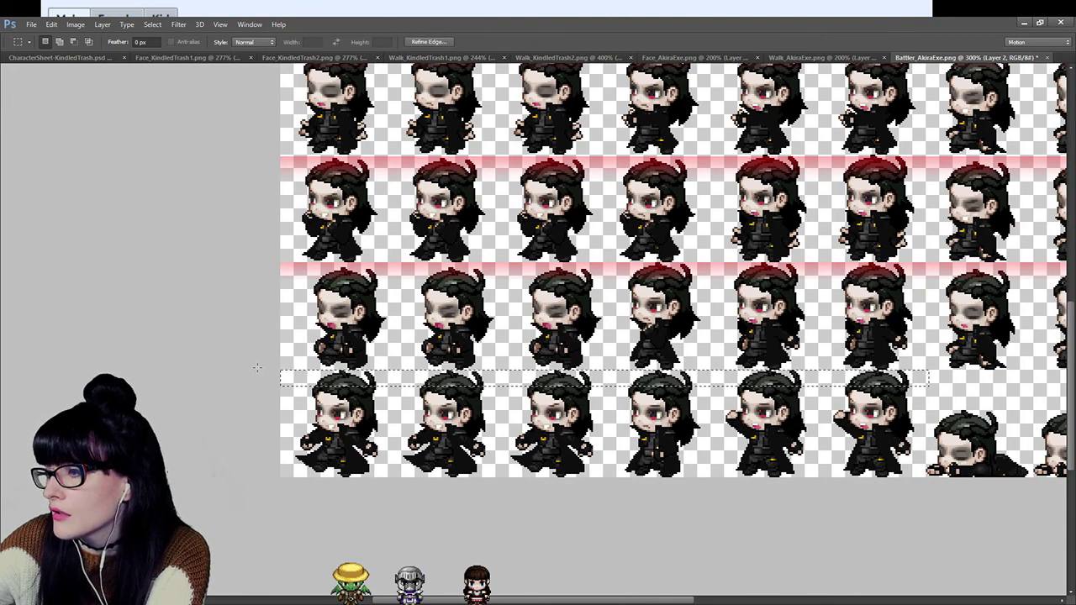
key(g)
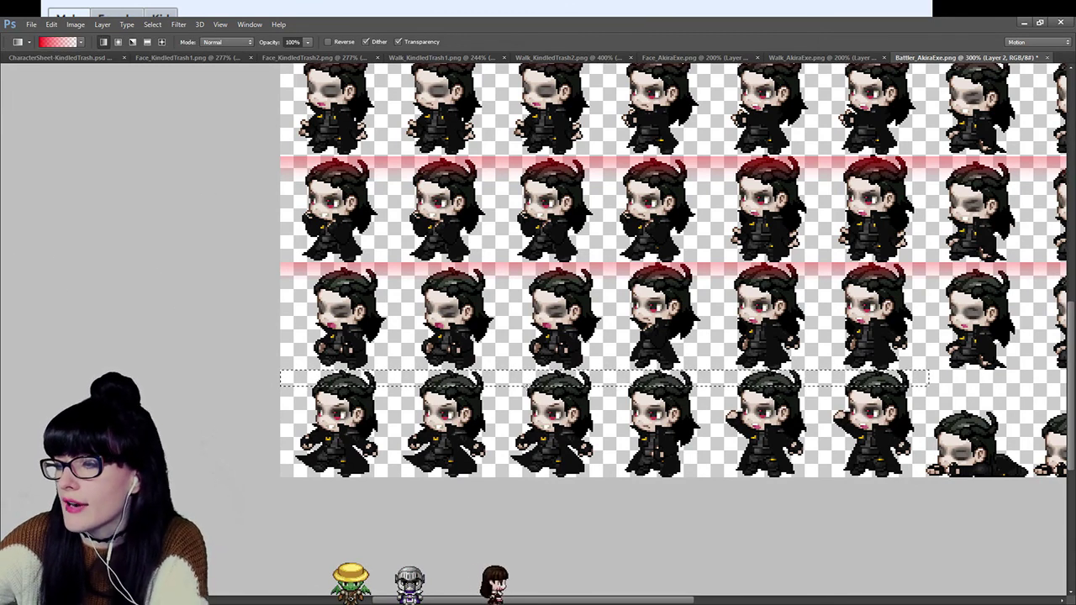
drag(404, 371, 405, 384)
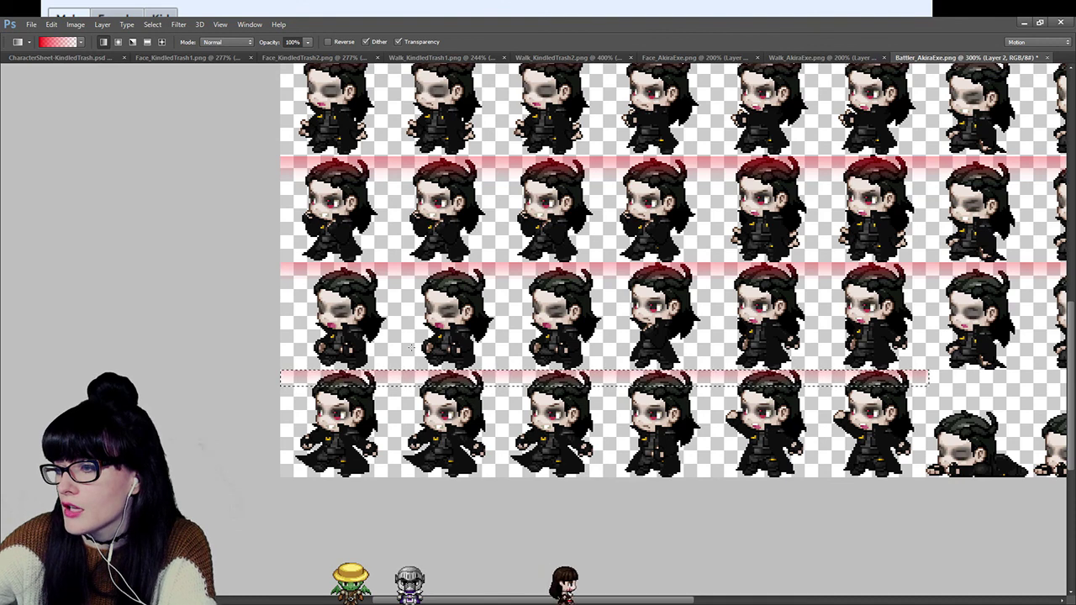
drag(481, 602, 572, 601)
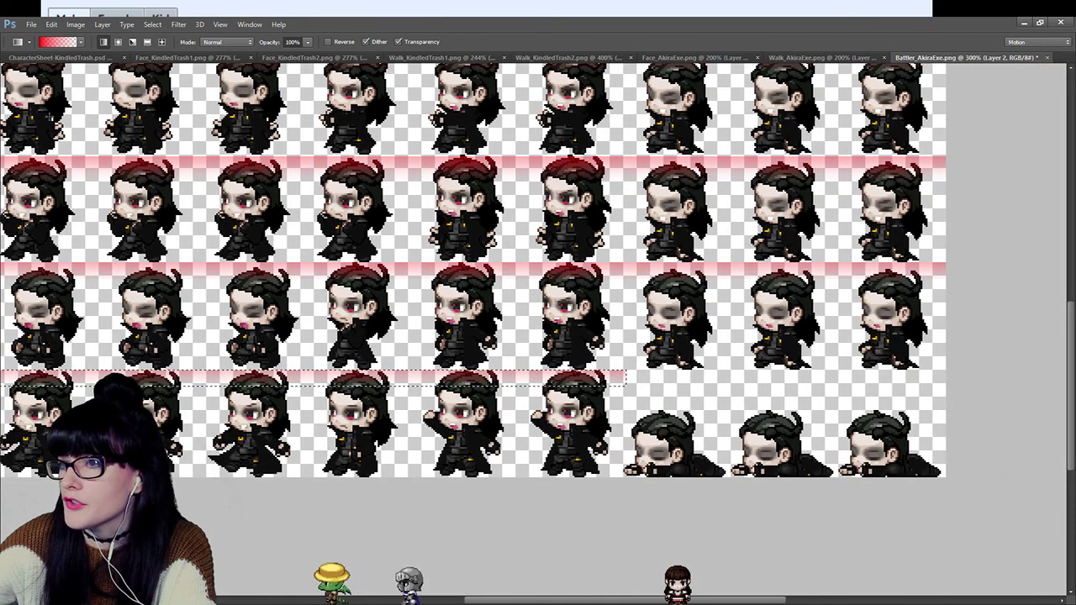
key(ctrl+d)
key(m)
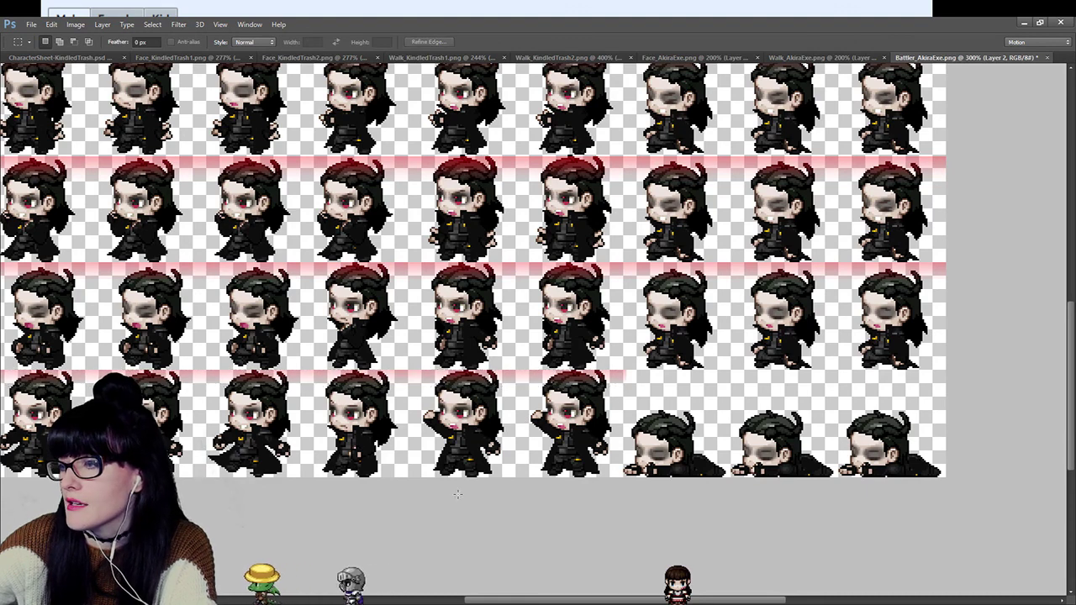
Apply the downward-fading red gradient in a strip over the hair of the three lying sprites in the last row, and clear the selection.
drag(499, 602, 545, 601)
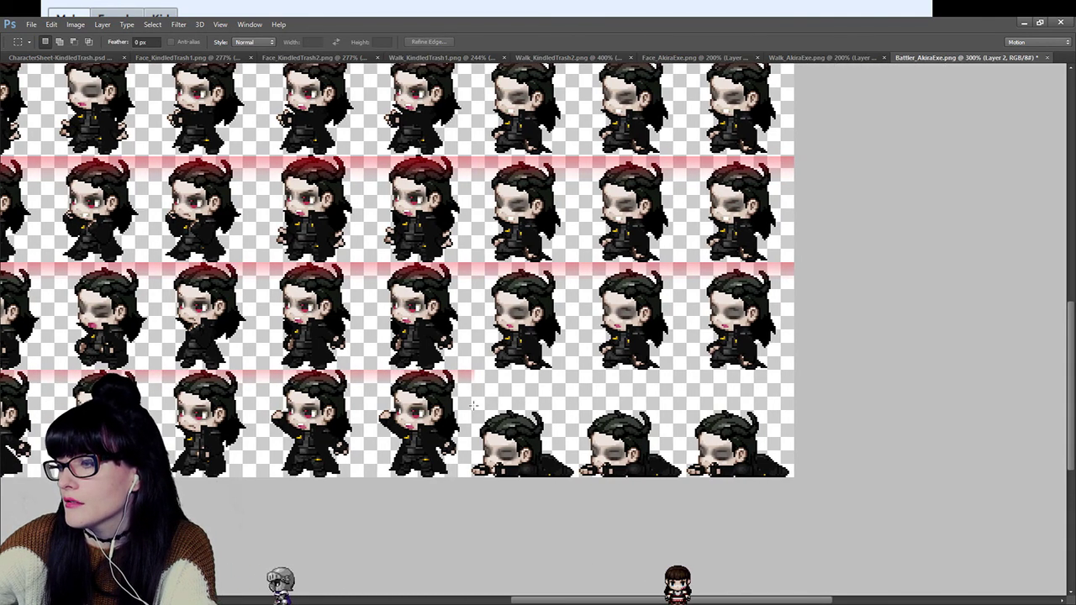
drag(746, 420, 781, 424)
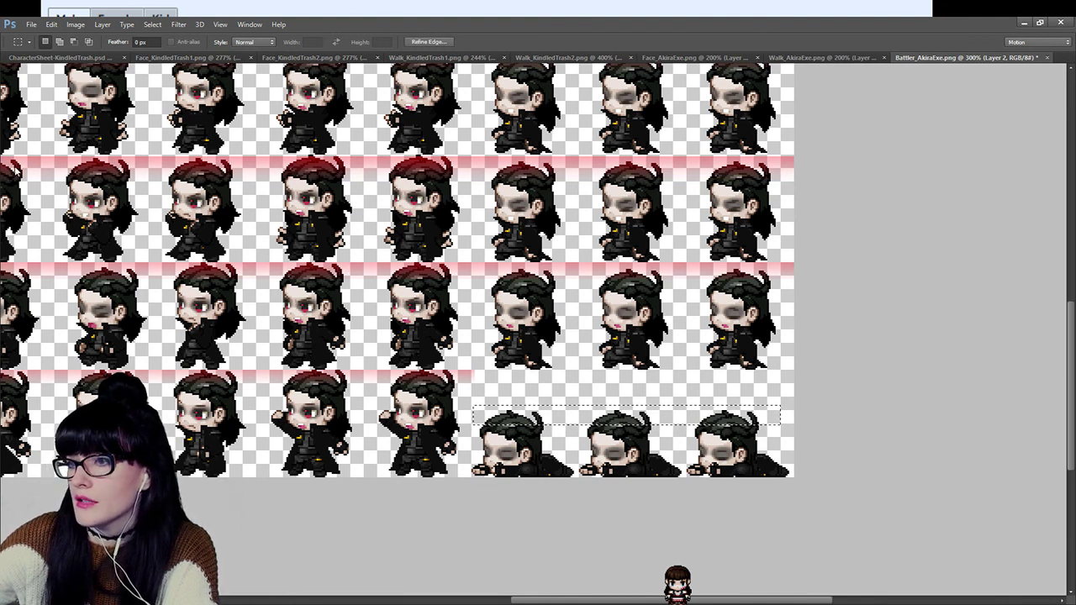
key(g)
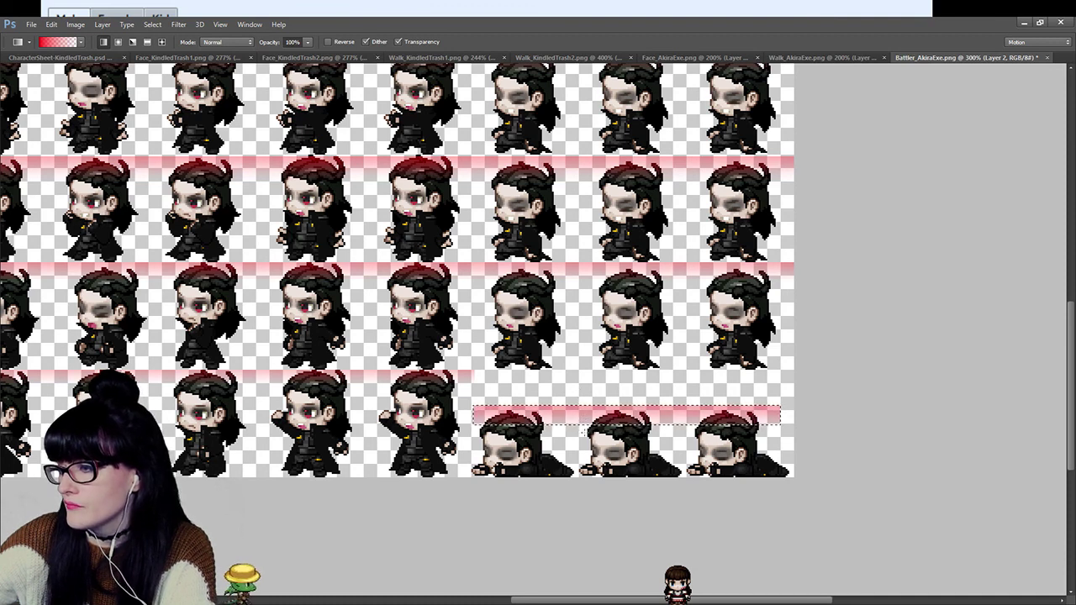
key(m)
key(ctrl+d)
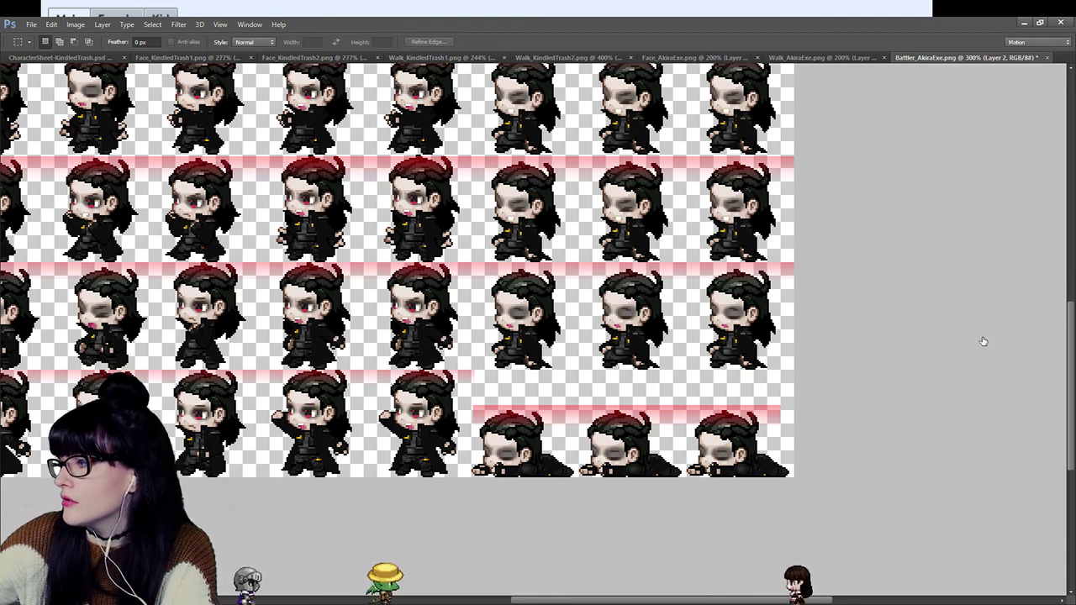
Select the empty background from the sprite layer with the Magic Wand, and delete the red gradient there from Layer 2 for rows four to six.
key(alt+[)
key(alt+[)
key(w)
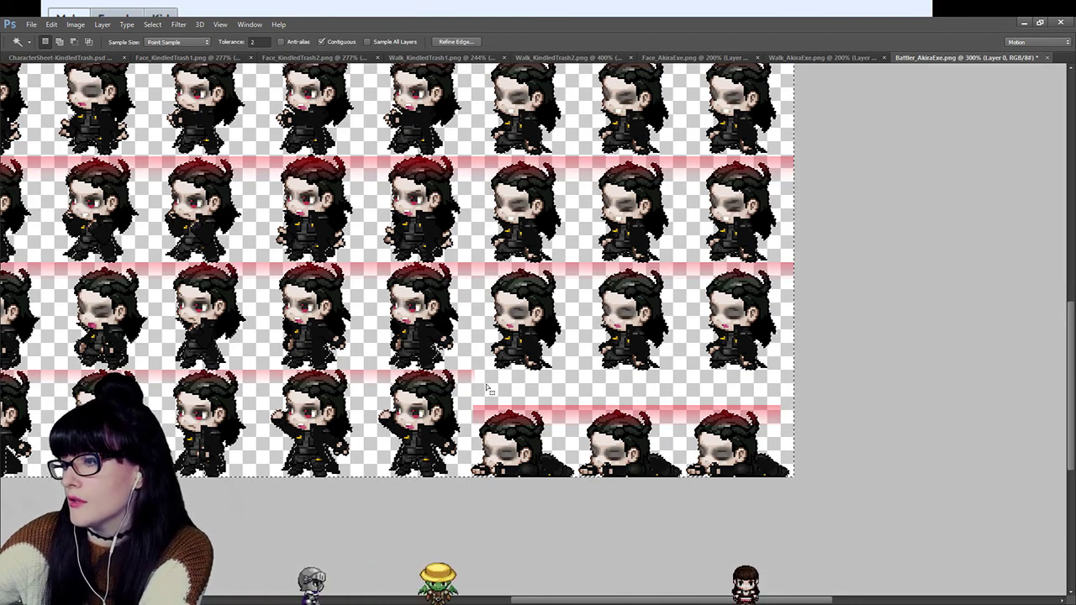
click(740, 406)
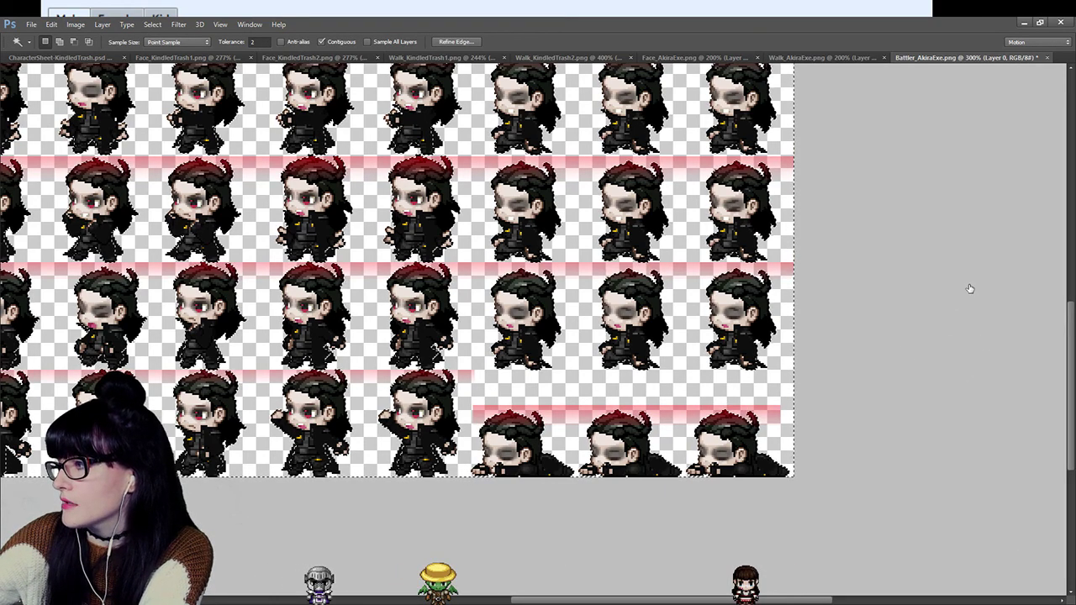
key(Delete)
key(ctrl+d)
key(alt+])
key(alt+])
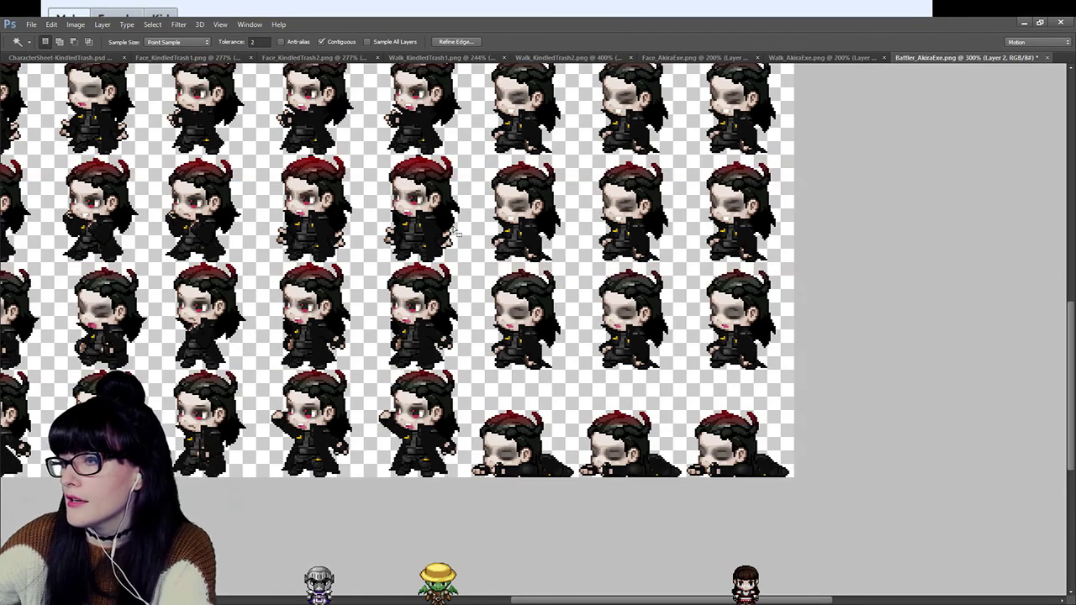
Erase the excess red from the first third-row sprite's hair, keeping red only on the top tuft and the curved back strand.
key(z)
key(ctrl+minus)
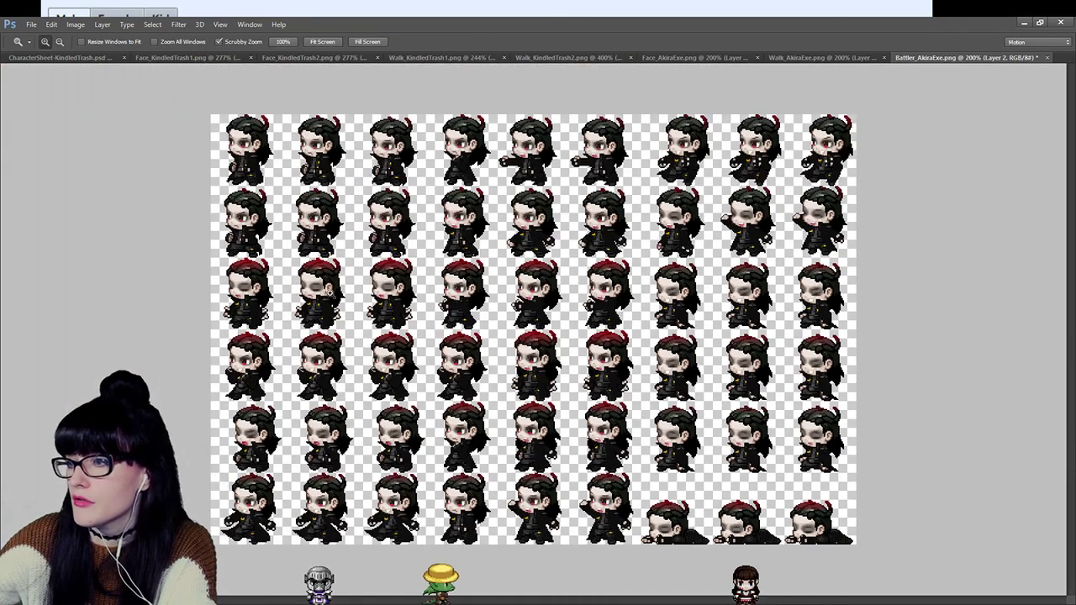
scroll(275, 266, up, 5)
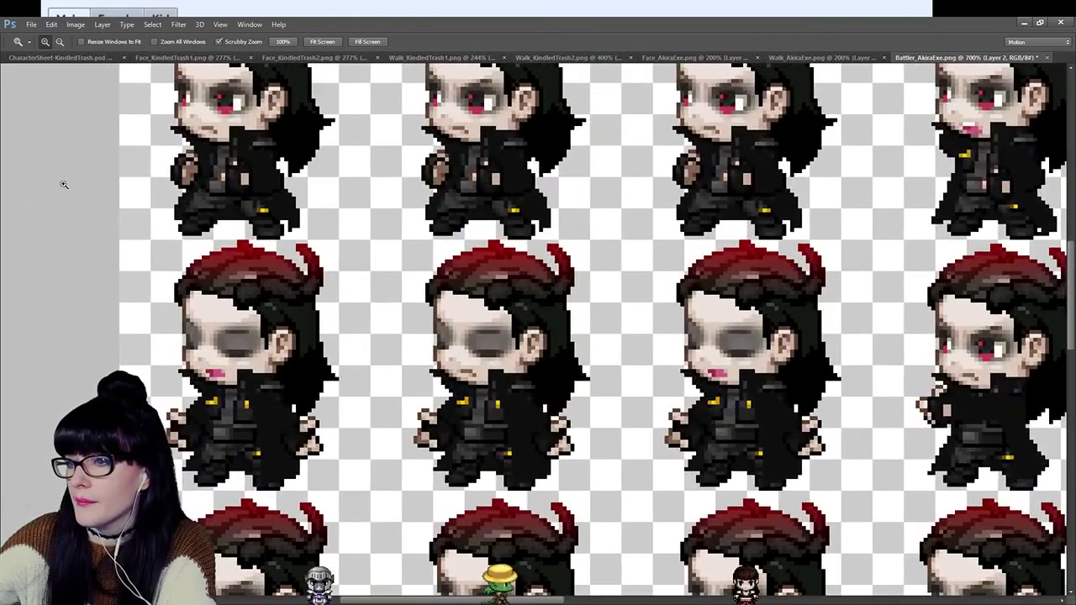
key(e)
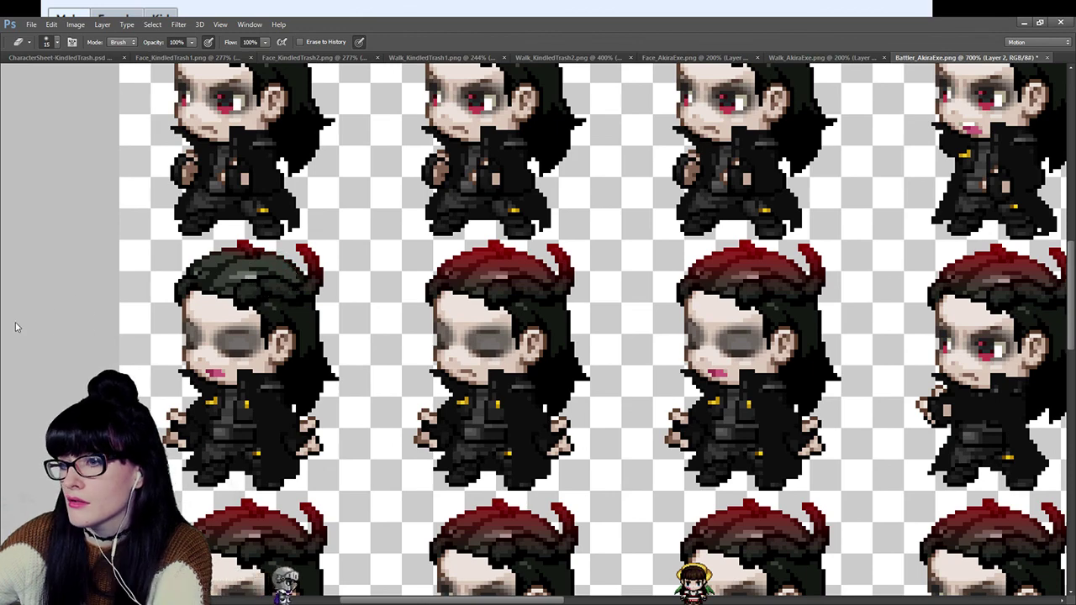
key(z)
mouse_move(282, 291)
mouse_down()
mouse_move(354, 332)
mouse_move(55, 211)
mouse_up()
key(e)
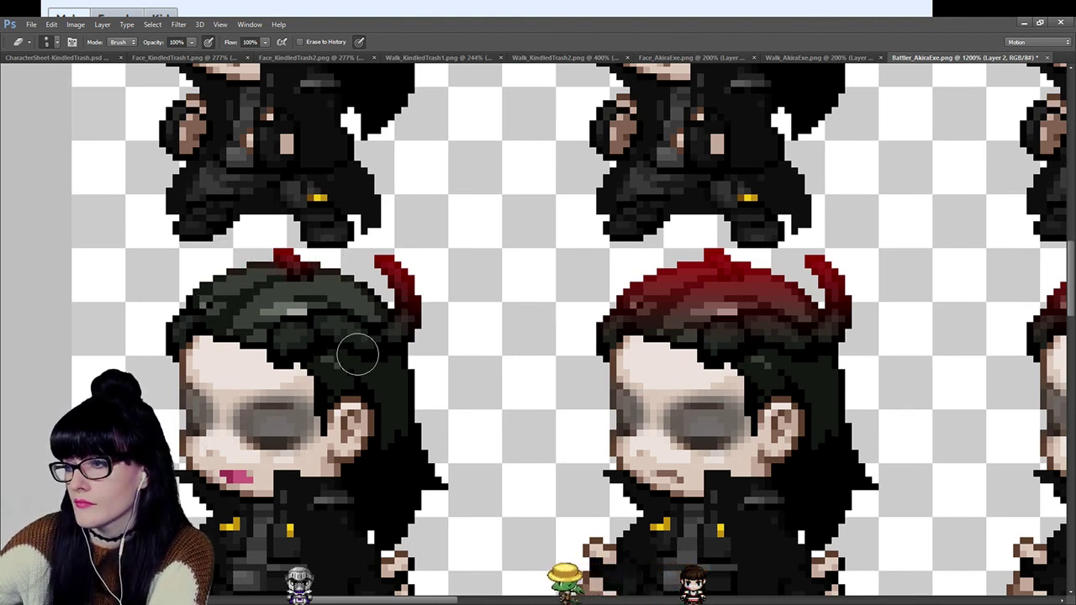
Erase the excess red from the second and third sprites' hair in the third row, keeping the top tuft and curved back strand red.
mouse_move(709, 298)
mouse_down()
mouse_move(650, 271)
mouse_move(604, 319)
mouse_move(655, 307)
mouse_move(693, 327)
mouse_move(755, 322)
mouse_move(750, 306)
mouse_move(771, 268)
mouse_move(760, 260)
mouse_move(783, 303)
mouse_up()
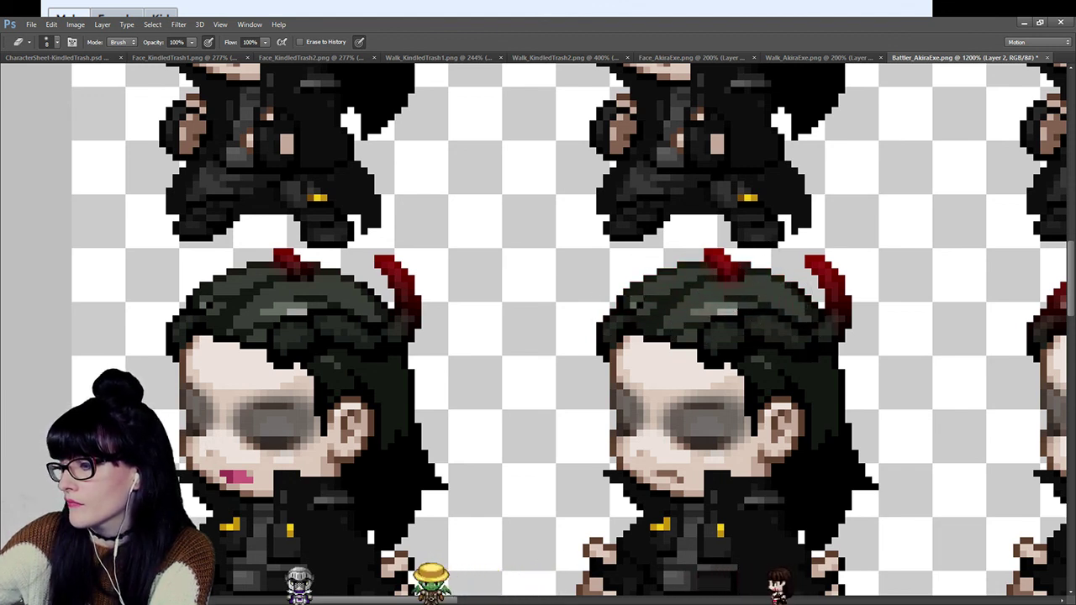
key(ctrl+z)
scroll(610, 300, right, 3)
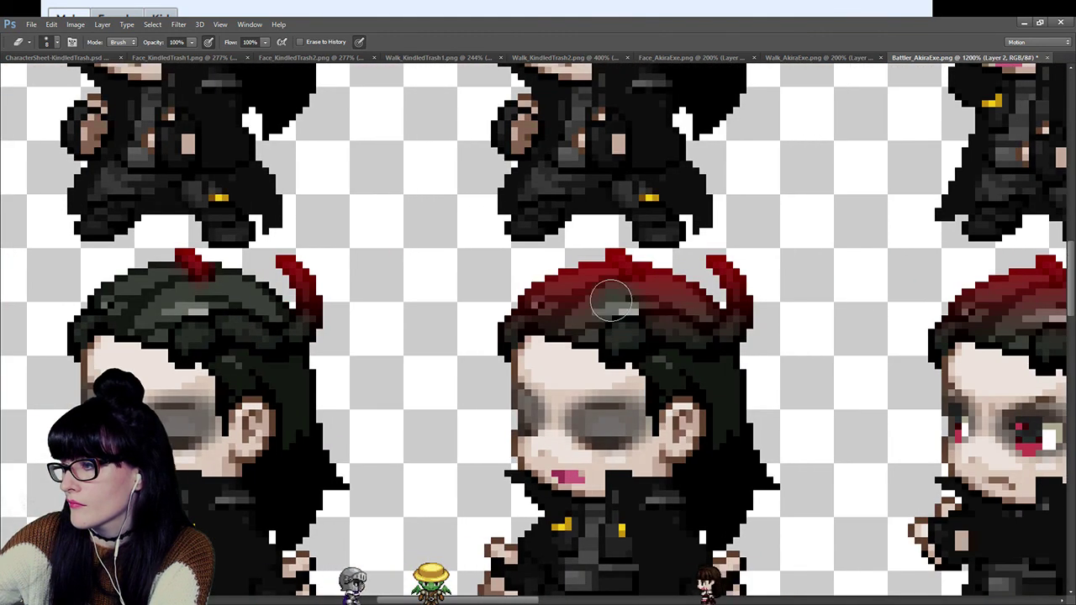
drag(525, 307, 577, 319)
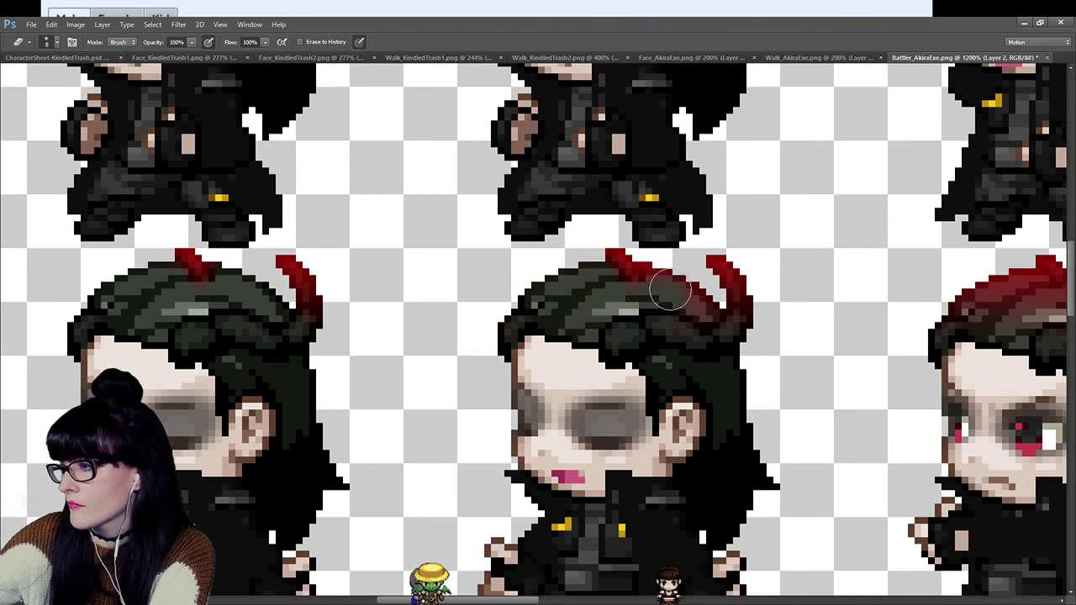
mouse_move(658, 250)
mouse_down()
mouse_move(658, 312)
mouse_move(606, 298)
mouse_move(691, 340)
mouse_up()
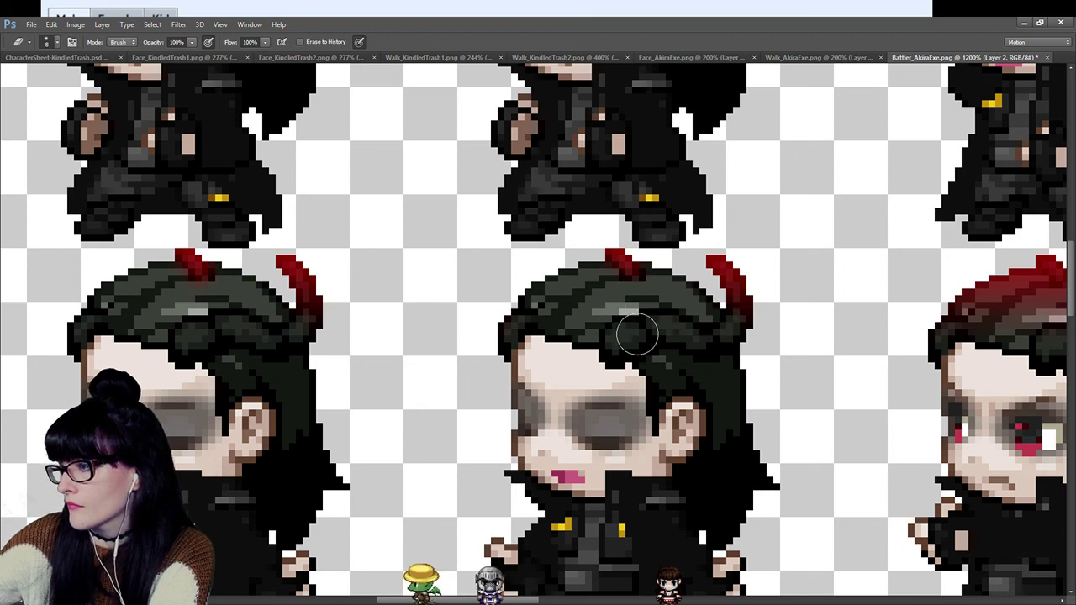
Erase the excess red from the fourth, fifth and sixth third-row sprites' hair, leaving red only on the tuft and back strand.
scroll(629, 331, right, 5)
scroll(629, 331, right, 5)
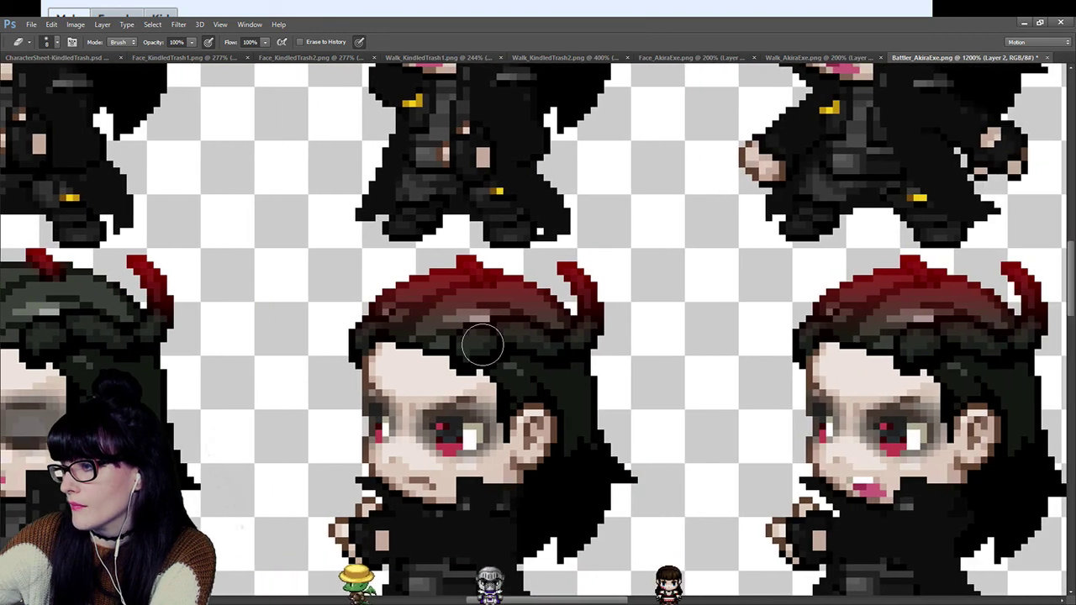
mouse_move(480, 344)
mouse_down()
mouse_move(423, 306)
mouse_move(445, 284)
mouse_move(403, 294)
mouse_move(370, 326)
mouse_move(484, 358)
mouse_move(432, 279)
mouse_move(502, 337)
mouse_move(497, 317)
mouse_move(527, 290)
mouse_move(514, 259)
mouse_move(559, 351)
mouse_move(484, 348)
mouse_move(556, 369)
mouse_move(572, 348)
mouse_up()
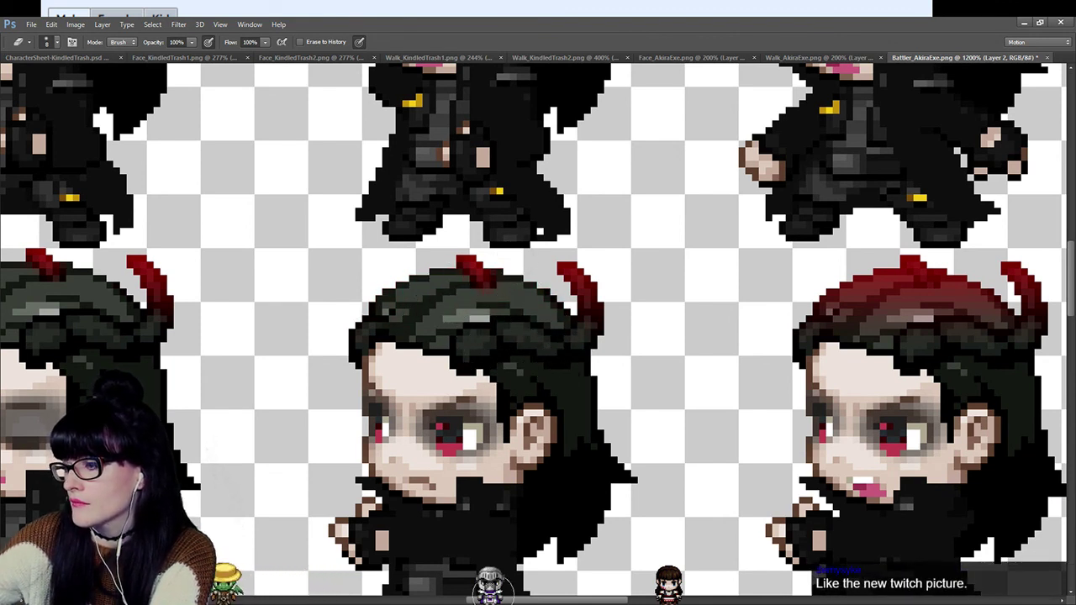
drag(525, 601, 597, 600)
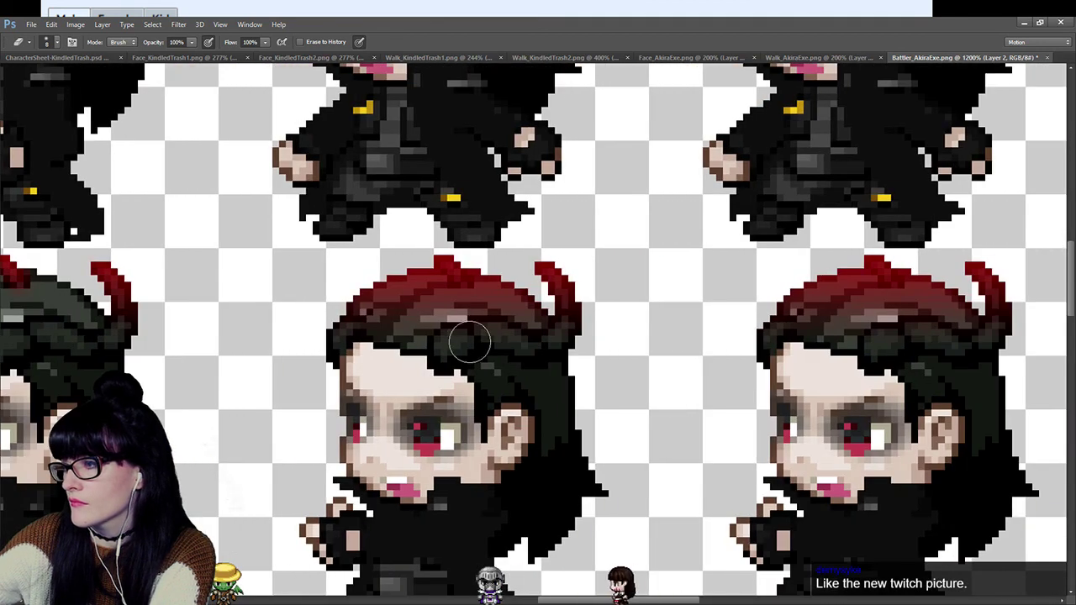
mouse_move(427, 294)
mouse_down()
mouse_move(383, 330)
mouse_move(327, 326)
mouse_move(448, 337)
mouse_move(452, 305)
mouse_move(496, 319)
mouse_move(485, 266)
mouse_move(538, 348)
mouse_up()
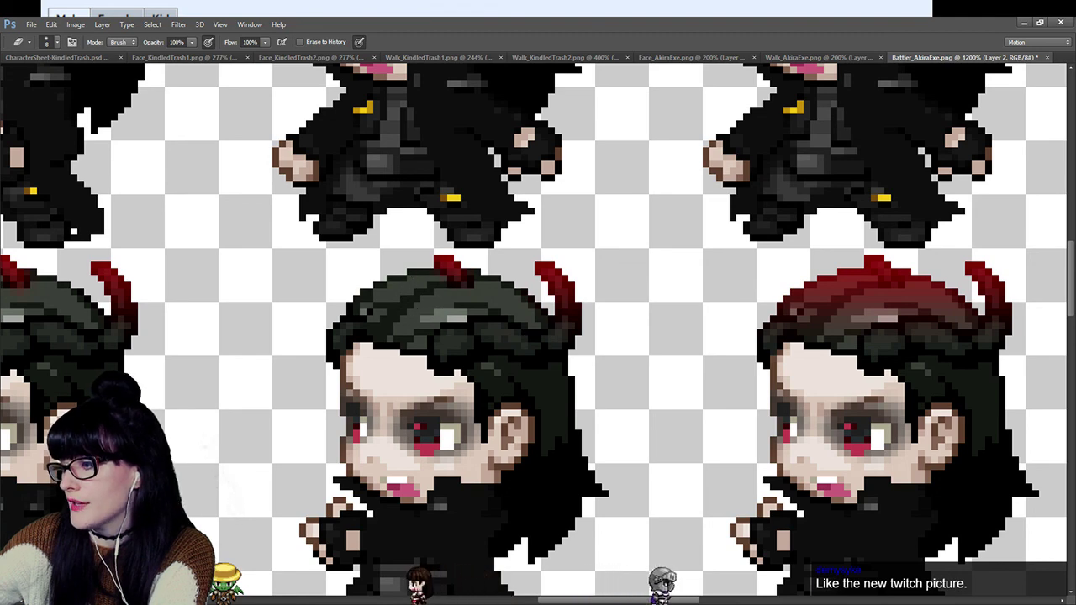
drag(618, 601, 680, 600)
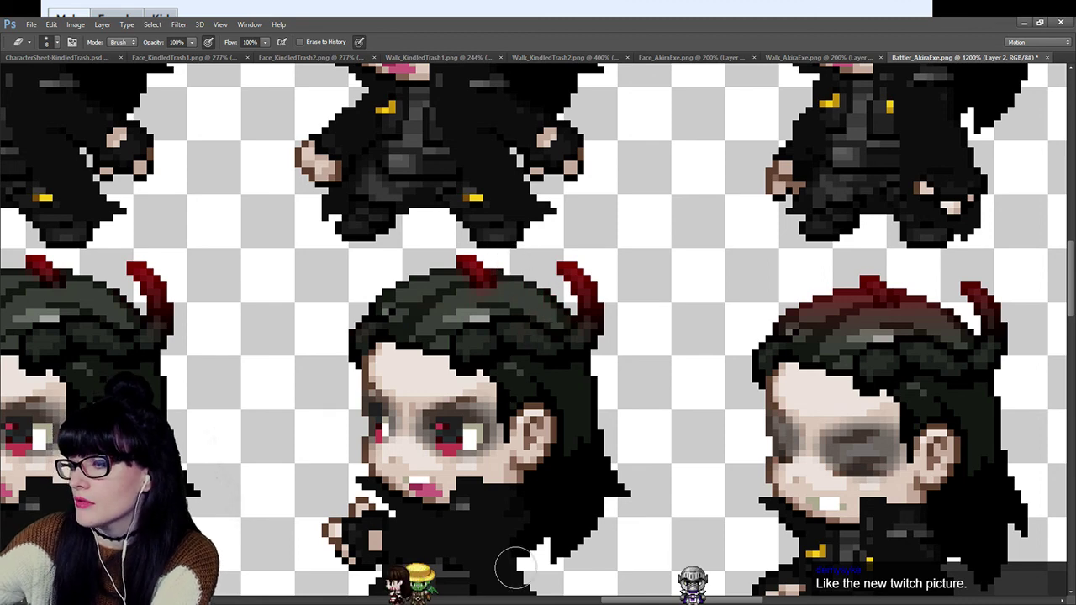
Erase the excess red from the last three third-row sprites' hair, leaving red only on the tuft and back strand.
drag(614, 601, 677, 602)
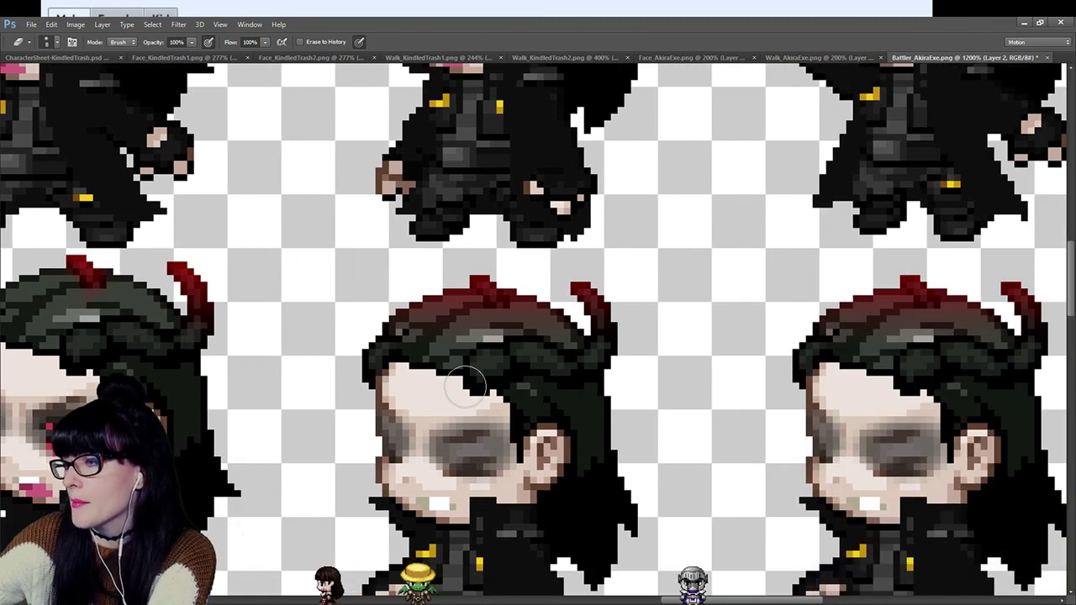
mouse_move(456, 307)
mouse_down()
mouse_move(408, 345)
mouse_move(482, 376)
mouse_move(507, 345)
mouse_move(462, 315)
mouse_move(489, 342)
mouse_move(536, 320)
mouse_up()
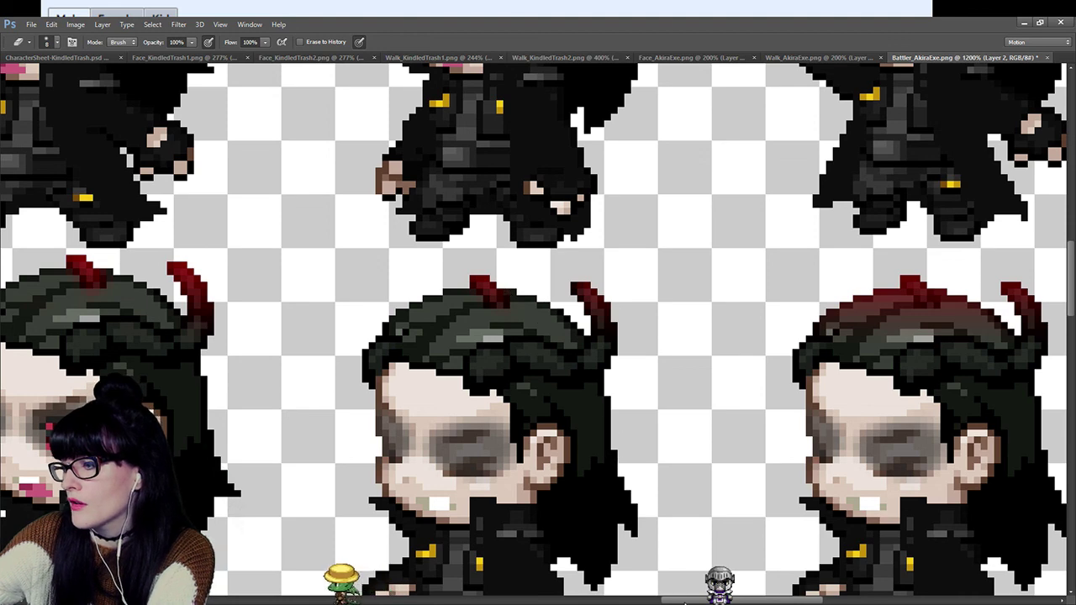
drag(685, 602, 647, 601)
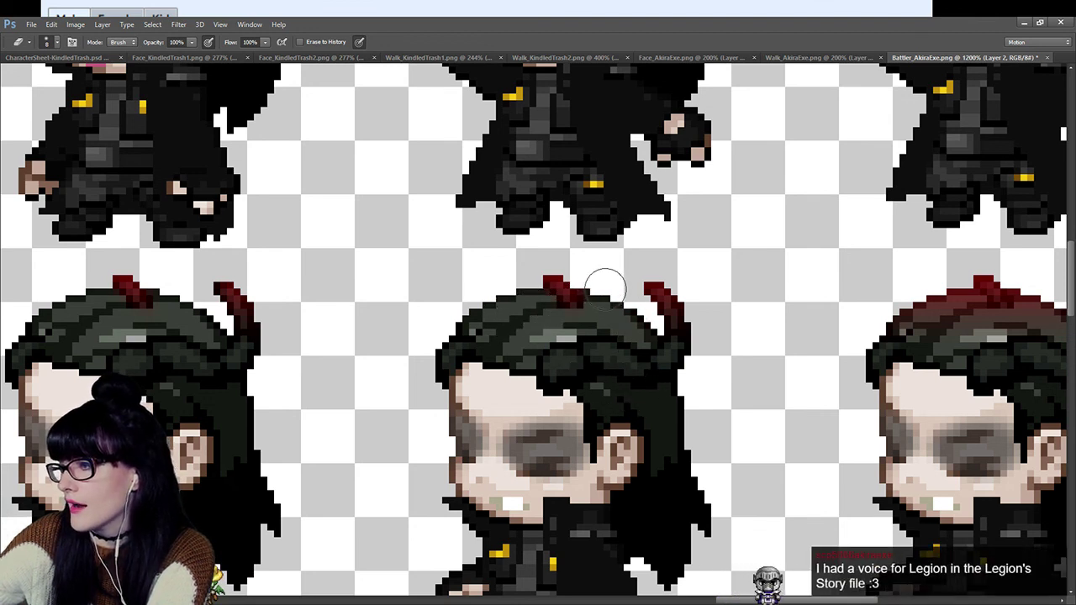
drag(721, 602, 735, 602)
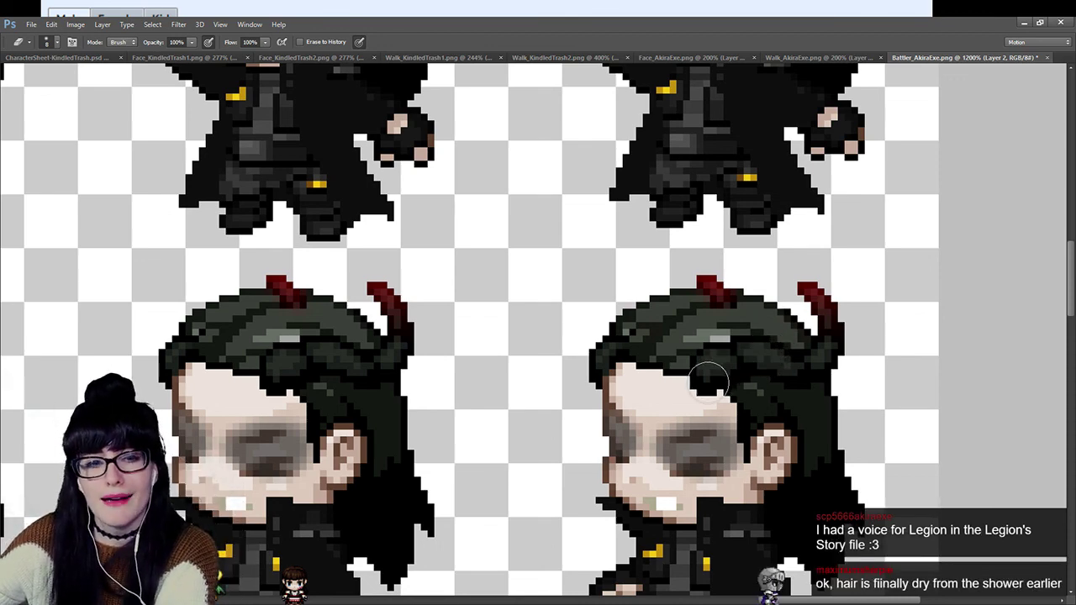
Erase the excess red from the first three fourth-row sprites' hair, keeping red on the top tuft and curved back strand.
drag(716, 601, 659, 602)
scroll(424, 569, left, 10)
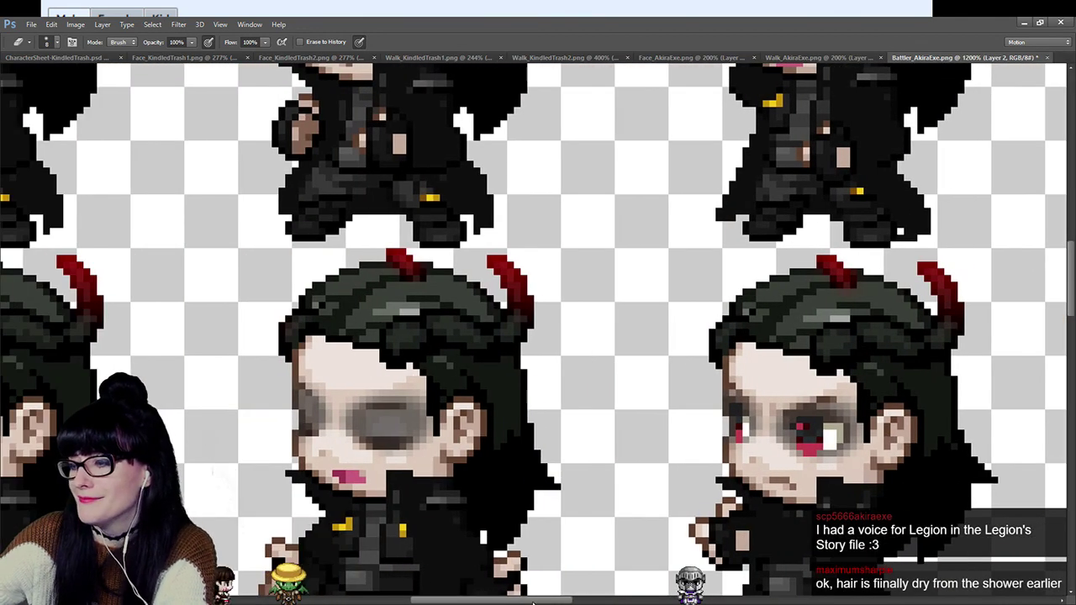
scroll(532, 602, left, 5)
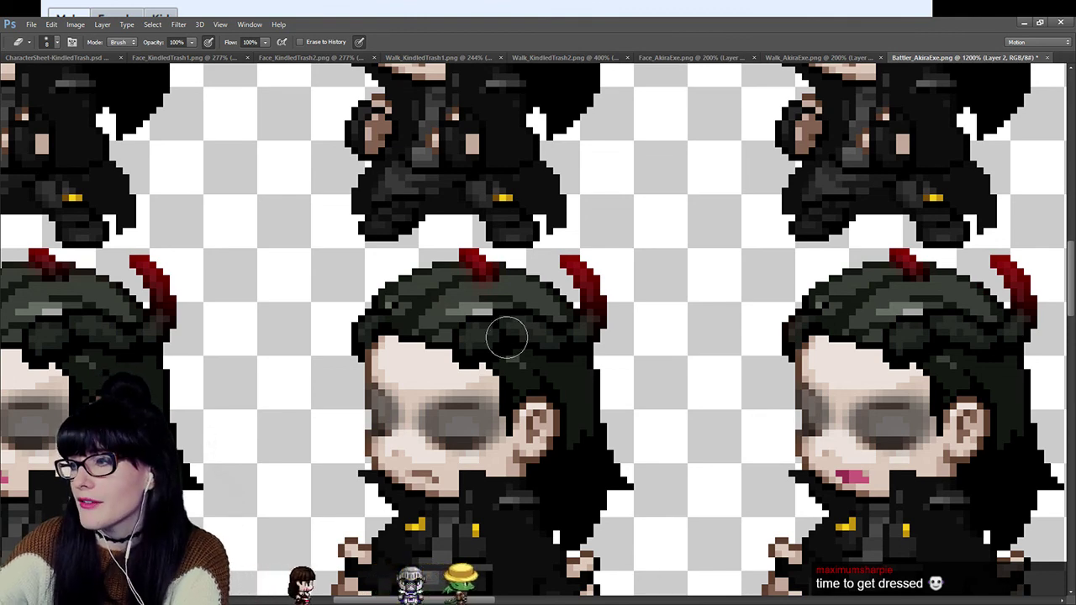
scroll(485, 451, left, 5)
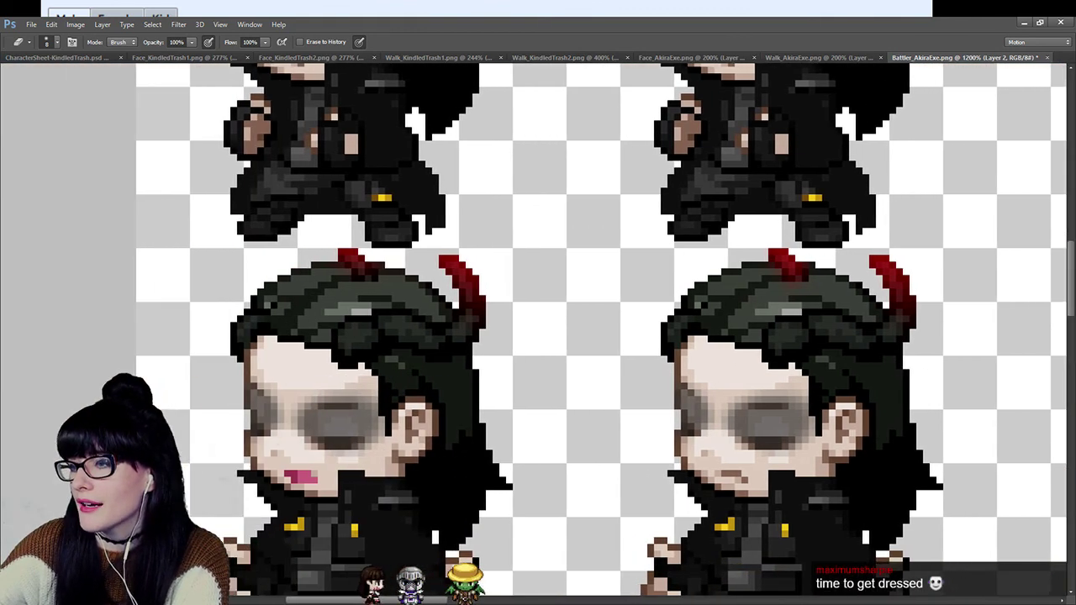
scroll(485, 451, down, 2)
scroll(485, 451, down, 8)
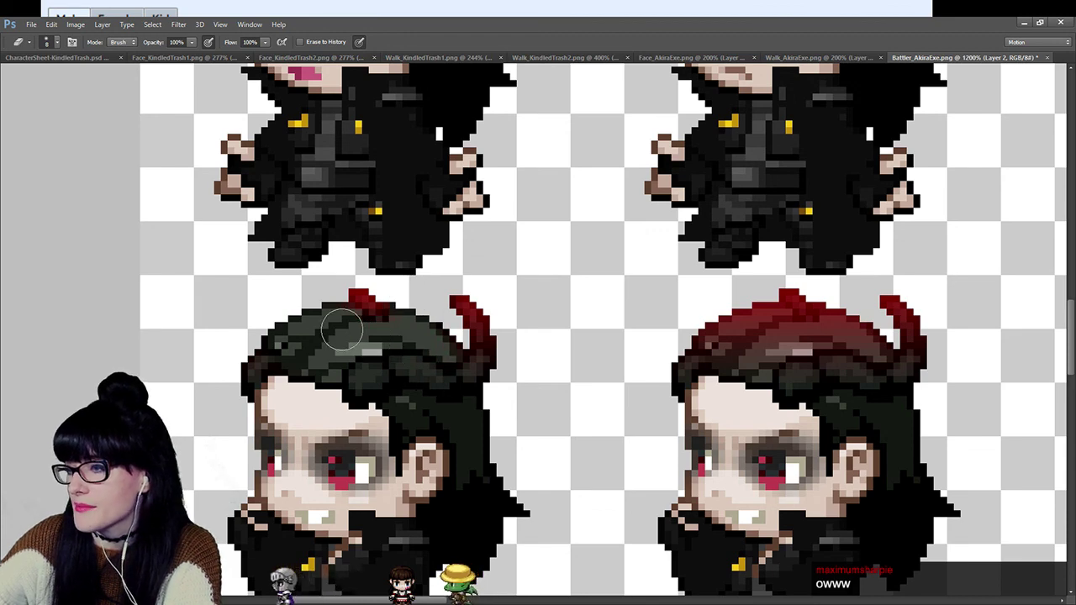
scroll(509, 360, right, 8)
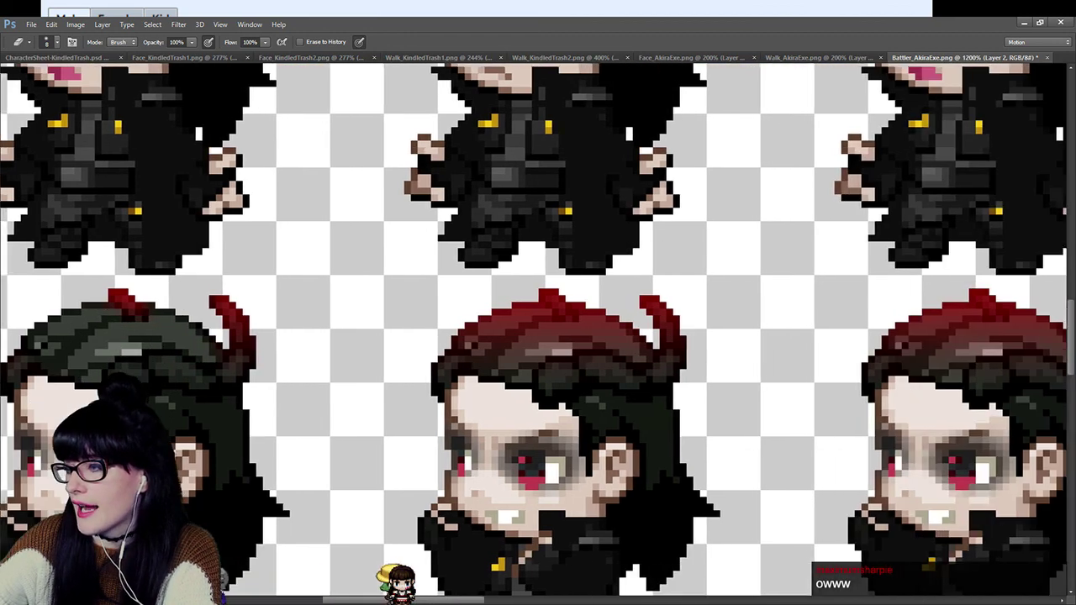
drag(448, 322, 511, 341)
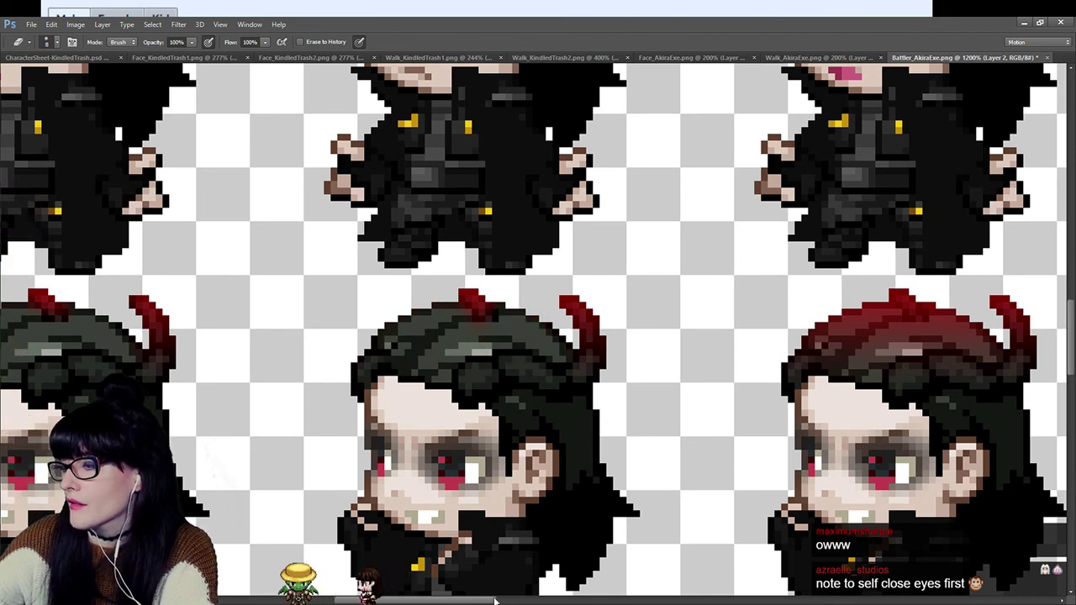
drag(496, 600, 554, 600)
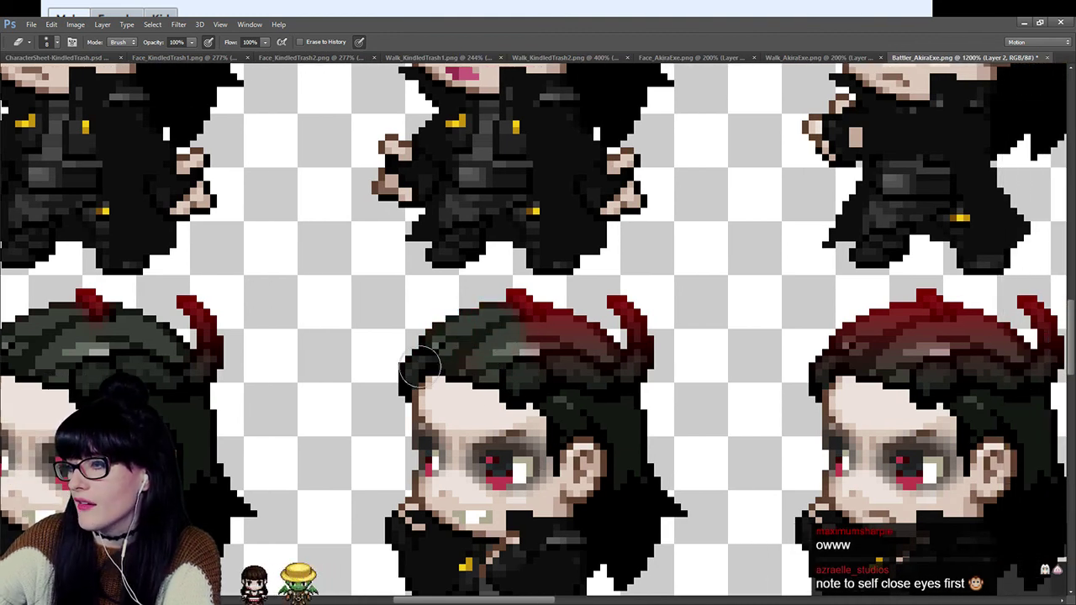
mouse_move(500, 324)
mouse_down()
mouse_move(542, 353)
mouse_move(580, 337)
mouse_up()
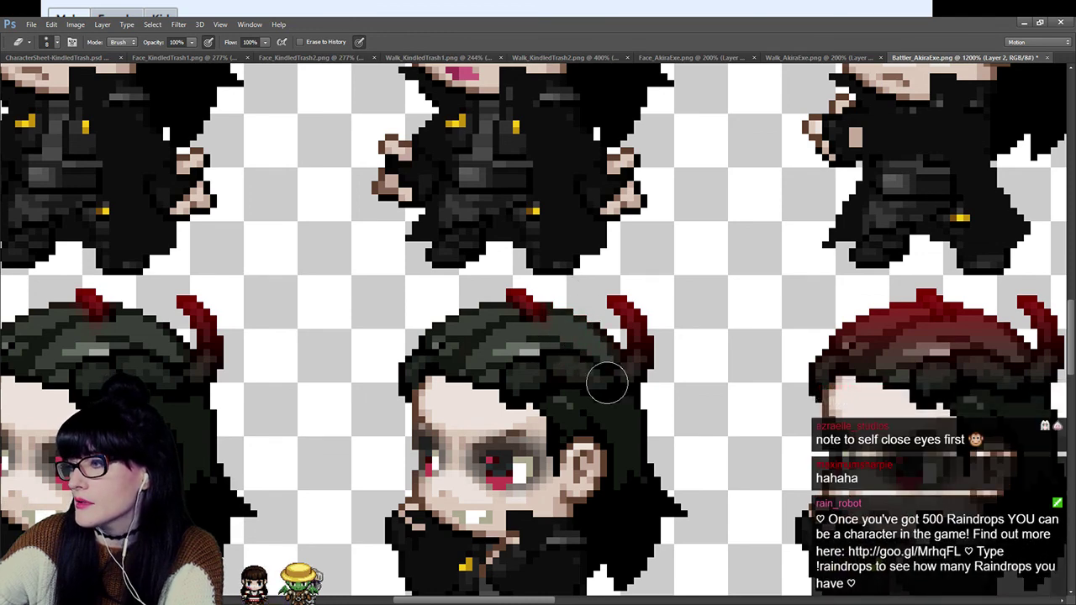
Erase the excess red from the fourth to seventh fourth-row sprites' hair, keeping red on the top tuft and curved back strand.
scroll(538, 336, right, 6)
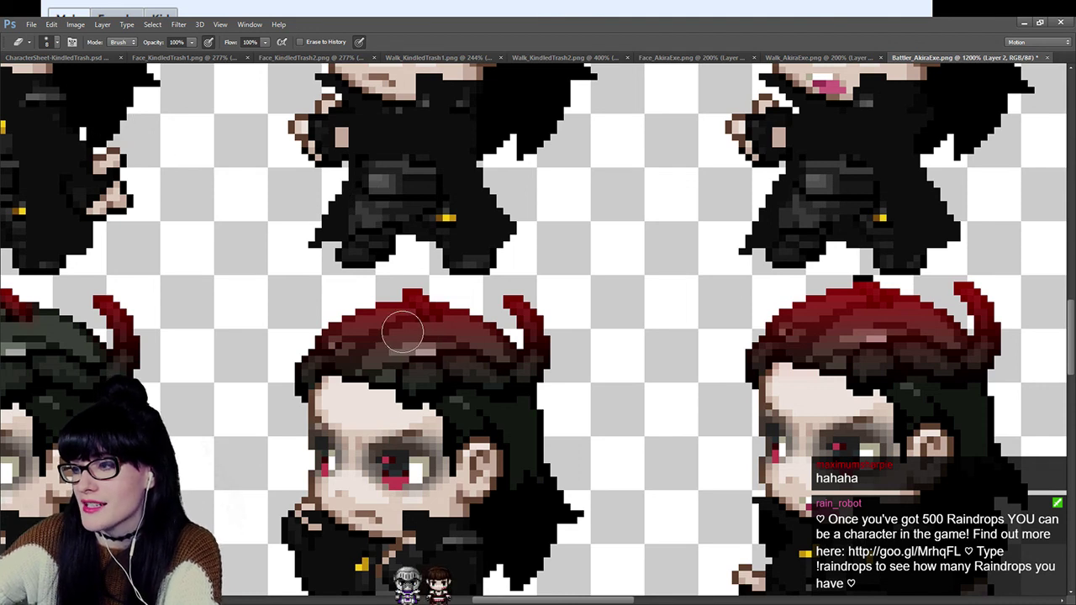
mouse_move(366, 326)
mouse_down()
mouse_move(353, 353)
mouse_move(415, 350)
mouse_up()
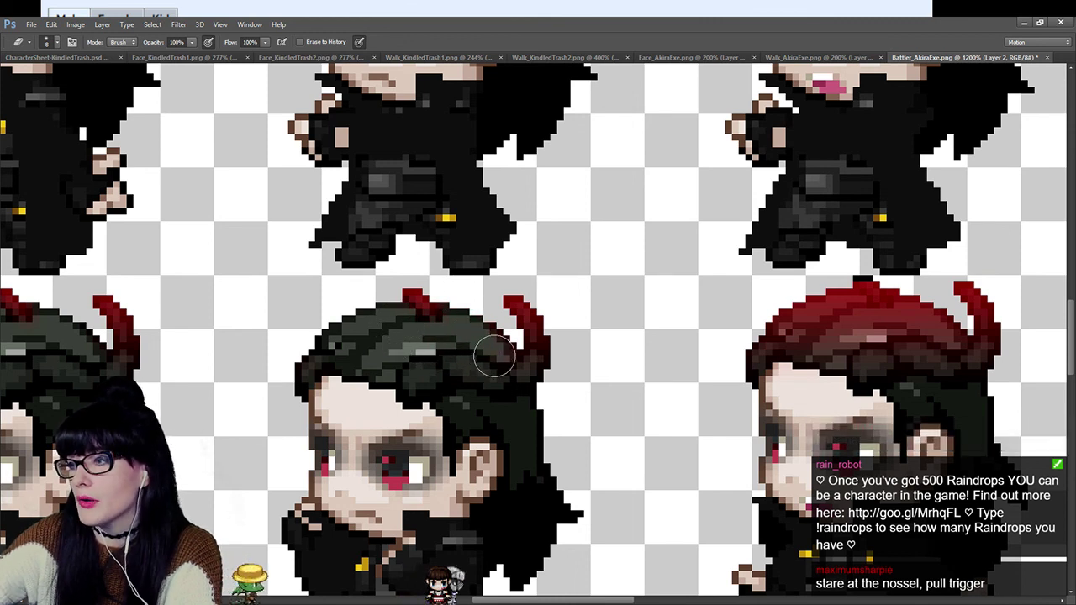
scroll(516, 314, right, 5)
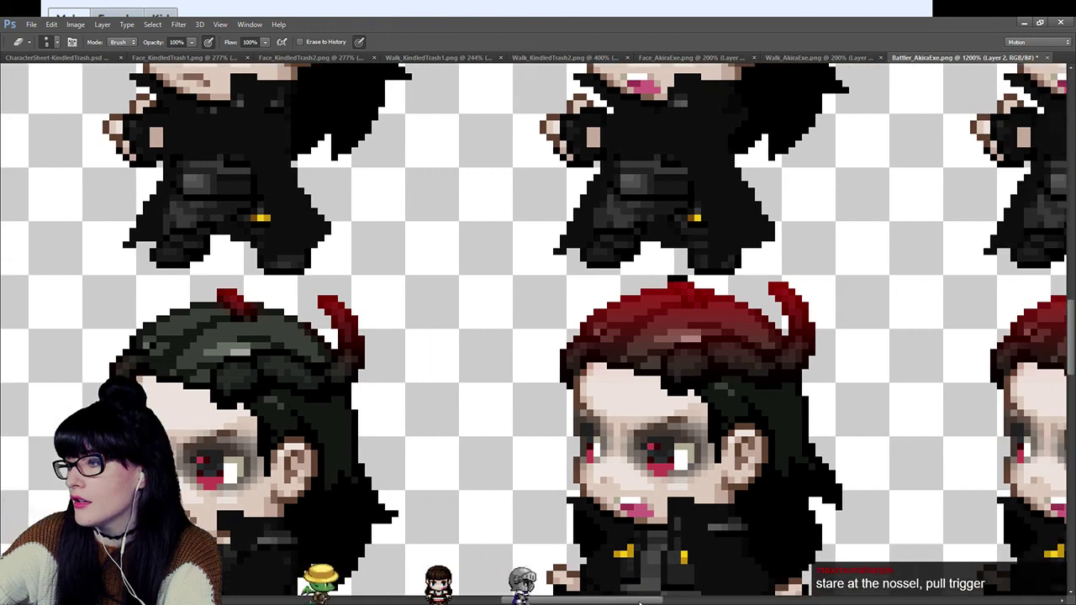
mouse_move(517, 314)
mouse_down()
mouse_move(417, 343)
mouse_move(519, 361)
mouse_move(546, 342)
mouse_up()
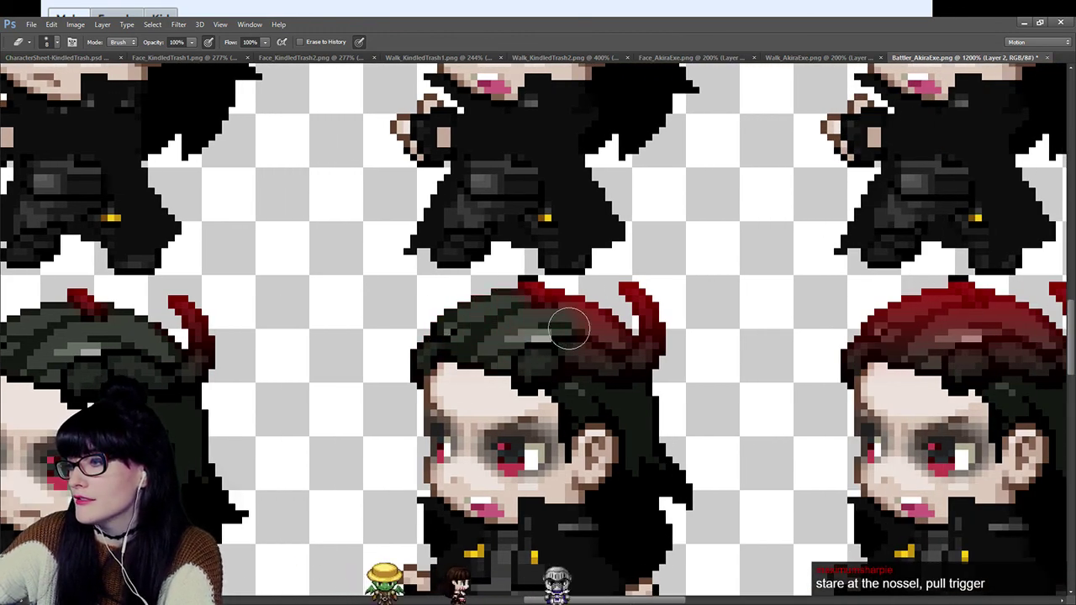
drag(613, 363, 551, 371)
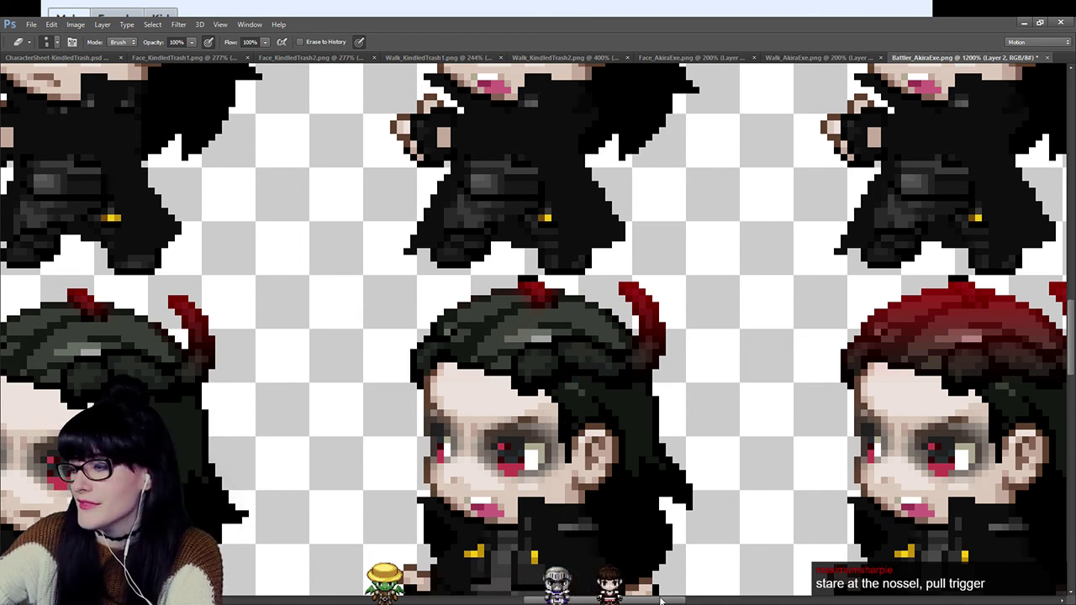
drag(660, 600, 714, 600)
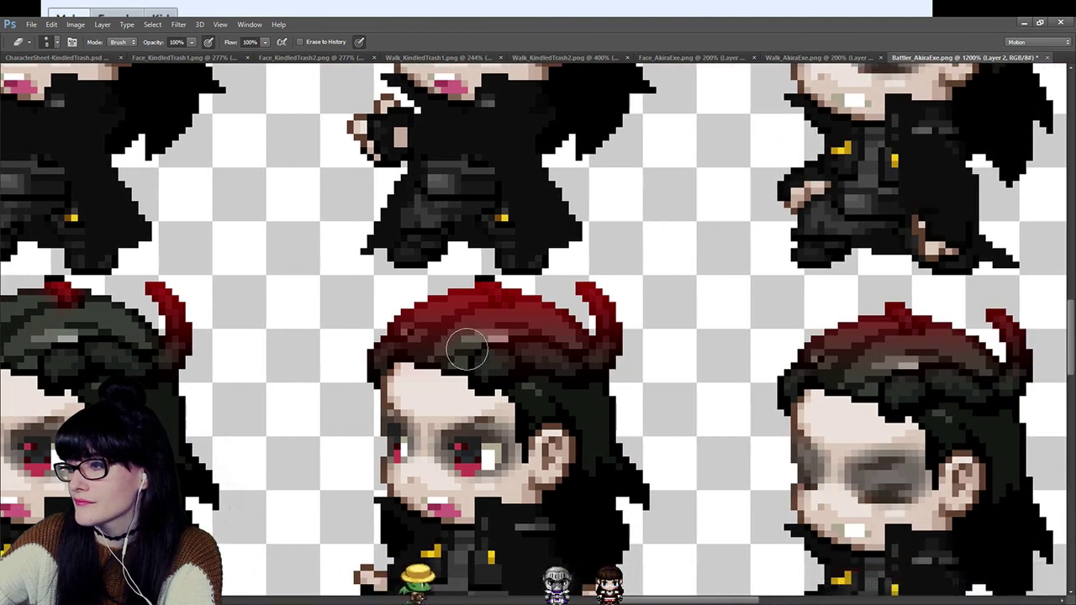
mouse_move(462, 315)
mouse_down()
mouse_move(400, 333)
mouse_move(437, 355)
mouse_move(472, 315)
mouse_move(485, 343)
mouse_move(499, 290)
mouse_up()
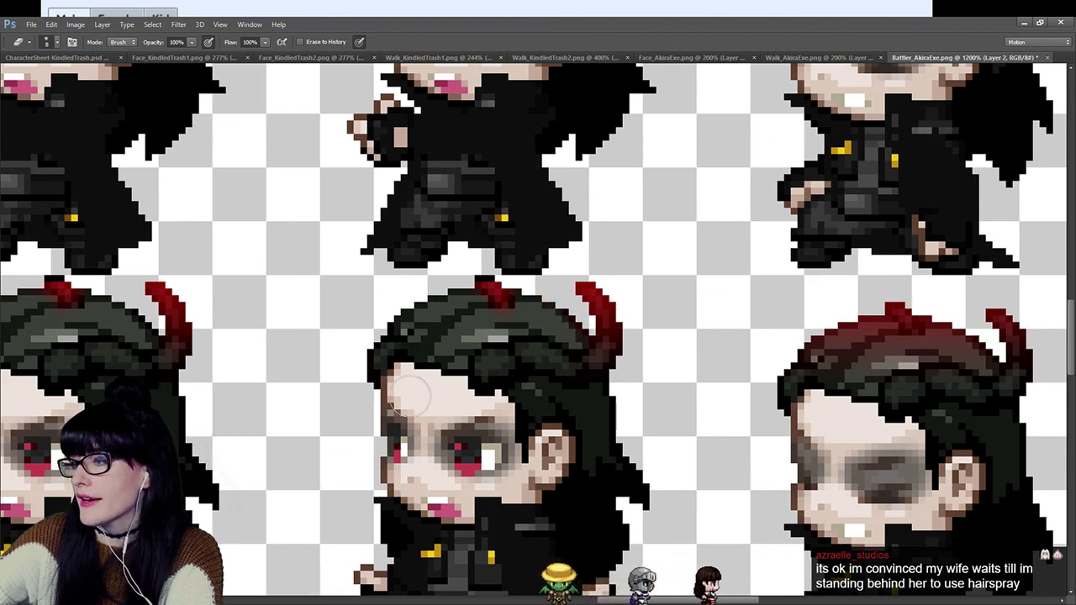
scroll(409, 393, right, 5)
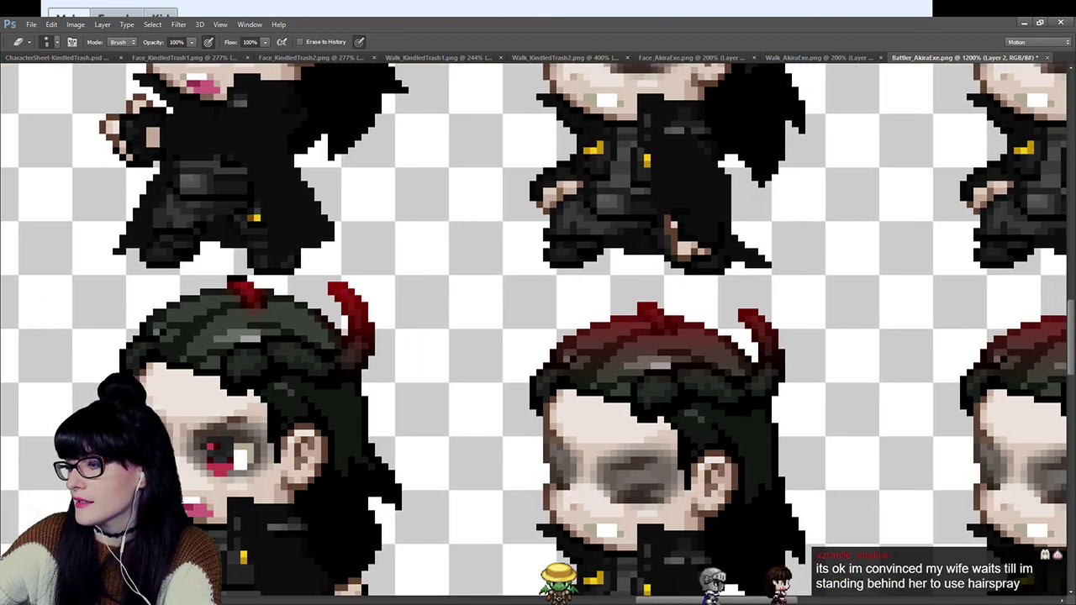
scroll(588, 288, right, 1)
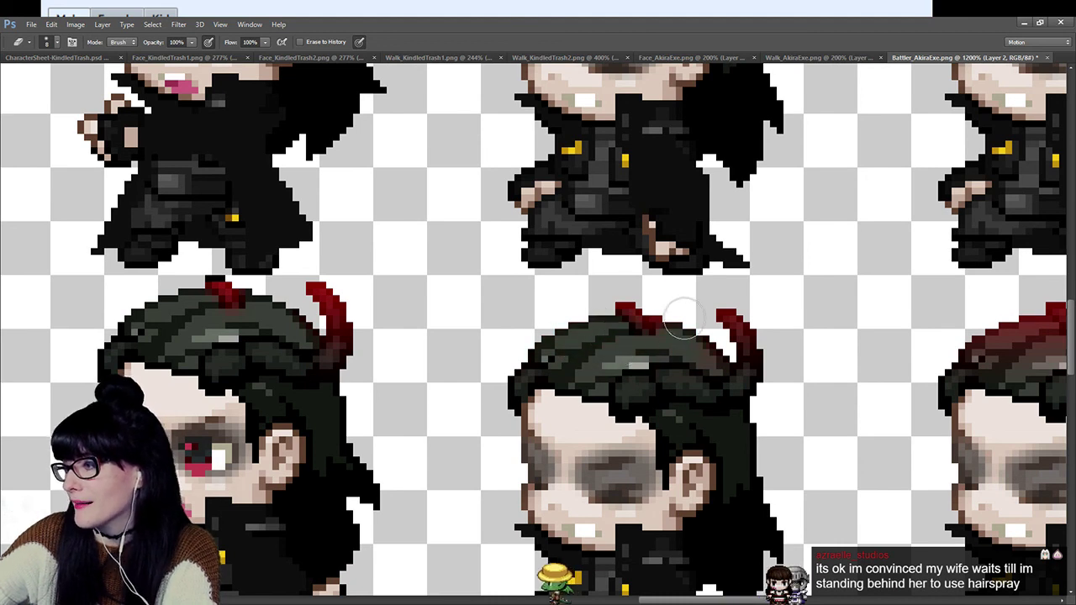
Erase the excess red from the fifth-row sprites' hair, from the seventh back to the second, keeping the tuft and back strand red.
scroll(555, 328, down, 15)
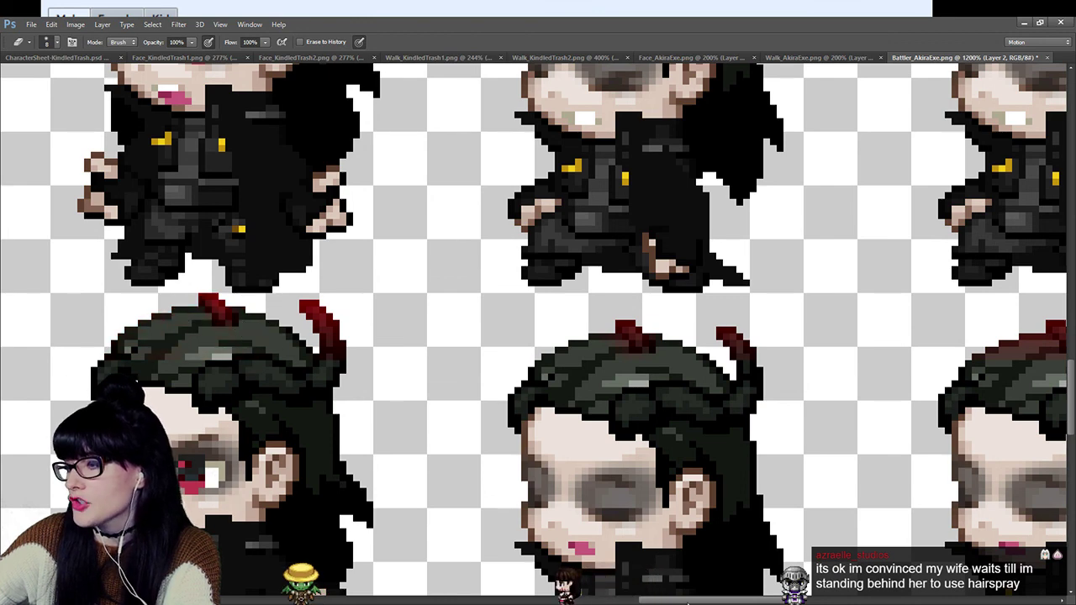
mouse_move(210, 361)
mouse_down()
mouse_move(408, 343)
mouse_move(347, 349)
mouse_move(302, 323)
mouse_move(271, 355)
mouse_move(334, 348)
mouse_up()
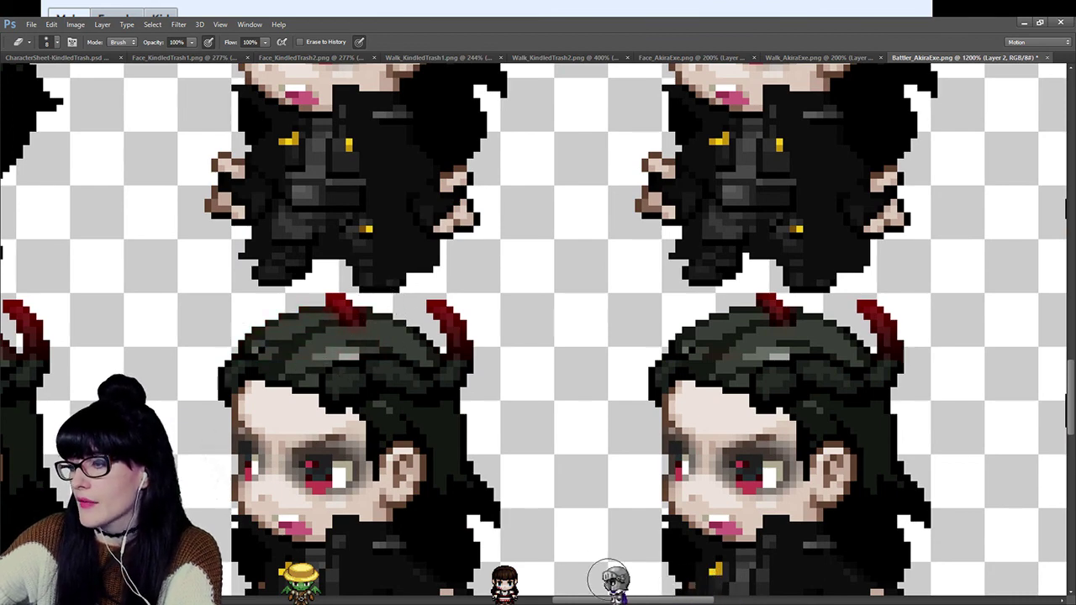
drag(630, 603, 540, 602)
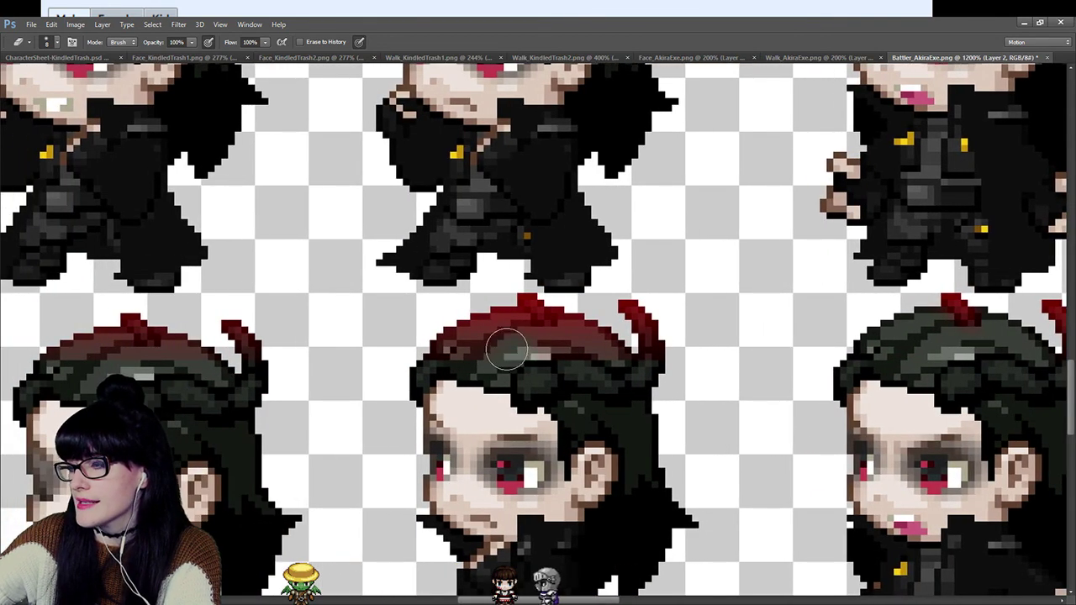
mouse_move(457, 318)
mouse_down()
mouse_move(470, 357)
mouse_move(483, 363)
mouse_move(558, 368)
mouse_move(582, 345)
mouse_up()
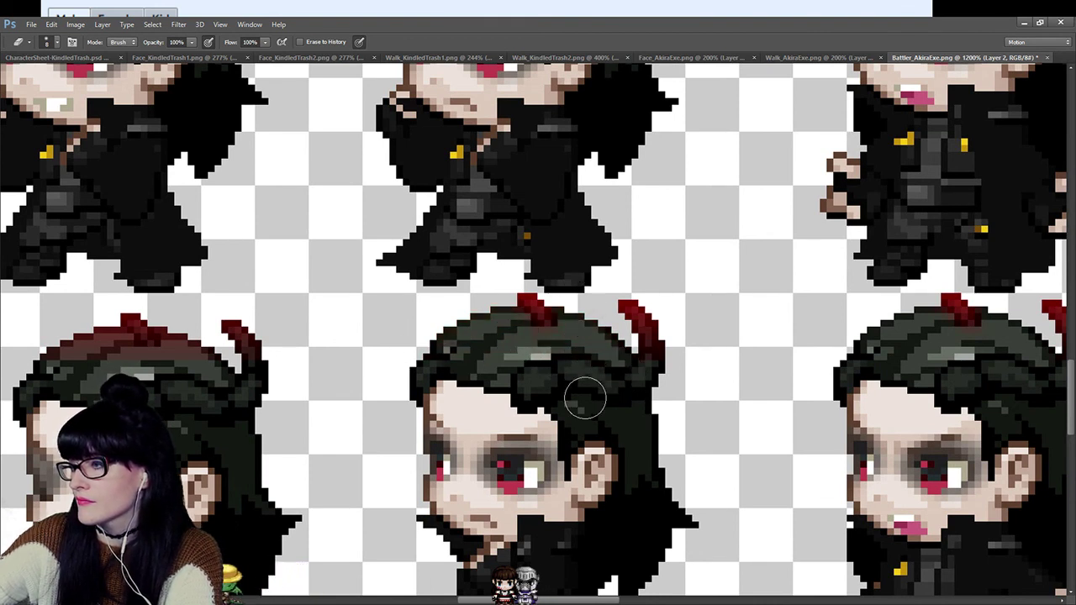
drag(538, 603, 470, 602)
drag(570, 377, 643, 349)
mouse_move(290, 353)
mouse_down()
mouse_move(241, 389)
mouse_move(210, 335)
mouse_move(184, 375)
mouse_move(110, 346)
mouse_move(84, 374)
mouse_up()
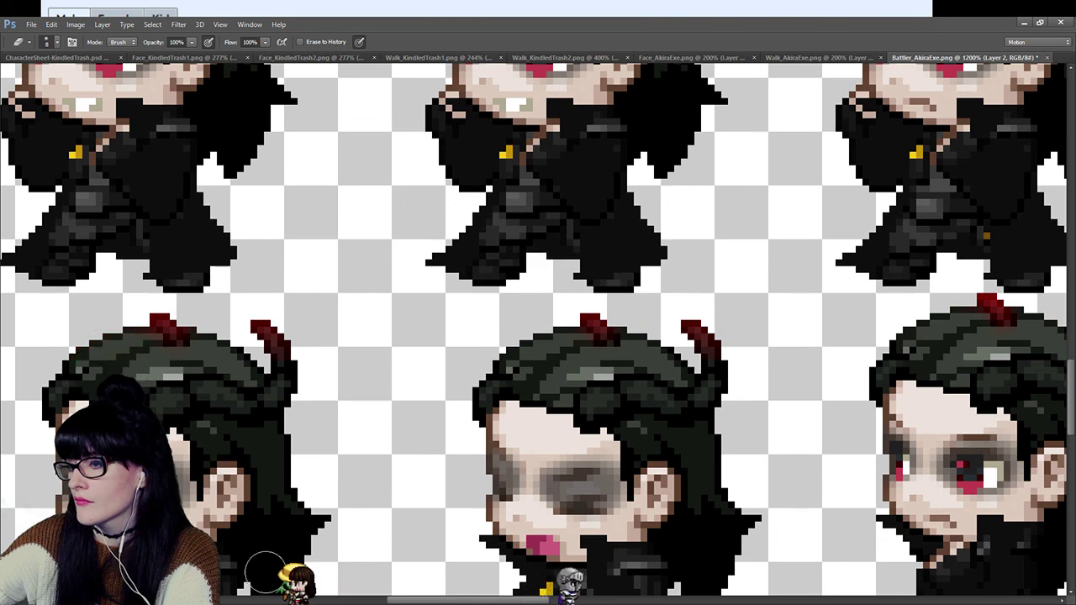
Erase the excess red from the first fifth-row sprite's hair, keeping the top tuft and back strand red.
key(ctrl+z)
scroll(84, 374, left, 5)
scroll(638, 327, left, 2)
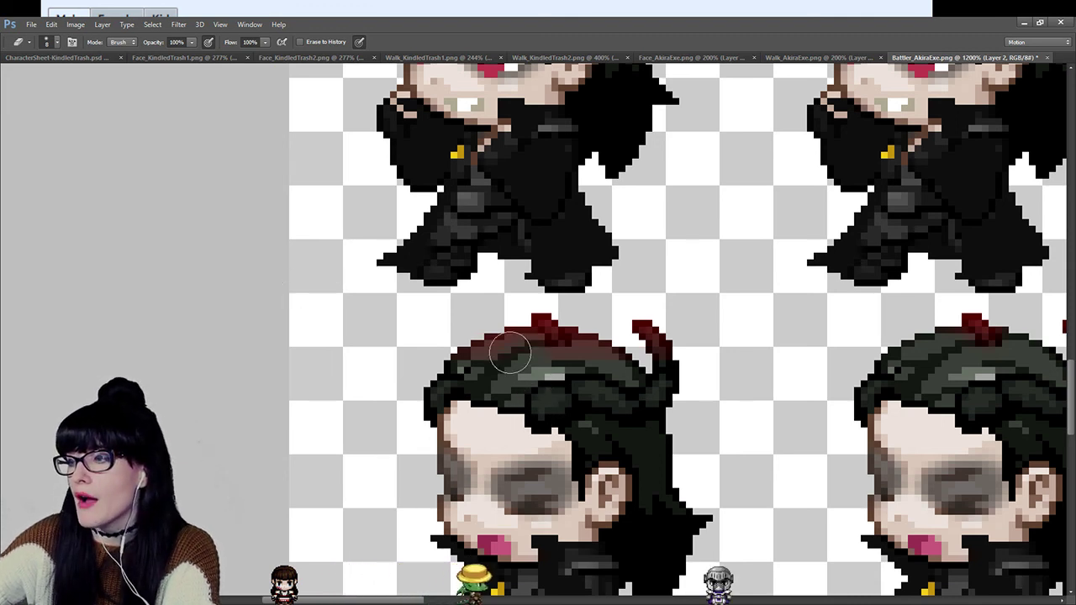
mouse_move(520, 347)
mouse_down()
mouse_move(595, 371)
mouse_move(551, 374)
mouse_up()
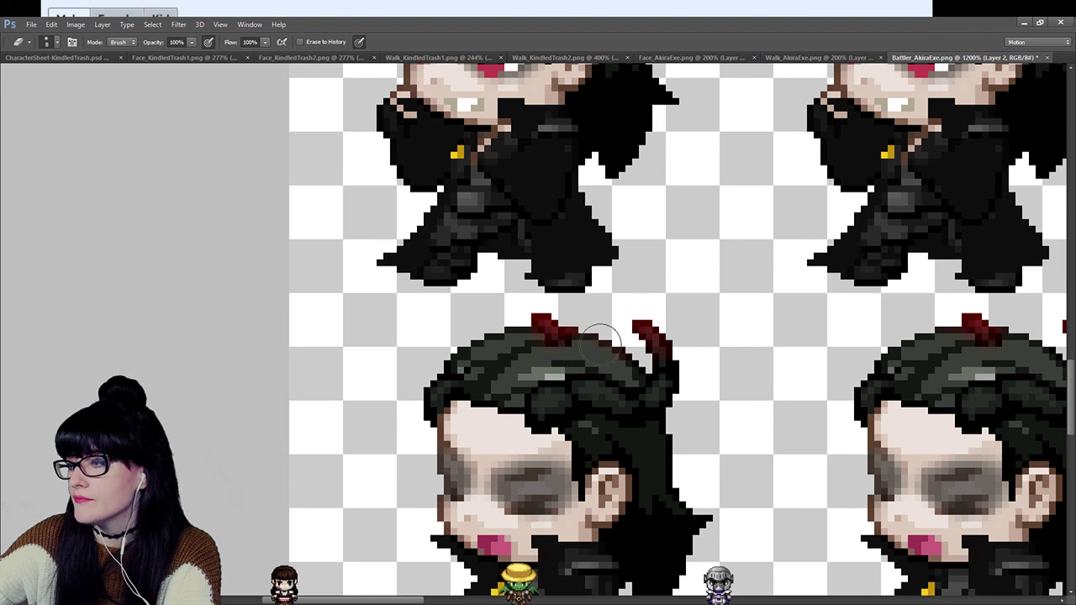
Erase the excess red from the first three sixth-row sprites' hair, leaving red only on the tuft and curved back strand.
scroll(626, 391, down, 4)
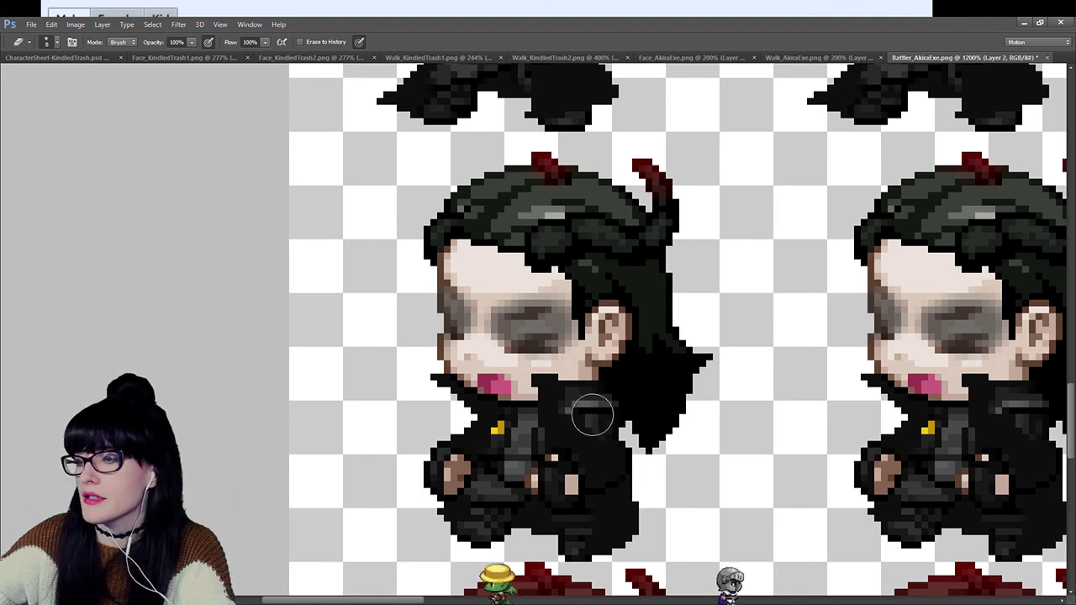
scroll(588, 413, down, 4)
scroll(494, 235, down, 3)
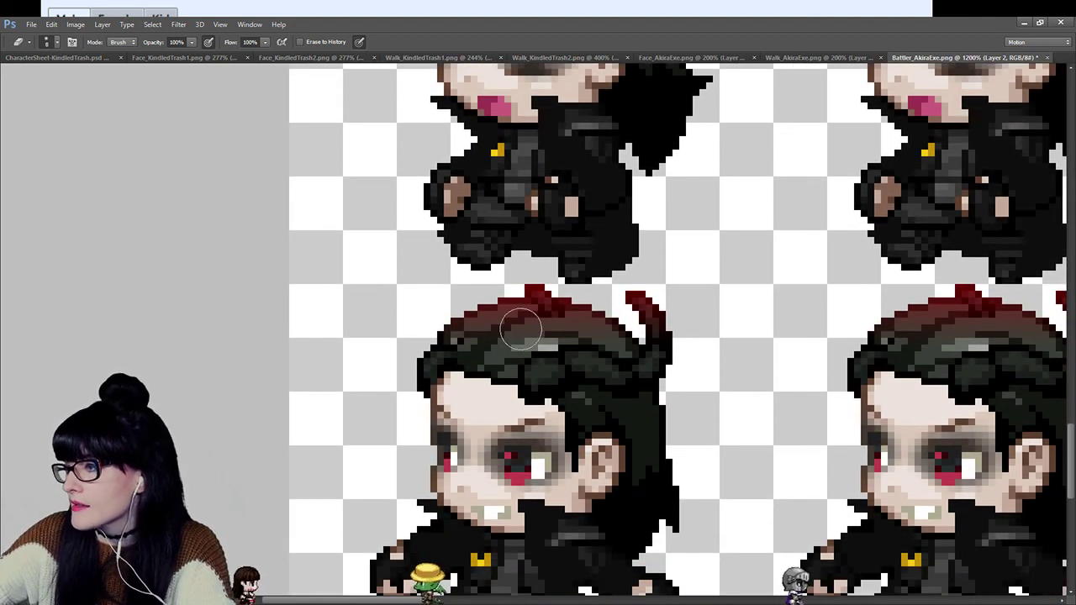
key(ctrl+z)
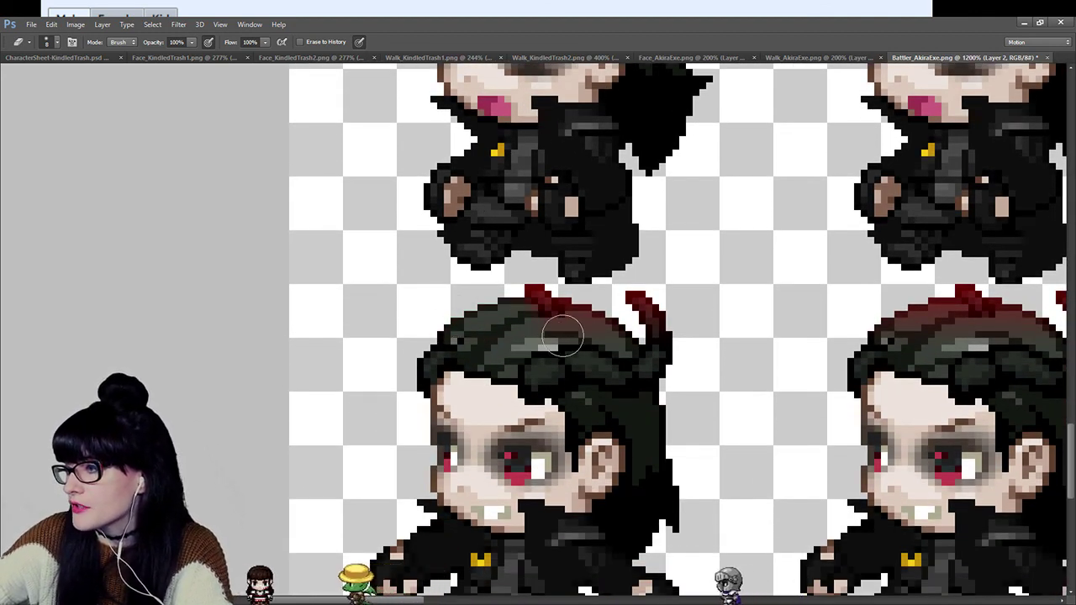
scroll(579, 341, down, 3)
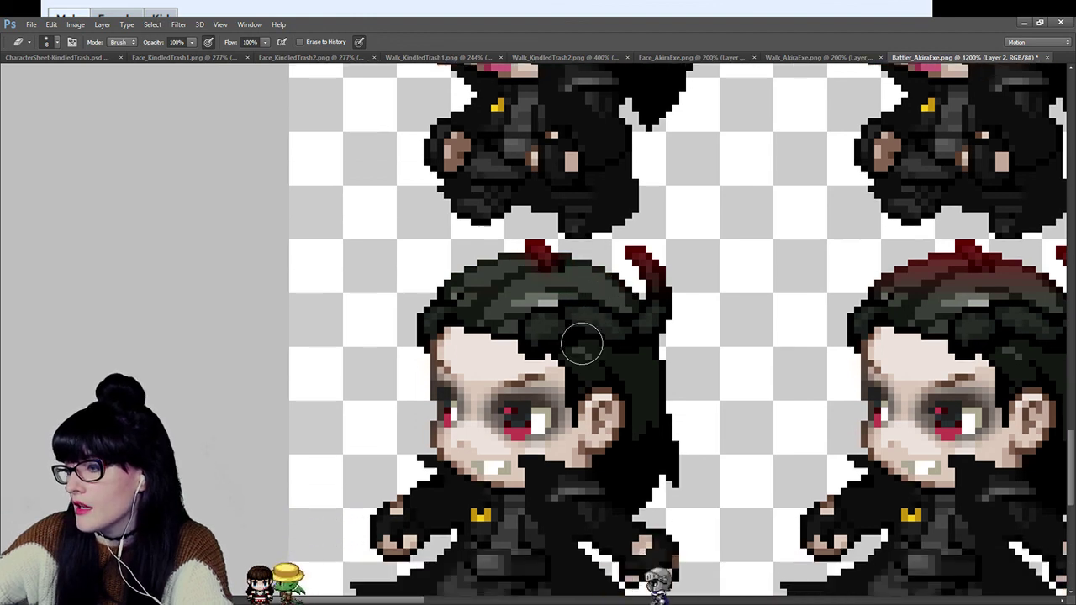
drag(401, 600, 472, 600)
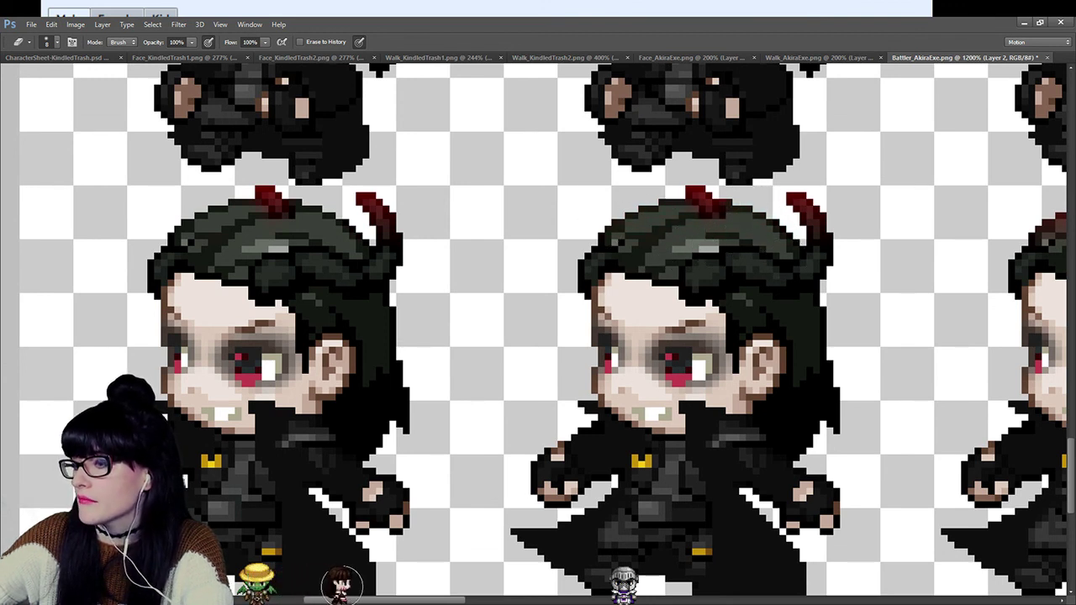
drag(347, 600, 382, 600)
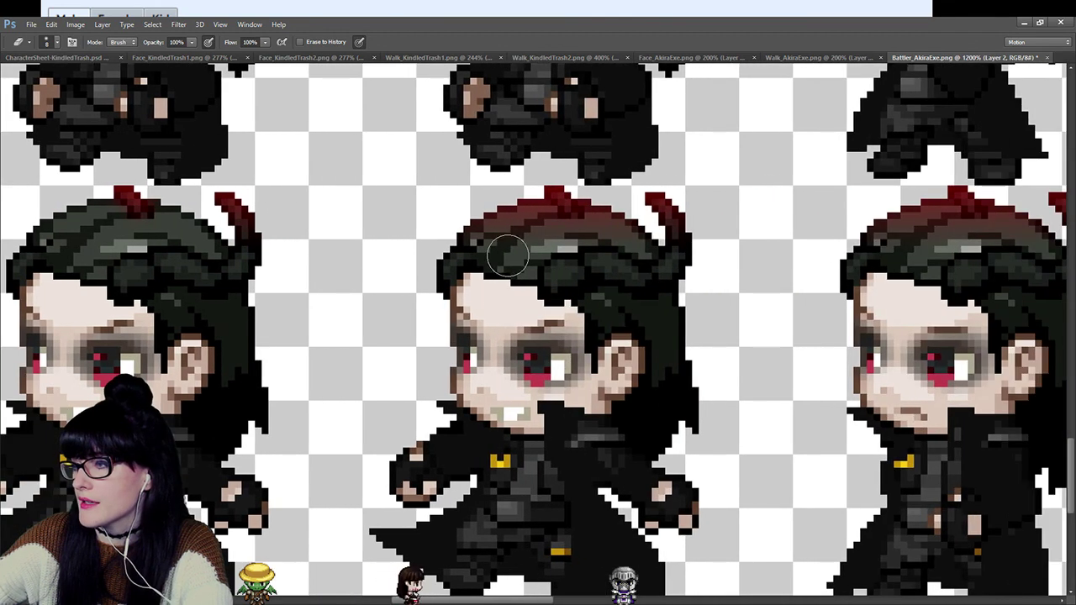
mouse_move(540, 234)
mouse_down()
mouse_move(476, 232)
mouse_move(479, 247)
mouse_move(564, 254)
mouse_move(612, 250)
mouse_up()
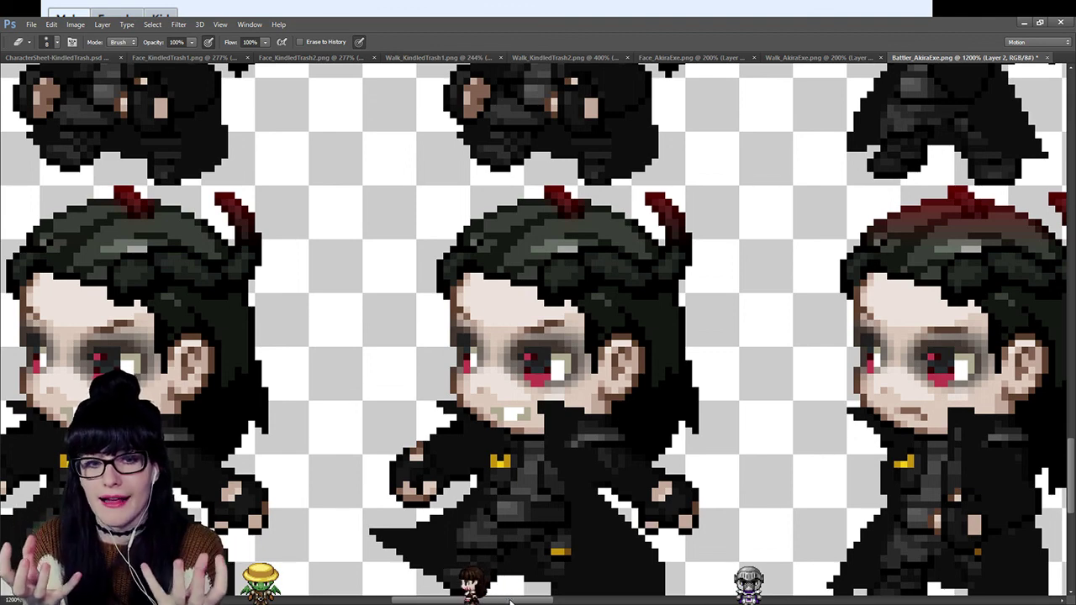
Erase the excess red from the fourth to seventh sixth-row sprites' hair, keeping the top tuft and back strand red.
drag(510, 600, 577, 600)
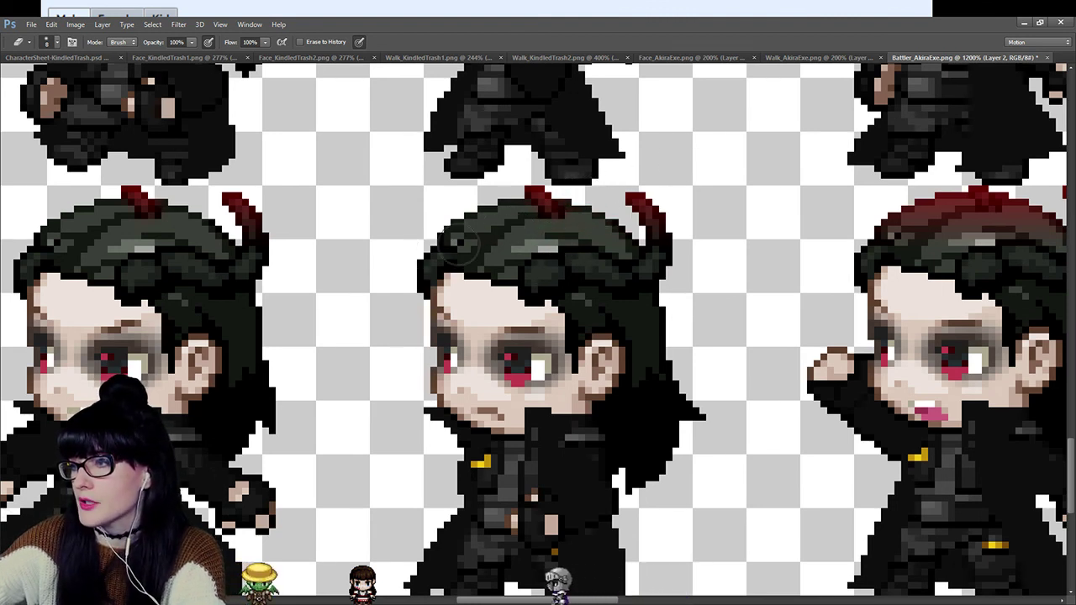
drag(600, 601, 668, 602)
mouse_move(531, 162)
mouse_down()
mouse_move(499, 249)
mouse_move(512, 250)
mouse_move(498, 204)
mouse_move(424, 220)
mouse_move(522, 212)
mouse_up()
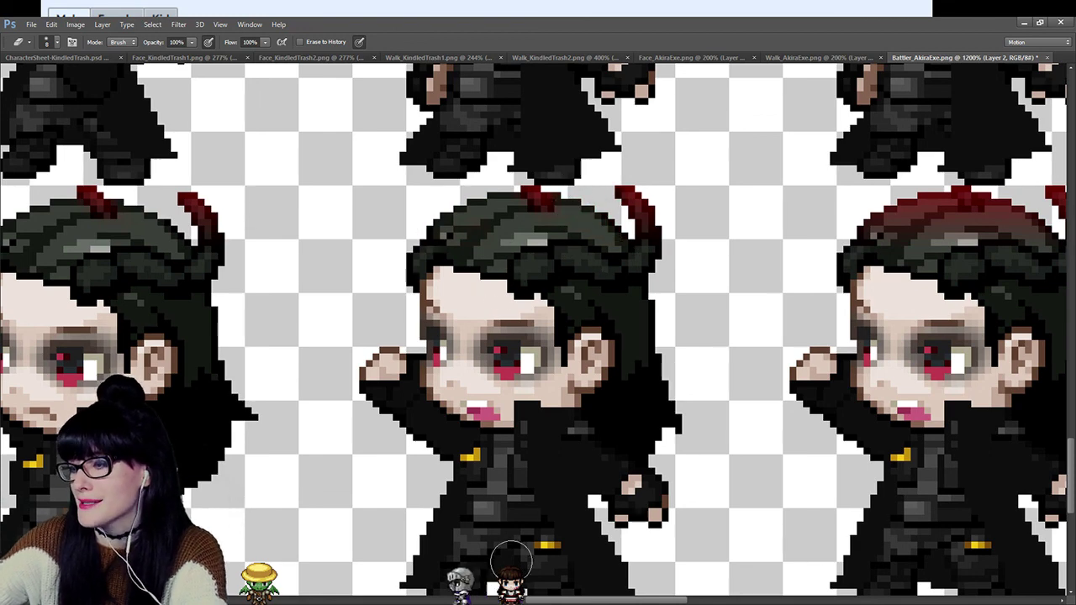
drag(570, 599, 648, 599)
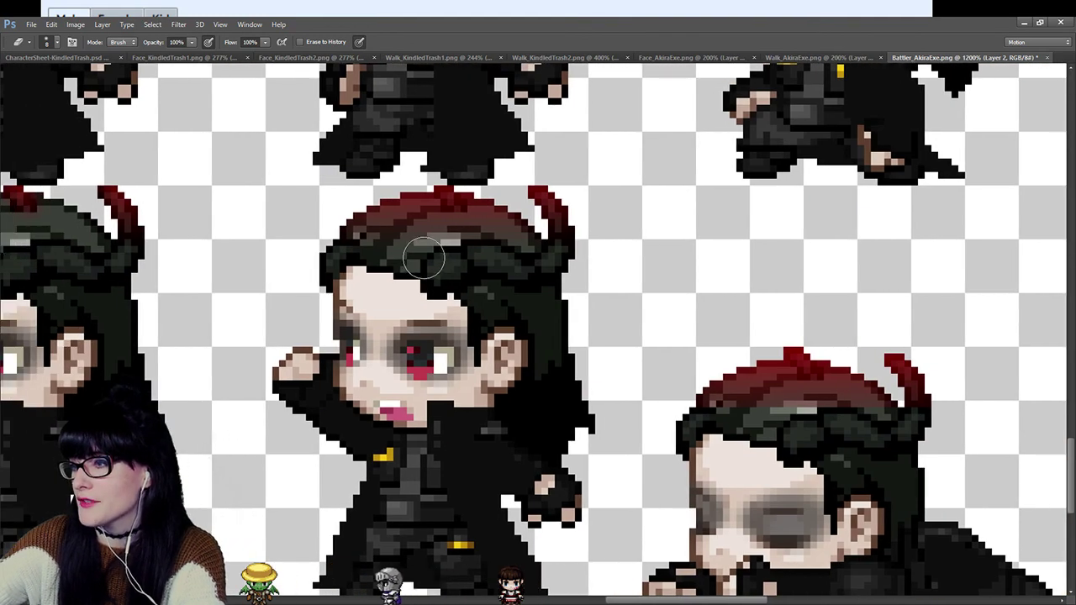
mouse_move(423, 220)
mouse_down()
mouse_move(352, 222)
mouse_move(357, 235)
mouse_move(503, 223)
mouse_move(454, 231)
mouse_move(492, 211)
mouse_up()
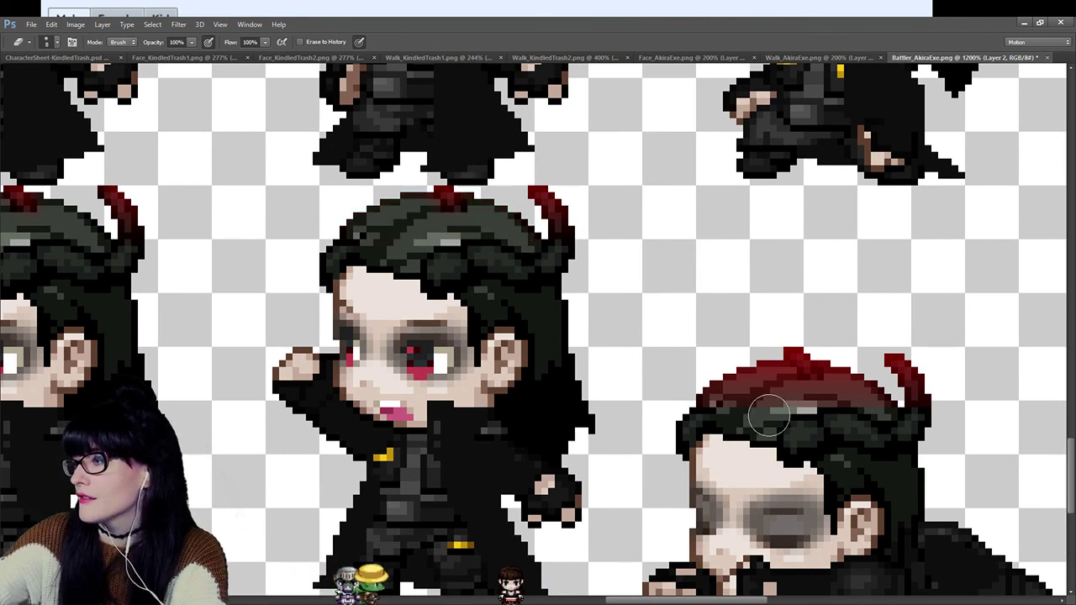
mouse_move(773, 388)
mouse_down()
mouse_move(745, 375)
mouse_move(685, 407)
mouse_up()
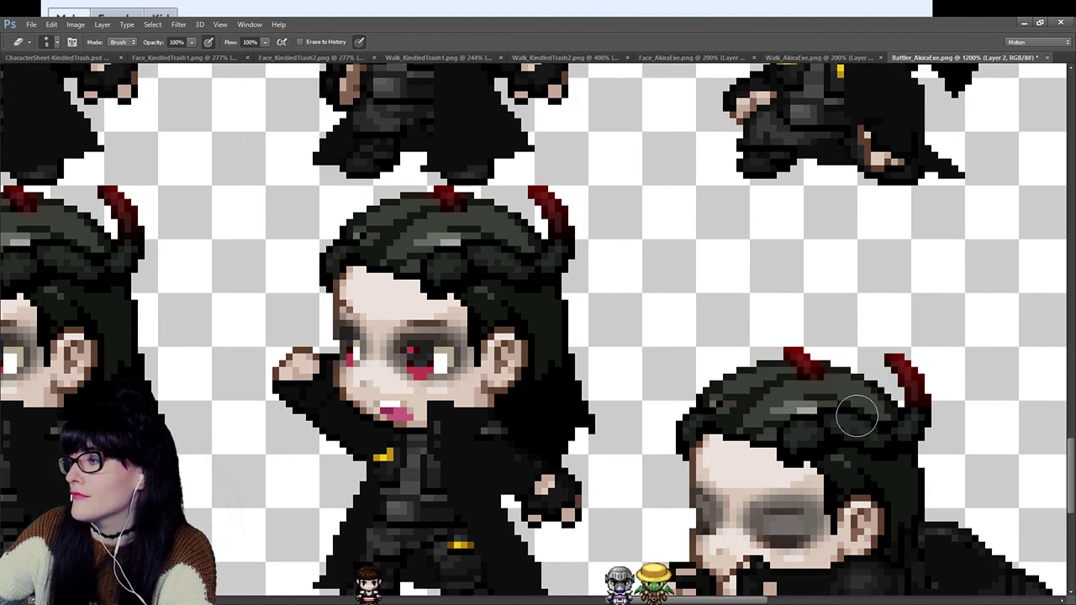
Erase the excess red from the last two lying sprites' hair in the sixth row, keeping the tuft and back strand red.
scroll(856, 417, down, 1)
drag(655, 600, 378, 600)
scroll(502, 495, down, 5)
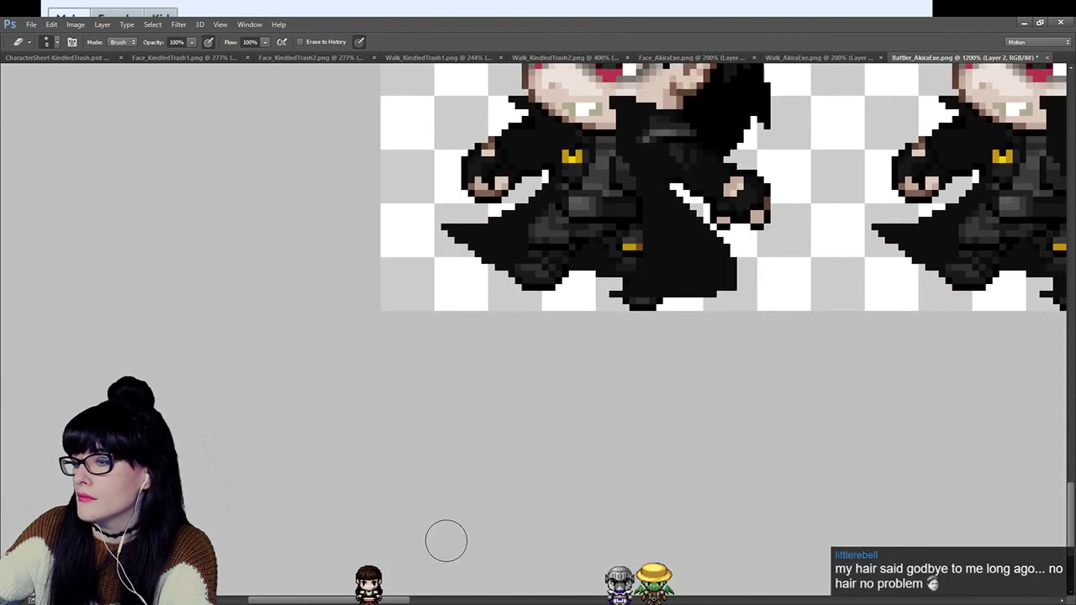
scroll(445, 540, up, 1)
key(z)
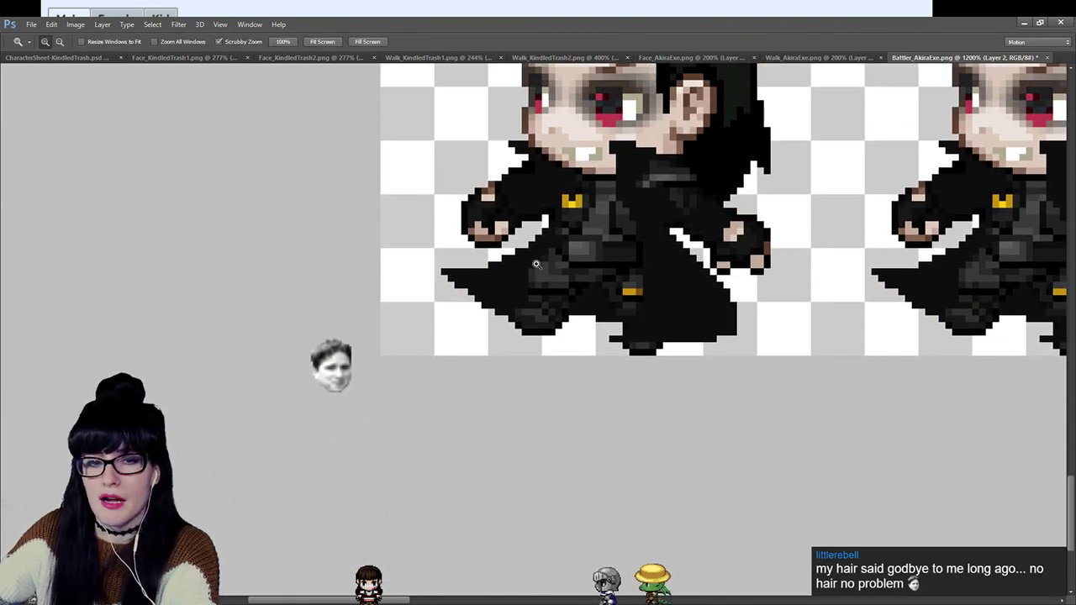
drag(536, 264, 462, 264)
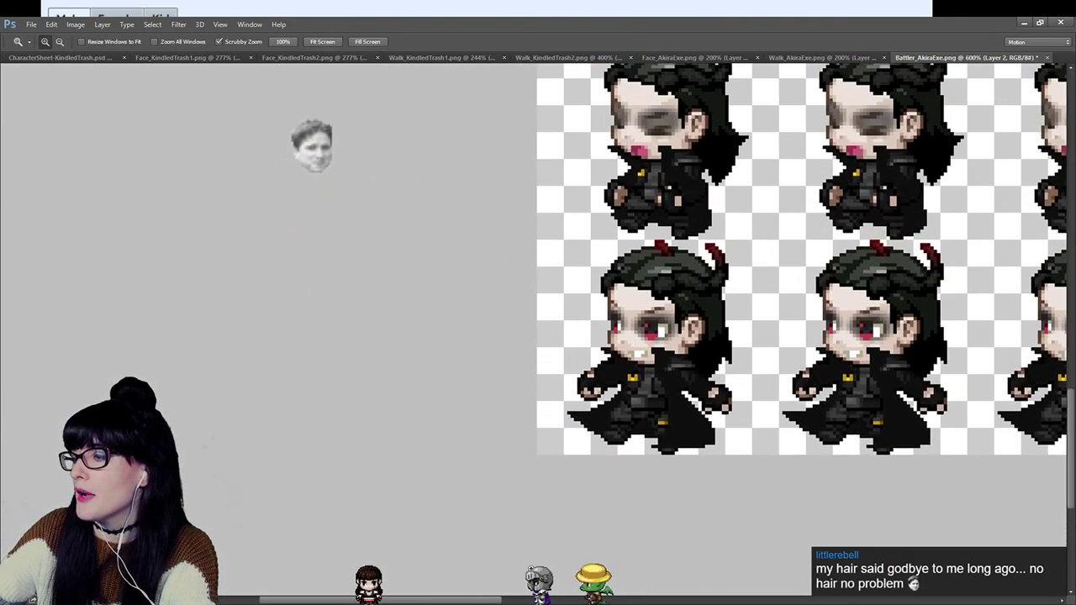
drag(462, 600, 799, 602)
drag(474, 351, 517, 351)
key(j)
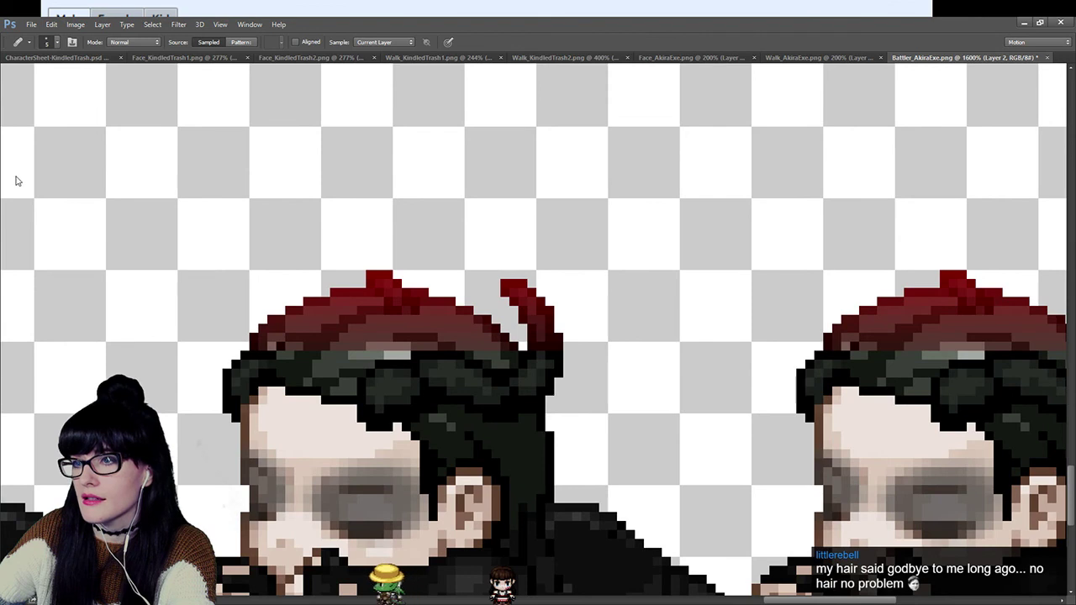
key(e)
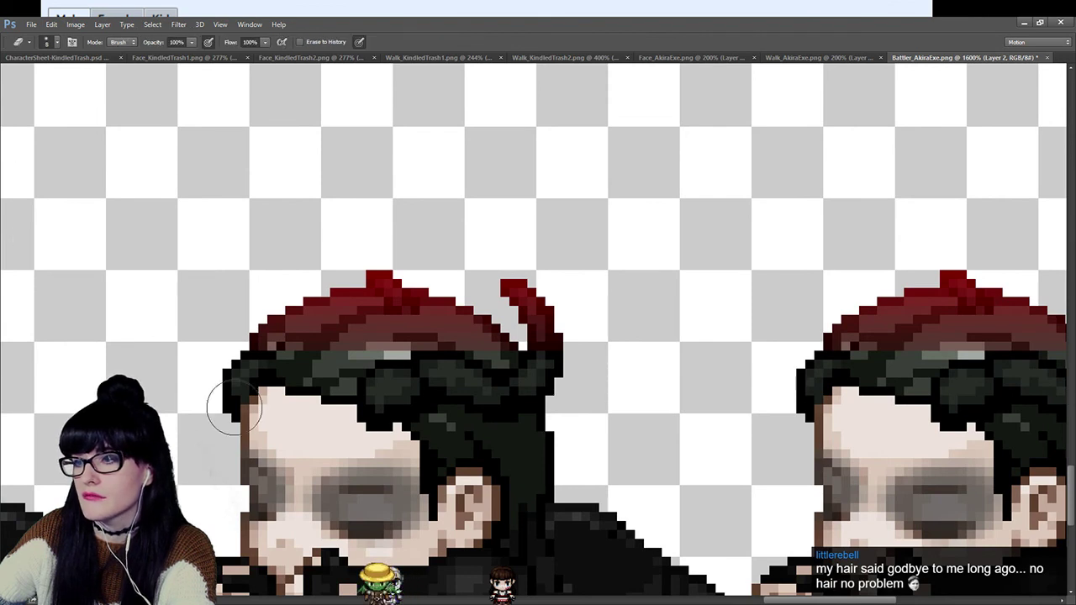
scroll(339, 308, down, 1)
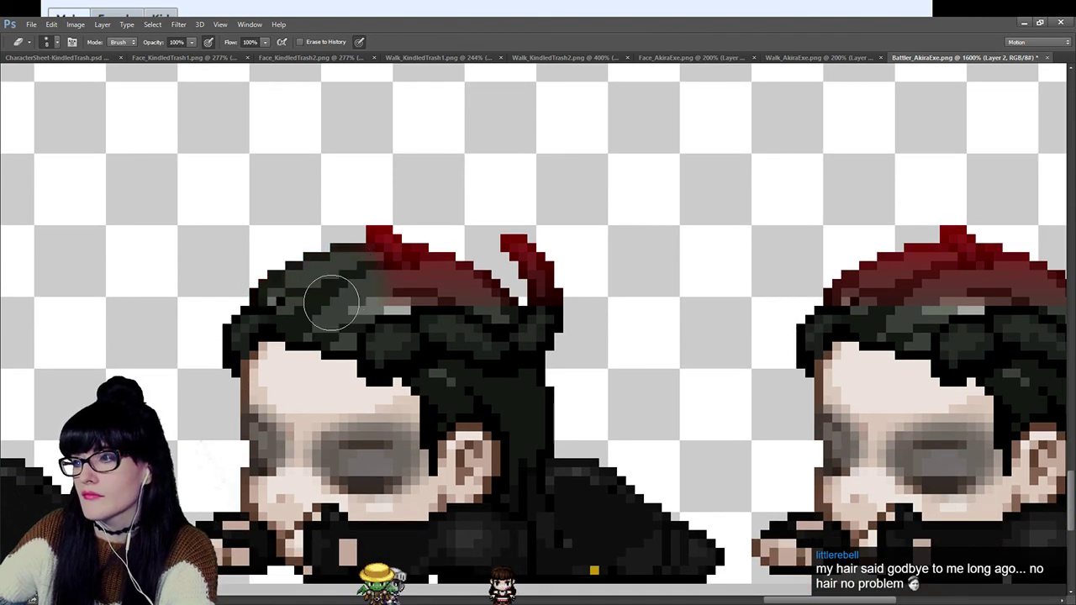
mouse_move(332, 303)
mouse_down()
mouse_move(366, 271)
mouse_move(377, 307)
mouse_move(428, 315)
mouse_move(454, 290)
mouse_move(445, 240)
mouse_move(499, 300)
mouse_up()
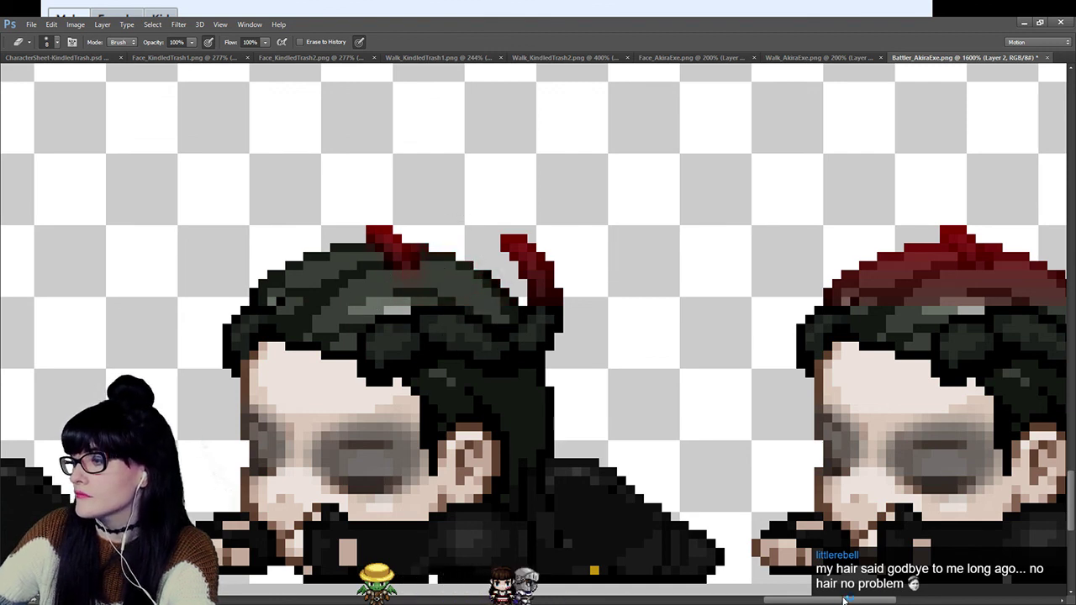
drag(845, 598, 878, 598)
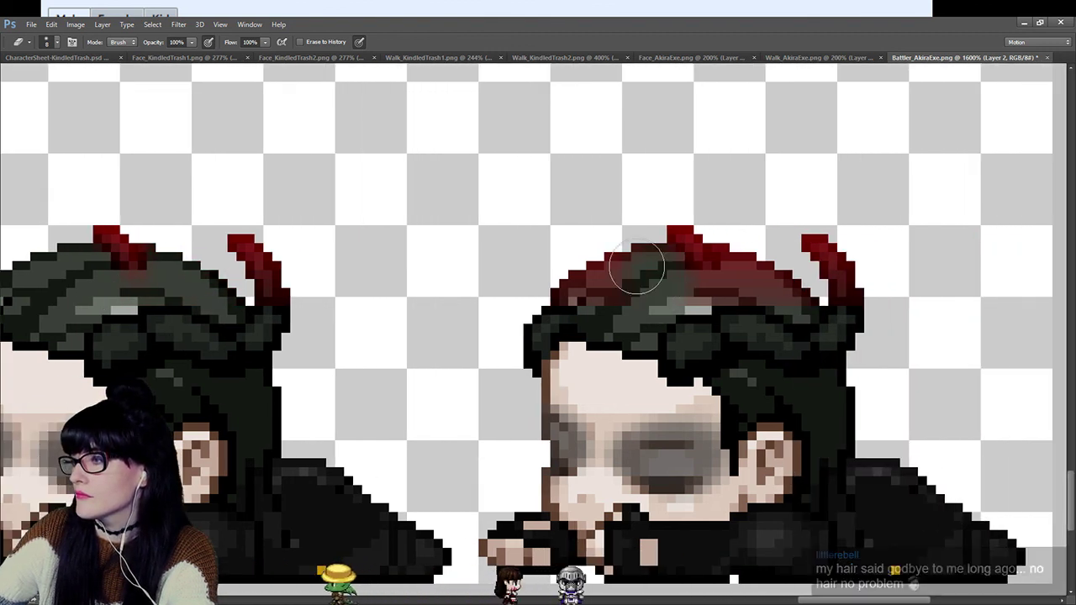
mouse_move(636, 268)
mouse_down()
mouse_move(673, 331)
mouse_move(709, 310)
mouse_move(648, 295)
mouse_move(645, 281)
mouse_move(753, 312)
mouse_move(770, 287)
mouse_move(746, 231)
mouse_move(790, 302)
mouse_move(701, 318)
mouse_up()
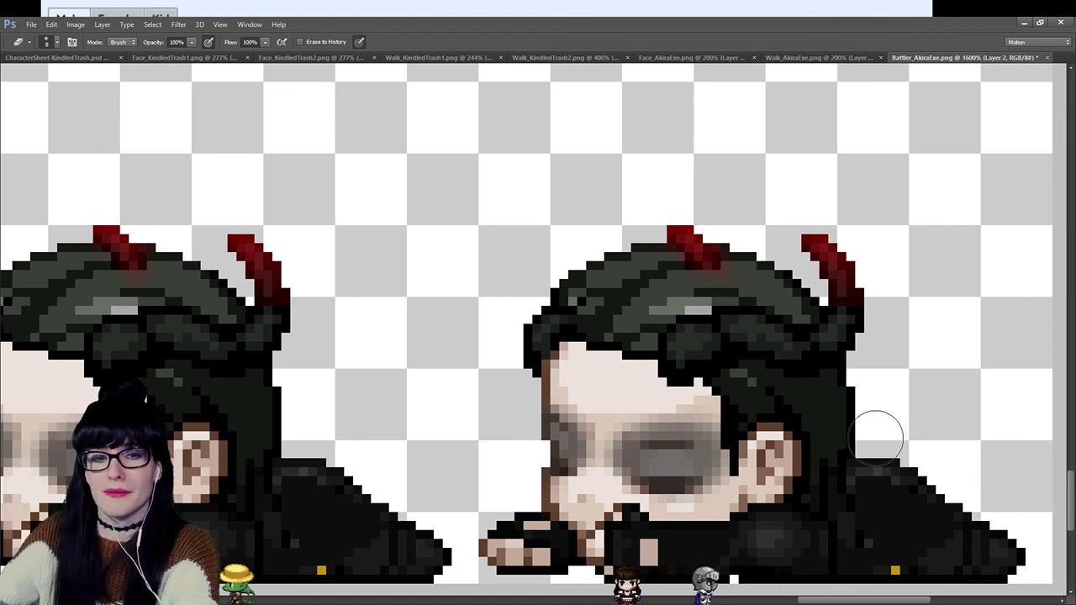
Examine the whole battler sheet for sprites that still have excess red in their hair.
drag(837, 601, 527, 602)
key(z)
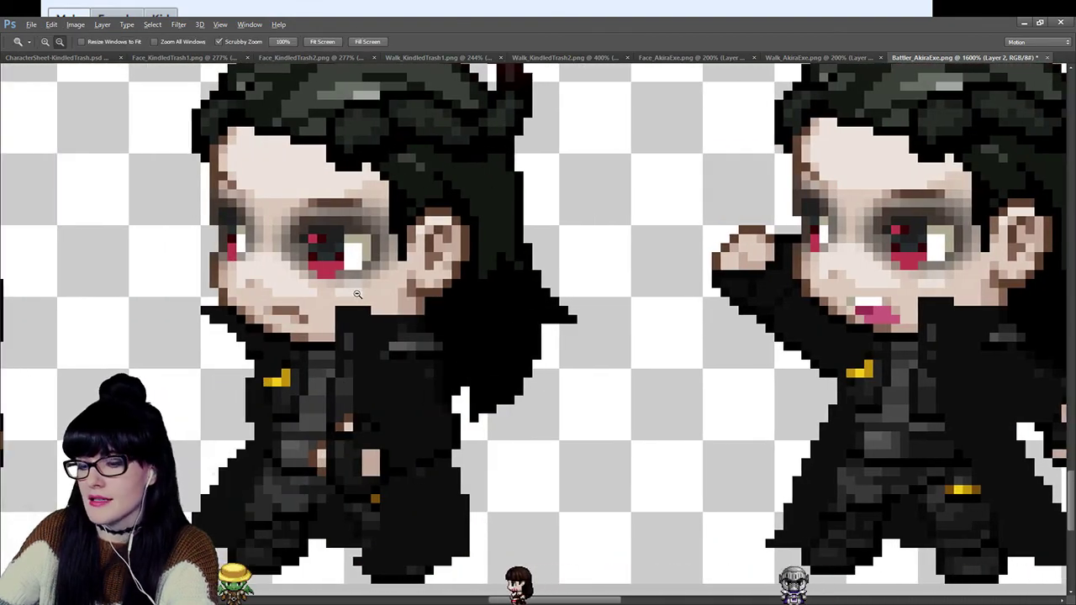
alt+click(437, 313)
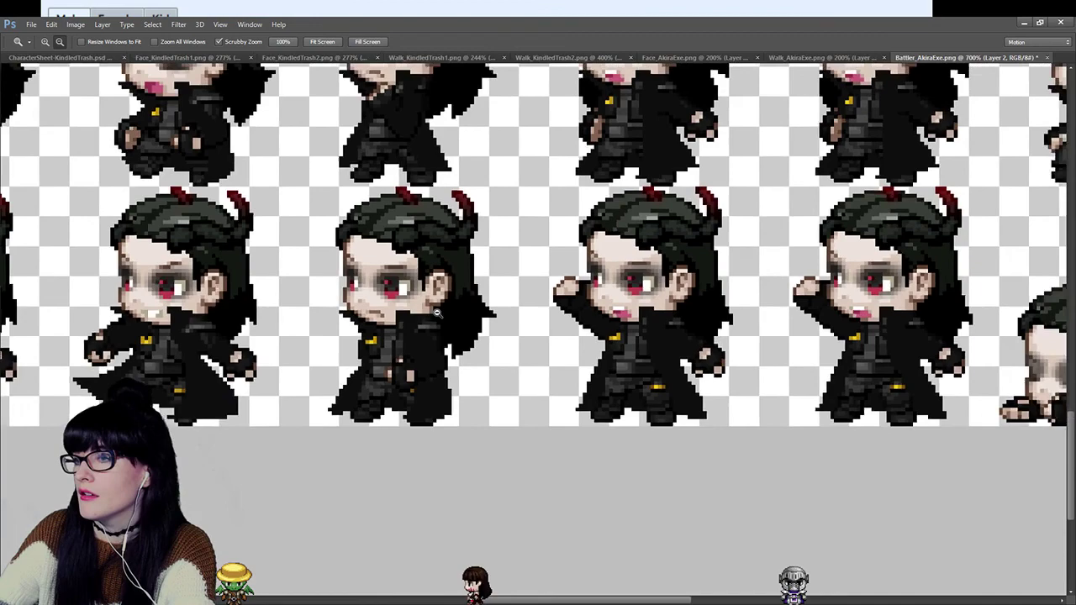
drag(436, 312, 455, 318)
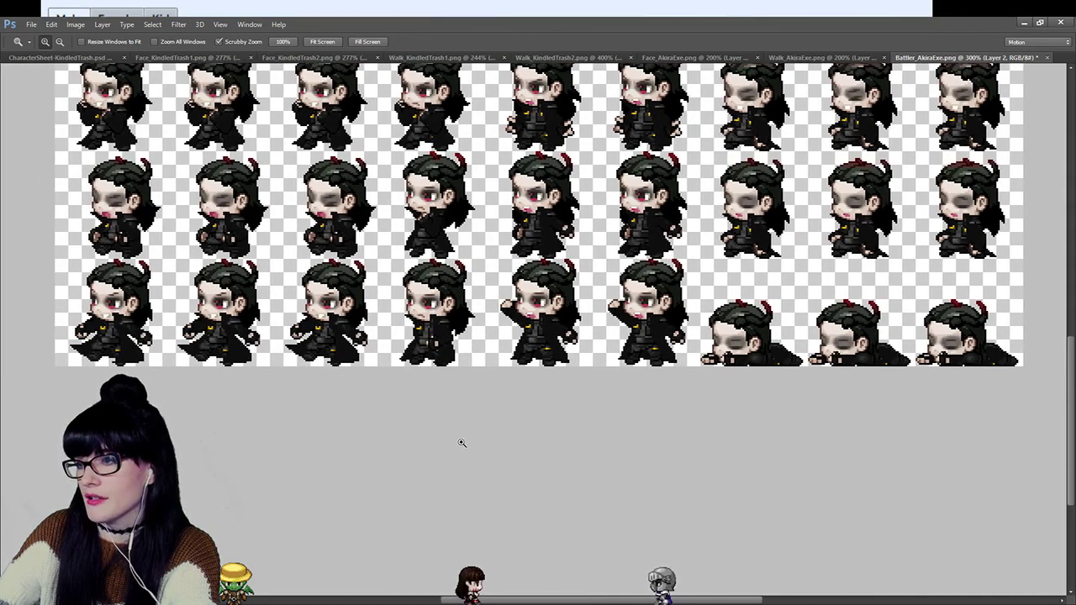
scroll(461, 443, up, 5)
alt+click(664, 332)
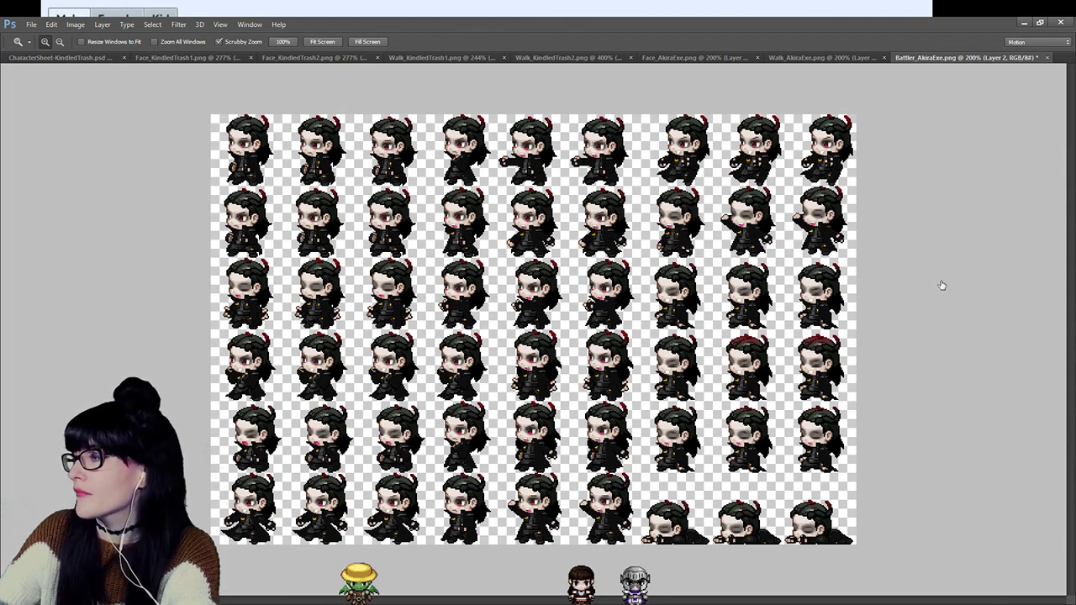
click(532, 430)
alt+click(443, 435)
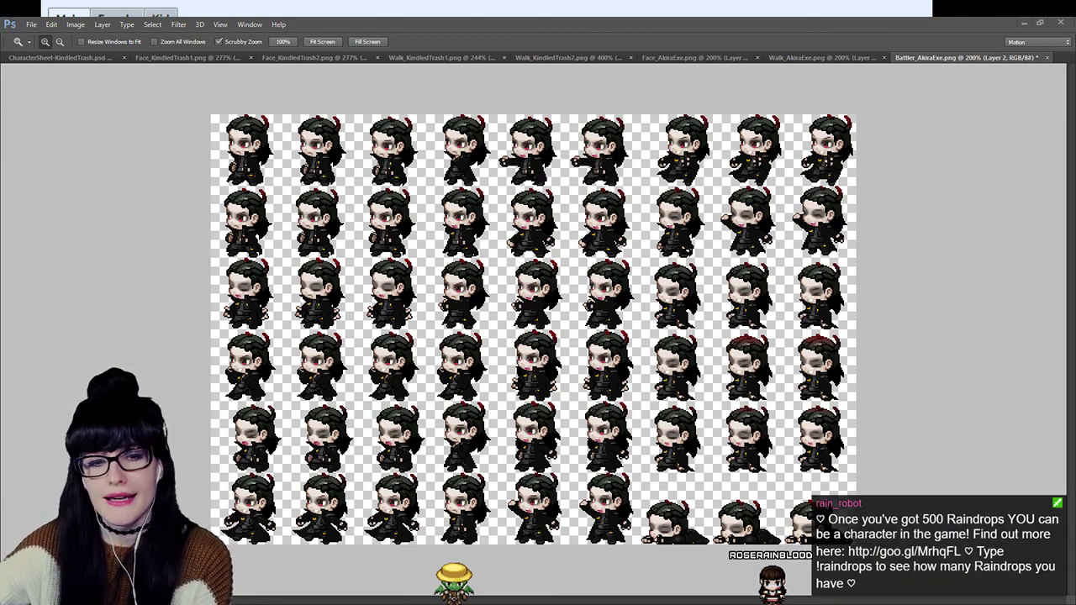
Set the eraser opacity to 25% and erase the leftover red from the hair of the last two fourth-row and fifth-row sprites.
scroll(506, 285, up, 2)
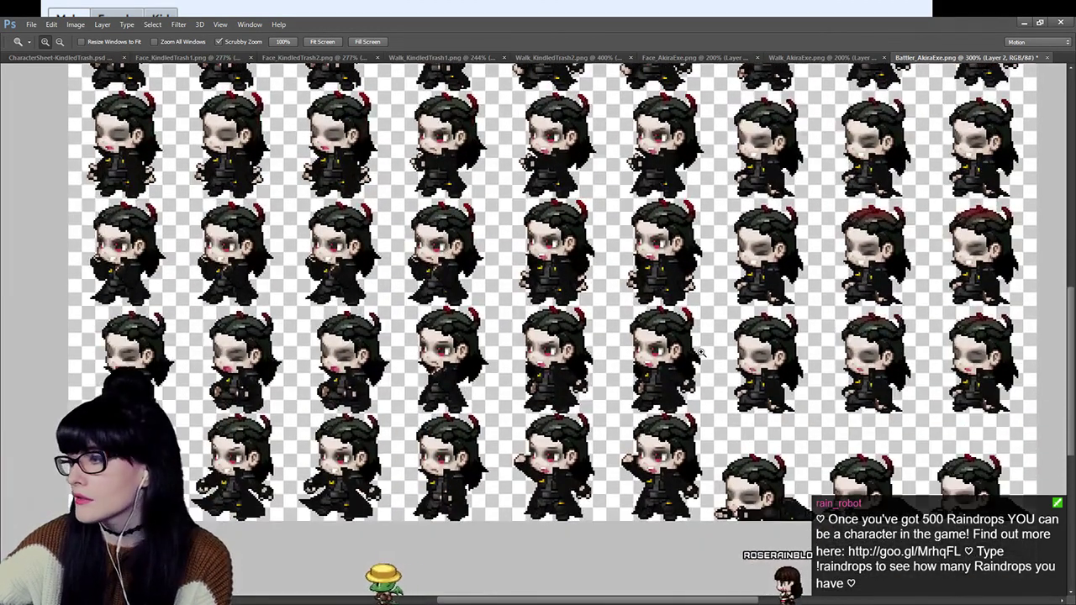
scroll(673, 274, up, 1)
scroll(673, 274, up, 1)
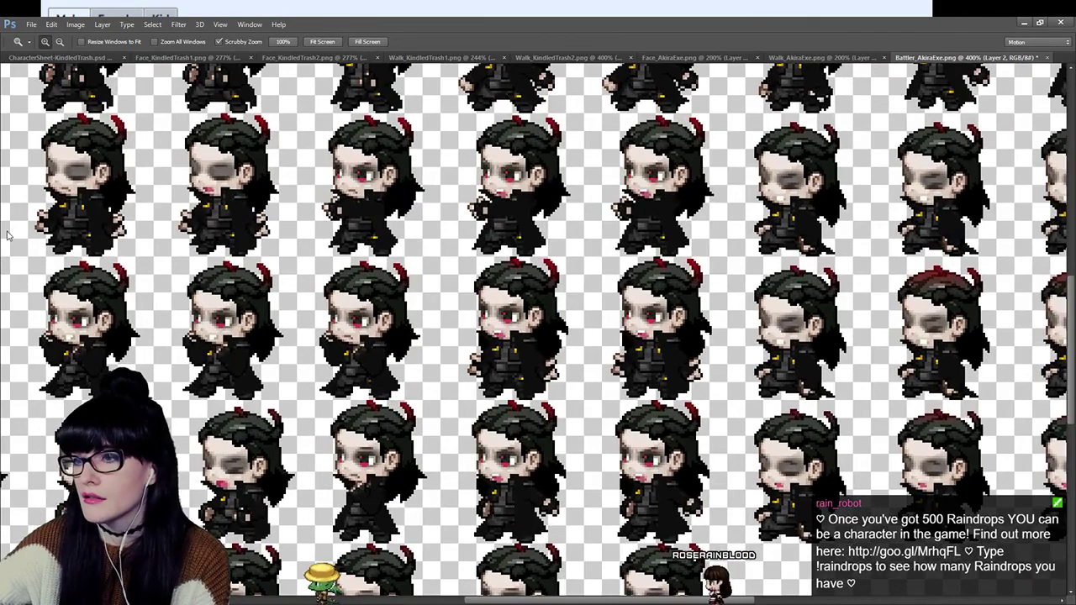
key(b)
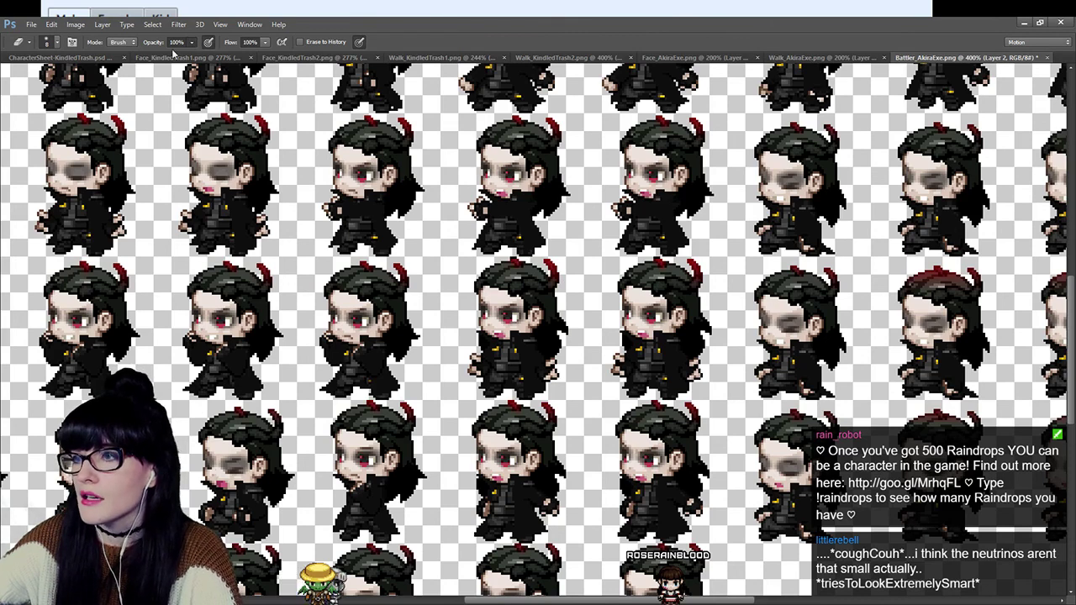
key(2)
key(5)
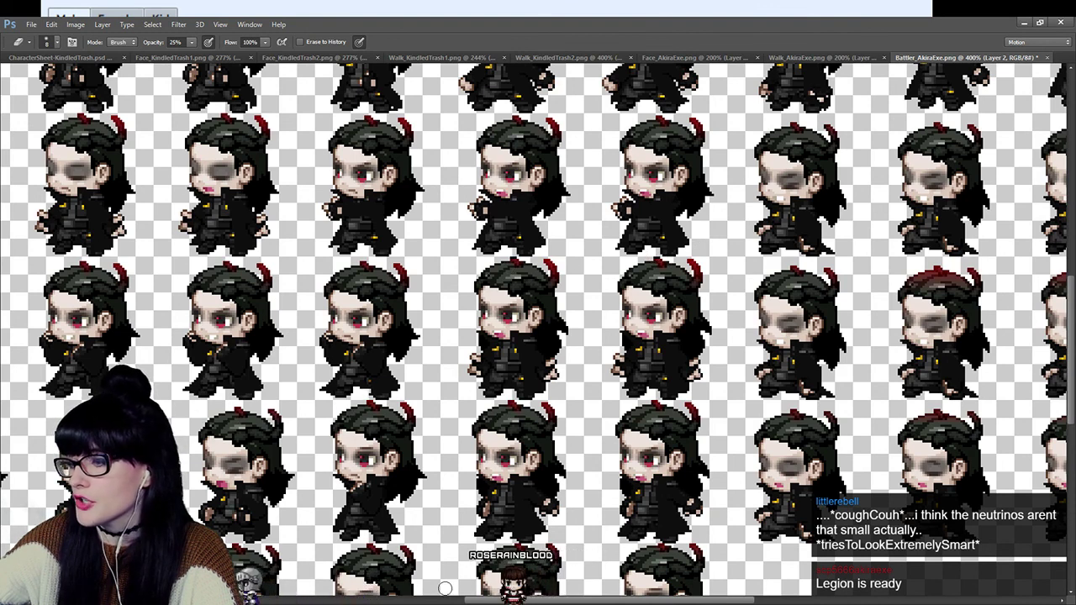
scroll(504, 504, right, 5)
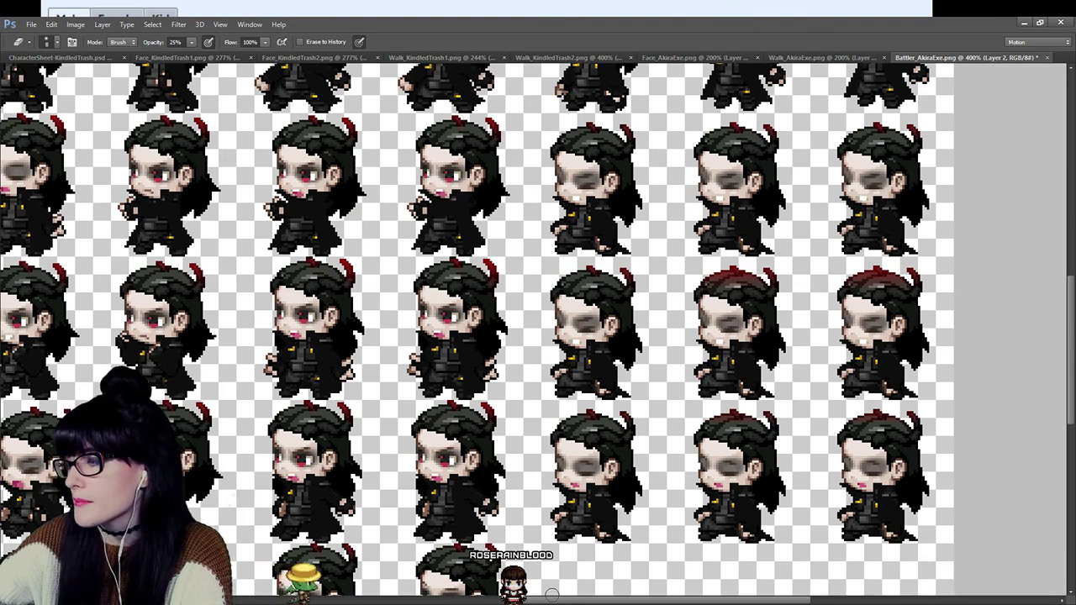
drag(562, 599, 612, 600)
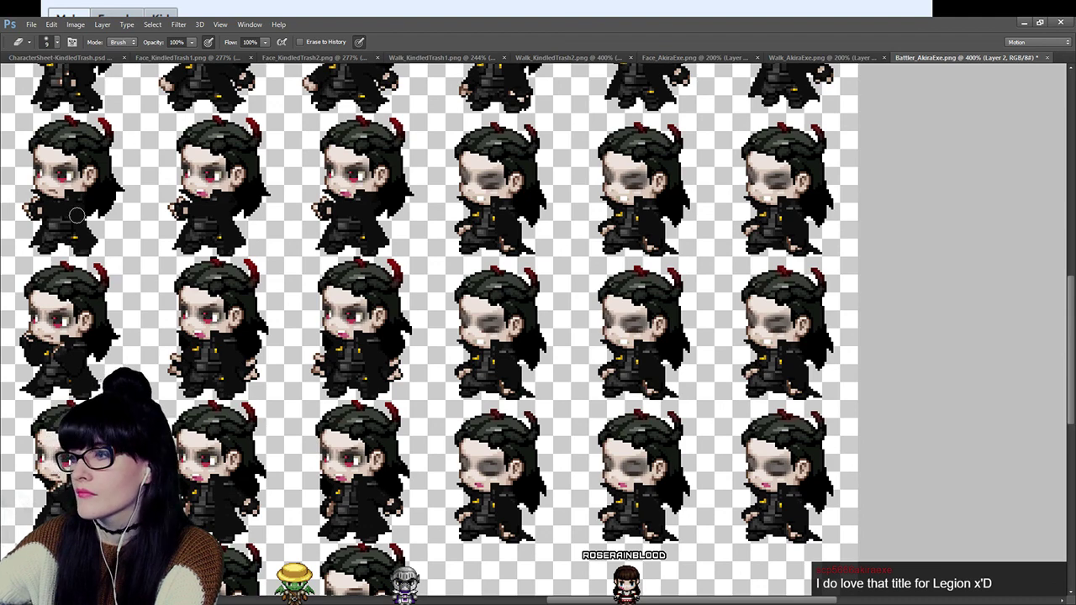
scroll(251, 380, down, 2)
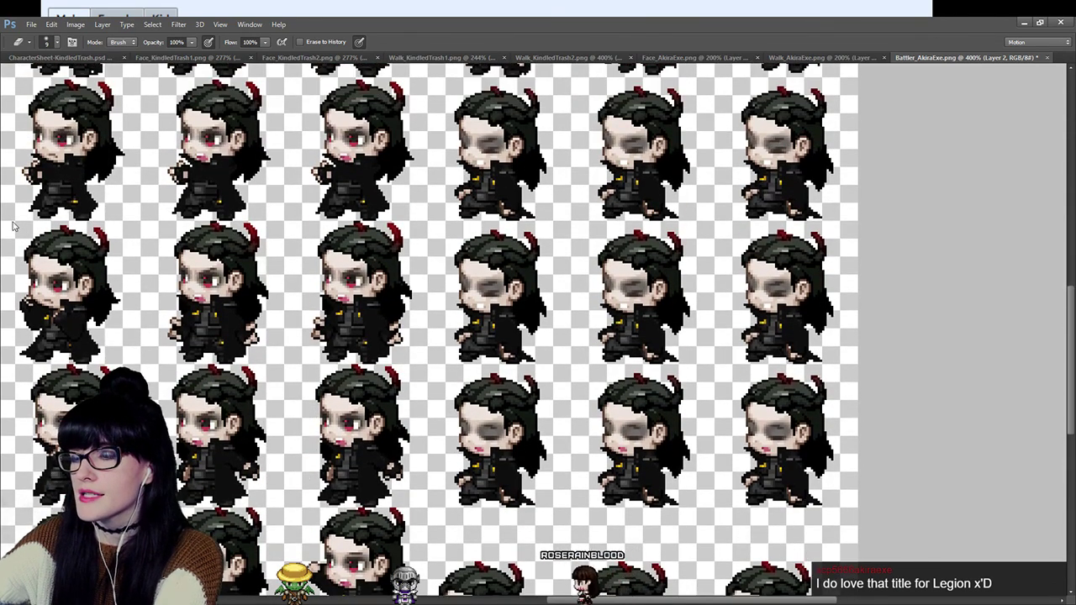
Set the eraser opacity to 21%.
drag(190, 42, 143, 52)
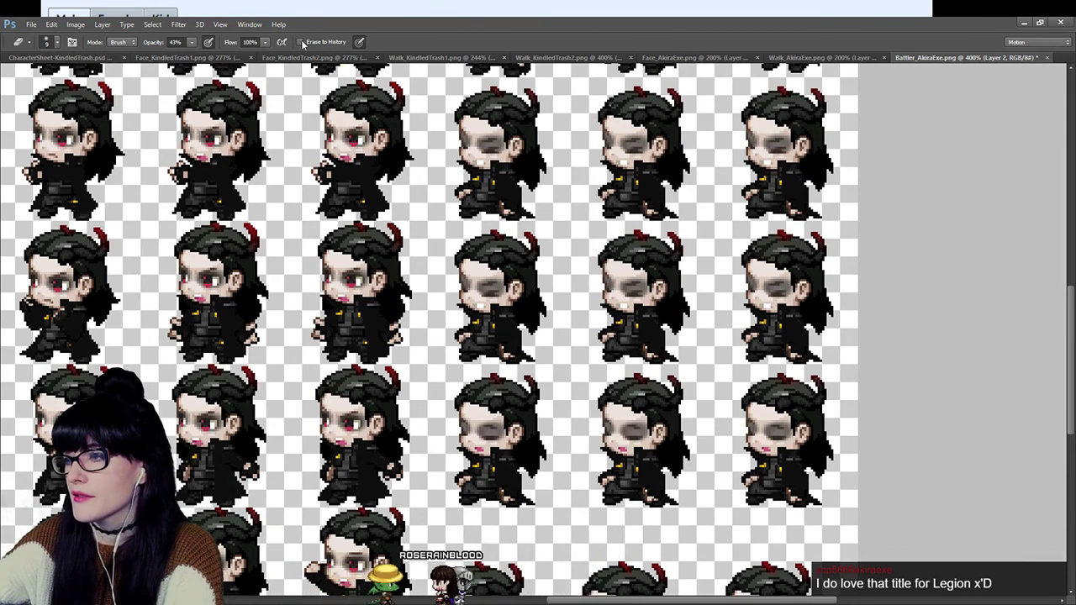
drag(191, 42, 180, 58)
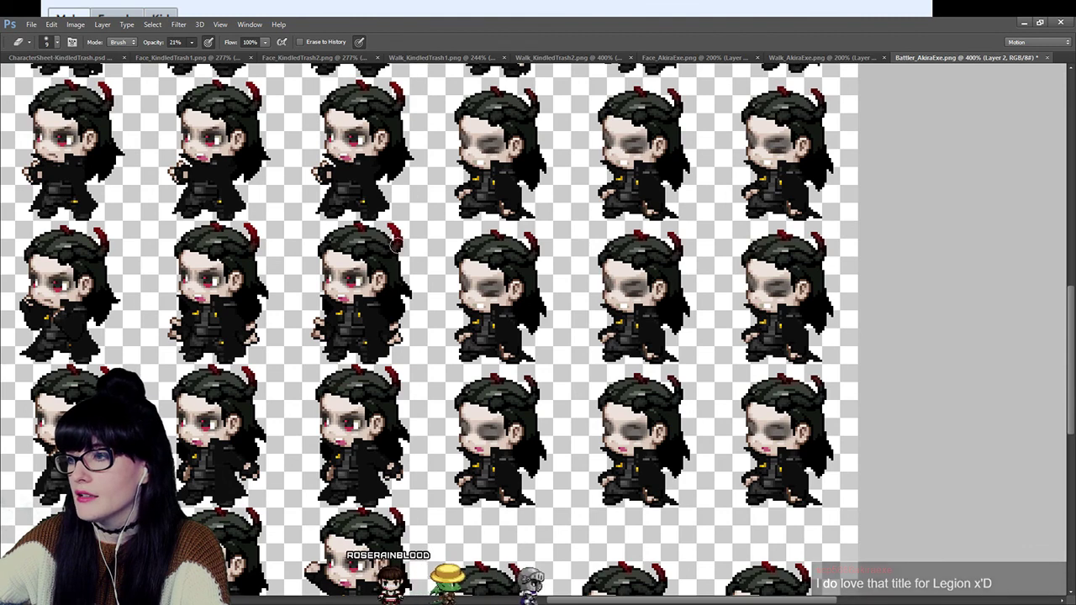
key(2)
key(1)
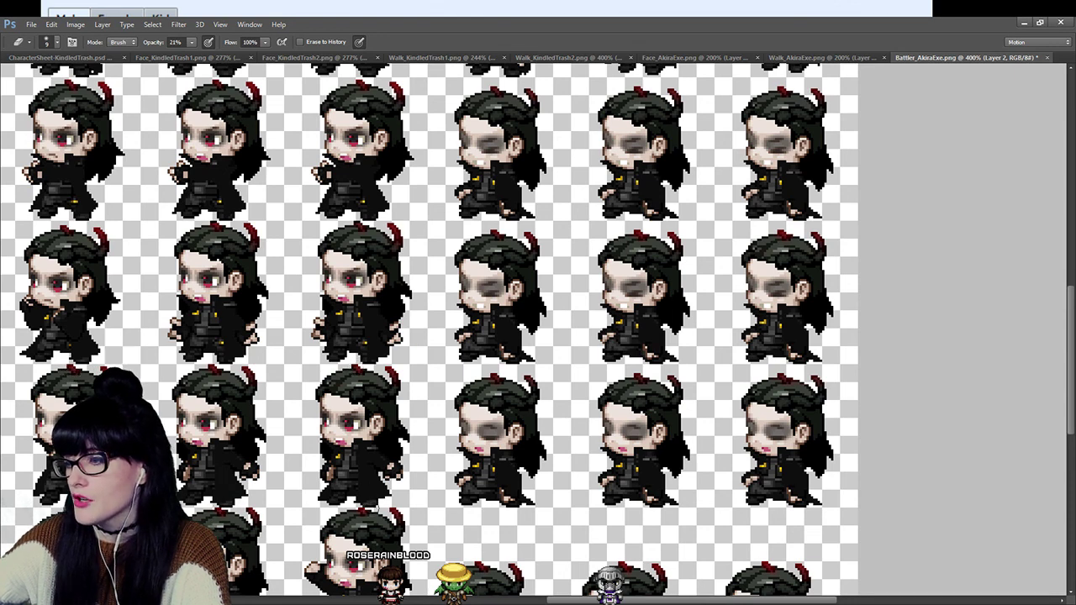
Examine the sprites row by row across the battler sheet for leftover excess red in their hair.
scroll(478, 522, down, 2)
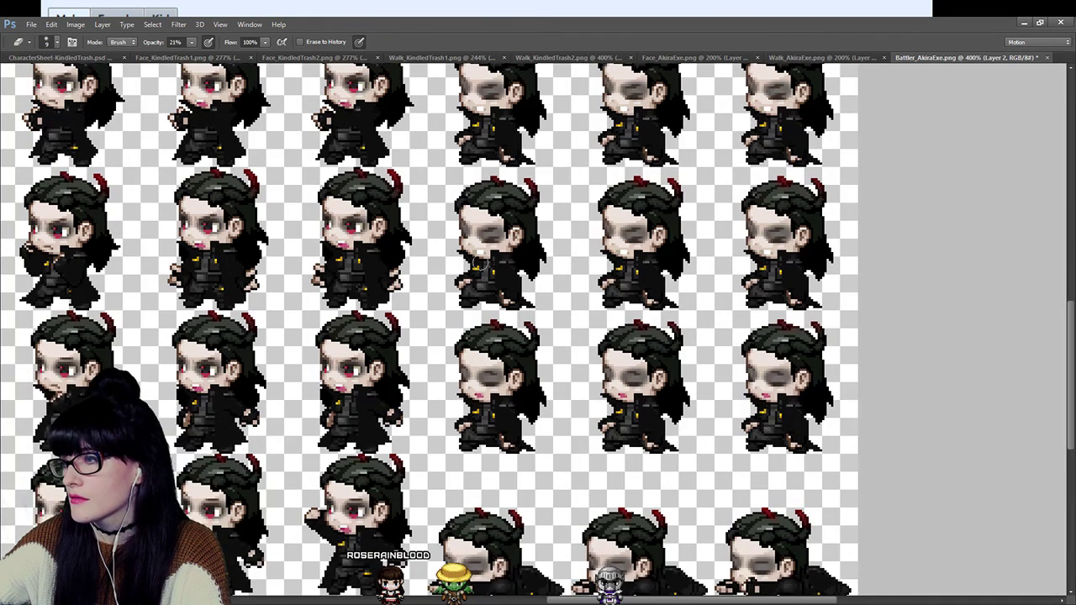
scroll(478, 263, up, 5)
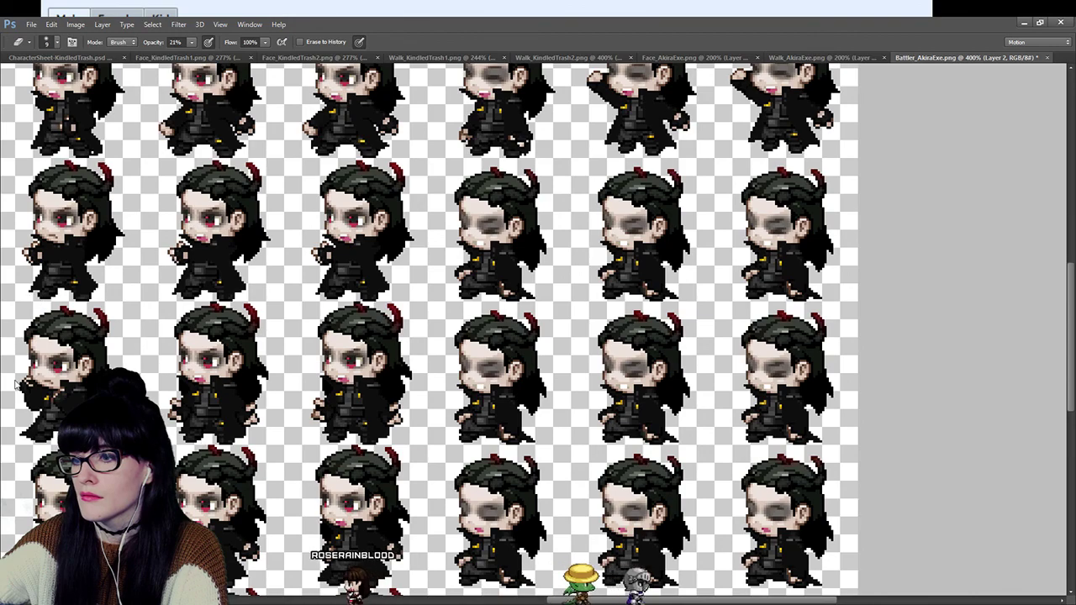
key(z)
alt+click(476, 324)
alt+click(474, 325)
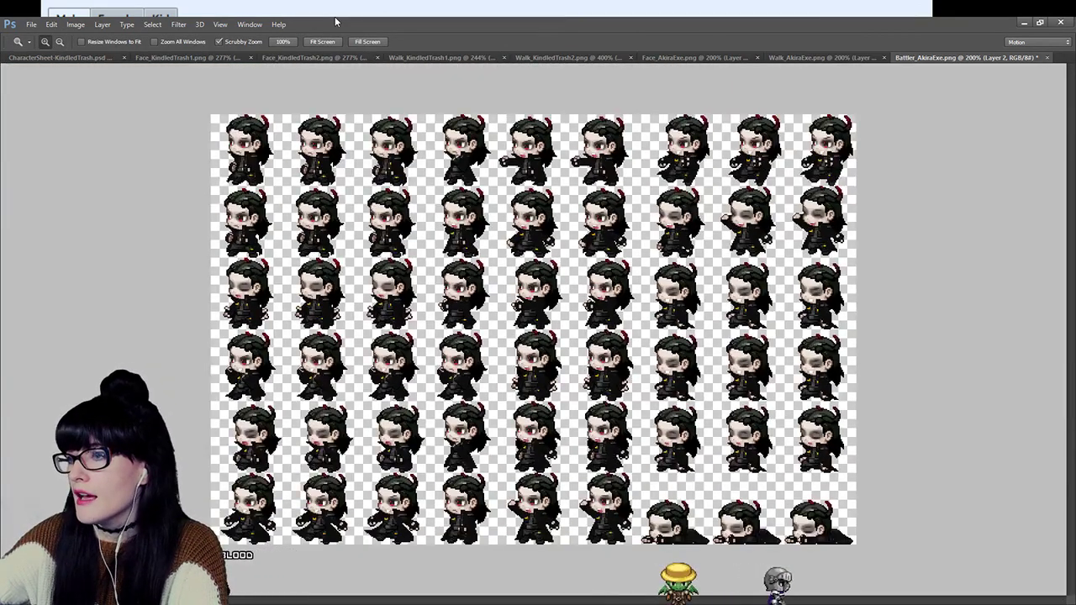
click(358, 236)
click(358, 237)
click(358, 237)
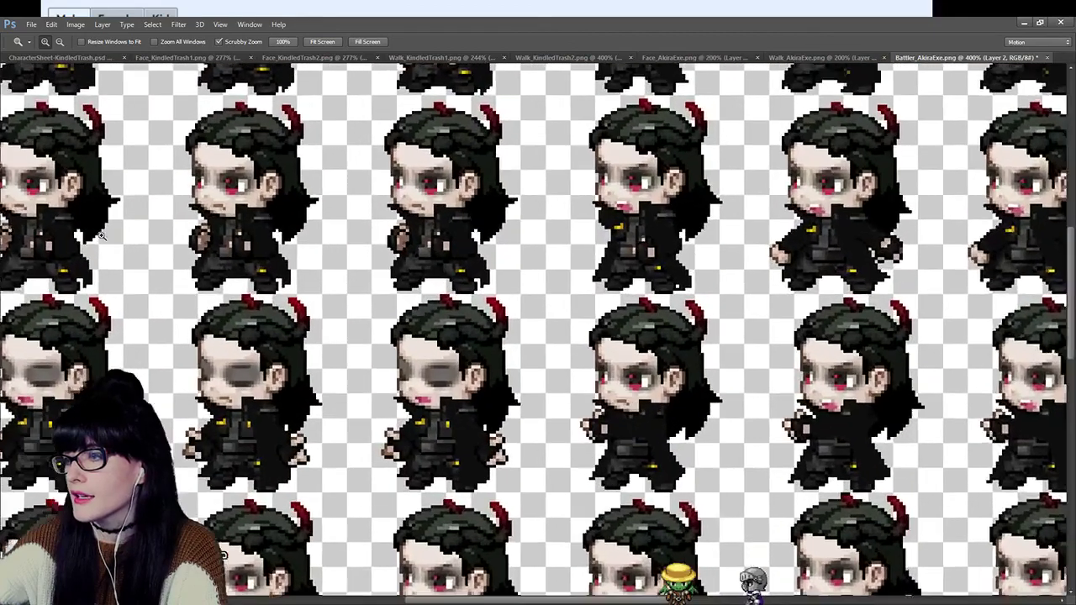
click(358, 237)
key(e)
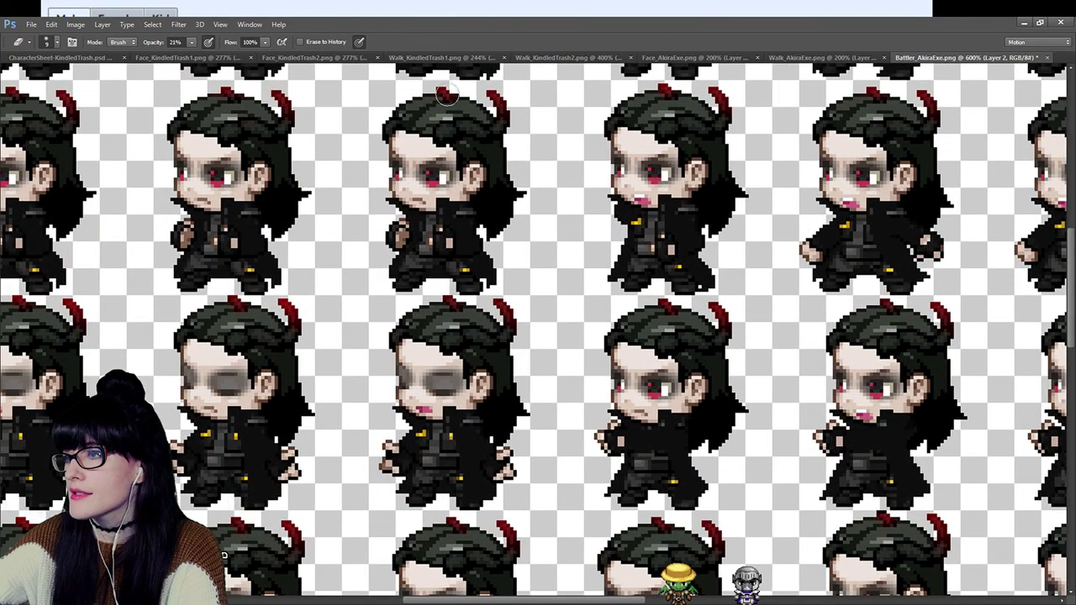
key(z)
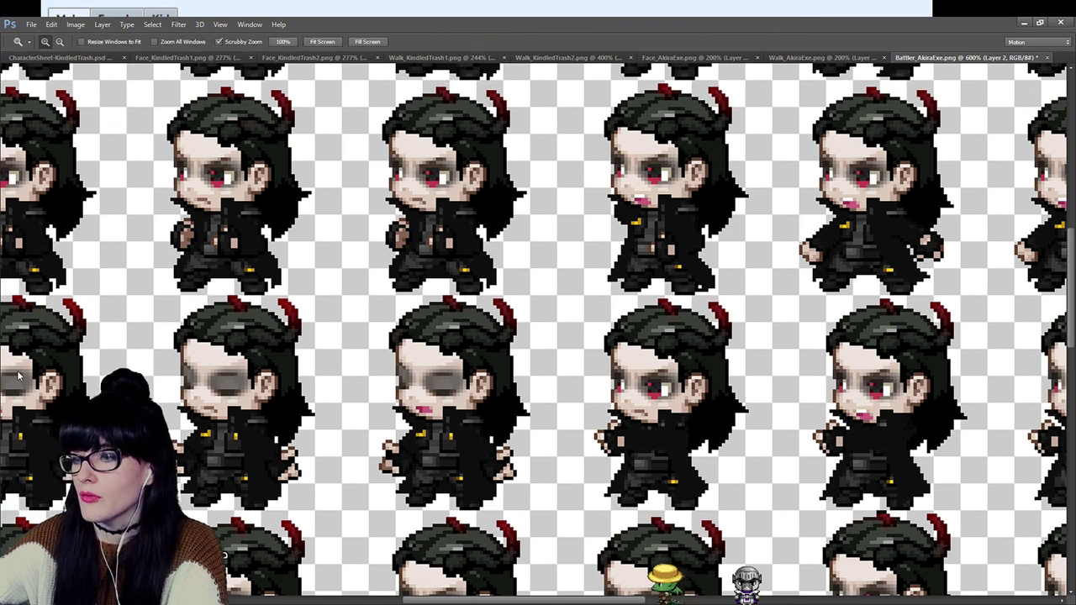
alt+click(49, 206)
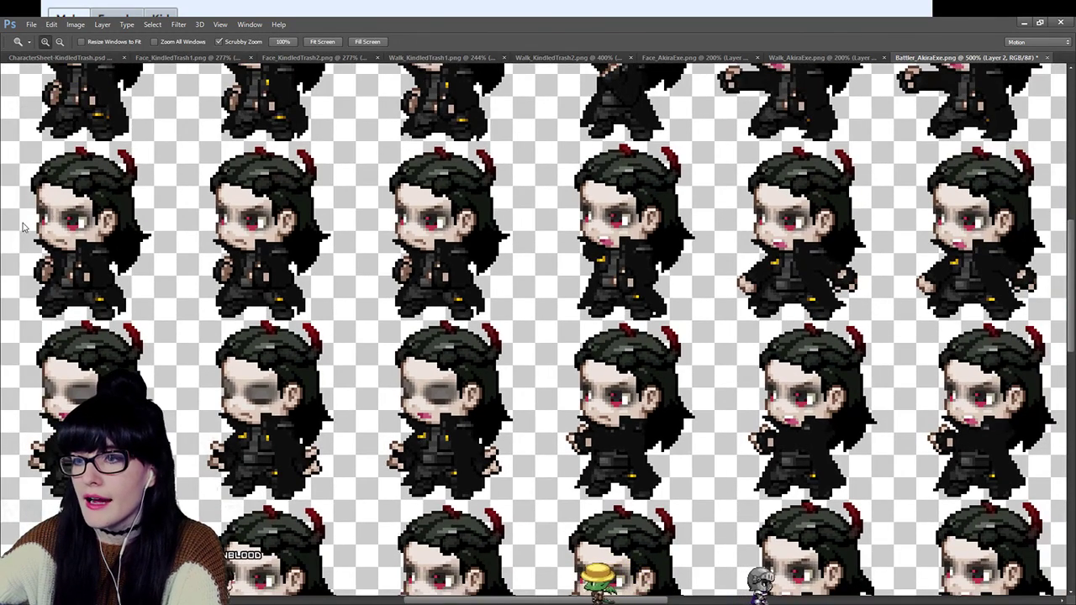
key(e)
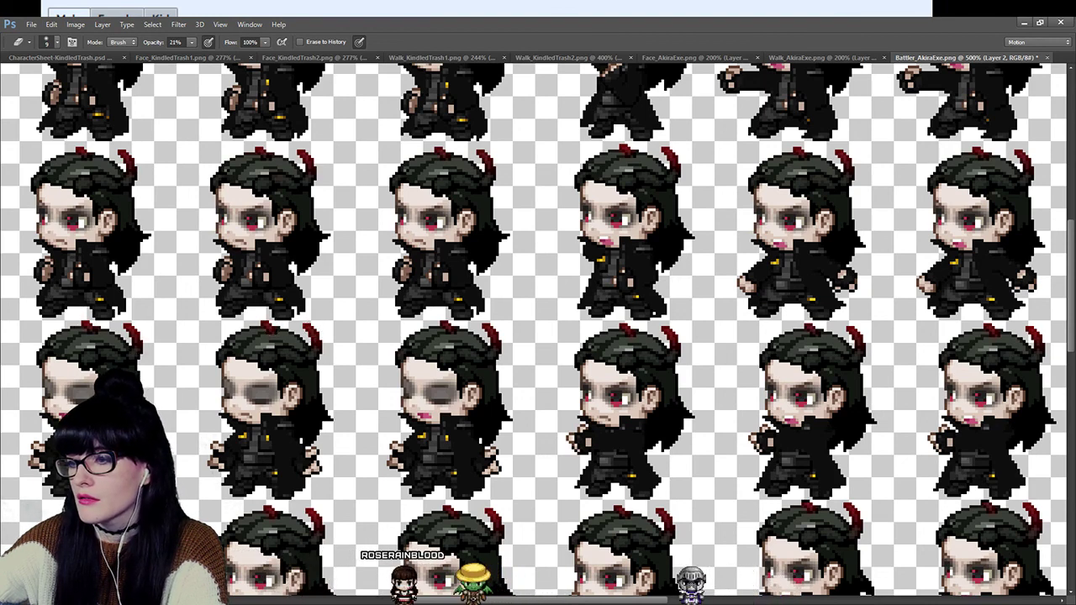
scroll(431, 145, up, 3)
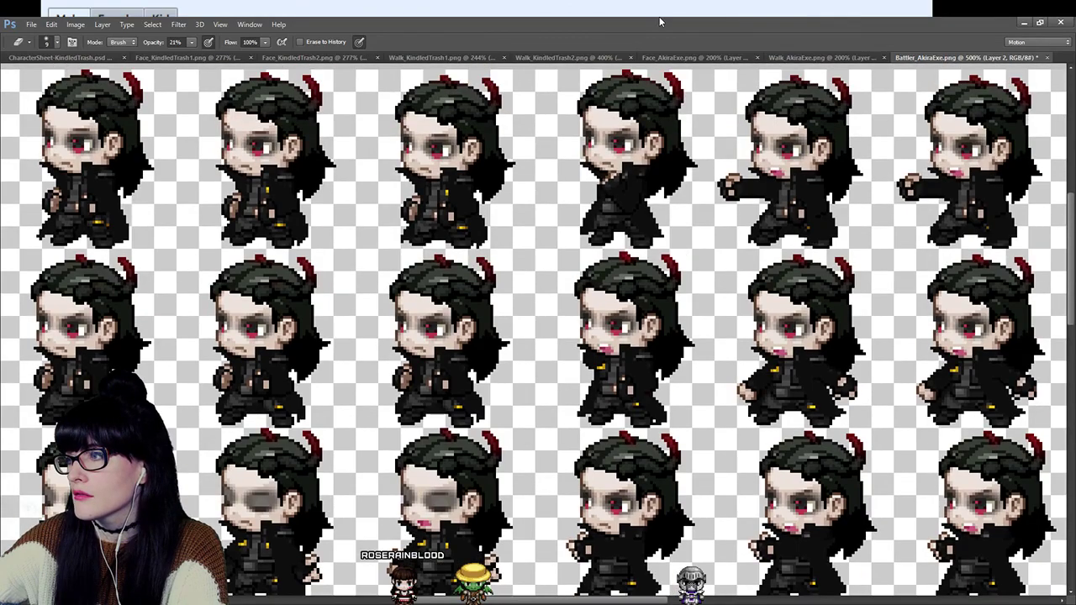
Check the whole battler sheet at 200% zoom and save Battler_AkiraExe.png.
key(z)
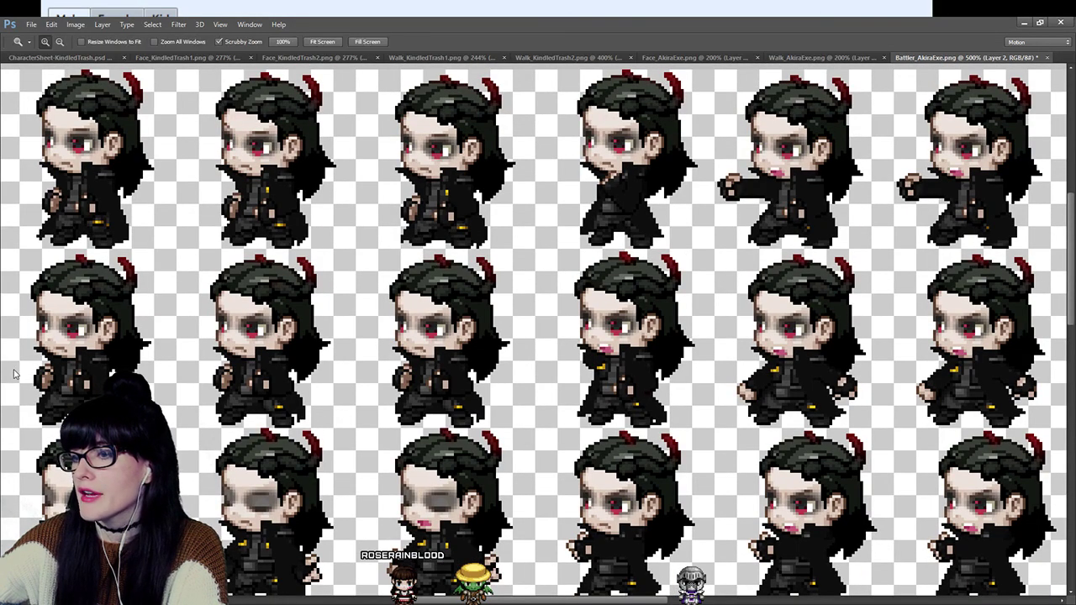
alt+click(537, 363)
alt+click(538, 364)
alt+click(535, 363)
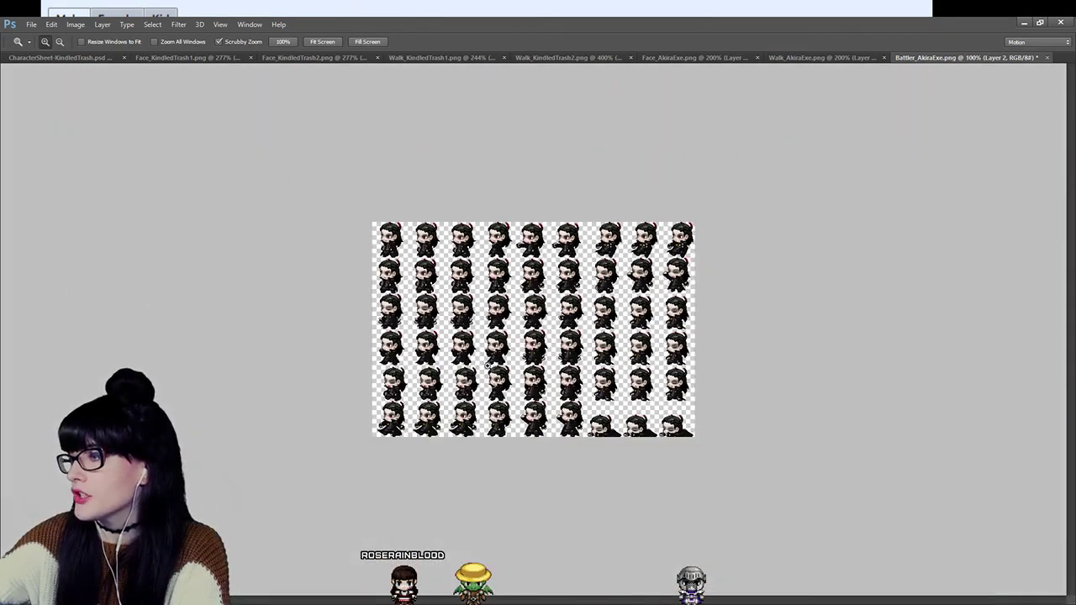
click(489, 370)
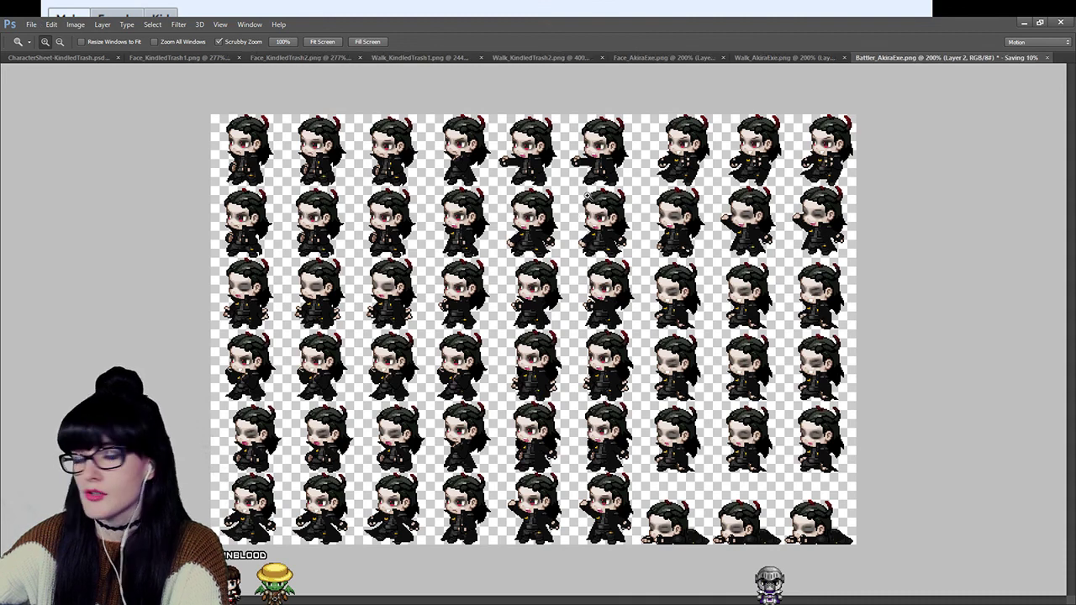
Review the red tips on the Walk_AkiraExe.png sprites and the Face_AkiraExe.png portrait.
click(808, 59)
click(697, 58)
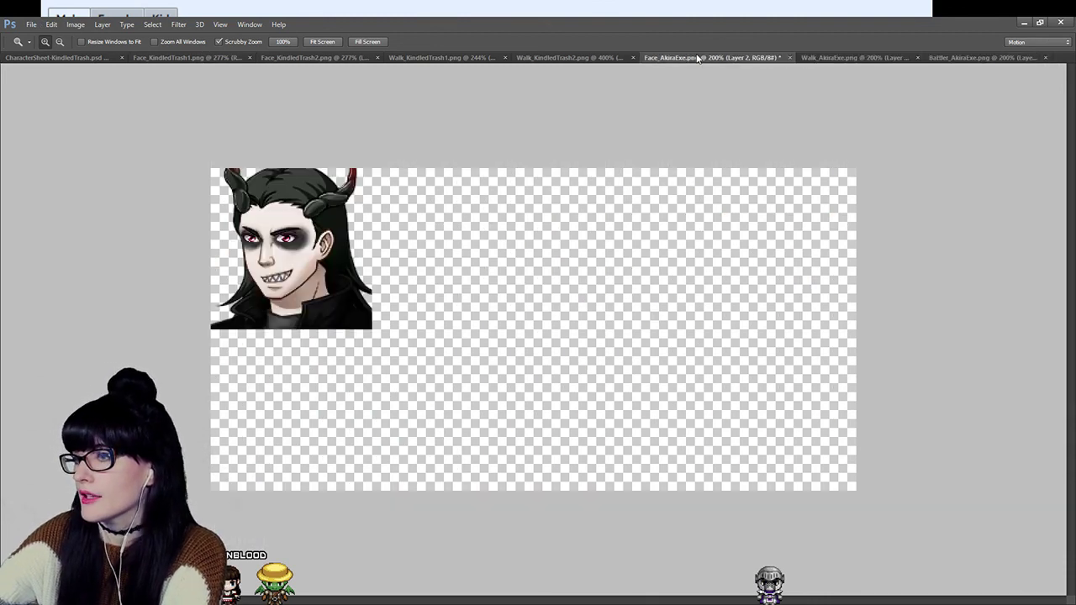
click(857, 59)
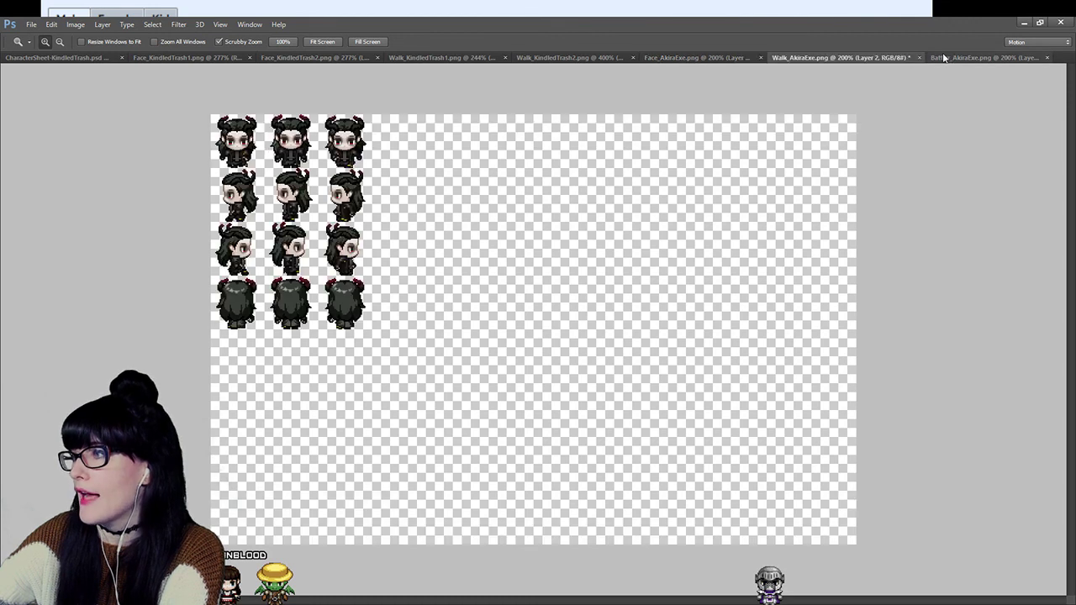
click(710, 59)
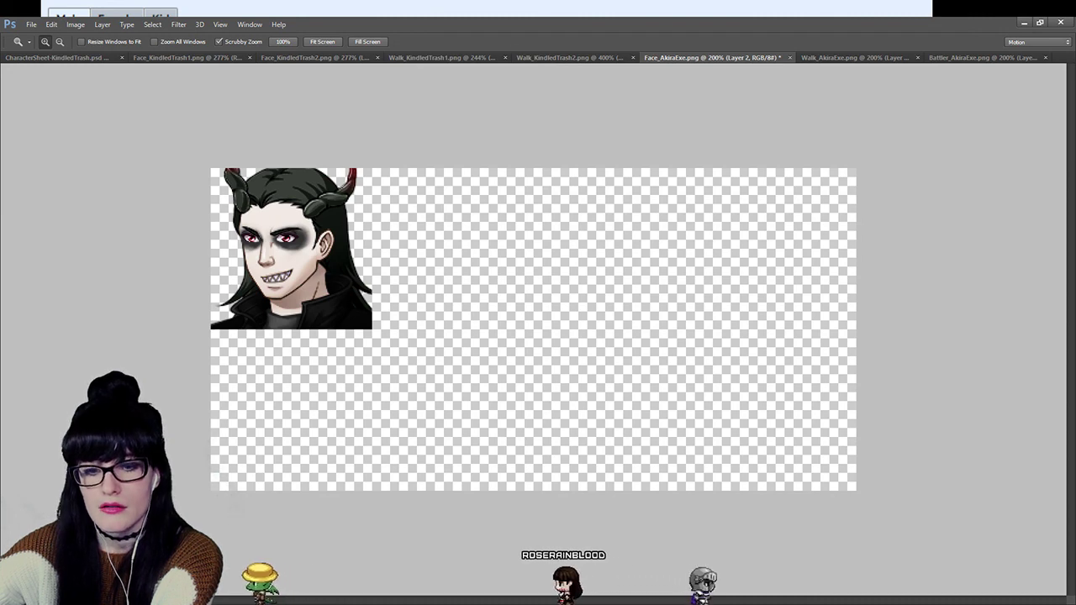
Switch to RPG Maker and close its character generator.
key(alt+Tab)
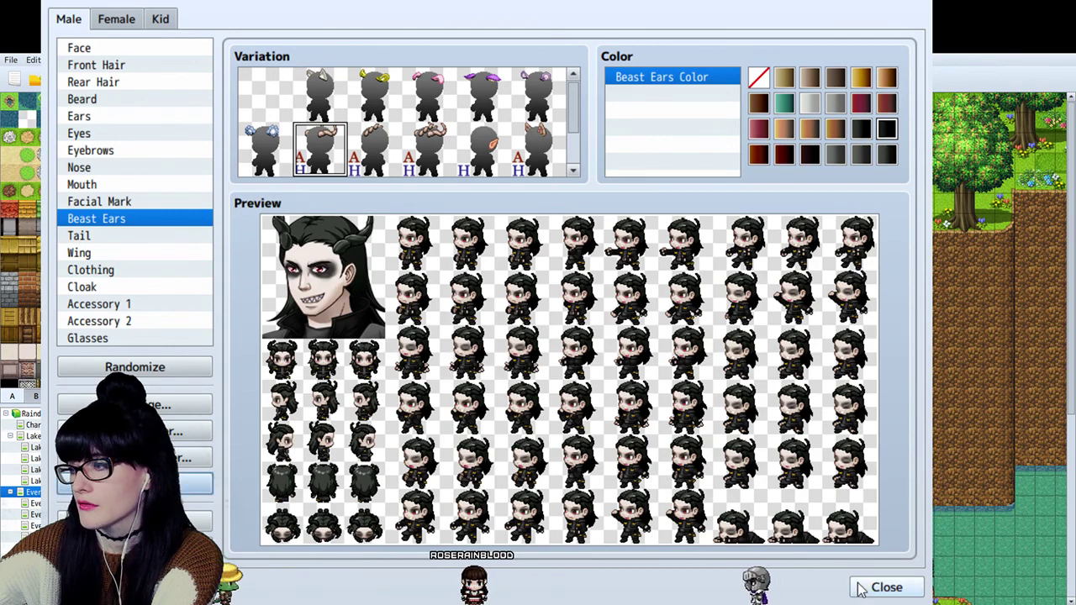
click(886, 587)
scroll(591, 117, down, 3)
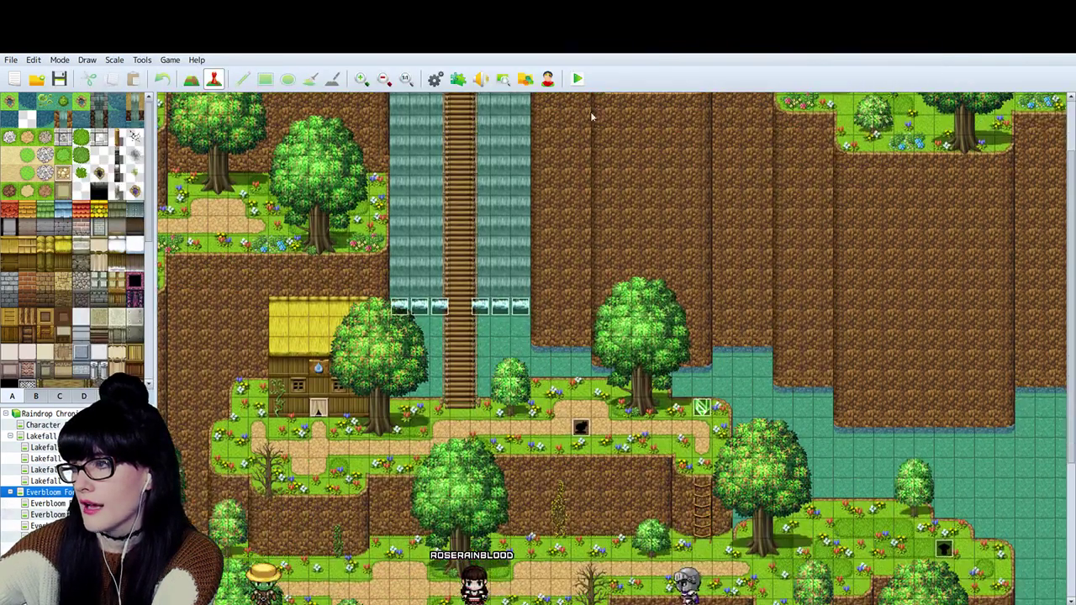
Open the Lakefall map and look over the village around the lake.
click(37, 436)
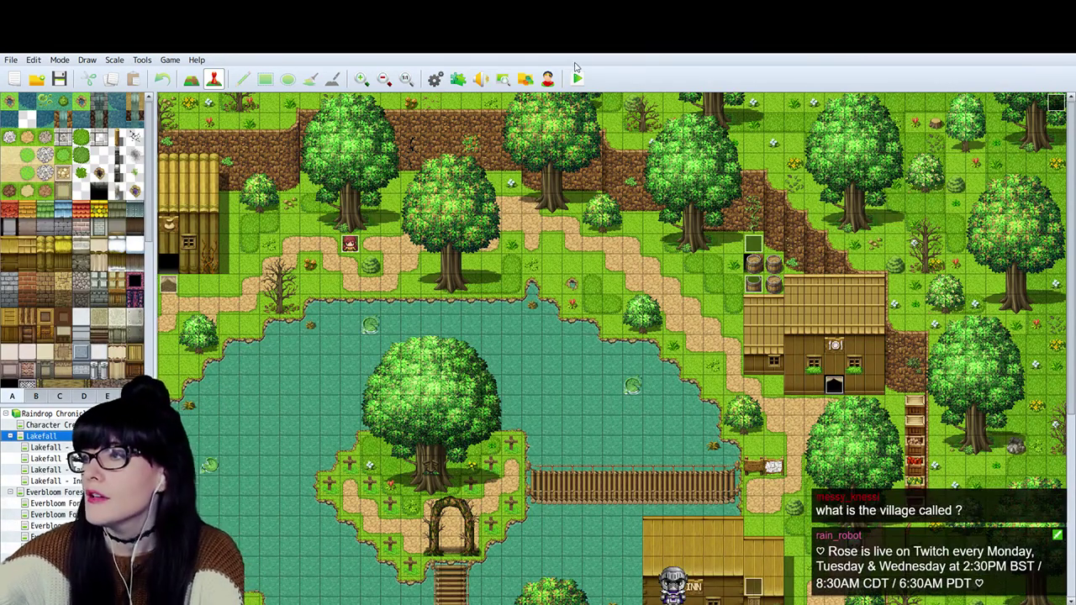
click(382, 79)
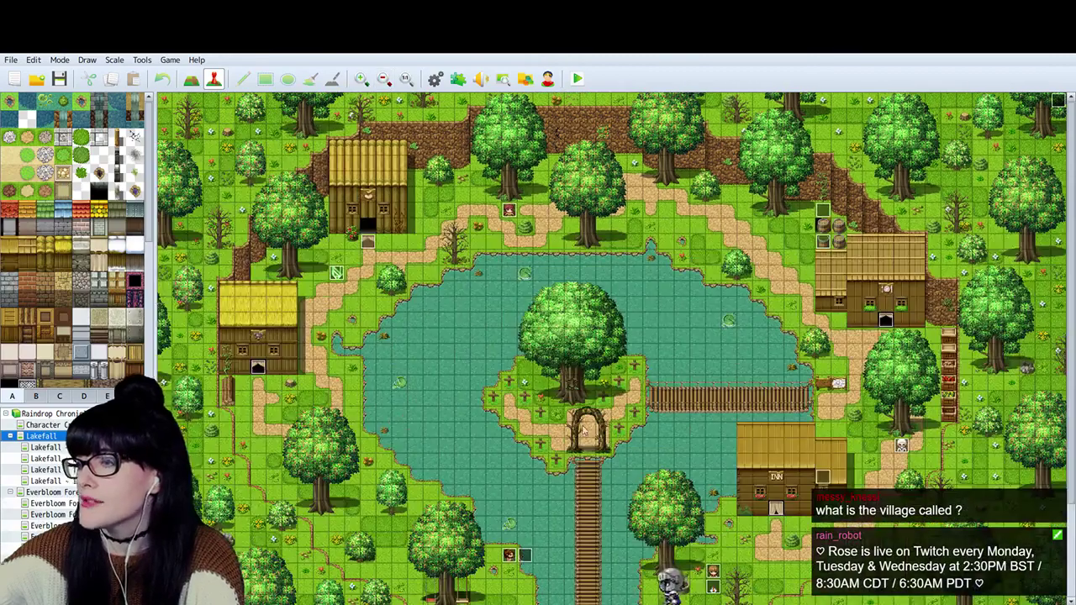
scroll(582, 430, down, 2)
scroll(574, 323, up, 2)
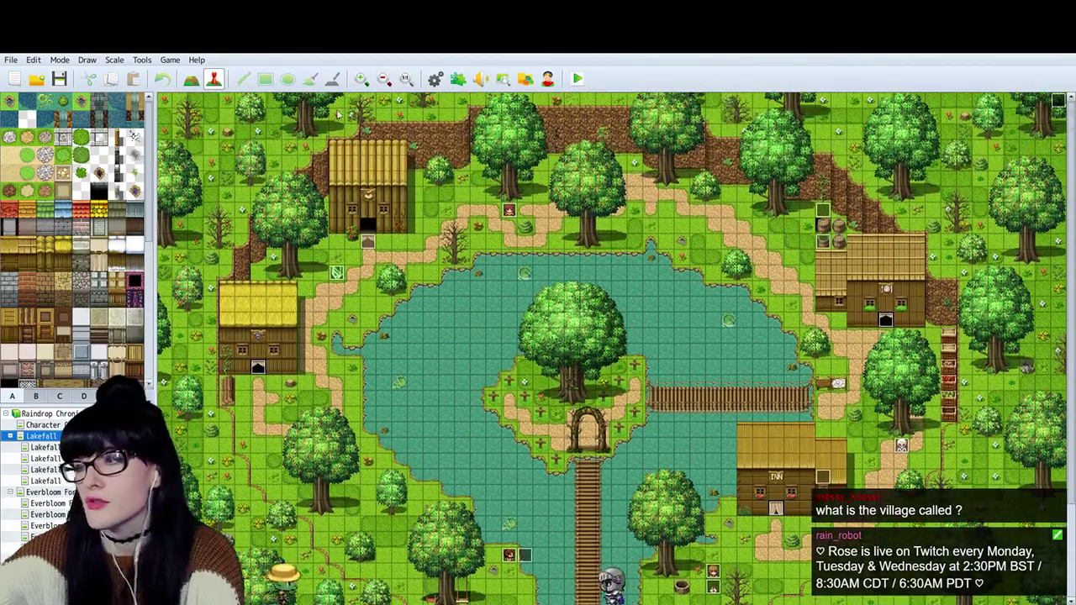
scroll(460, 258, down, 1)
scroll(528, 313, up, 2)
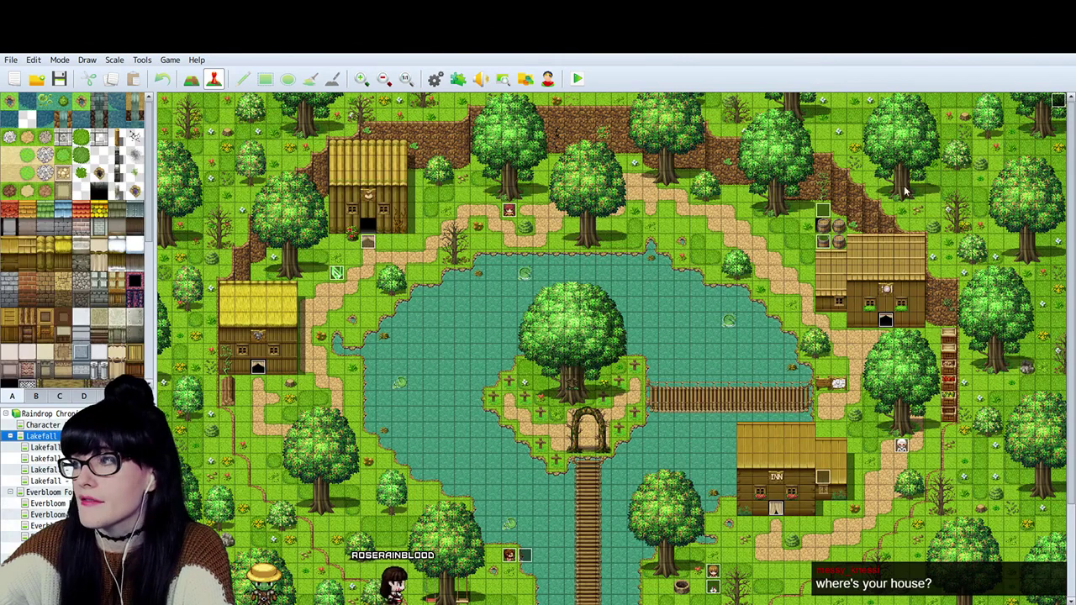
double_click(814, 226)
key(Escape)
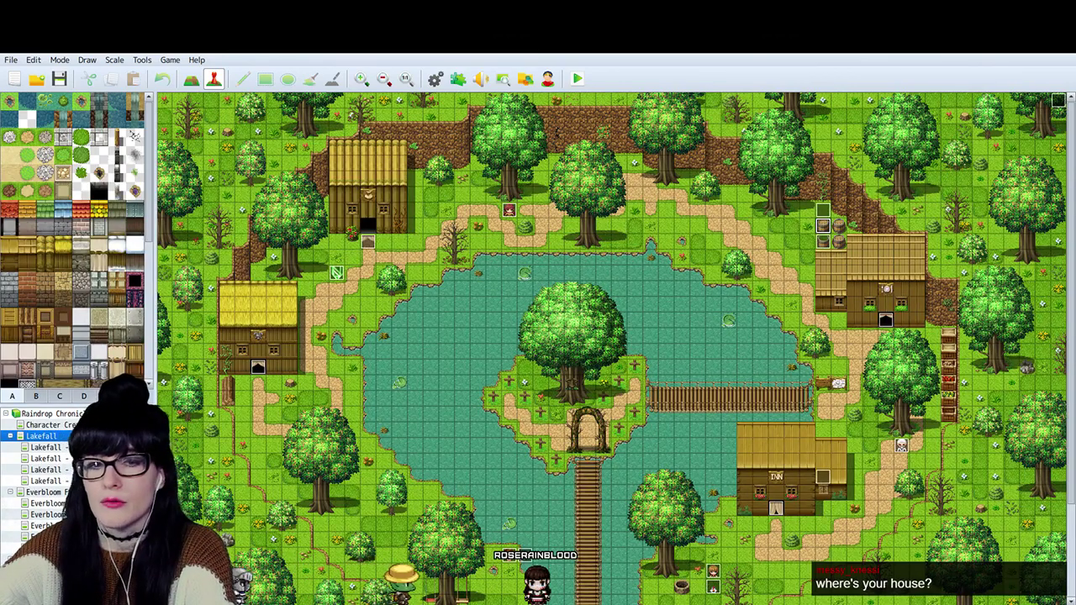
Look through Lakefall's first interior map and the Everbloom Forest maps listed beneath the village.
click(45, 447)
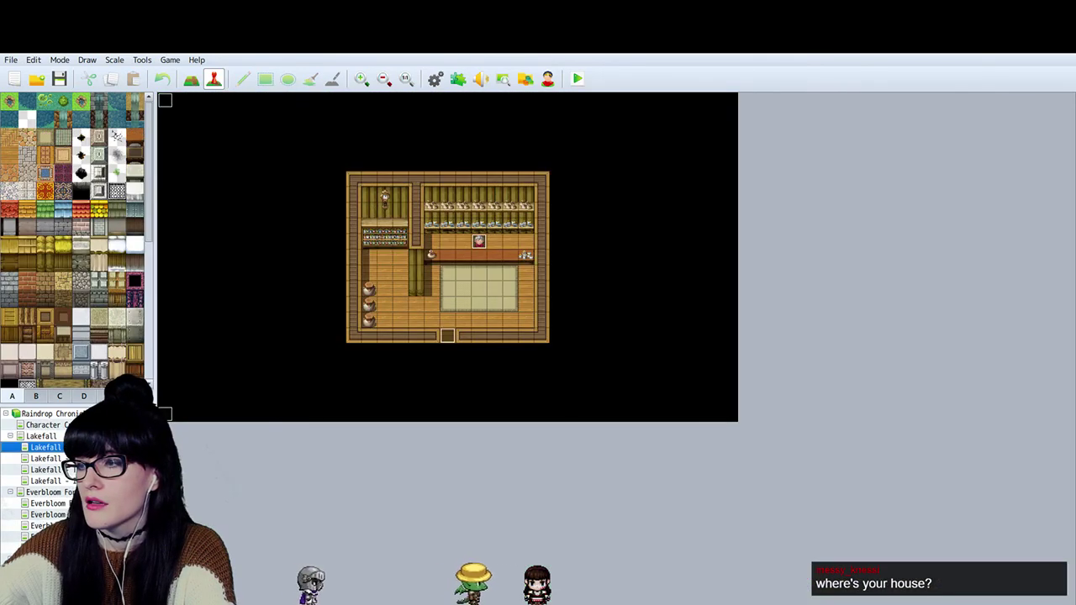
click(47, 492)
click(47, 502)
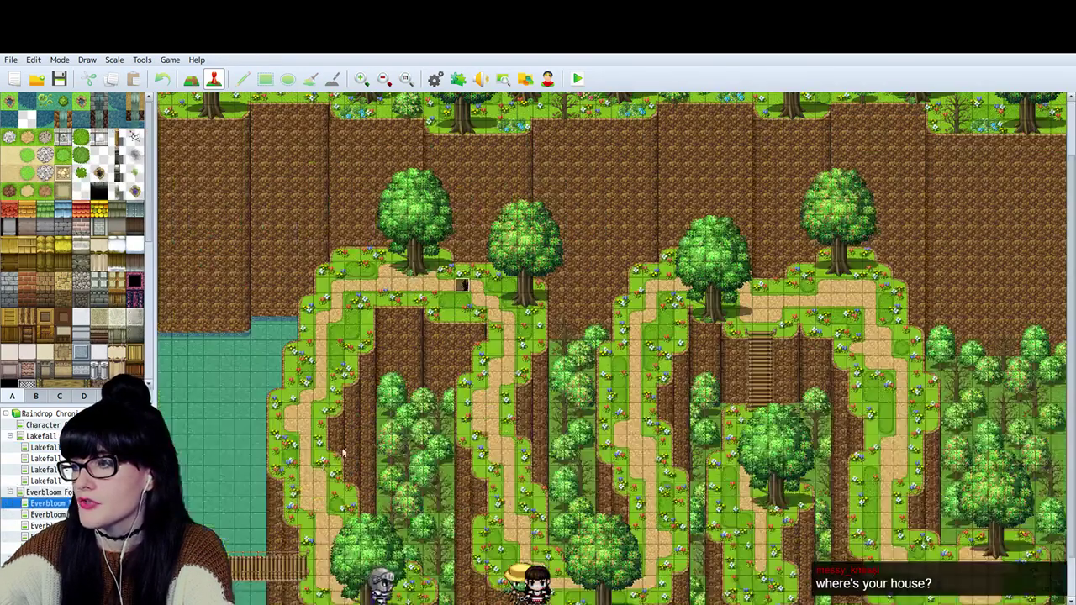
scroll(427, 431, down, 1)
click(47, 514)
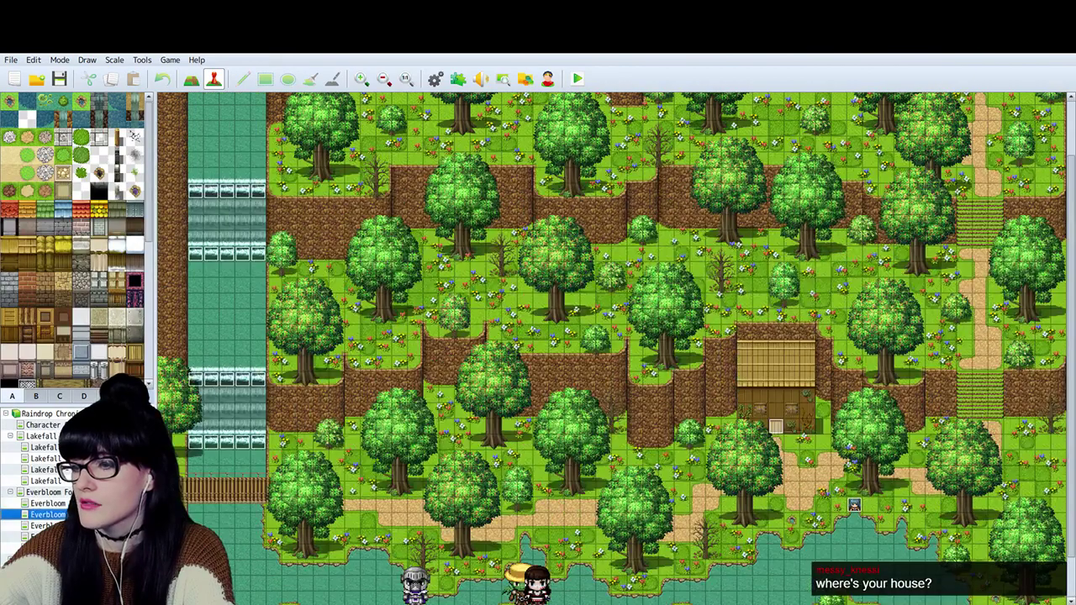
click(47, 526)
click(47, 536)
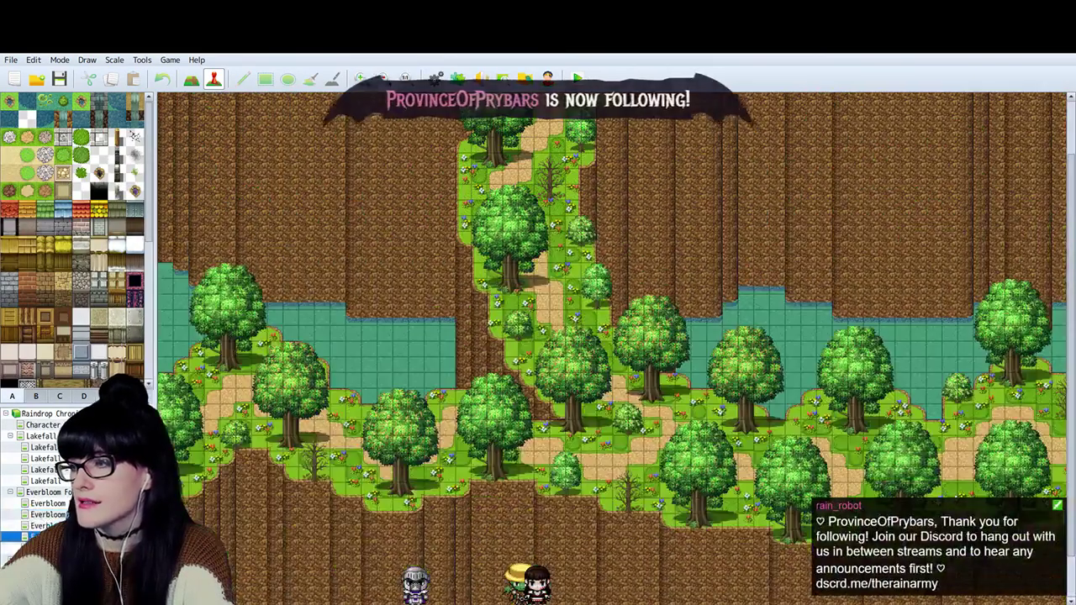
click(47, 547)
scroll(190, 501, down, 1)
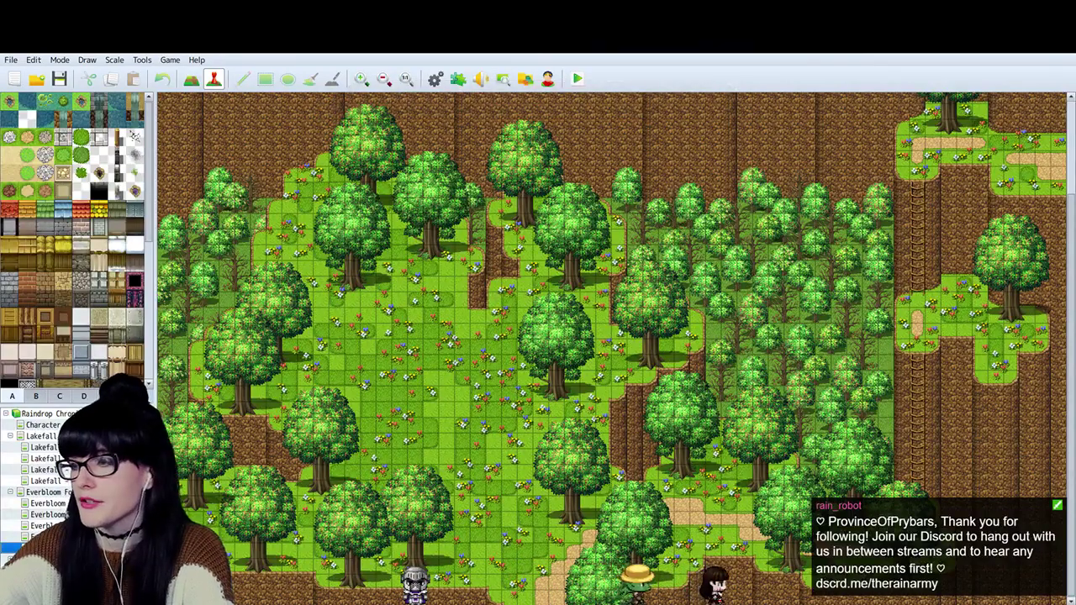
click(47, 536)
click(47, 525)
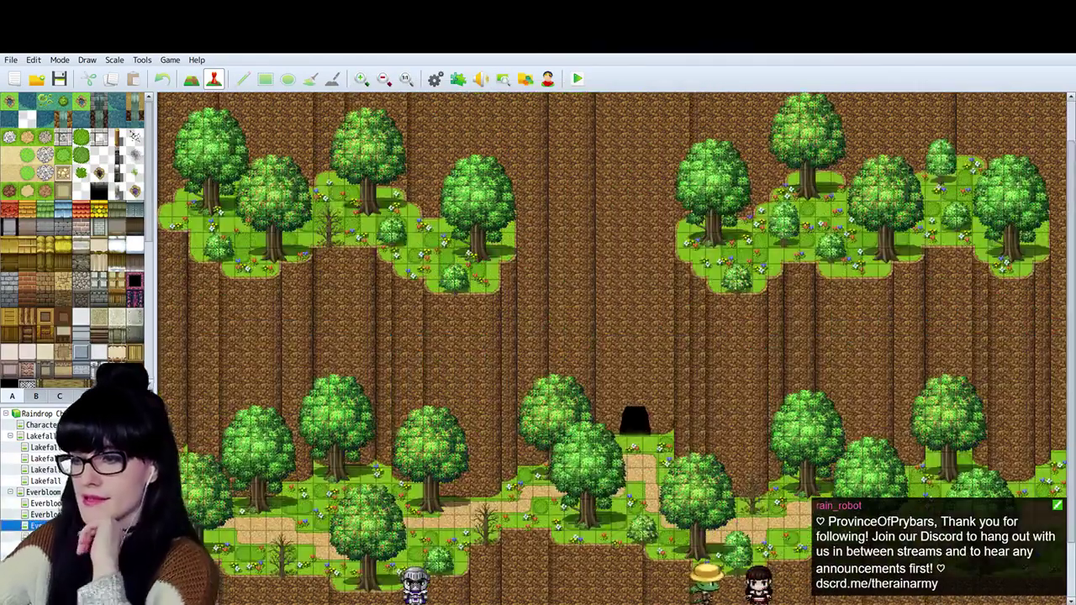
Return to the main Everbloom Forest map and examine it together with its later forest submaps.
click(47, 491)
scroll(546, 468, down, 3)
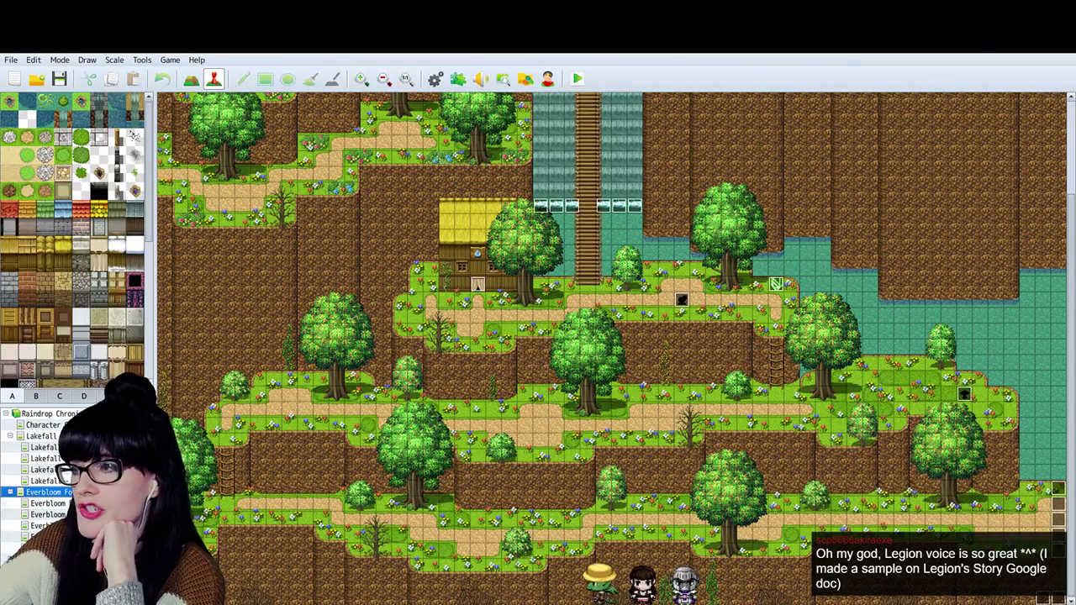
click(48, 514)
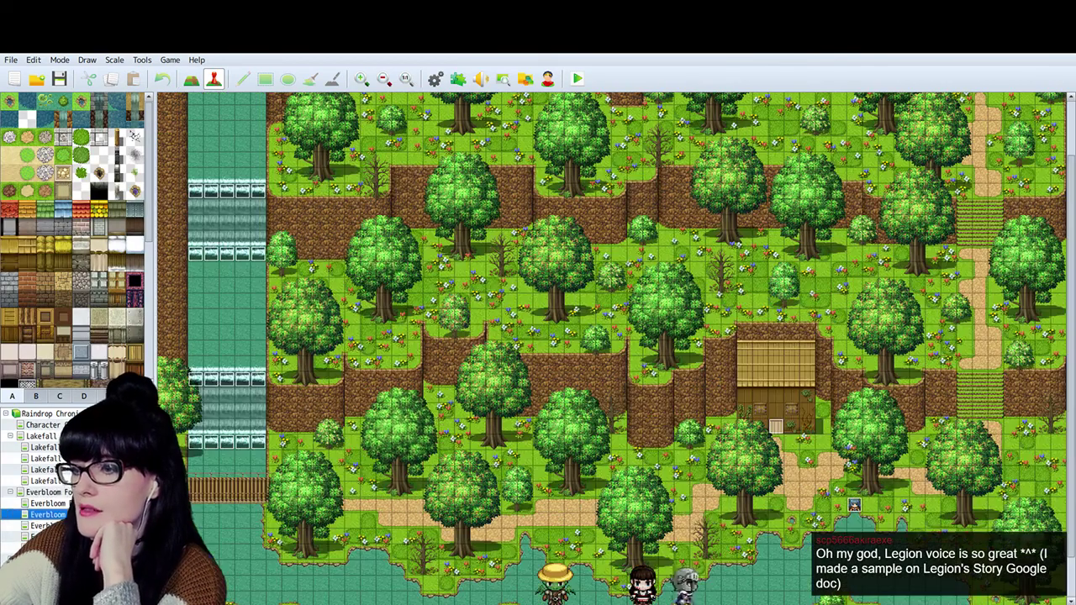
click(42, 525)
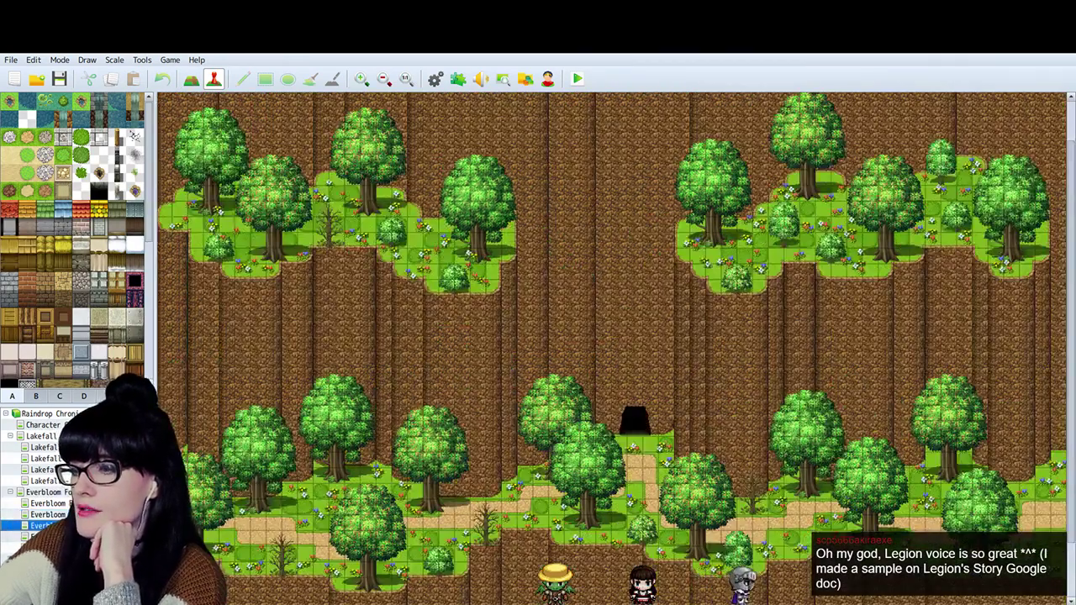
key(Down)
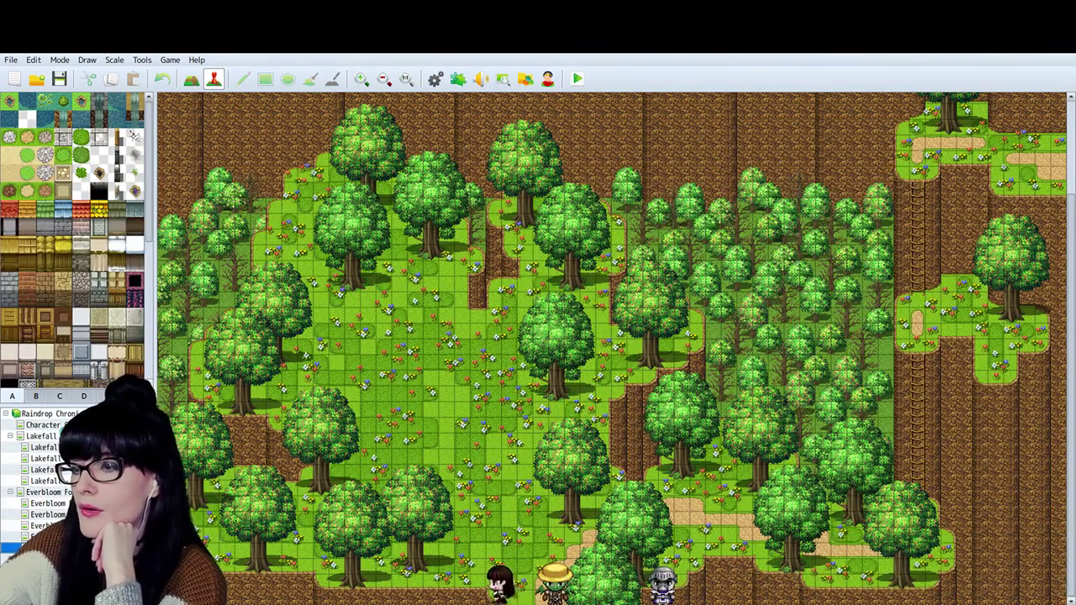
Look over the Lakefall map again, followed by the main Everbloom Forest map and its submaps.
click(40, 436)
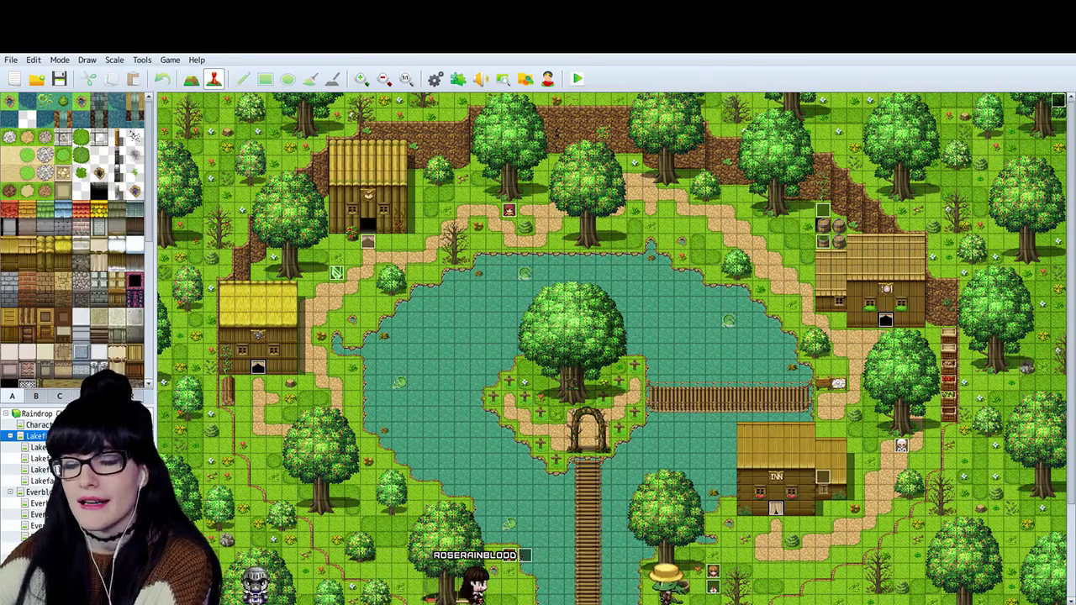
click(37, 513)
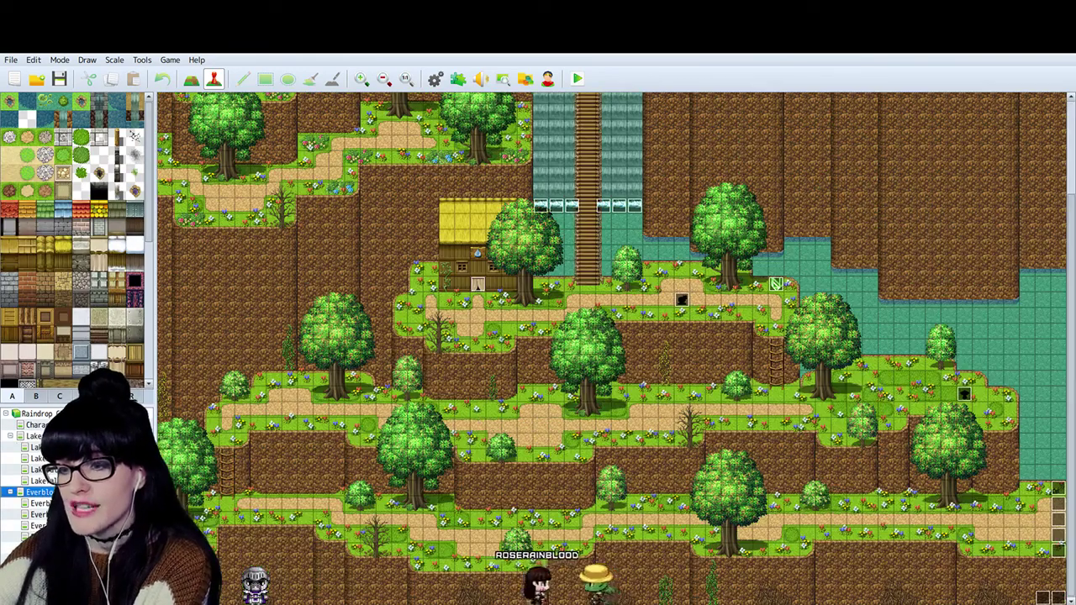
click(37, 525)
key(Up)
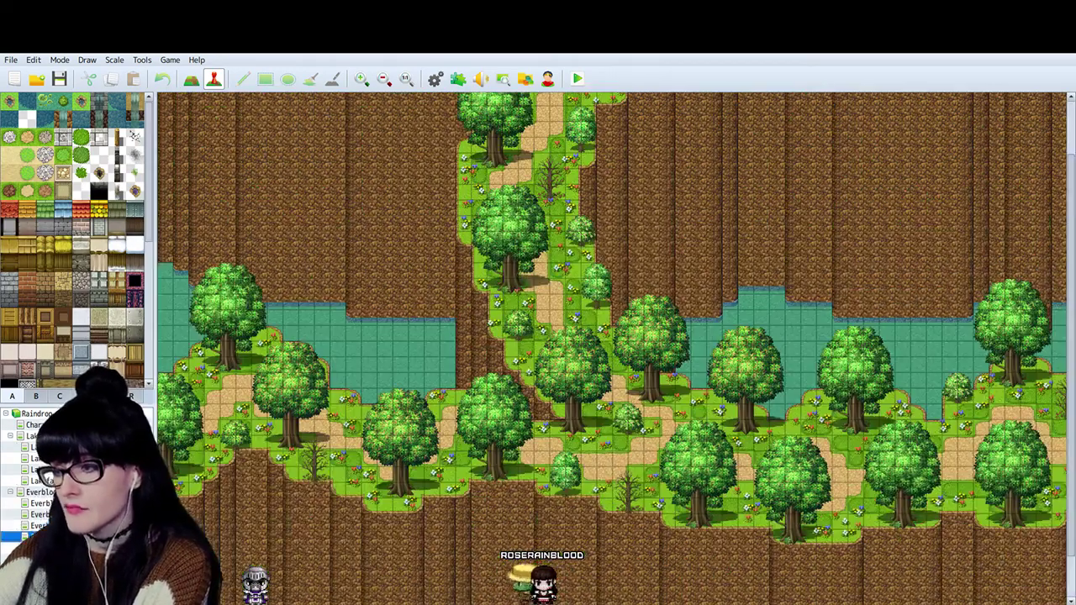
key(Up)
key(Down)
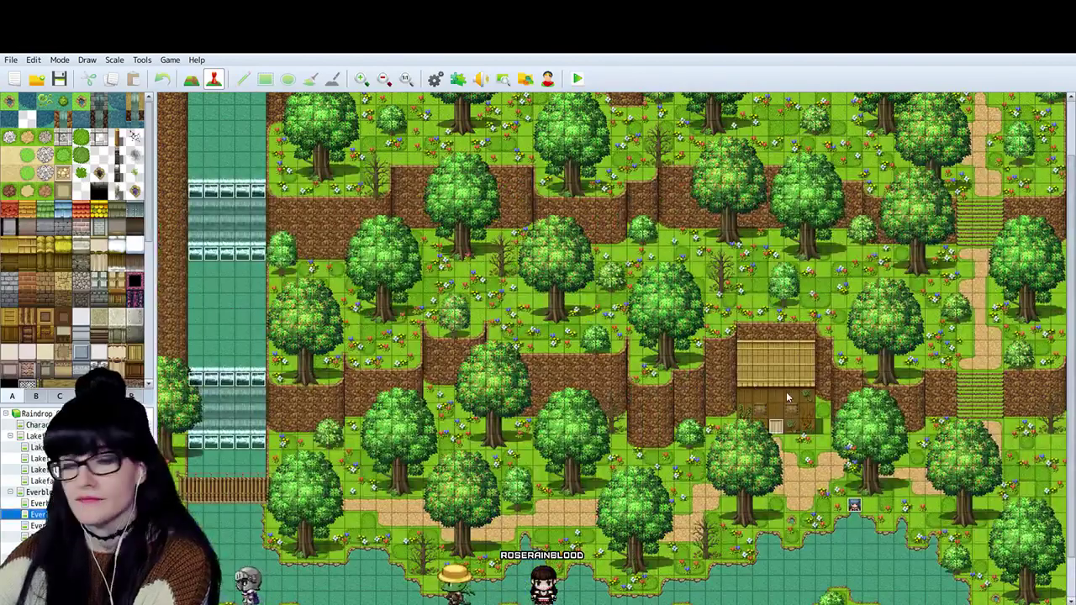
Examine the wooden house and its surroundings by the lake on the second Everbloom Forest submap up close.
click(360, 78)
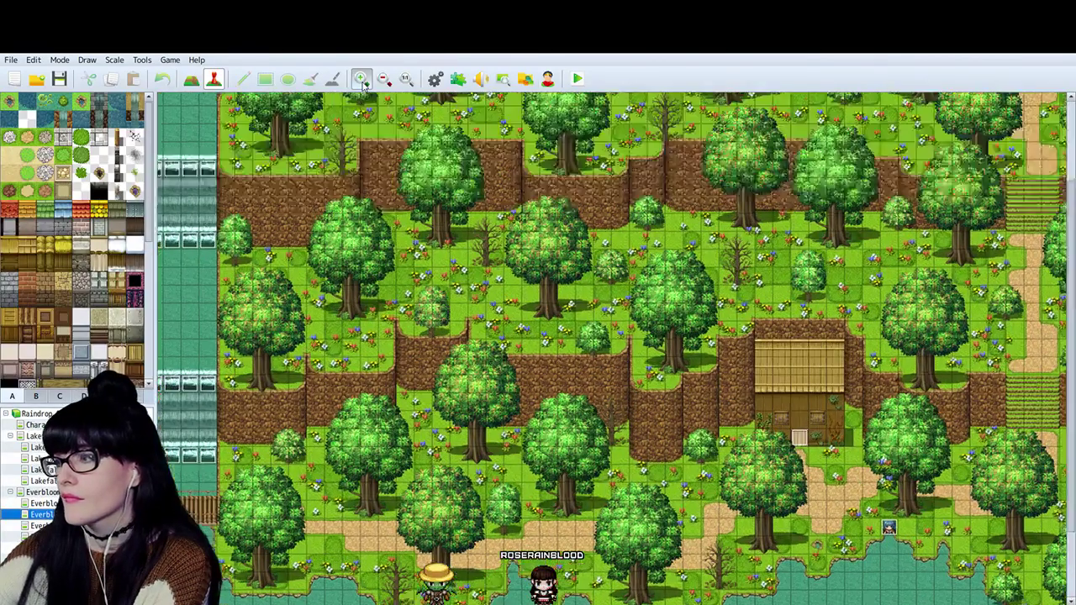
click(360, 78)
click(361, 78)
scroll(668, 300, right, 5)
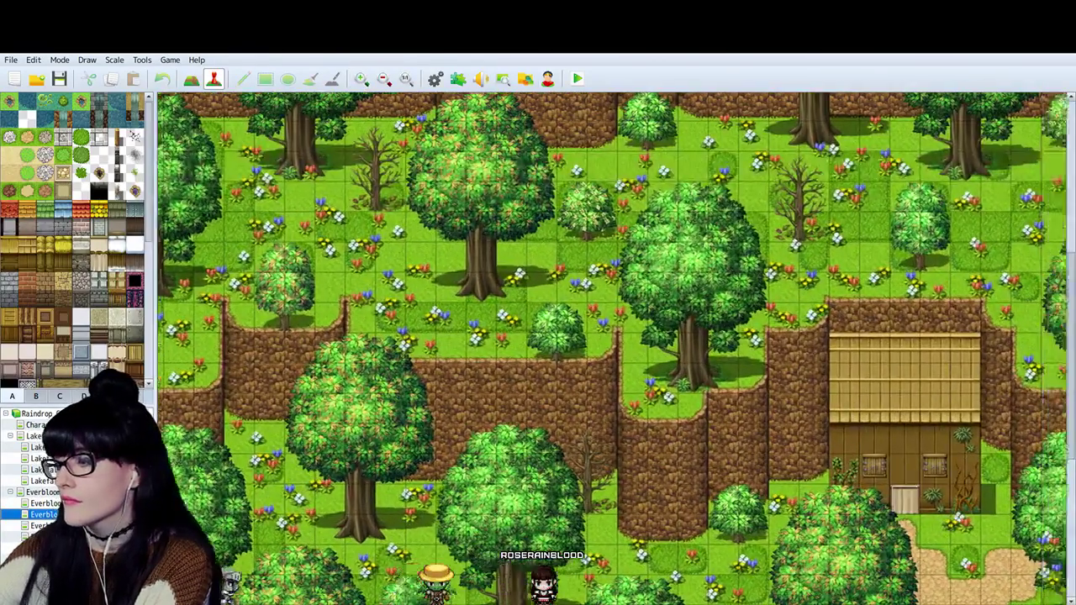
scroll(668, 300, down, 3)
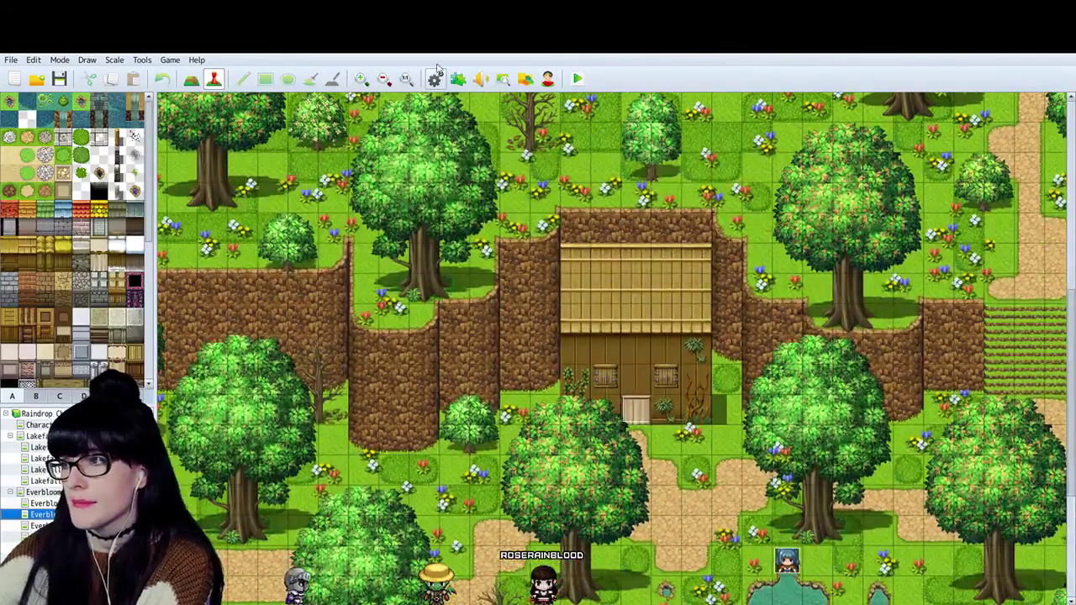
click(383, 78)
click(384, 78)
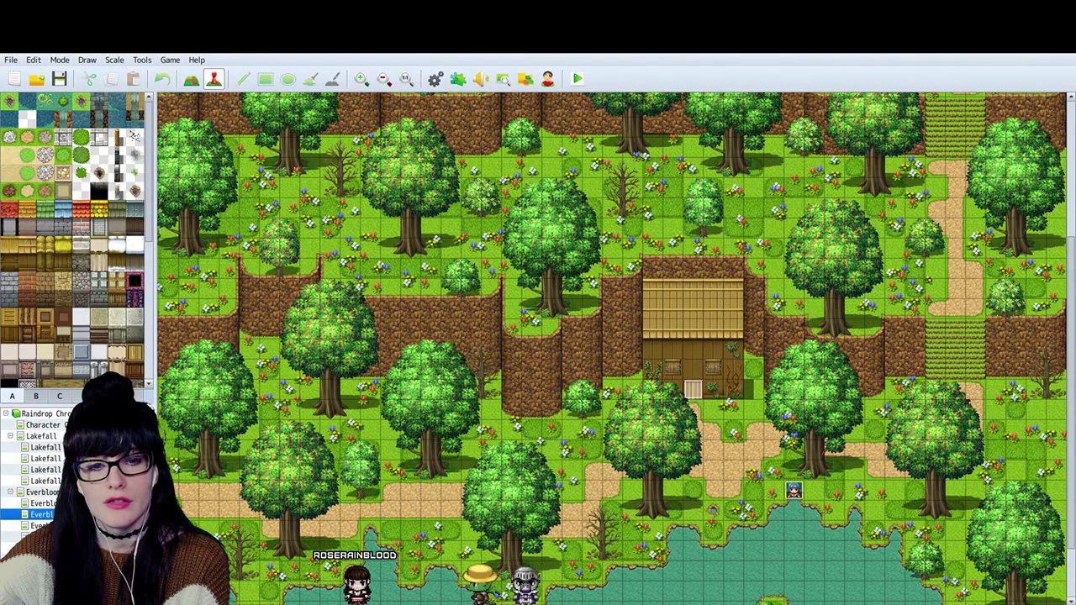
Switch to Photoshop, open RoseRainblood.png and compare its frames with those on the Walk_AkiraExe.png sheet.
key(alt+Tab)
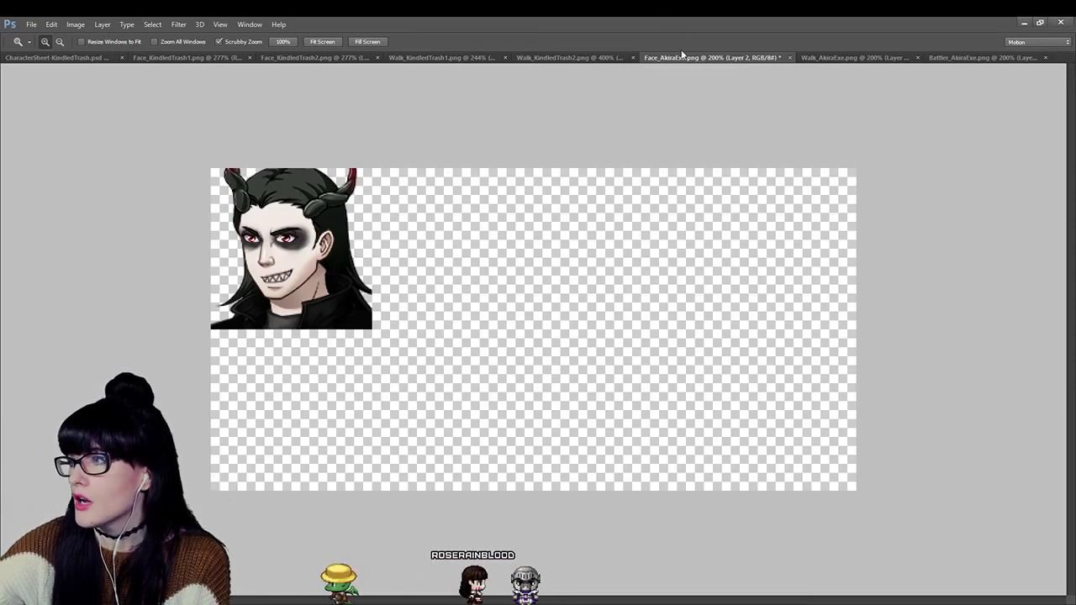
click(812, 58)
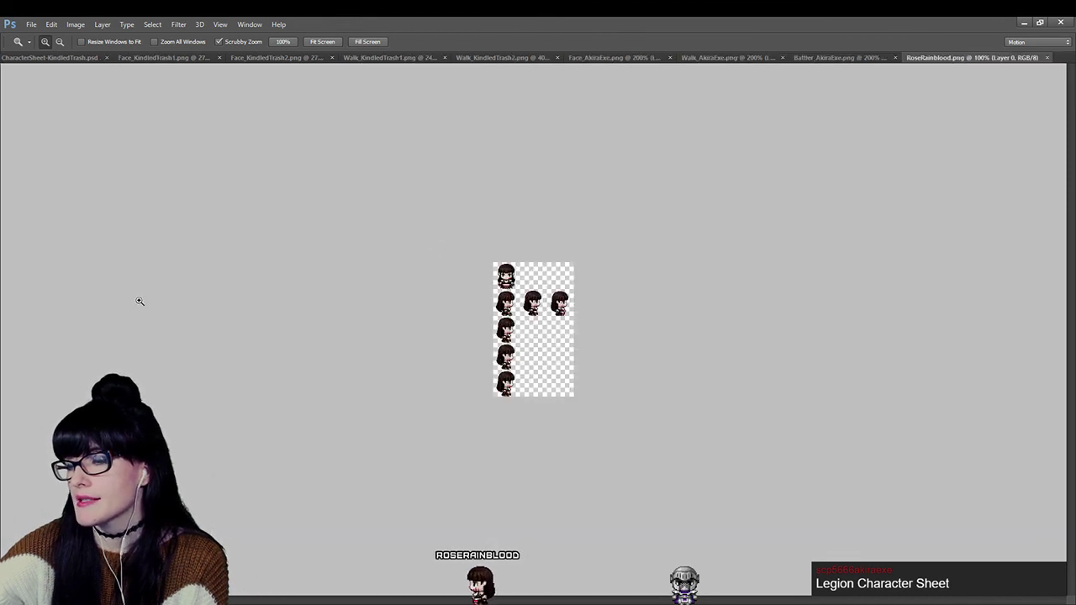
click(538, 327)
click(539, 327)
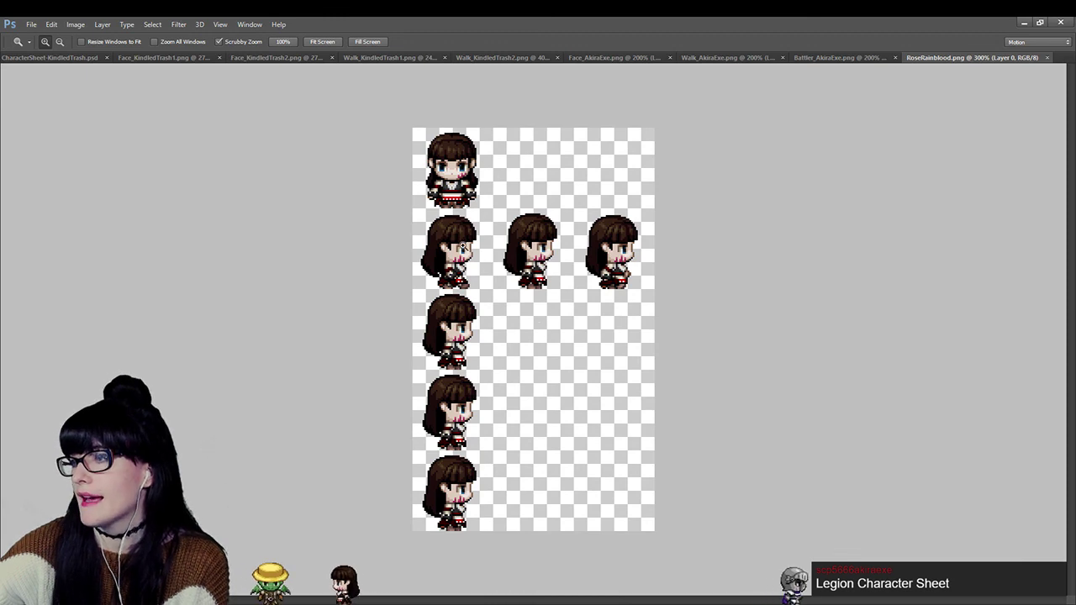
click(706, 59)
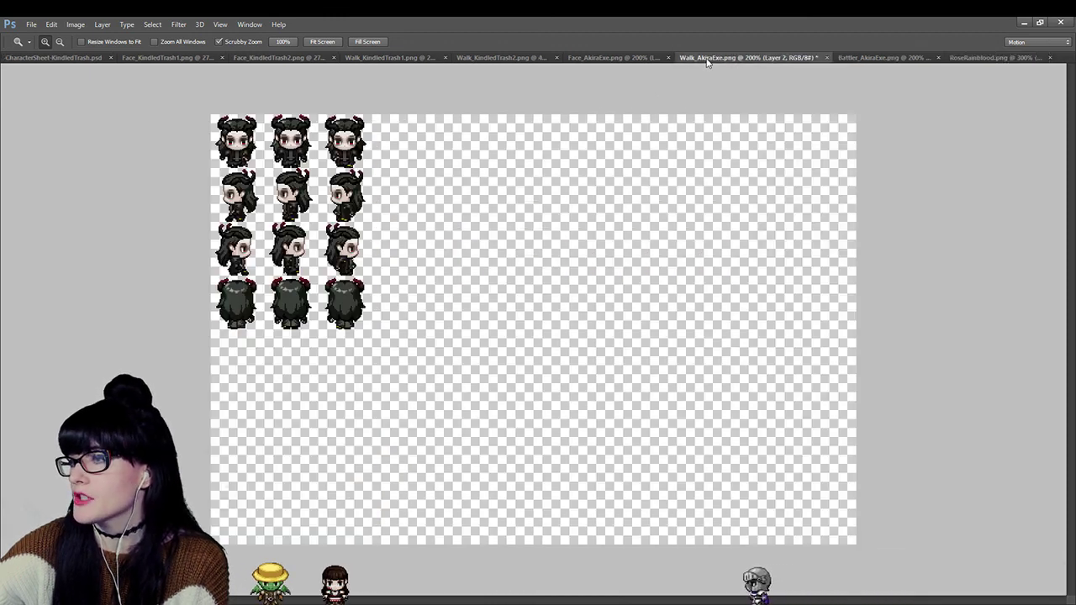
click(208, 153)
key(m)
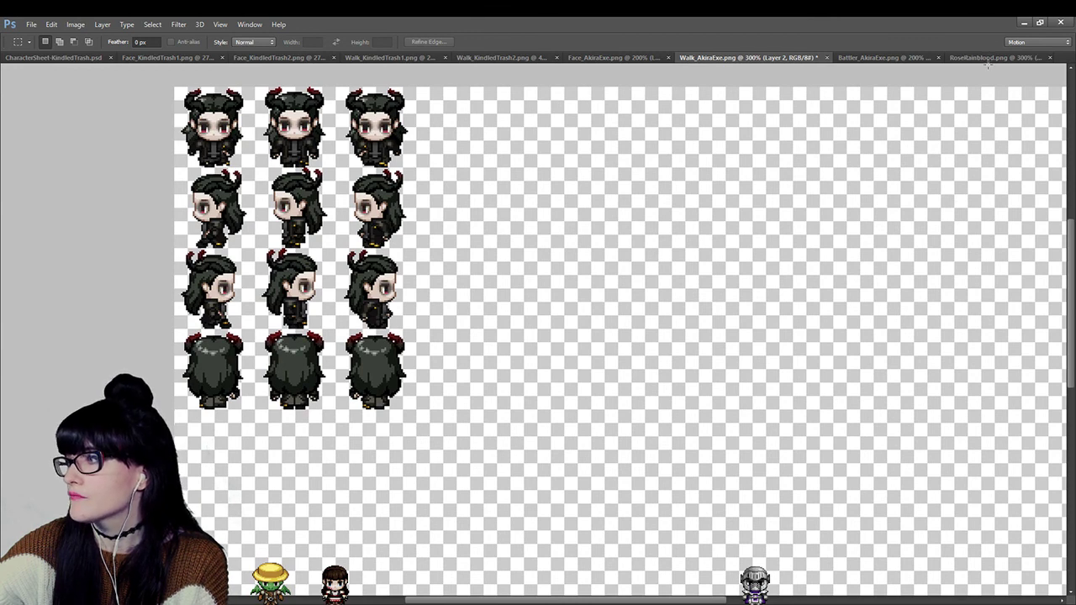
click(983, 58)
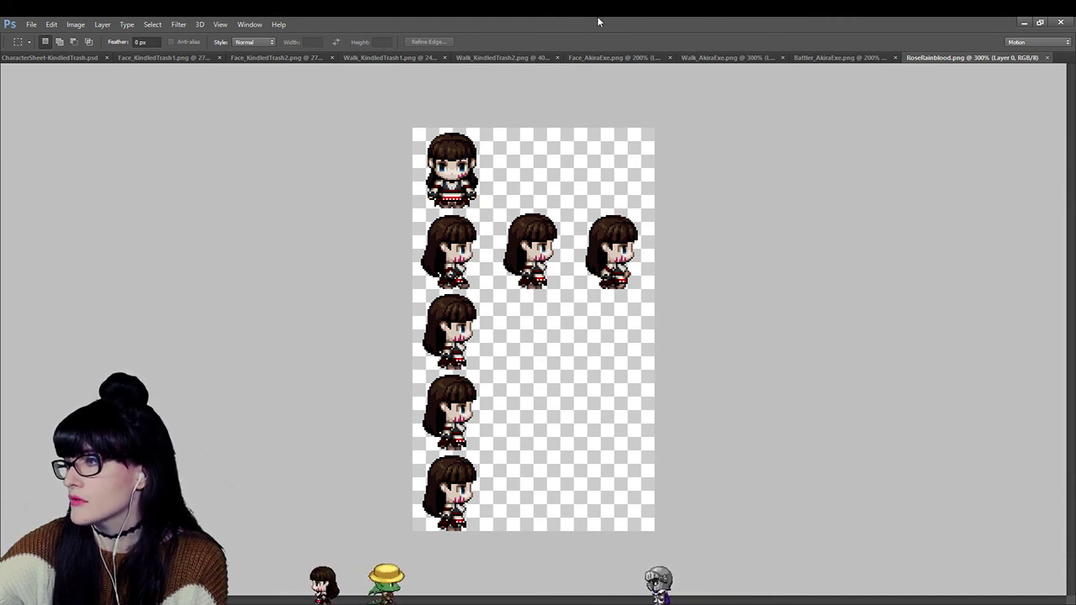
Copy the upper three frames of Walk_AkiraExe.png's middle column and paste them into RoseRainblood.png.
click(710, 59)
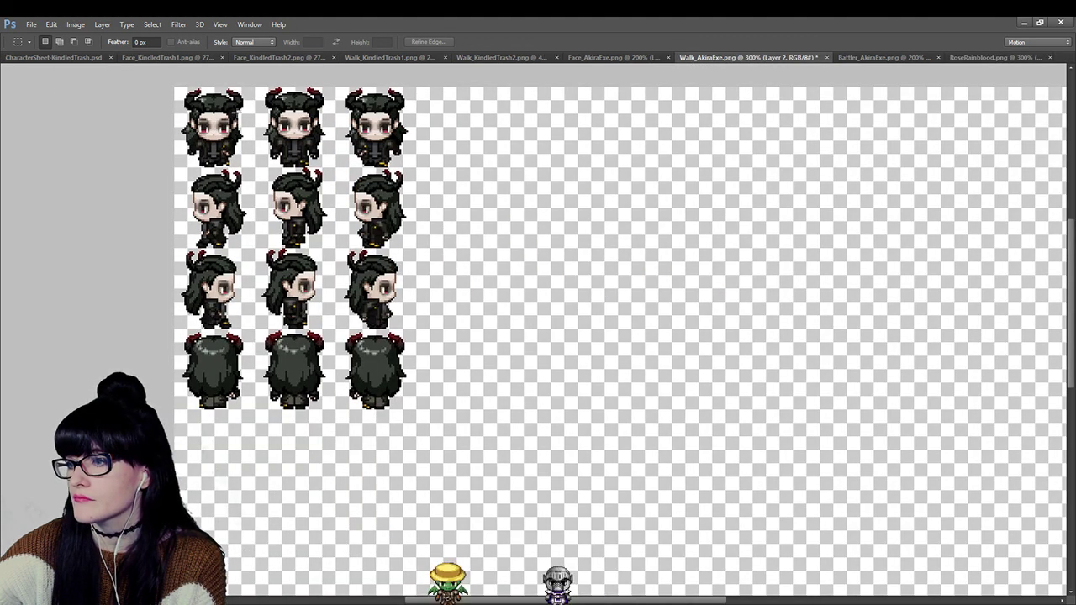
drag(333, 325, 334, 330)
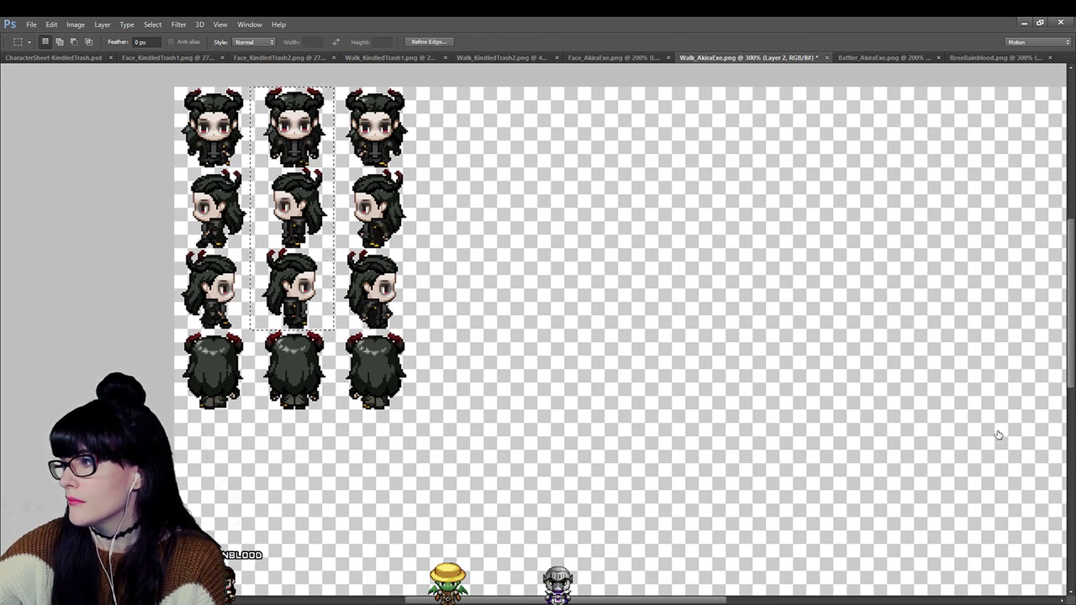
key(ctrl+d)
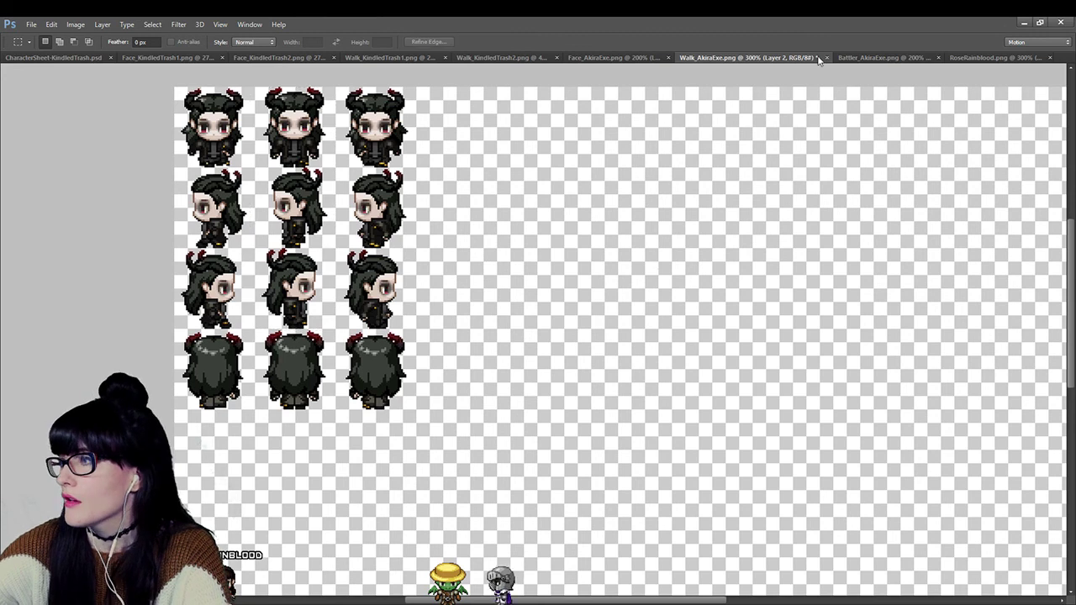
click(959, 58)
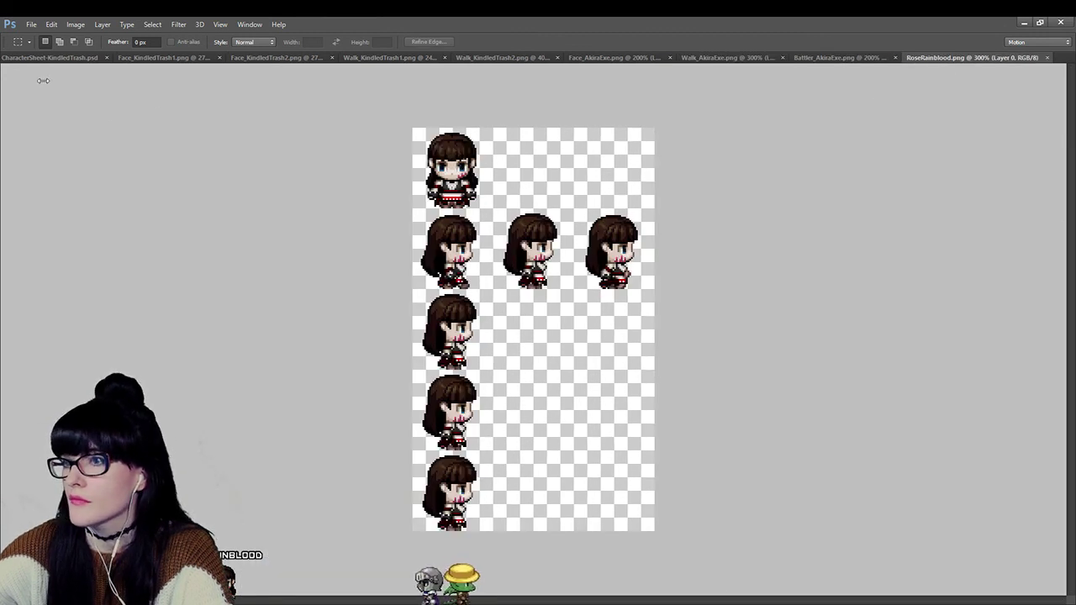
key(v)
key(ctrl+v)
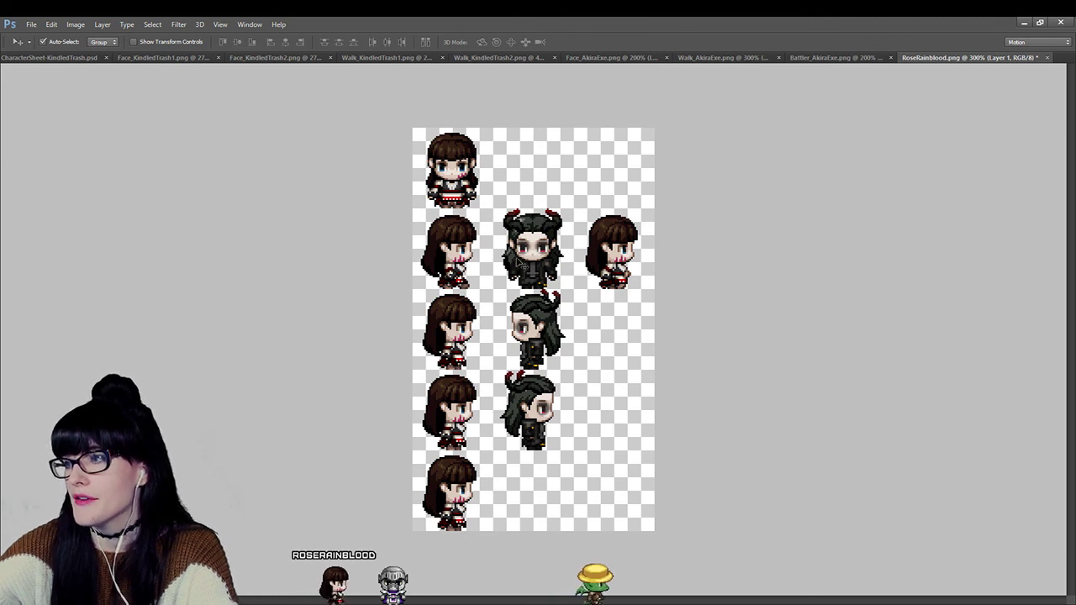
Move the pasted AkiraExe sprites onto the top three figures in the first column of RoseRainblood.png.
drag(533, 252, 475, 181)
key(Left)
key(Left)
key(Left)
key(Left)
key(Left)
key(Left)
key(Up)
key(Up)
key(Up)
key(Up)
key(Up)
key(Up)
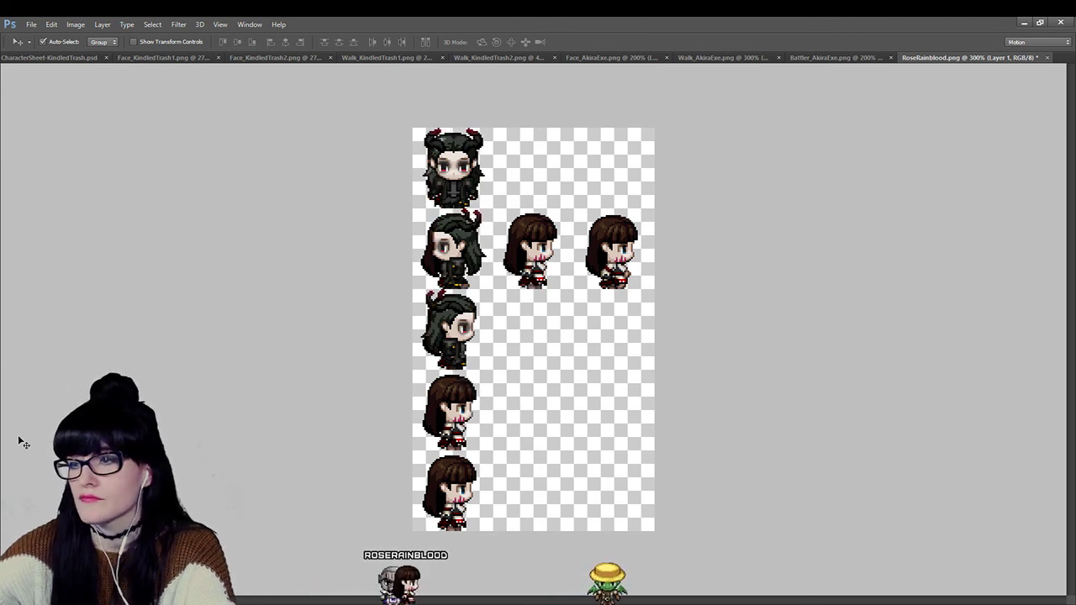
Shift the pasted AkiraExe sprites slightly left to line them up with the figures underneath.
key(z)
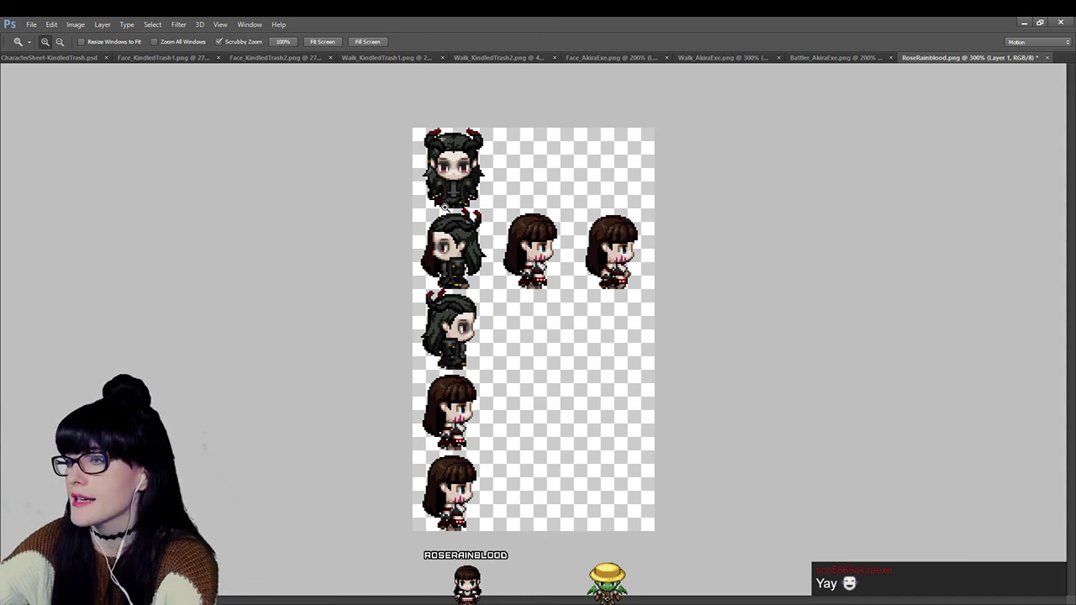
drag(445, 206, 477, 205)
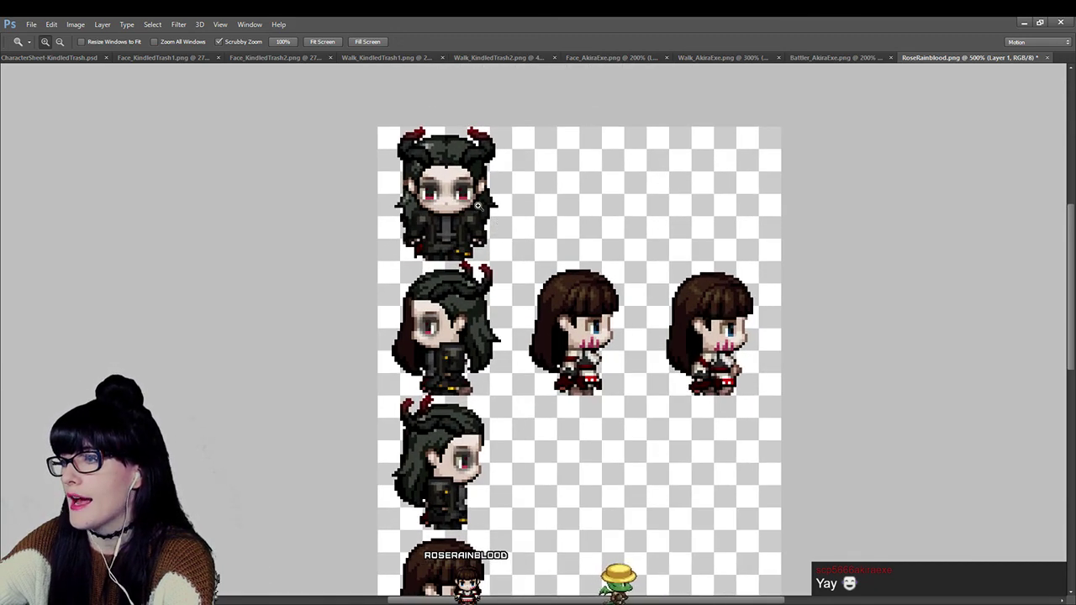
click(475, 206)
key(m)
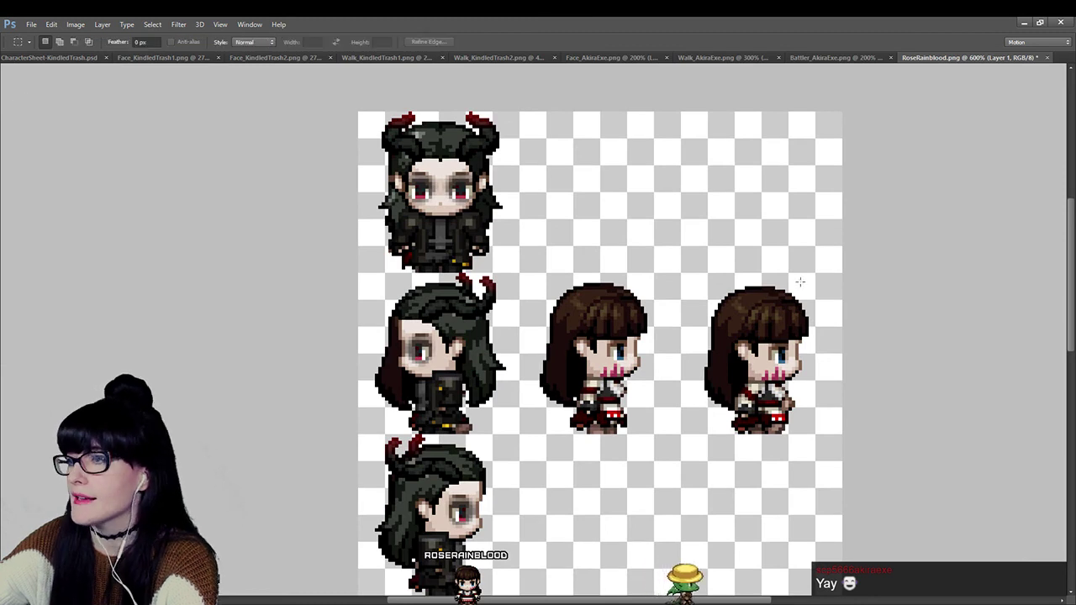
key(ctrl+z)
key(ctrl+z)
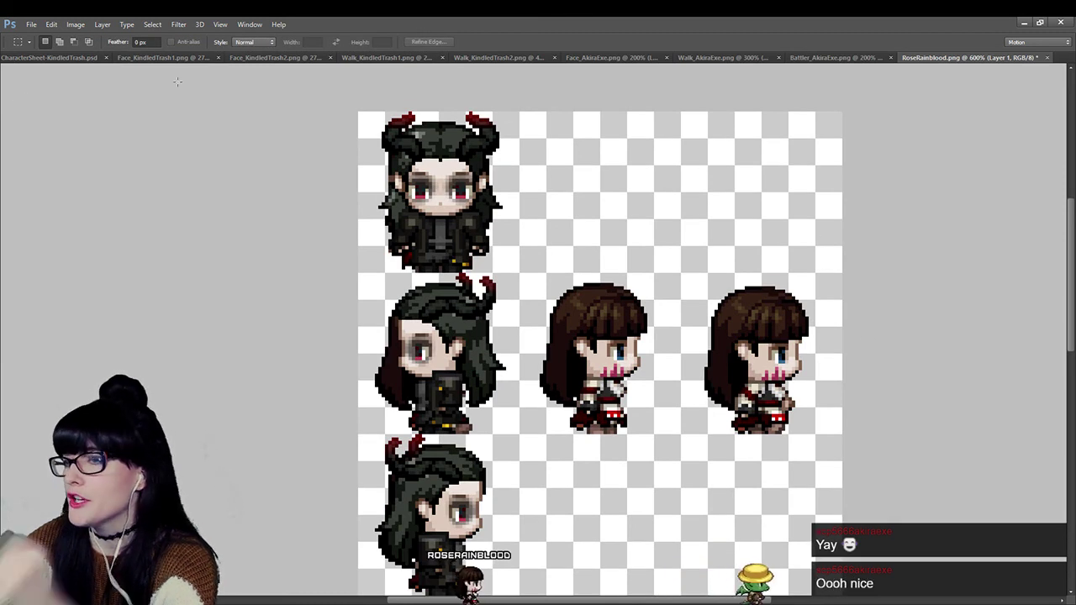
key(v)
drag(445, 225, 435, 225)
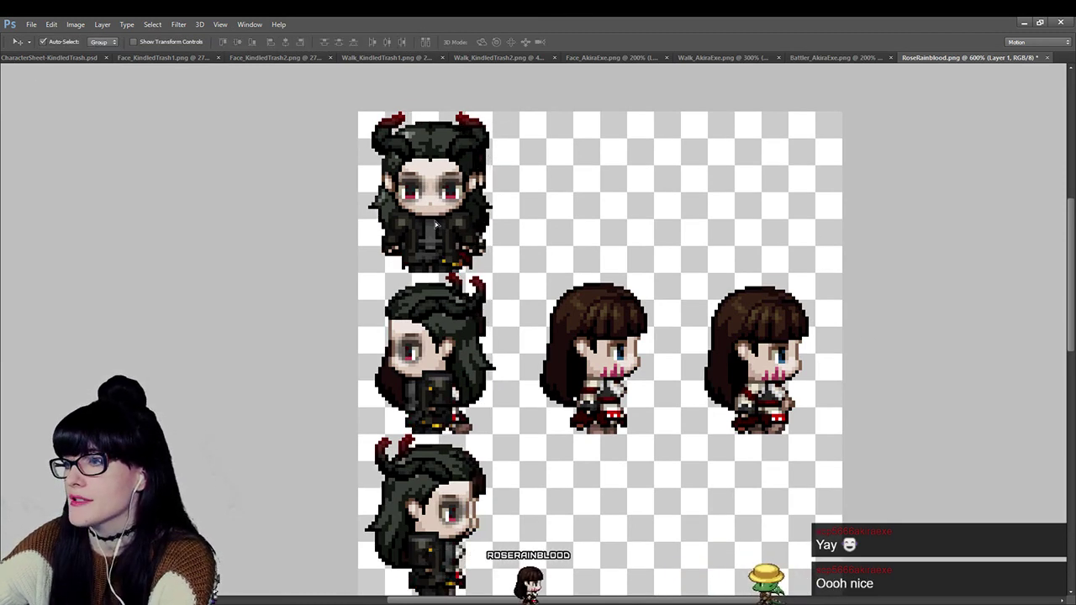
Compare the pasted sprites' alignment with the original figures by repeatedly hiding and restoring them.
key(ctrl+z)
key(ctrl+alt+z)
key(ctrl+alt+z)
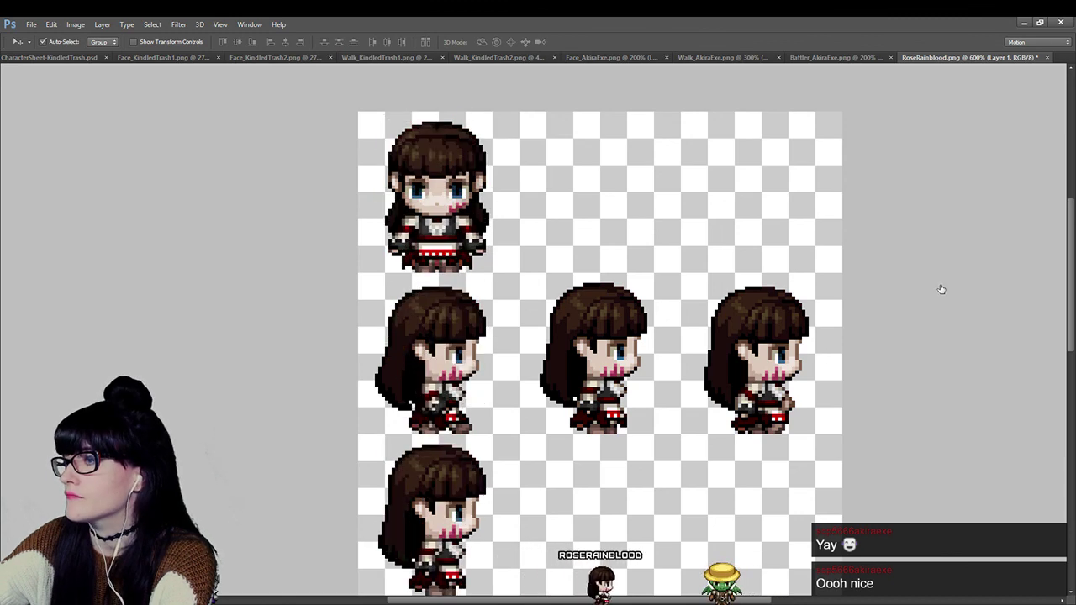
key(ctrl+shift+z)
key(ctrl+alt+z)
key(ctrl+shift+z)
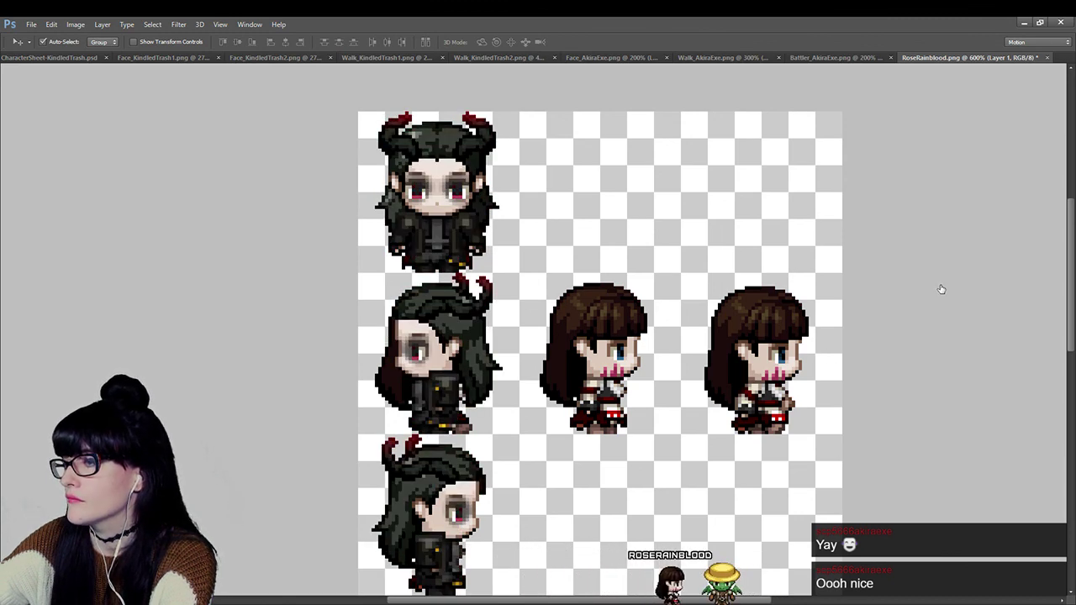
key(ctrl+alt+z)
key(ctrl+shift+z)
key(ctrl+alt+z)
key(ctrl+shift+z)
Delete the left-facing AkiraExe sprite in the second row from the pasted layer and clear the selection.
scroll(654, 265, down, 1)
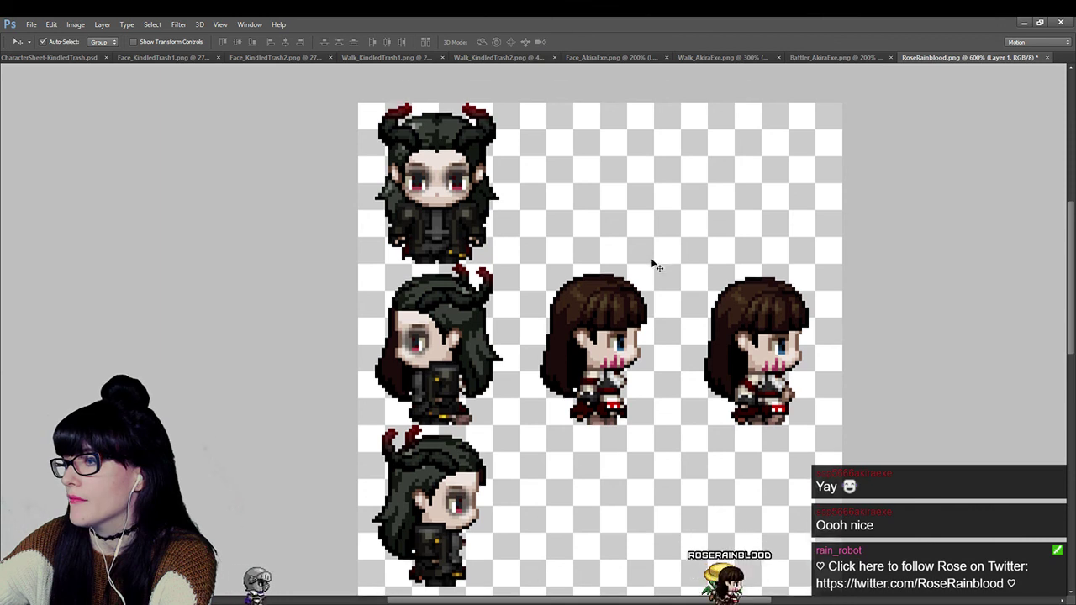
scroll(654, 265, down, 2)
key(m)
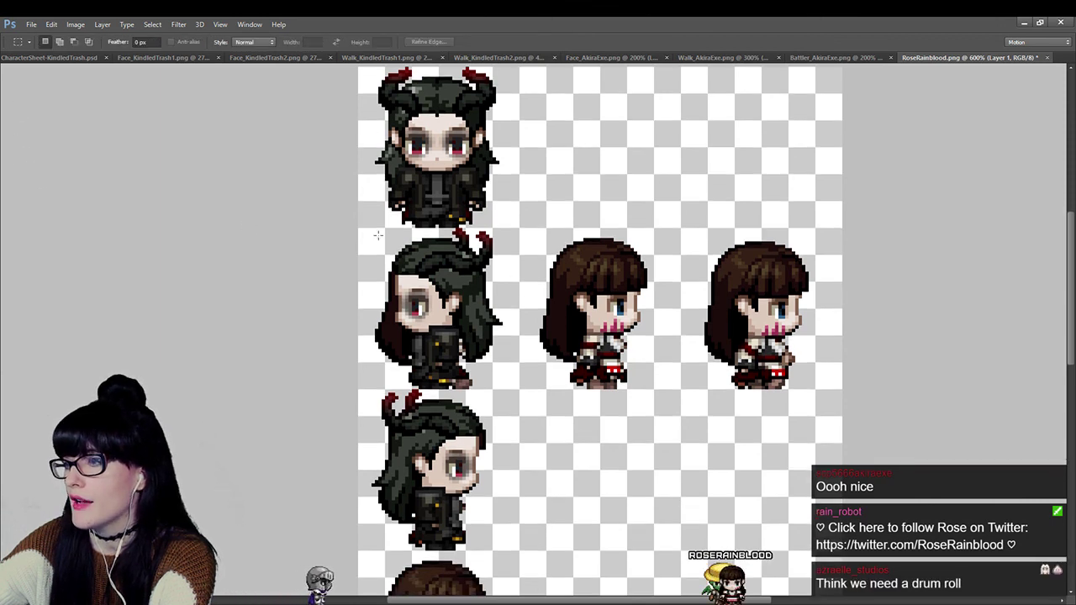
drag(377, 235, 645, 355)
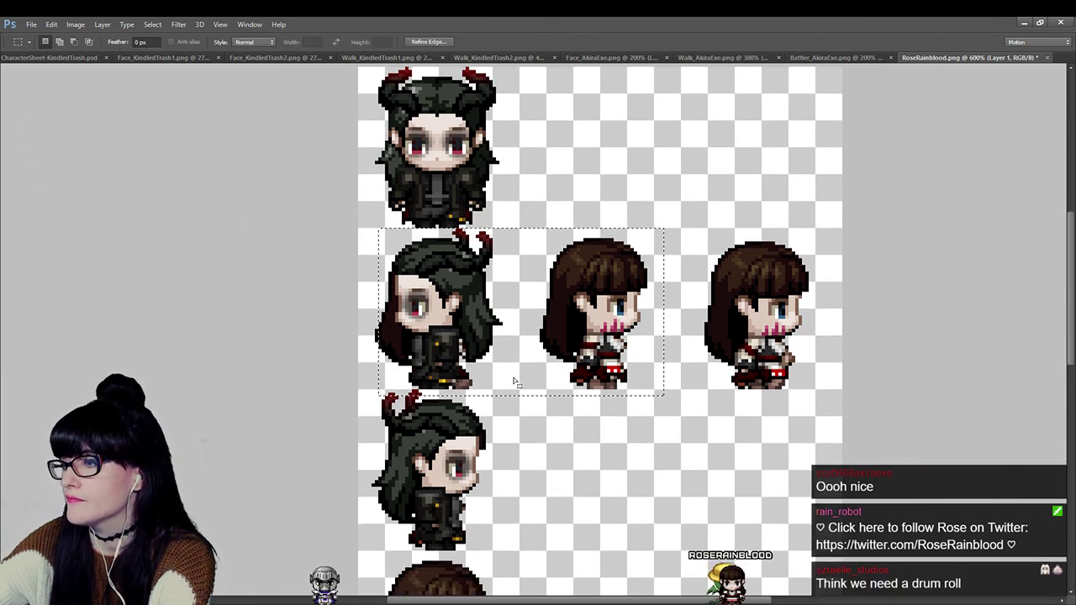
drag(584, 316, 616, 229)
key(ctrl+v)
scroll(334, 290, down, 3)
key(ctrl+d)
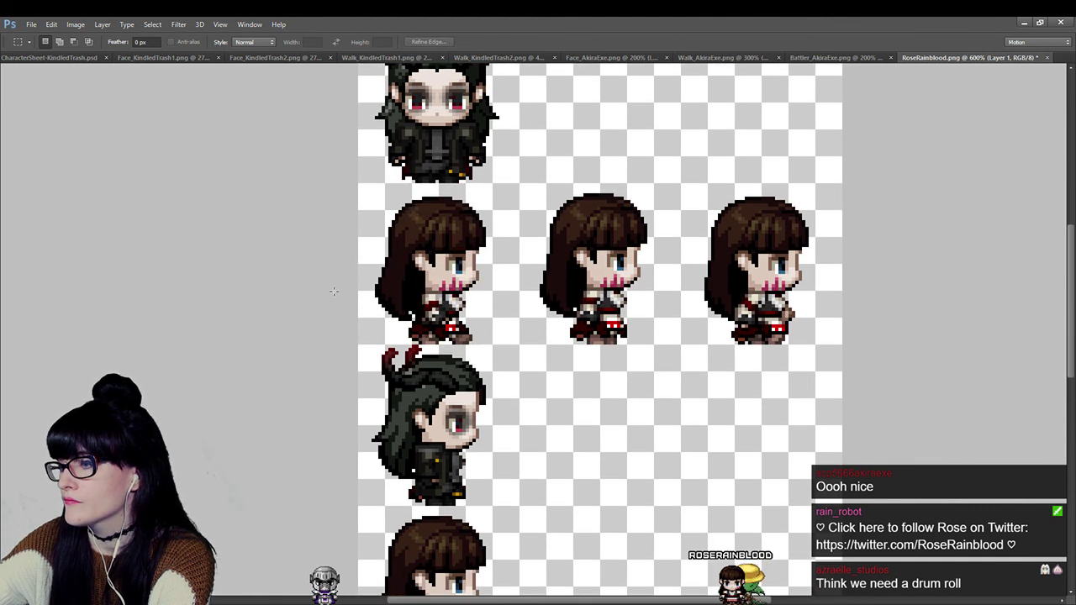
Check the right-facing AkiraExe sprite against the figure beneath it, and place that sprite on its own new layer.
scroll(563, 505, down, 3)
key(ctrl+z)
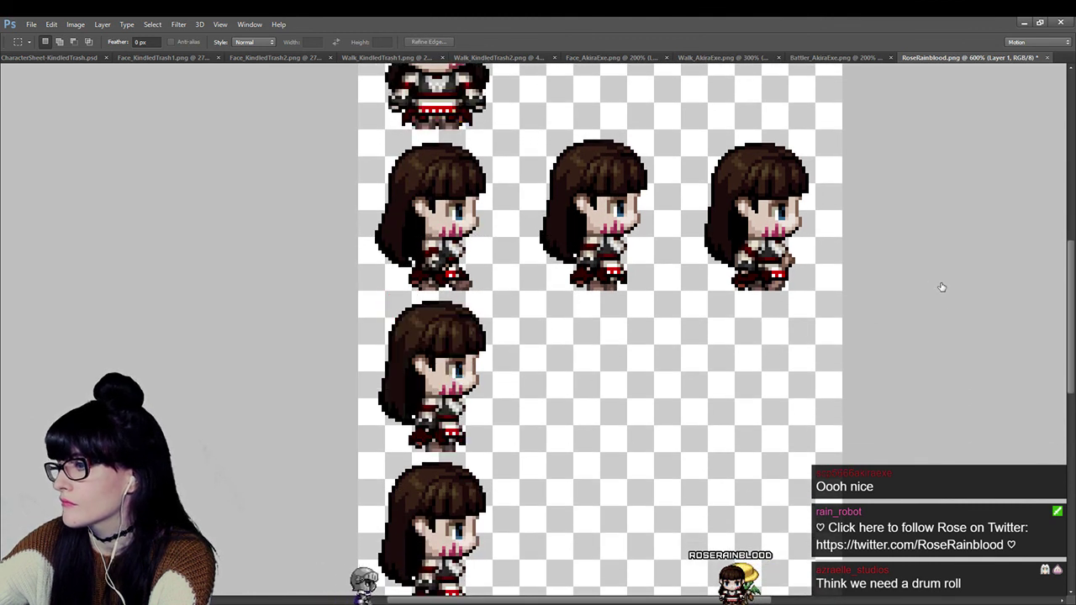
key(ctrl+z)
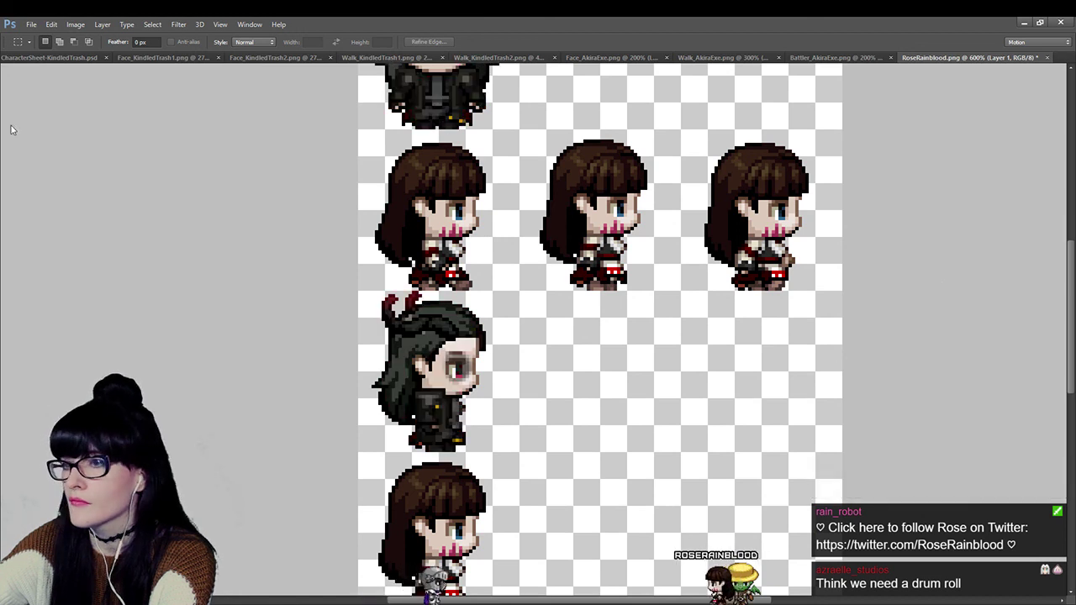
drag(224, 232, 609, 490)
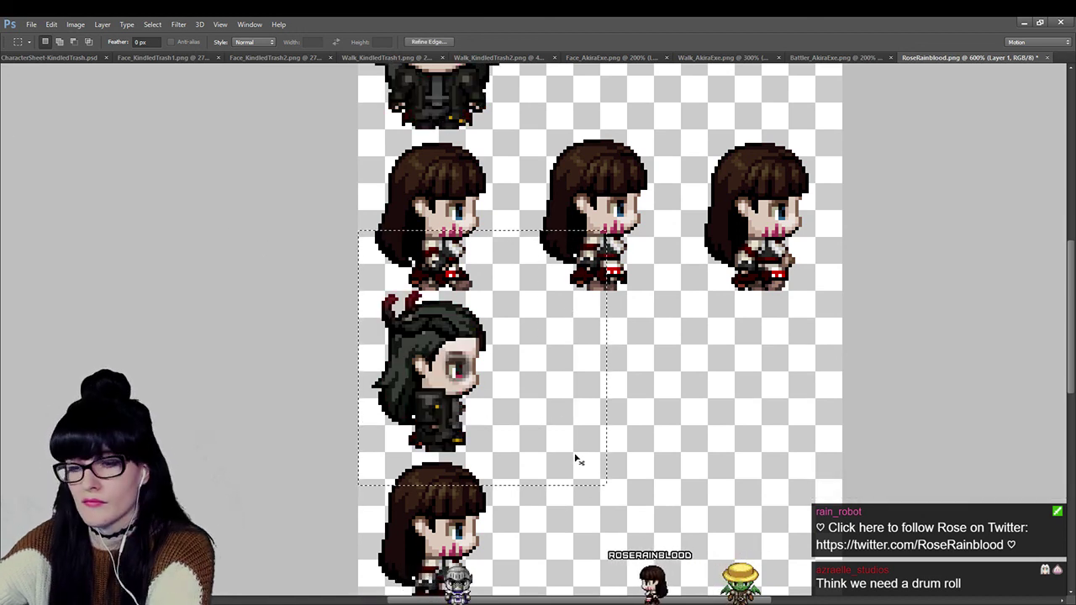
key(ctrl+j)
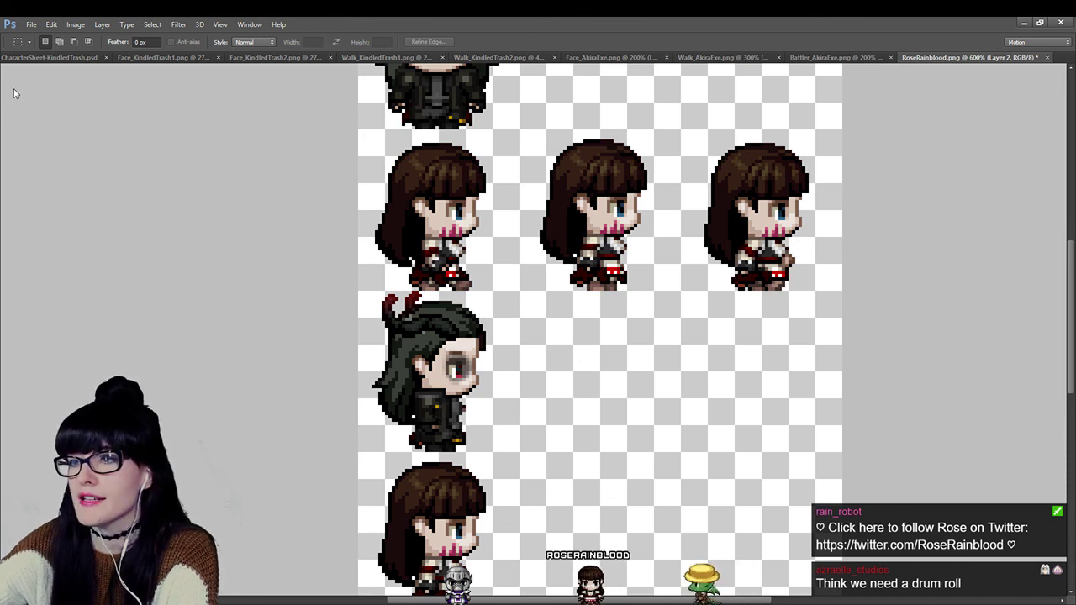
Move the right-facing AkiraExe sprite over the middle figure in the second row, nudge it left, and check its alignment.
key(v)
drag(398, 378, 561, 218)
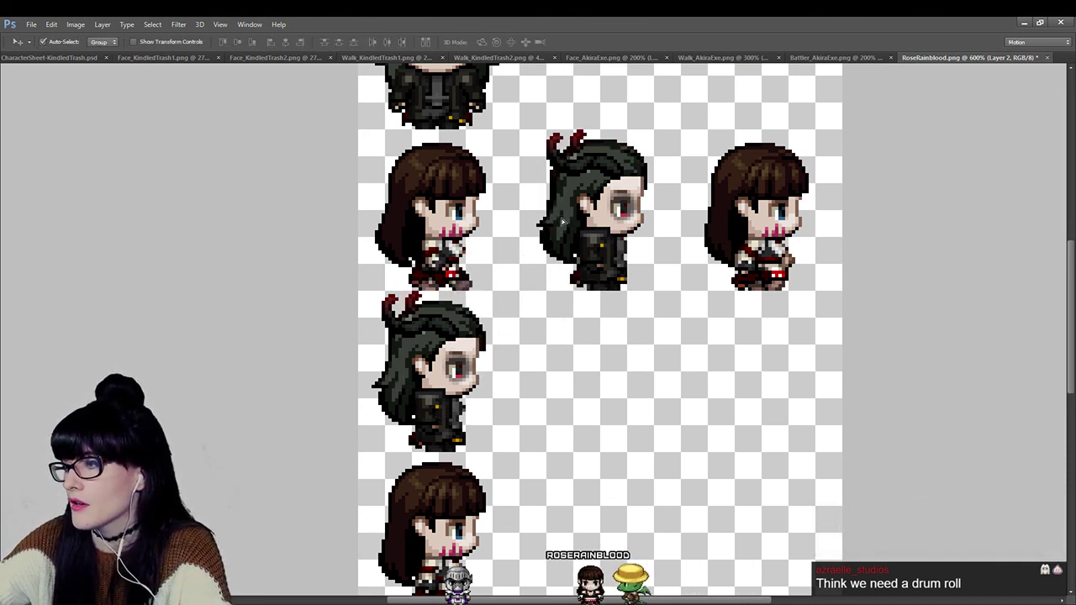
key(Left)
key(Right)
key(Left)
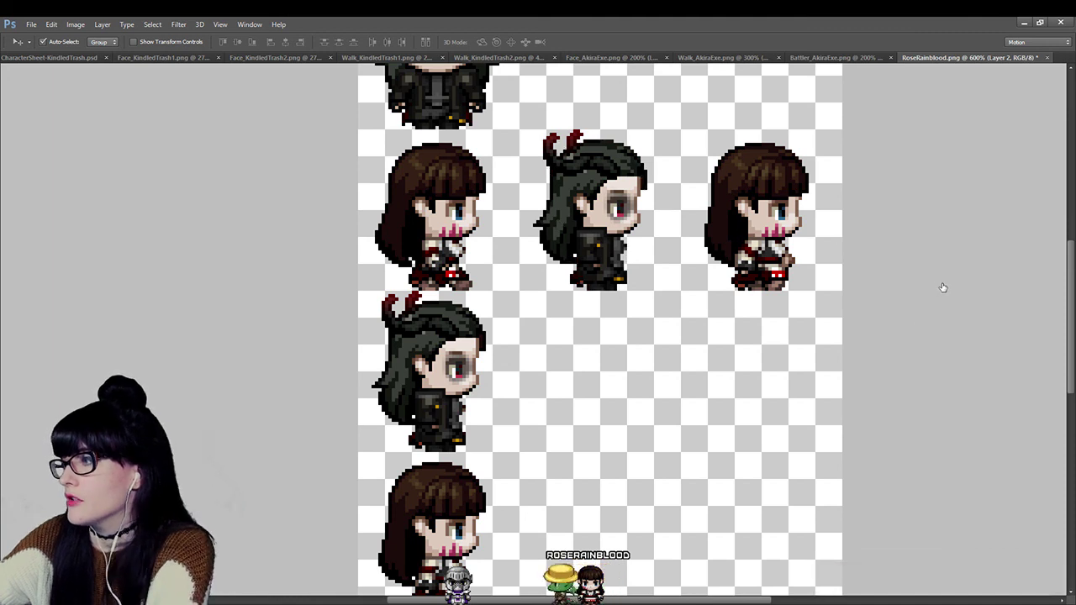
key(ctrl+comma)
key(ctrl+comma)
key(ctrl+comma)
key(ctrl+comma)
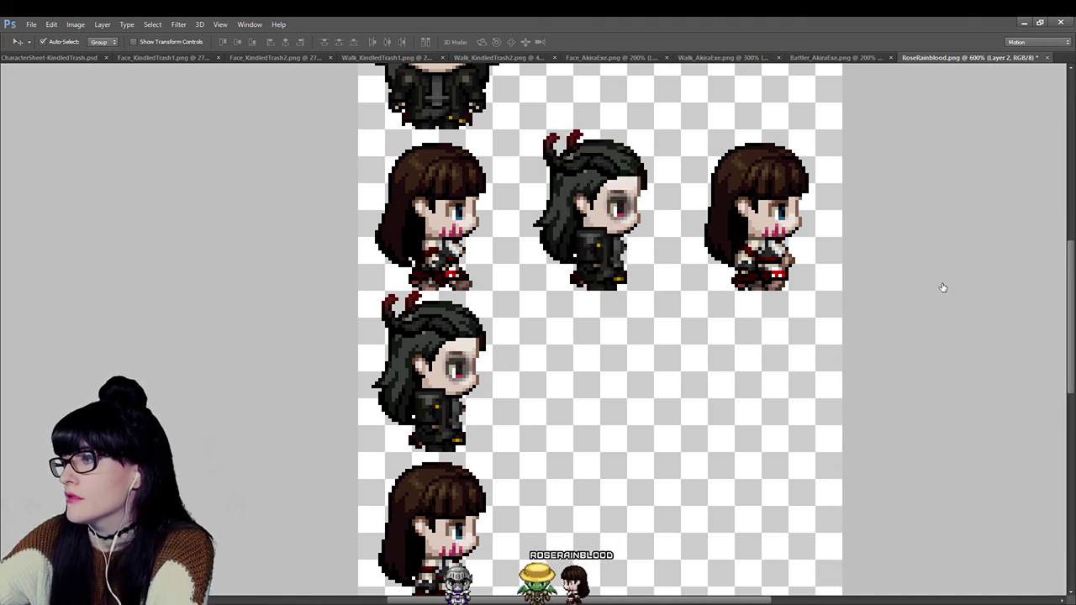
Duplicate the right-facing AkiraExe sprite and place the copy over the bottom-row figure in the first column.
scroll(723, 365, down, 1)
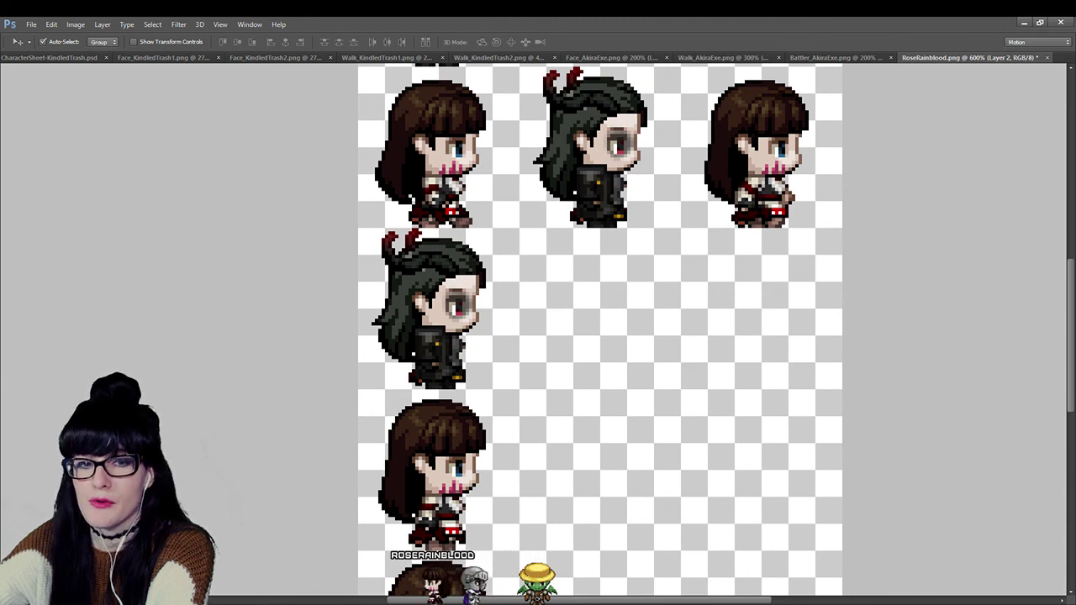
scroll(759, 228, down, 2)
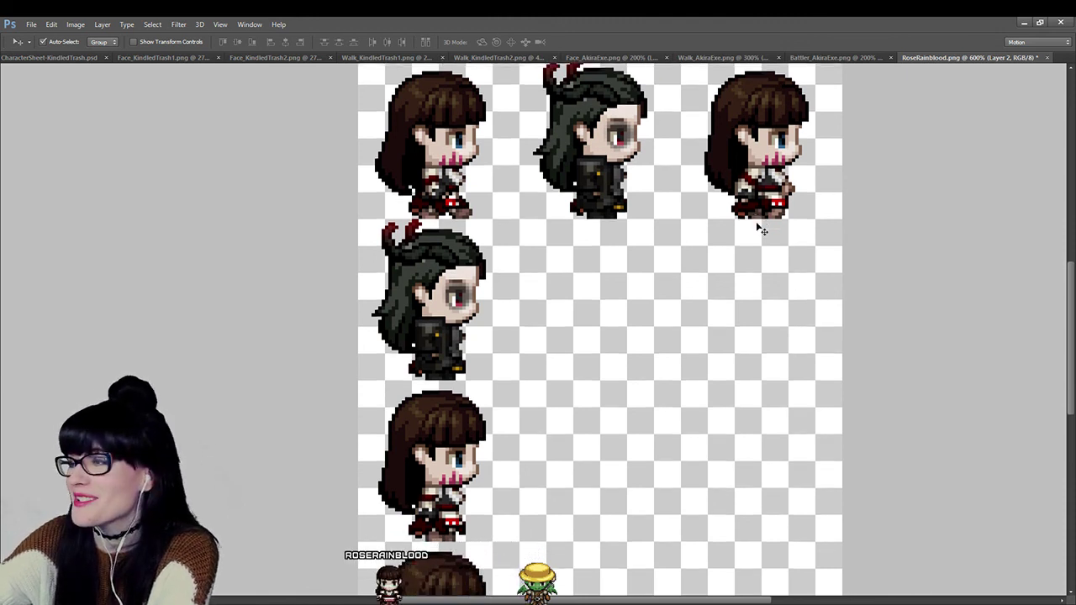
scroll(519, 311, up, 2)
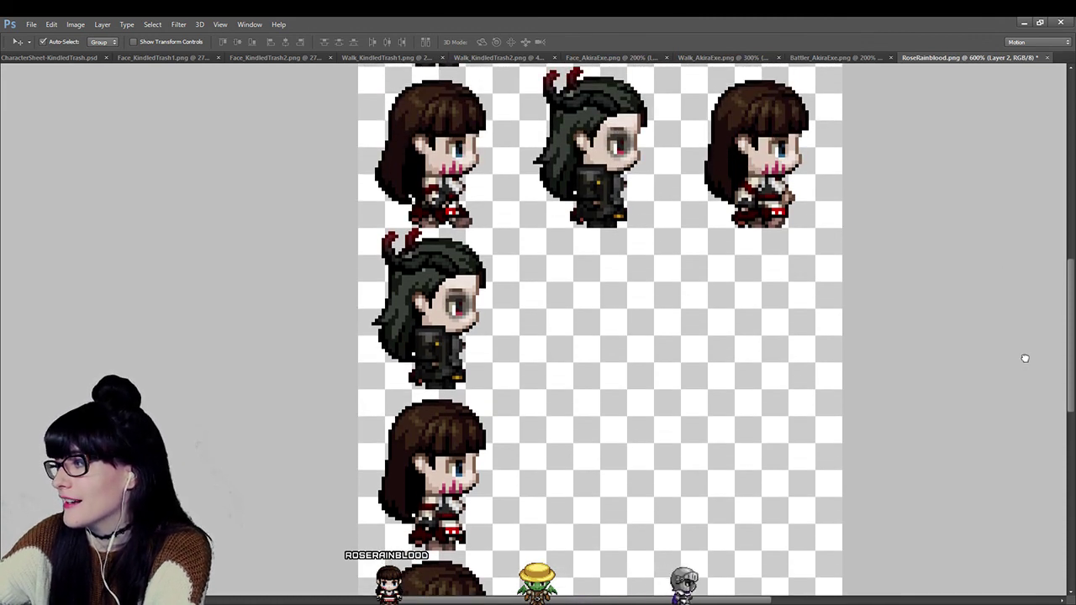
drag(584, 112, 413, 427)
scroll(612, 367, down, 2)
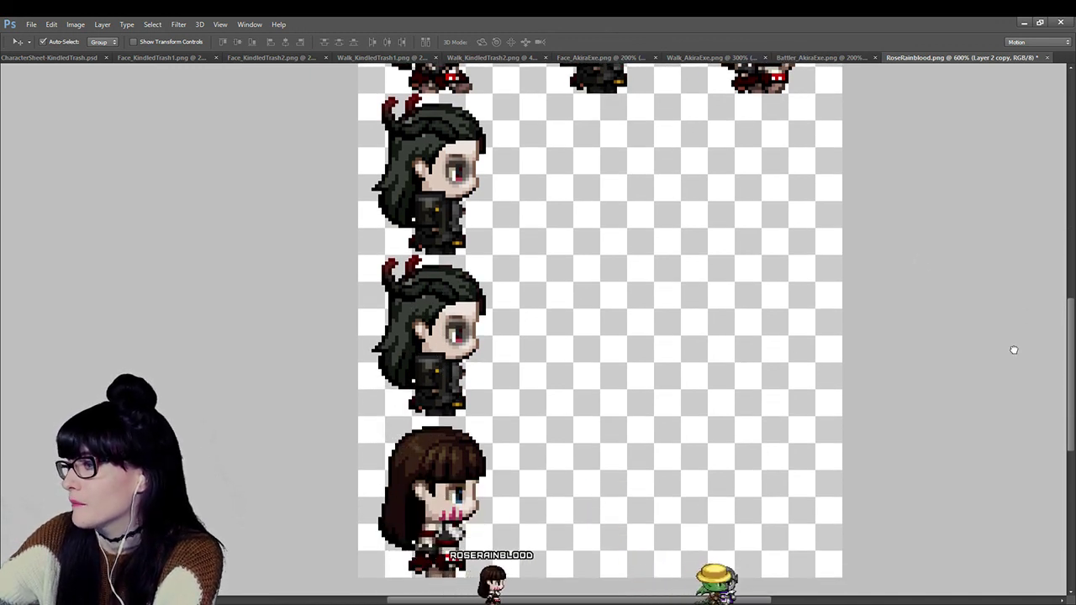
key(ctrl+j)
drag(425, 349, 422, 509)
click(731, 387)
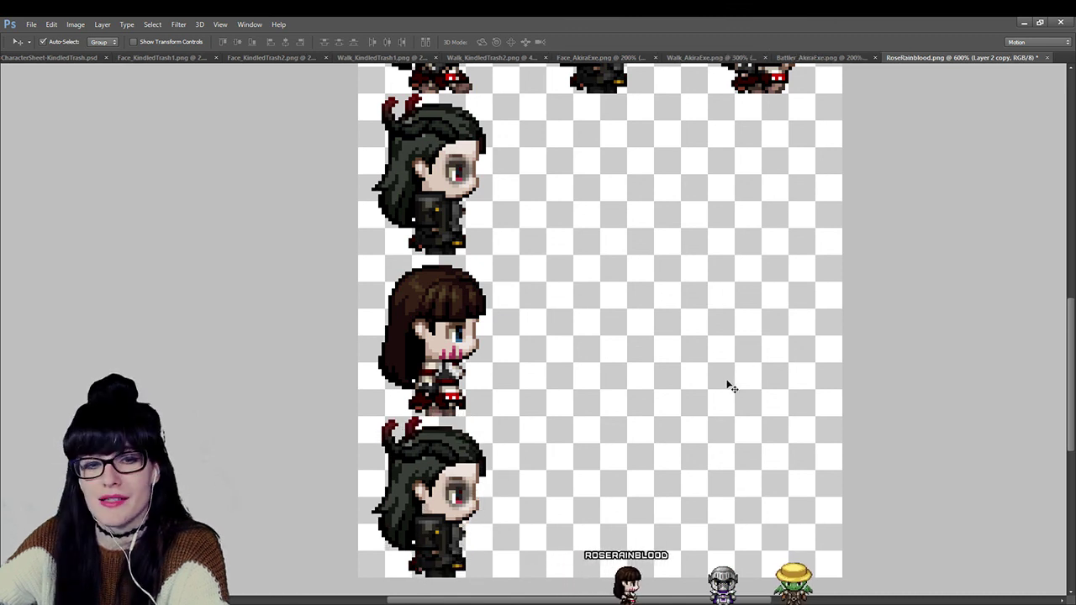
Move the copied AkiraExe sprite up one row onto the fourth-row figure in the first column.
scroll(588, 379, up, 4)
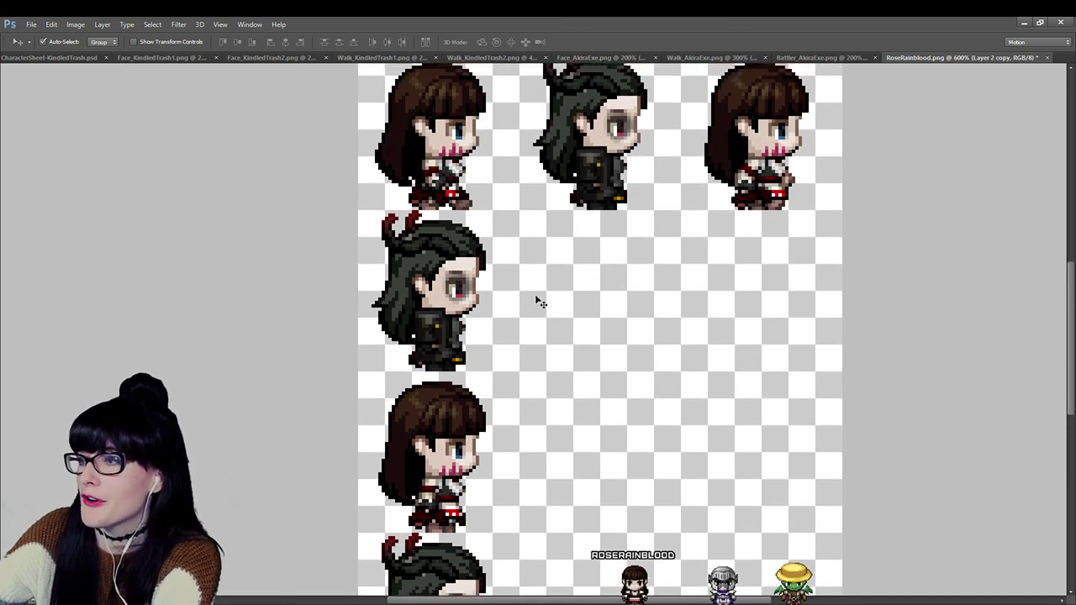
scroll(689, 413, down, 2)
scroll(681, 362, down, 3)
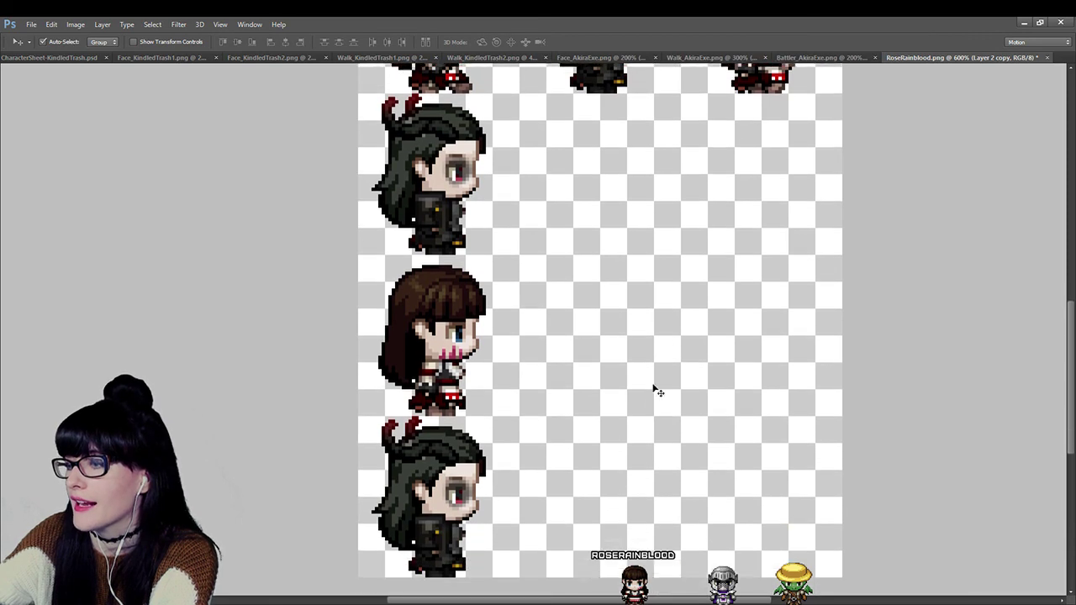
scroll(613, 357, up, 5)
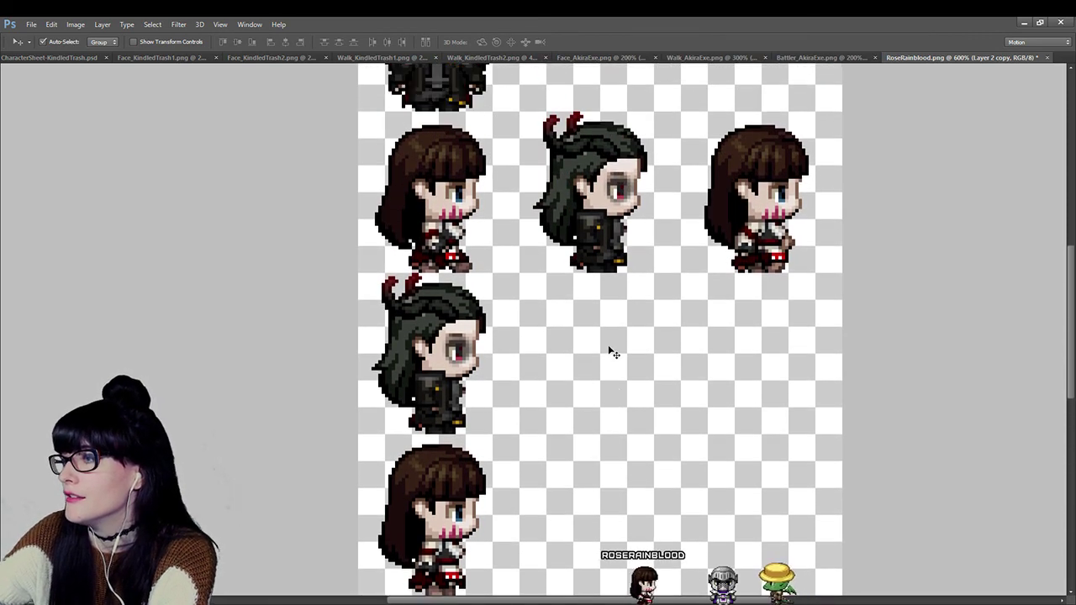
click(603, 351)
scroll(601, 357, down, 7)
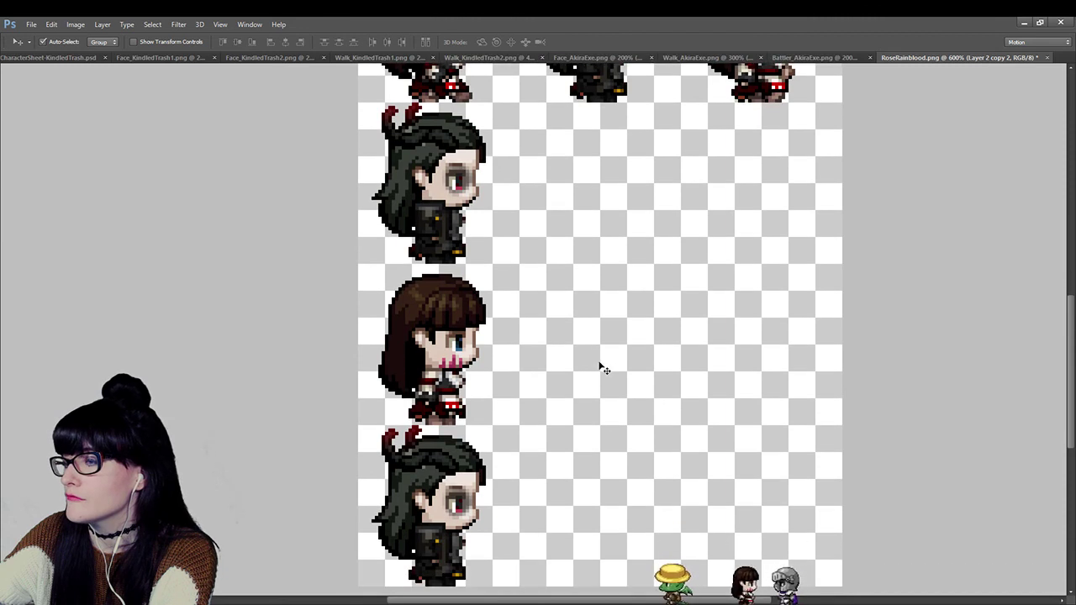
click(602, 367)
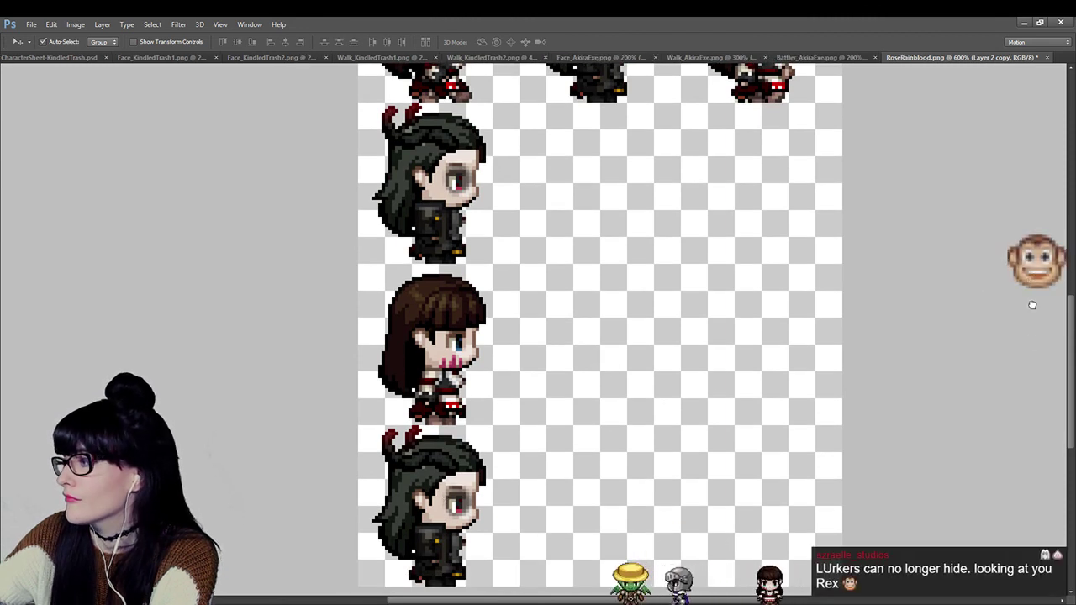
drag(403, 455, 448, 315)
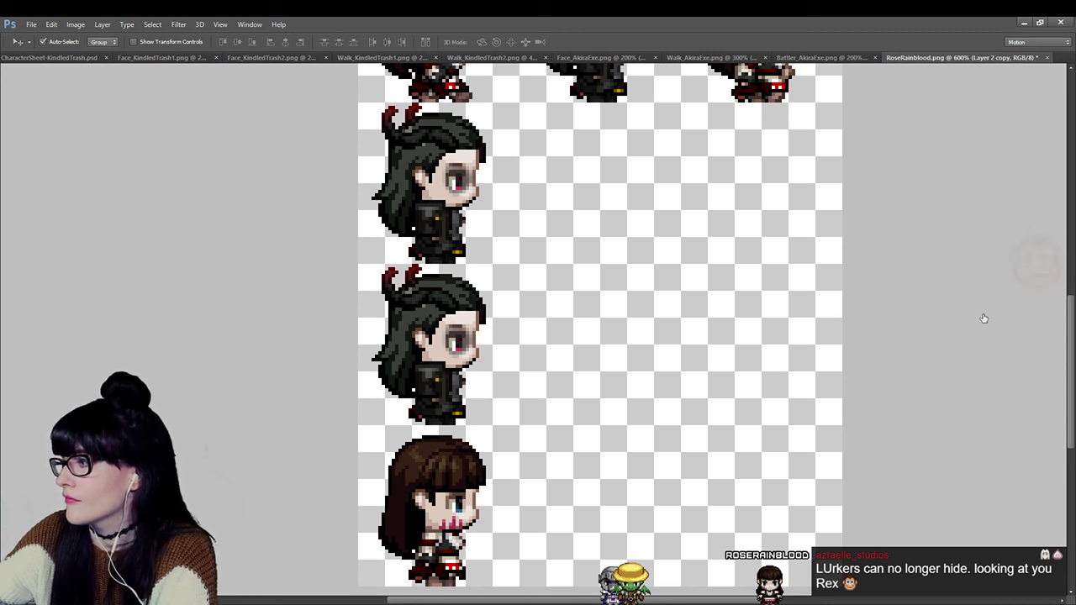
Create a second copy of the right-facing AkiraExe sprite and position it over the bottom-row figure.
key(alt+bracketleft)
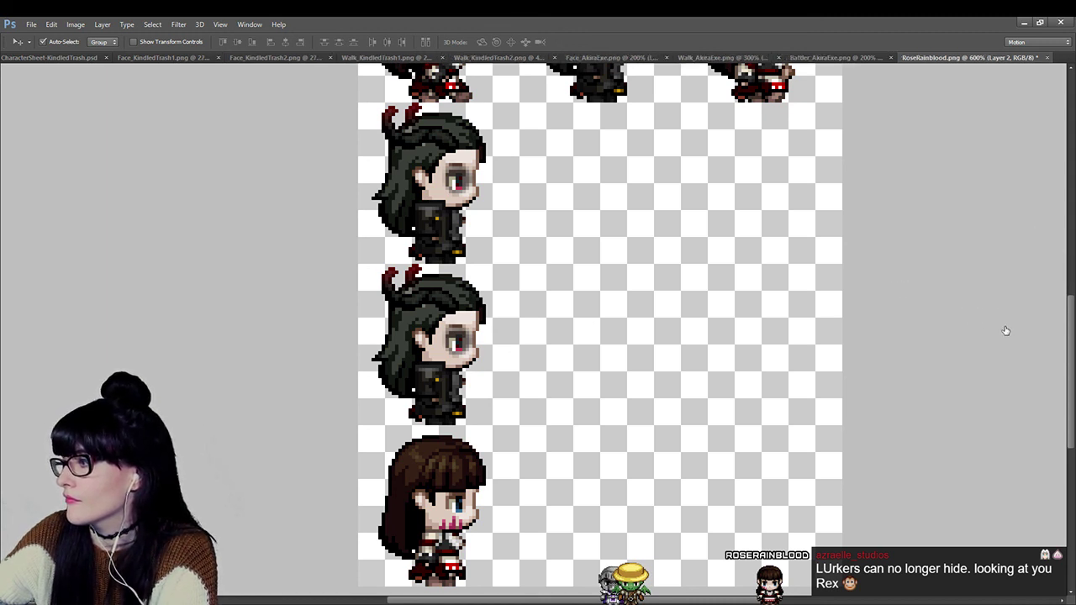
key(ctrl+j)
mouse_move(443, 369)
mouse_down()
mouse_move(443, 462)
mouse_move(443, 370)
mouse_up()
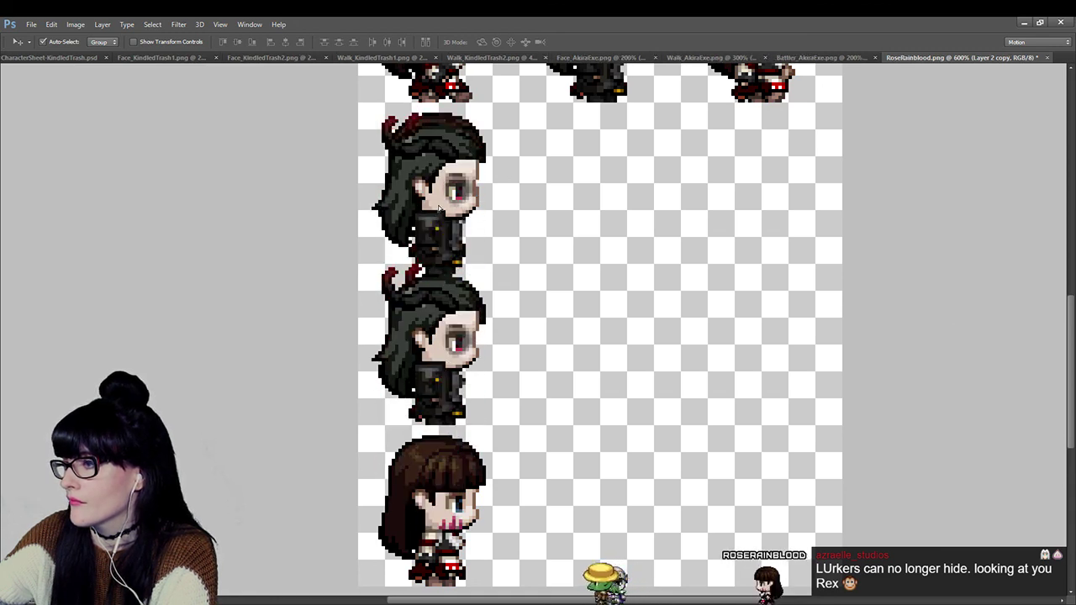
scroll(575, 164, up, 3)
click(575, 164)
drag(575, 164, 575, 479)
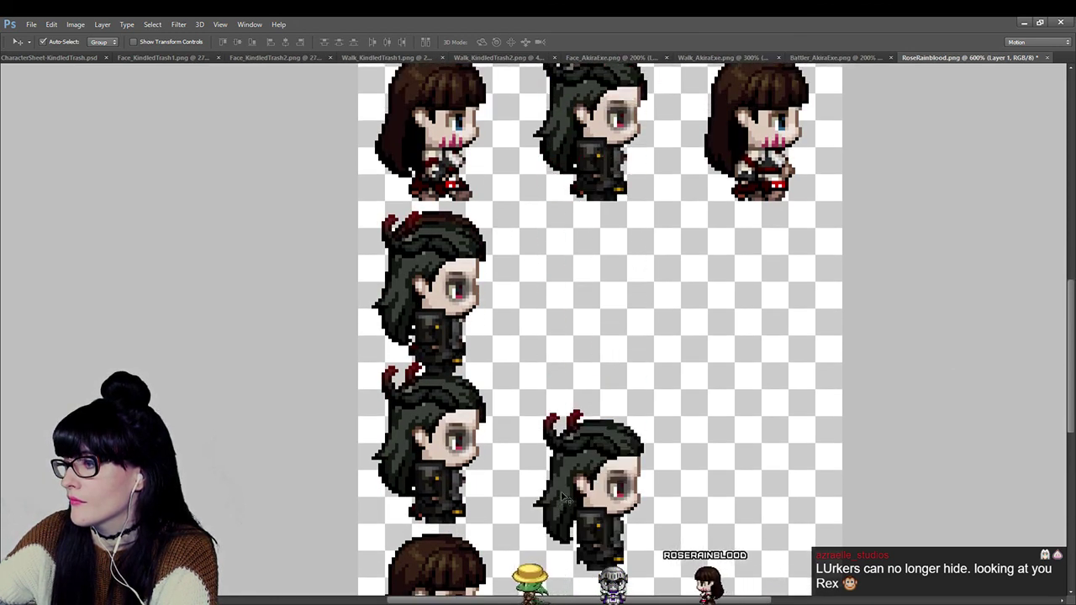
scroll(576, 437, down, 3)
drag(596, 378, 444, 448)
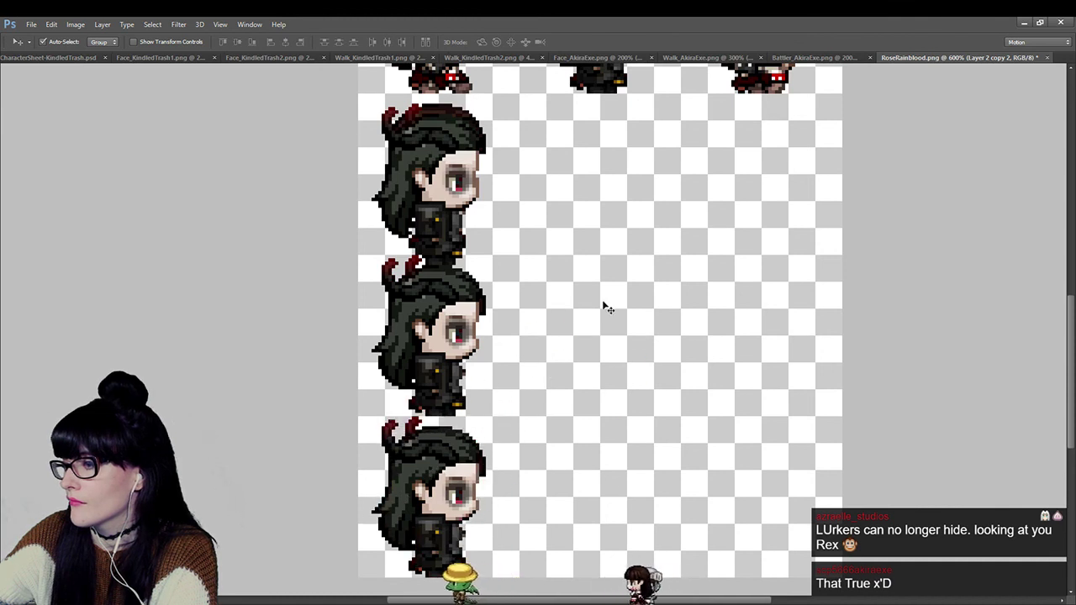
scroll(631, 294, up, 5)
scroll(543, 331, down, 3)
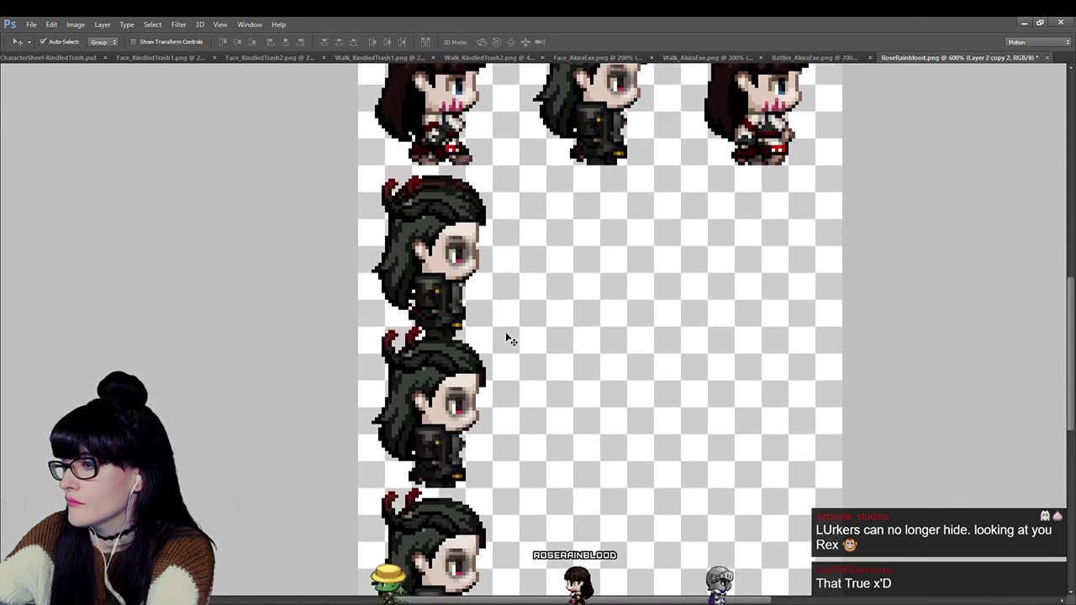
Shift the third-row AkiraExe sprite up to match the spacing of the copies below it.
click(467, 259)
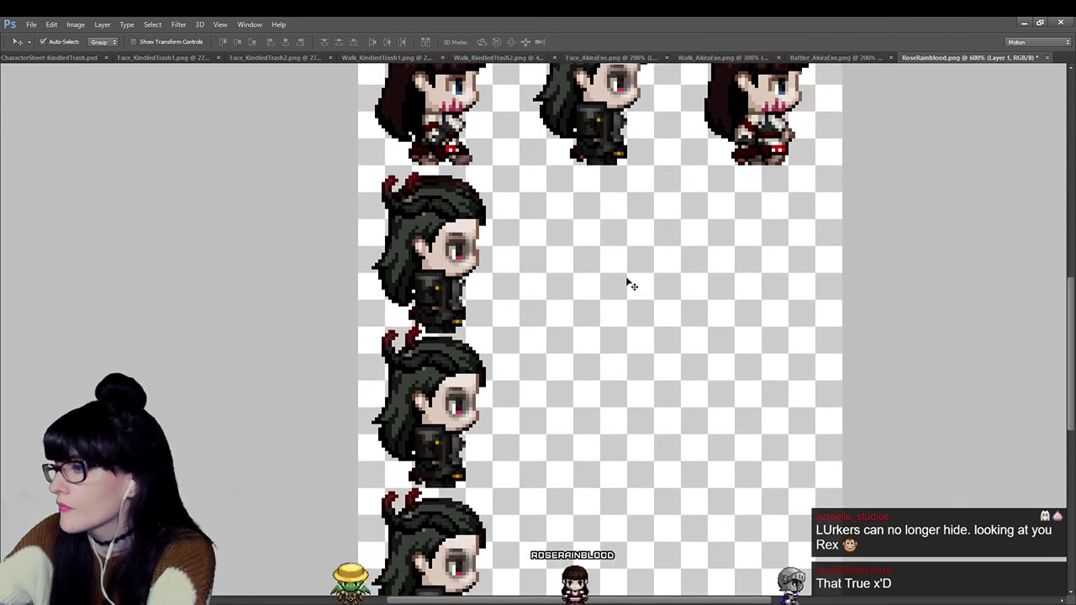
scroll(605, 296, down, 1)
click(451, 368)
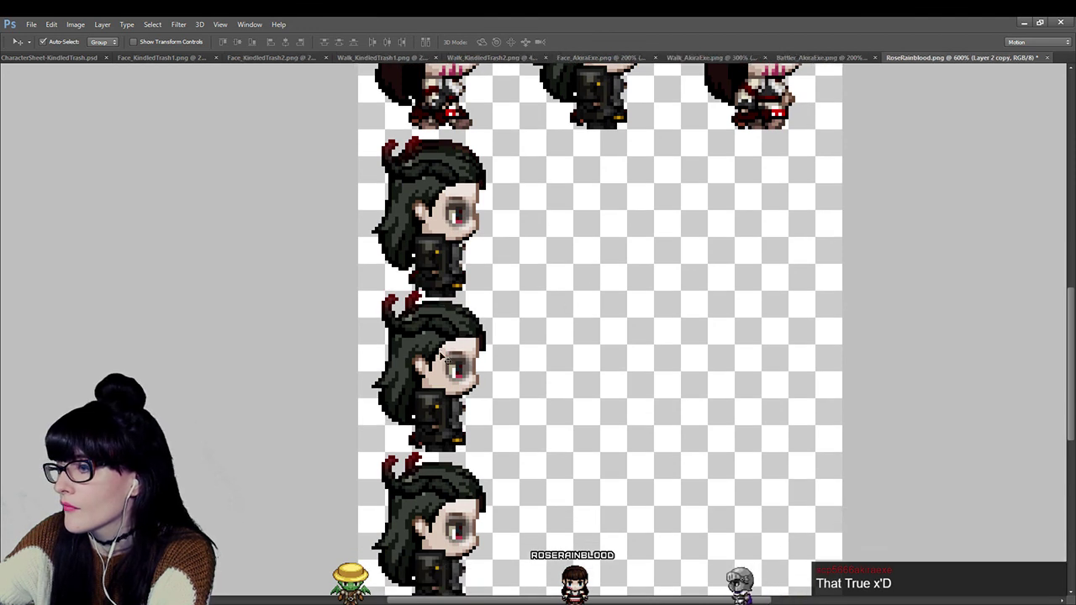
scroll(444, 515, down, 2)
scroll(444, 515, up, 2)
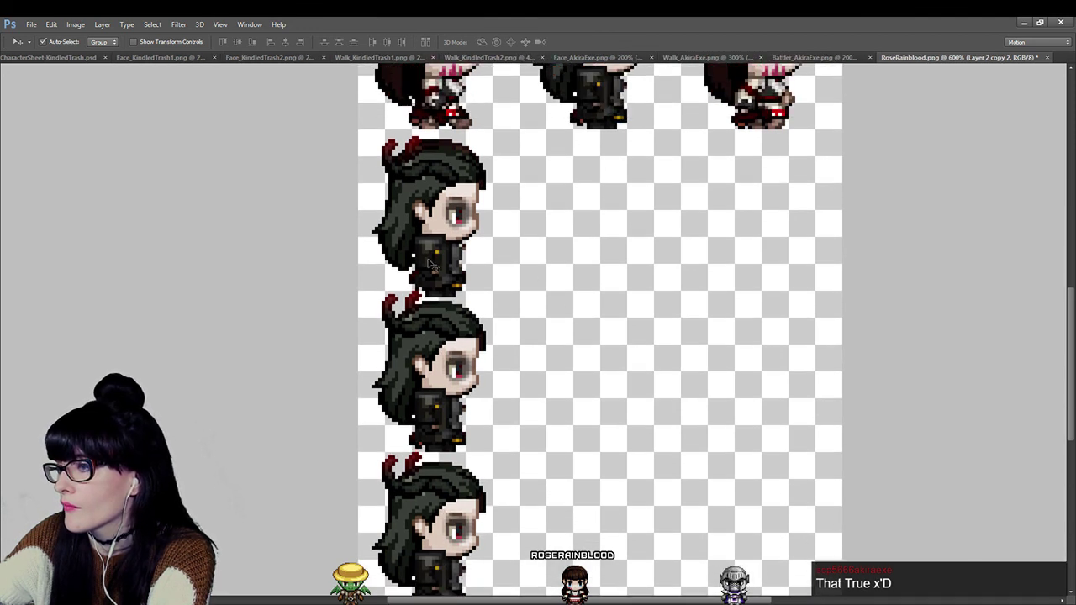
click(436, 260)
scroll(441, 252, up, 5)
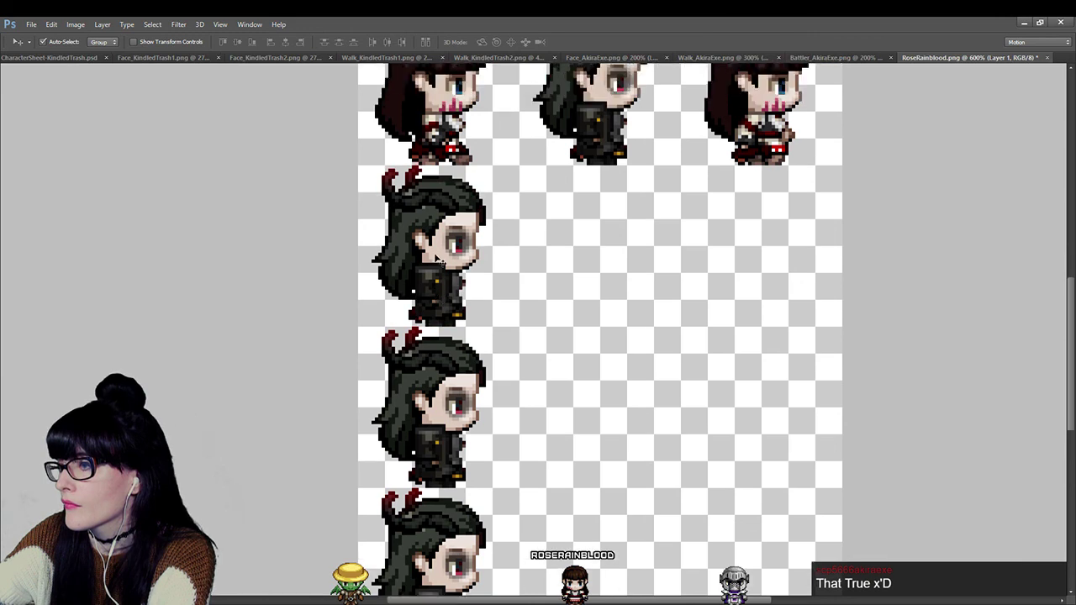
Examine the placement of the AkiraExe sprites across the rows and compare them with the remaining original figures.
scroll(454, 229, up, 3)
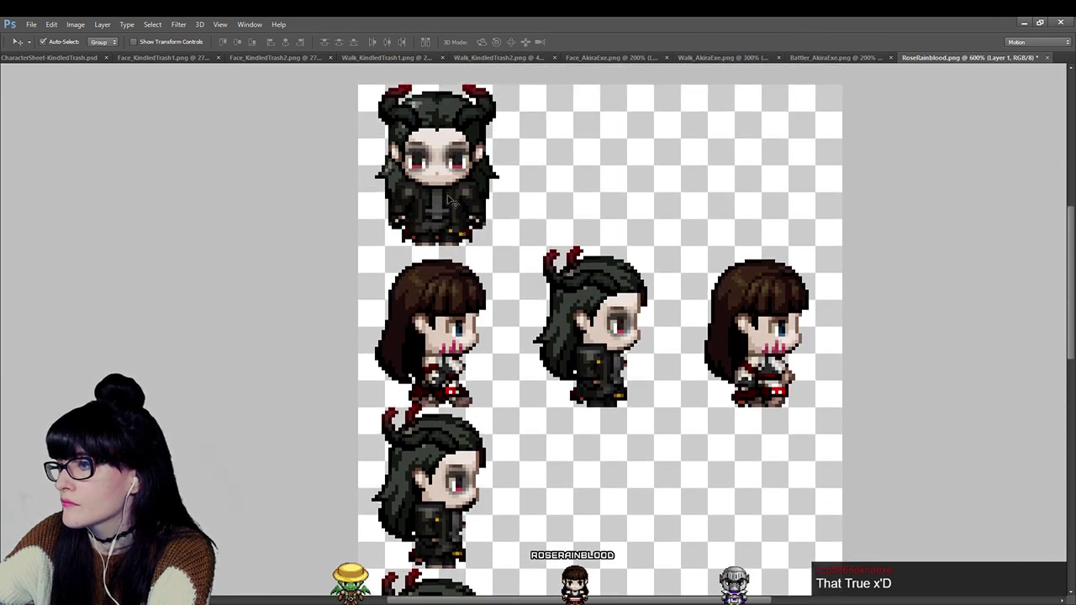
scroll(594, 278, down, 2)
scroll(593, 277, down, 7)
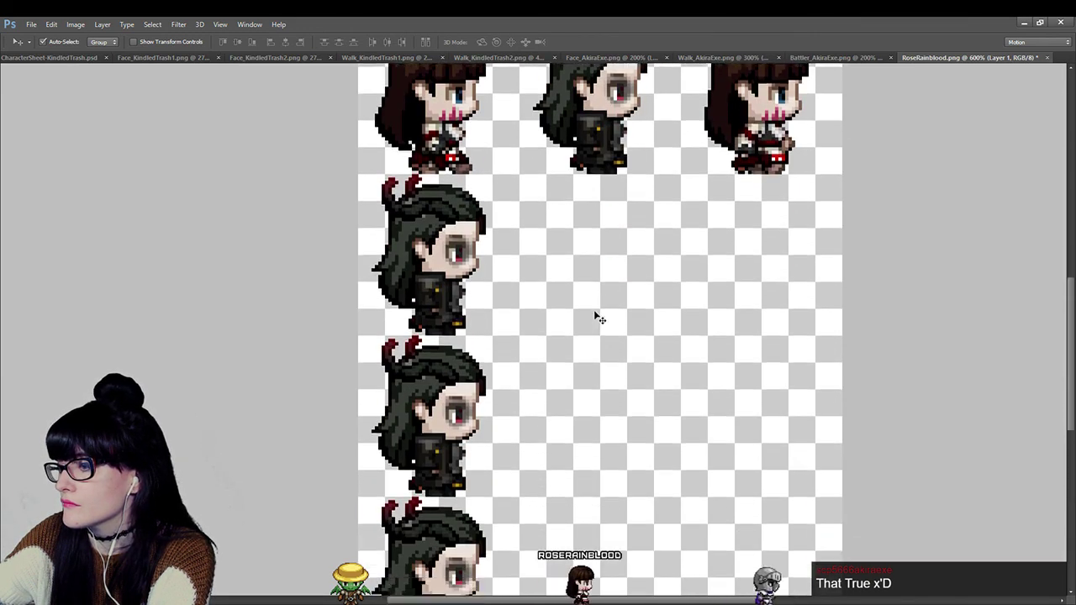
scroll(586, 287, up, 4)
scroll(586, 287, up, 3)
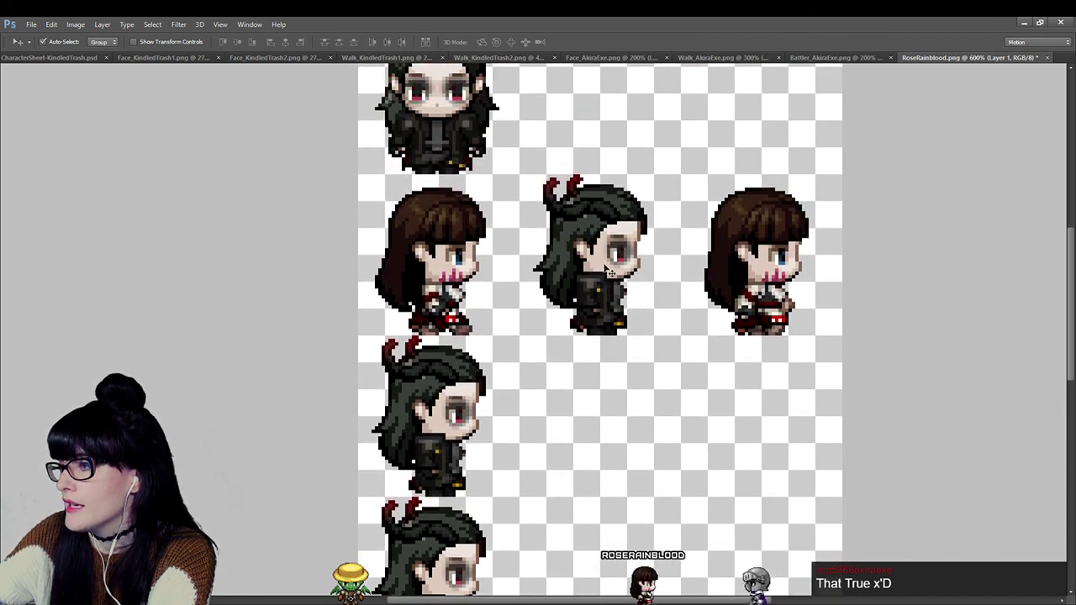
click(607, 267)
click(607, 268)
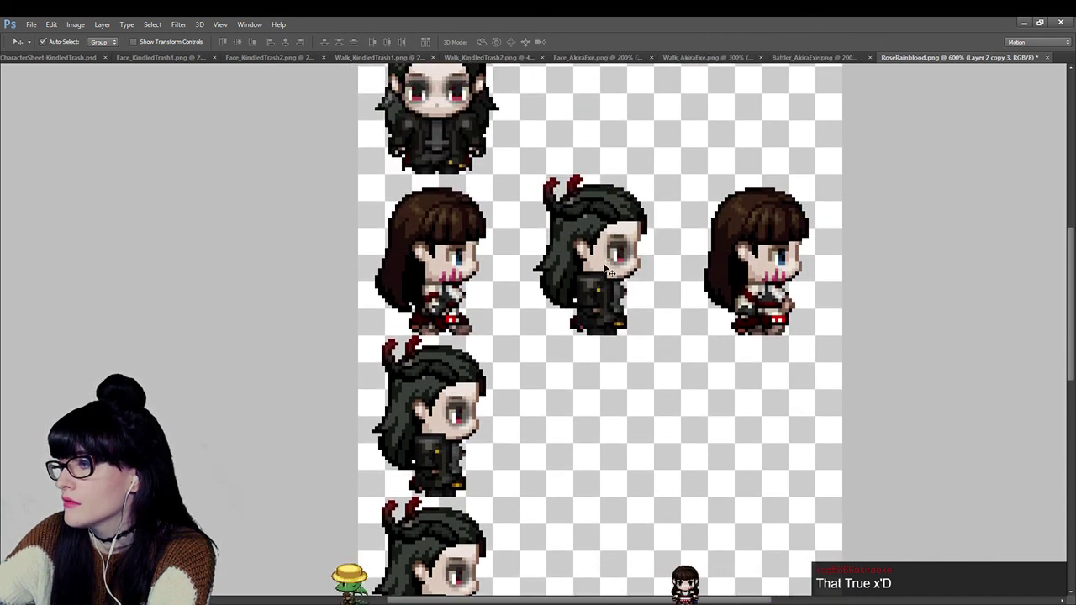
scroll(870, 267, up, 1)
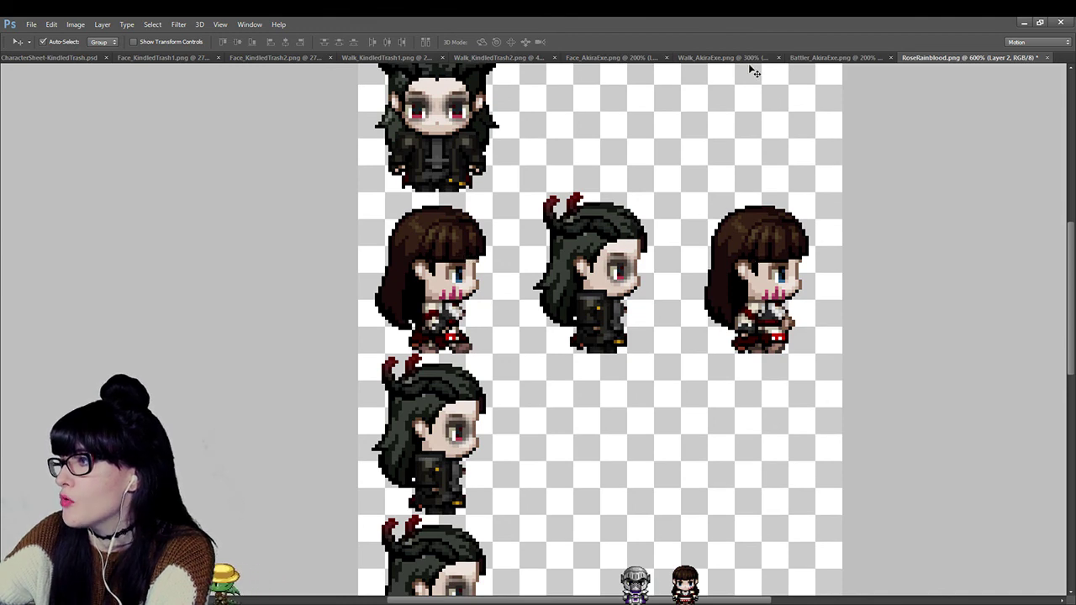
scroll(699, 242, down, 1)
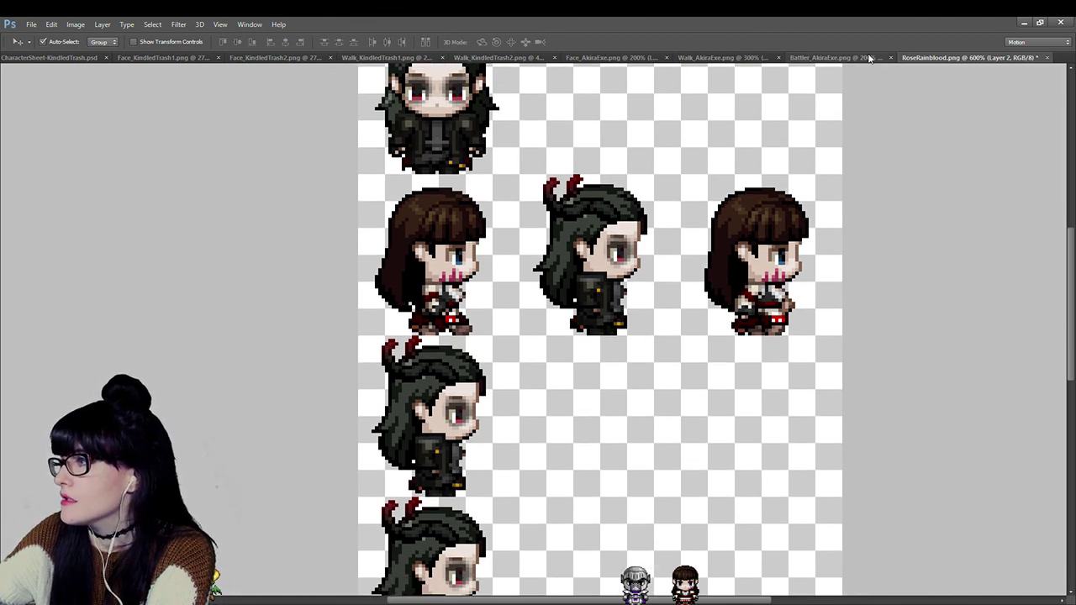
Select the row of right-facing sprites in Walk_AkiraExe.png and return to RoseRainblood.png.
click(840, 58)
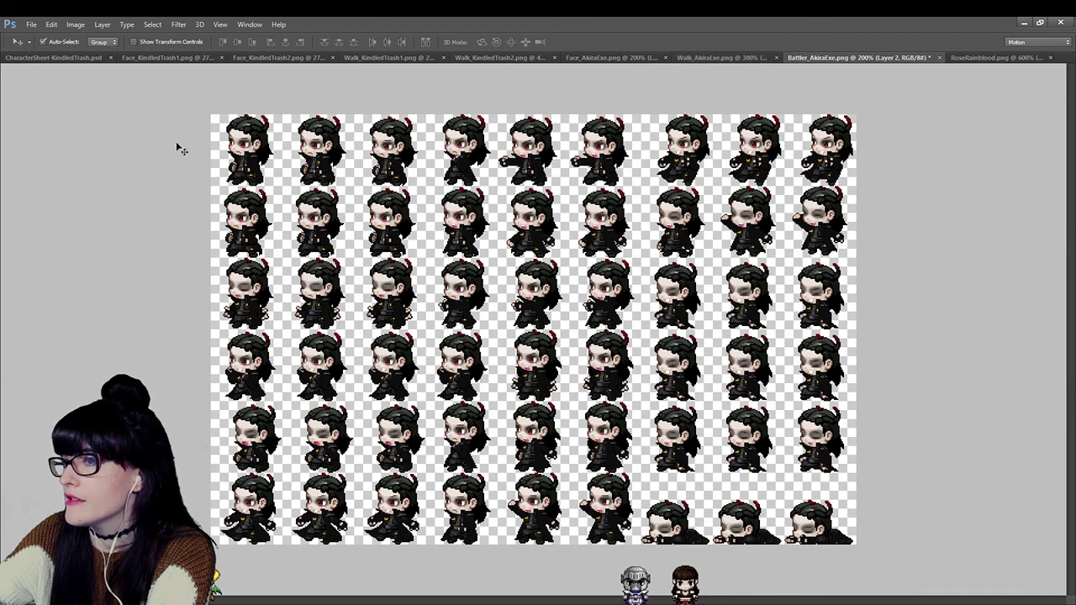
key(m)
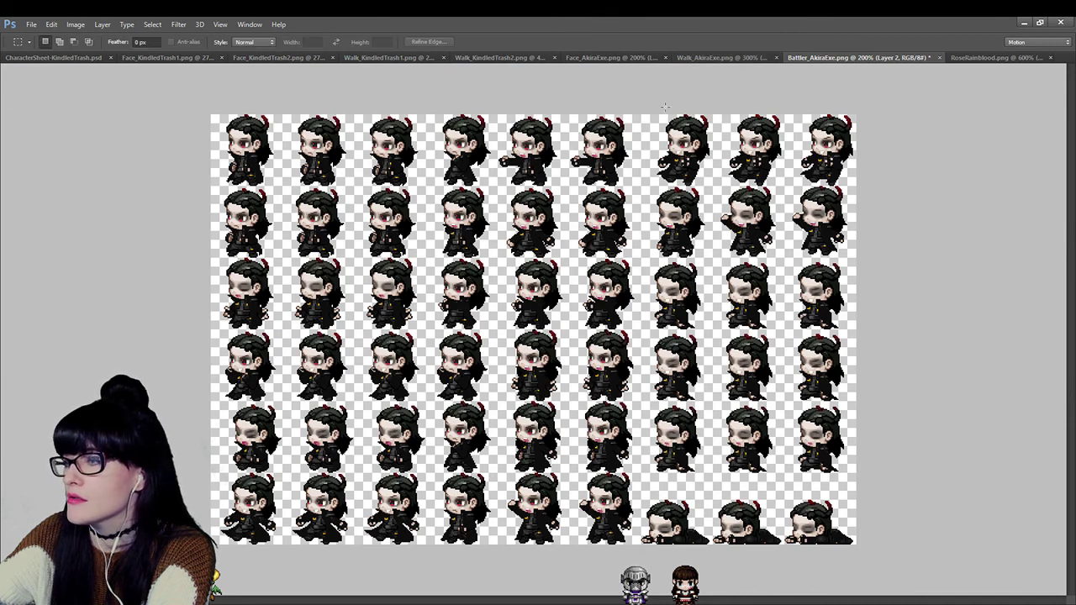
click(717, 58)
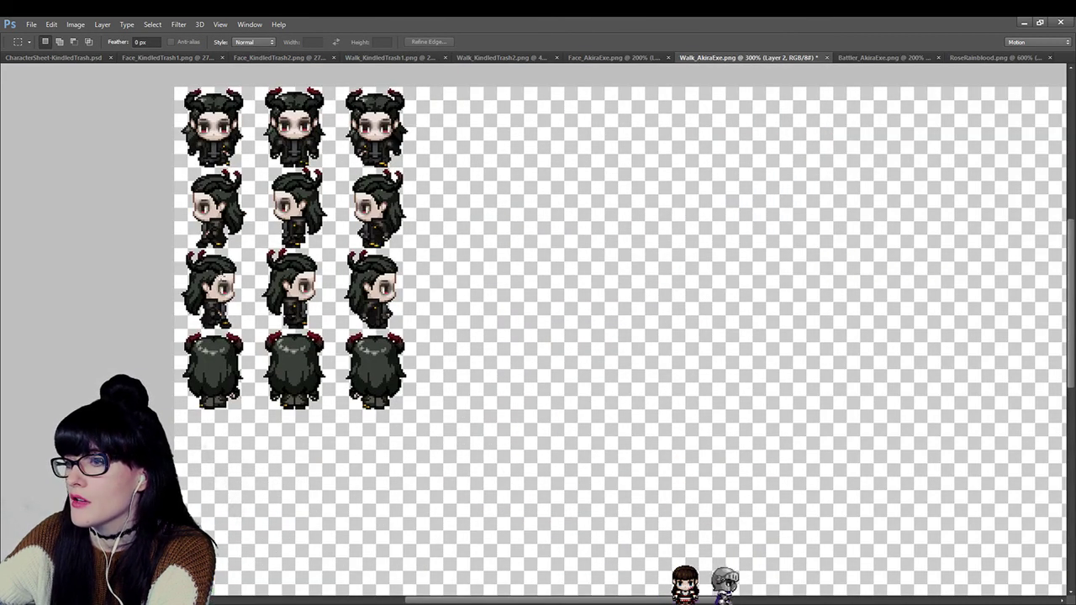
drag(170, 252, 459, 329)
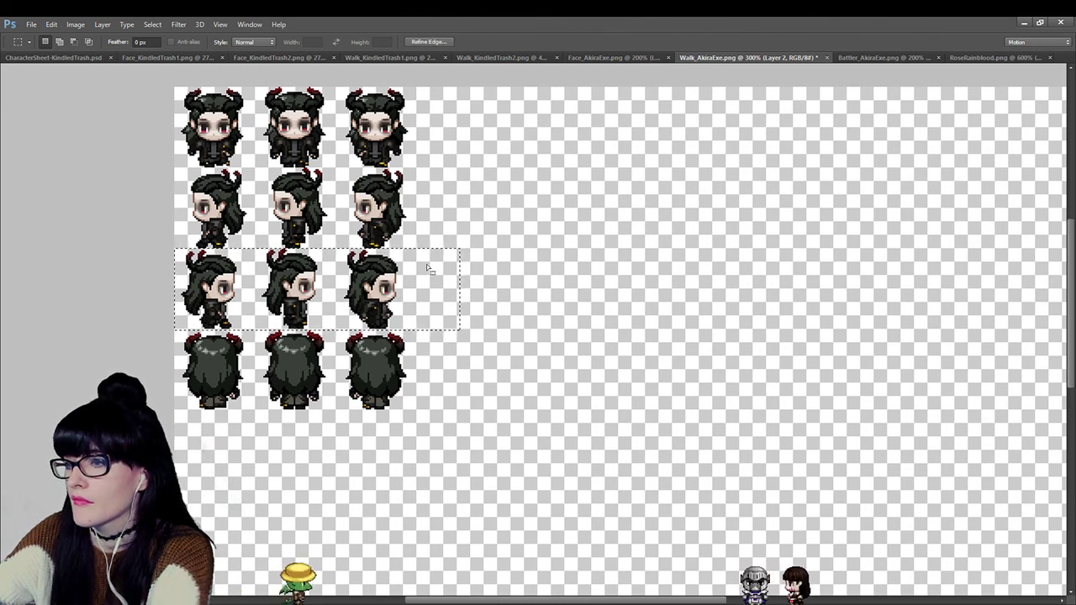
click(1000, 58)
click(857, 58)
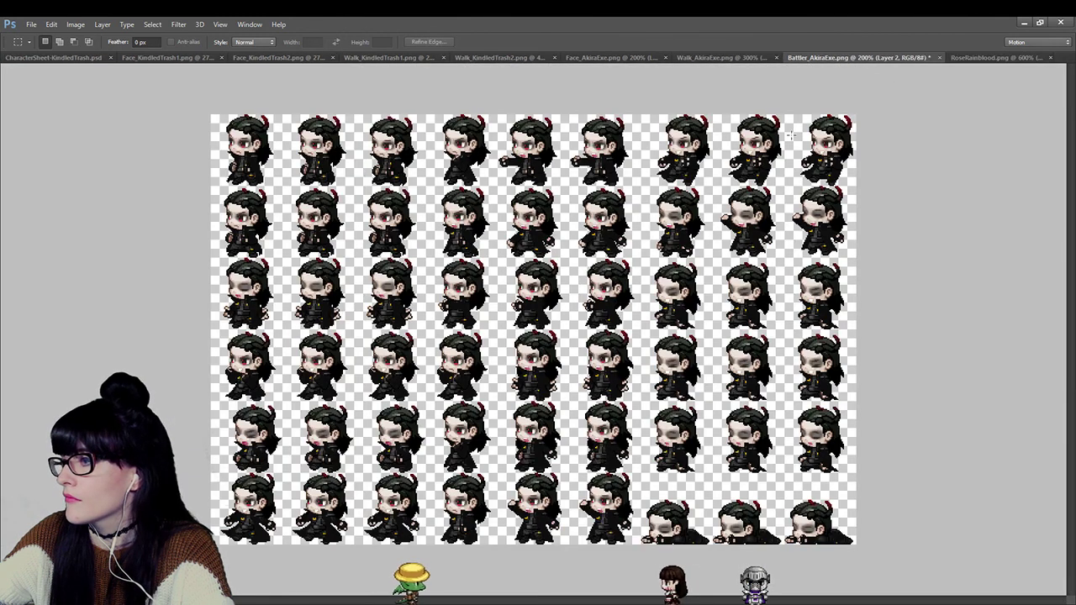
click(977, 58)
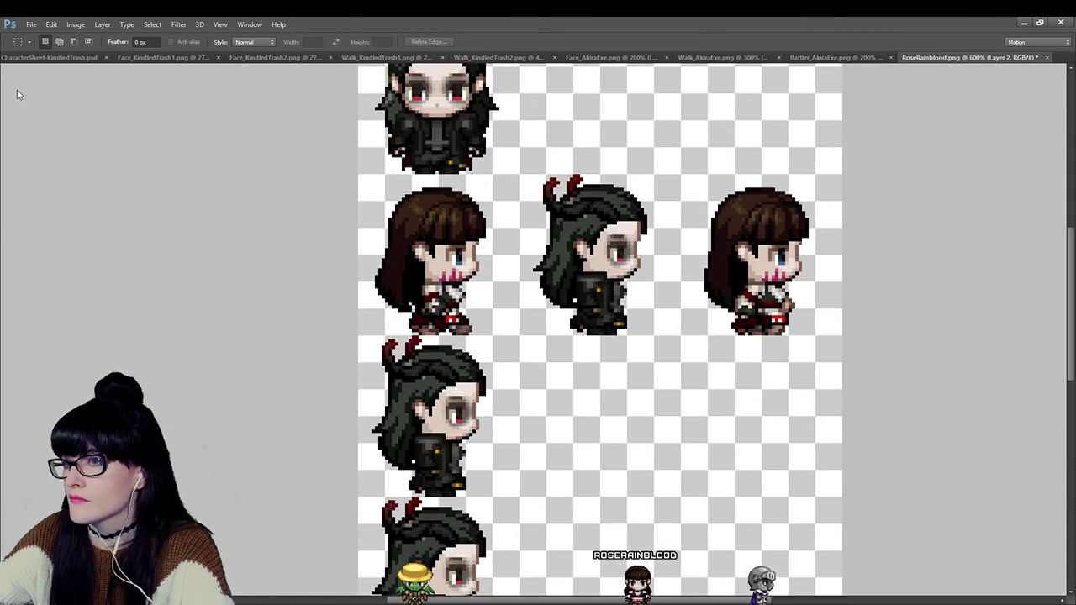
Paste the copied right-facing AkiraExe row into RoseRainblood.png, shift it down below the second-row figures, and delete its middle sprite.
key(ctrl+v)
key(v)
drag(529, 348, 530, 436)
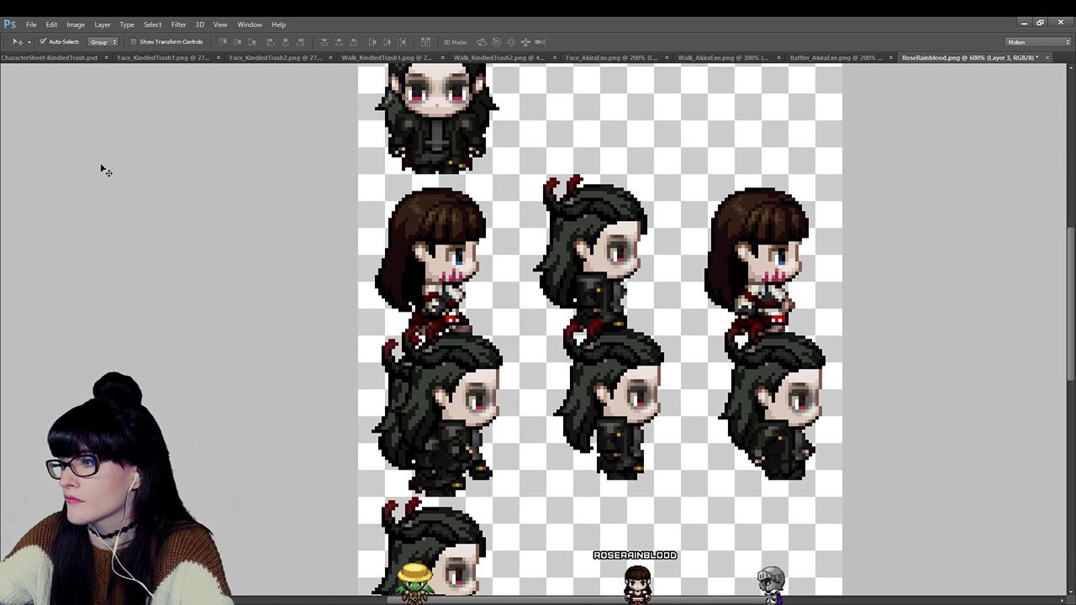
key(m)
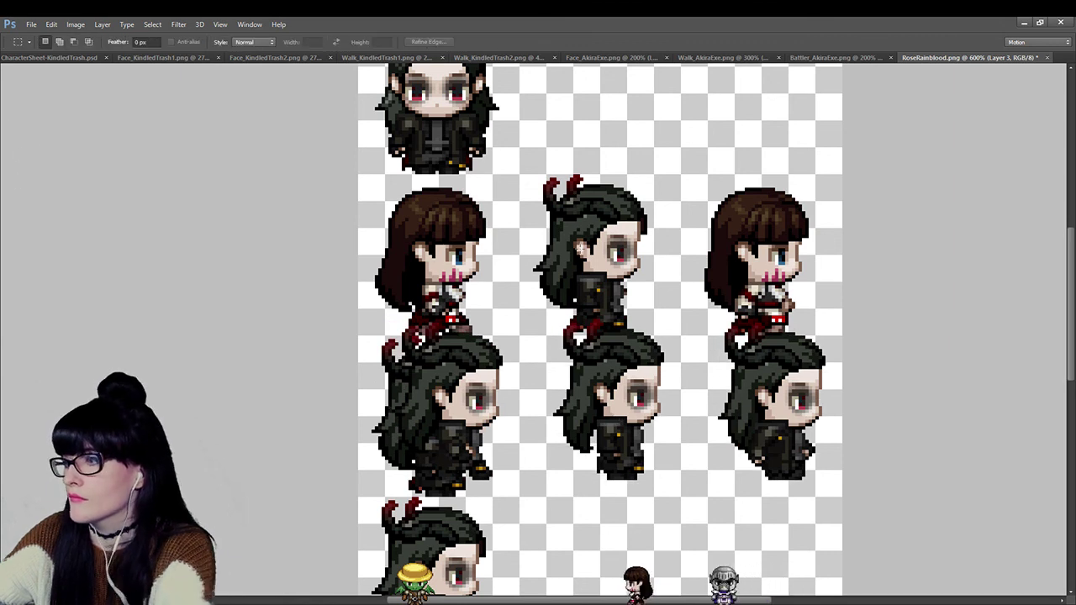
key(Delete)
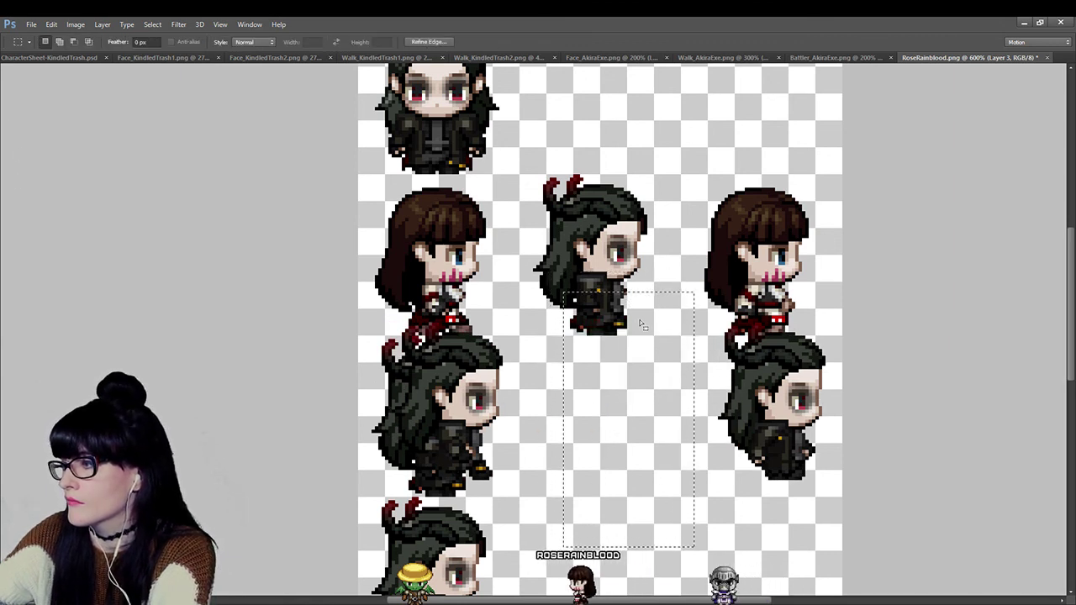
key(ctrl+d)
Move the pasted third-column AkiraExe sprite up over the original figure in the second row.
drag(658, 239, 873, 538)
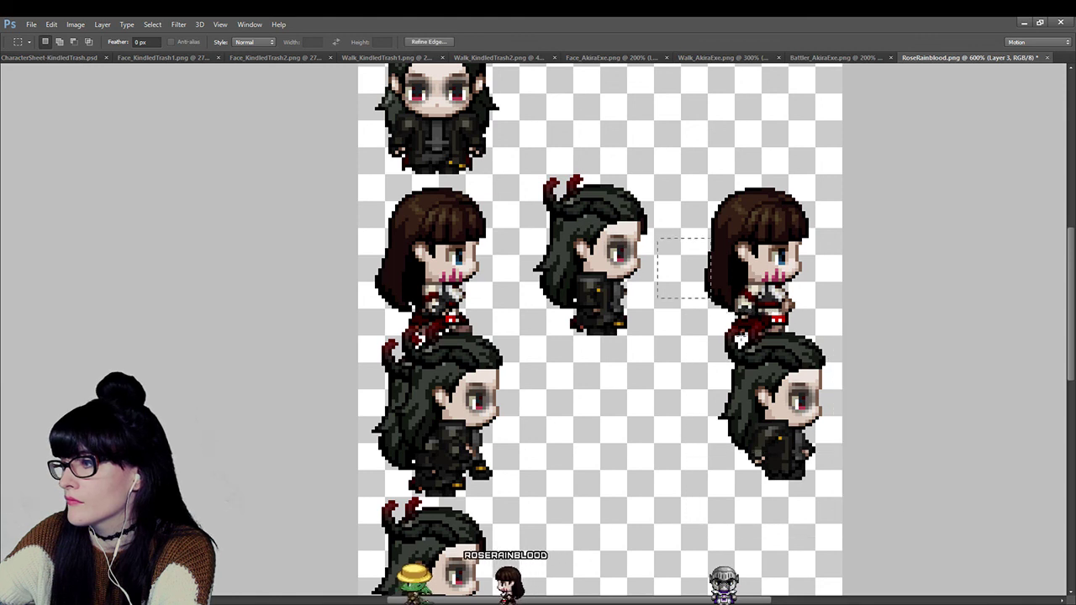
key(v)
drag(765, 456, 748, 301)
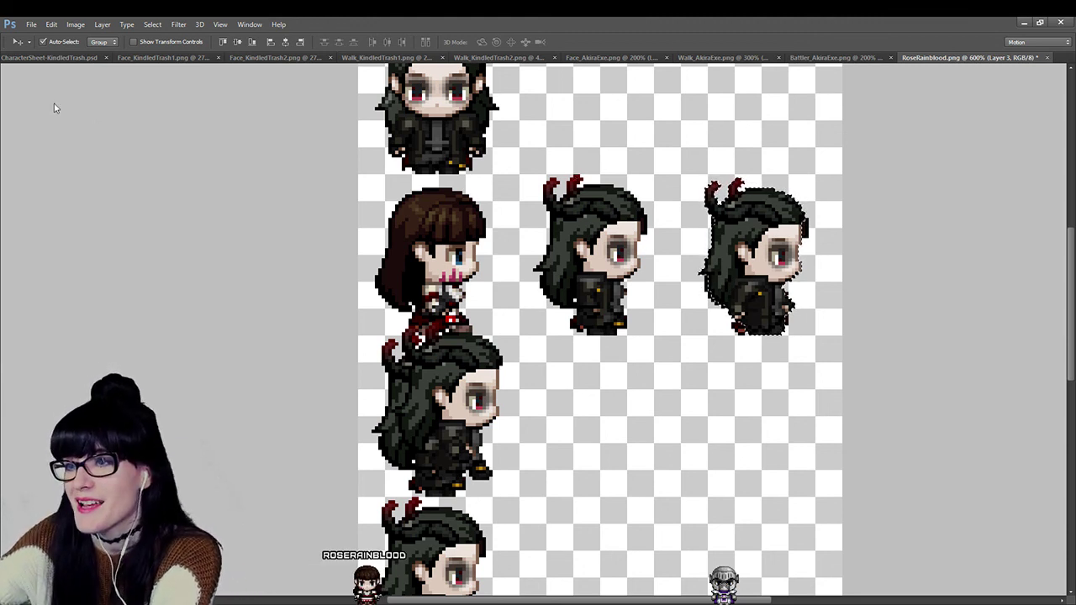
key(m)
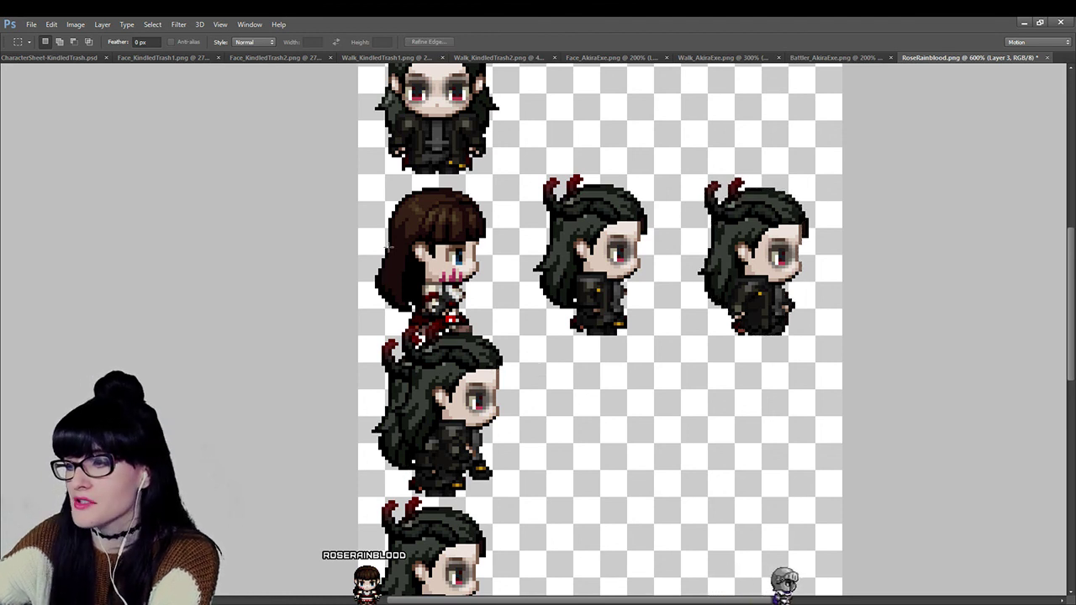
Move the pasted first-column AkiraExe sprite up over the original figure in the second row.
drag(463, 502, 494, 494)
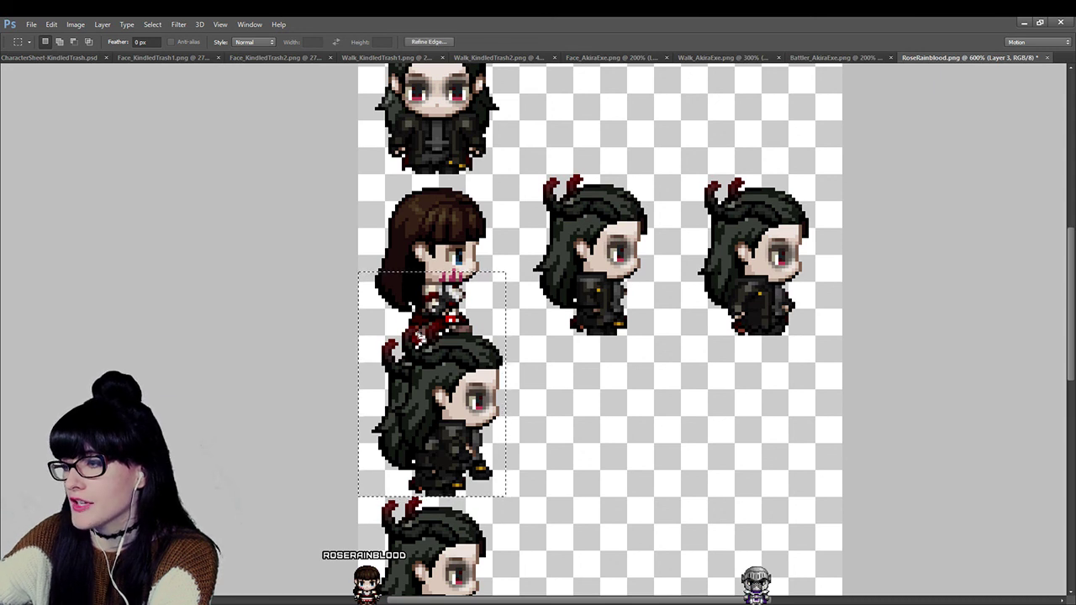
scroll(599, 329, down, 1)
key(v)
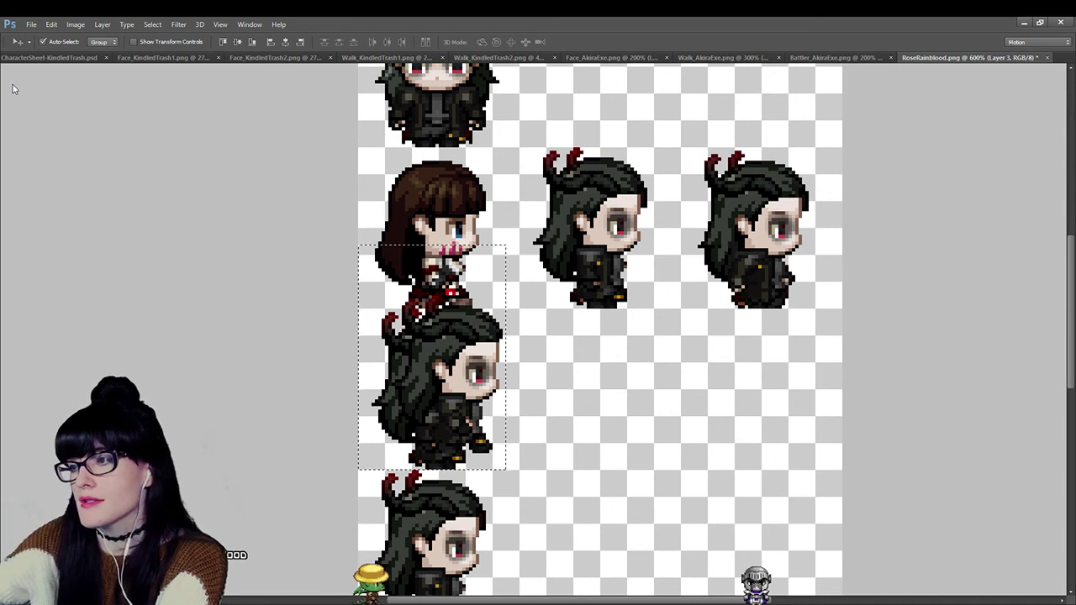
drag(441, 417, 417, 271)
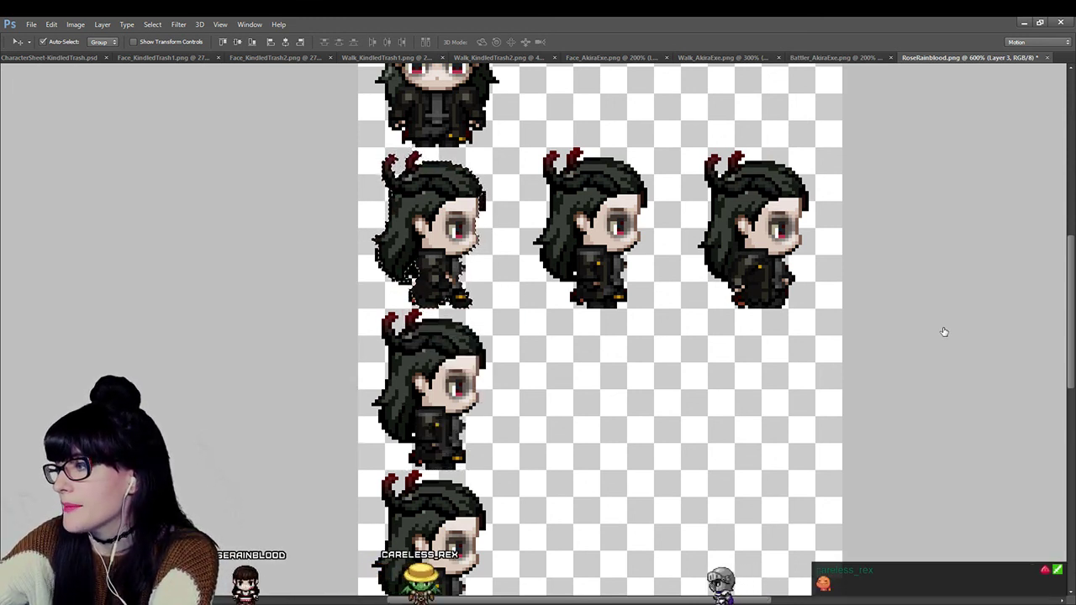
Undo and restore the last sprite placements to compare the second-row AkiraExe sprites with the original figures, then deselect.
key(ctrl+z)
key(ctrl+z)
key(ctrl+z)
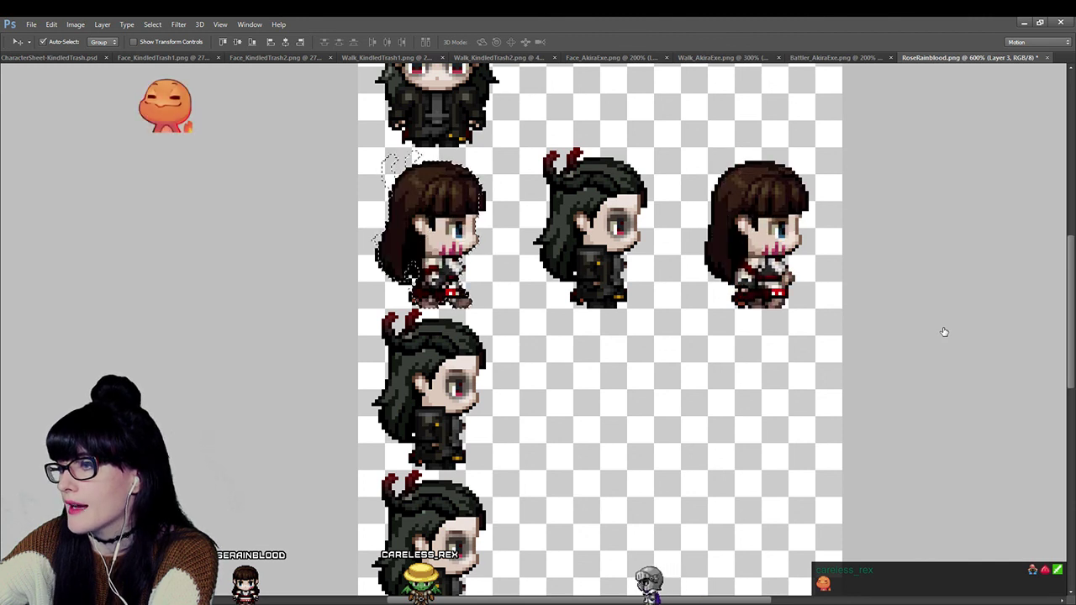
key(ctrl+z)
key(ctrl+z)
key(ctrl+z)
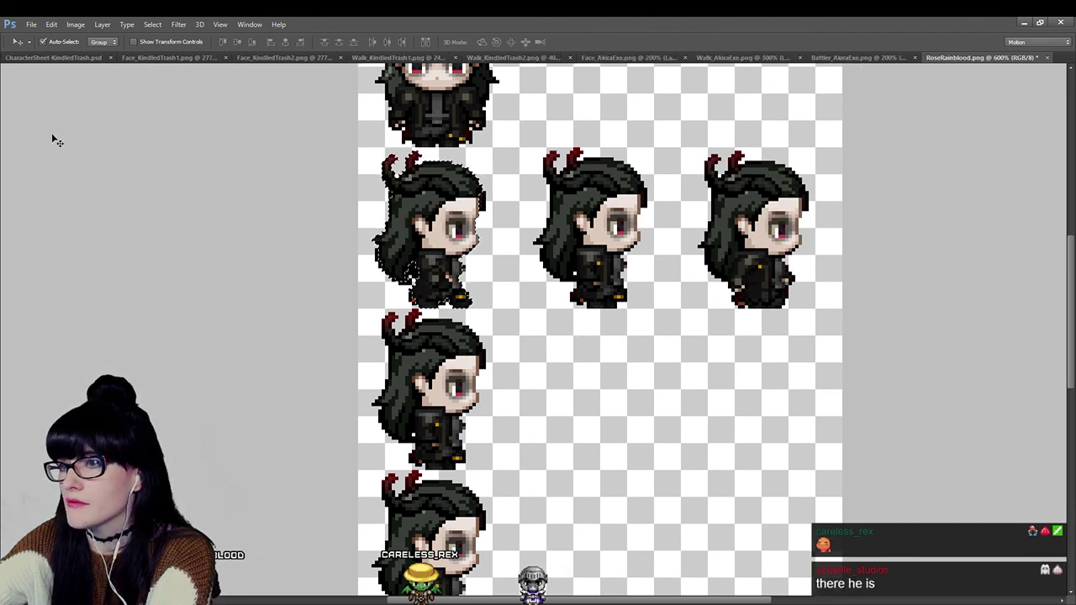
key(m)
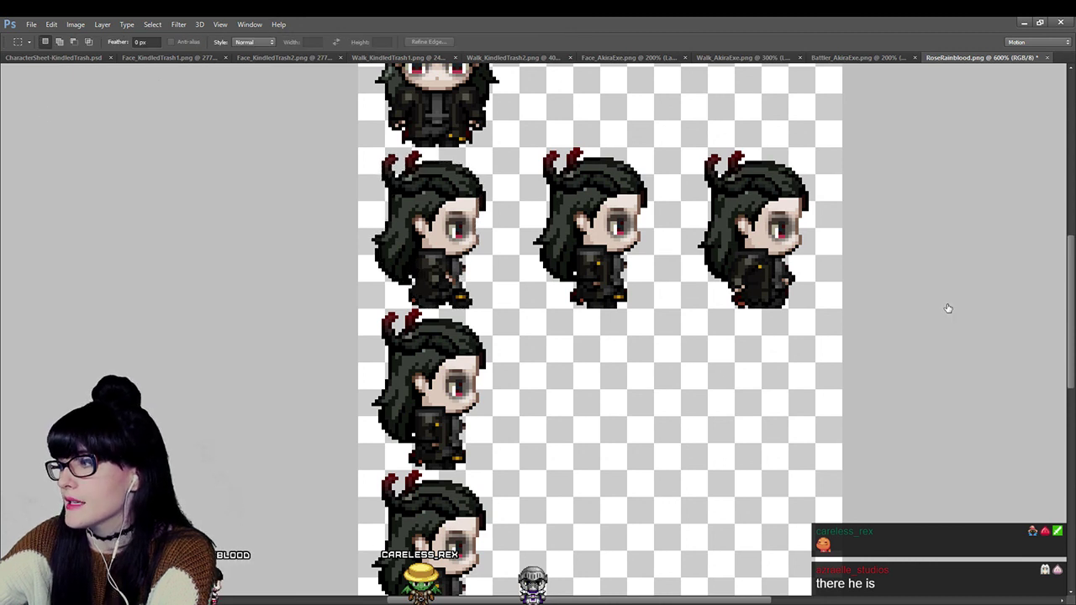
Compare the AkiraExe sprites with and without the original figures underneath, checking for pixels that stick out around the edges.
key(ctrl+z)
key(ctrl+z)
key(ctrl+z)
key(ctrl+z)
key(ctrl+z)
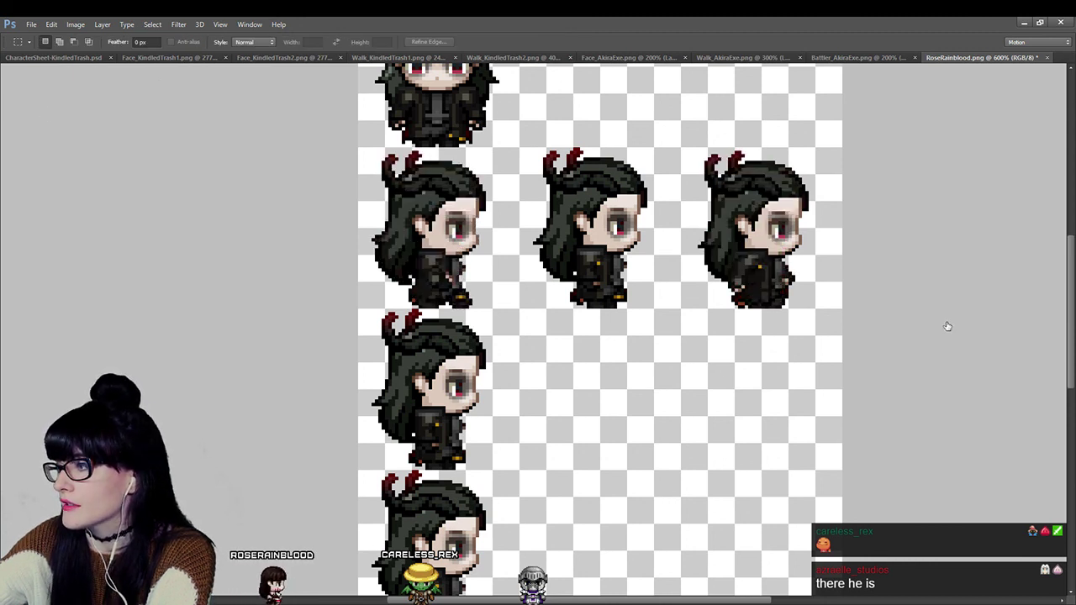
key(ctrl+z)
key(ctrl+z)
key(ctrl+z)
key(ctrl+z)
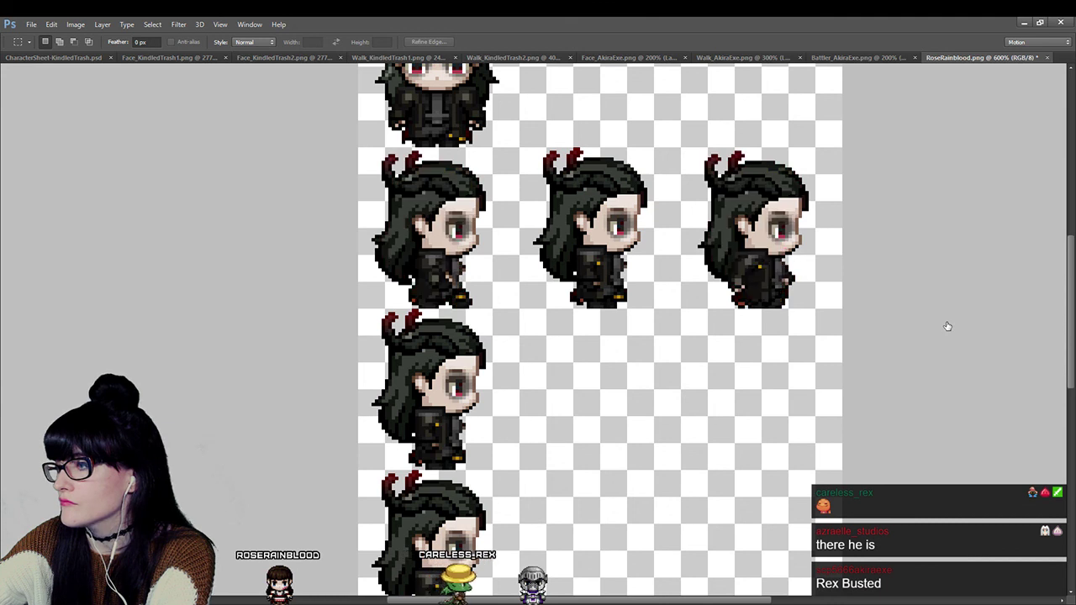
key(ctrl+z)
key(ctrl+z)
key(ctrl+z)
key(ctrl+z)
key(ctrl+z)
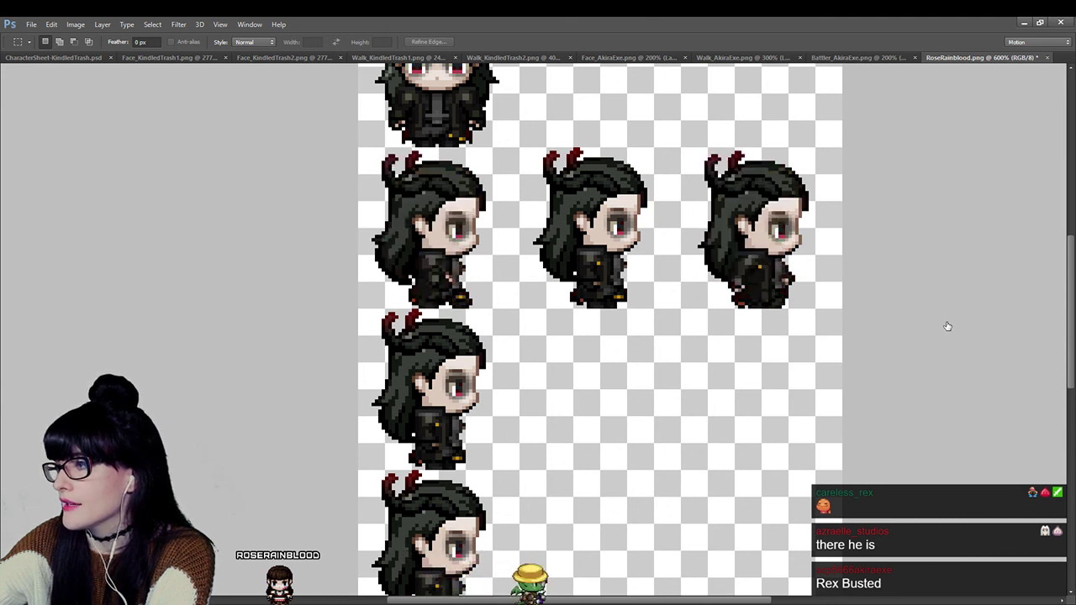
scroll(1015, 333, down, 1)
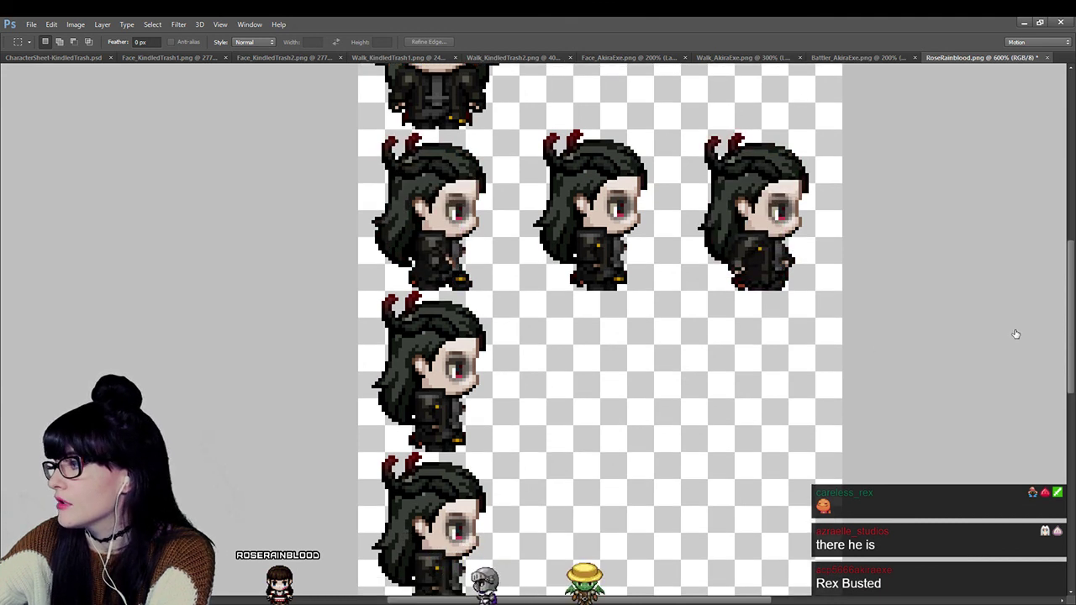
key(ctrl+z)
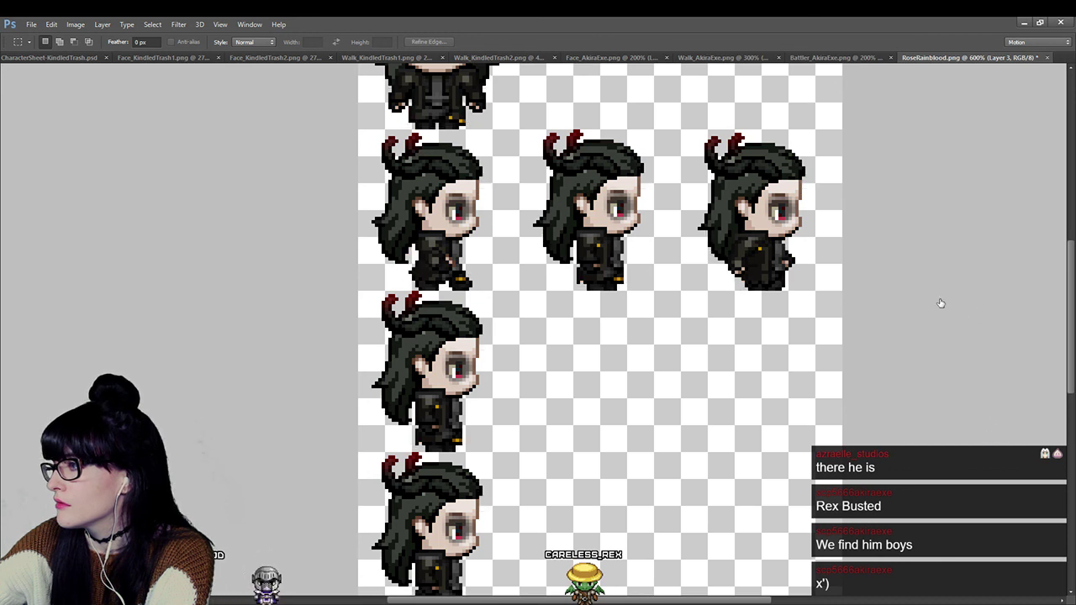
key(ctrl+z)
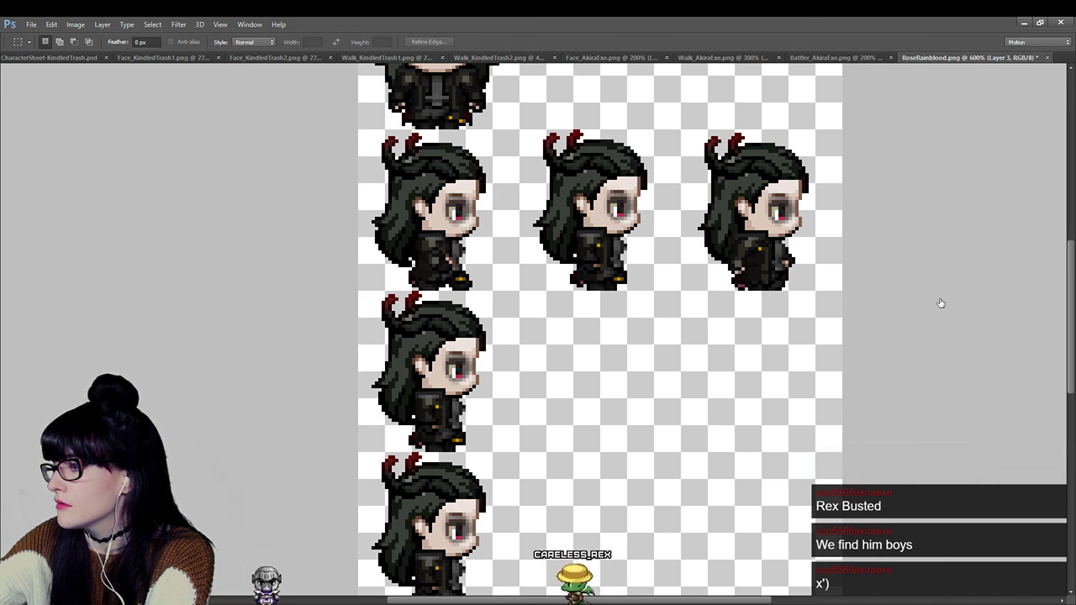
Examine every row of the RoseRainblood.png template for leftover parts of the original figures and even sprite spacing.
scroll(687, 401, down, 2)
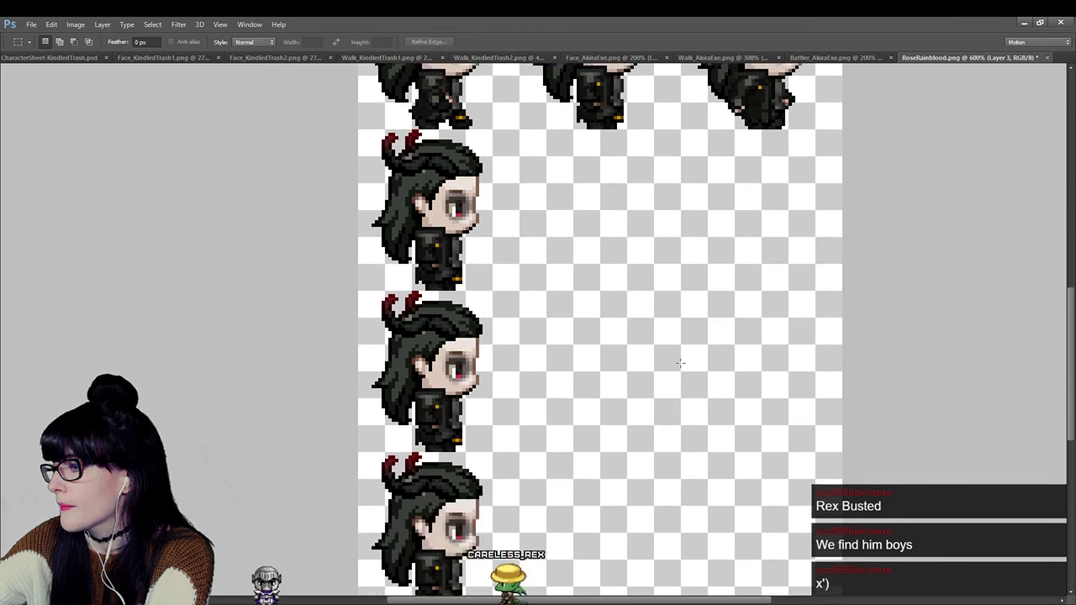
scroll(687, 401, up, 5)
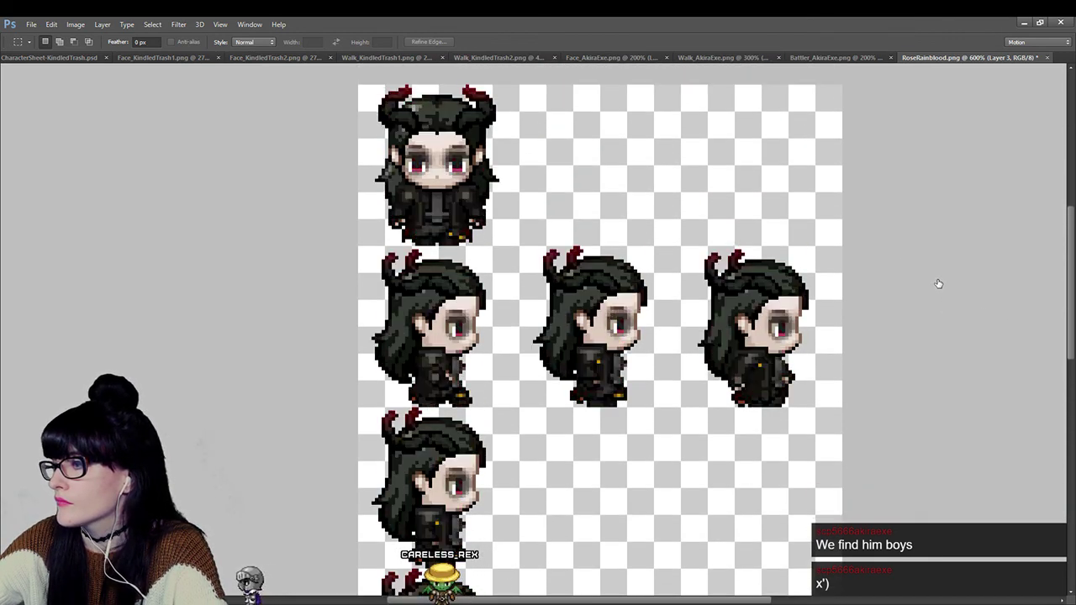
scroll(806, 448, down, 7)
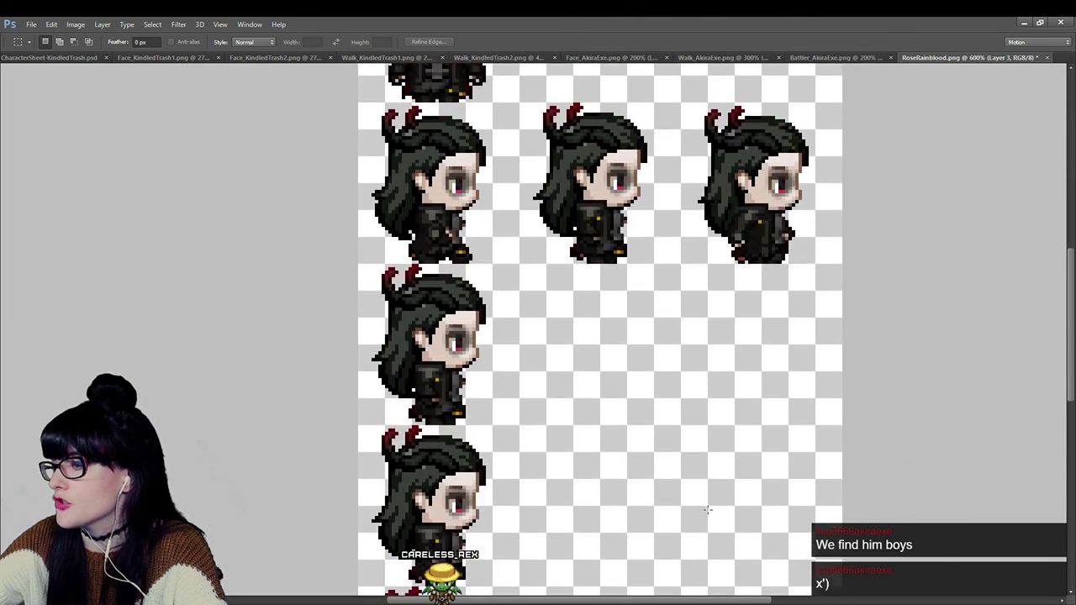
scroll(953, 302, down, 2)
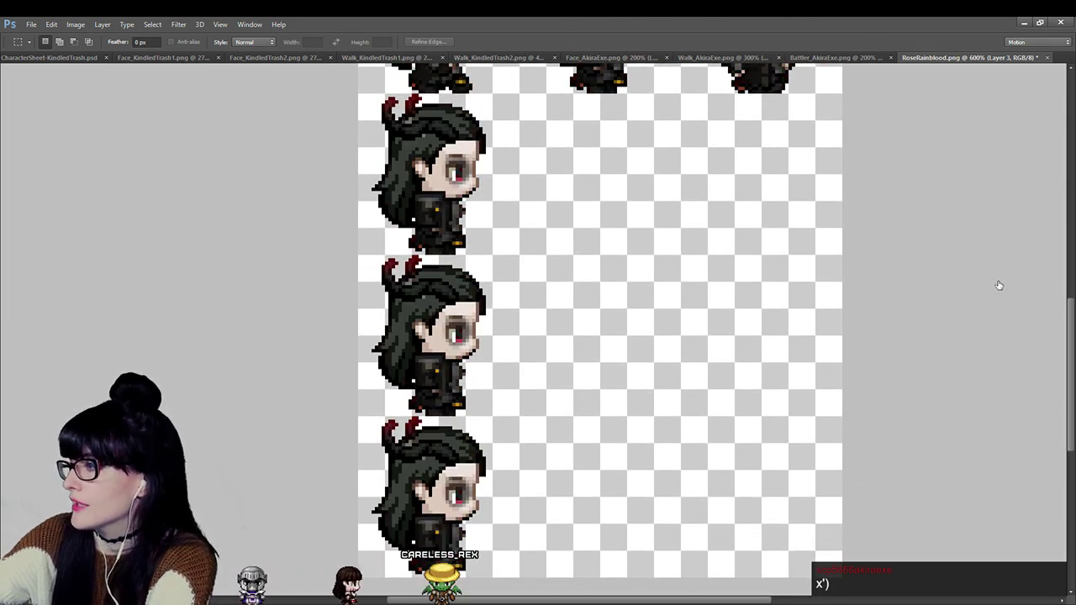
scroll(944, 307, up, 3)
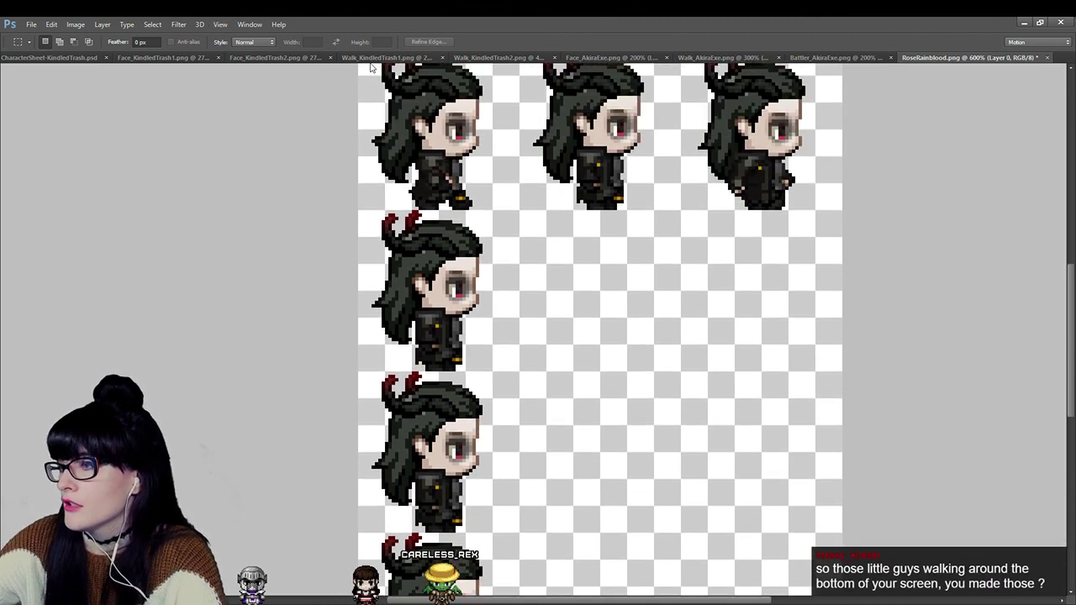
scroll(369, 68, up, 6)
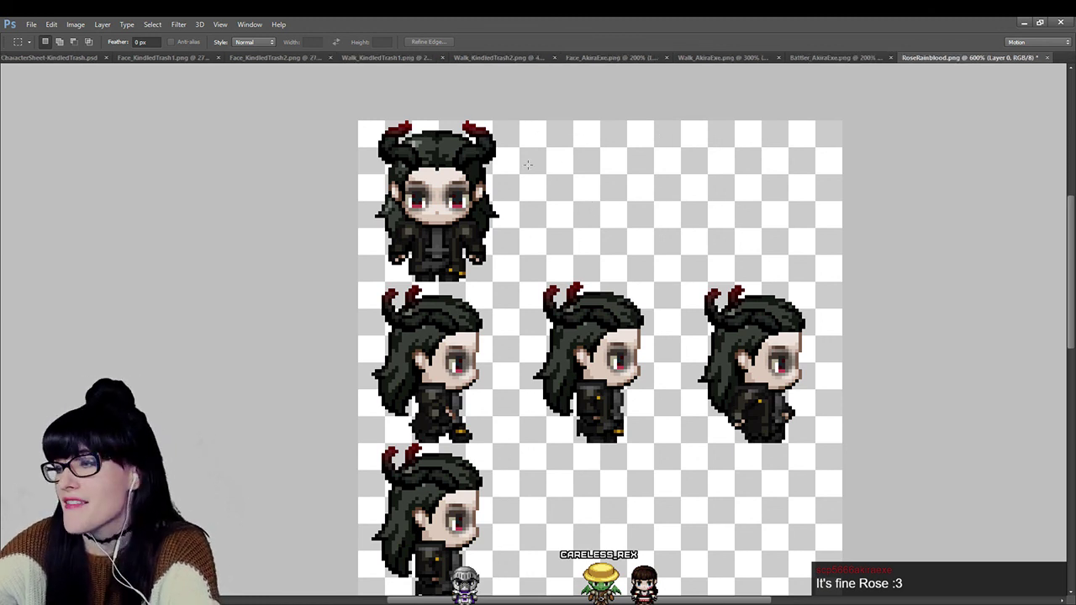
drag(348, 102, 582, 243)
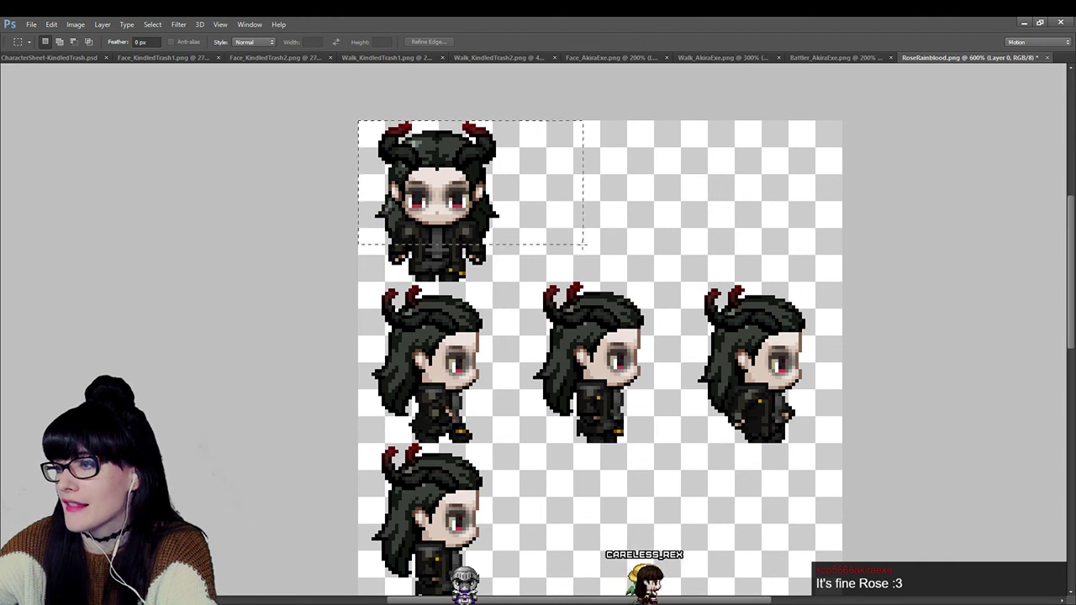
click(501, 280)
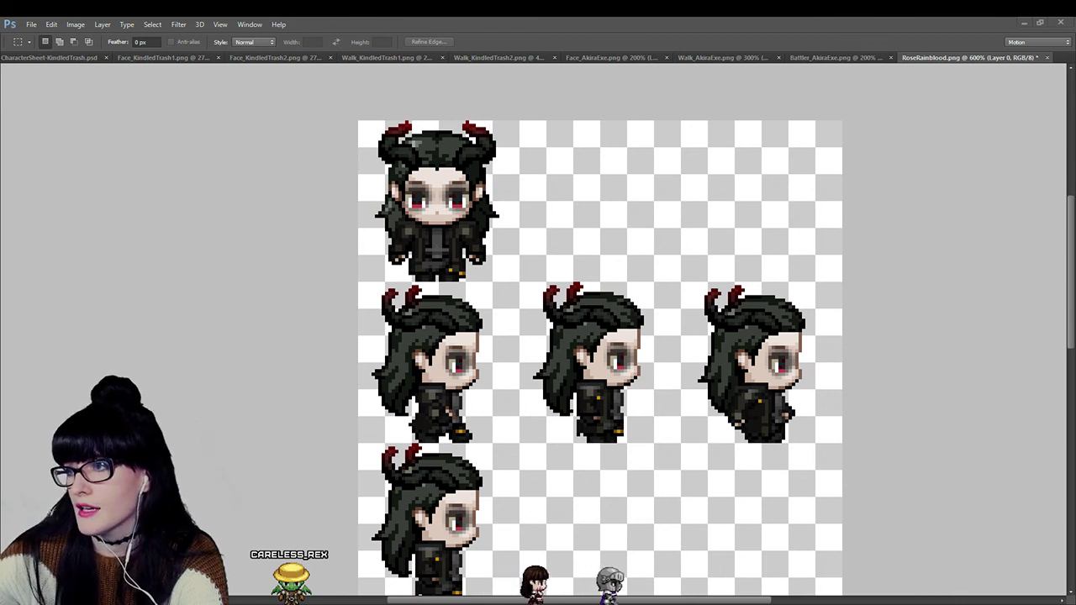
scroll(600, 348, down, 3)
scroll(600, 349, up, 2)
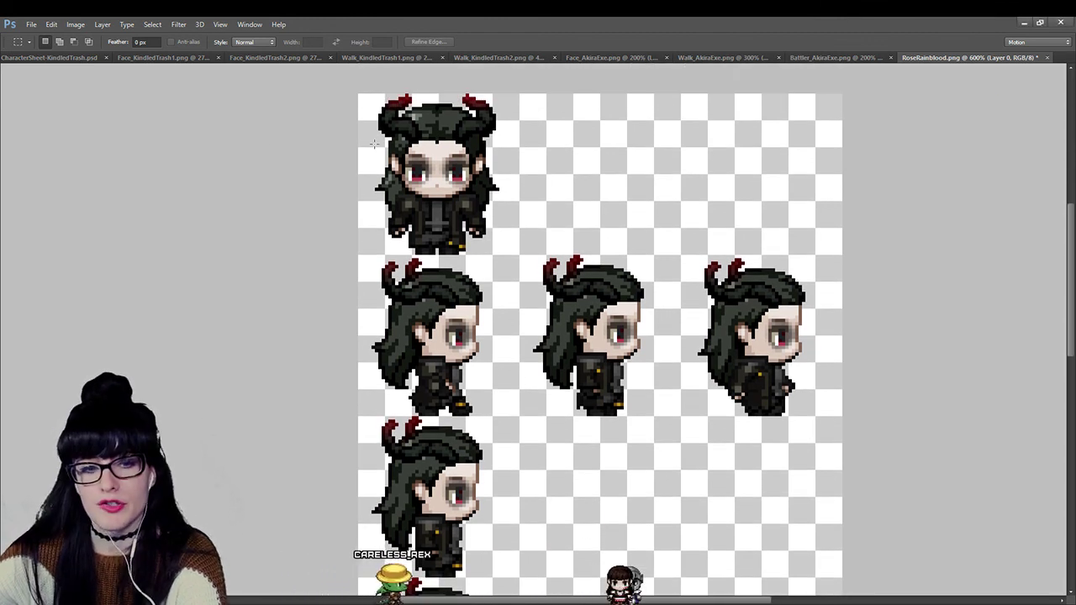
scroll(647, 427, down, 3)
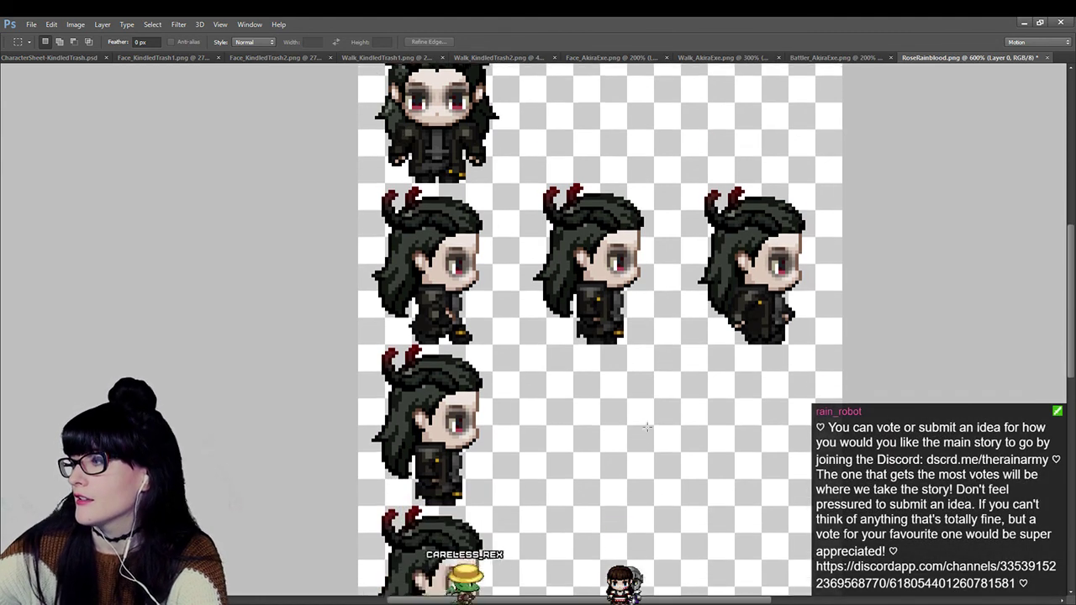
scroll(646, 427, down, 10)
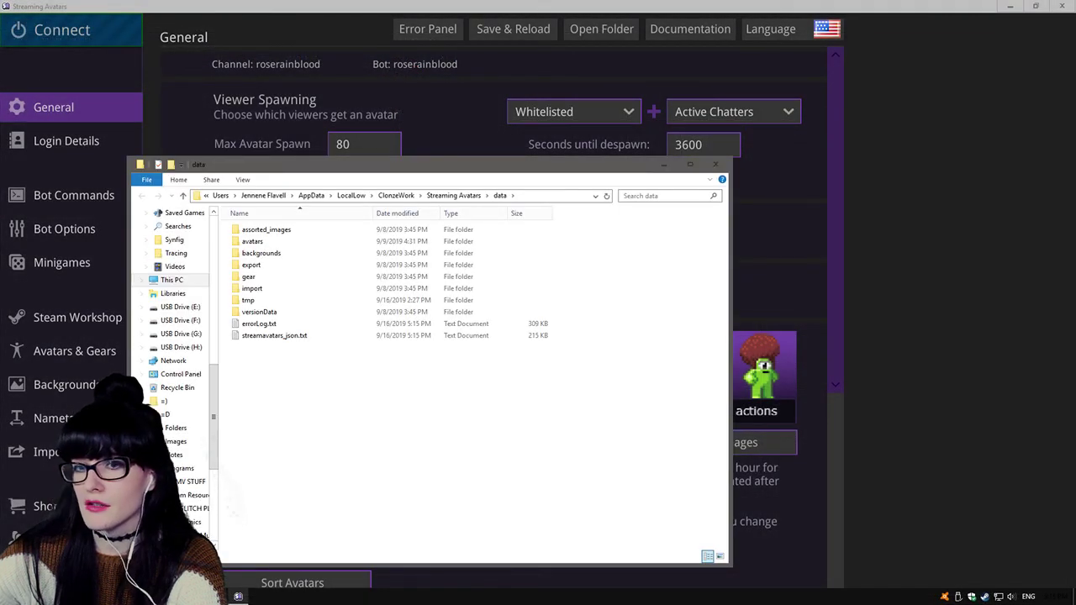
key(alt+F4)
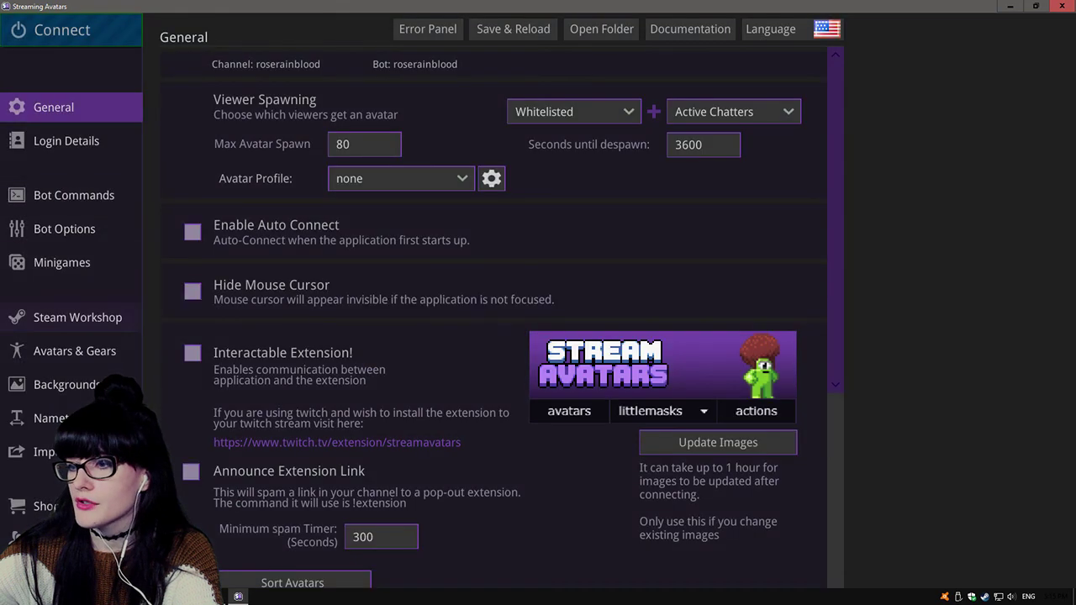
click(74, 350)
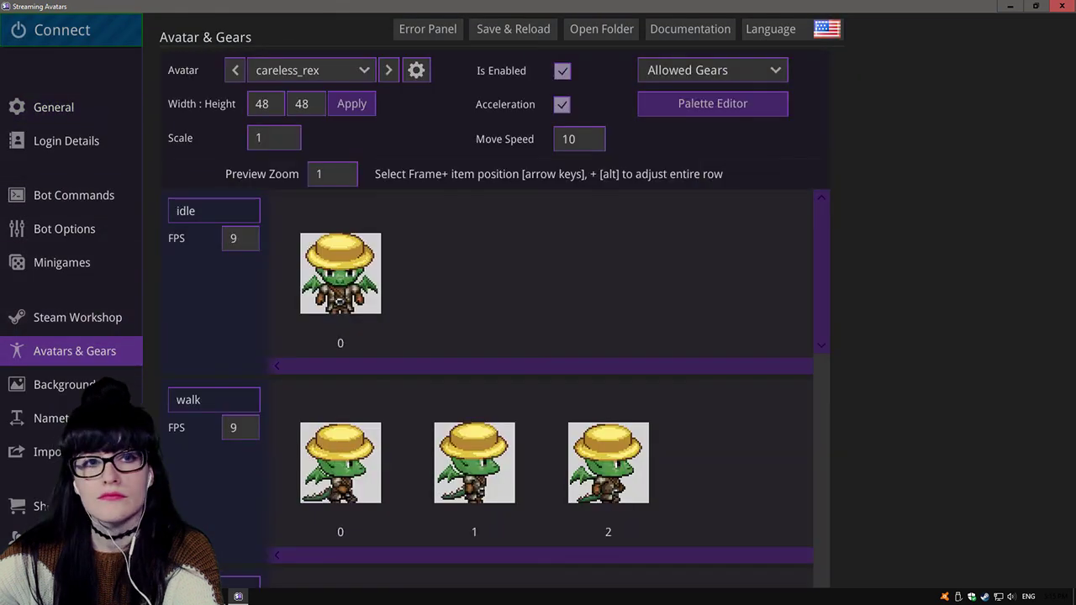
click(311, 70)
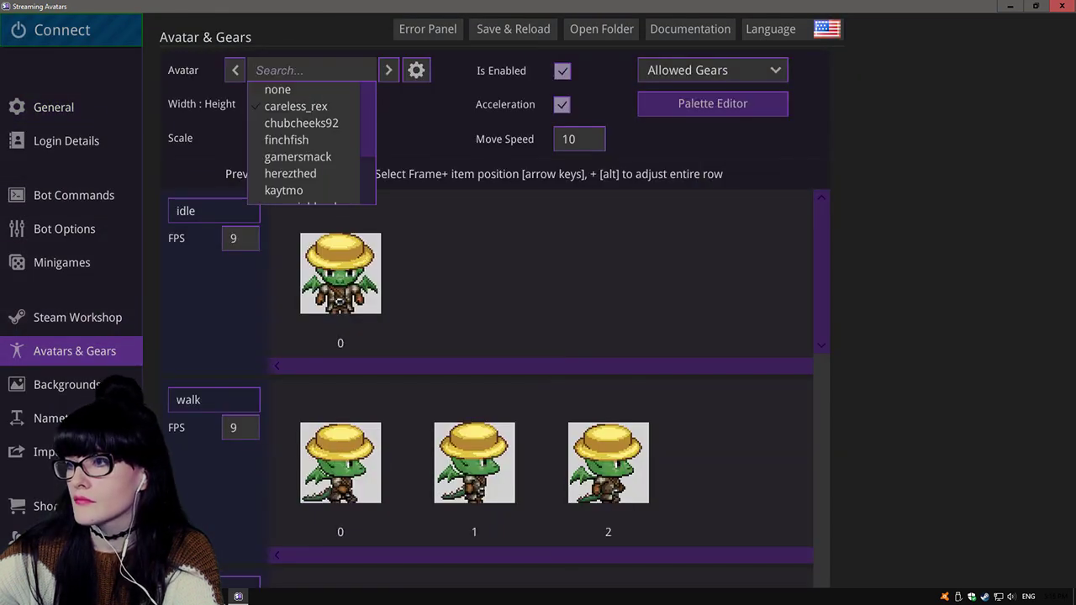
scroll(302, 139, down, 2)
scroll(303, 140, up, 2)
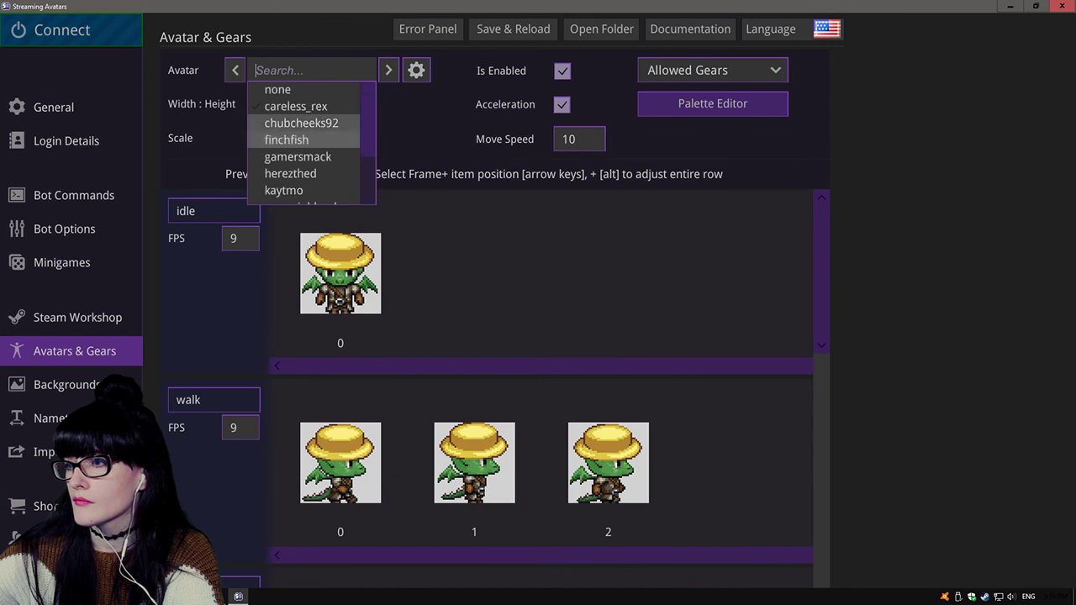
key(Escape)
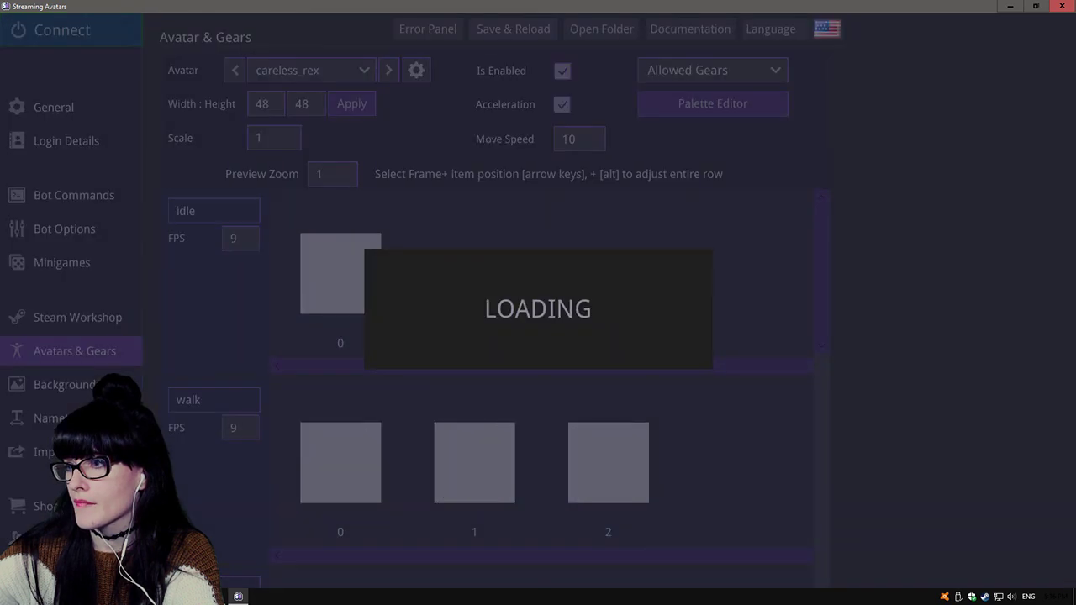
click(311, 70)
scroll(302, 140, down, 2)
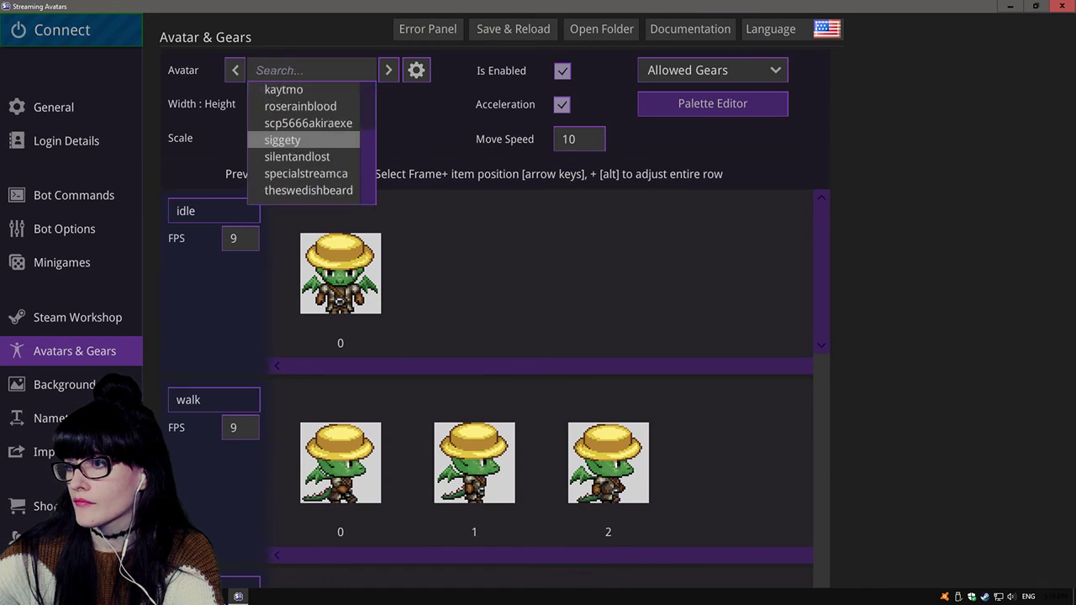
scroll(302, 139, up, 2)
key(Escape)
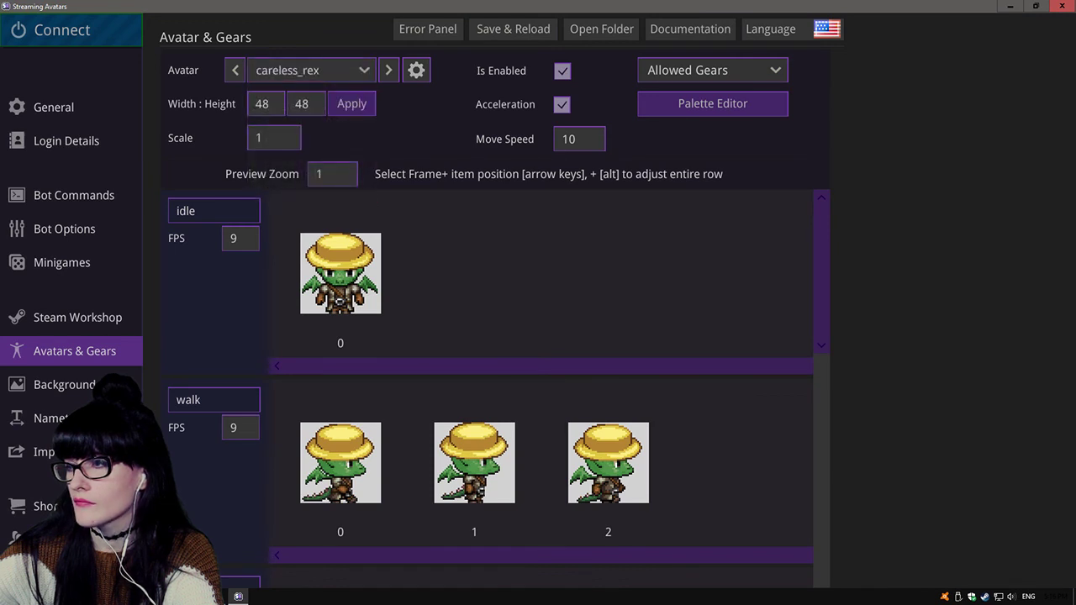
Choose the AkiraExe avatar and set both its frame width and height to 48.
click(416, 70)
key(Escape)
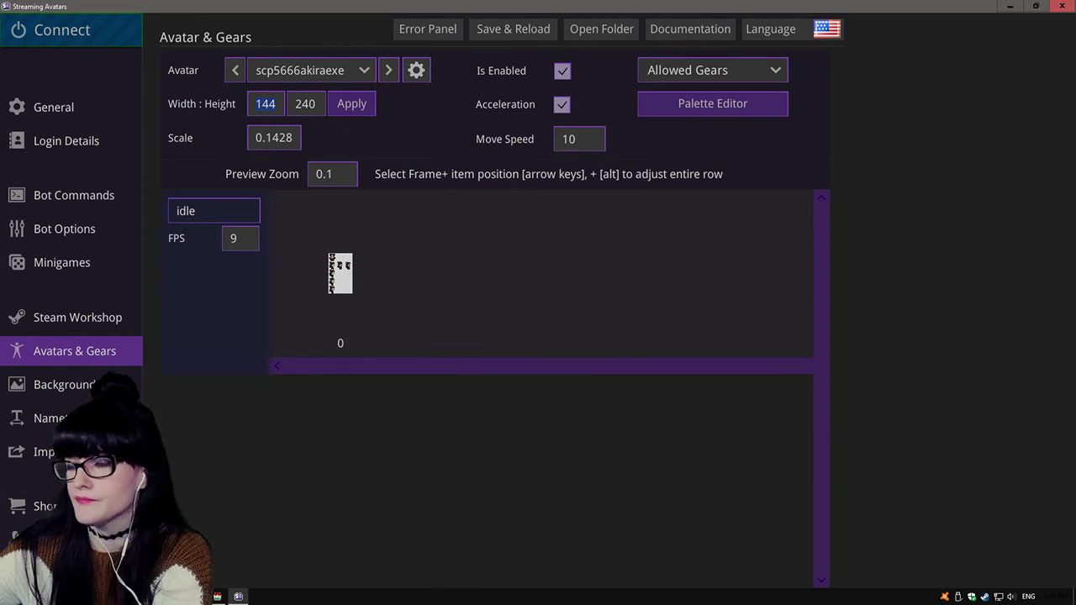
text(48)
key(Return)
key(Return)
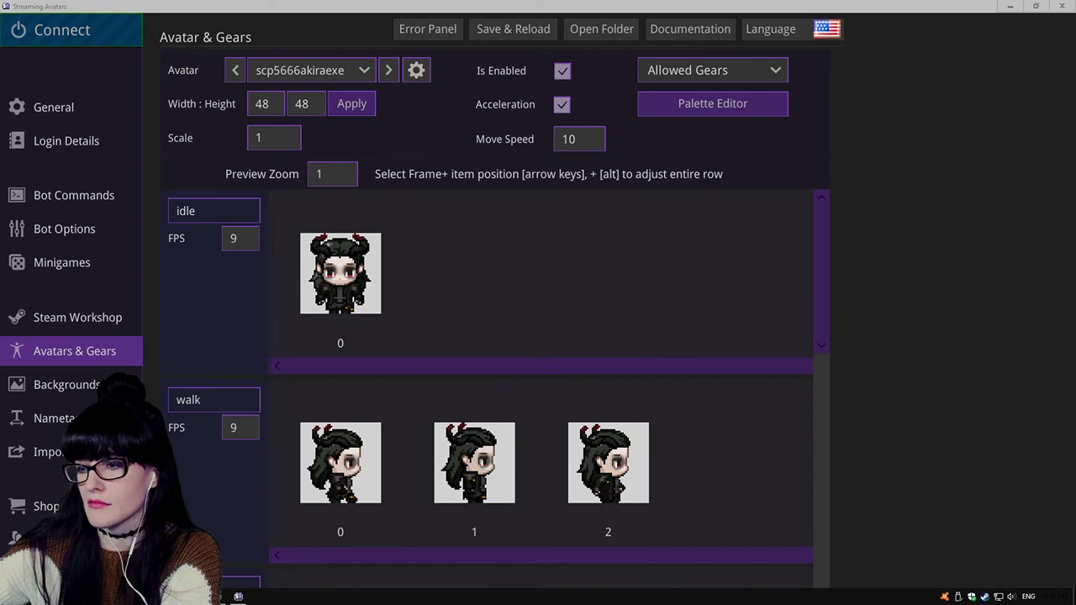
click(17, 538)
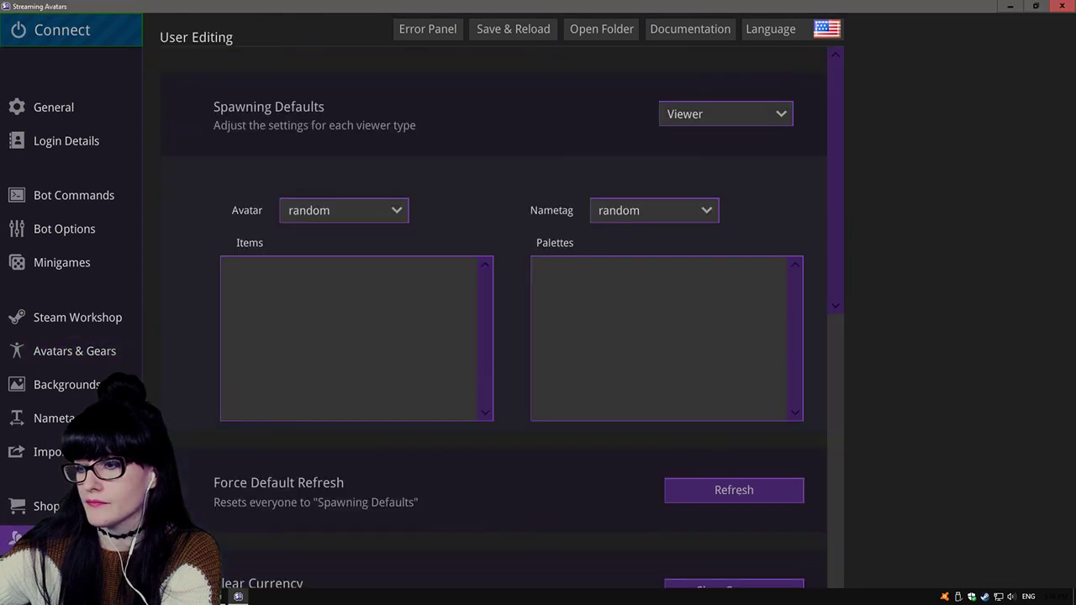
scroll(495, 319, down, 10)
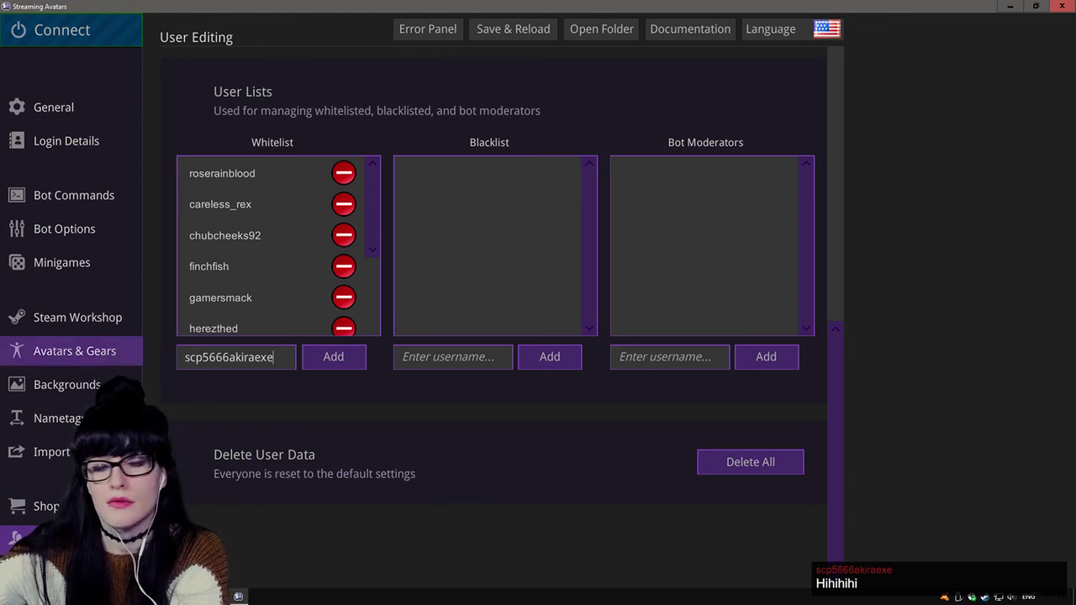
click(333, 356)
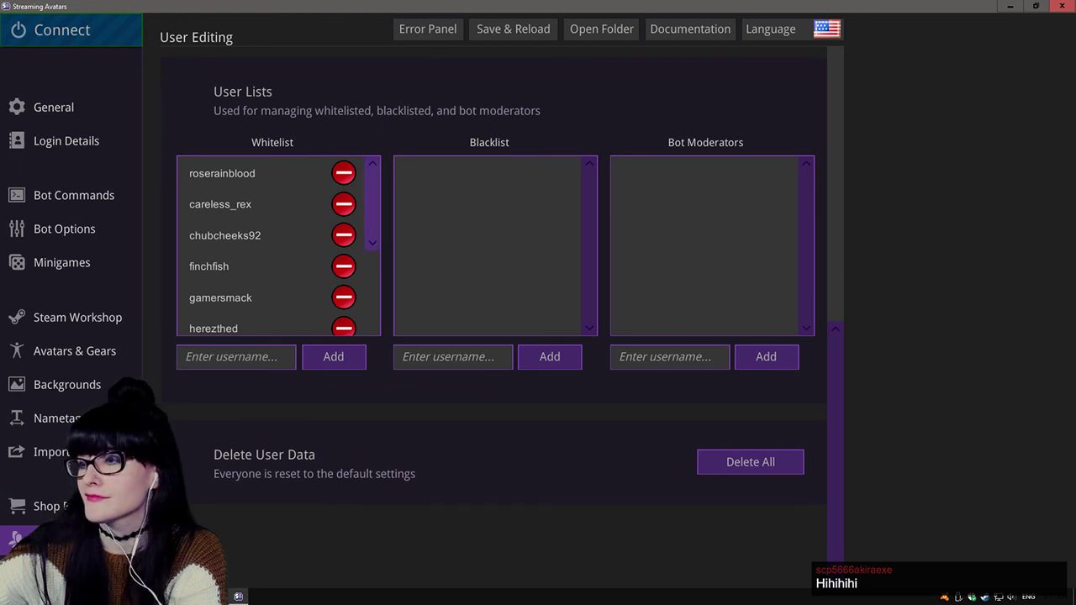
scroll(277, 245, down, 5)
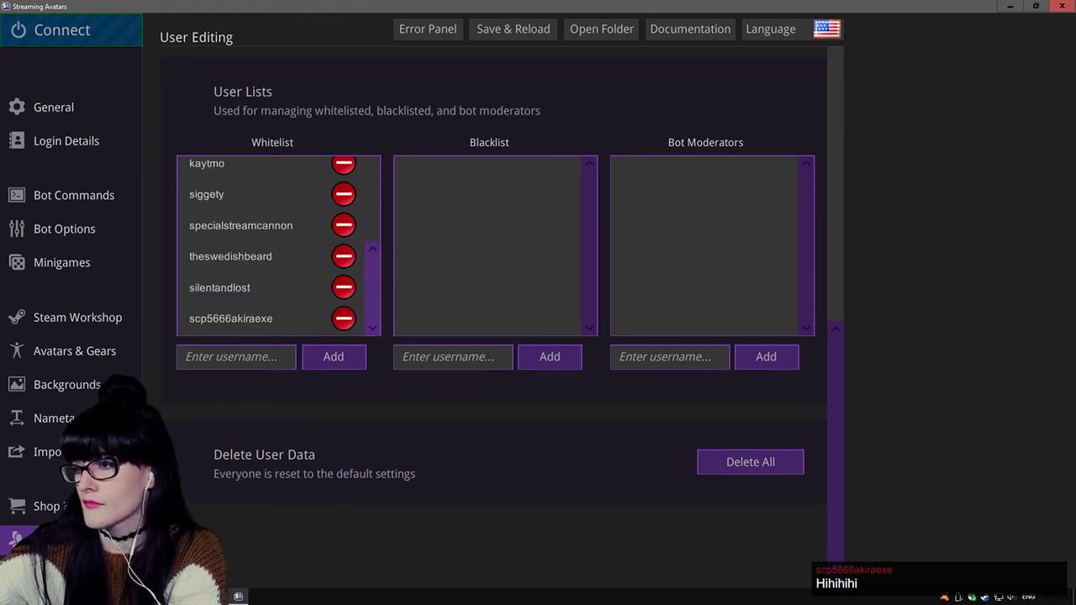
scroll(278, 246, up, 5)
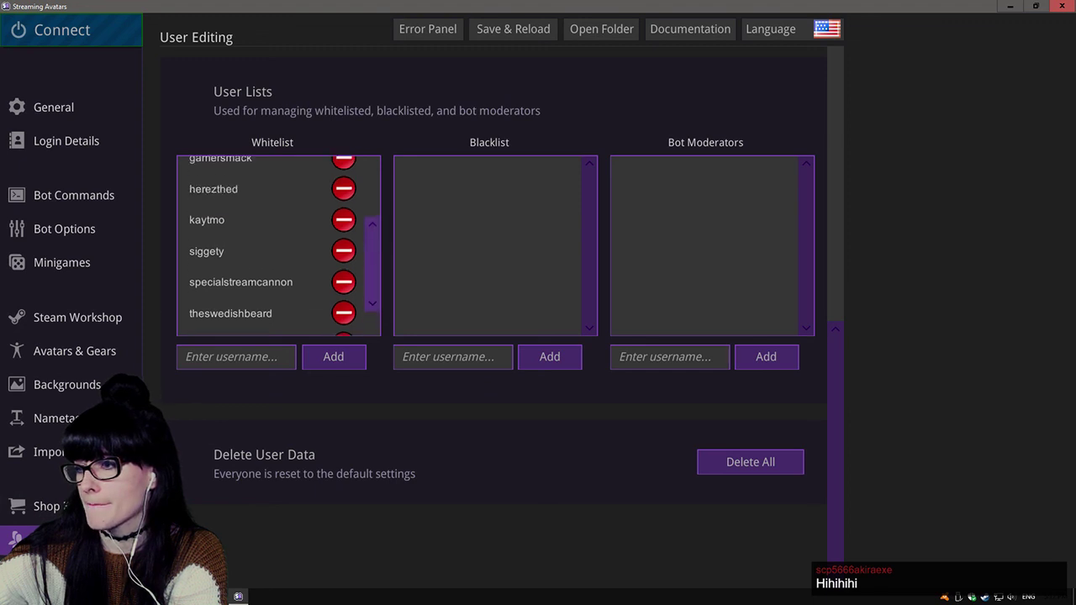
scroll(277, 245, down, 5)
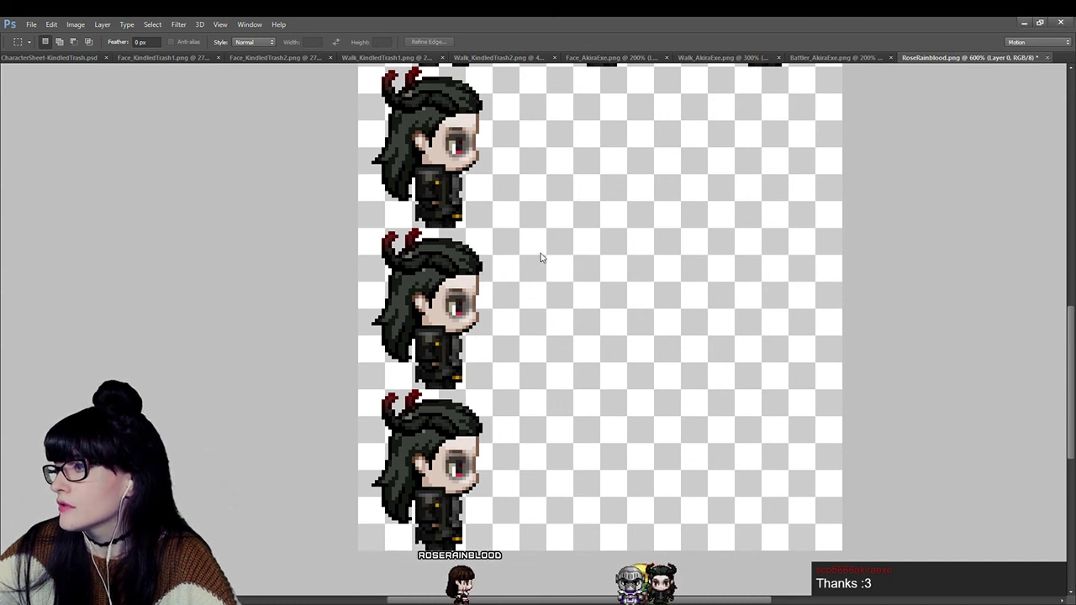
Close RoseRainblood.png in Photoshop and review the remaining open KindledTrash and AkiraExe documents.
key(ctrl+w)
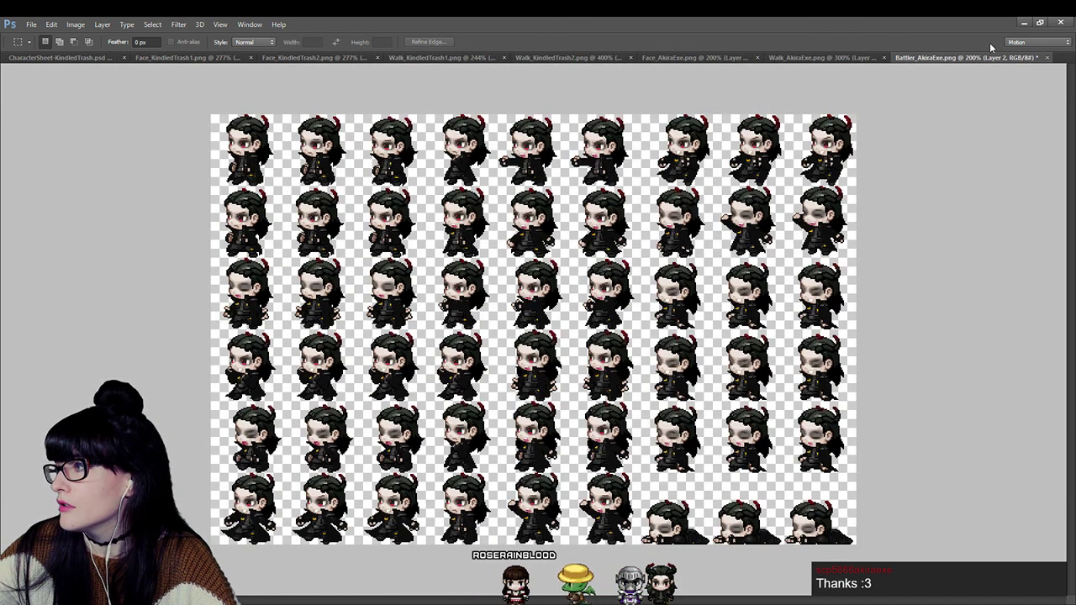
click(660, 57)
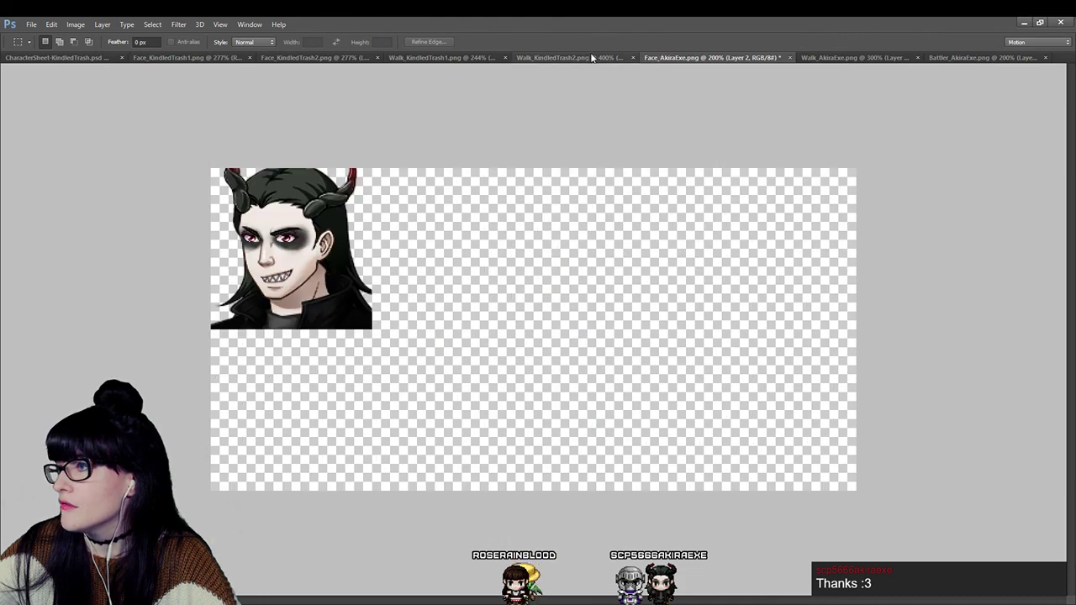
click(412, 57)
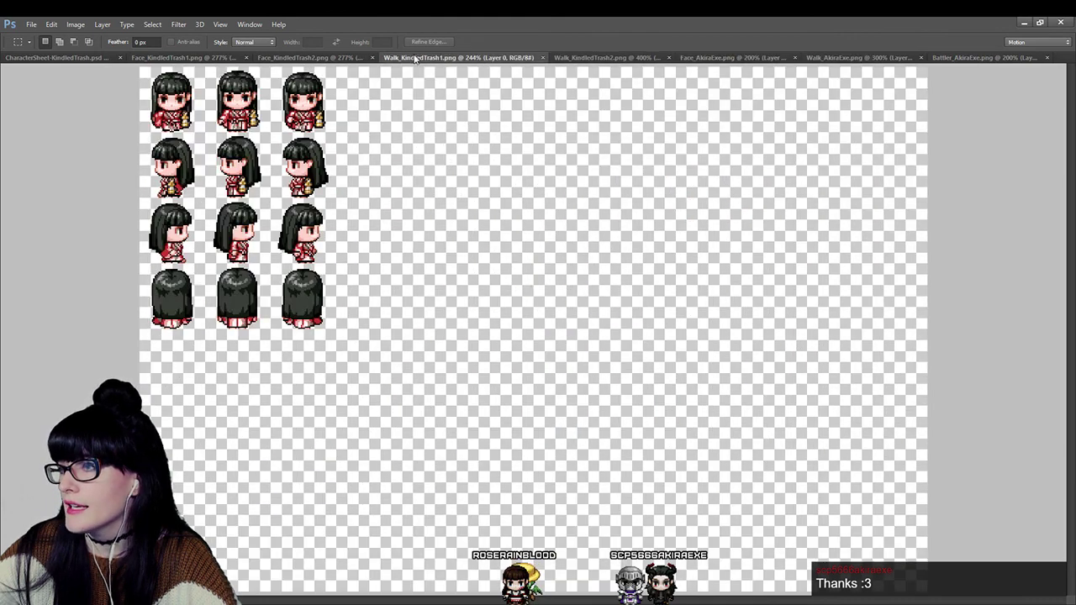
click(341, 57)
click(169, 57)
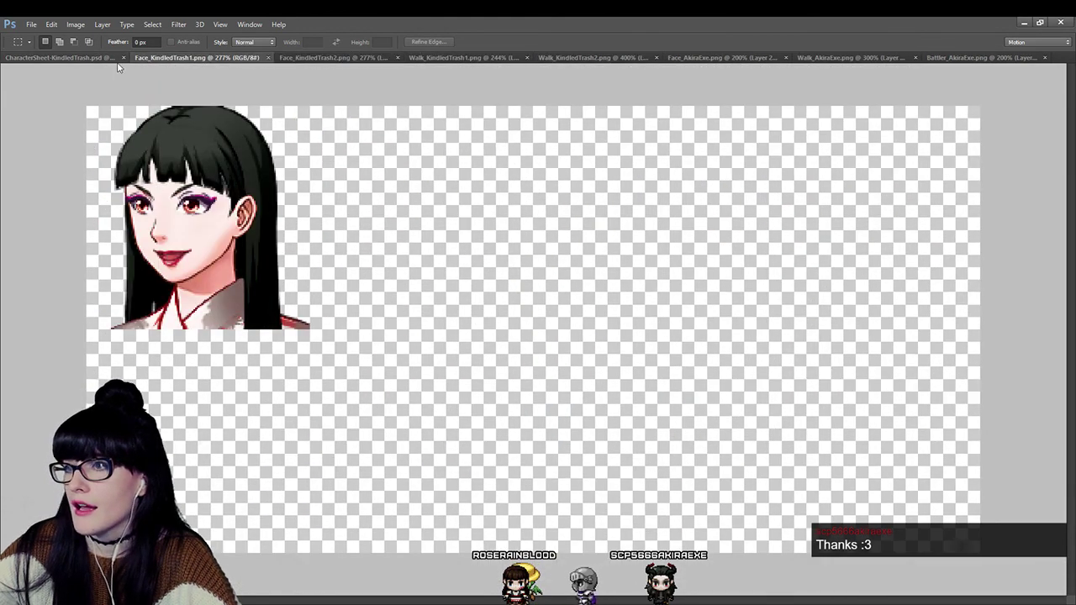
click(54, 57)
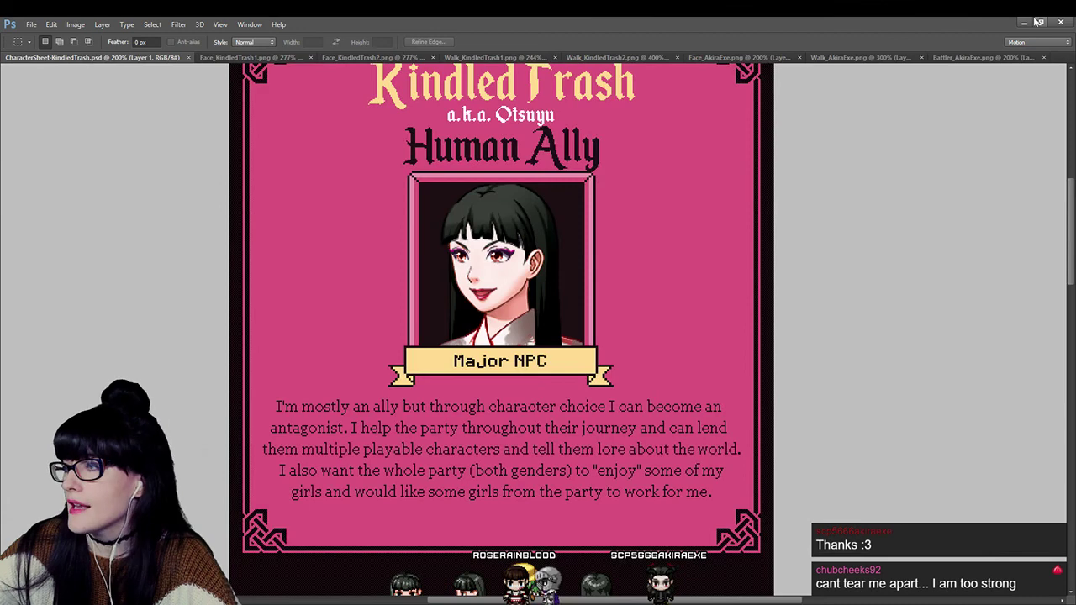
click(970, 58)
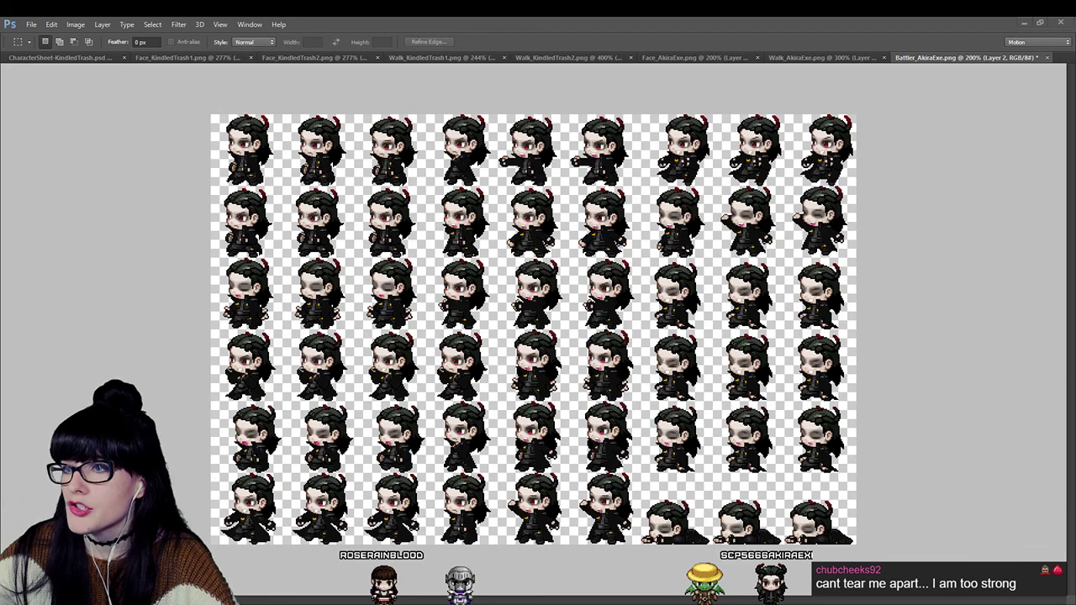
Switch to the Playable Characters form and read the Gunslinger response's class, goal, fear, secret and additional notes.
key(alt+Tab)
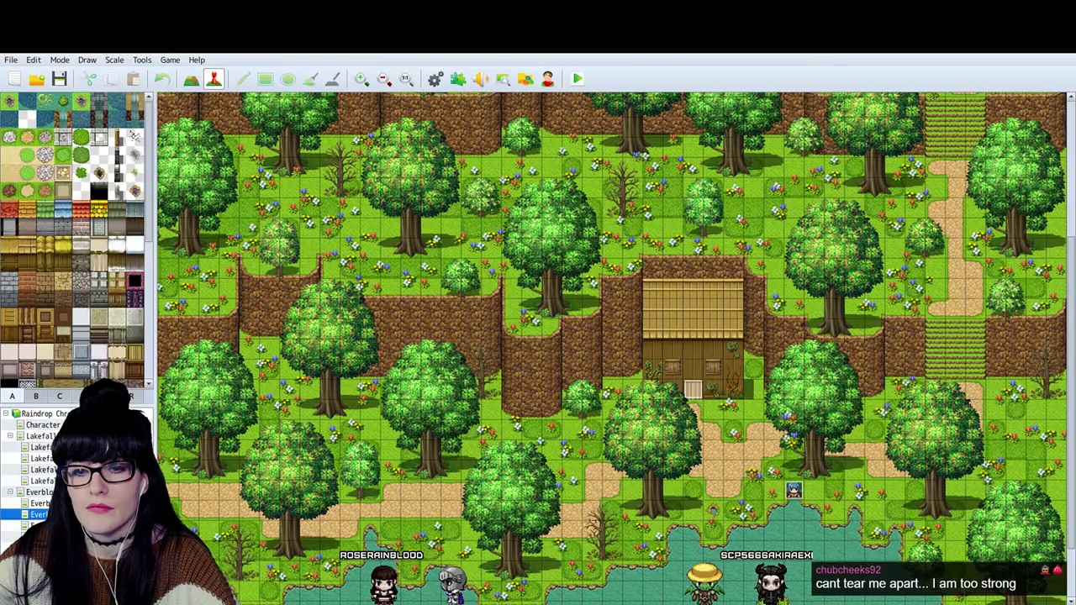
key(alt+Tab)
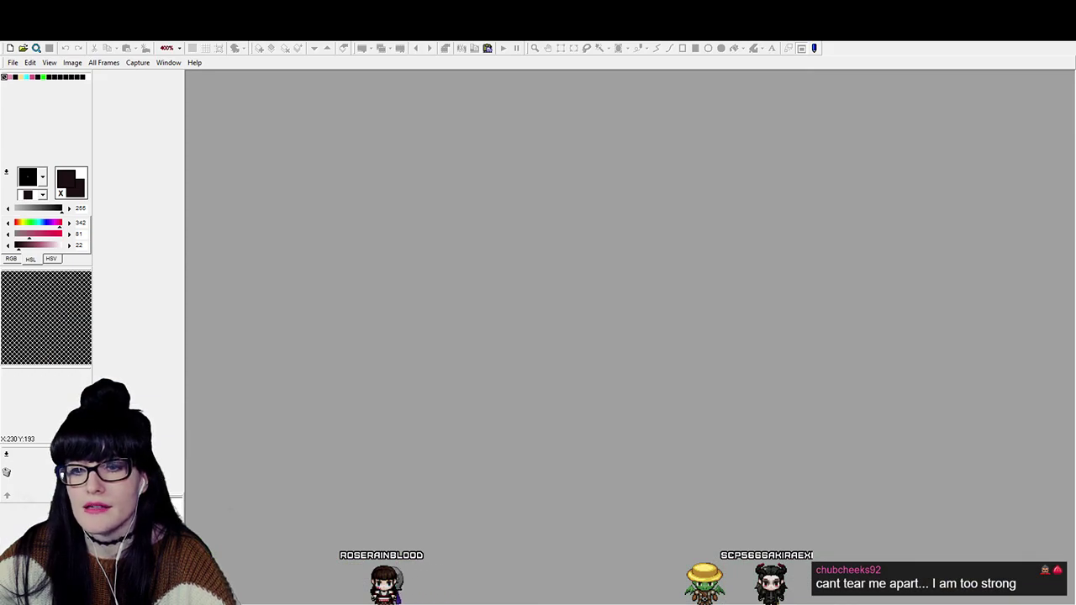
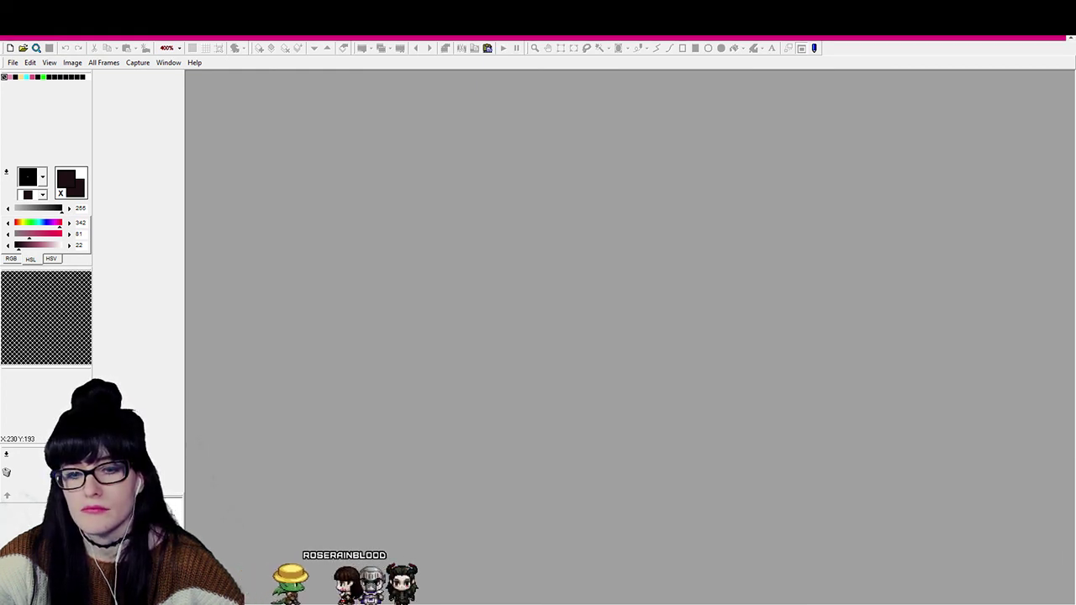
key(alt+Tab)
scroll(509, 336, up, 10)
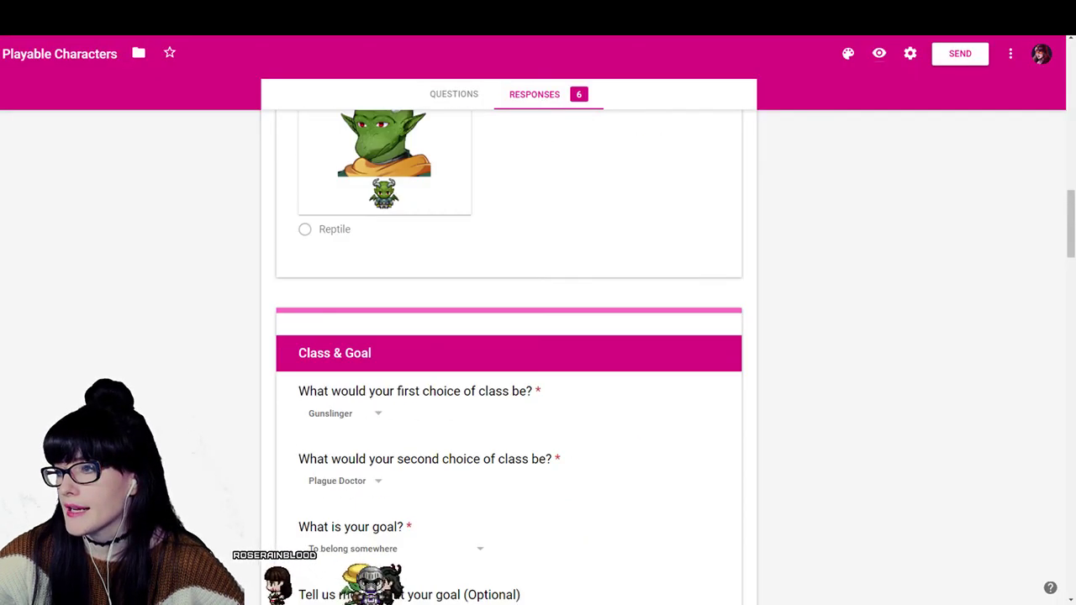
scroll(508, 336, up, 10)
scroll(509, 336, down, 9)
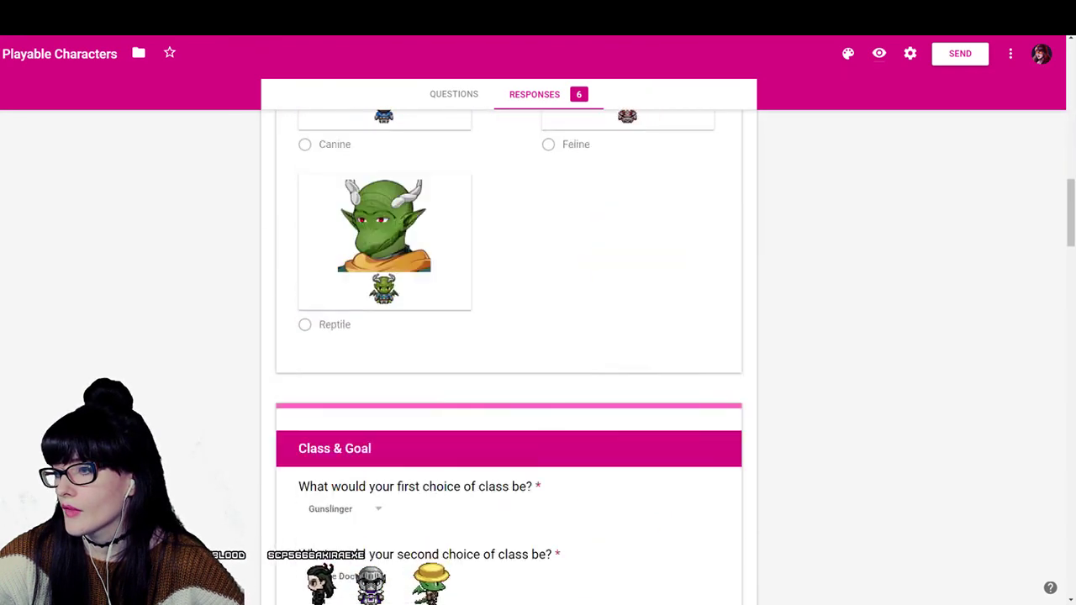
scroll(508, 336, down, 4)
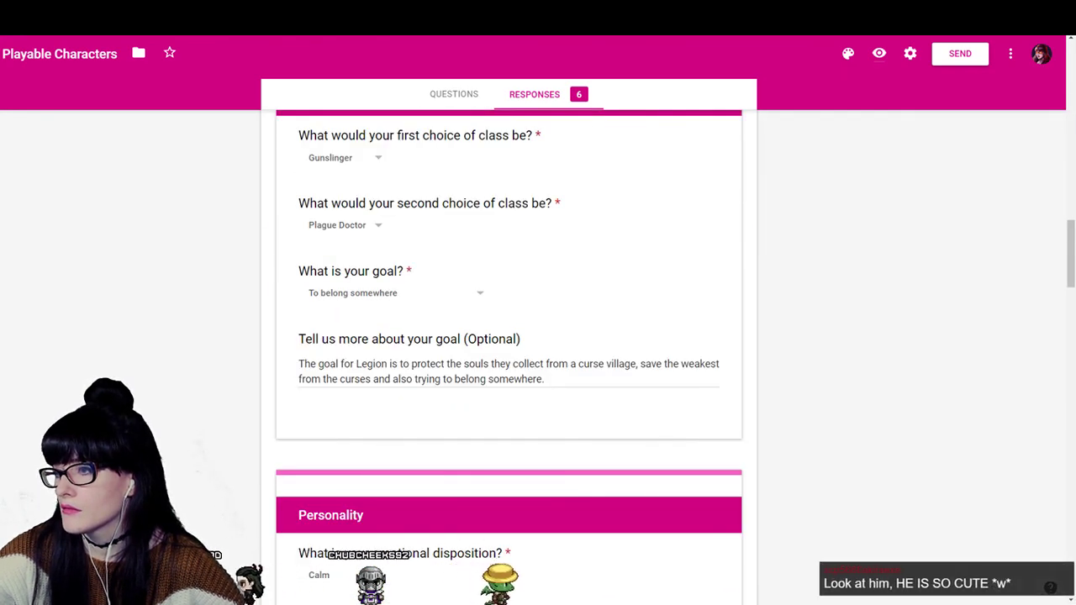
scroll(509, 337, down, 15)
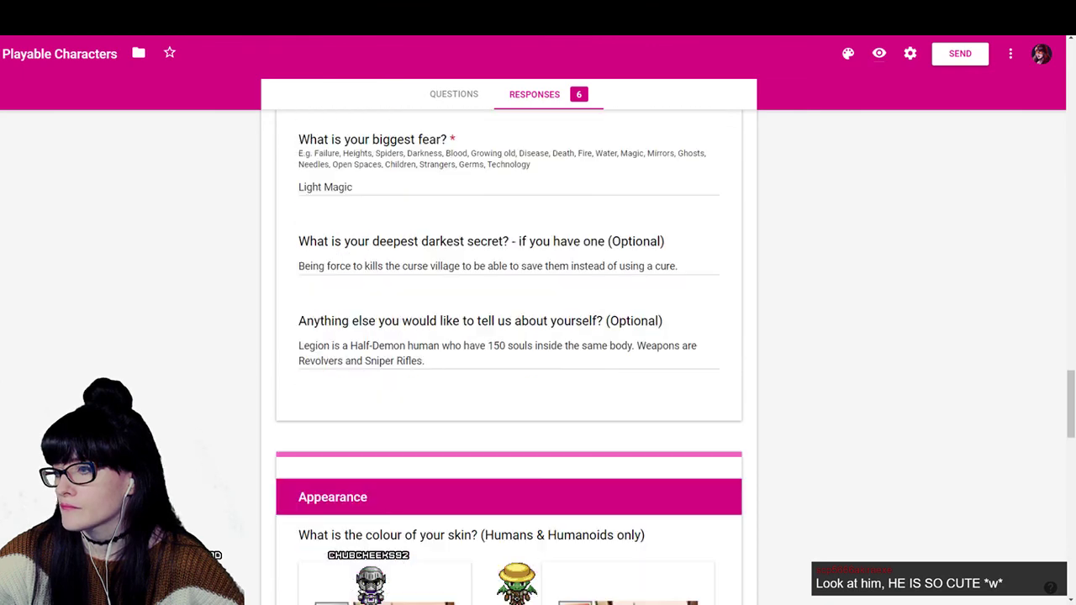
scroll(508, 336, up, 1)
scroll(509, 336, down, 4)
scroll(508, 337, up, 6)
scroll(508, 336, down, 3)
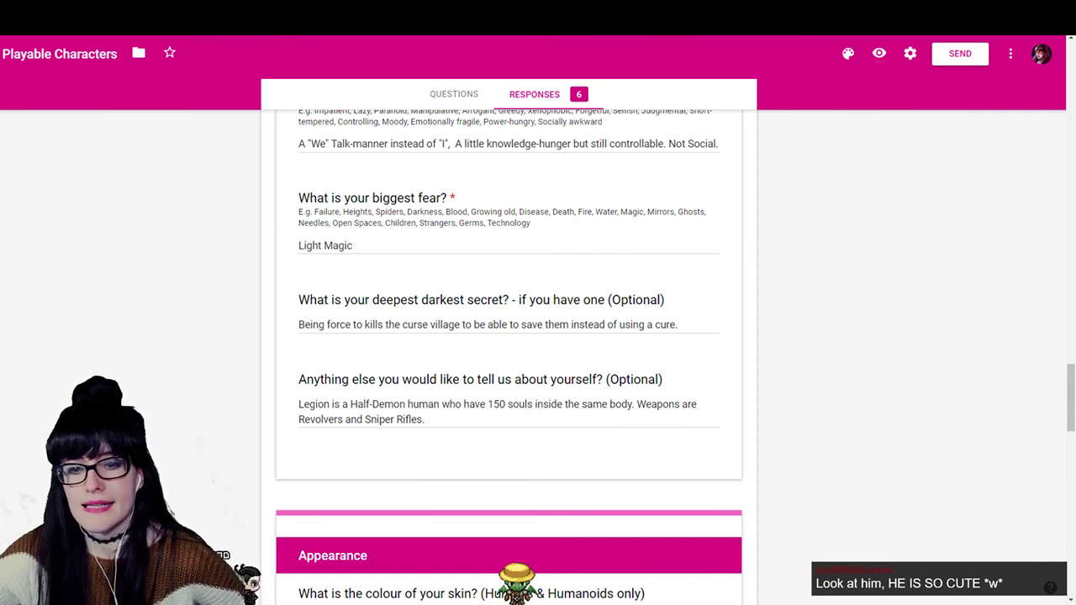
Switch to GraphicsGale and close the flattened CharacterSheet-SpecialStreamCannon.png image.
key(alt+Tab)
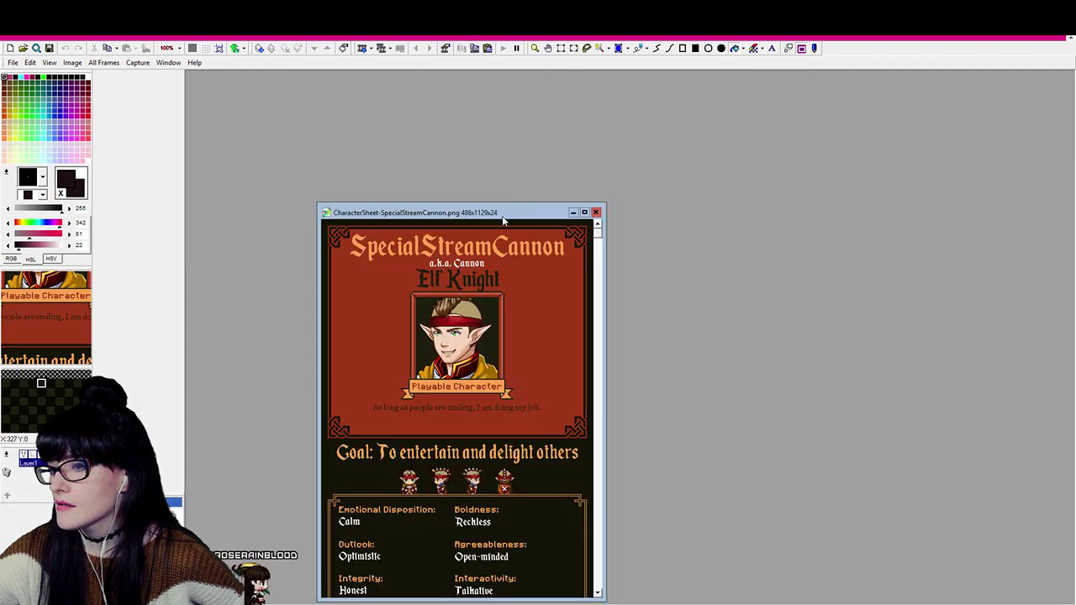
drag(503, 220, 558, 198)
click(651, 190)
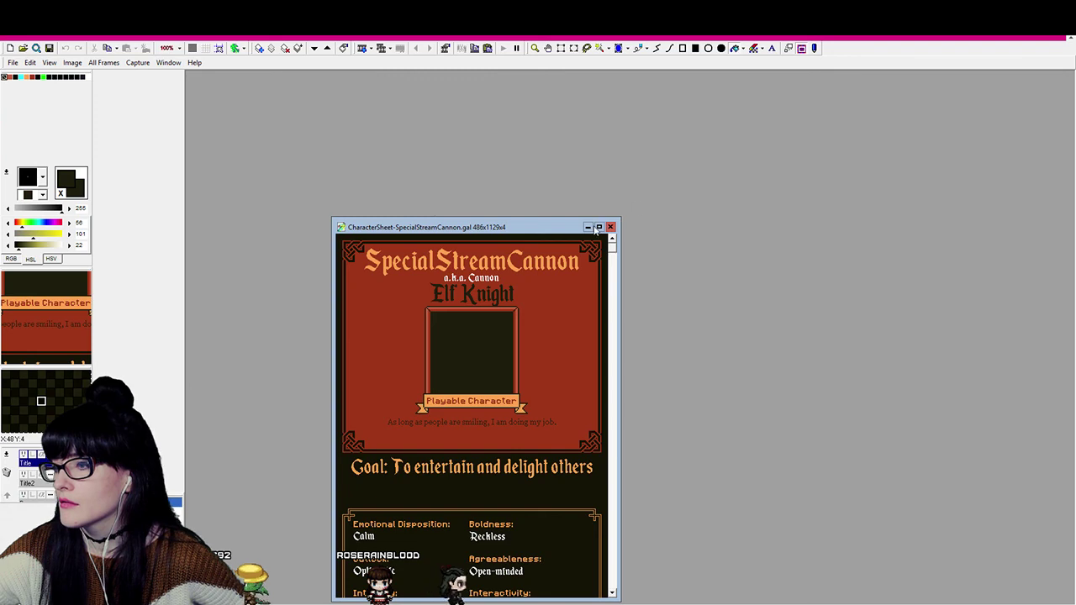
Maximize CharacterSheet-SpecialStreamCannon.gal and examine its layout, enlarging the title area to 200%.
click(599, 227)
scroll(600, 227, down, 3)
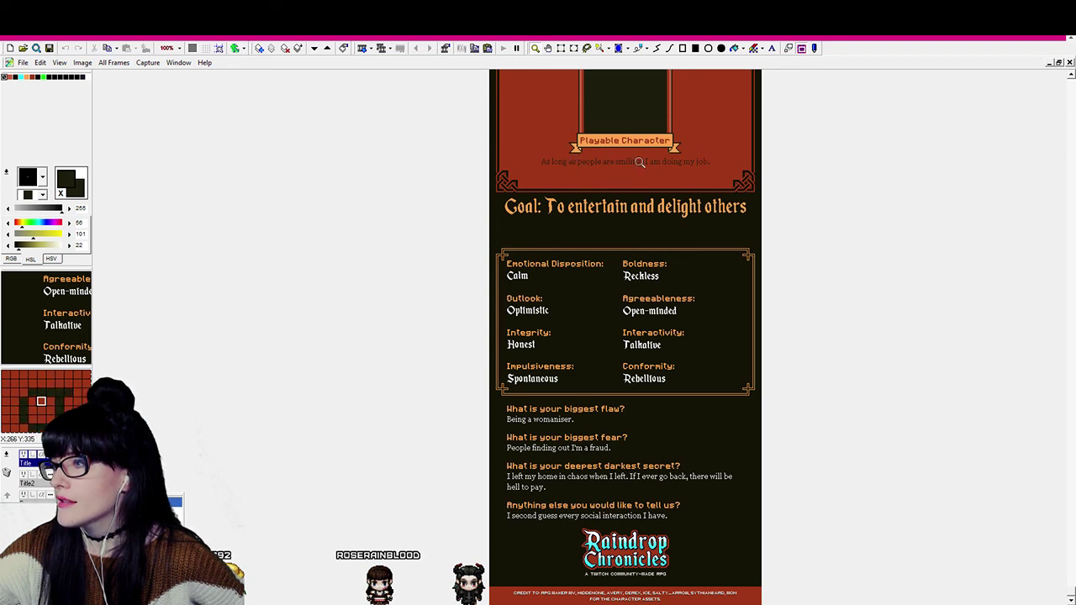
scroll(639, 162, up, 2)
scroll(652, 251, down, 2)
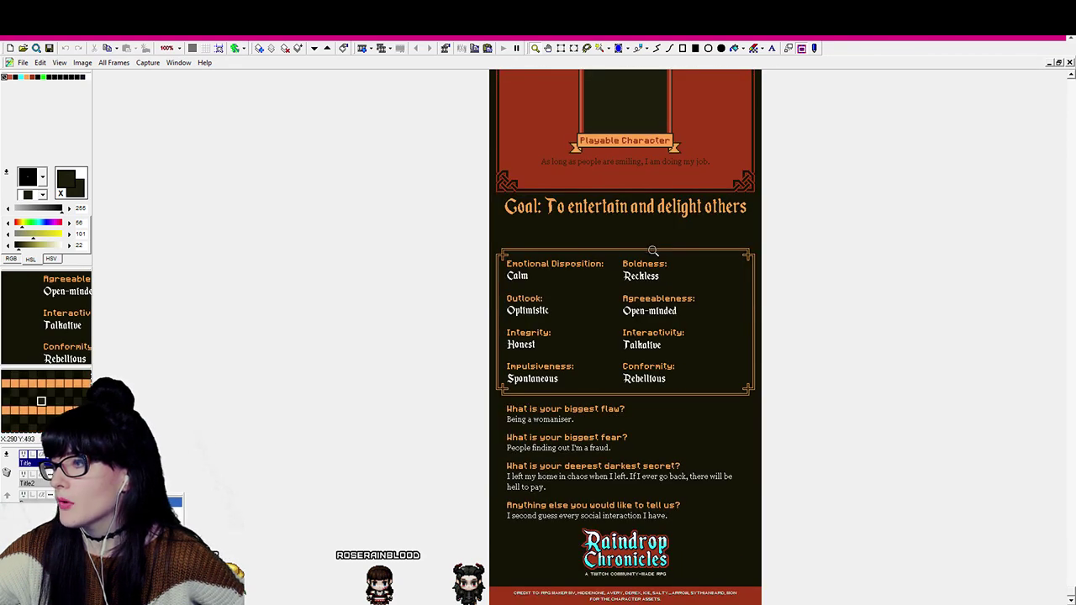
click(639, 195)
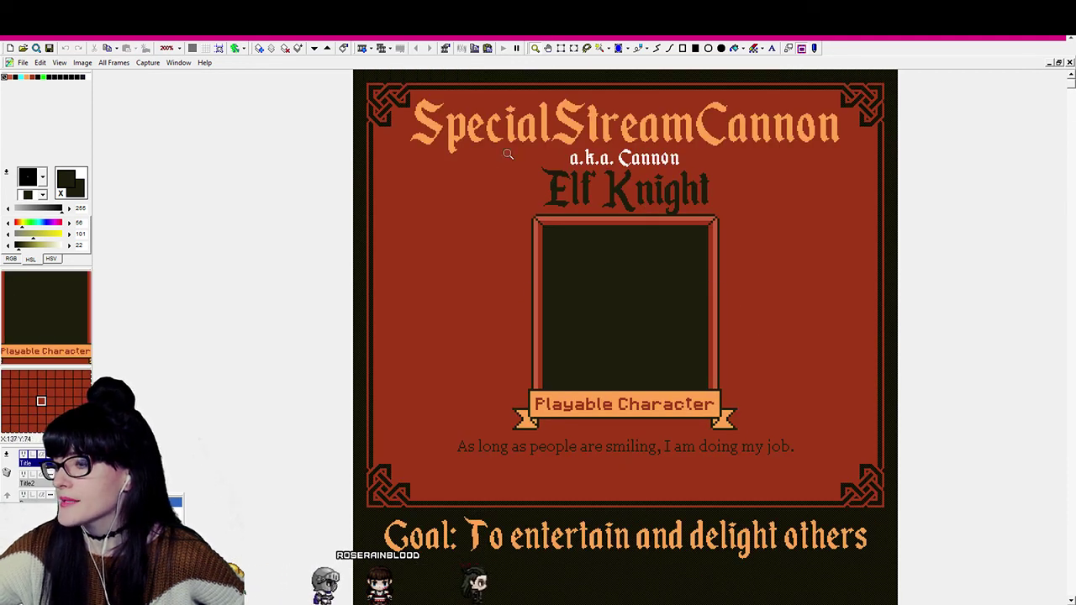